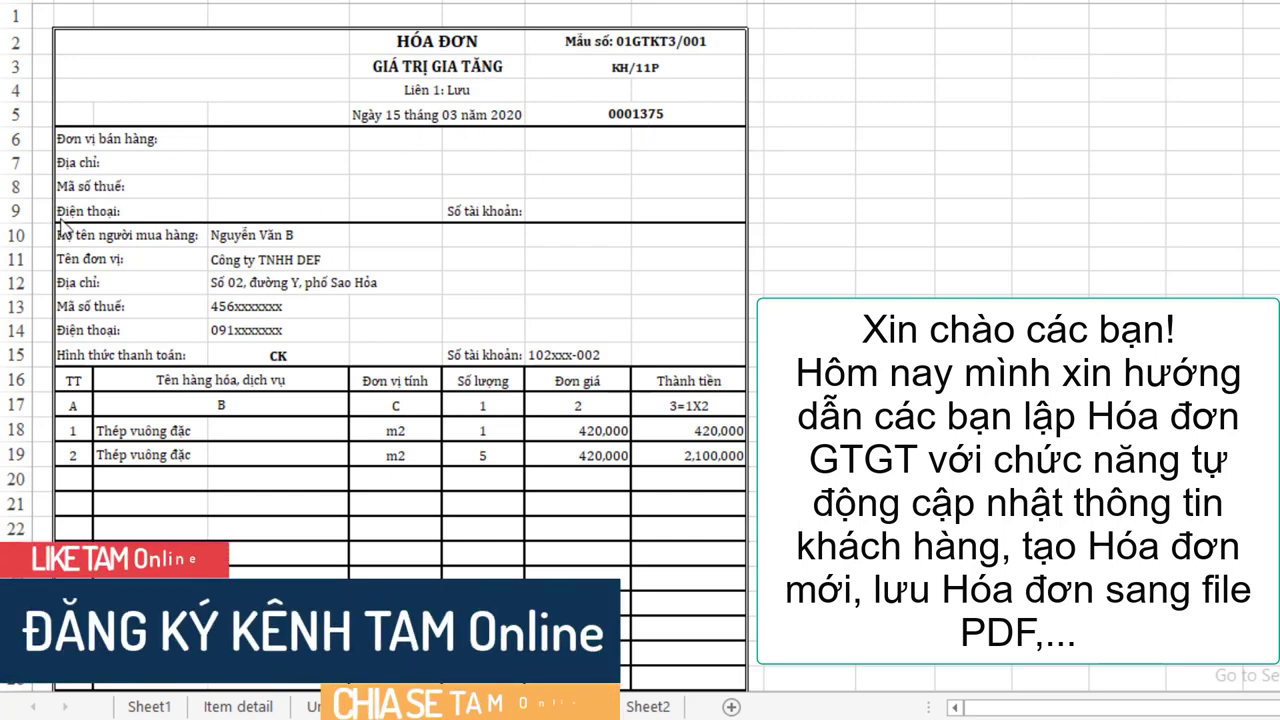
Step: Try buyers from the C13 tax-code dropdown, ending with the first buyer so their details auto-fill
click(228, 310)
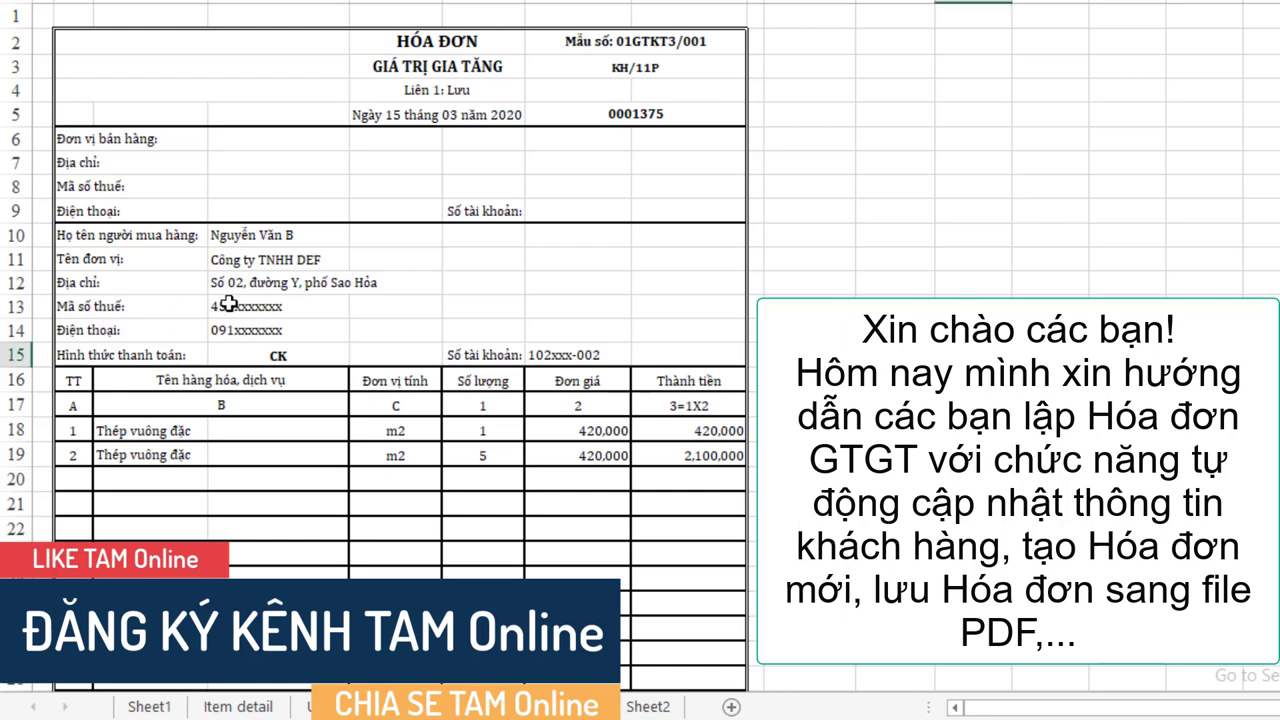
click(359, 307)
click(250, 340)
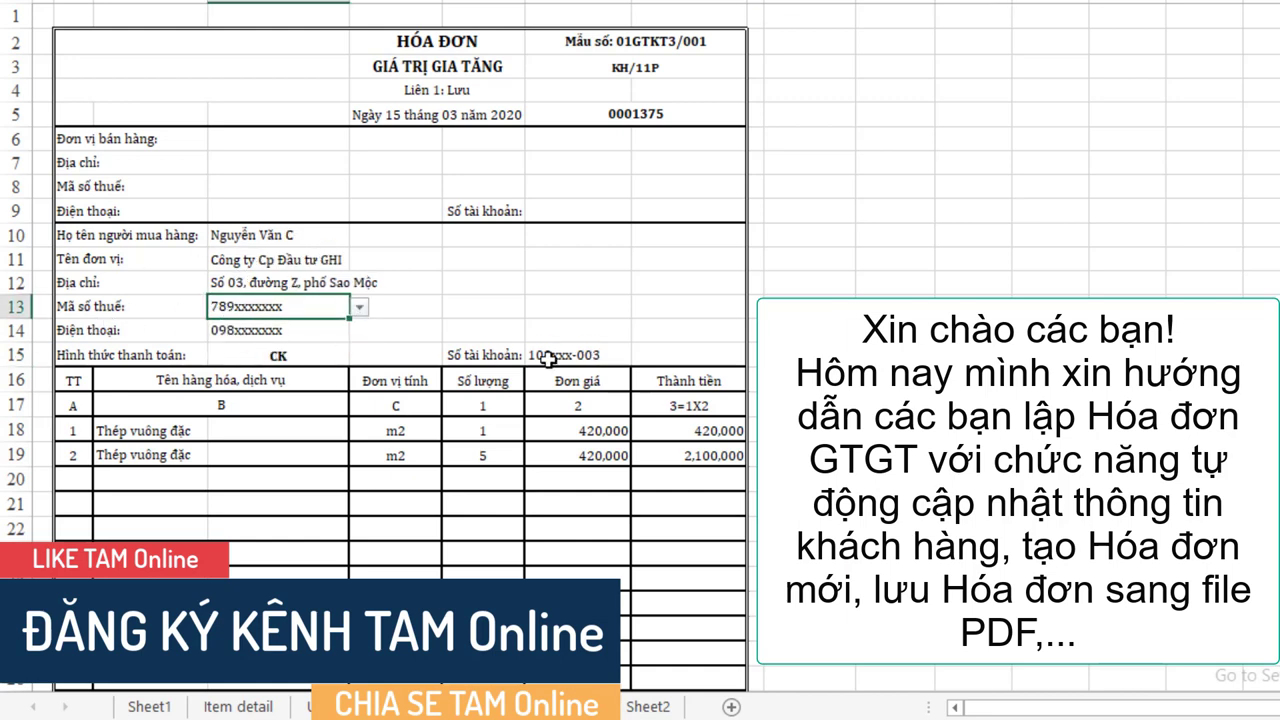
click(359, 307)
click(240, 321)
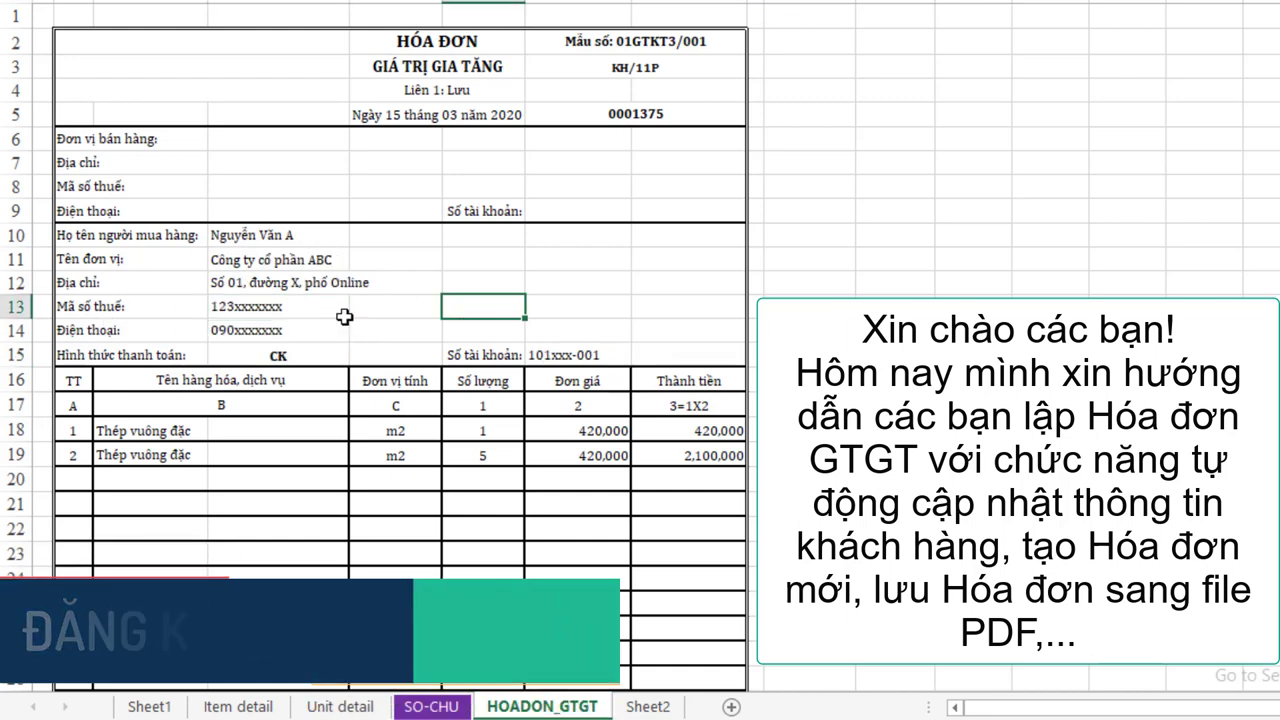
Step: Choose Khóa cửa as the item in row 18
scroll(481, 310, down, 2)
click(180, 284)
click(217, 284)
click(150, 350)
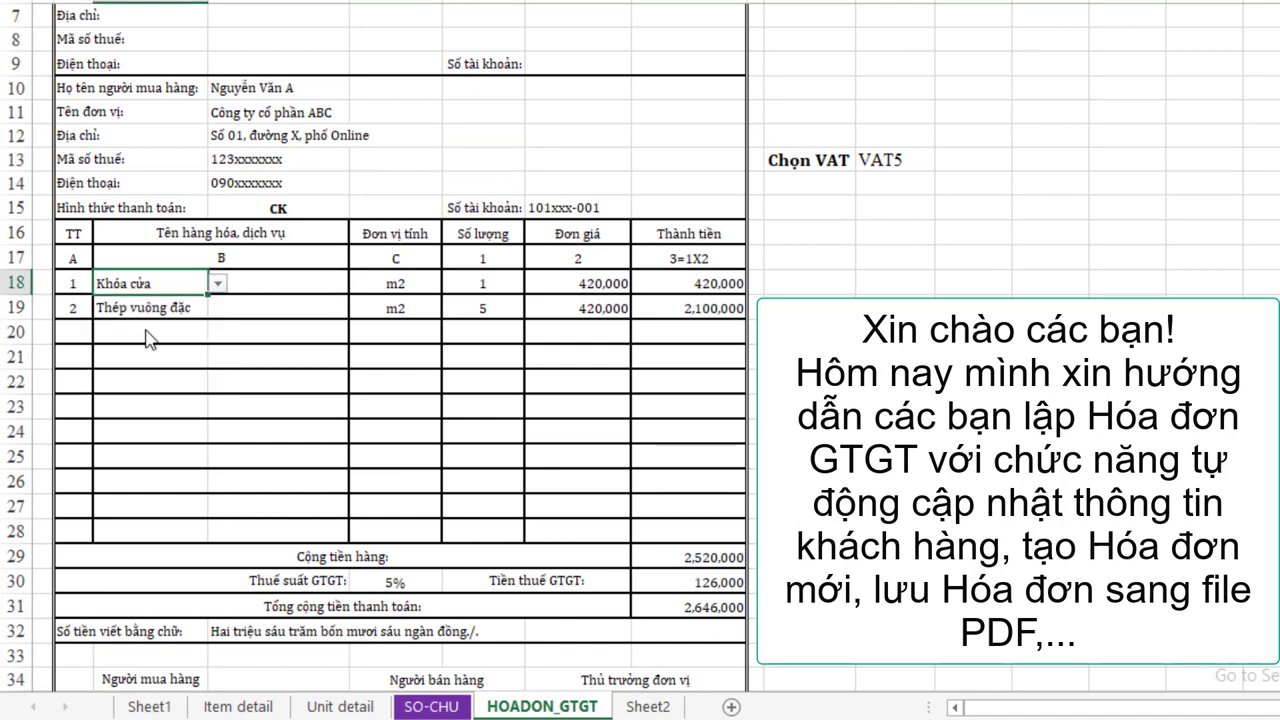
Step: Set row 20's item to Sen tắm nóng lạnh with quantity 4
click(150, 332)
click(217, 332)
click(130, 413)
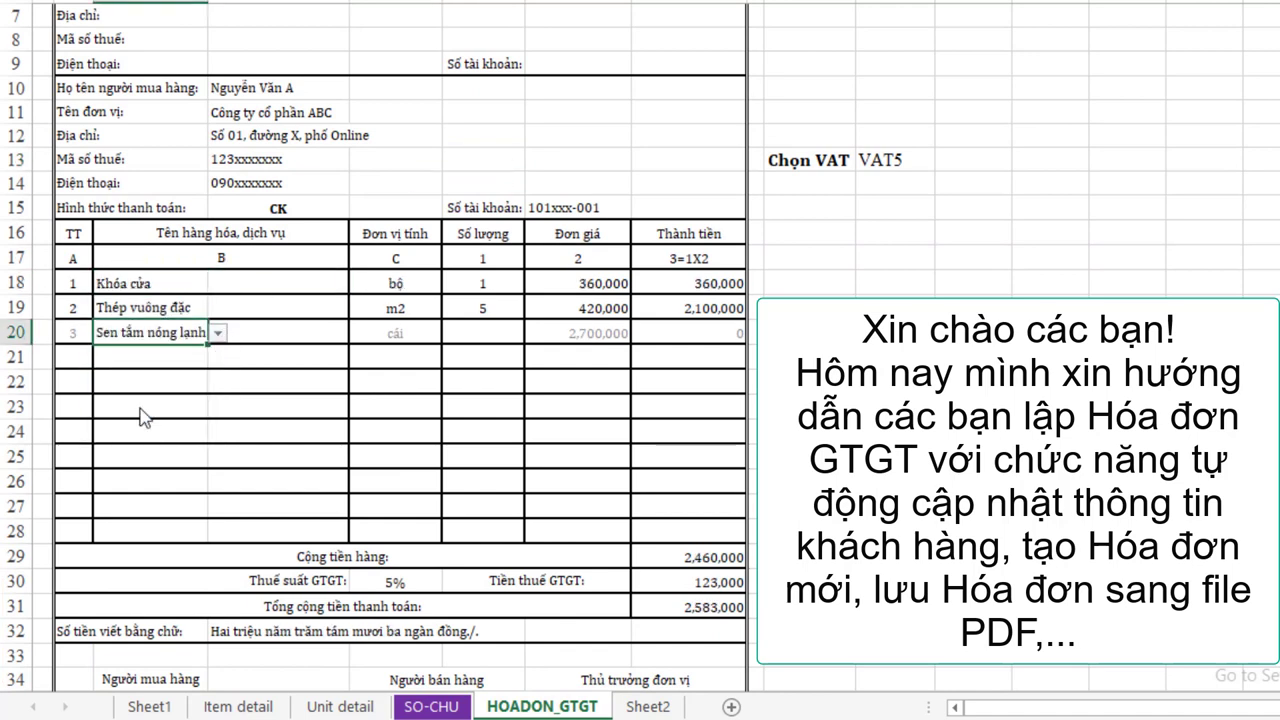
click(470, 332)
click(535, 332)
click(488, 396)
click(488, 396)
scroll(488, 396, down, 2)
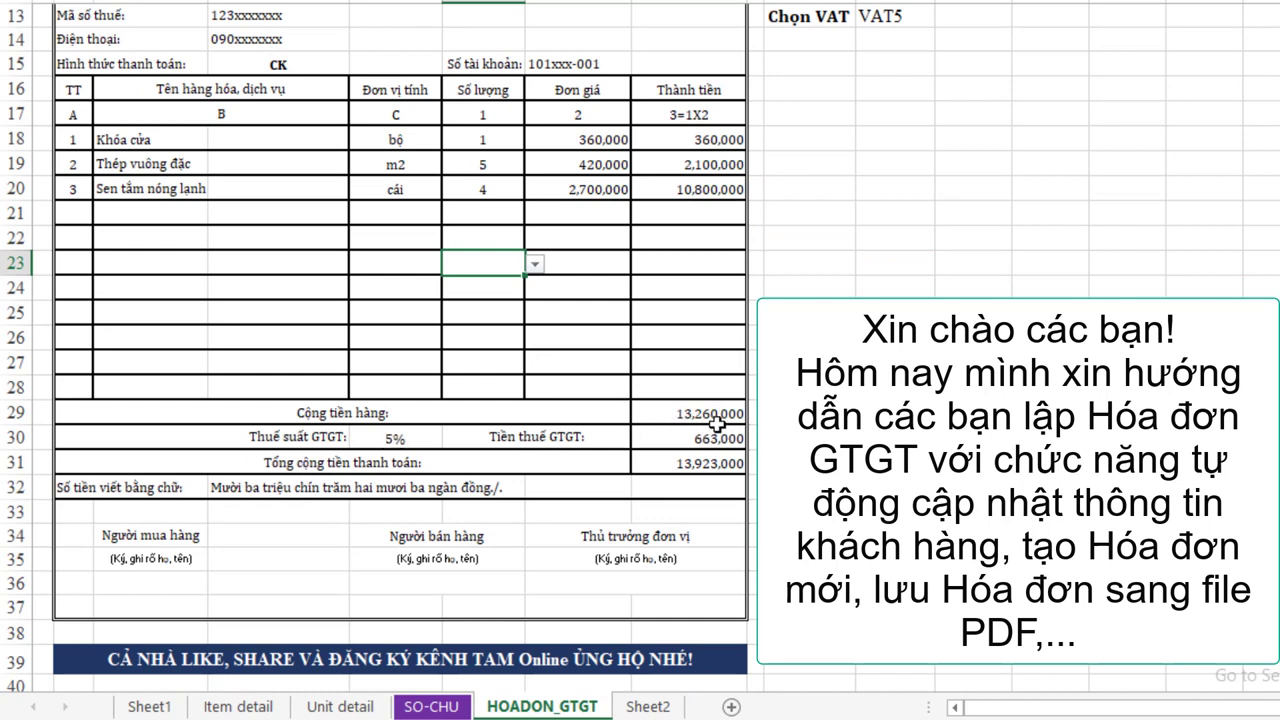
Step: Change the Chọn VAT rate to VAT10
scroll(560, 440, up, 2)
click(890, 157)
click(944, 157)
click(880, 188)
Step: Review the updated invoice, then switch to the blank Sheet1 template
scroll(578, 367, down, 1)
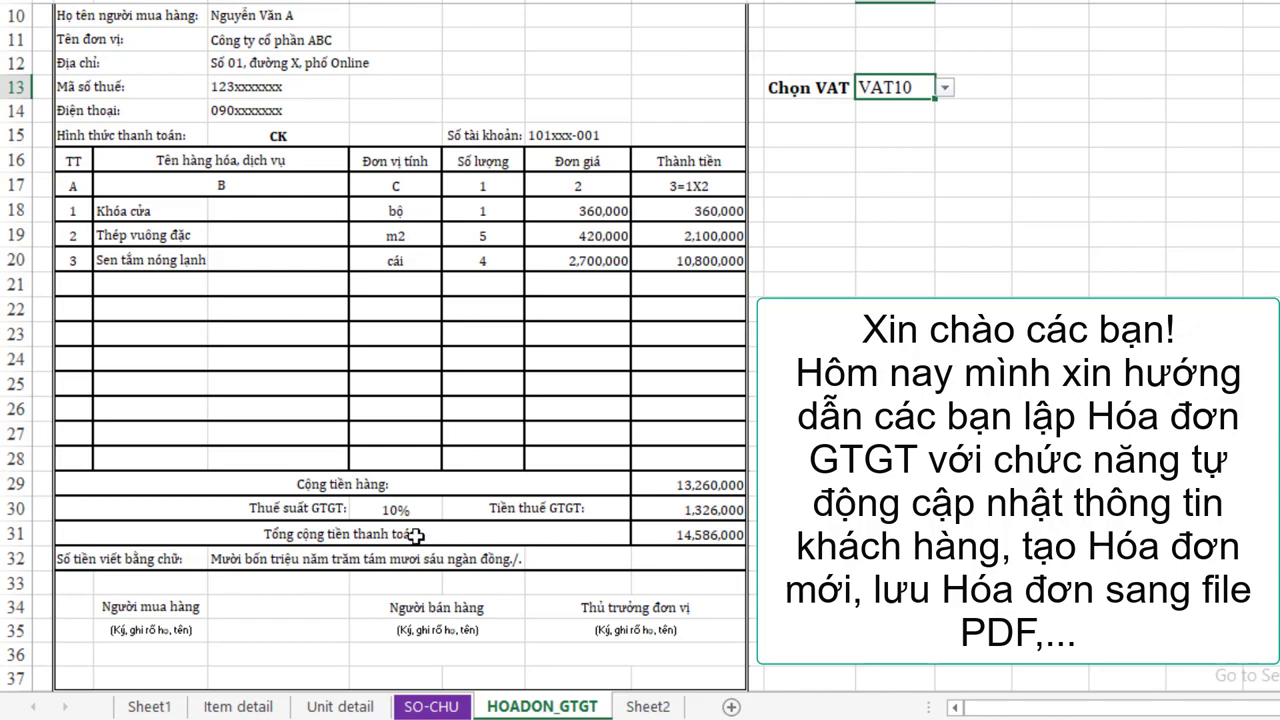
scroll(514, 526, down, 2)
scroll(514, 526, up, 2)
scroll(514, 526, up, 3)
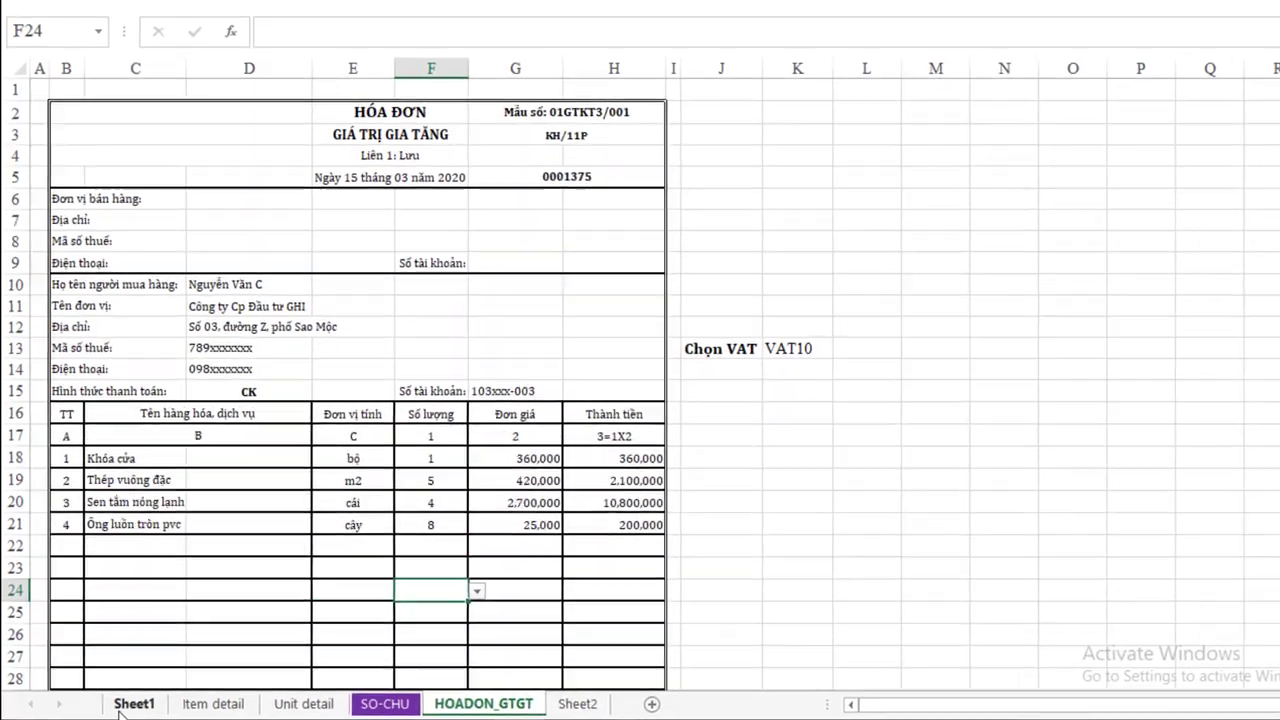
click(130, 706)
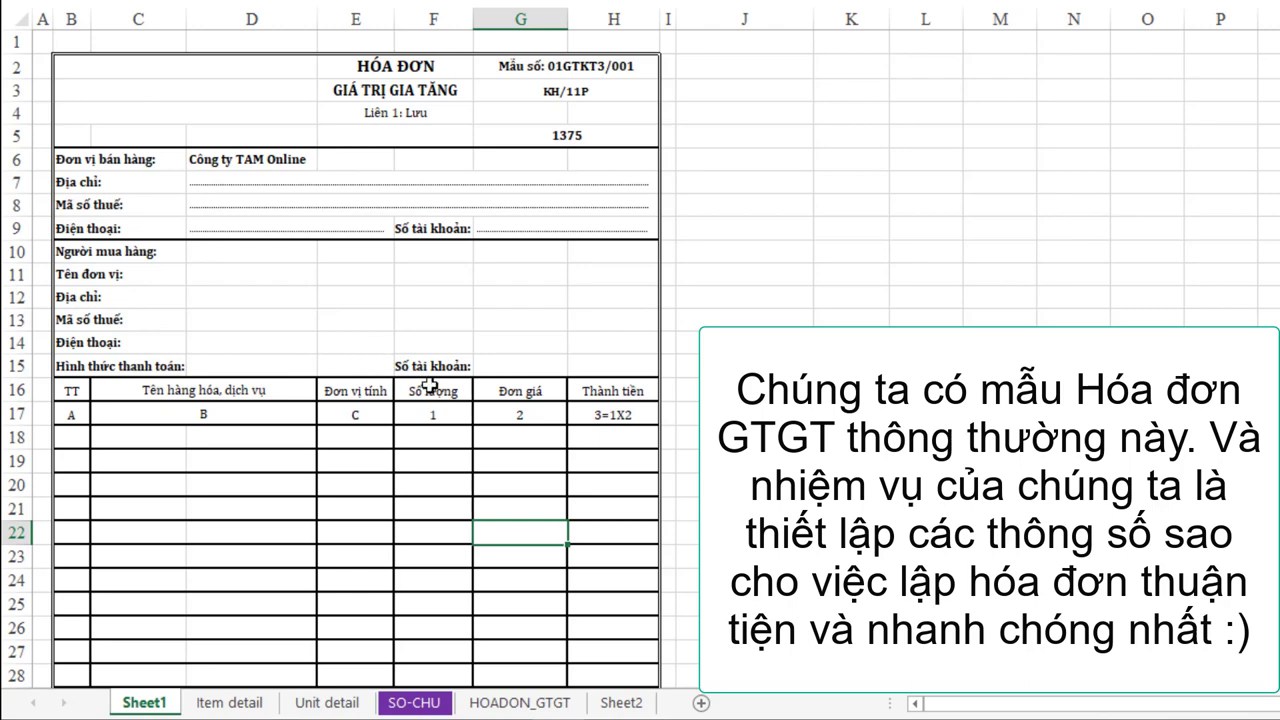
scroll(430, 385, down, 2)
scroll(430, 385, down, 1)
scroll(430, 385, down, 1)
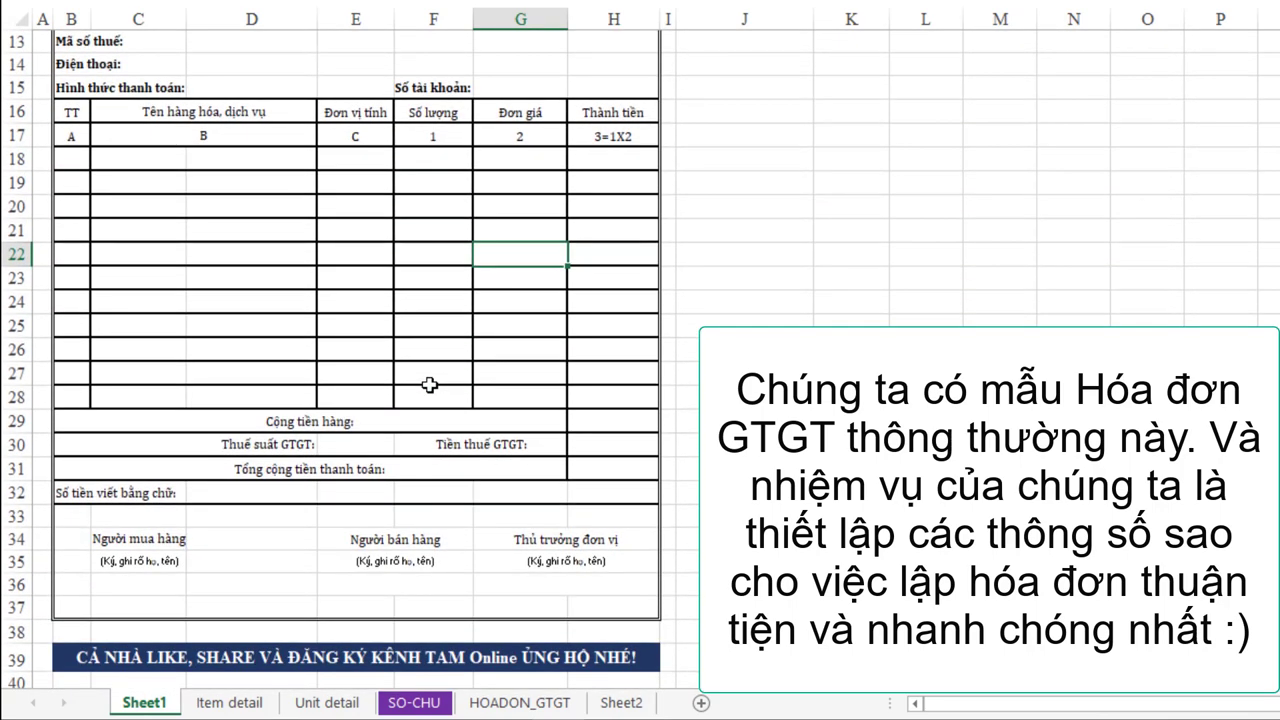
scroll(430, 385, up, 2)
scroll(430, 385, up, 2)
scroll(430, 385, down, 1)
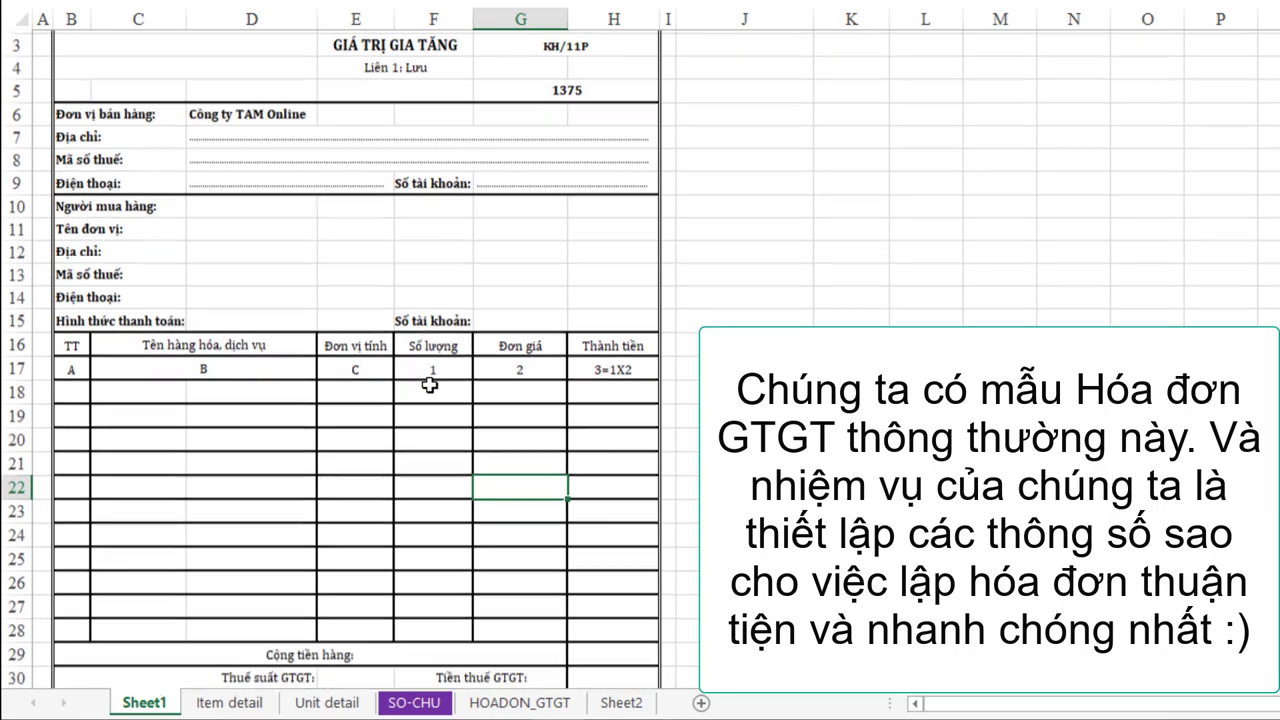
scroll(430, 385, down, 2)
scroll(430, 385, down, 1)
scroll(430, 385, down, 2)
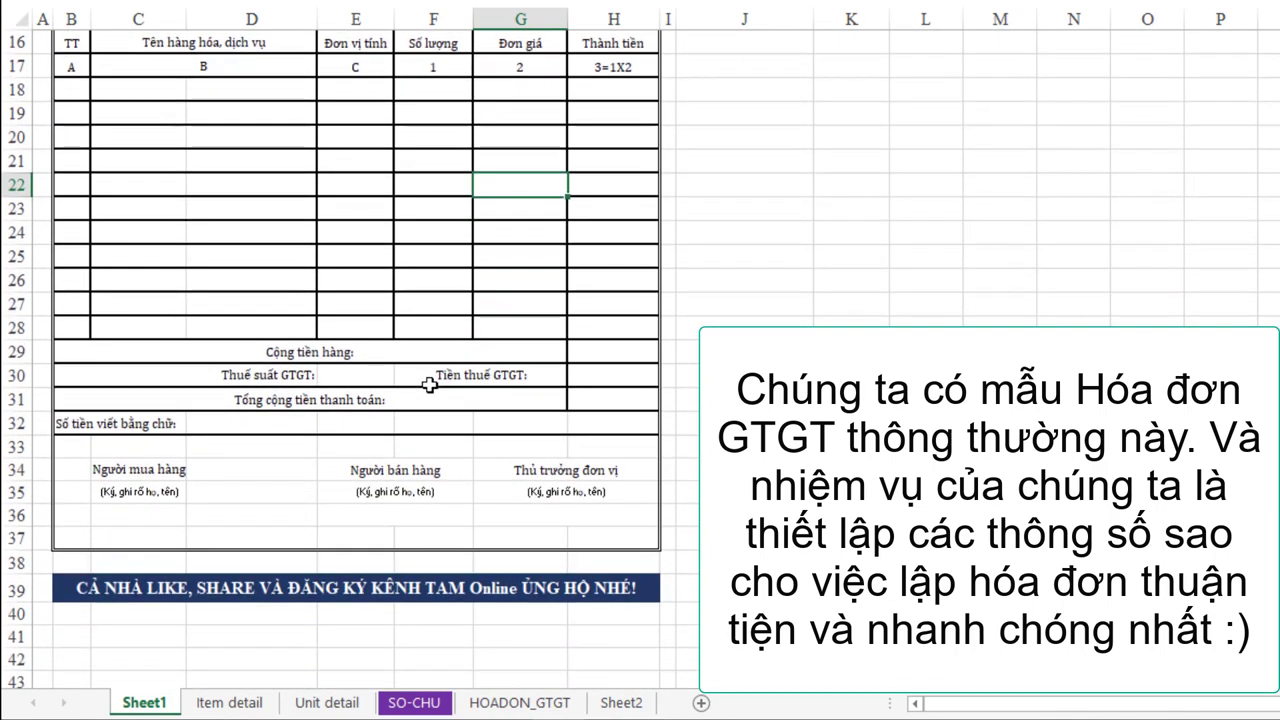
scroll(429, 385, up, 3)
scroll(429, 385, up, 2)
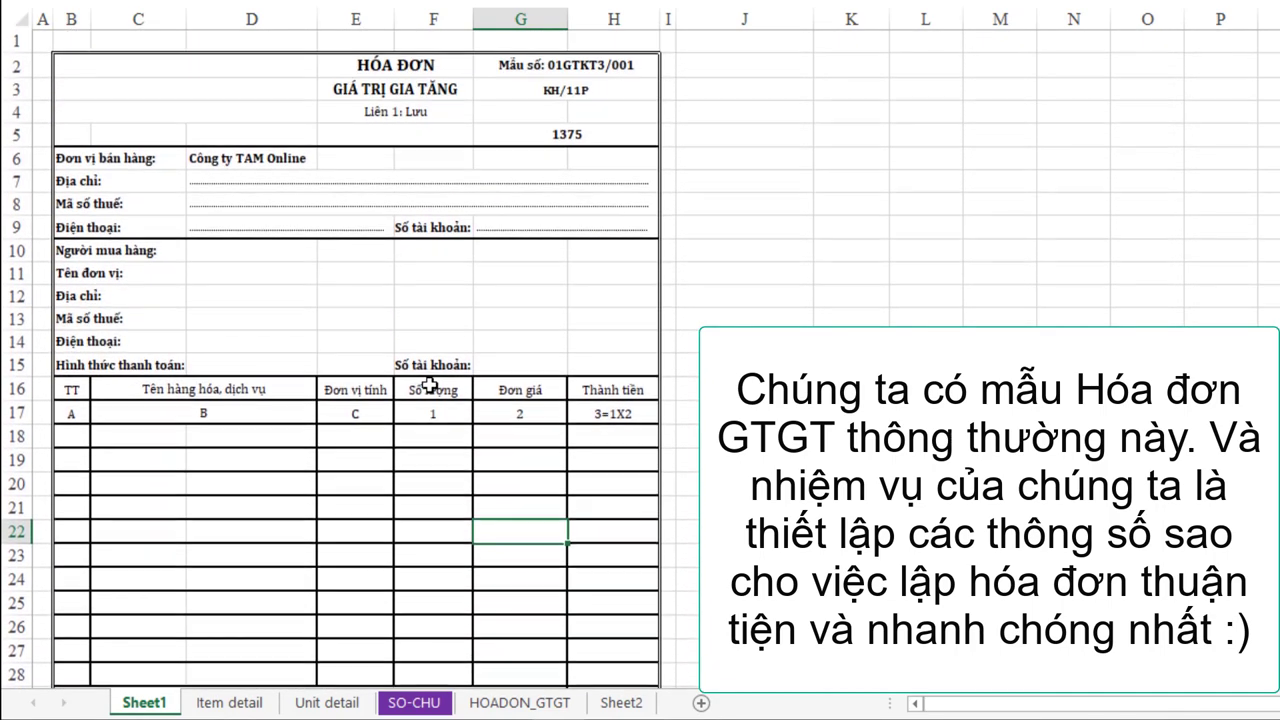
click(380, 136)
text(=)
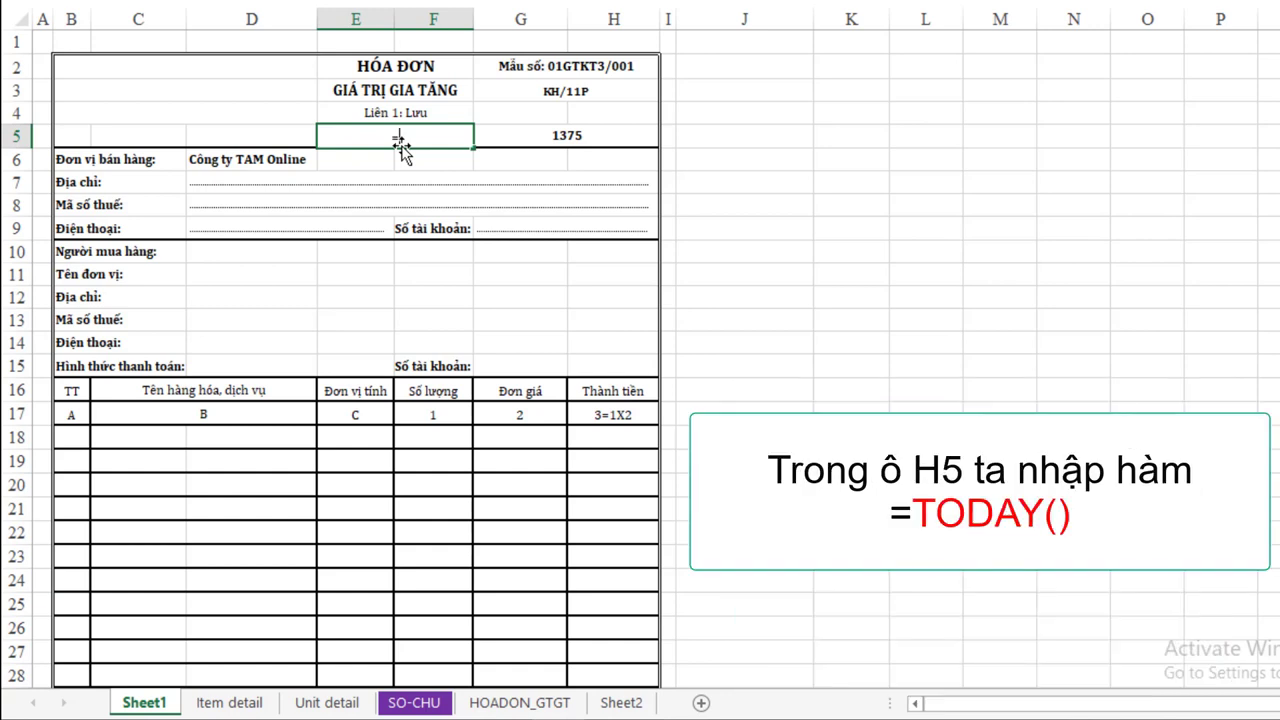
Step: Enter =TODAY() in E5 so it shows 15/03/2020
text(TOD)
key(BackSpace)
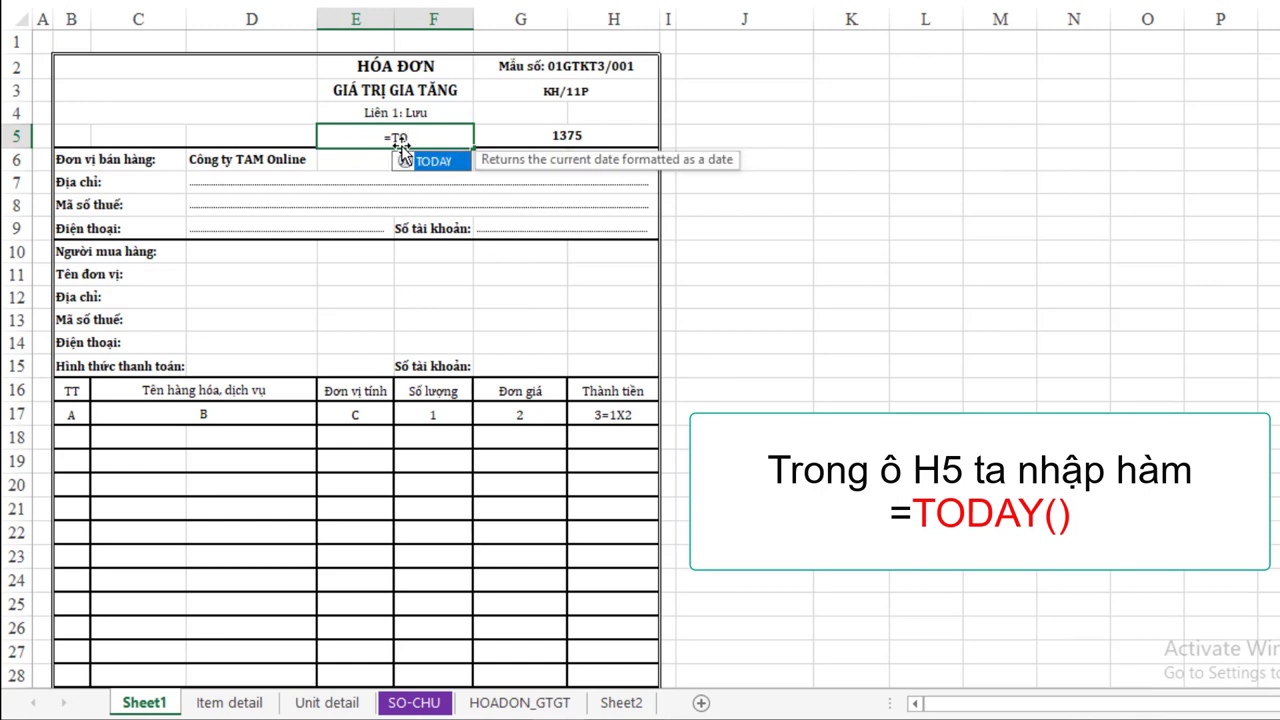
text(DAY()
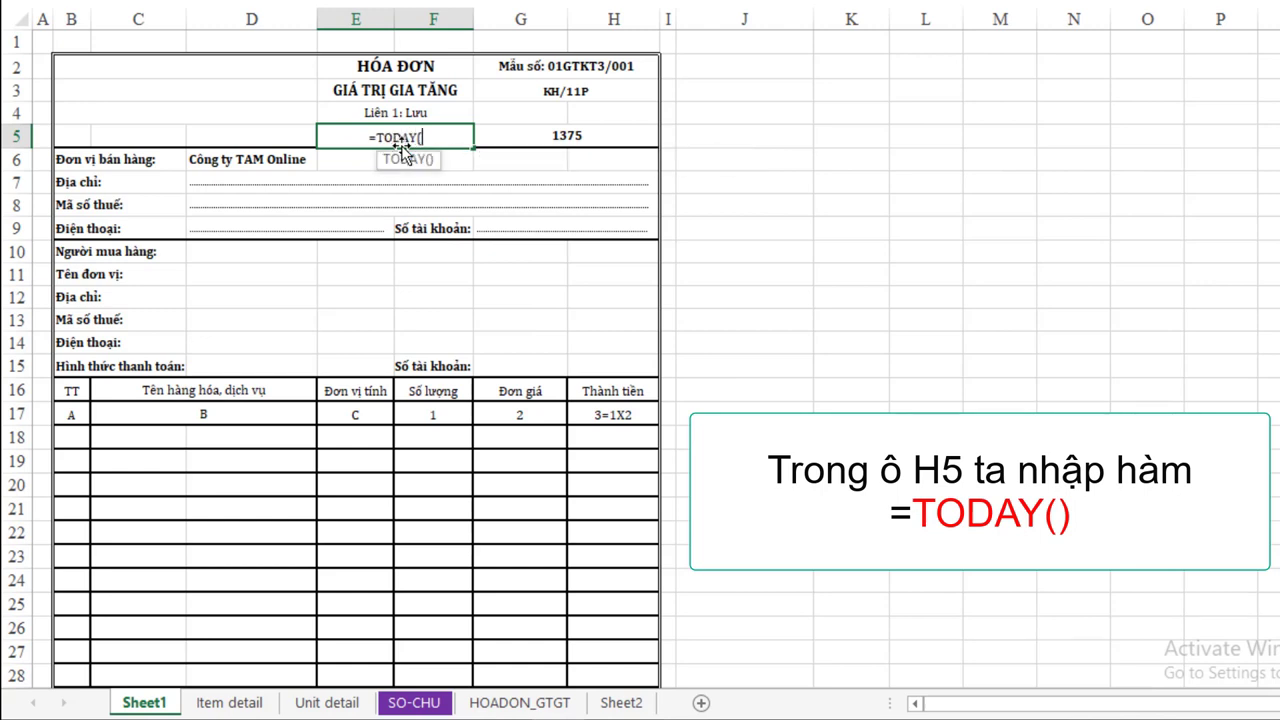
text())
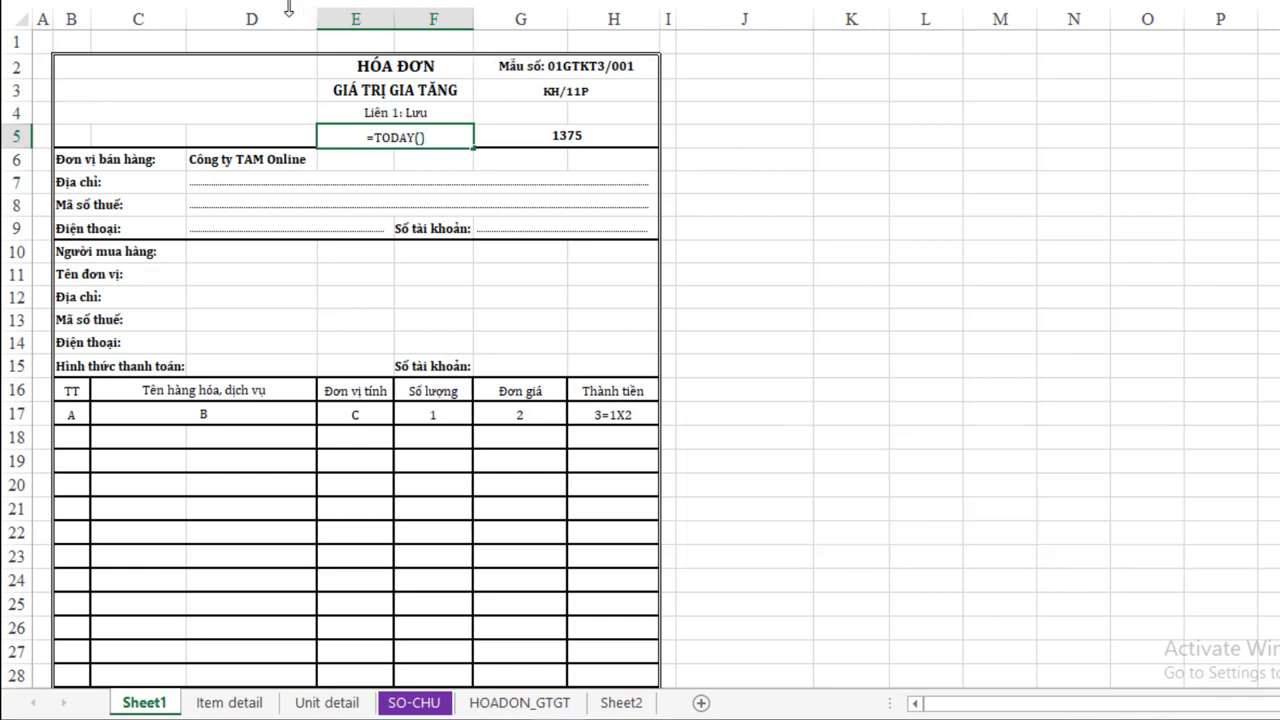
key(Return)
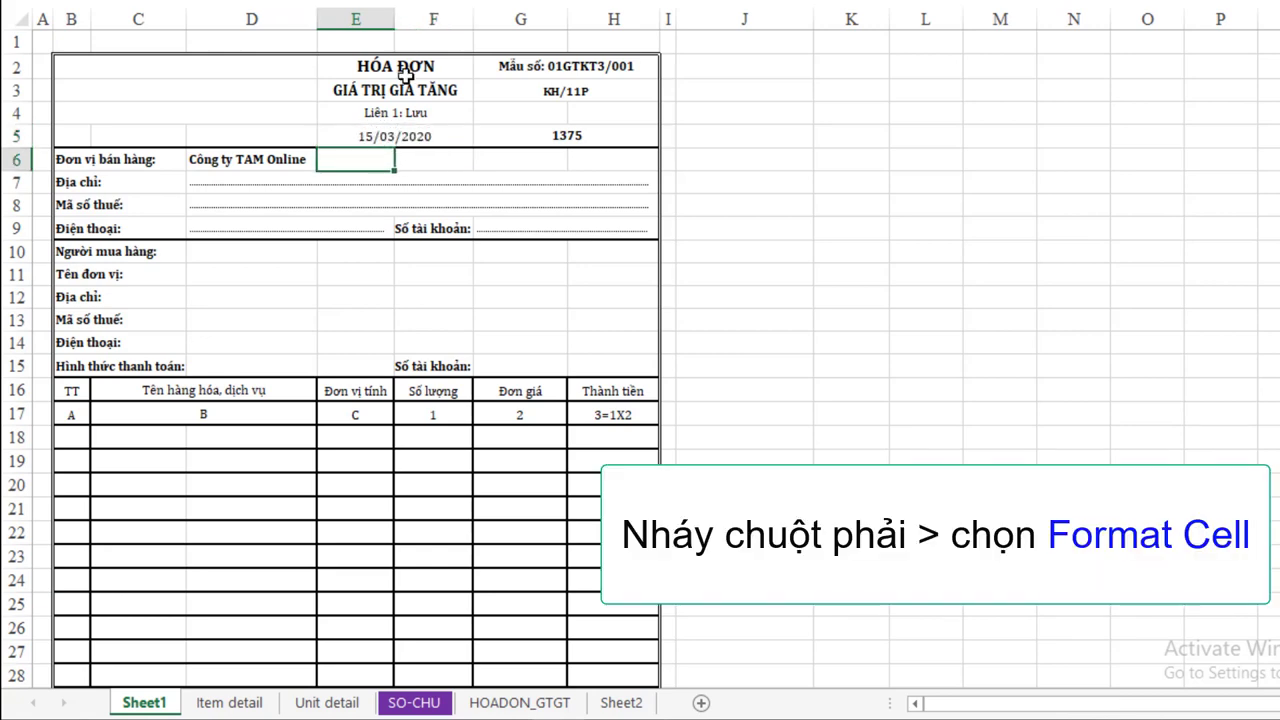
Step: Bring up the Custom number format settings for the E5 date cell
click(413, 134)
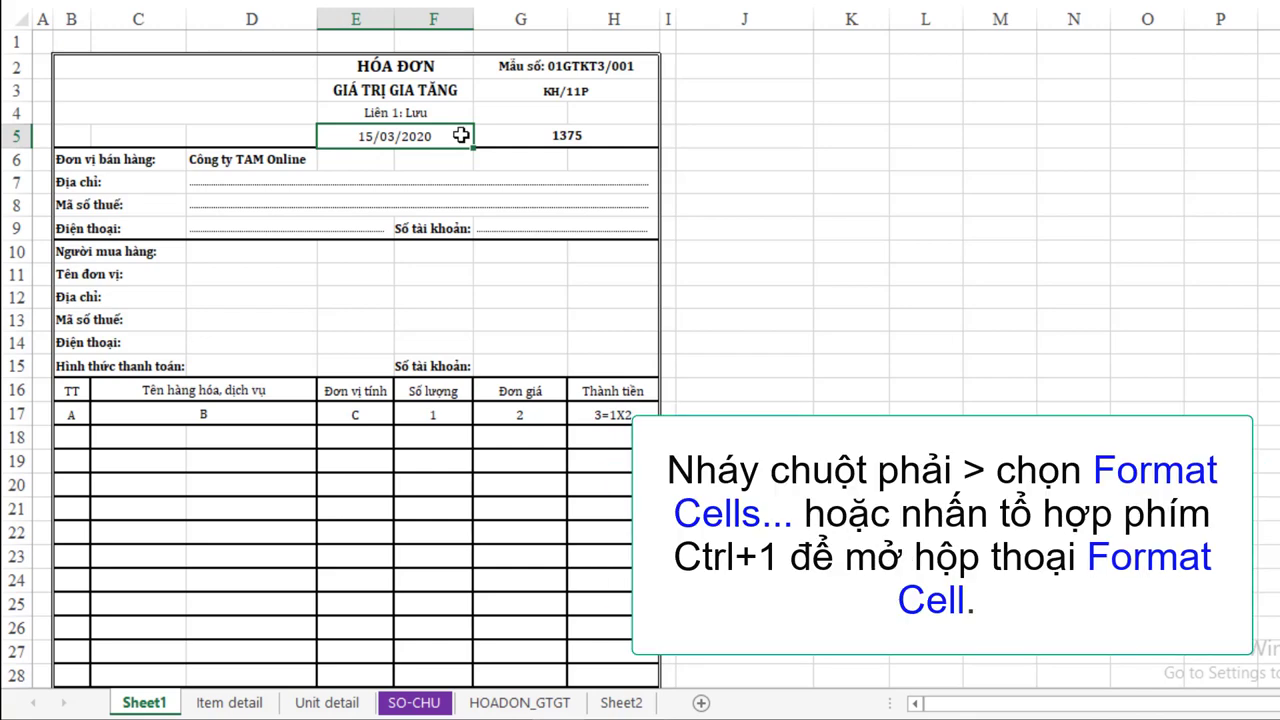
right_click(461, 135)
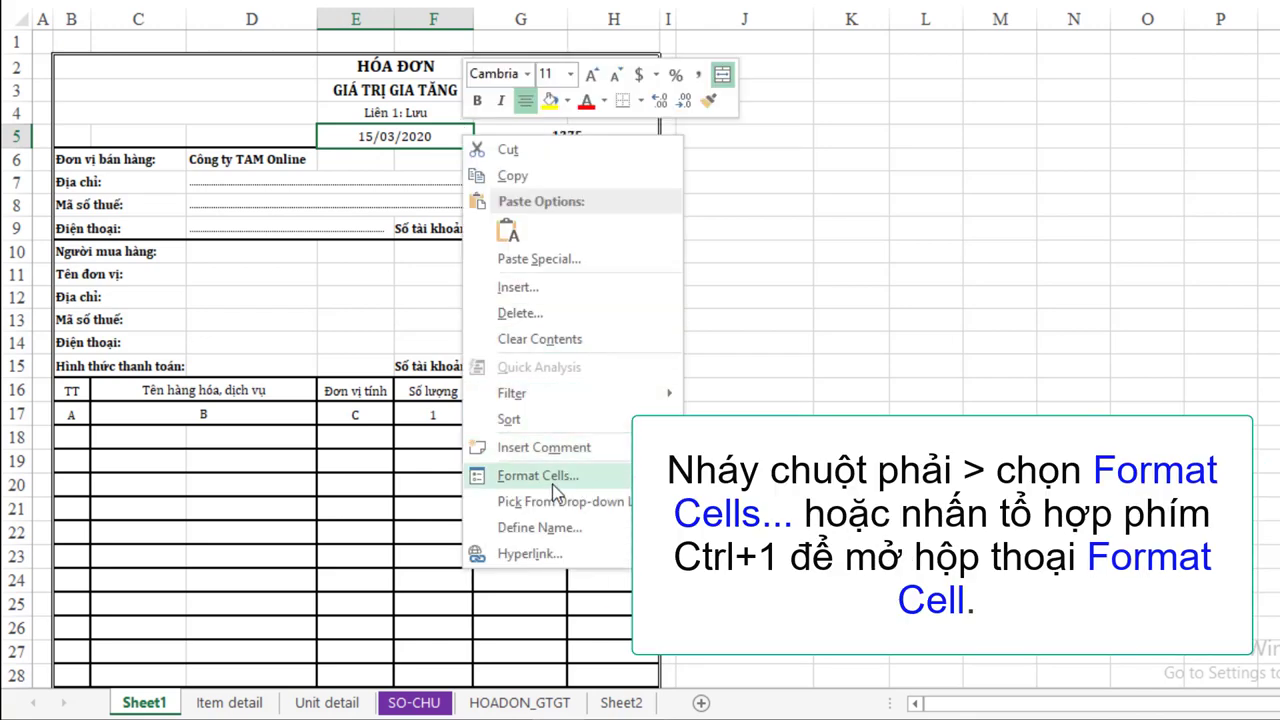
click(612, 487)
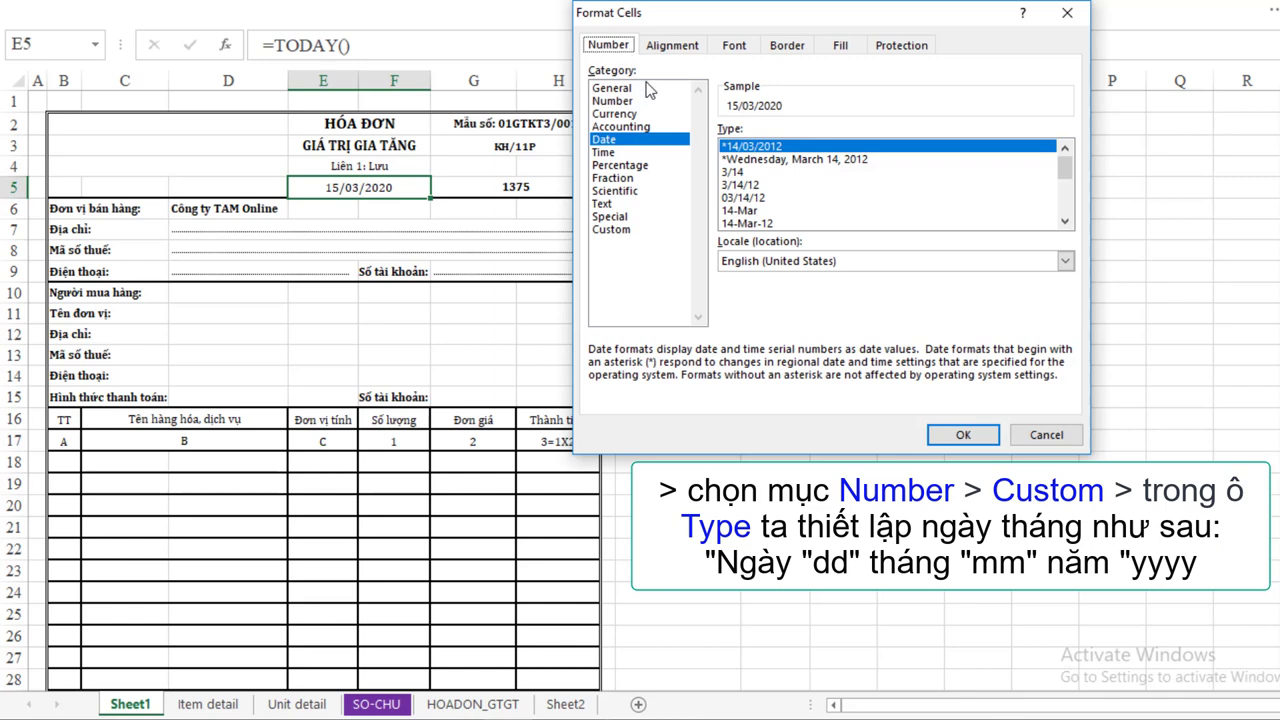
click(620, 231)
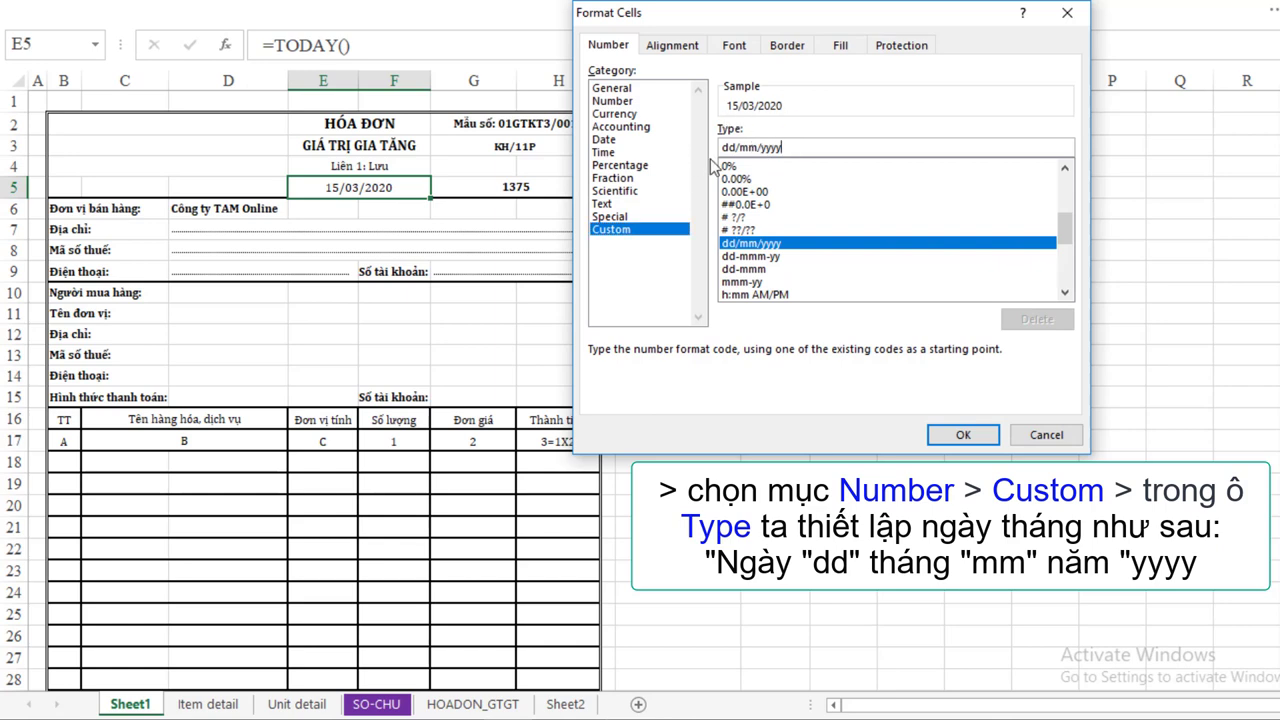
Step: Apply the code "Ngày "dd" tháng "mm" năm "yyyy to E5 and widen column F to fit
drag(778, 147, 716, 158)
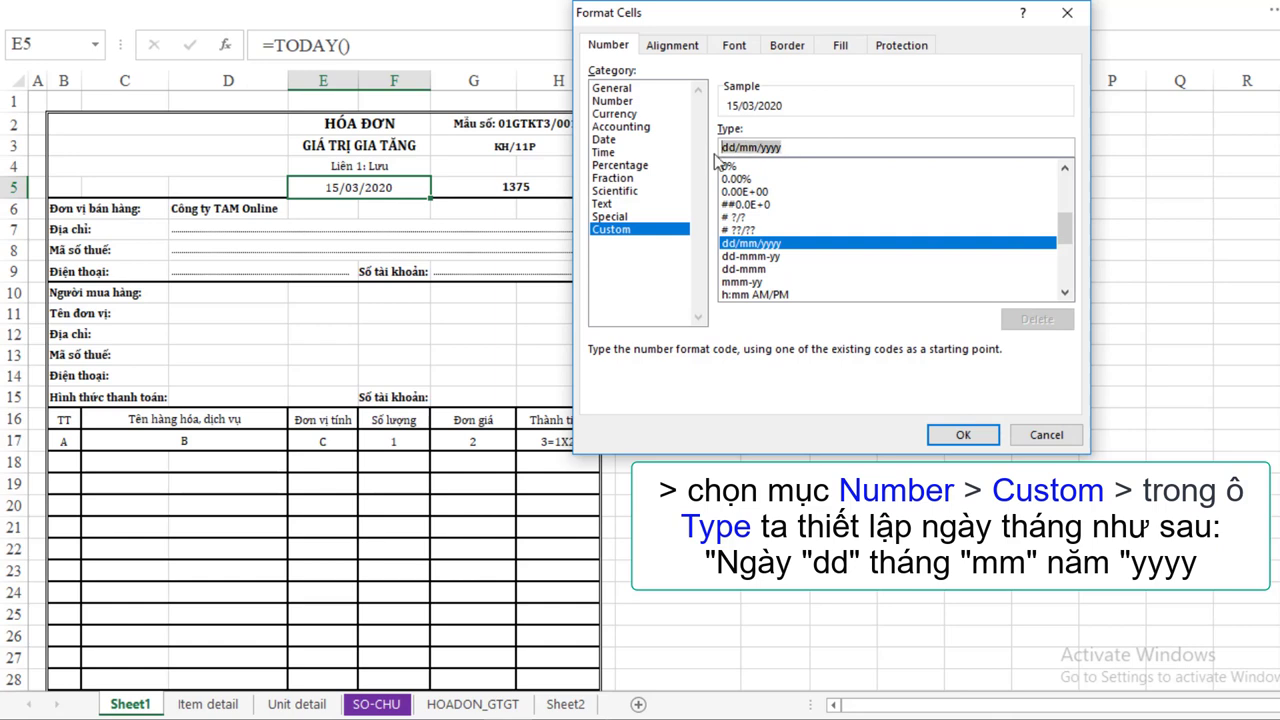
text(Ng)
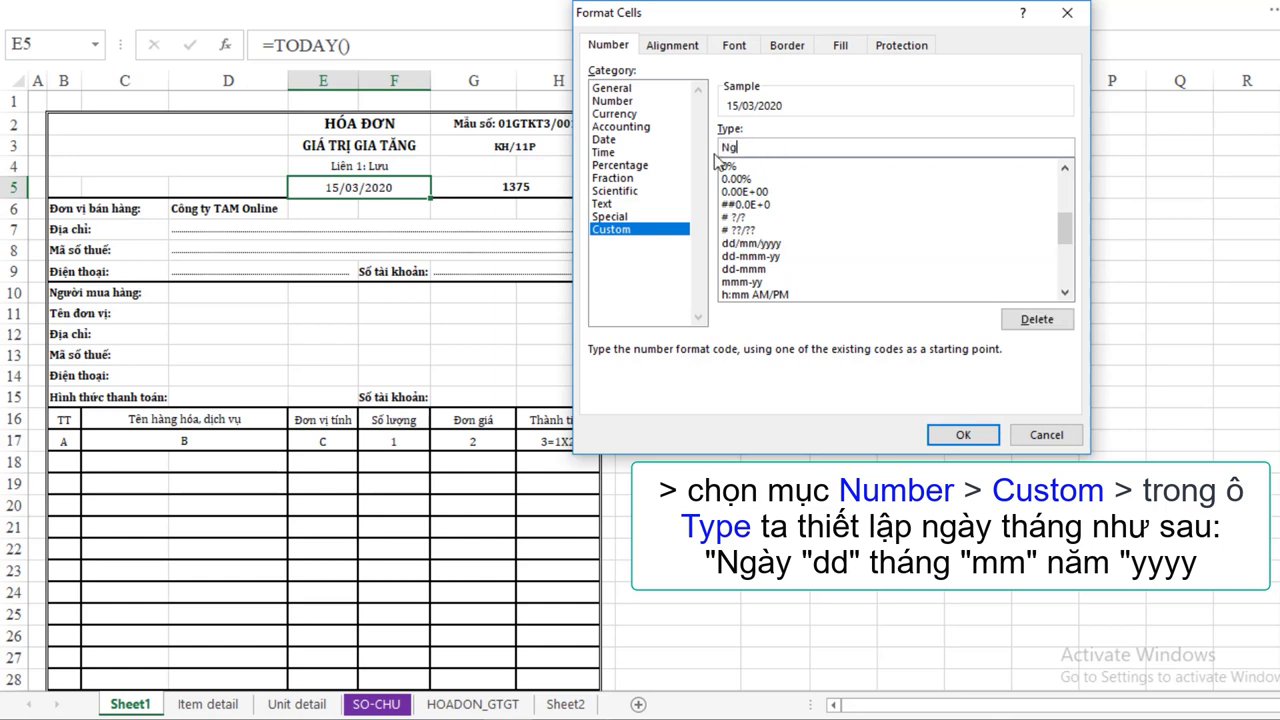
text(ay)
click(724, 150)
text("Ngày)
click(759, 146)
text("dd" tháng)
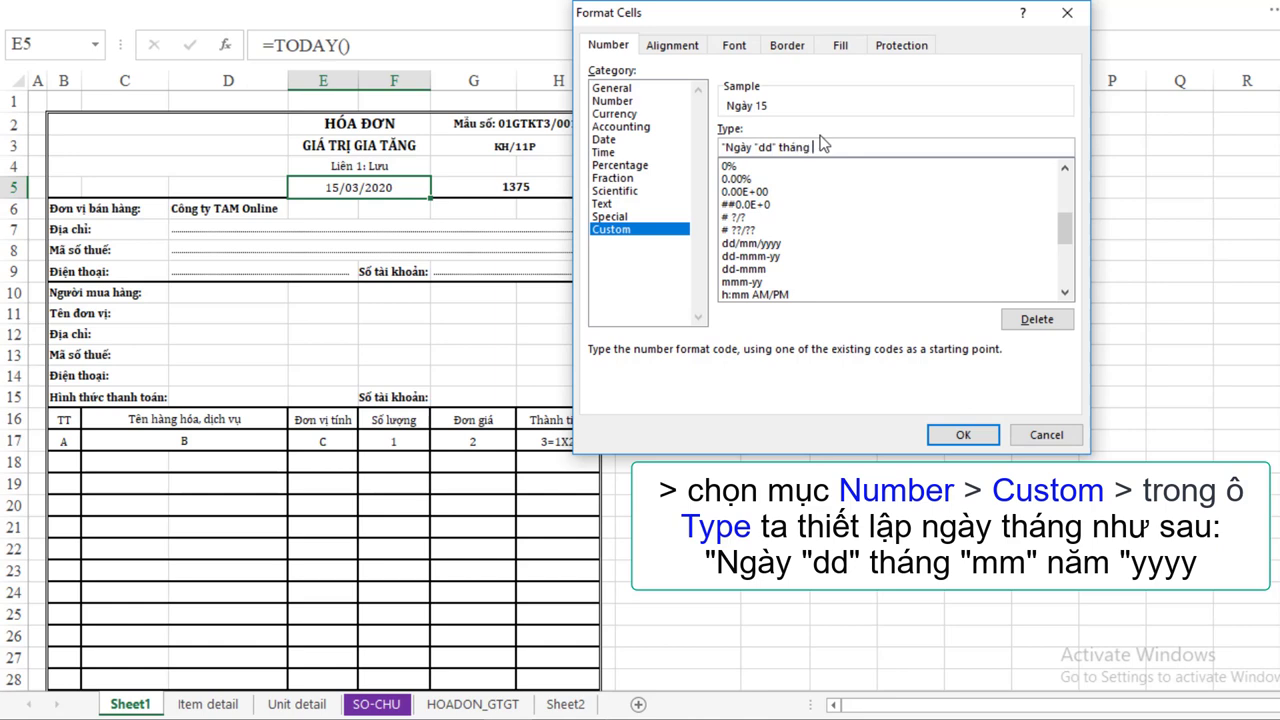
text("mm" năm)
text("mm" năm "yyy)
text(yyyy)
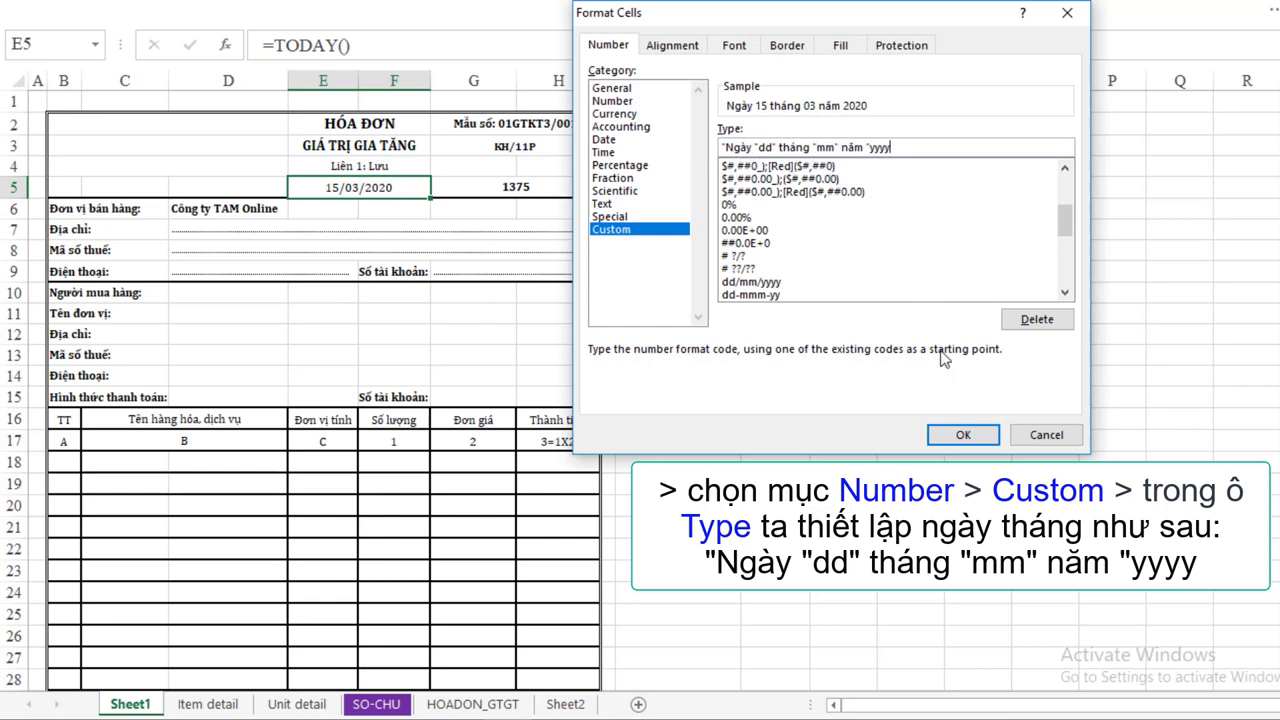
click(972, 438)
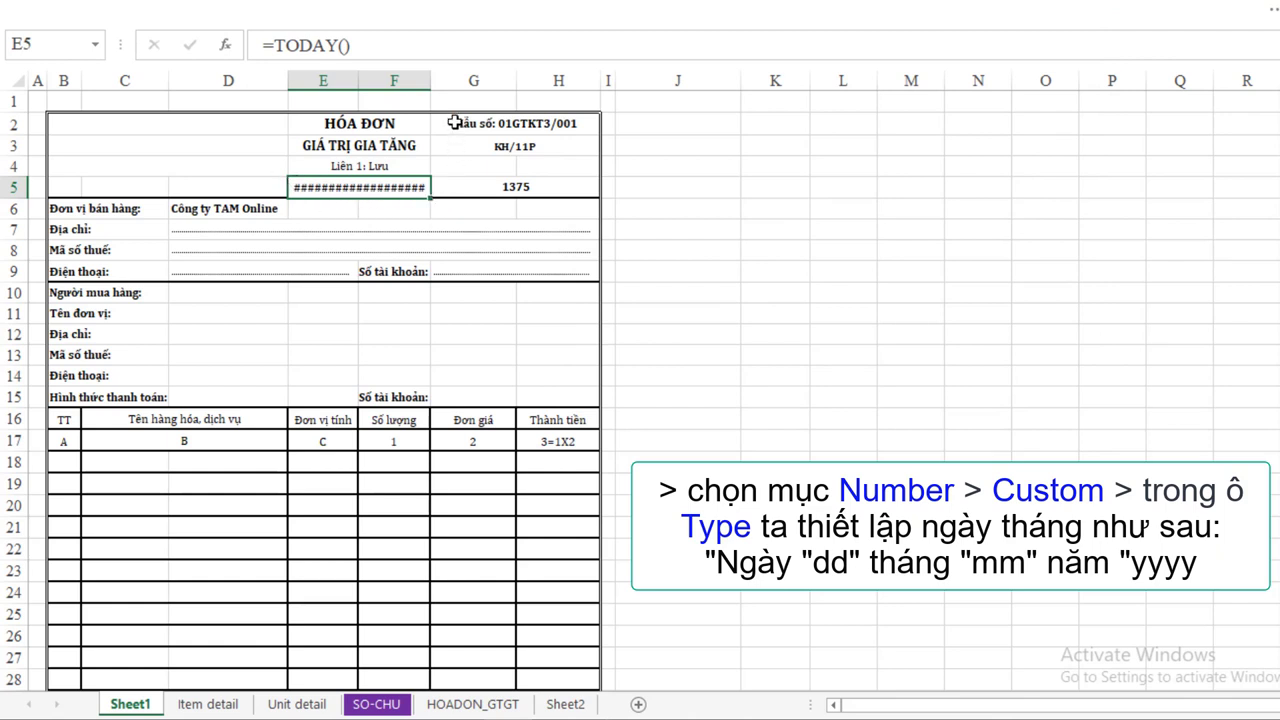
drag(431, 80, 442, 80)
Step: Select the invoice number cell G5 and bring up its Format Cells settings
click(501, 224)
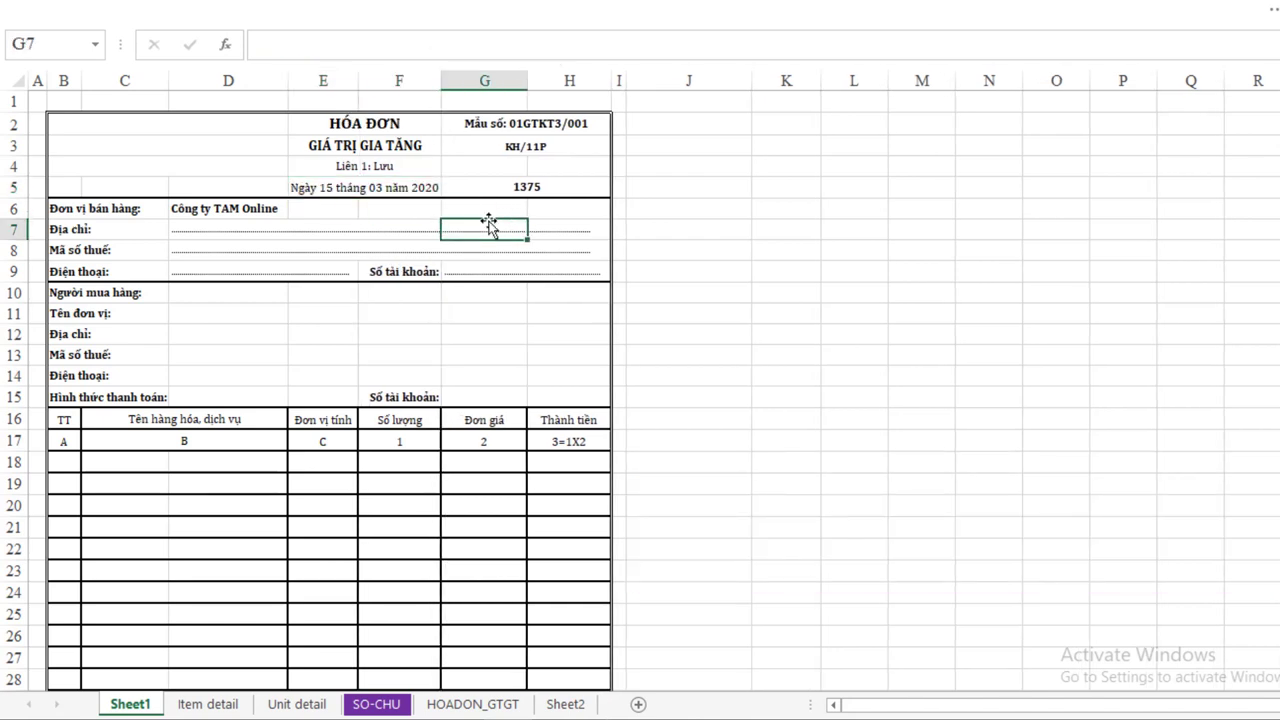
click(478, 185)
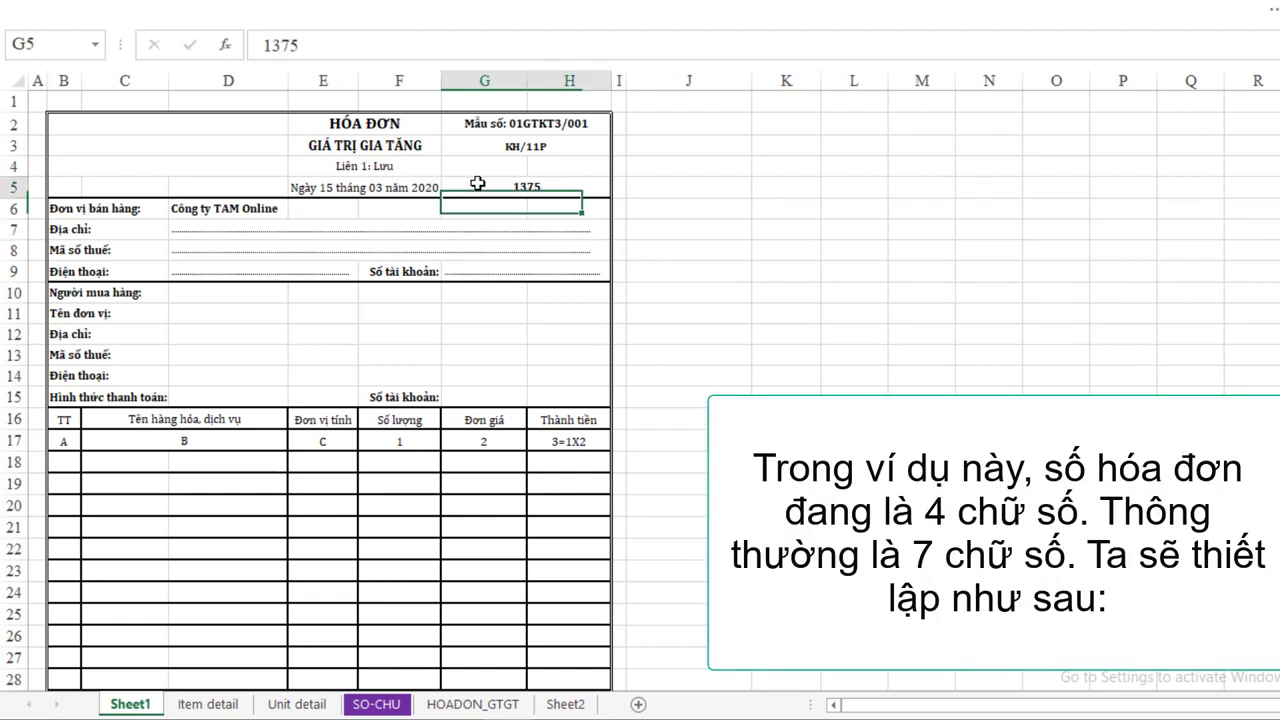
click(477, 207)
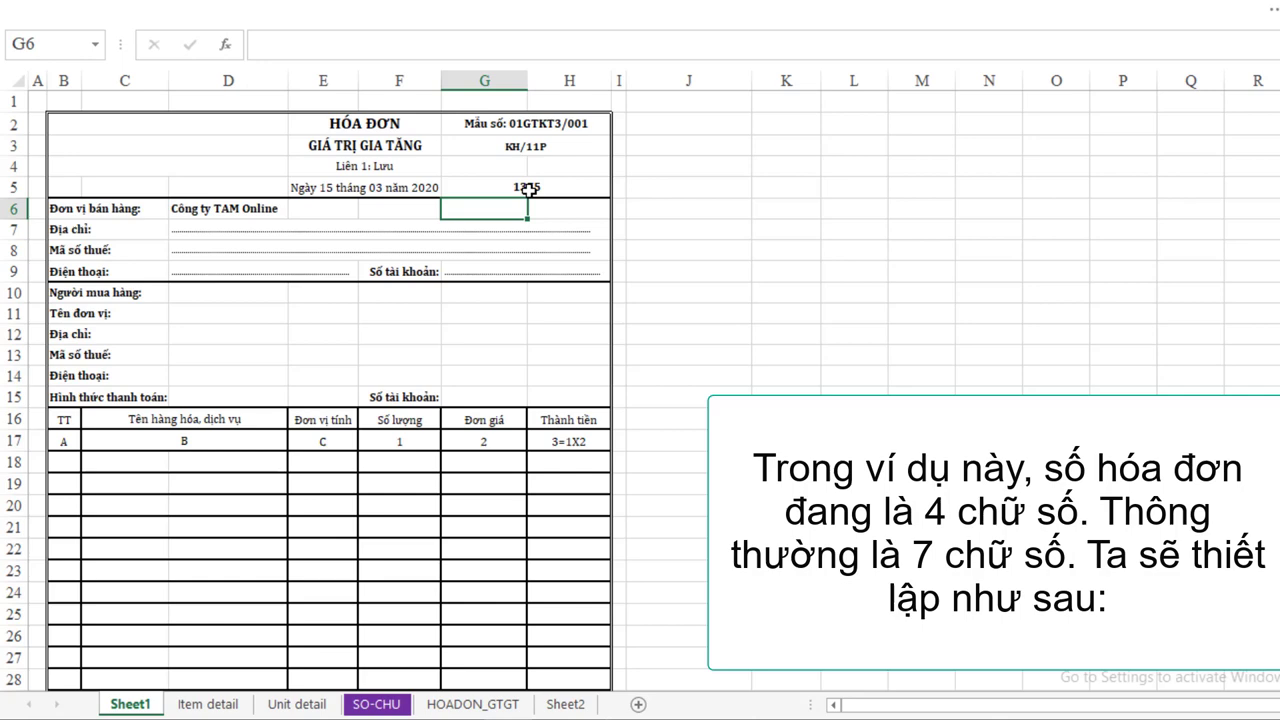
click(529, 189)
right_click(529, 189)
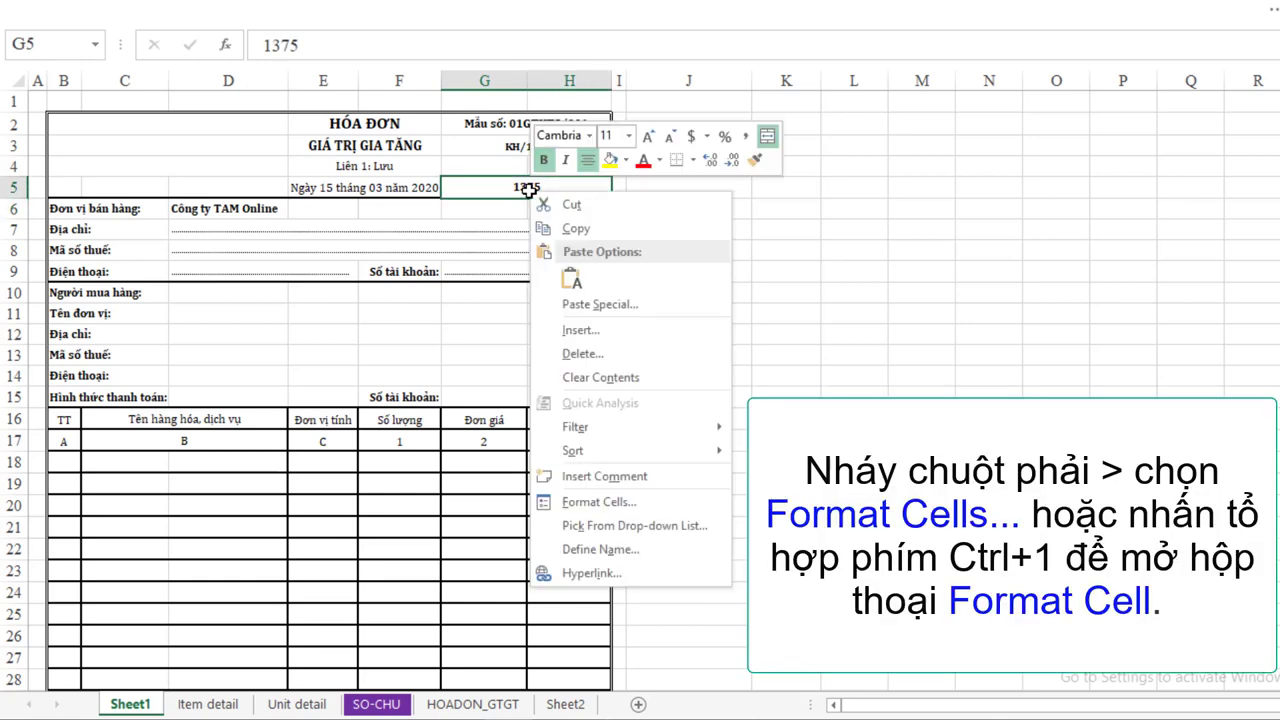
click(612, 502)
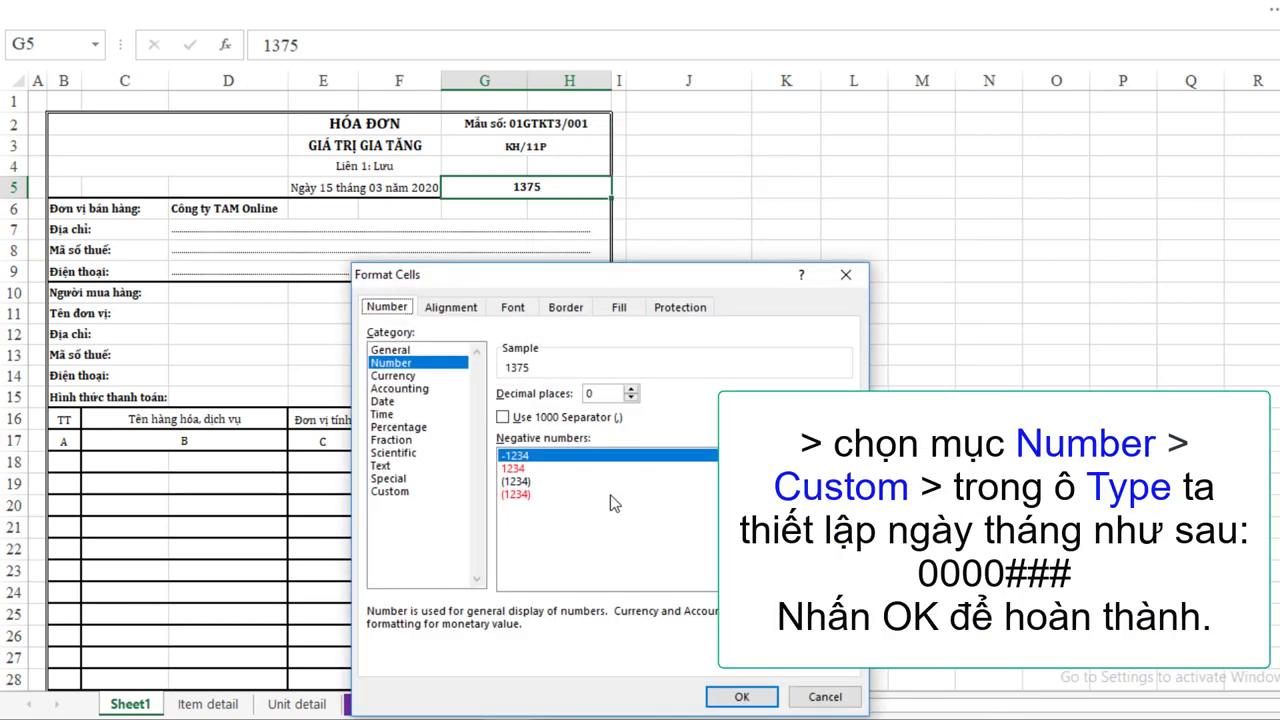
Step: Apply custom format 0000### so 1375 displays as 0001375
click(395, 491)
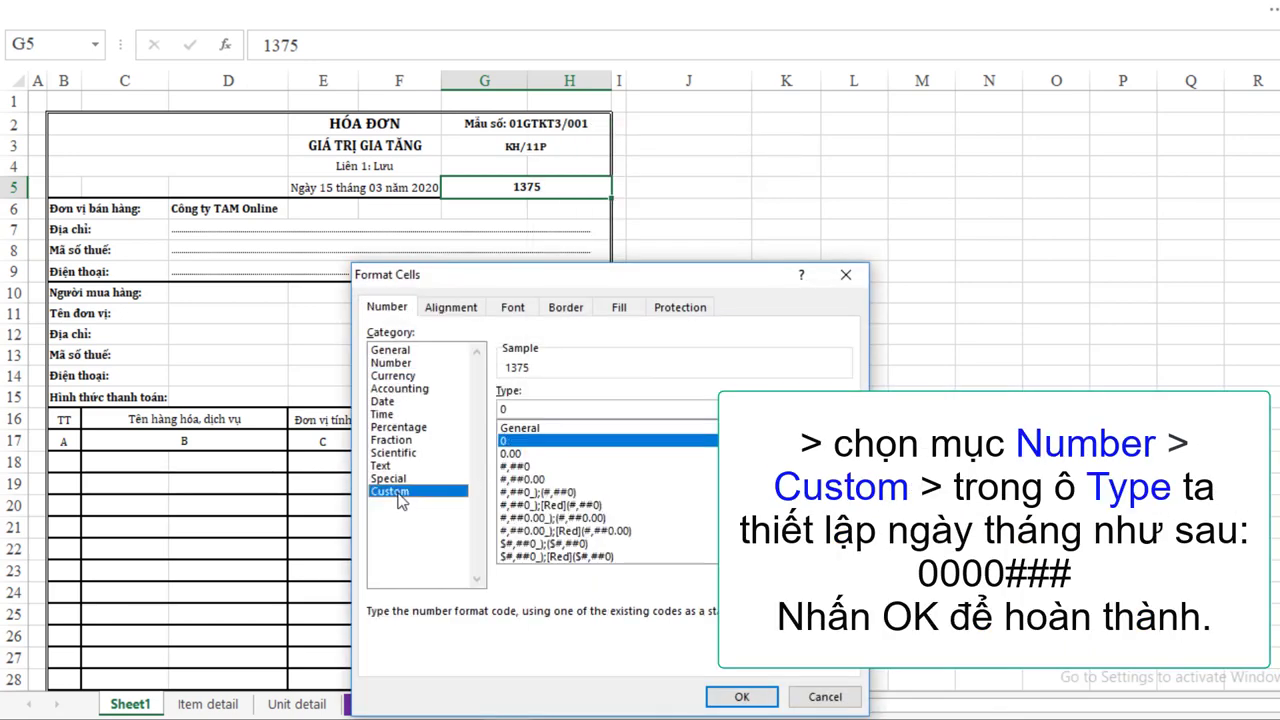
double_click(509, 410)
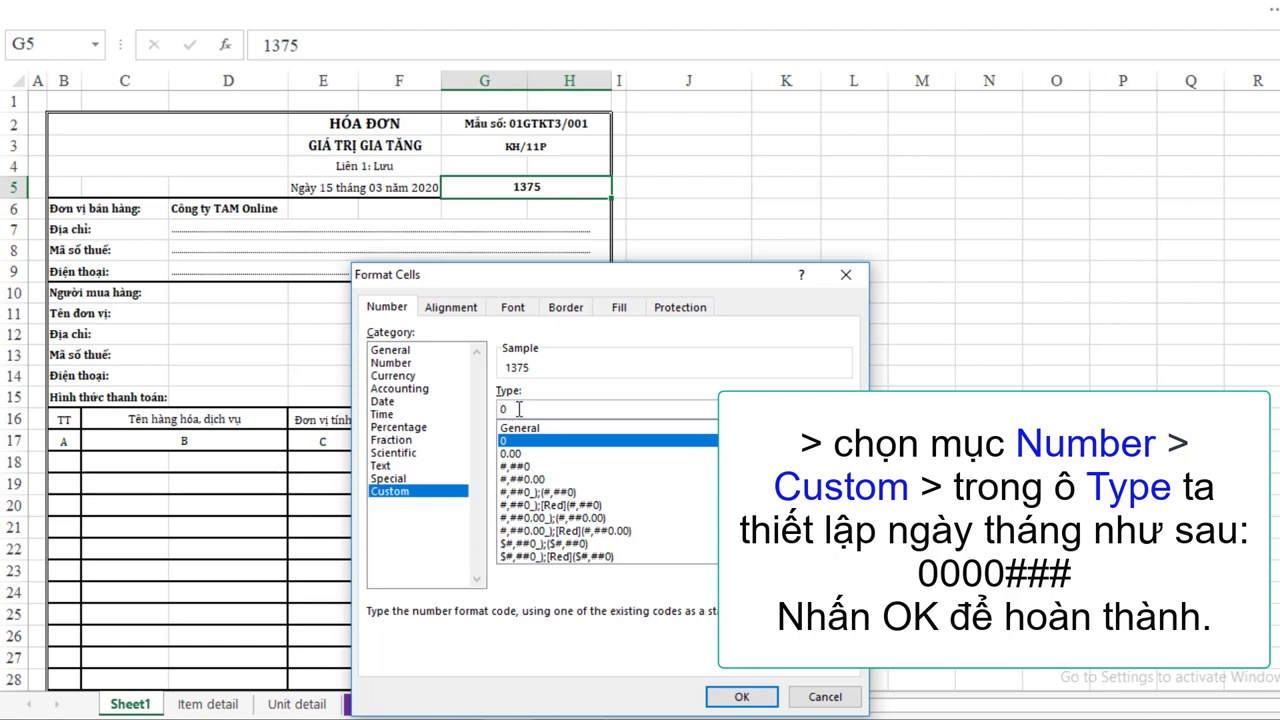
text(0000)
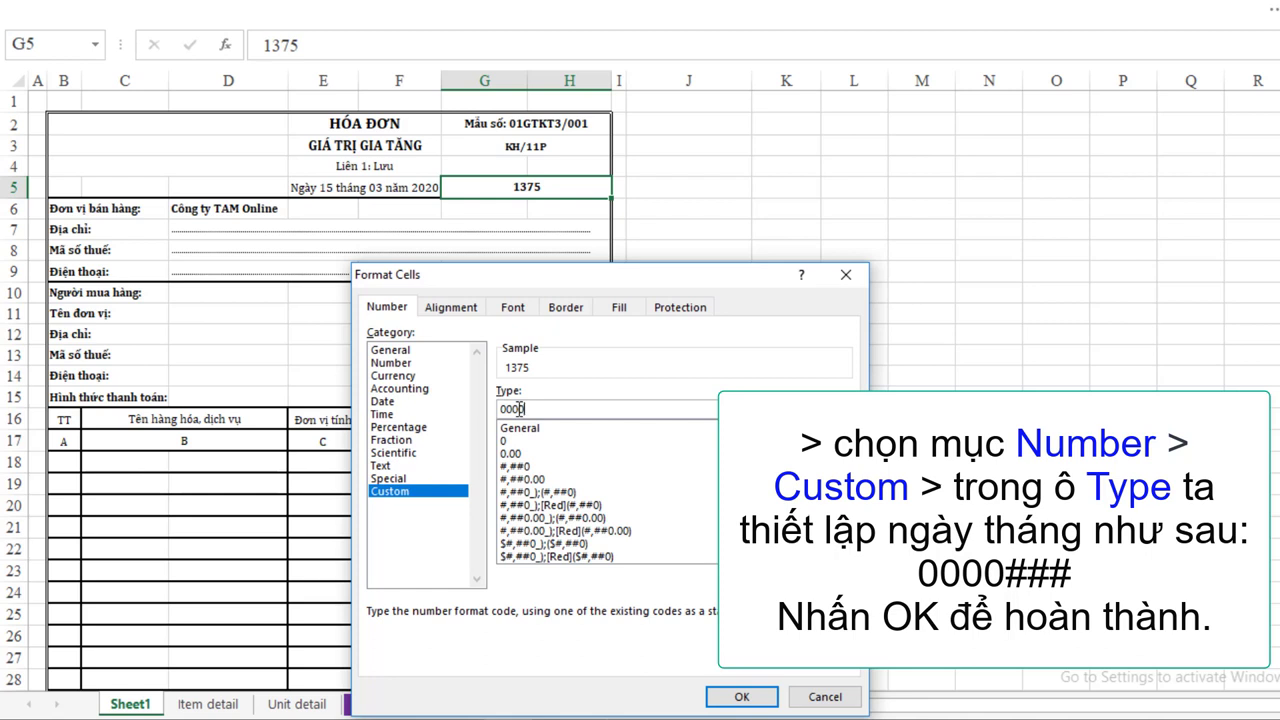
text(###)
click(741, 697)
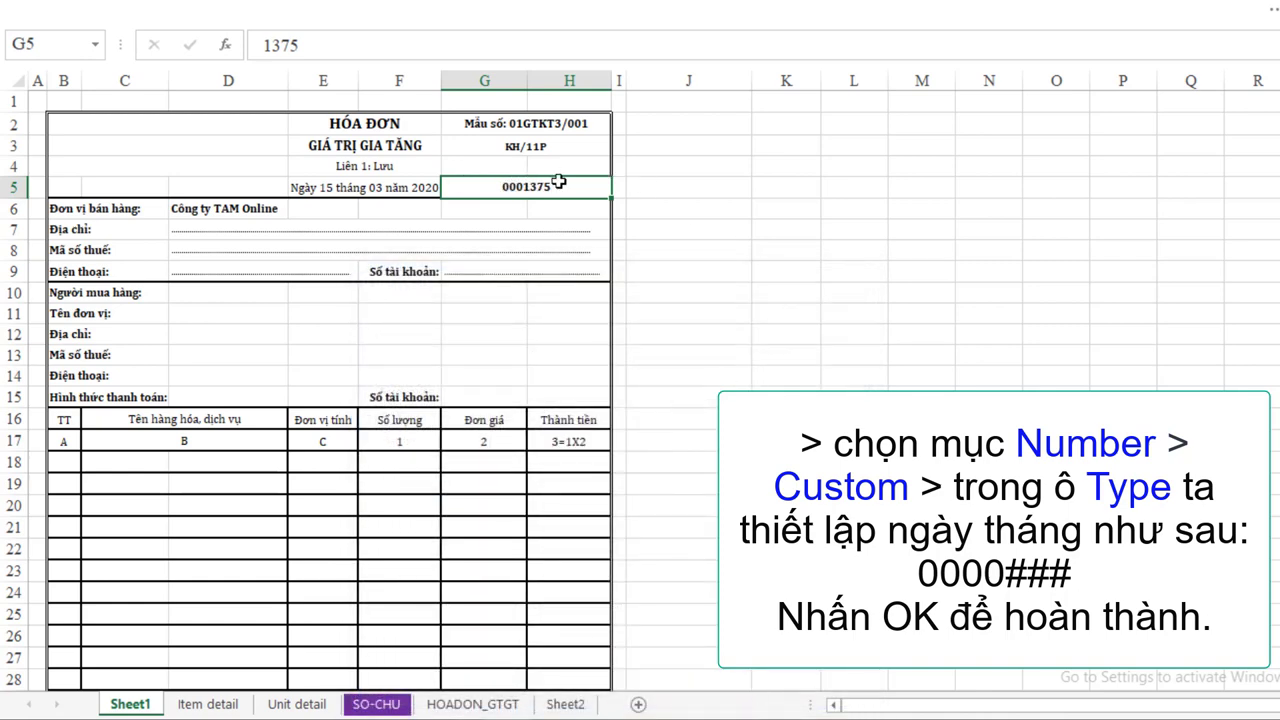
click(550, 207)
click(518, 190)
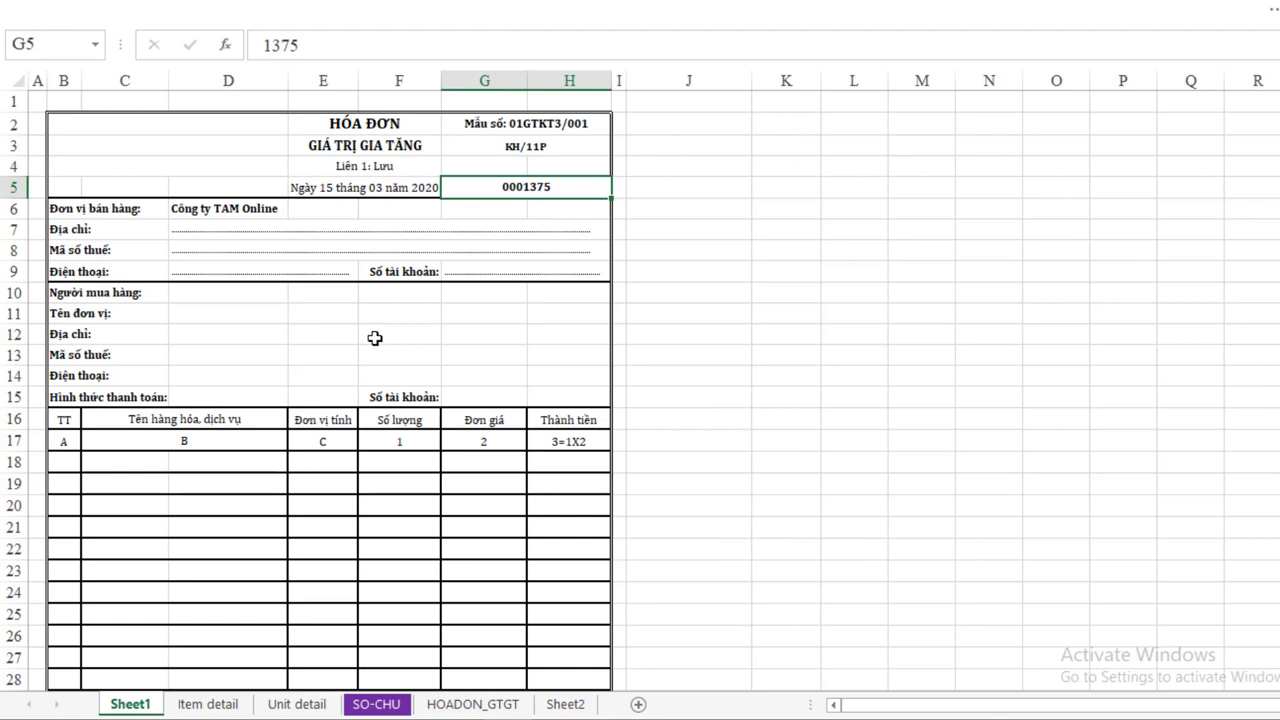
scroll(348, 365, down, 1)
scroll(348, 365, down, 1)
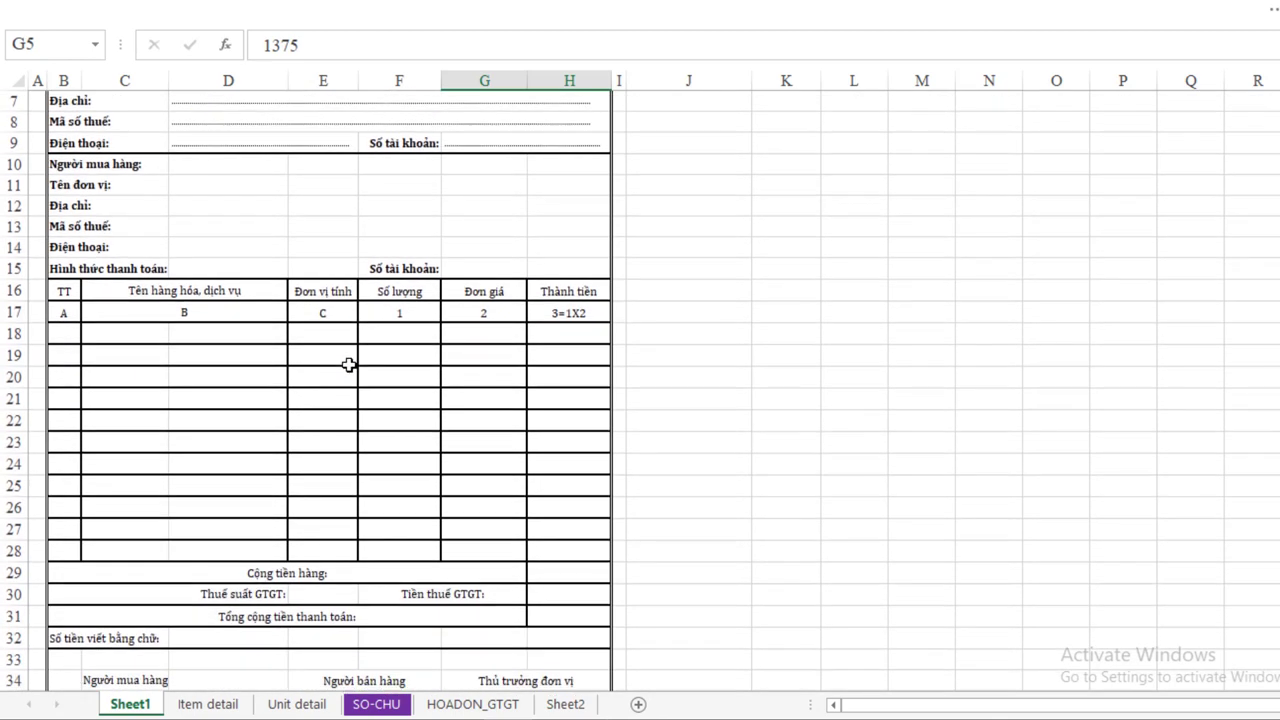
scroll(348, 365, up, 1)
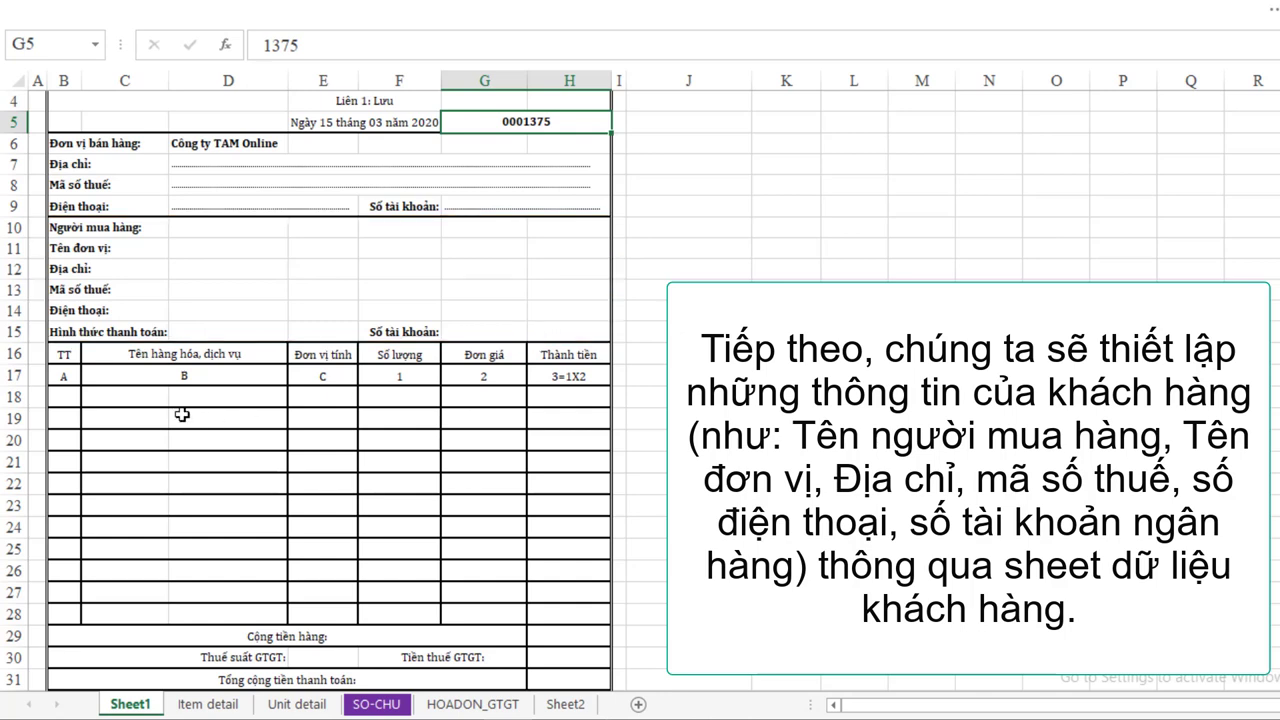
click(217, 291)
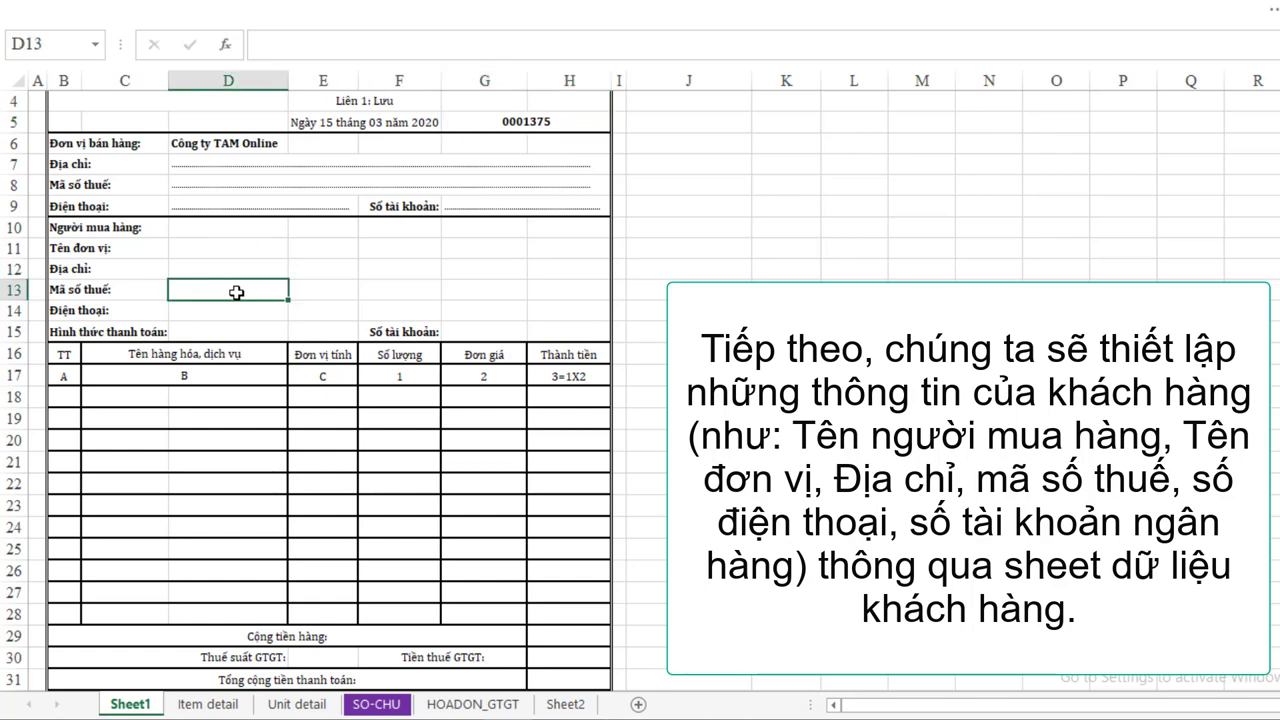
click(284, 381)
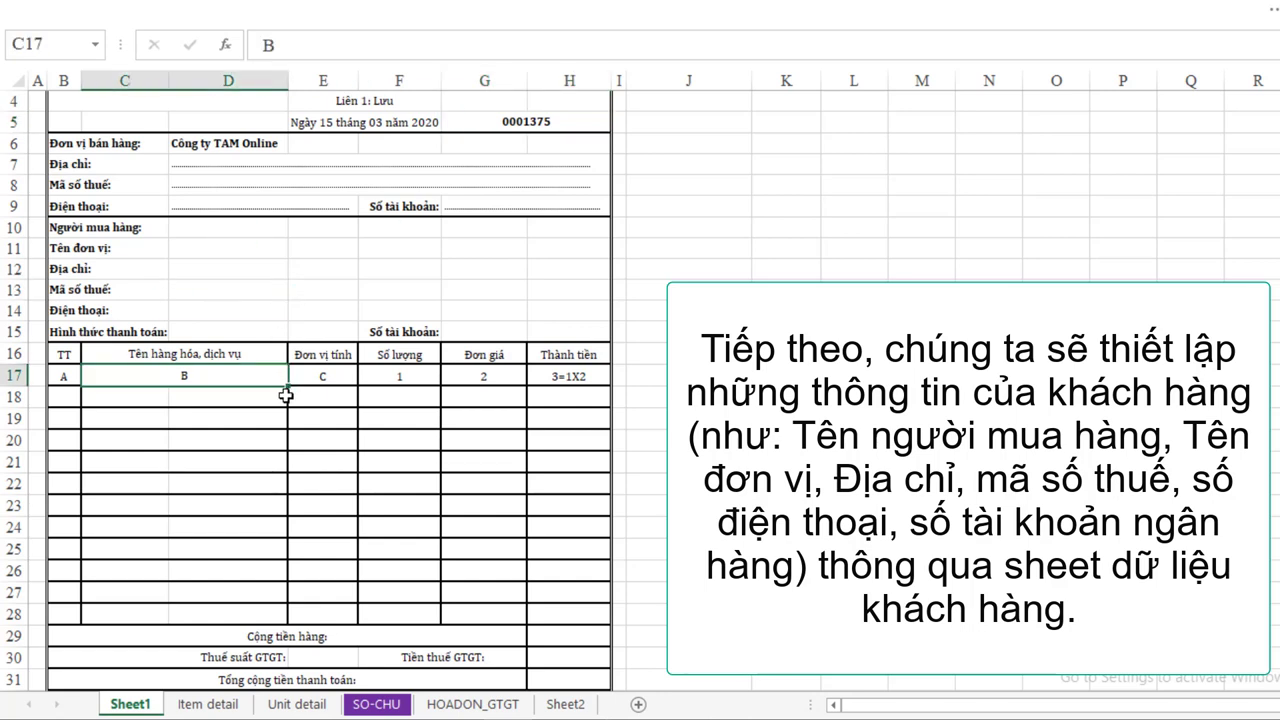
click(296, 704)
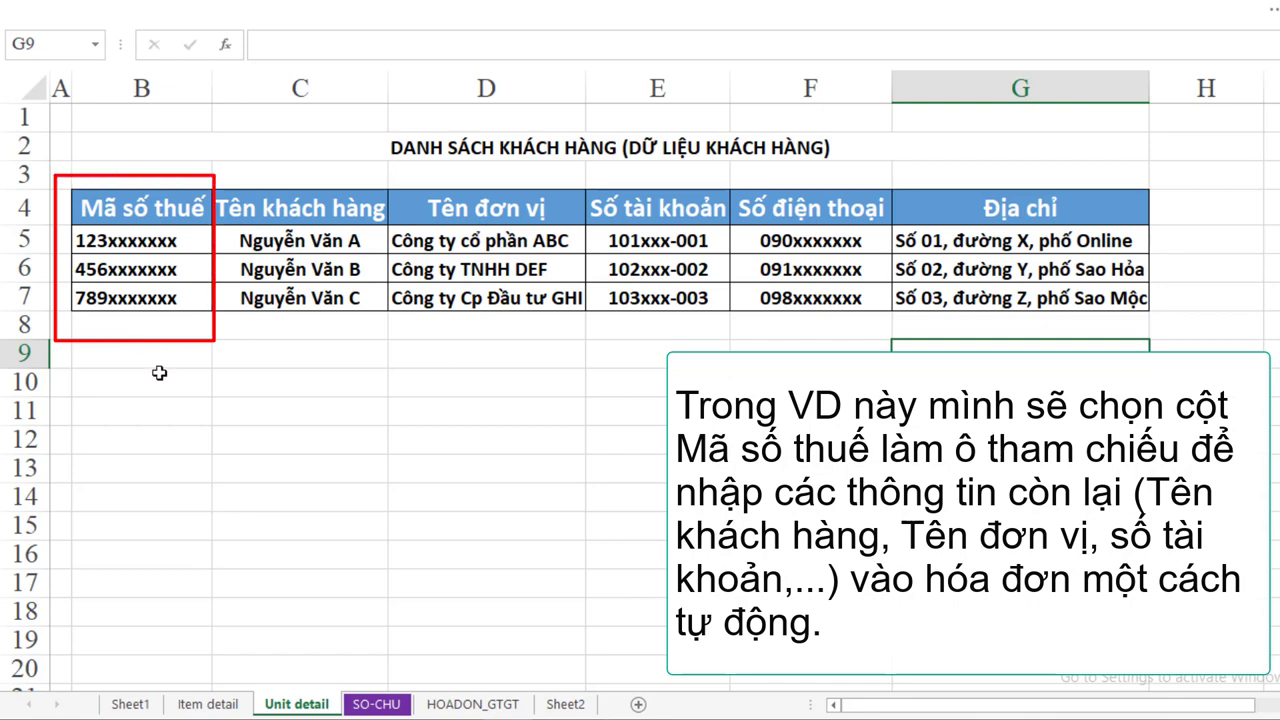
click(130, 704)
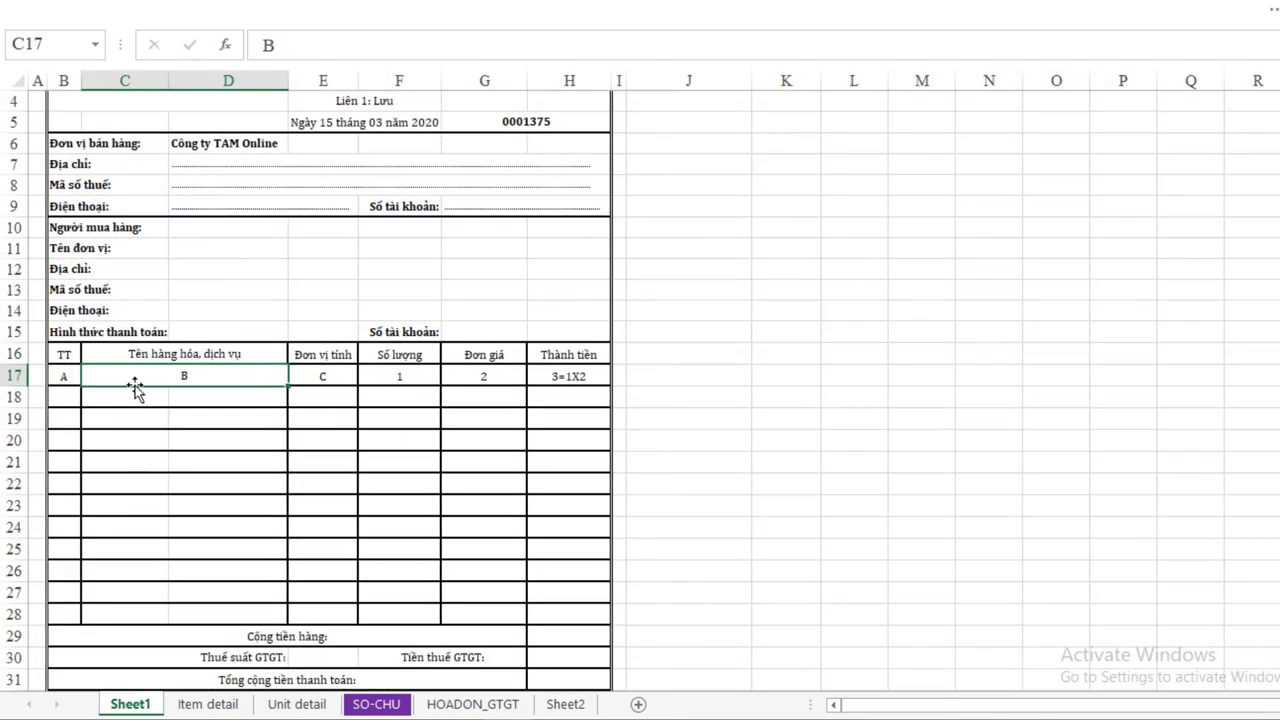
Step: Add List validation to D13 with source 'Unit detail'!$B$5:$B$7
click(216, 290)
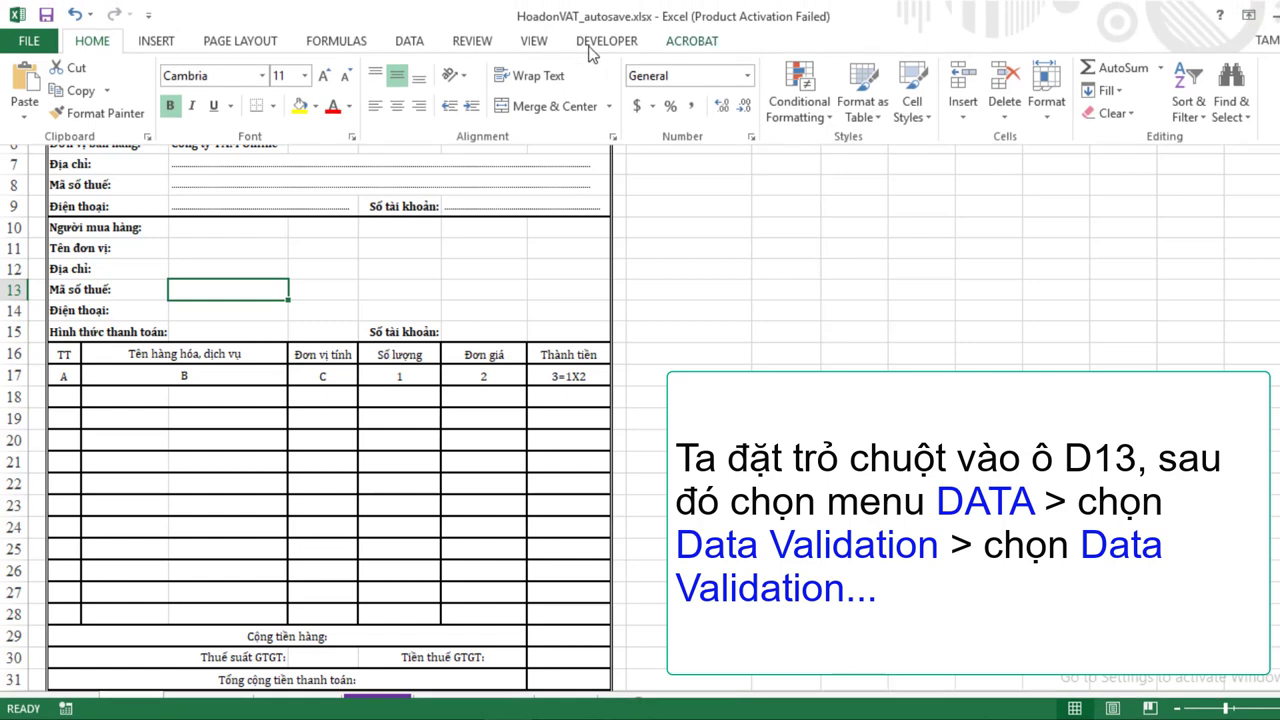
click(410, 41)
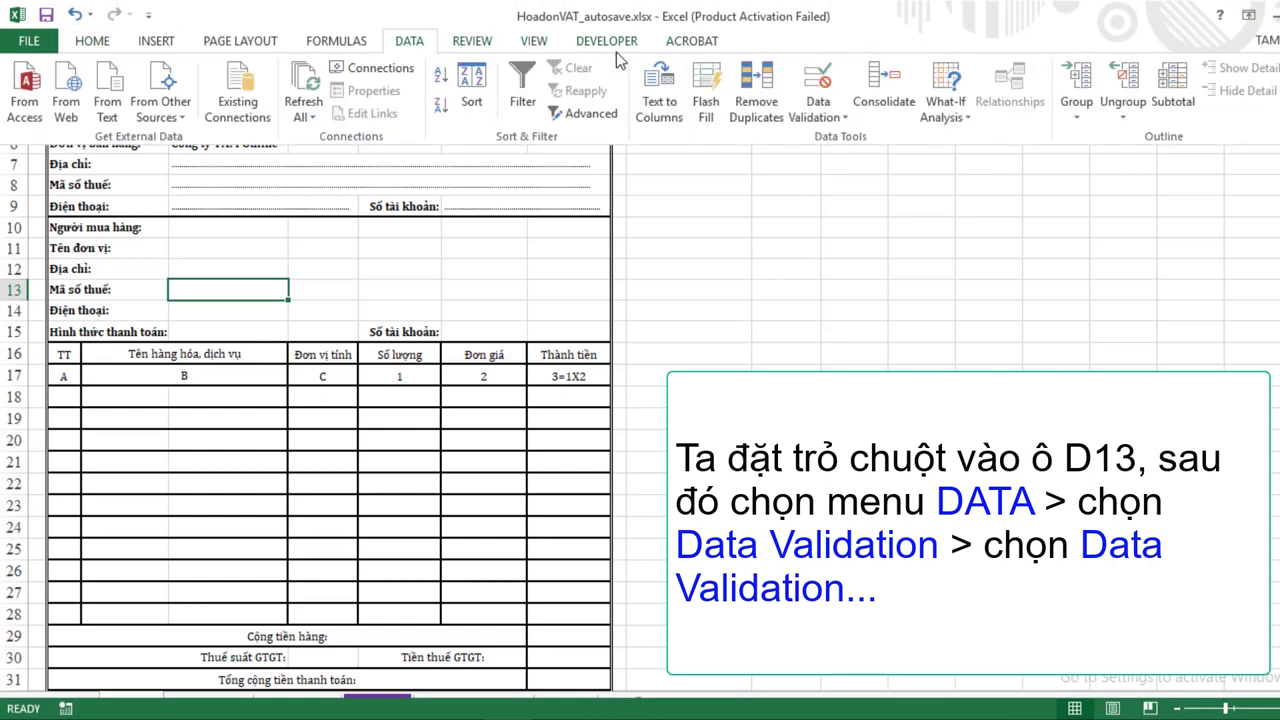
click(845, 121)
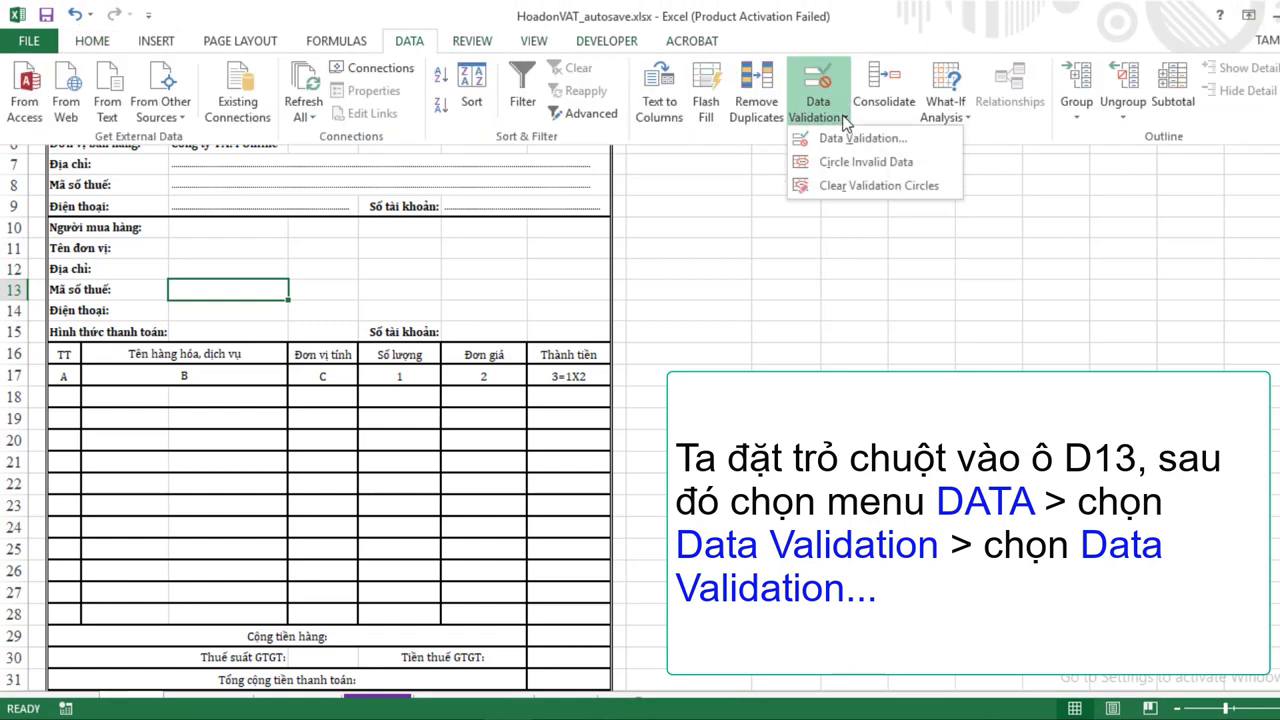
click(853, 135)
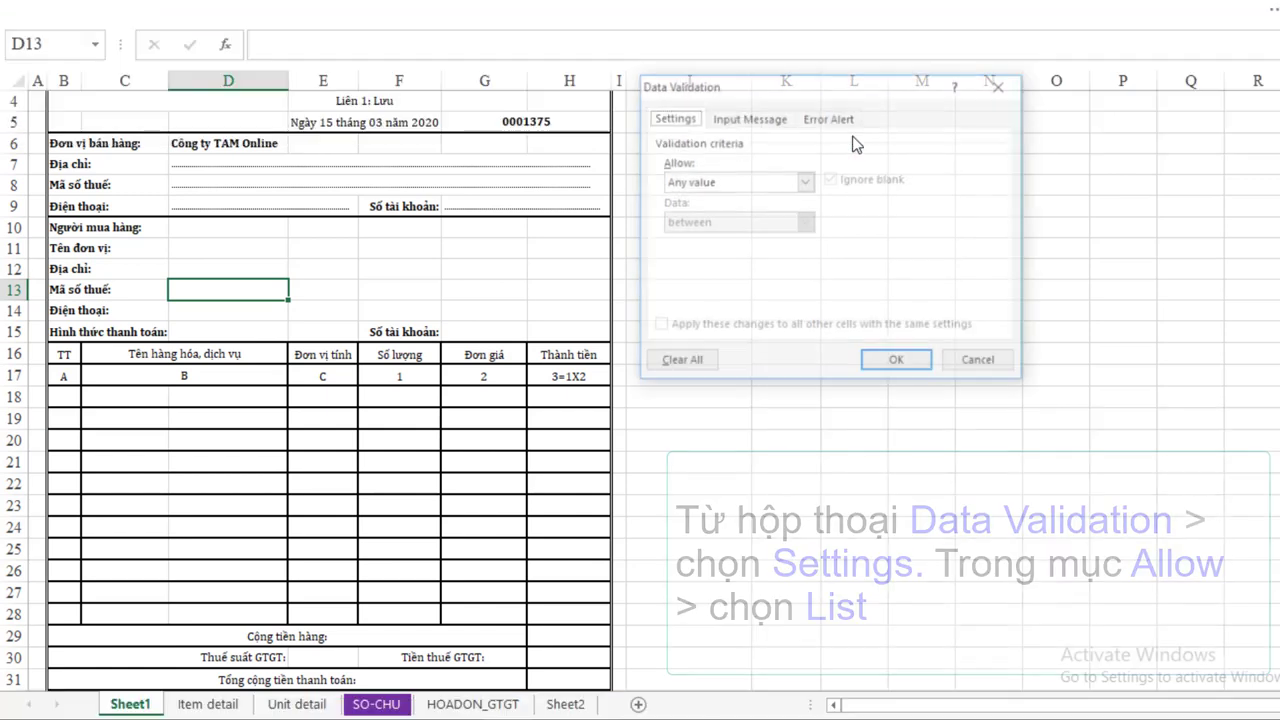
click(806, 183)
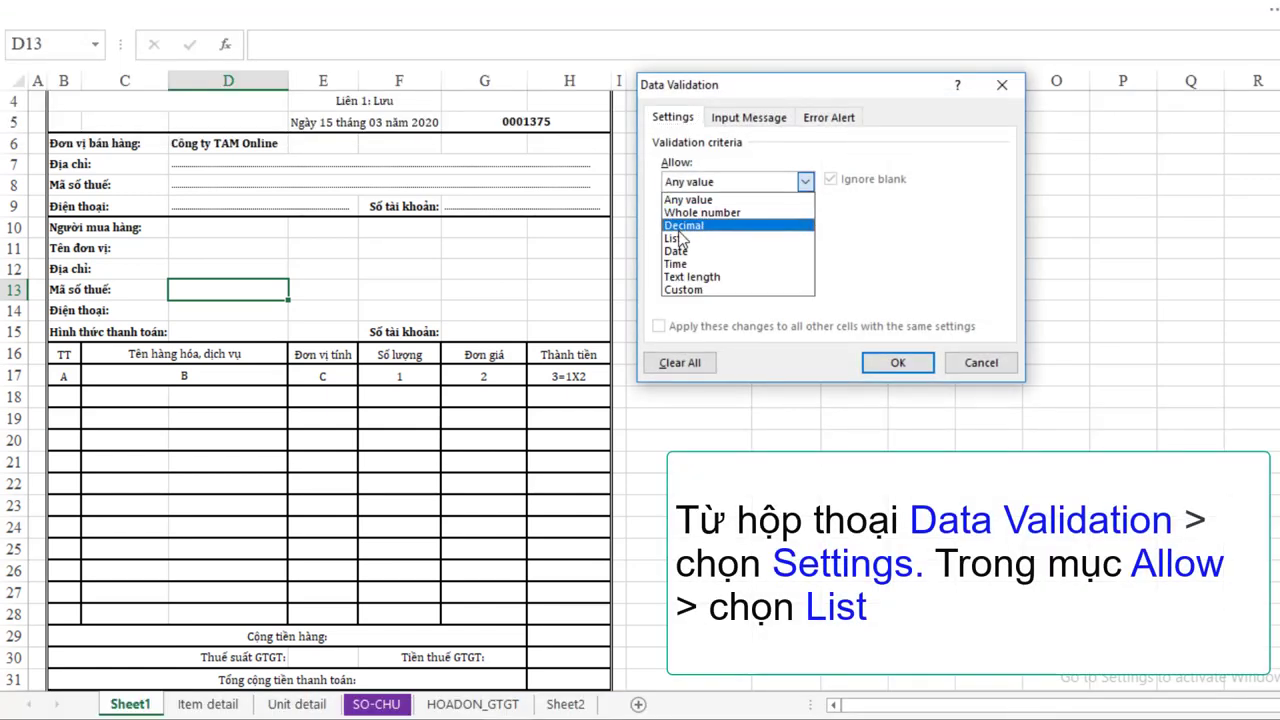
click(677, 239)
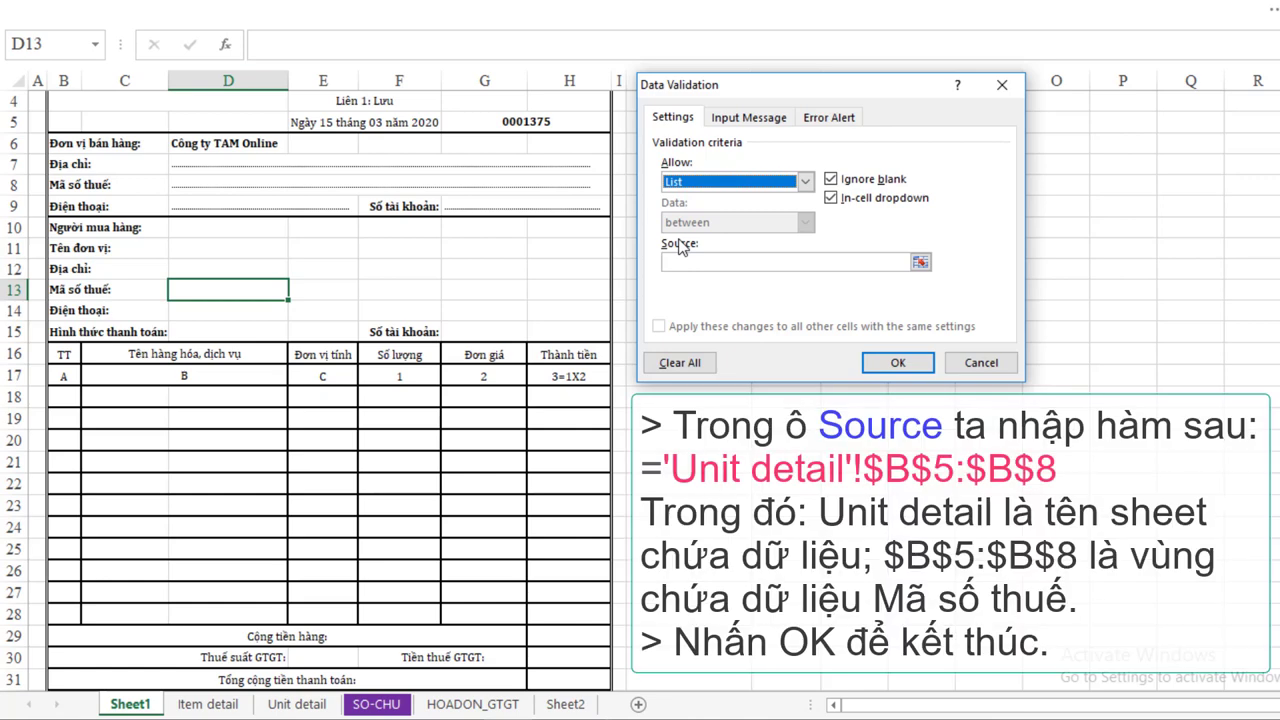
click(711, 263)
text(=)
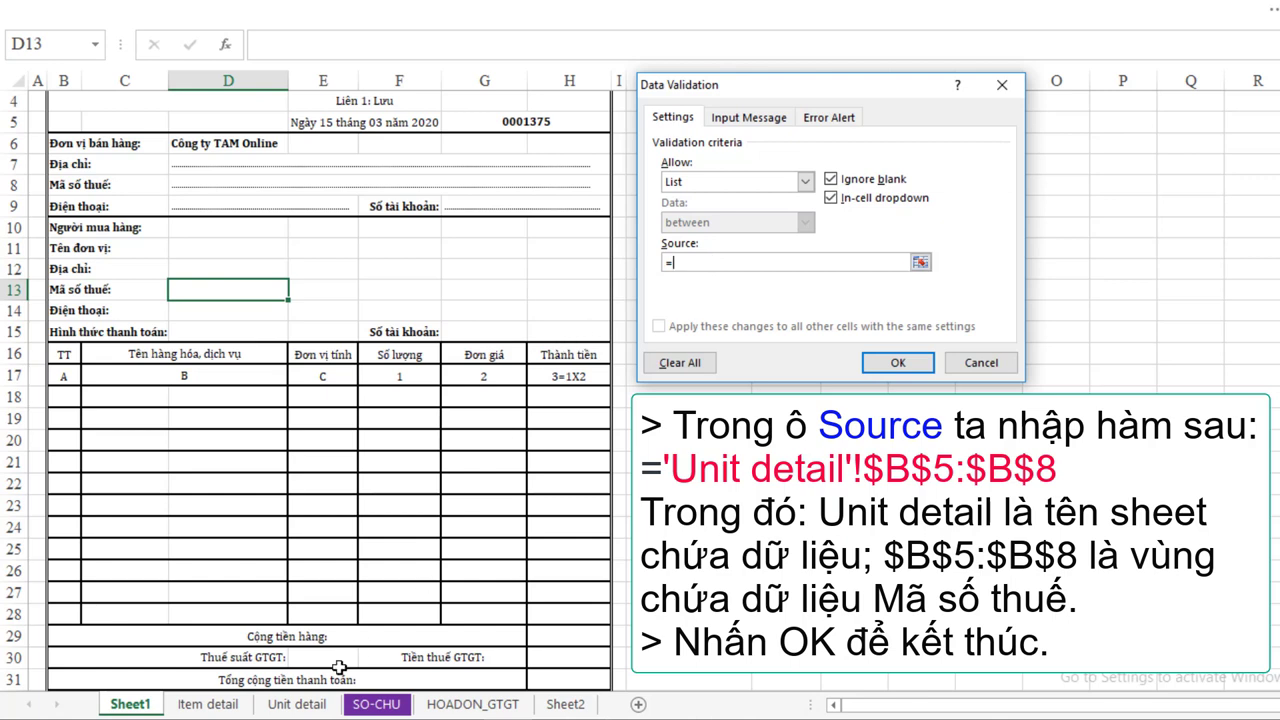
click(308, 712)
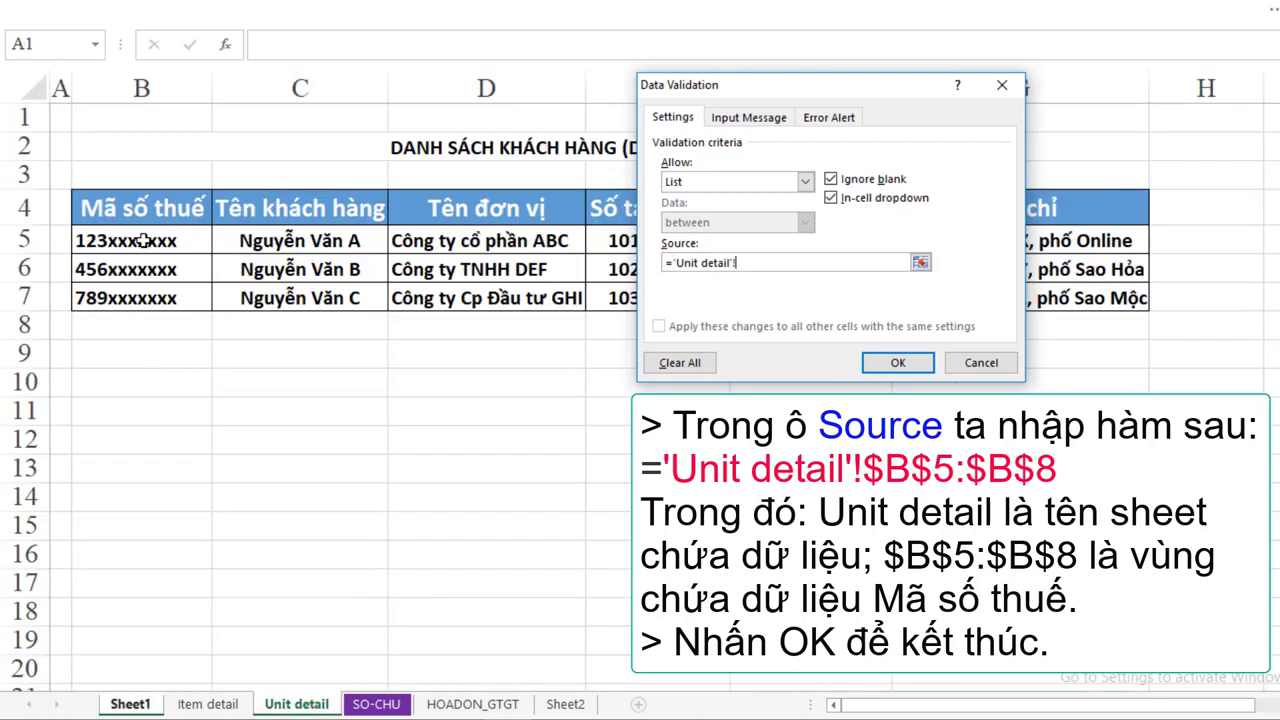
mouse_move(97, 242)
mouse_down()
mouse_move(143, 262)
mouse_move(143, 287)
mouse_up()
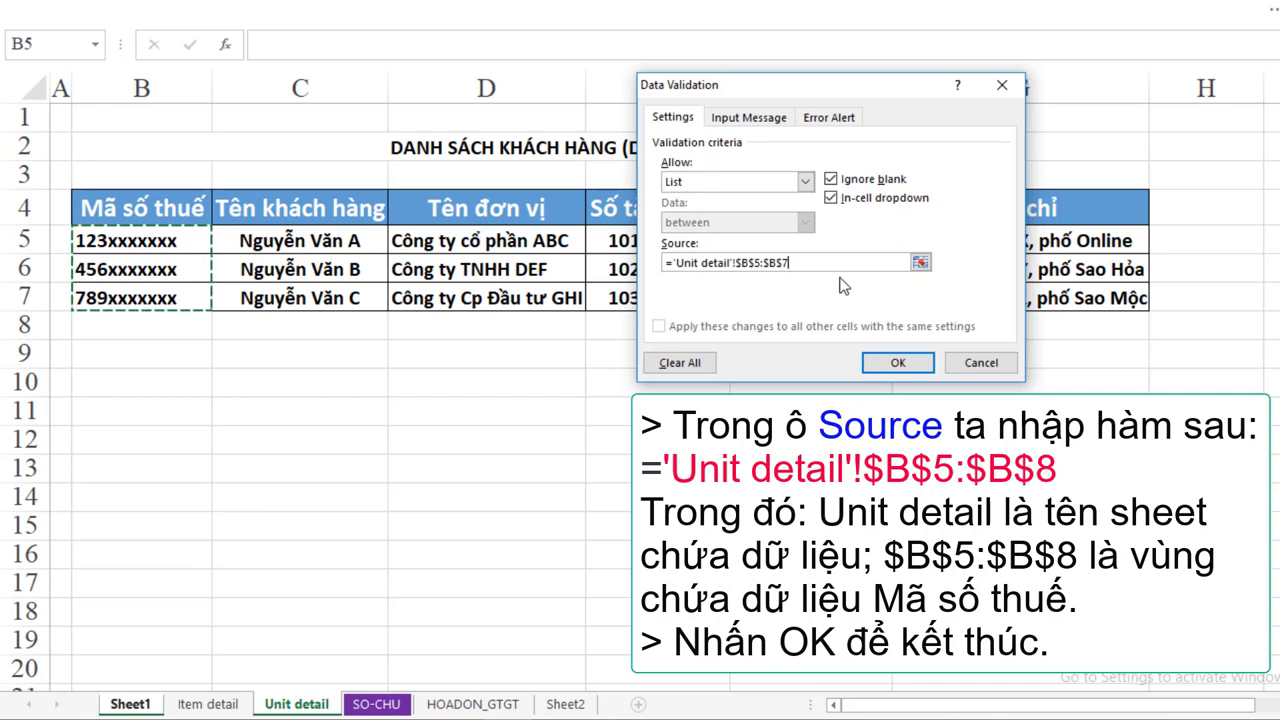
click(881, 362)
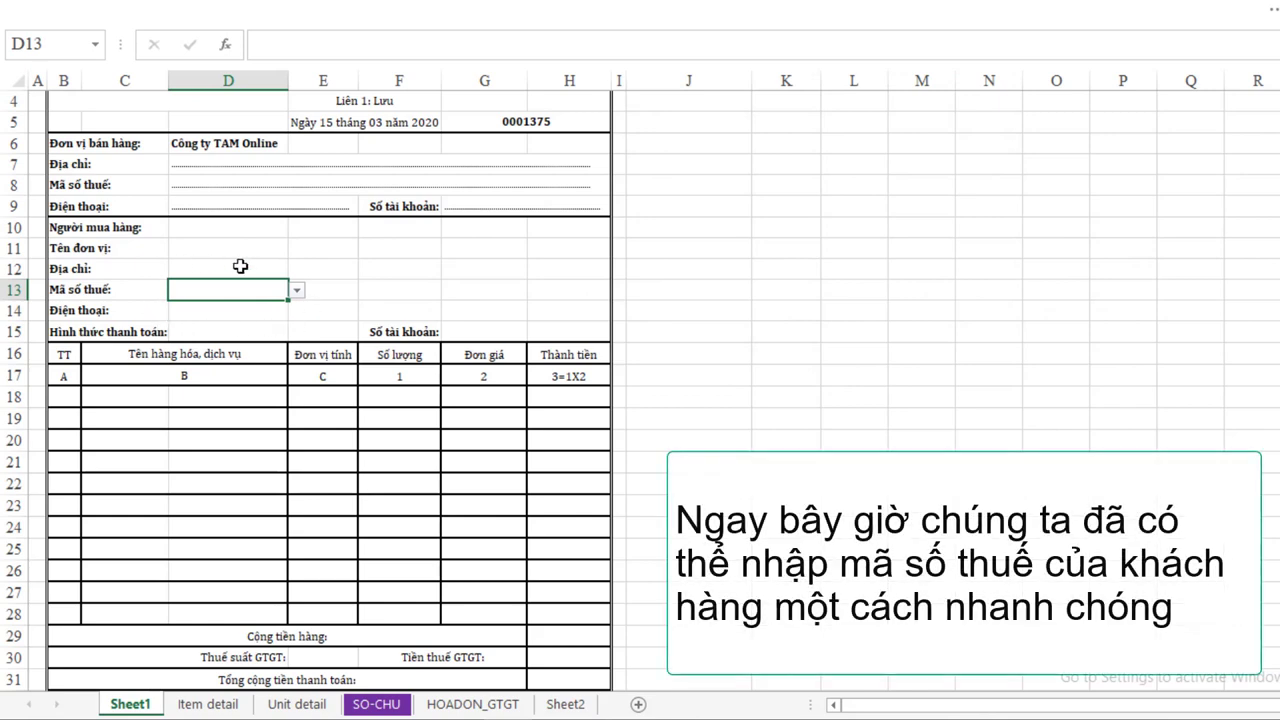
Step: Cycle through D13's tax codes in the dropdown, leaving the third one selected
click(297, 290)
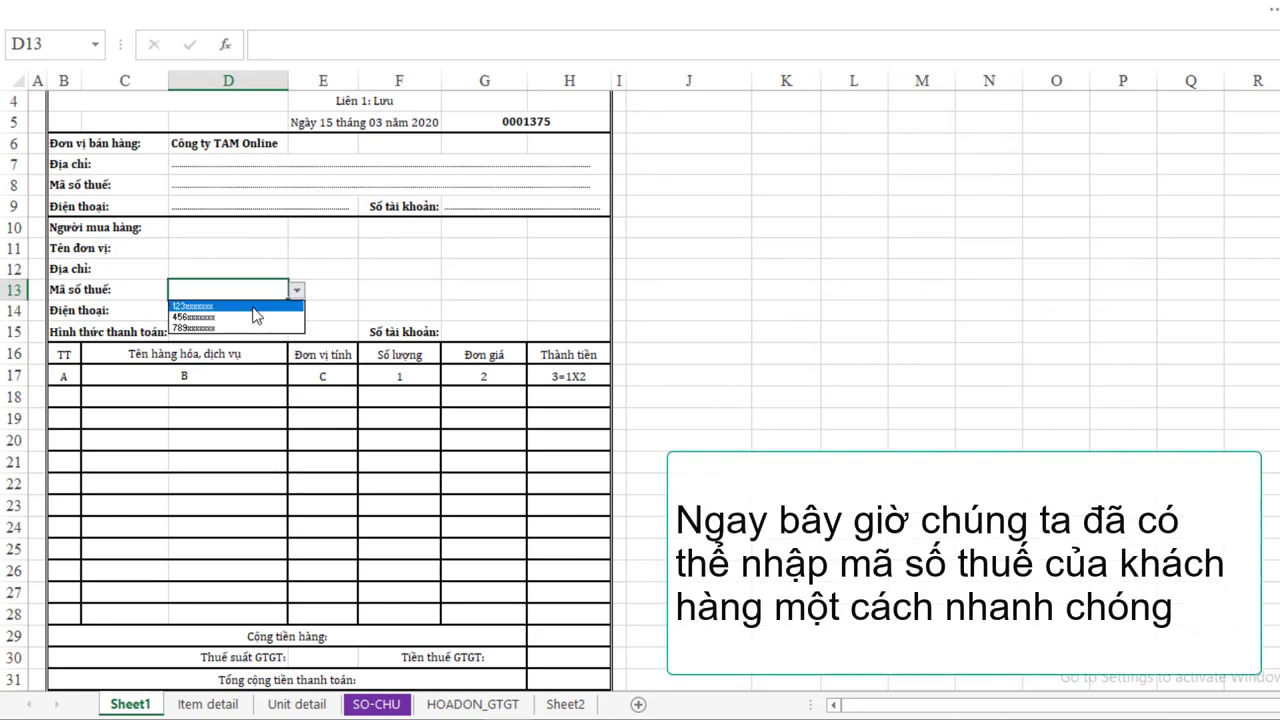
click(250, 307)
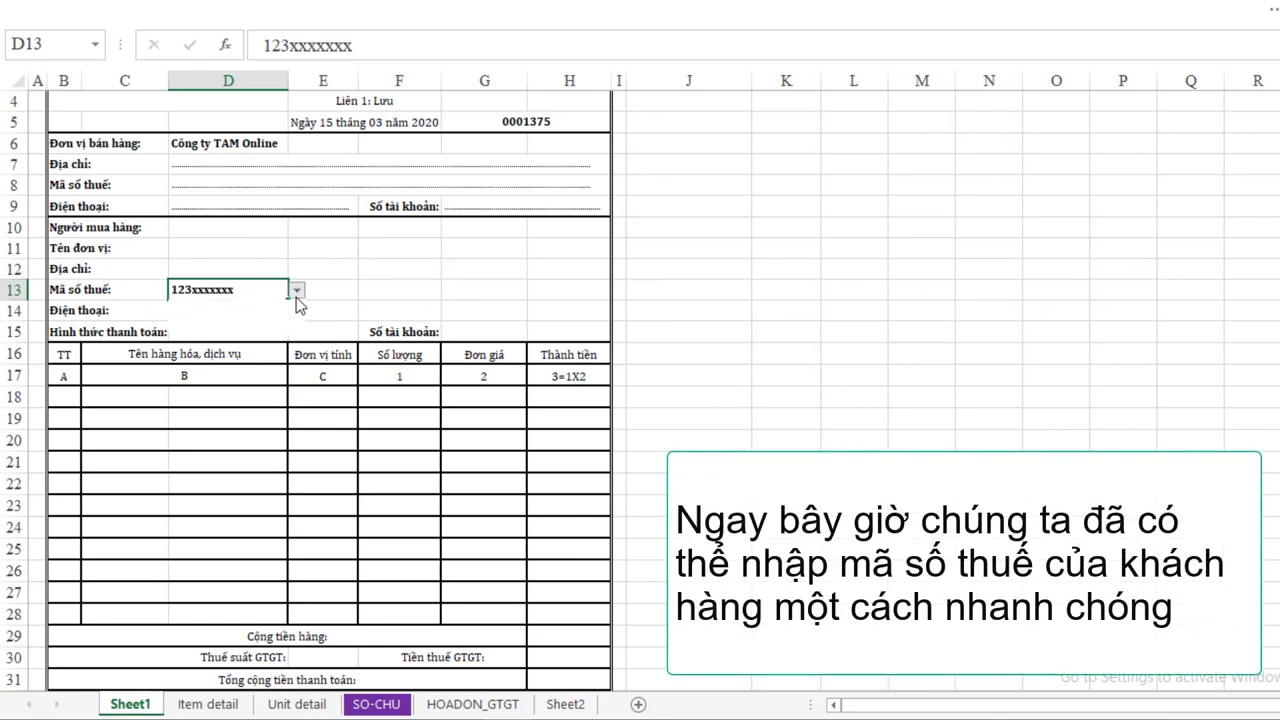
click(297, 290)
click(250, 317)
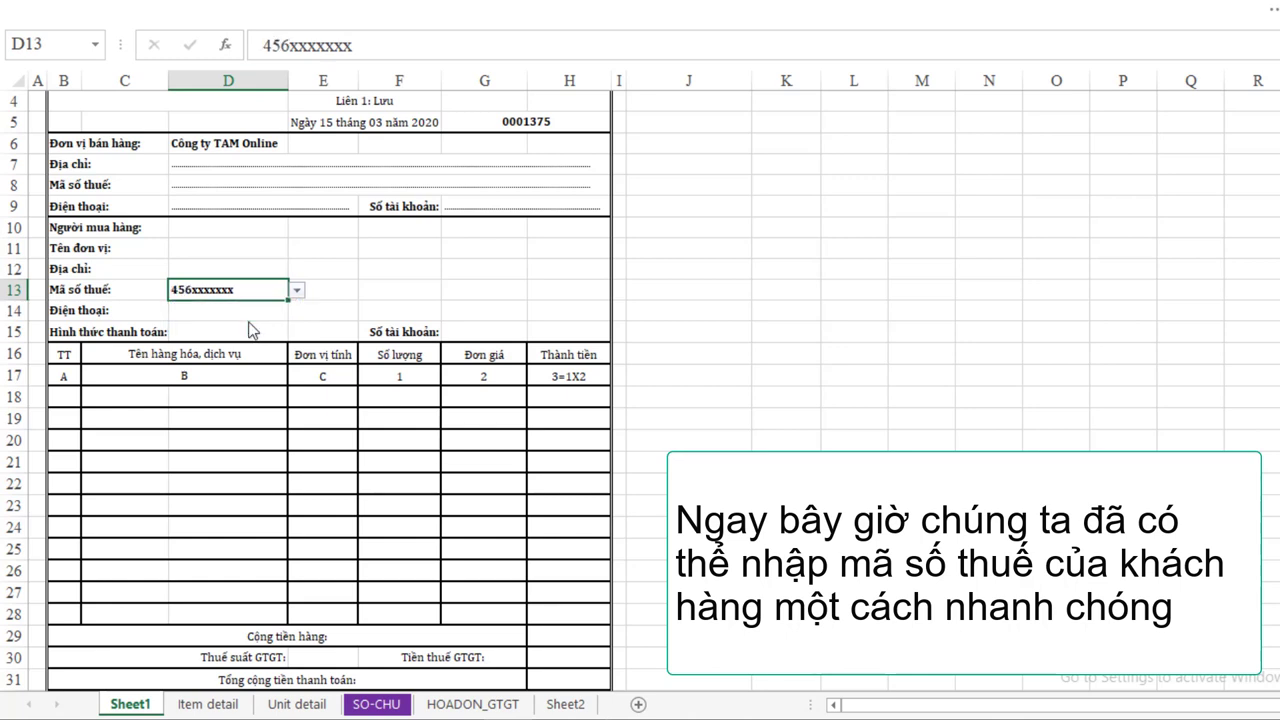
click(297, 290)
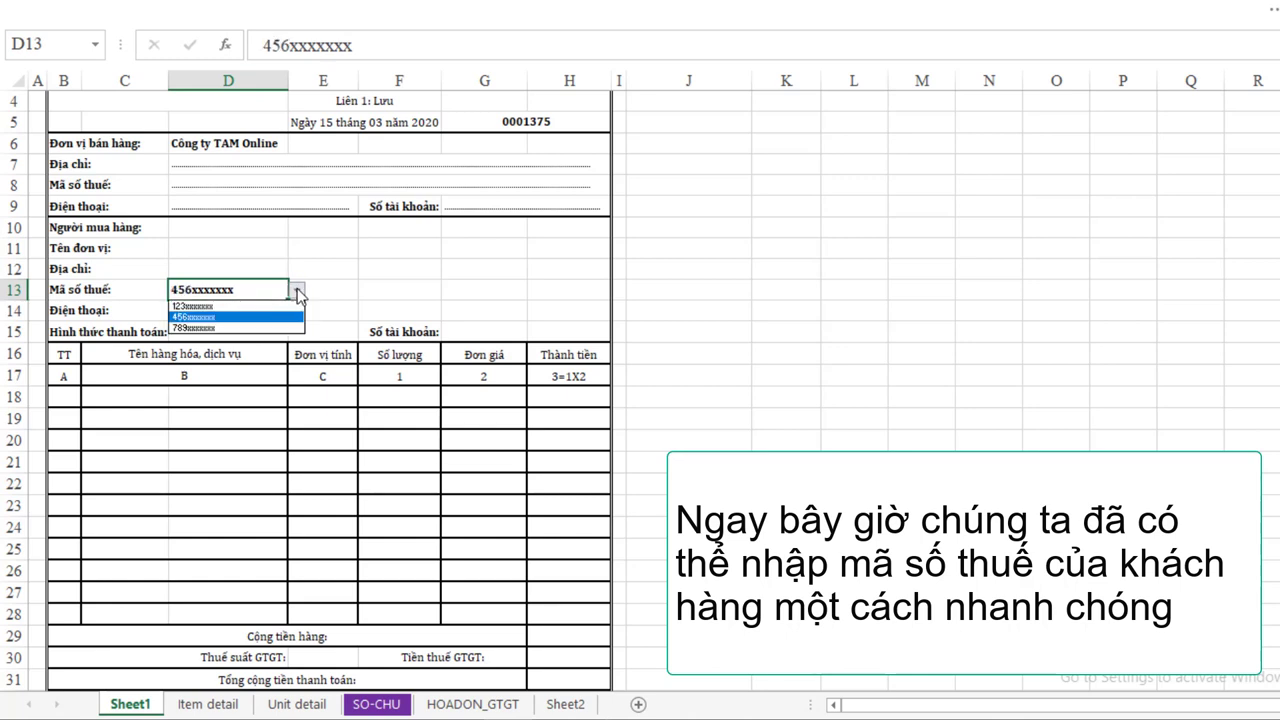
click(186, 328)
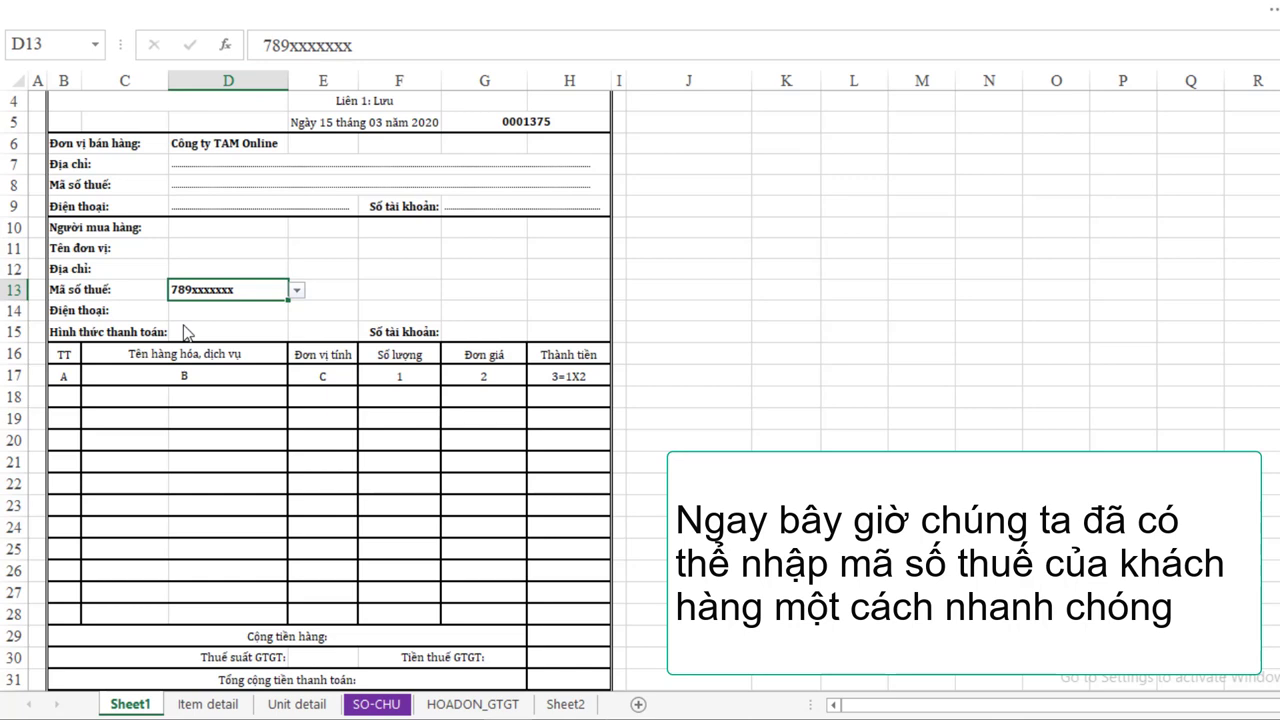
click(198, 372)
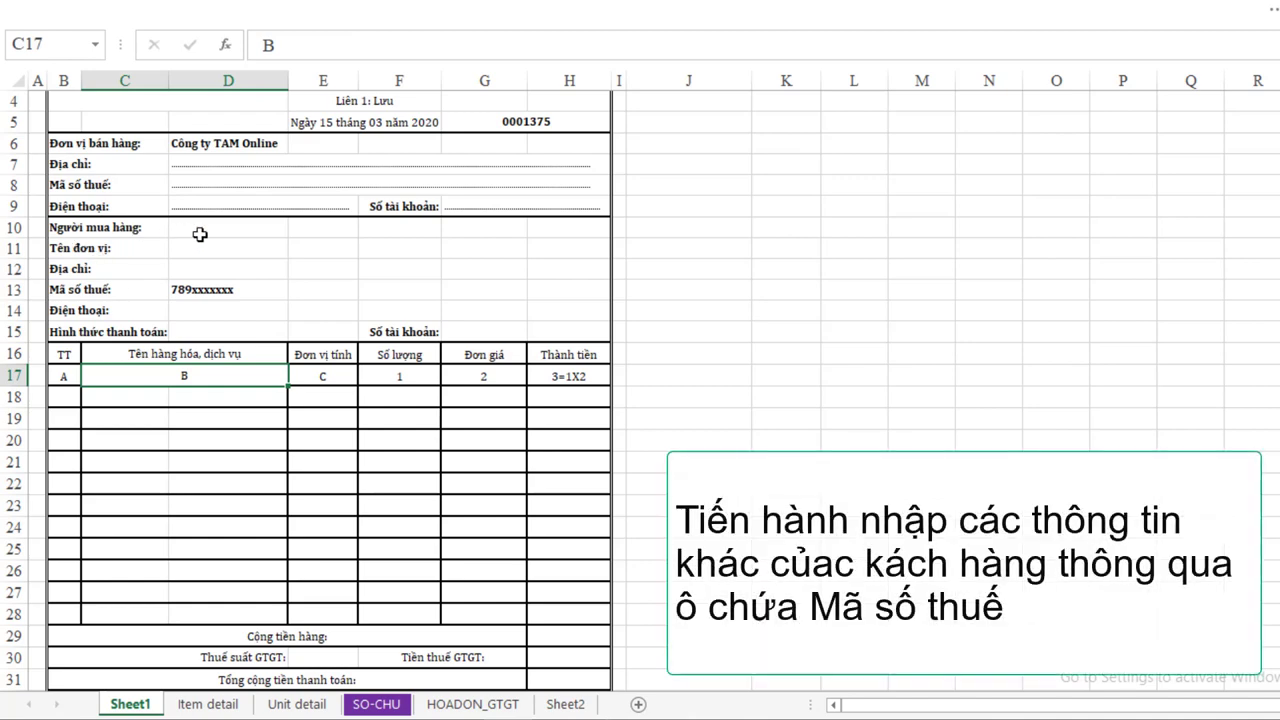
click(205, 230)
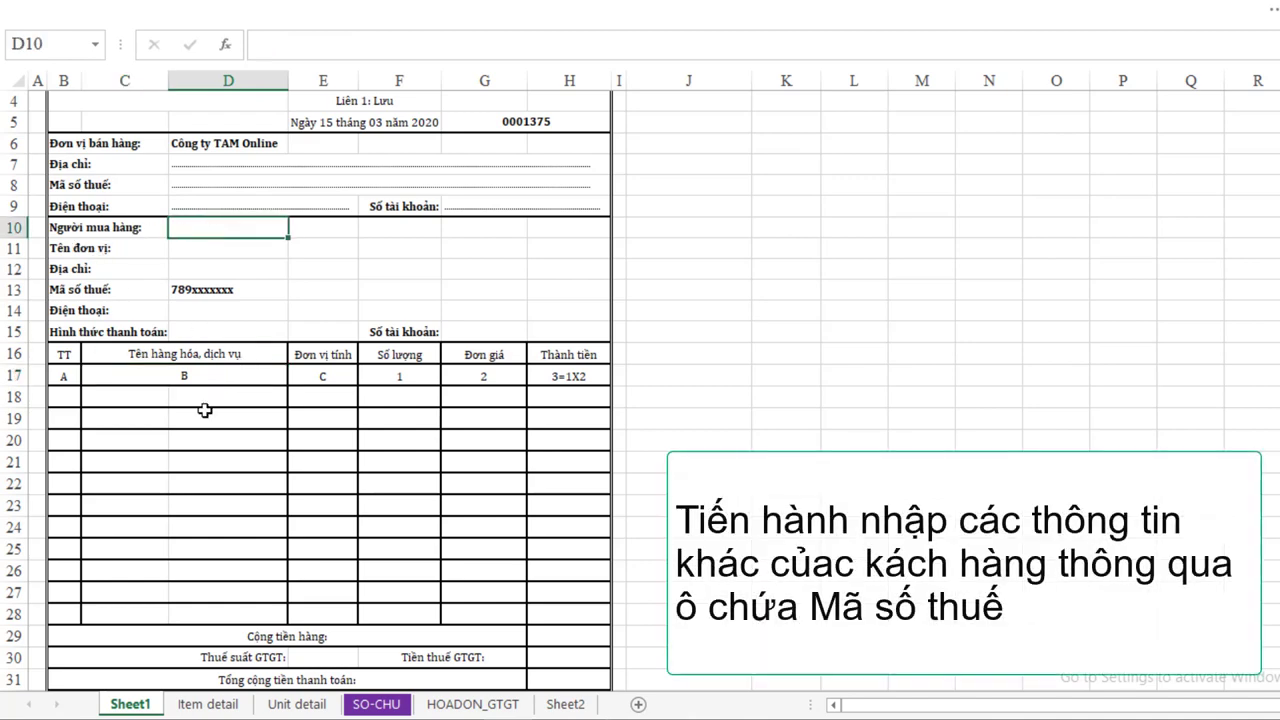
click(285, 704)
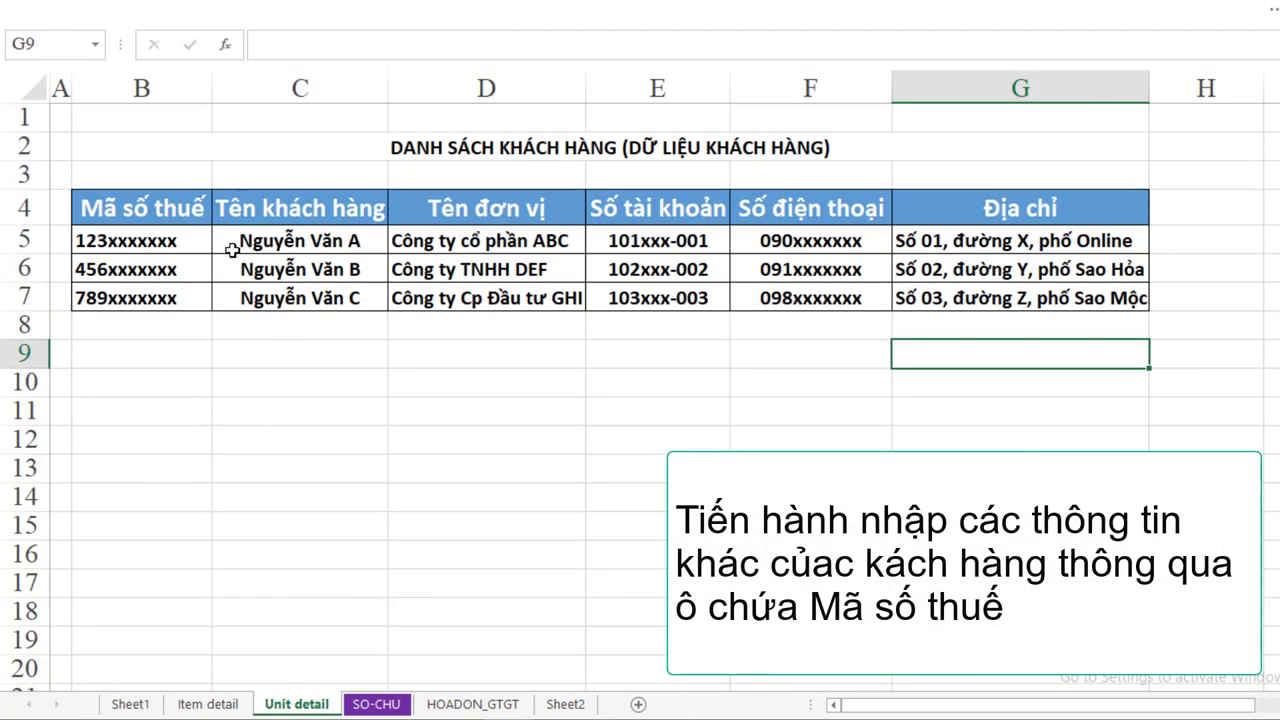
click(136, 207)
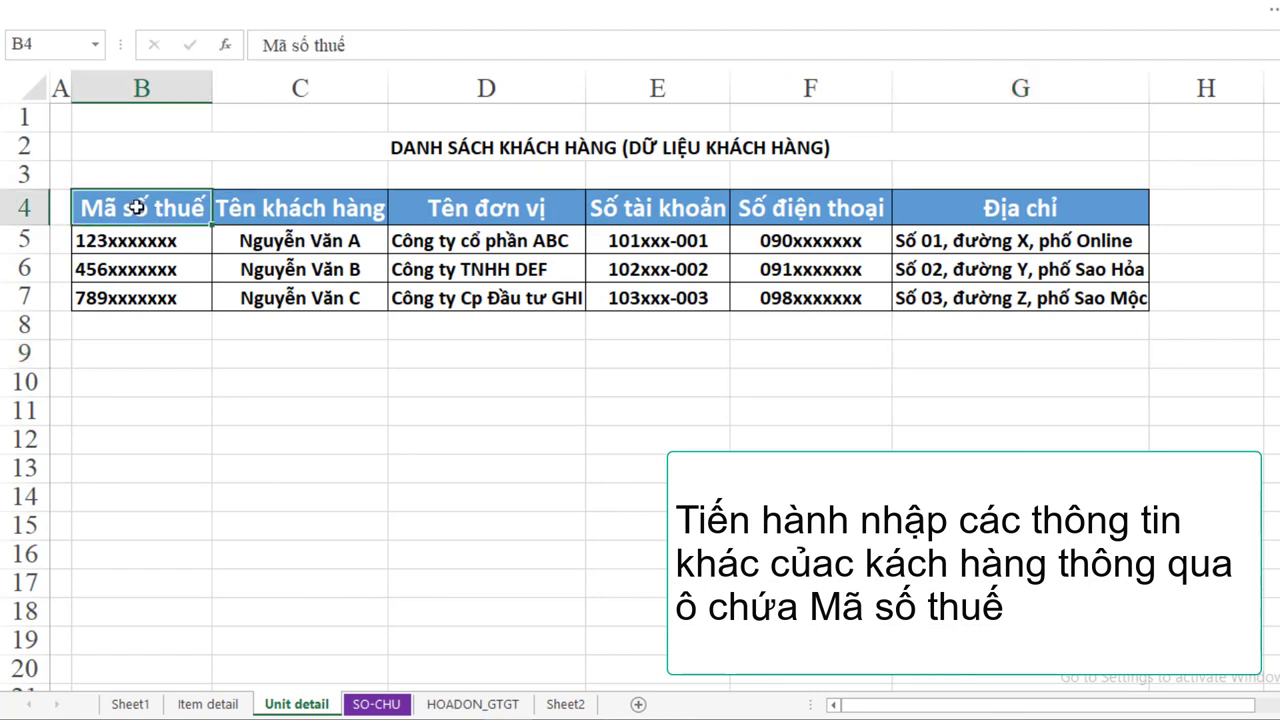
drag(136, 207, 260, 207)
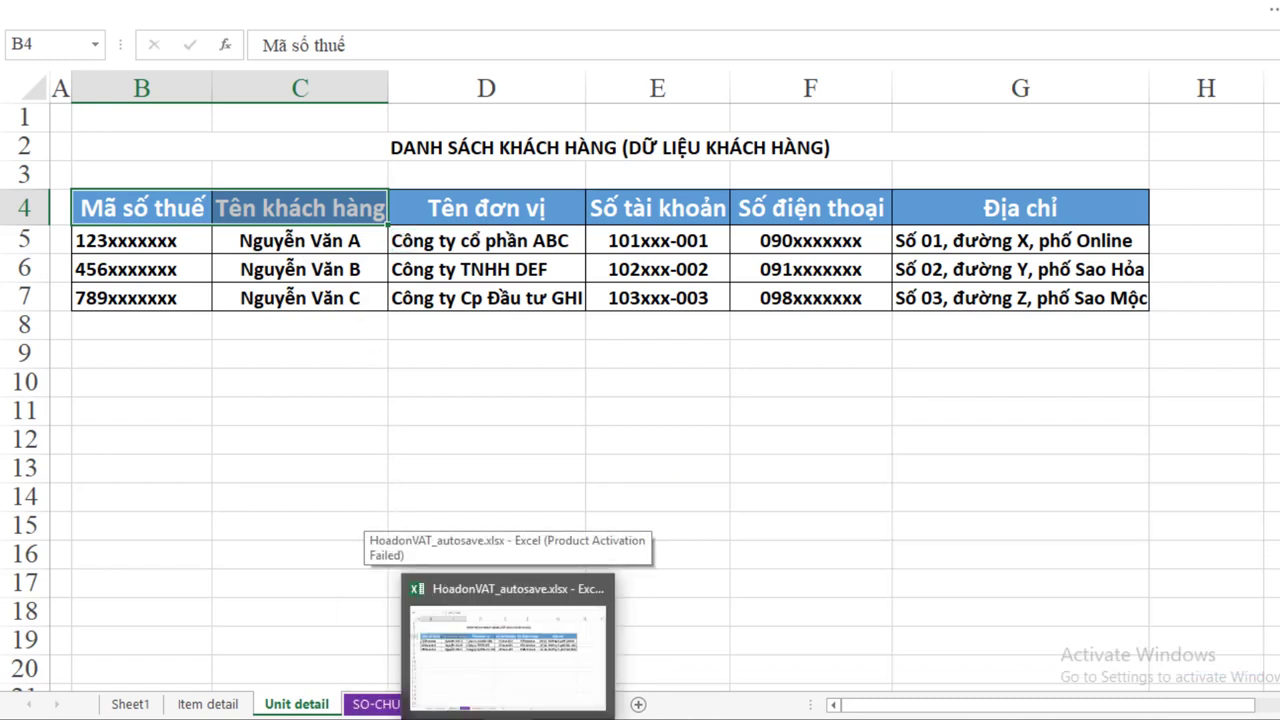
click(134, 704)
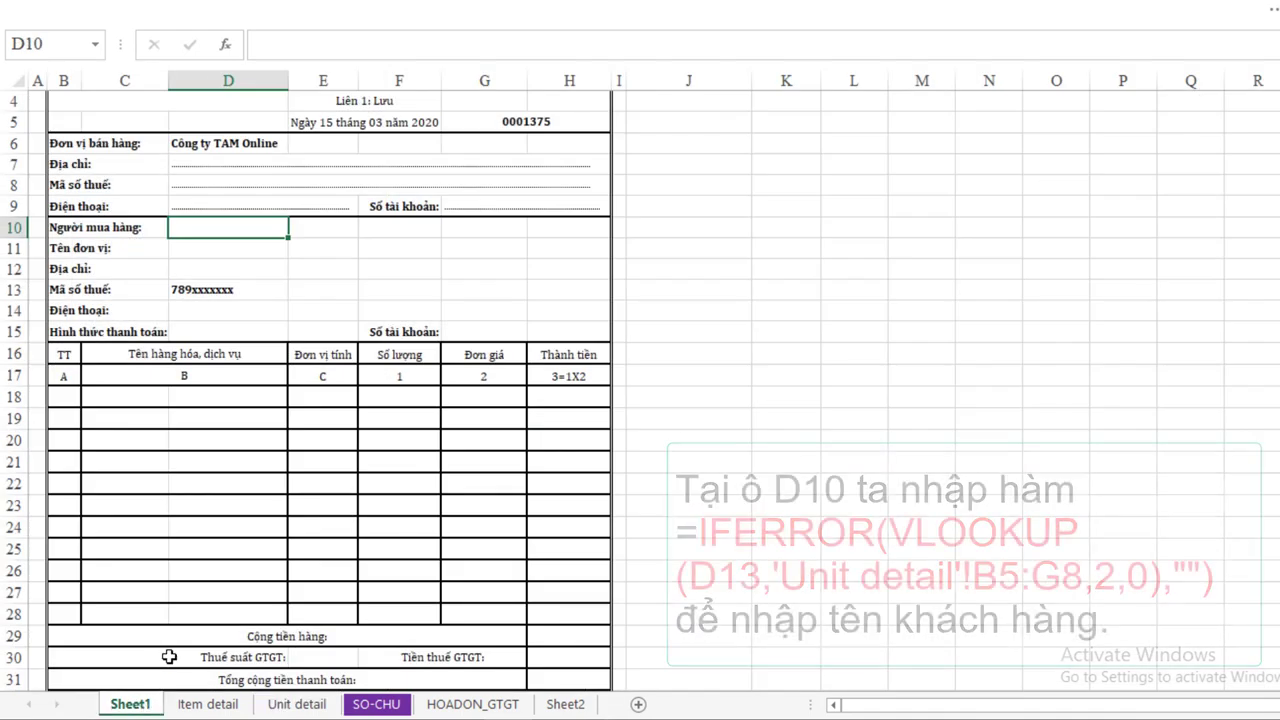
Step: Begin D10's formula as =IFERROR(VLOOKUP(D13,'Unit detail'!B5:G7
text(=)
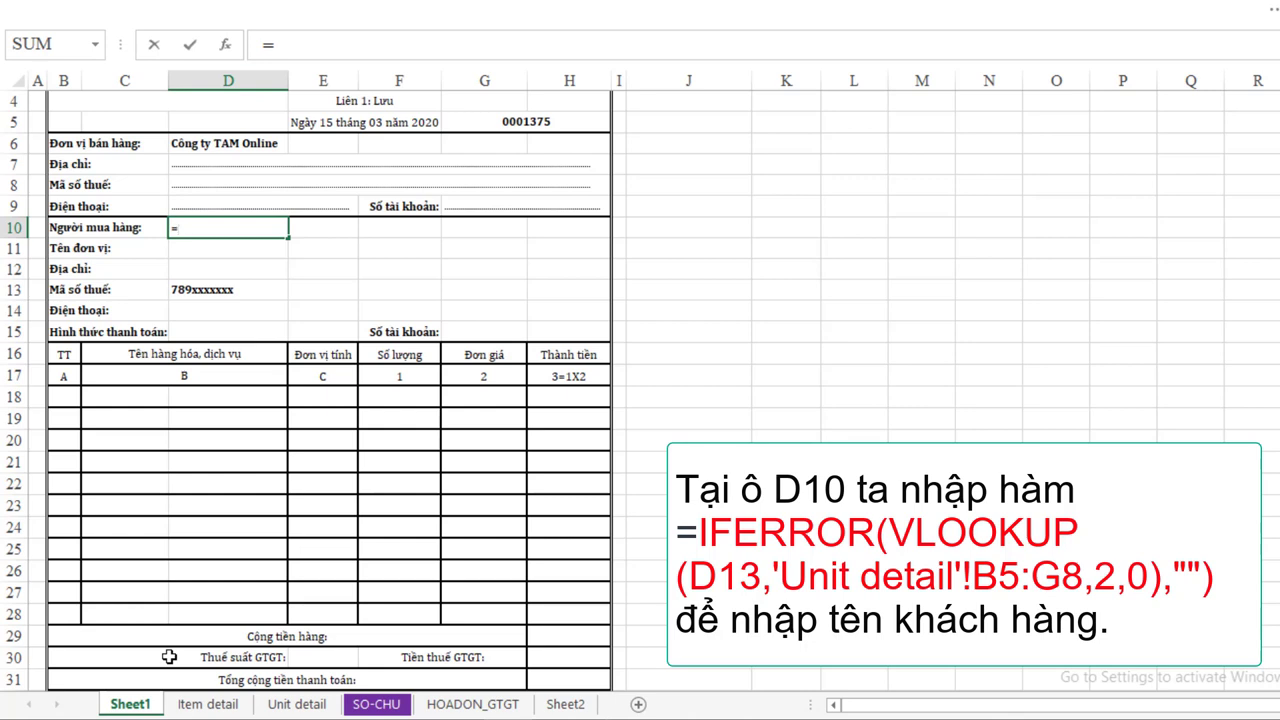
text(IF)
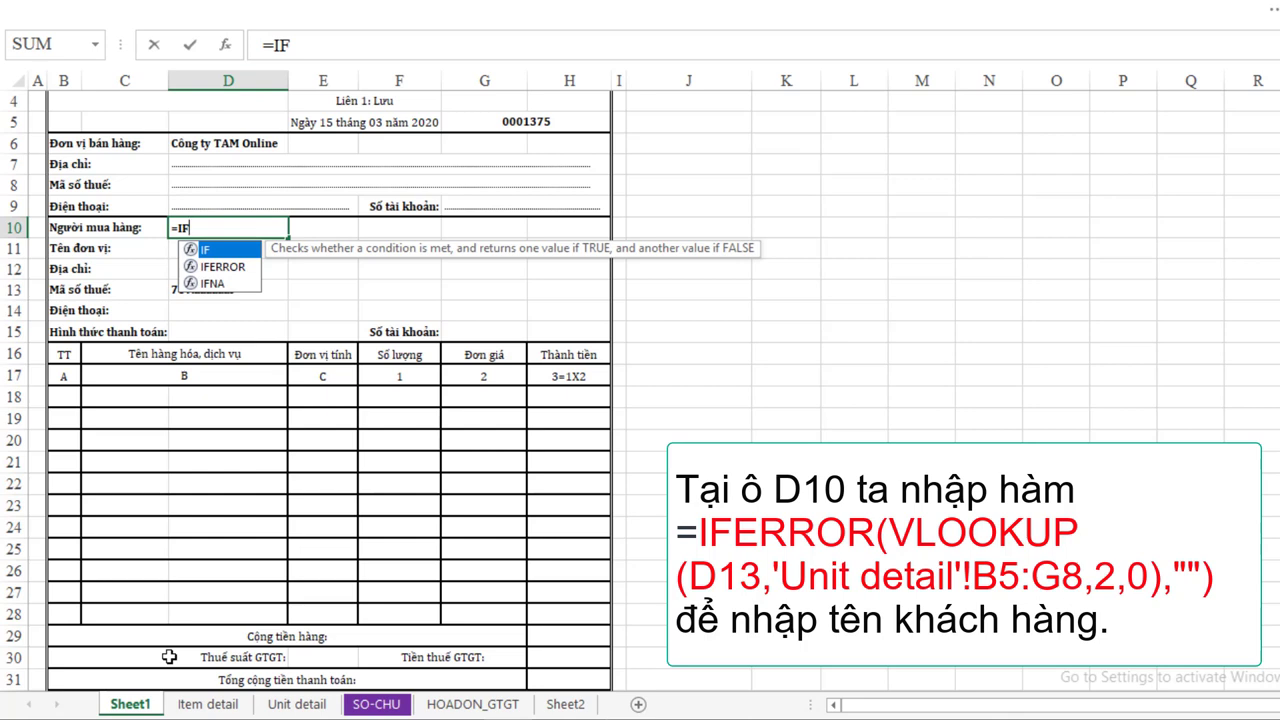
text(ERRO)
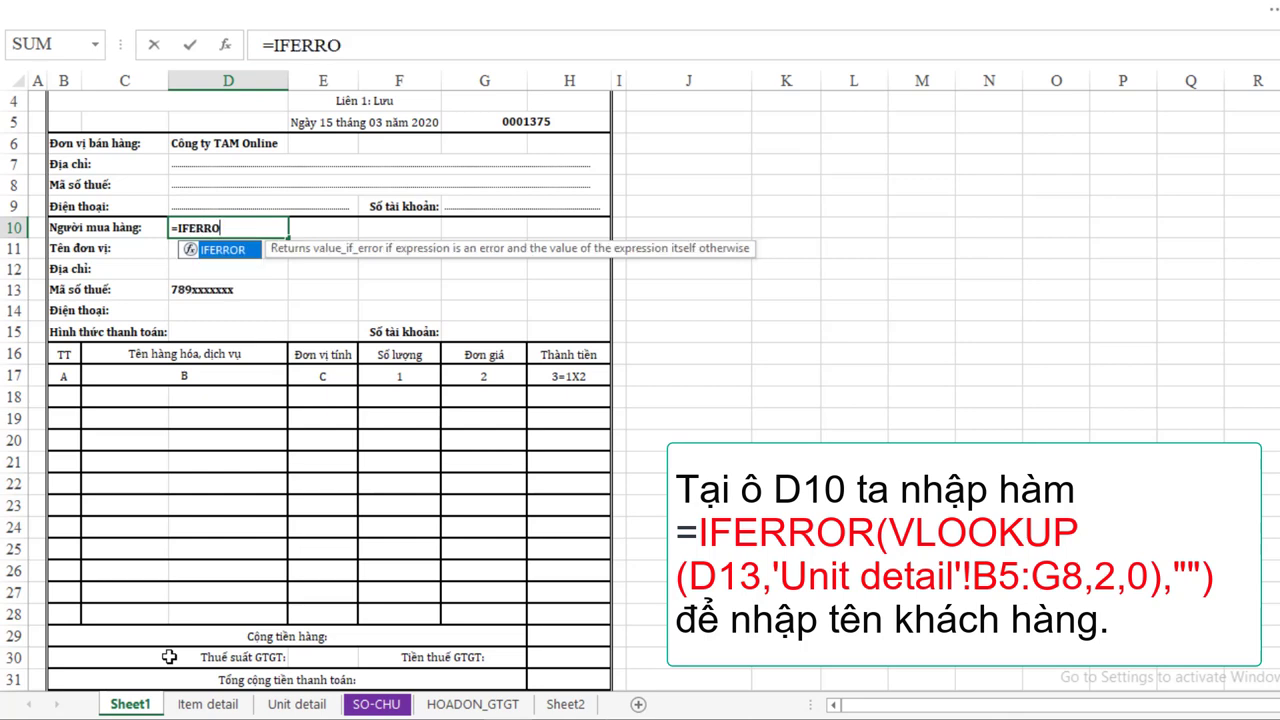
text(R()
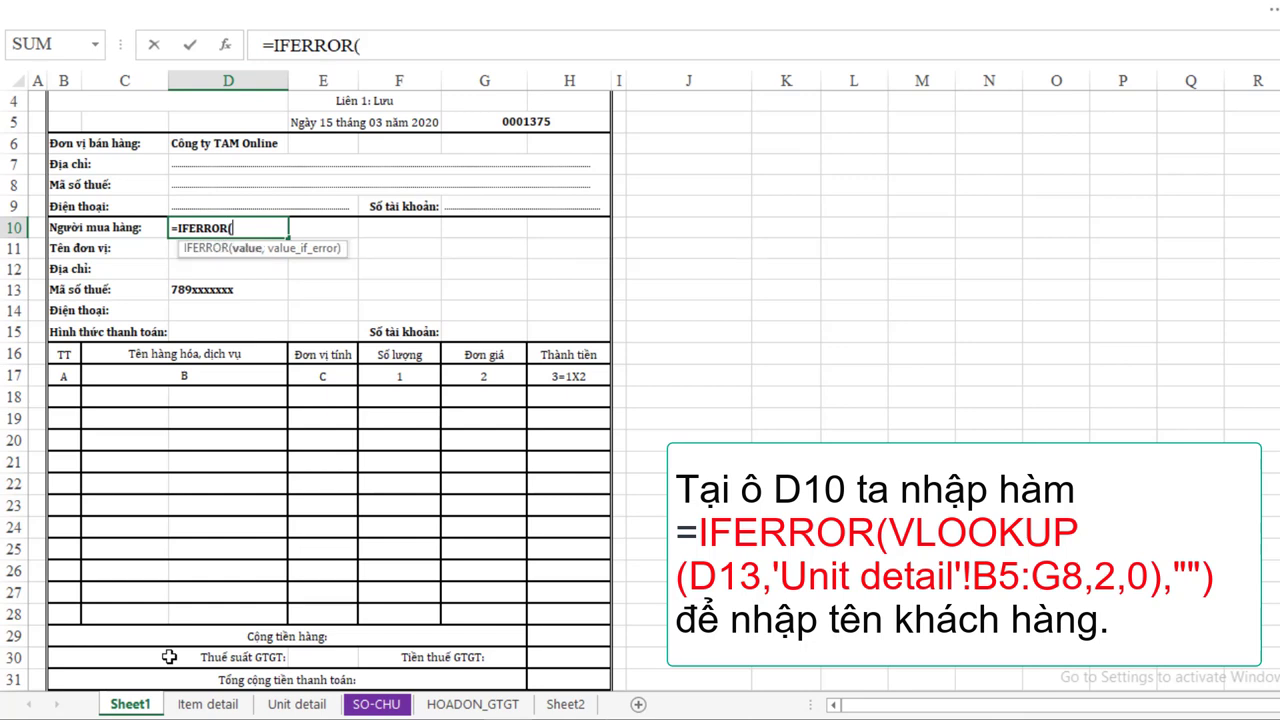
text(v)
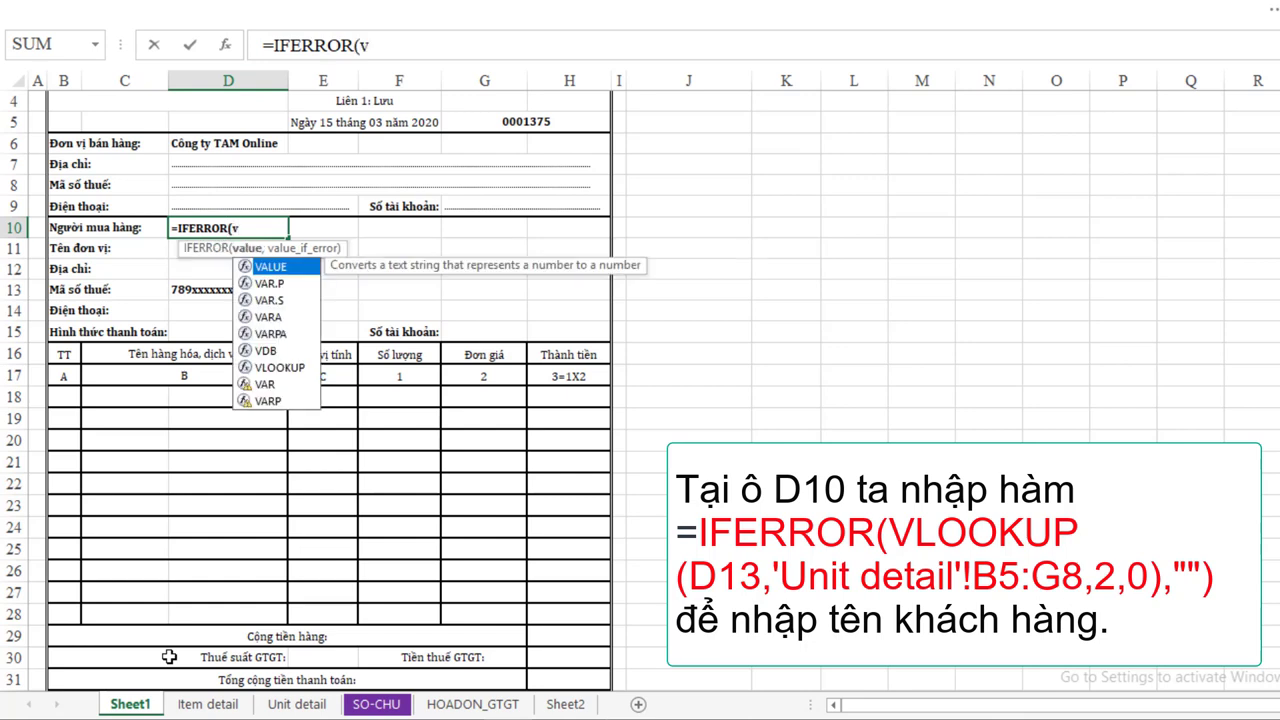
text(LO)
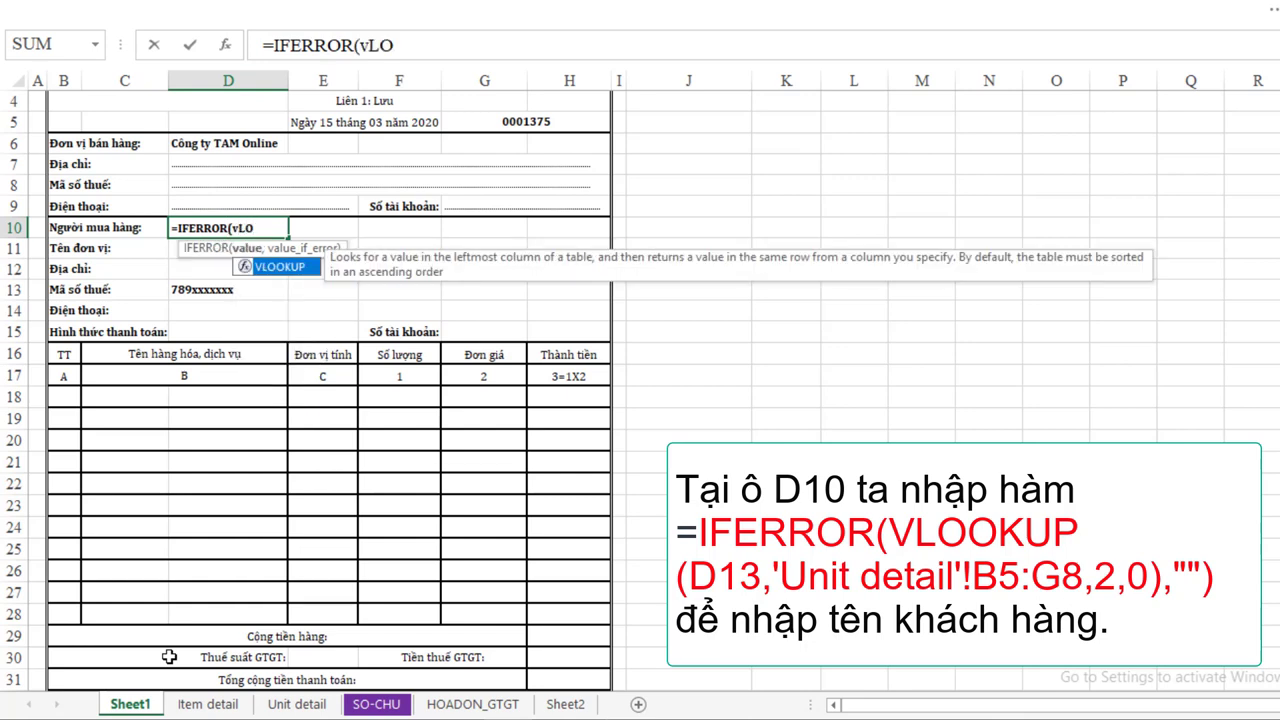
text(OKUP)
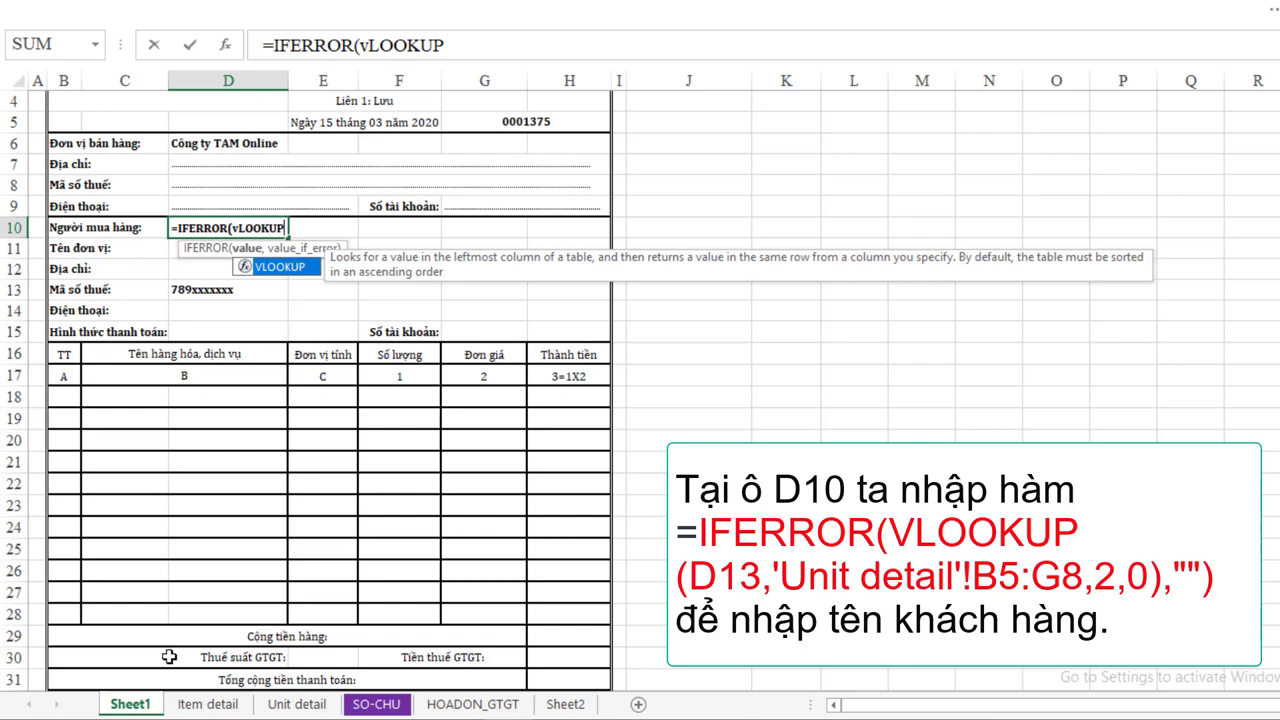
key(Tab)
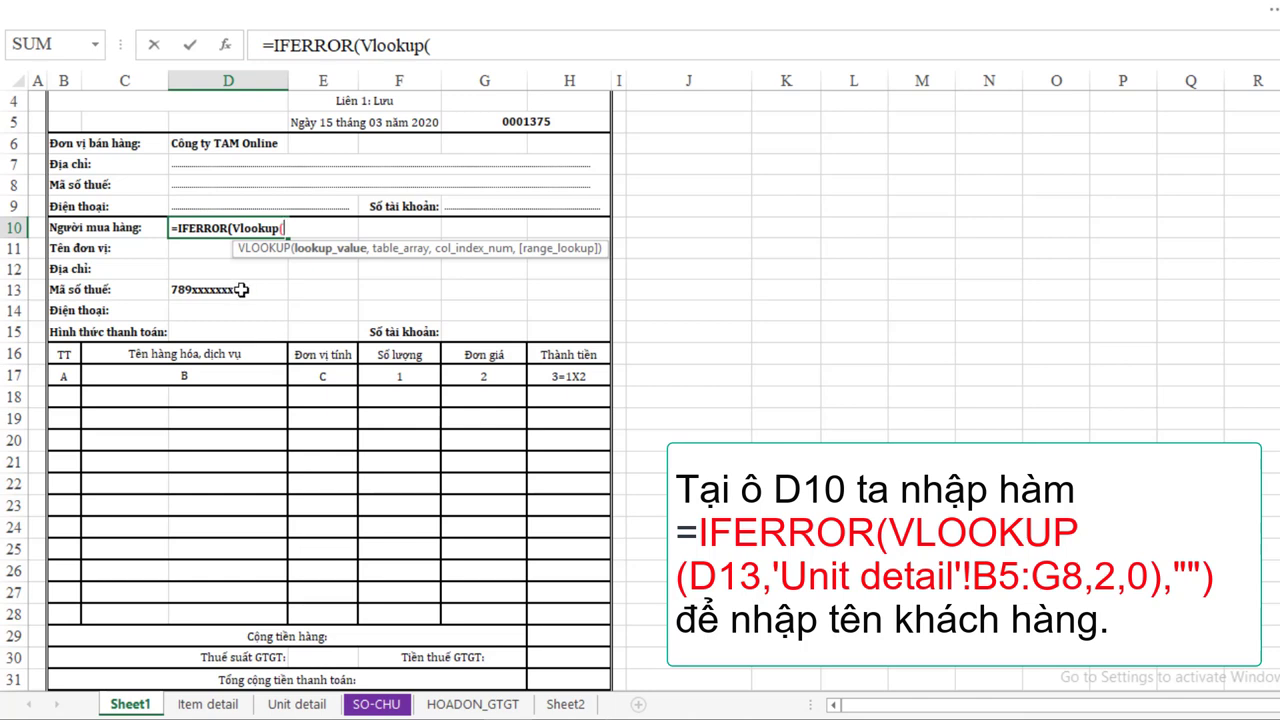
click(241, 289)
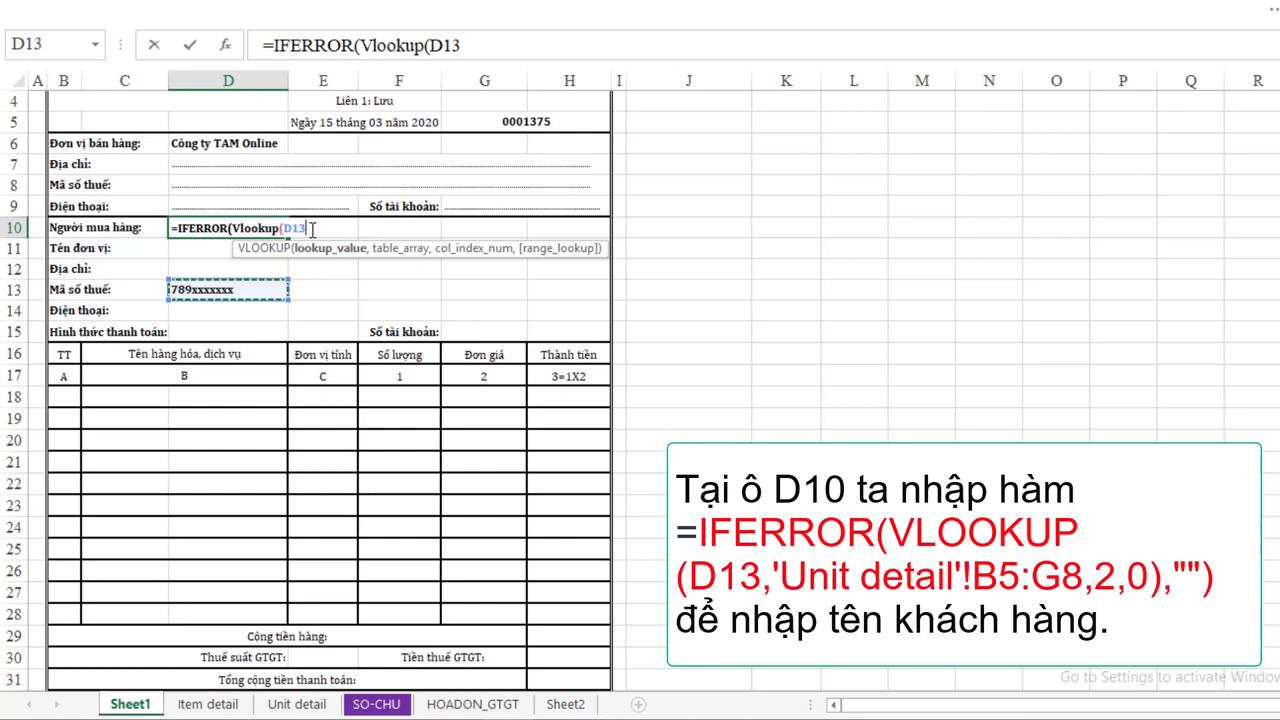
text(,)
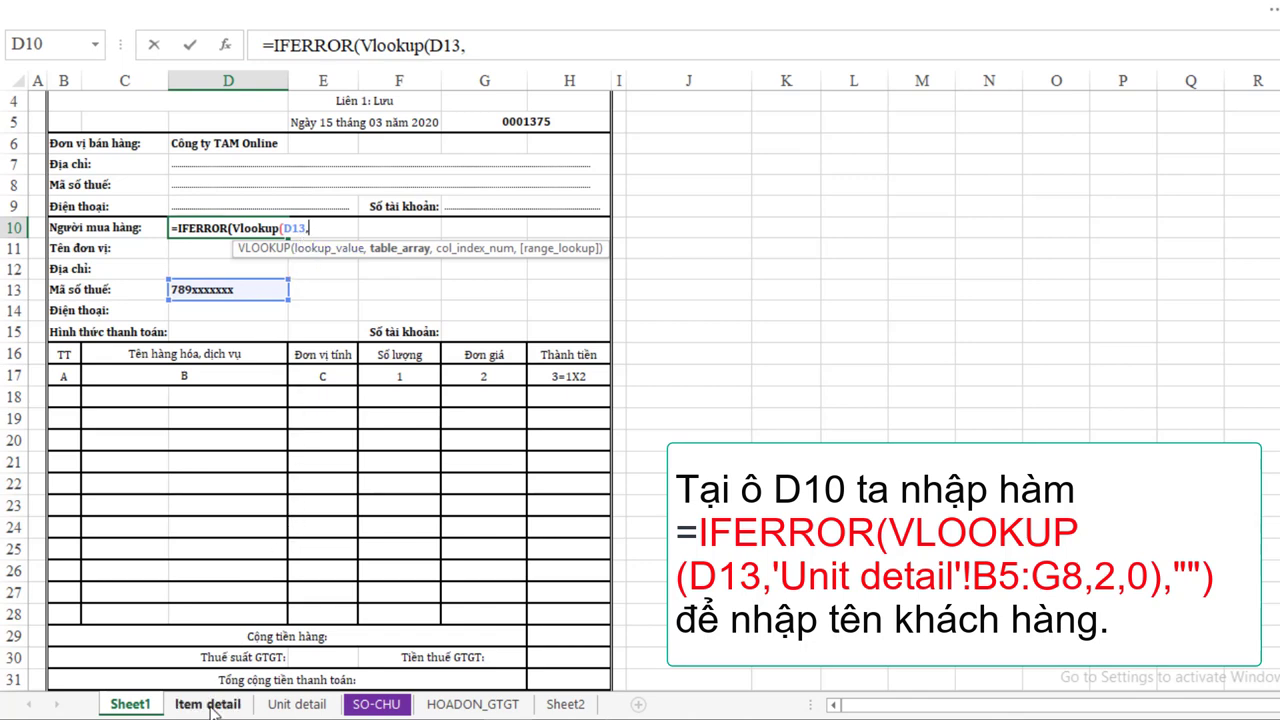
click(292, 706)
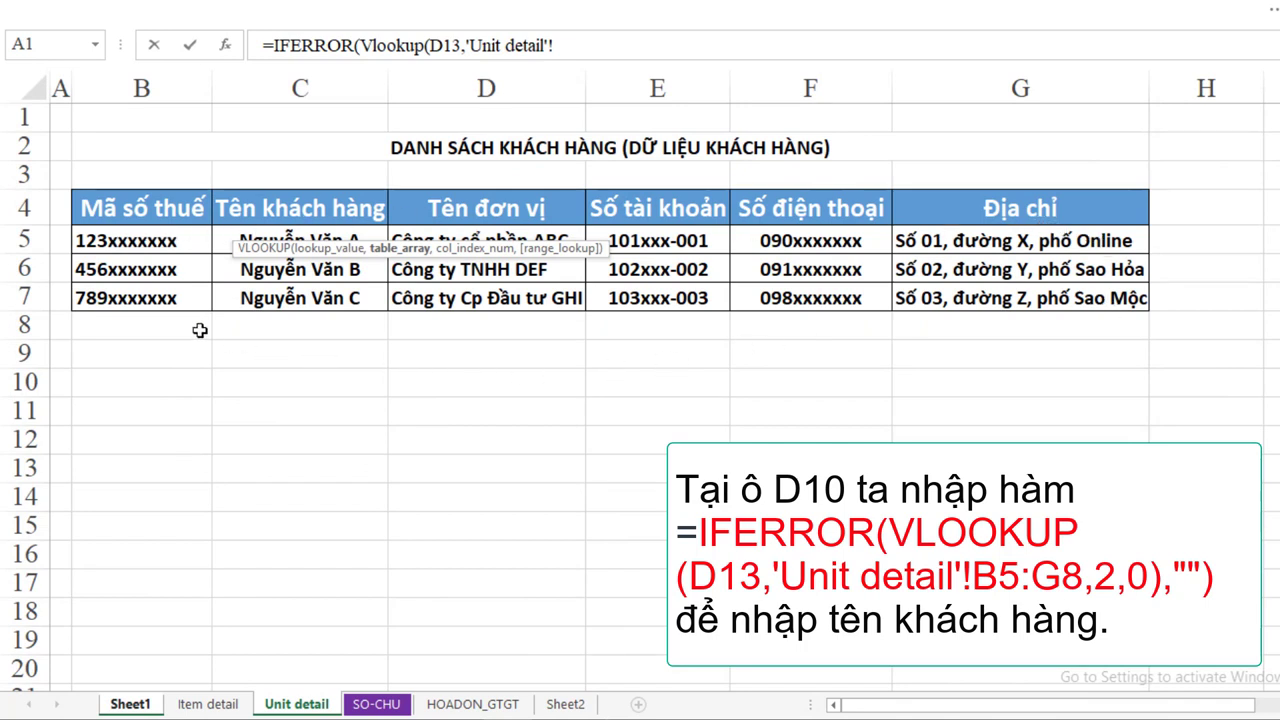
mouse_move(101, 237)
mouse_down()
mouse_move(1000, 240)
mouse_move(1000, 292)
mouse_up()
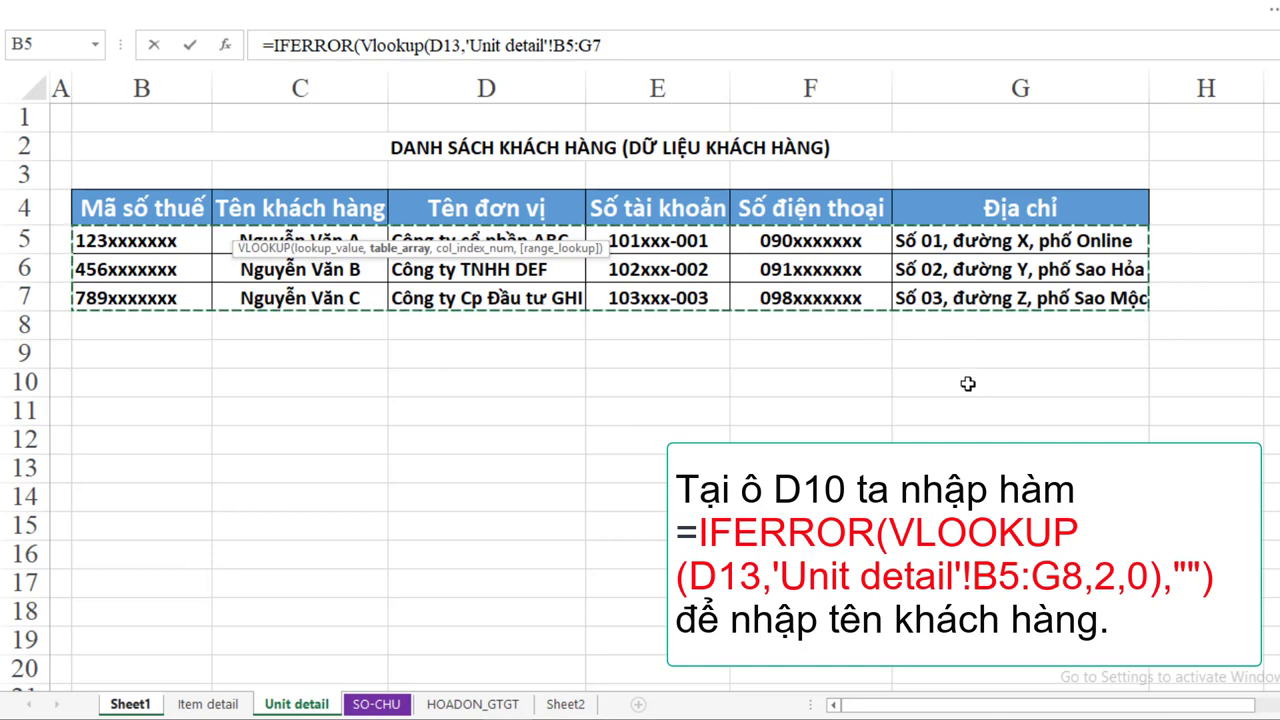
key(Return)
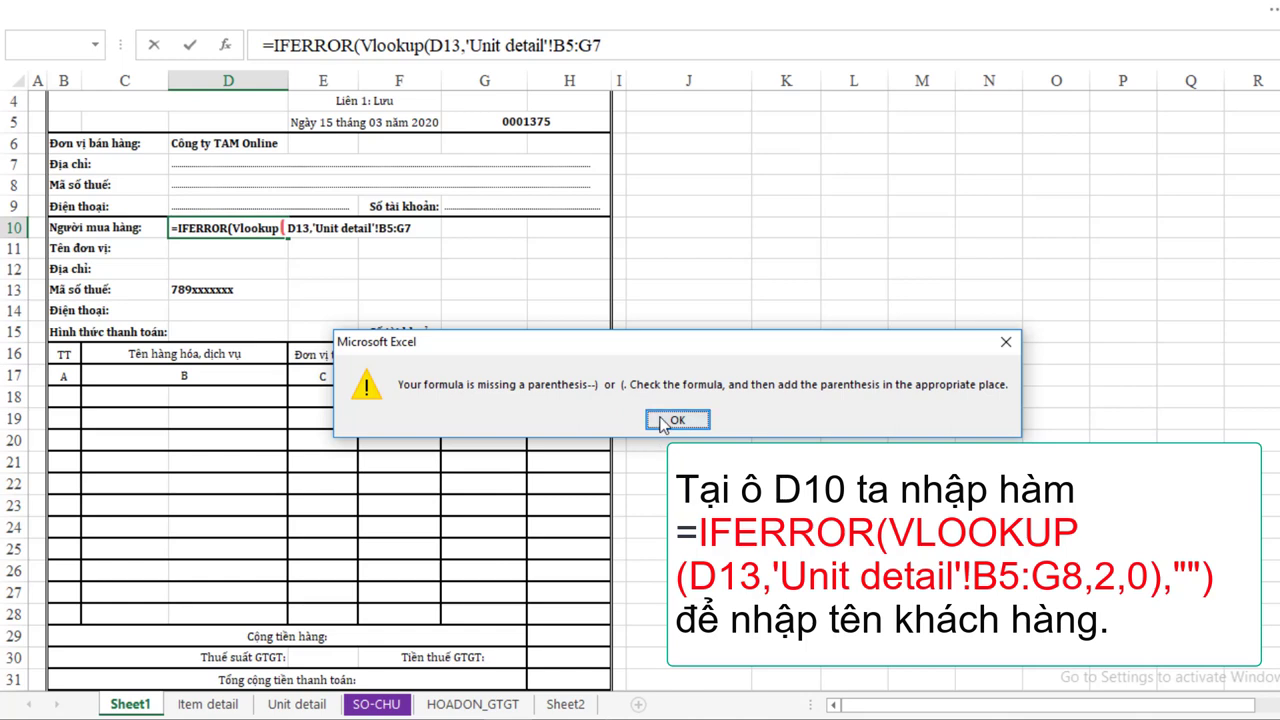
Step: Dismiss the warning and complete D10 as =IFERROR(VLOOKUP(D13,'Unit detail'!B5:G7,2,0),"")
click(676, 418)
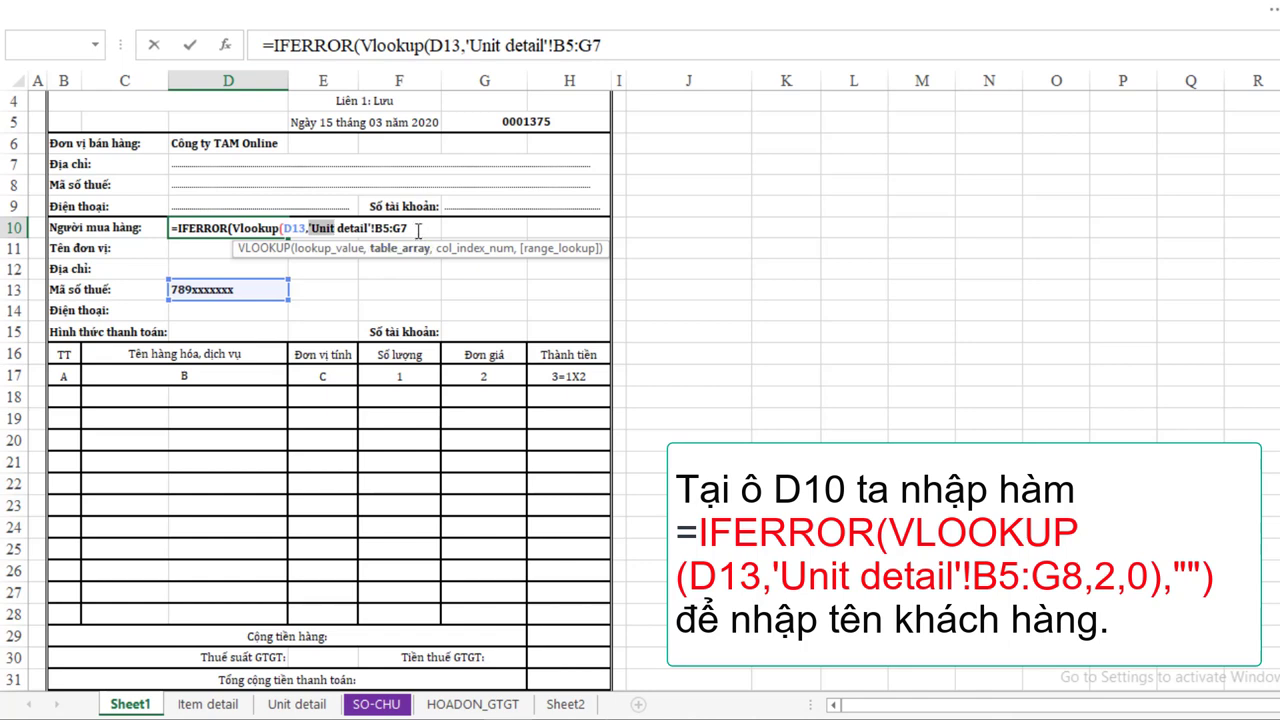
click(417, 229)
text(,2)
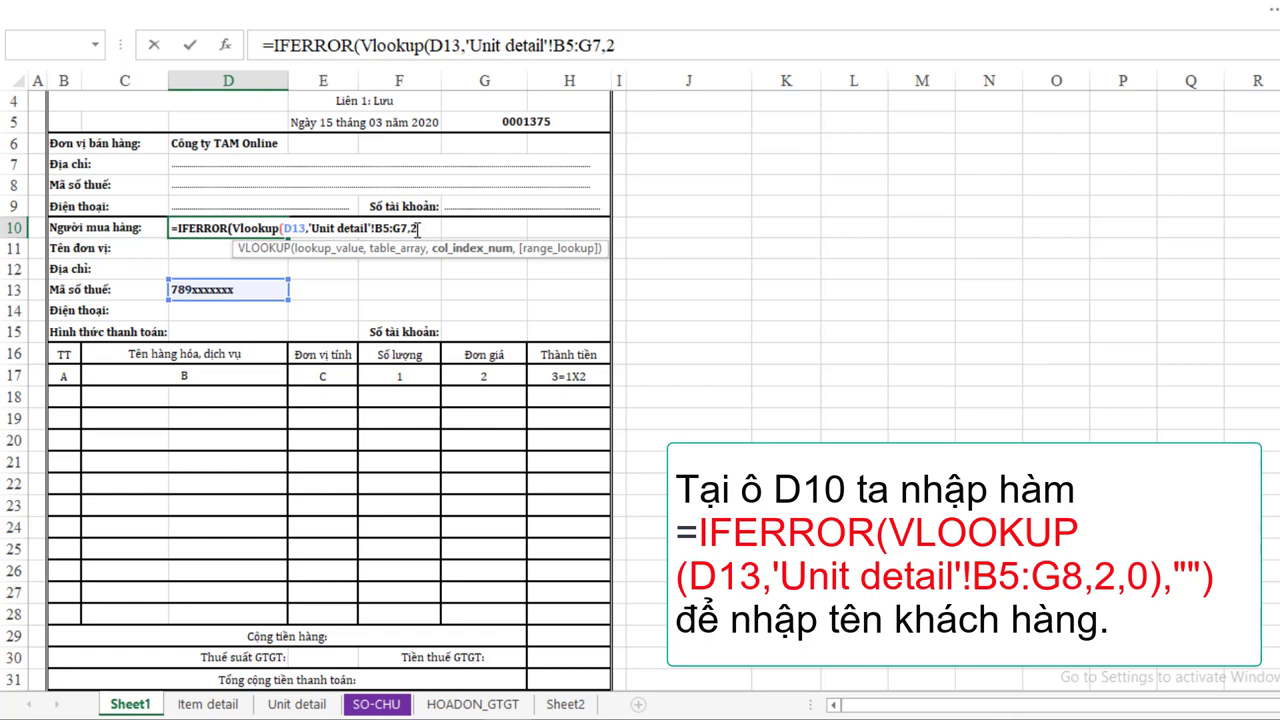
text(,0)
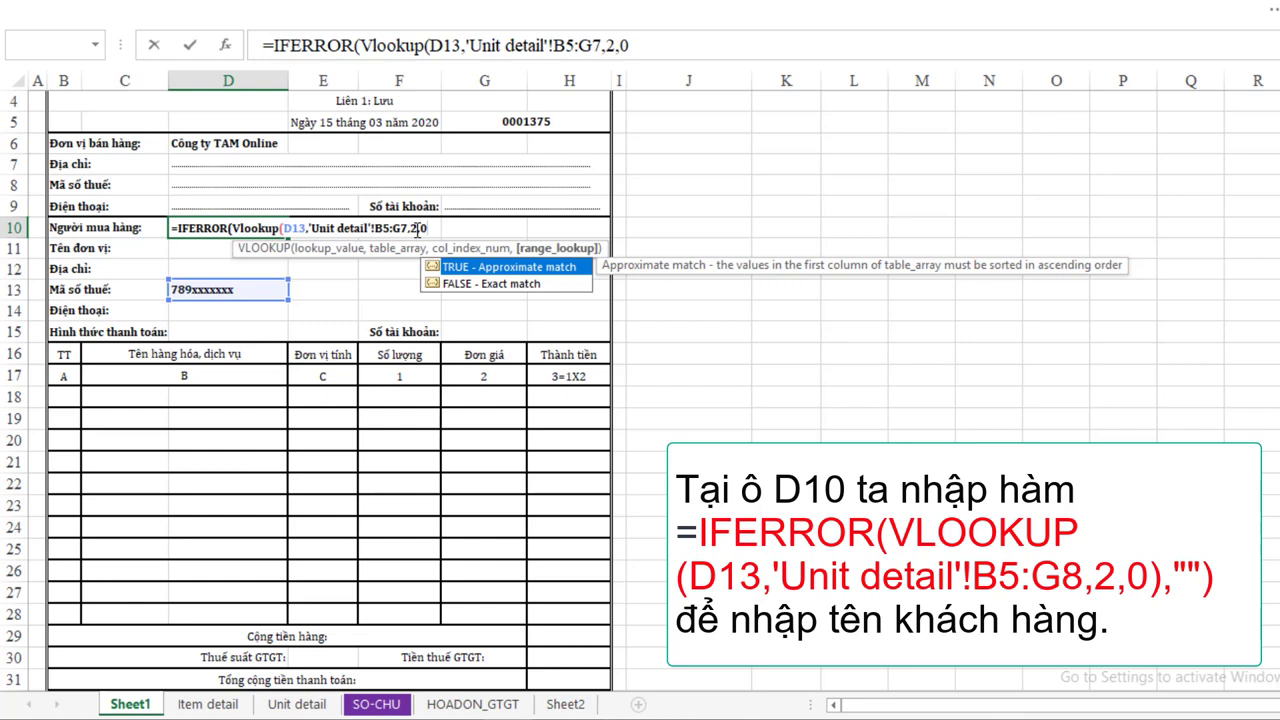
text())
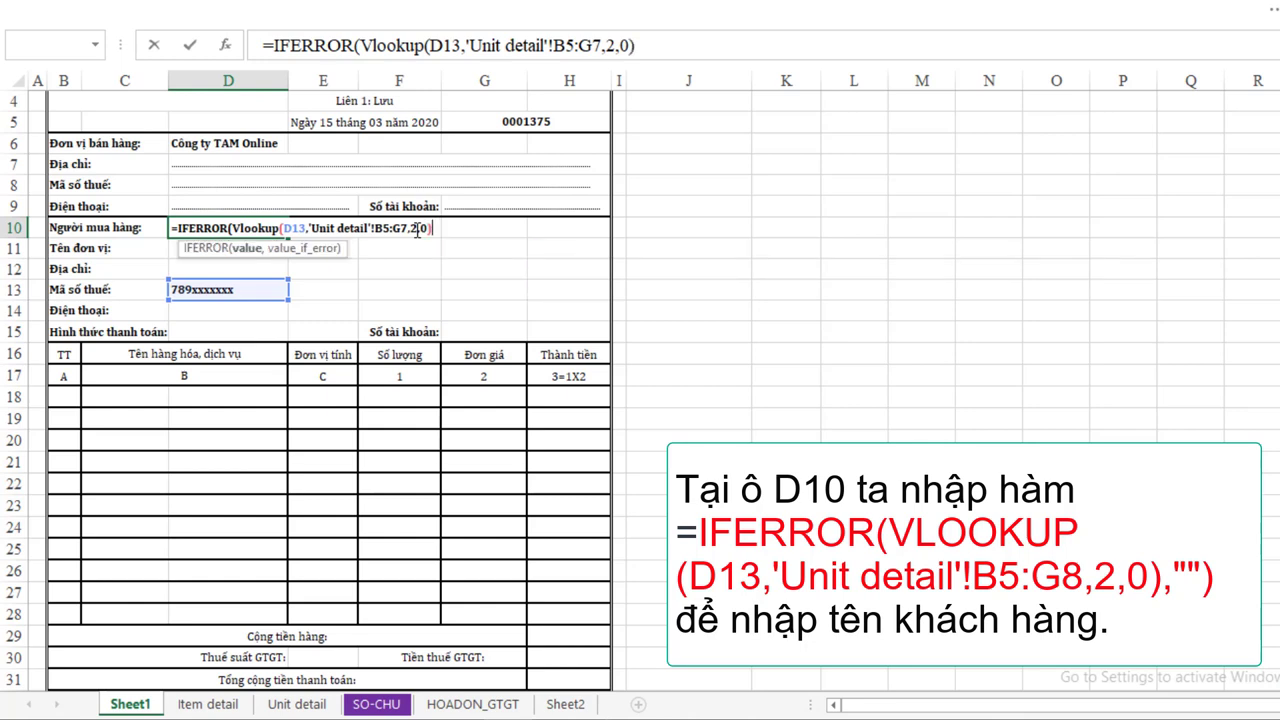
text(,"")
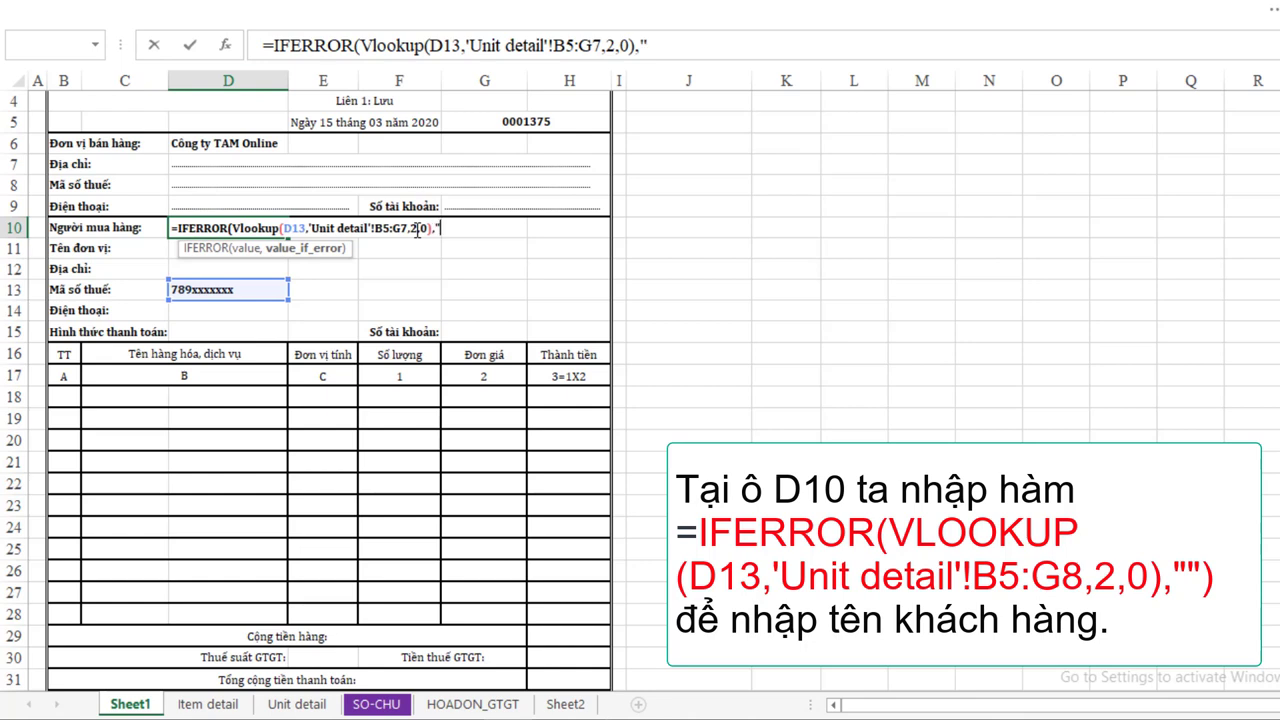
text())
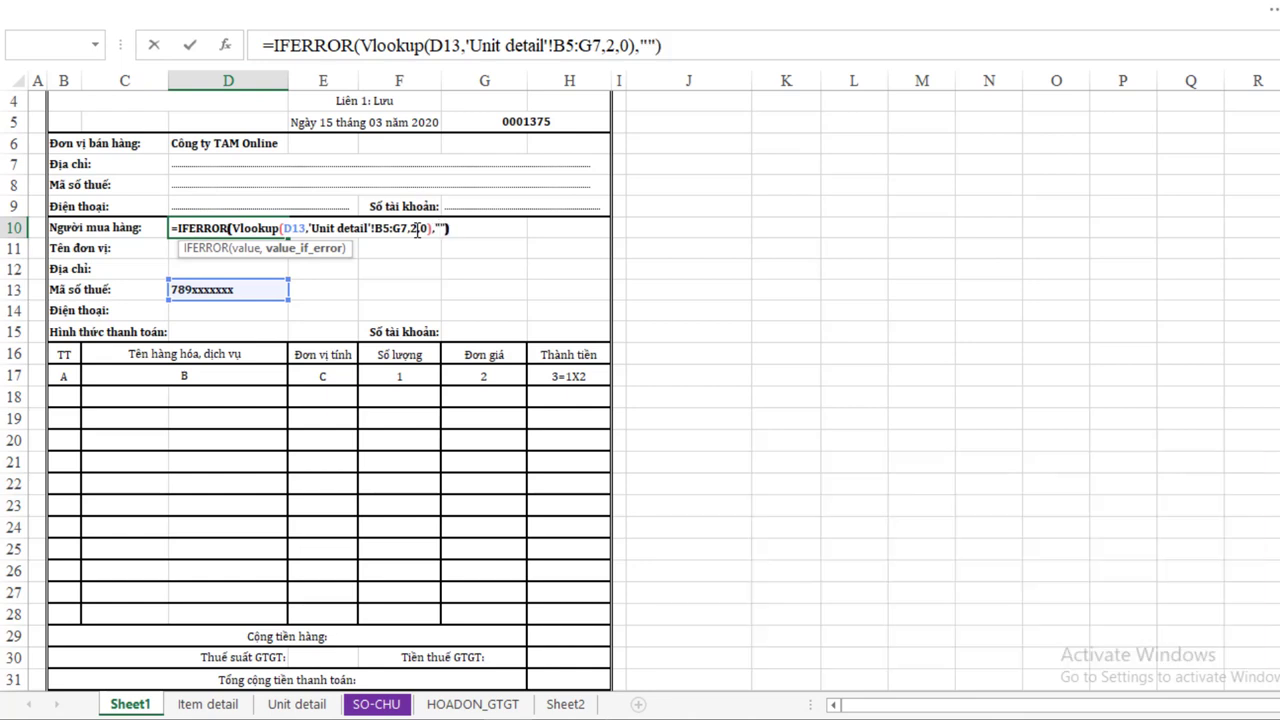
key(Return)
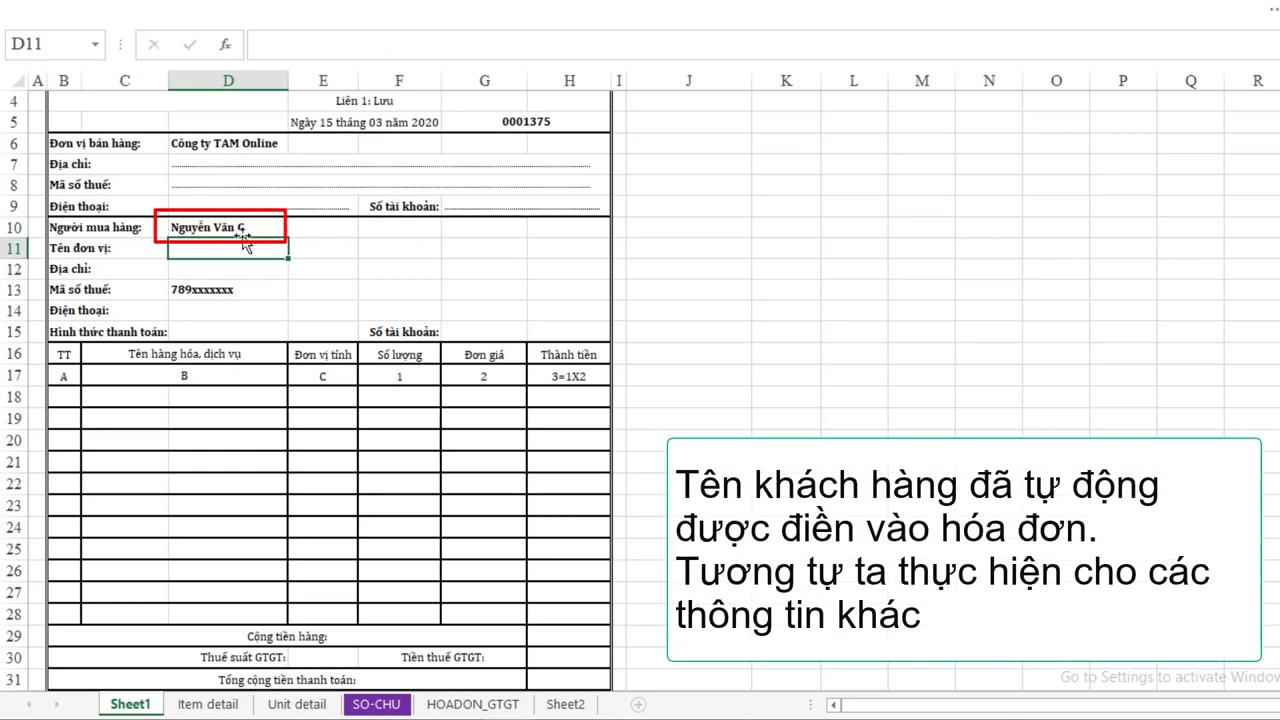
Step: Select the first customer's tax code in D13
click(231, 290)
click(297, 290)
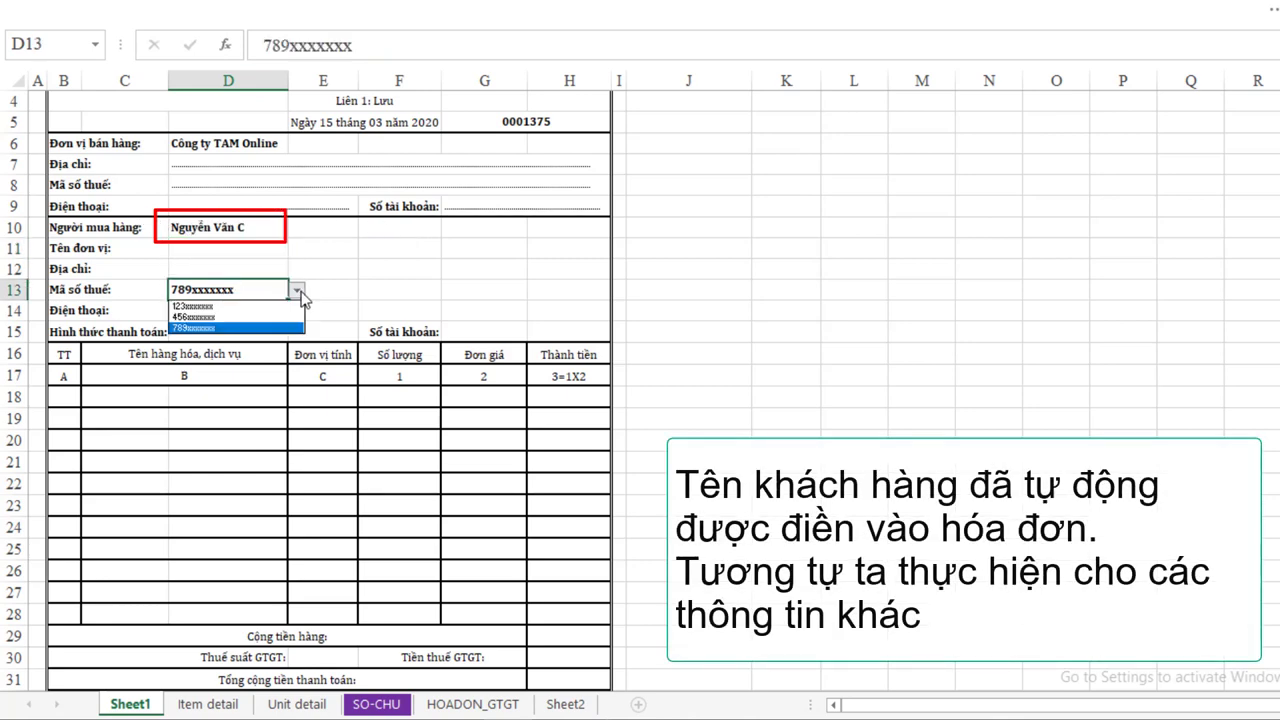
click(195, 306)
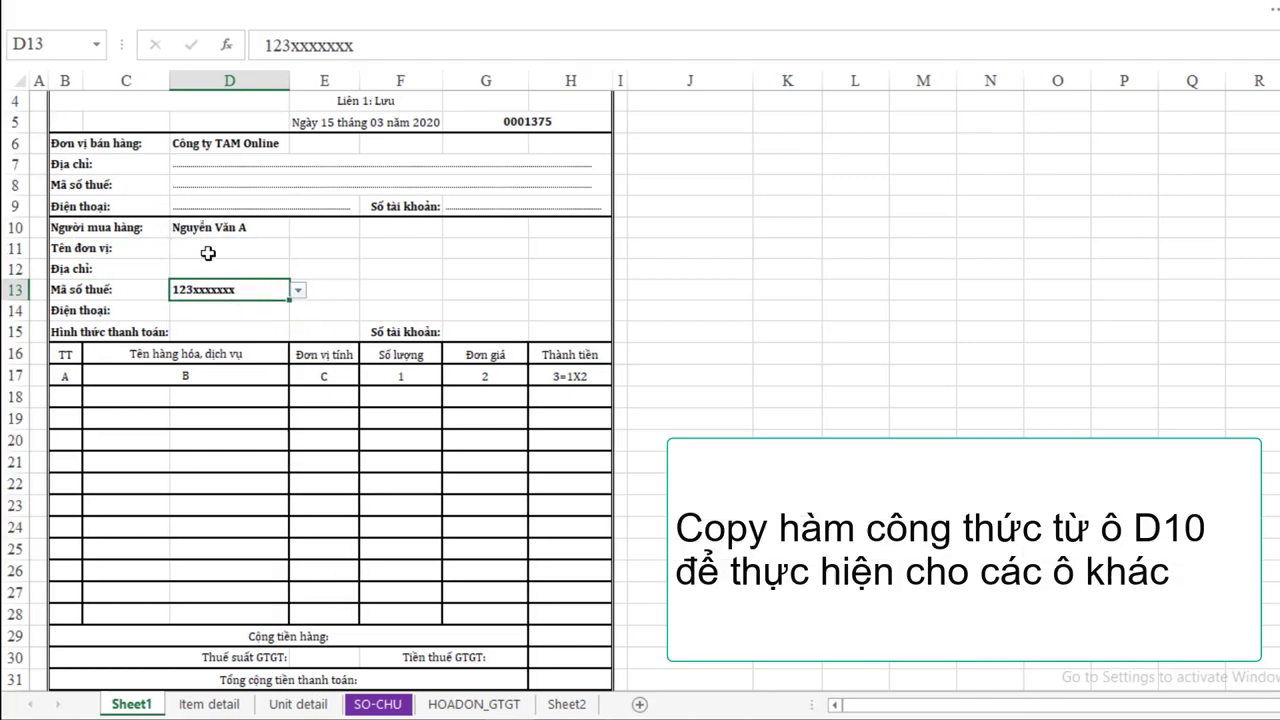
Step: Copy the D10 lookup formula text for reuse in D11
click(226, 232)
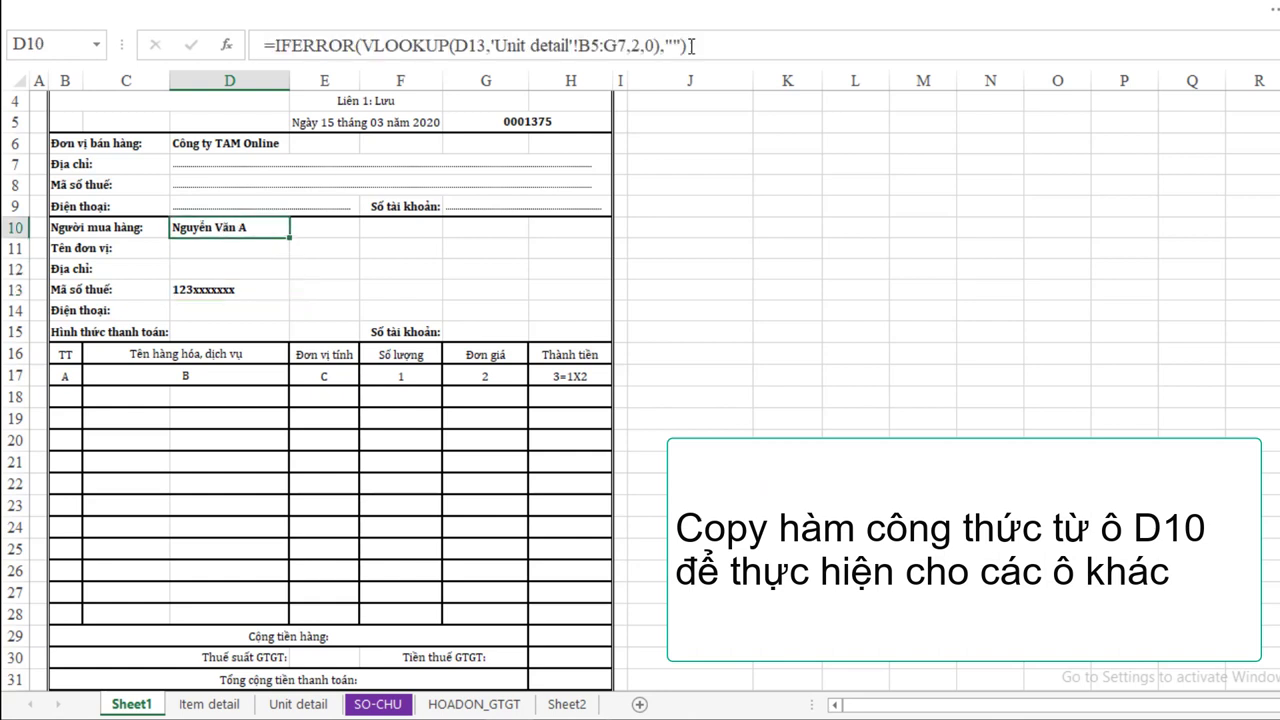
drag(691, 45, 262, 47)
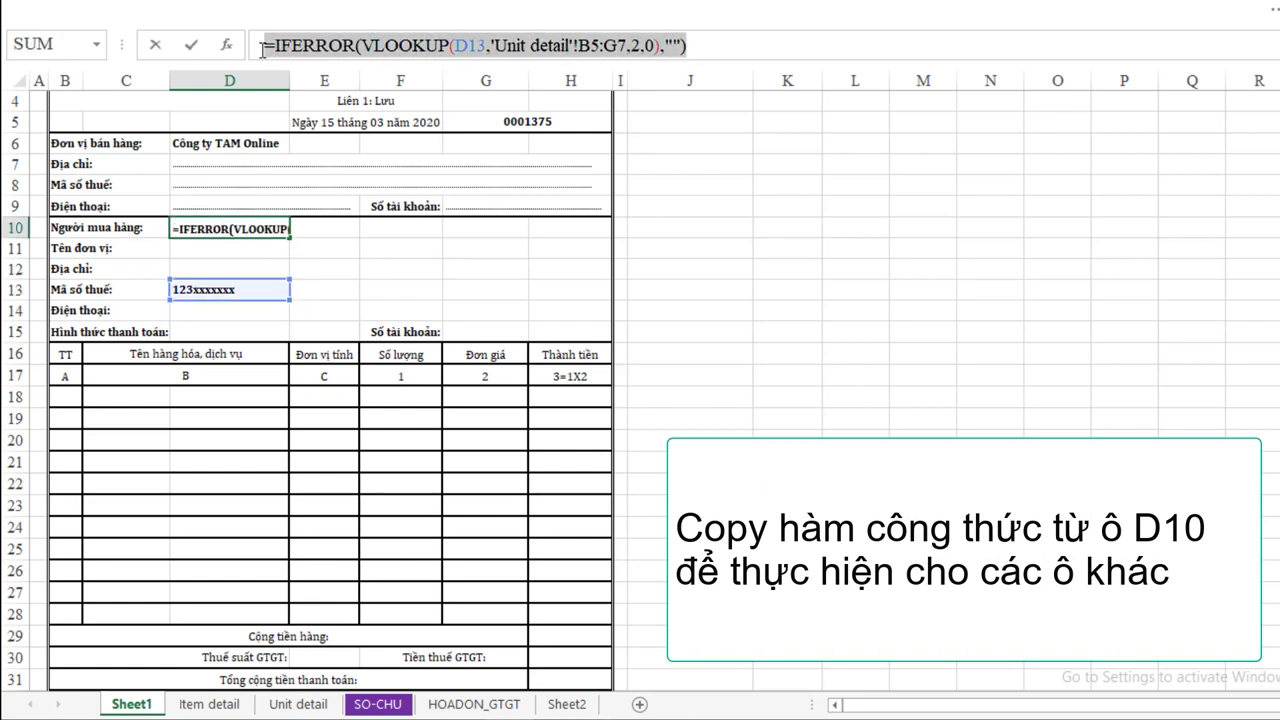
key(ctrl+c)
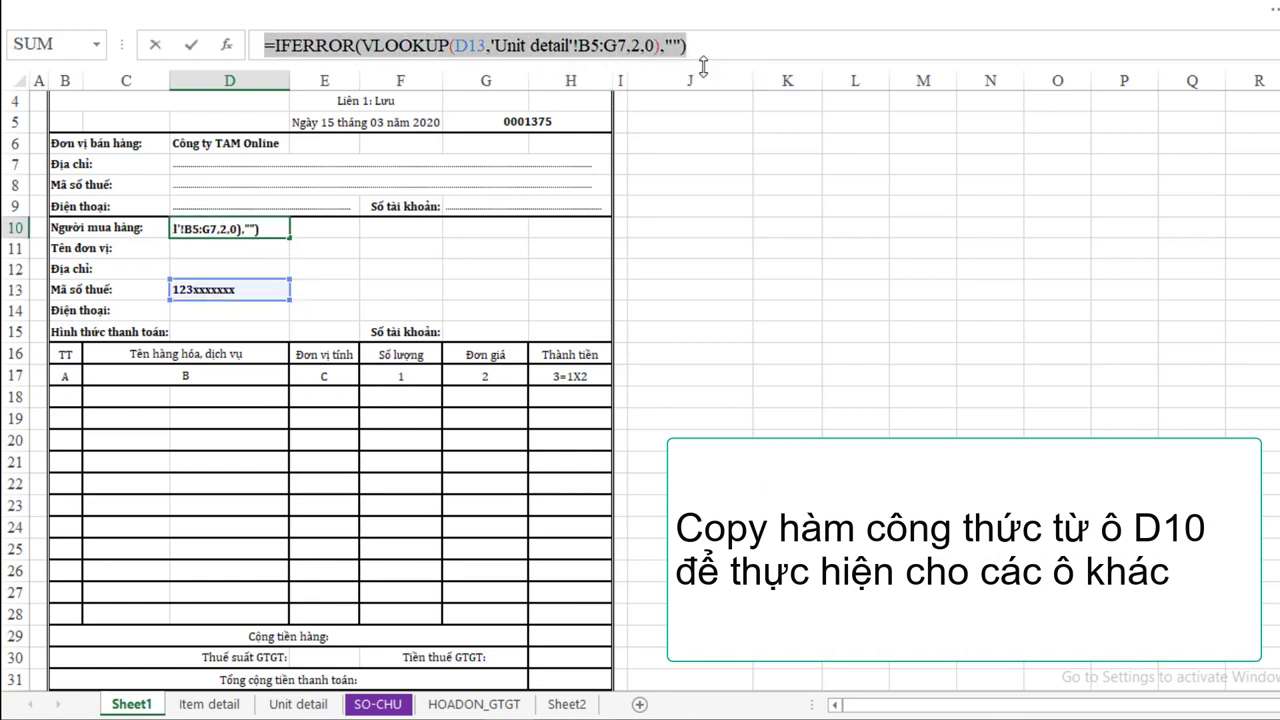
key(Escape)
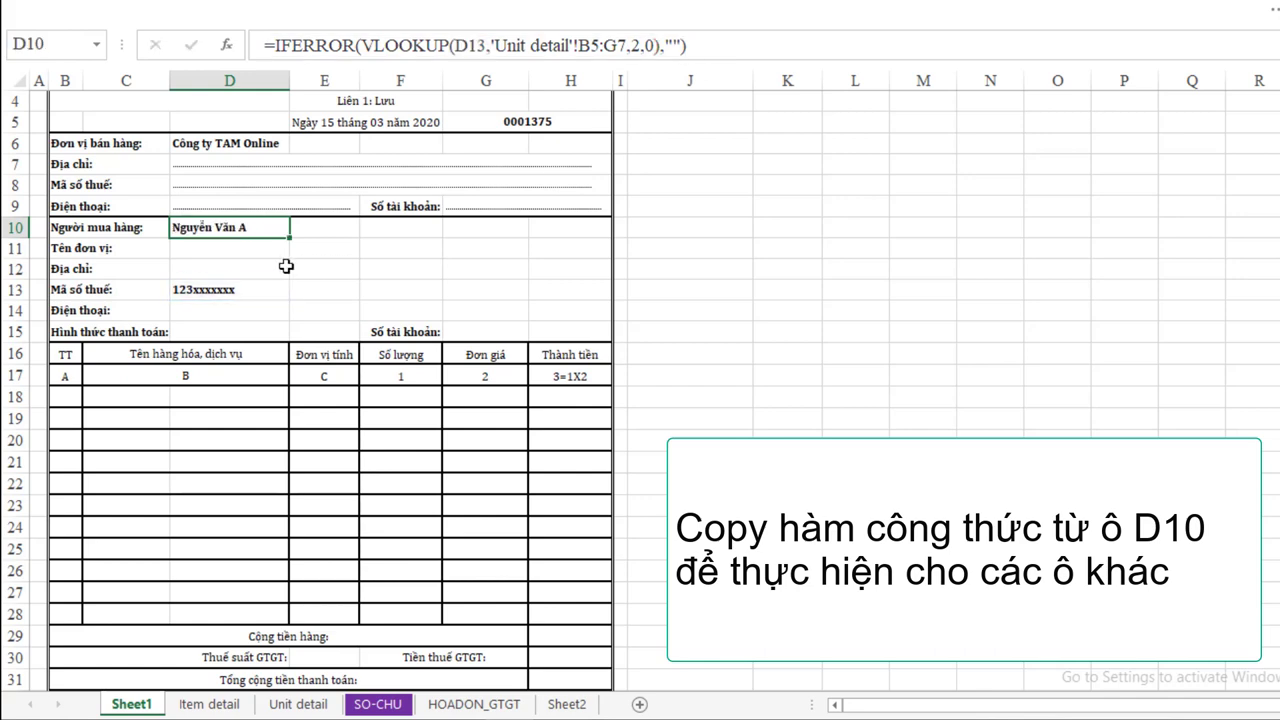
click(202, 251)
Step: Paste the lookup into D11 with column index 3, showing Công ty cổ phần ABC
double_click(202, 251)
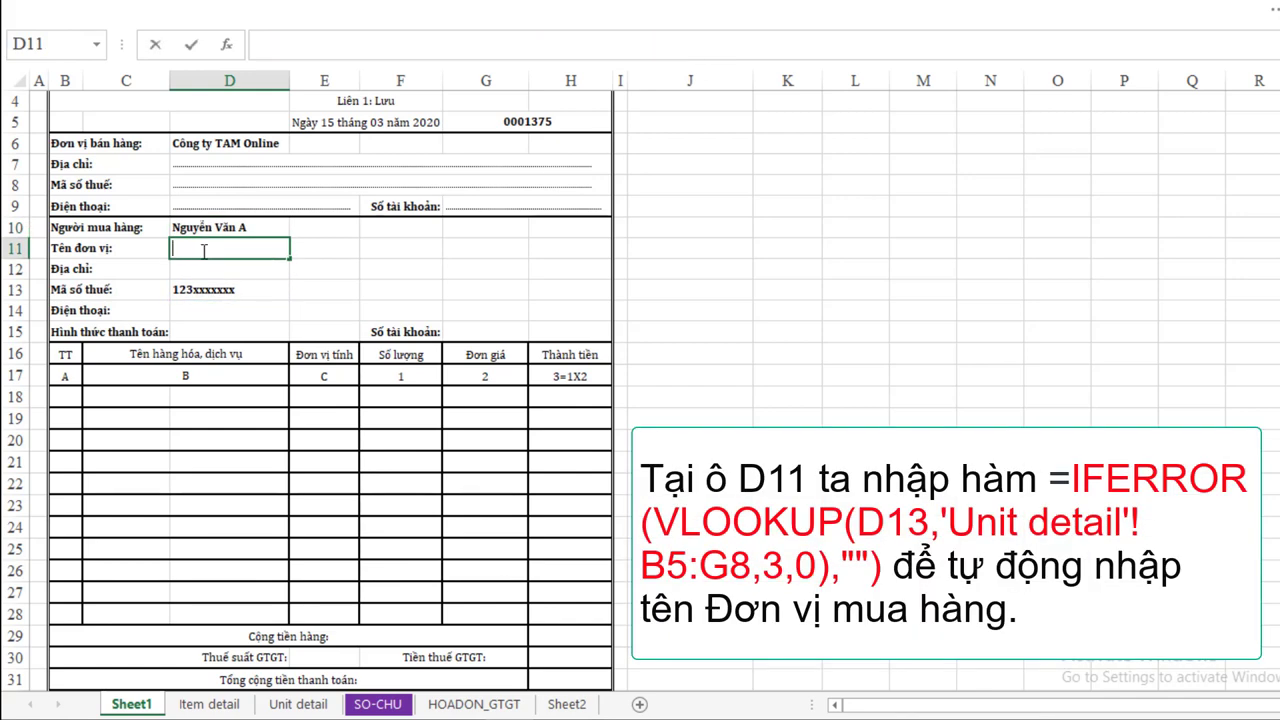
key(ctrl+v)
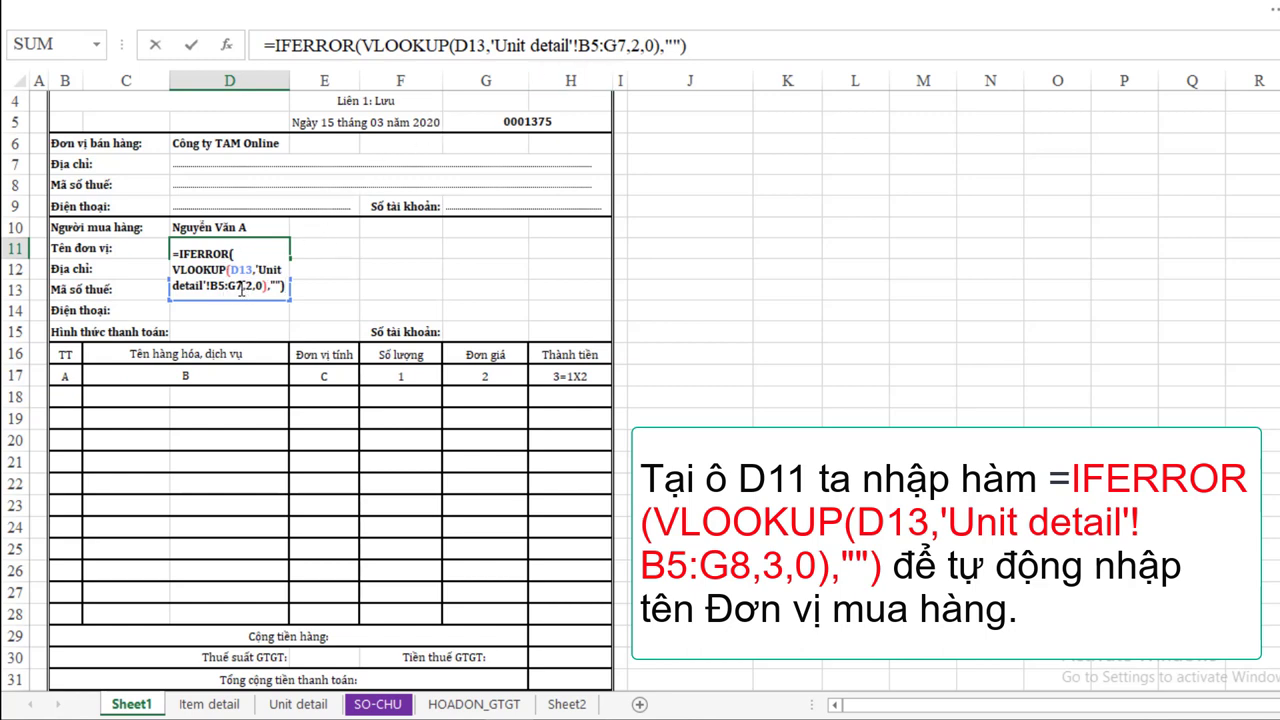
double_click(248, 287)
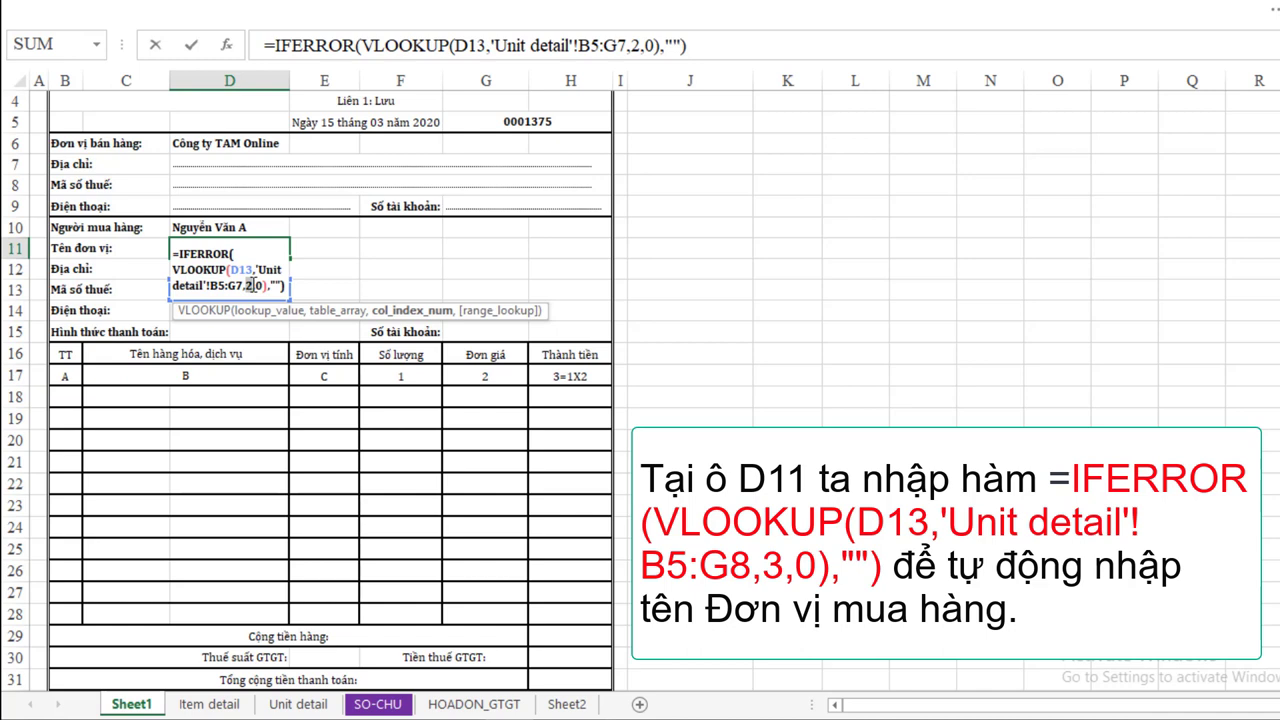
text(6)
click(632, 46)
text(3)
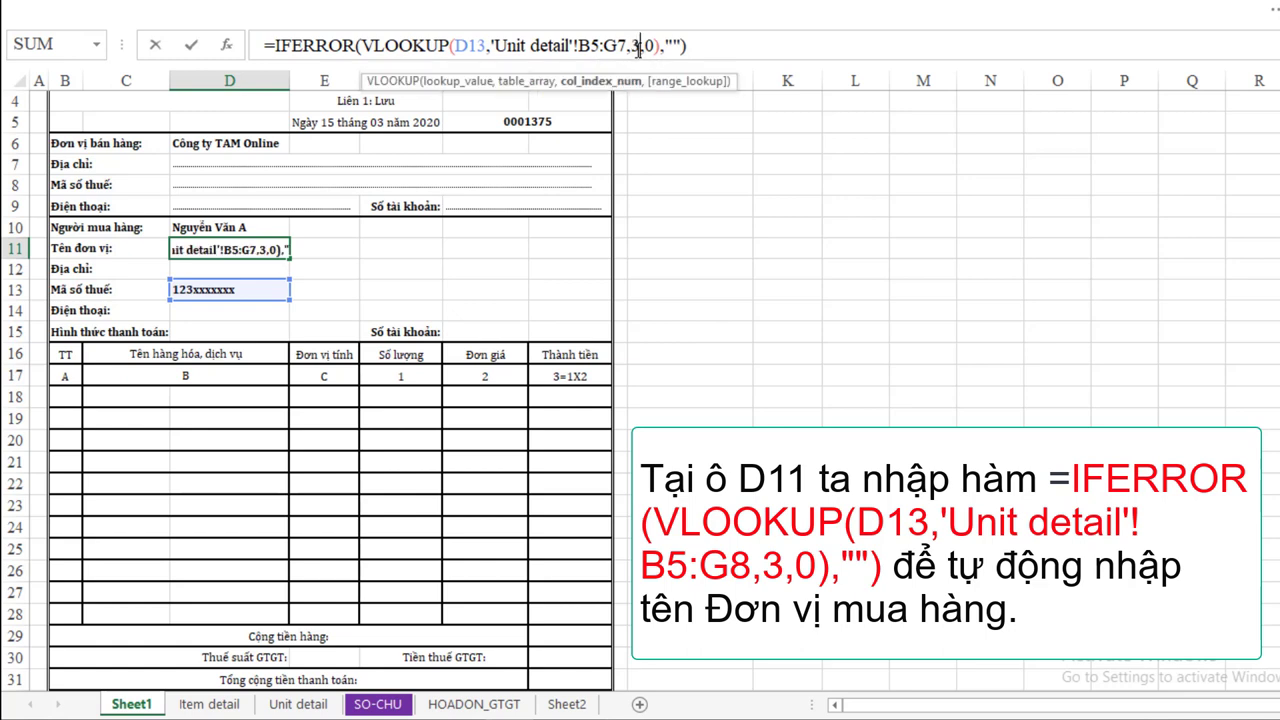
key(Return)
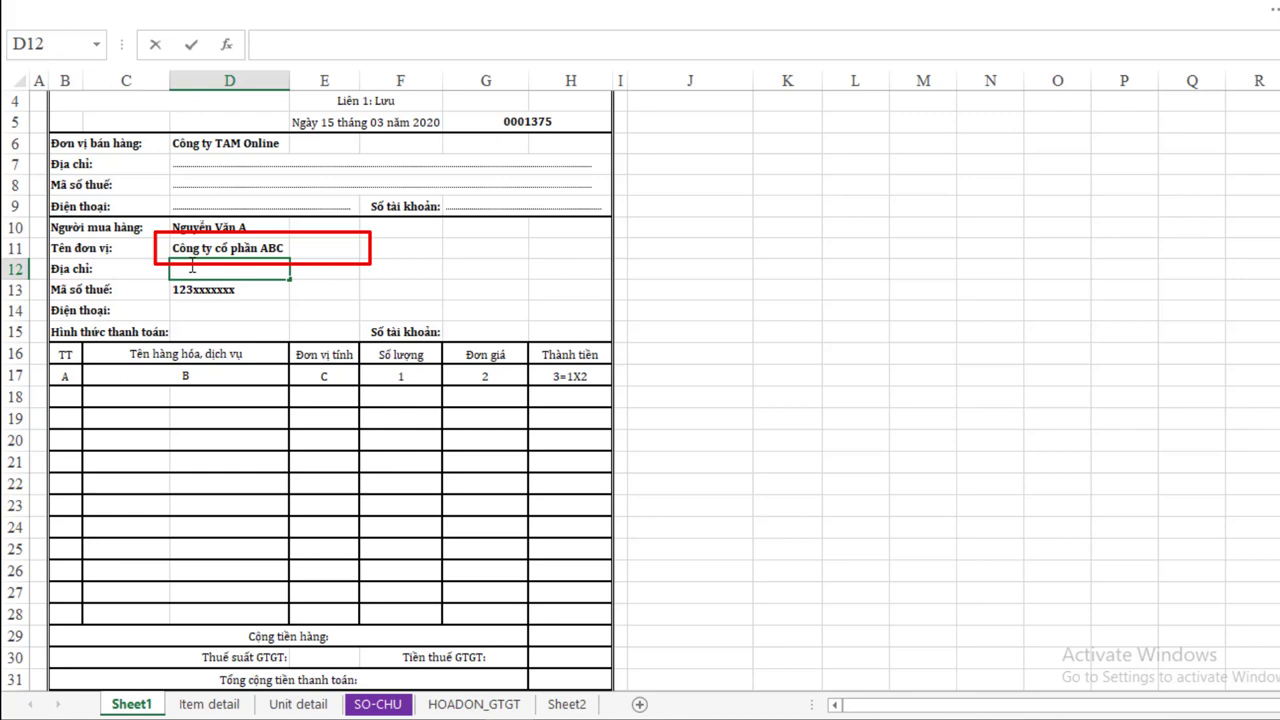
Step: Enter =IFERROR(VLOOKUP(D13,'Unit detail'!B5:G7,6,0),"") in D12 to return the buyer's address
double_click(190, 264)
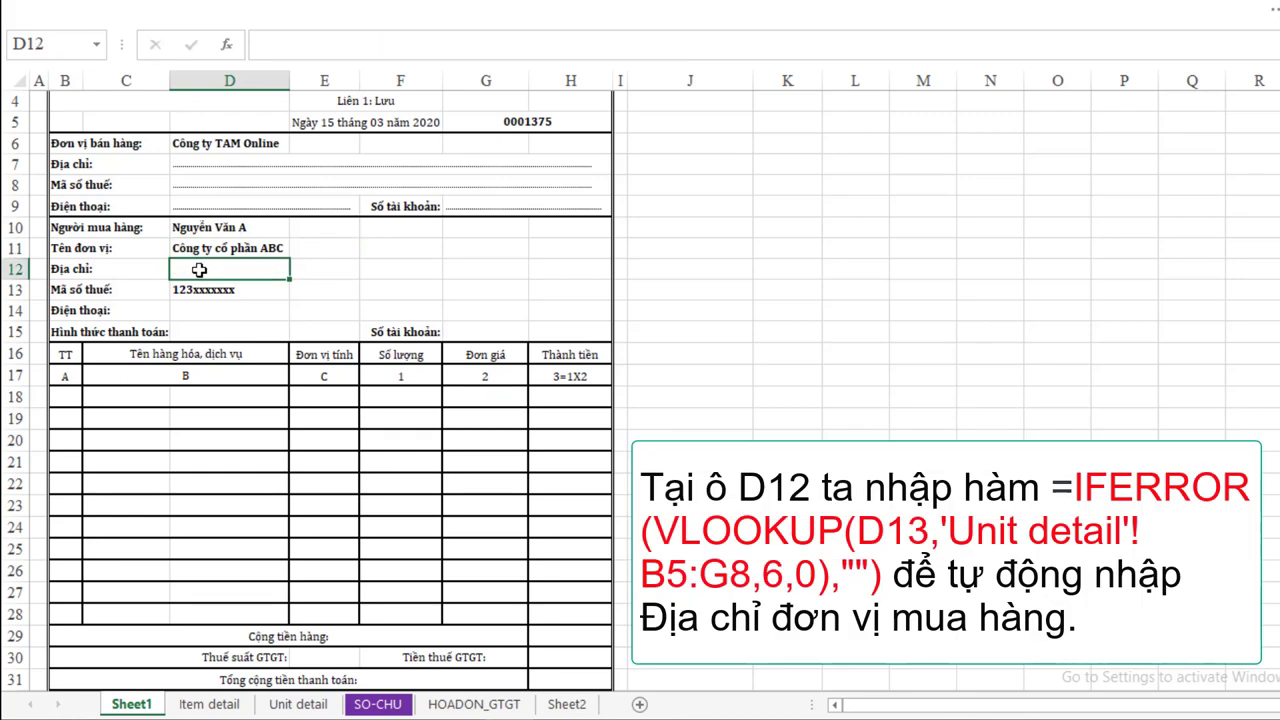
double_click(198, 267)
key(ctrl+v)
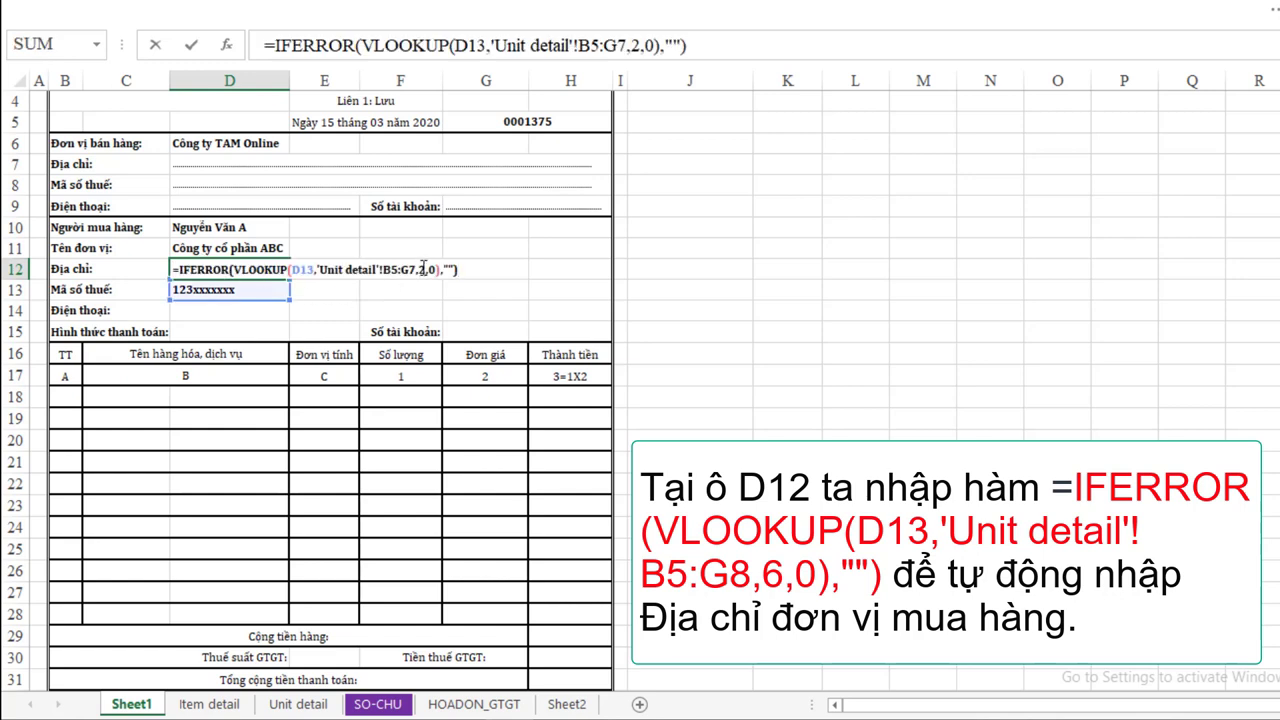
drag(419, 268, 428, 268)
text(6)
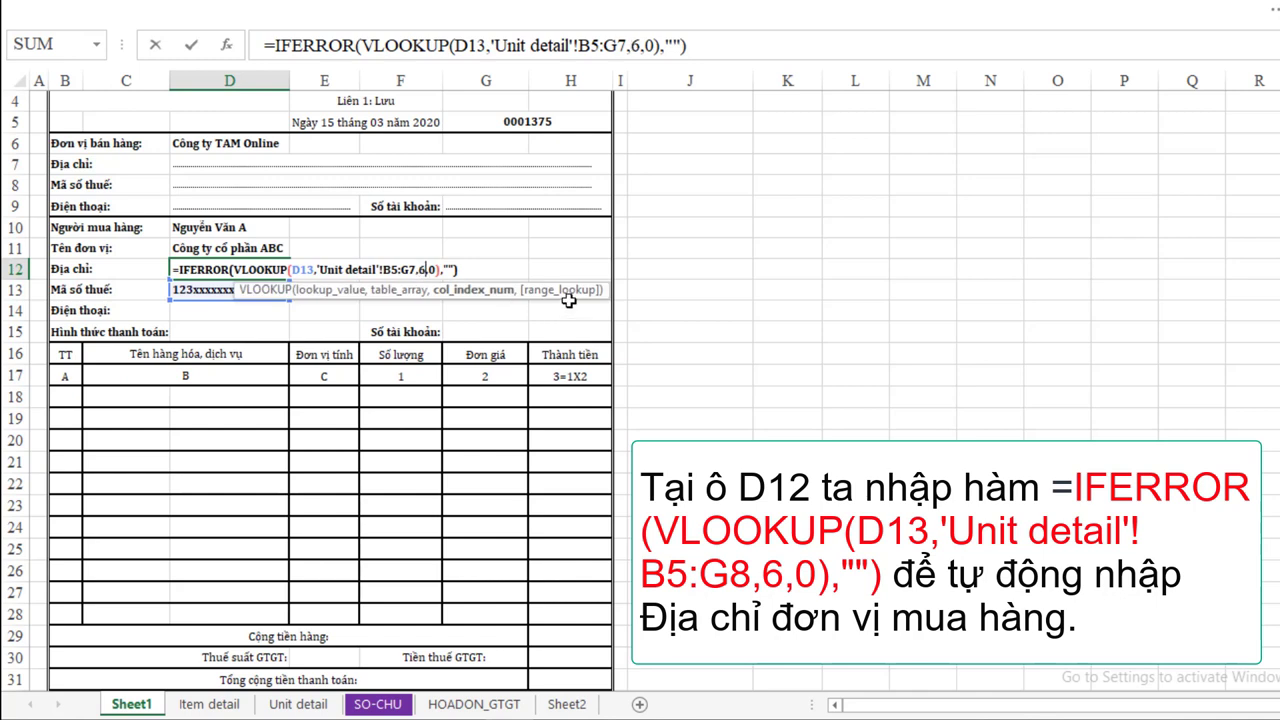
key(Return)
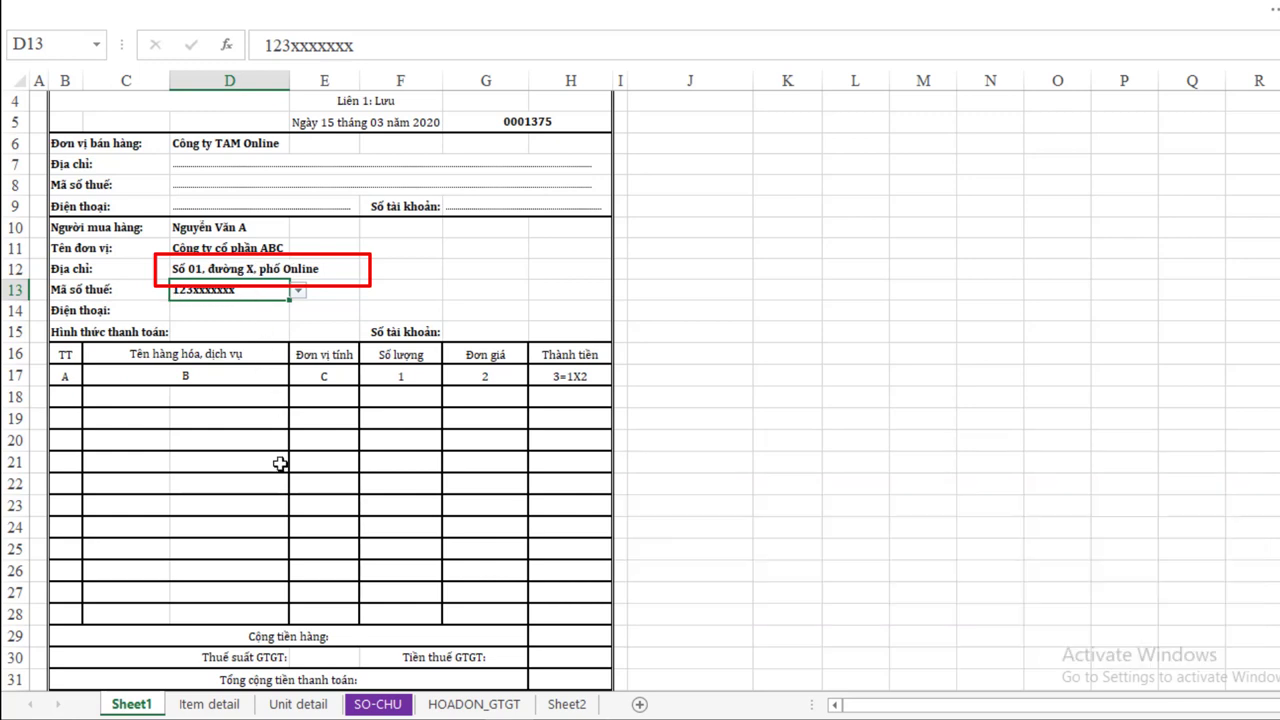
Step: Enter =IFERROR(VLOOKUP(D13,'Unit detail'!B5:G7,5,0),"") in D14 for the buyer's phone number
click(183, 329)
click(192, 312)
double_click(192, 312)
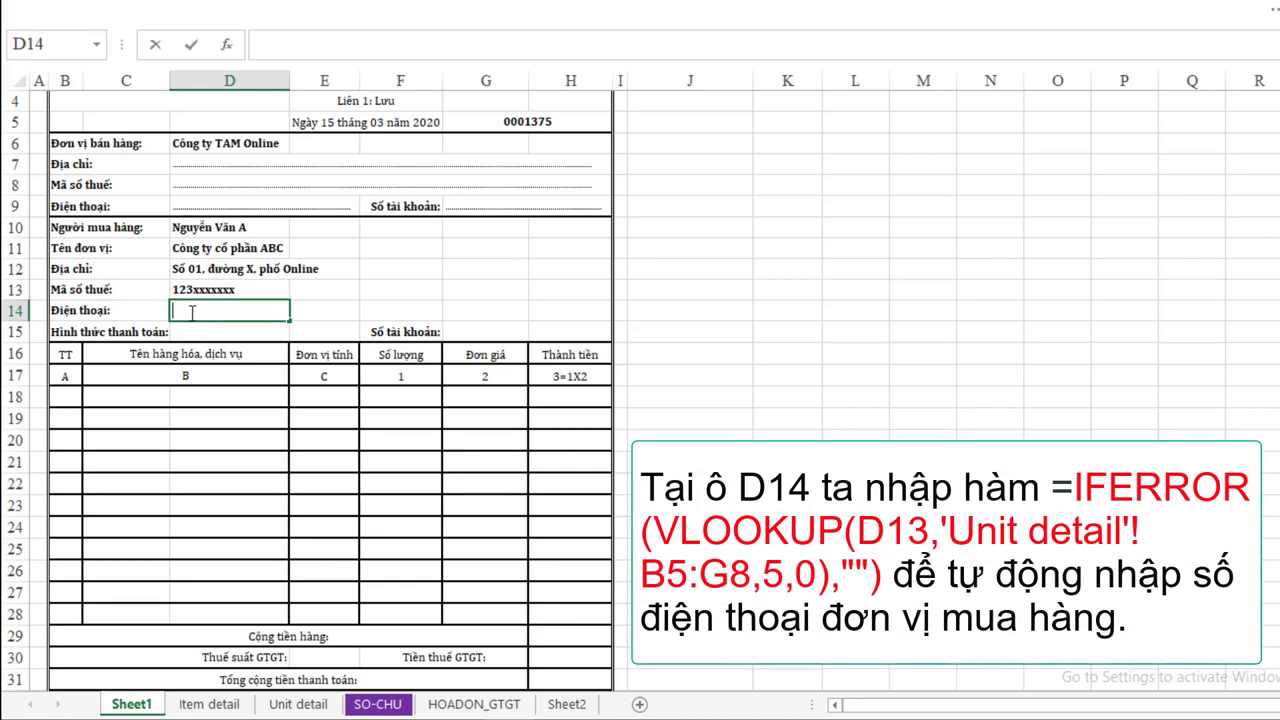
text(=IFERROR(VLOOKUP(D13,'Unit detail'!B5:G7,2,0),""))
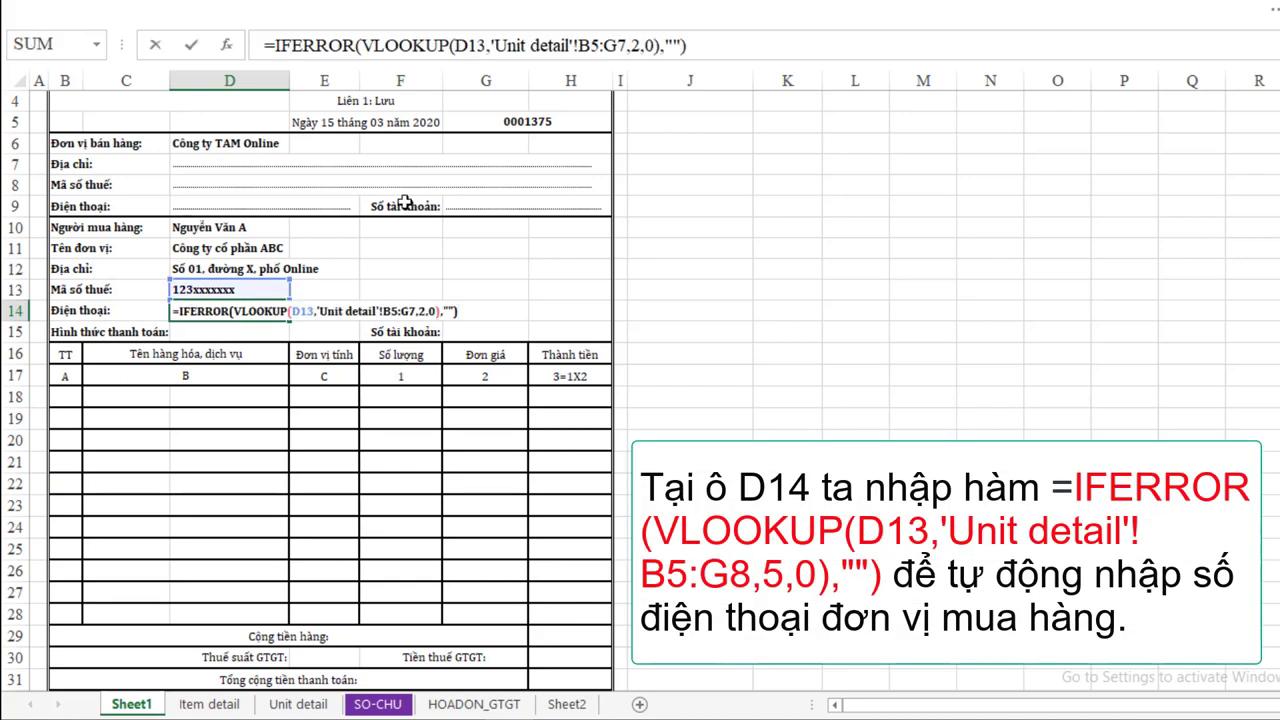
click(635, 45)
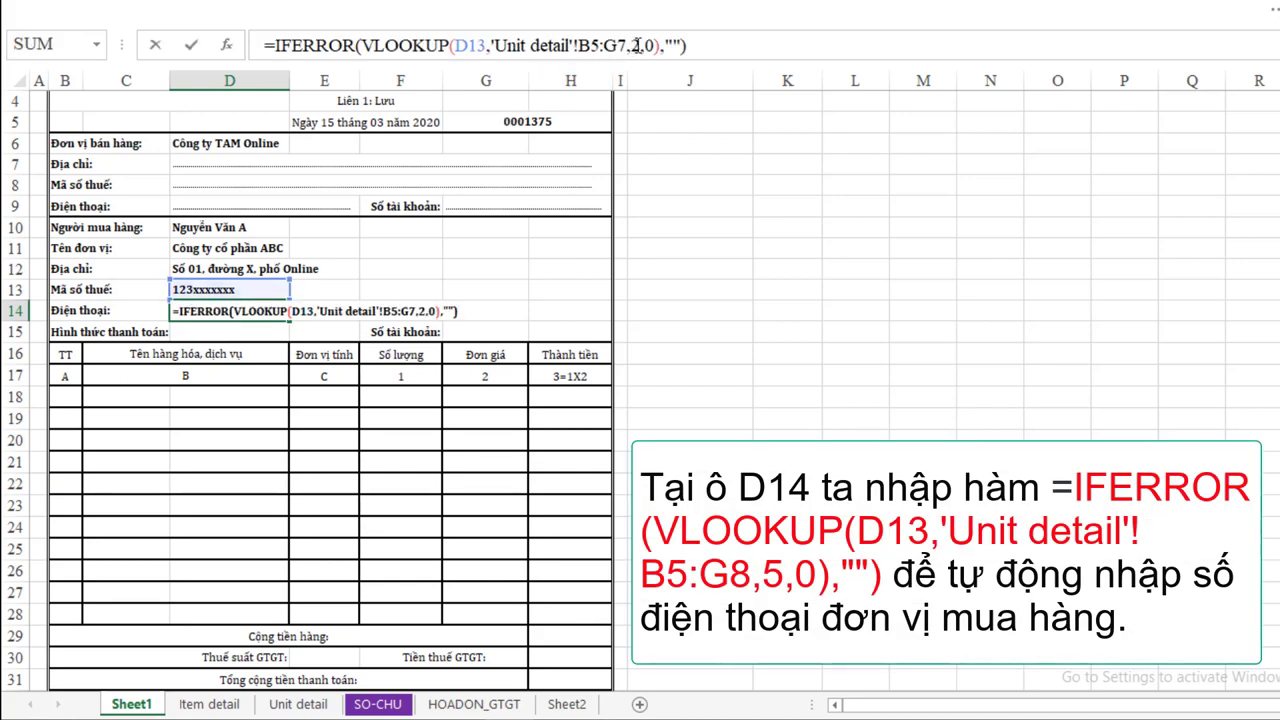
double_click(635, 45)
text(5)
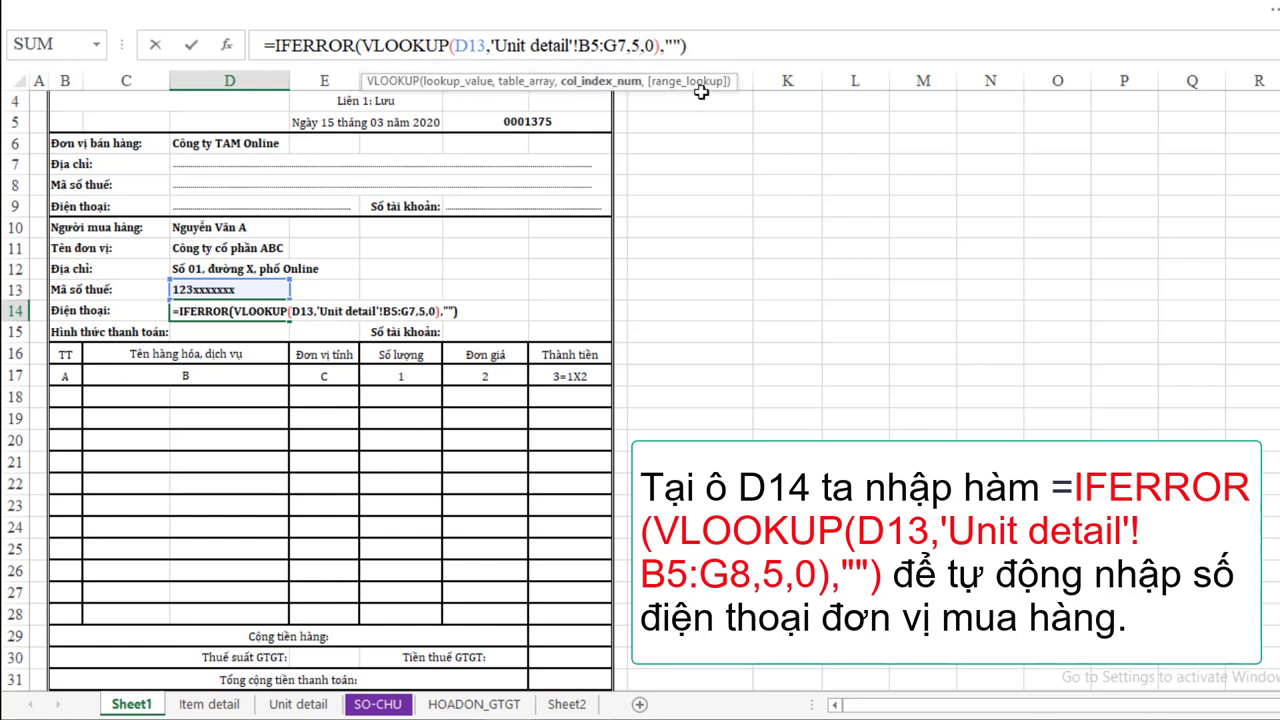
key(Return)
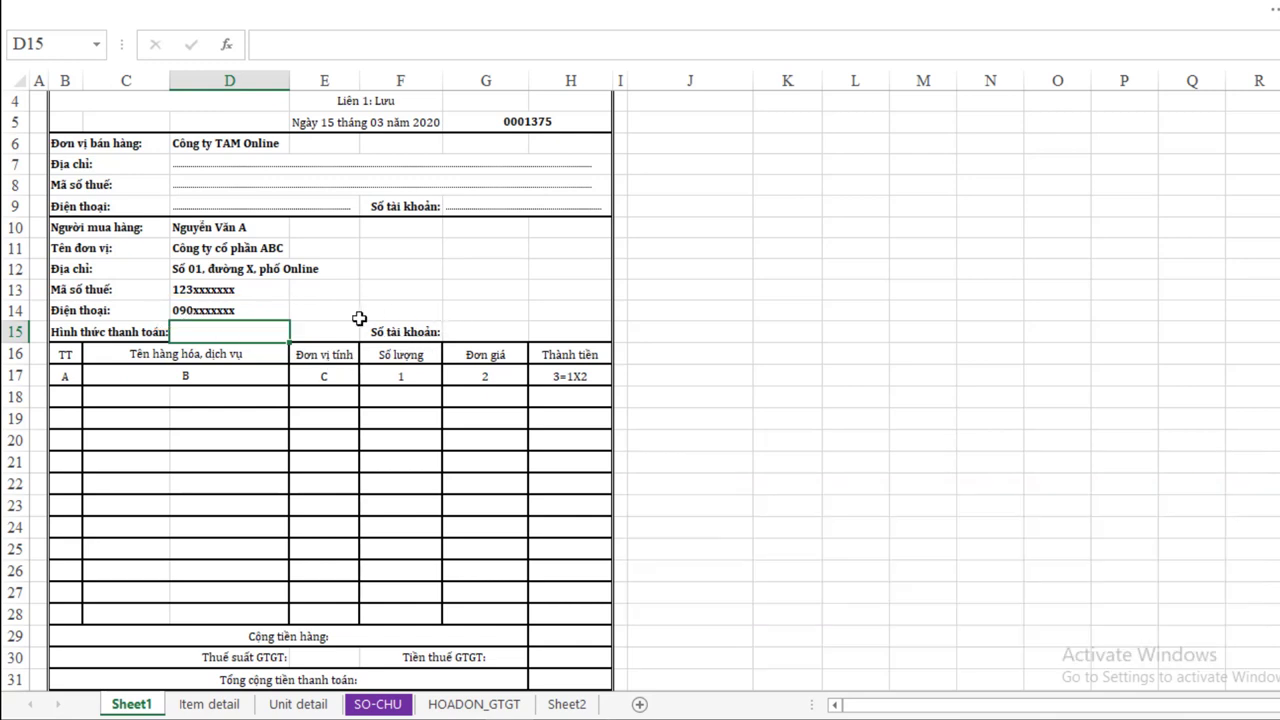
Step: Enter =IFERROR(VLOOKUP(D13,'Unit detail'!B5:G7,4,0),"") in G15 for the buyer's account number
click(484, 330)
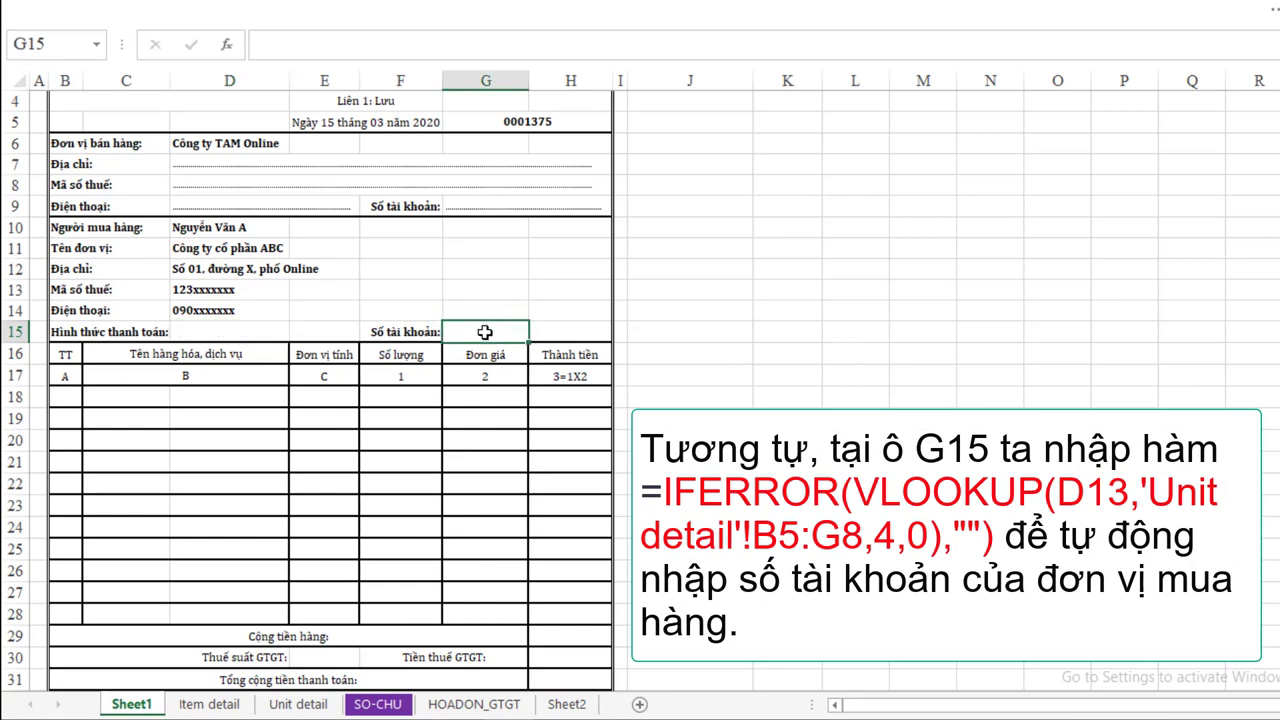
double_click(488, 333)
text(=IFERROR(VLOOKUP(D13,'Unit detail'!B5:G7,2,0),""))
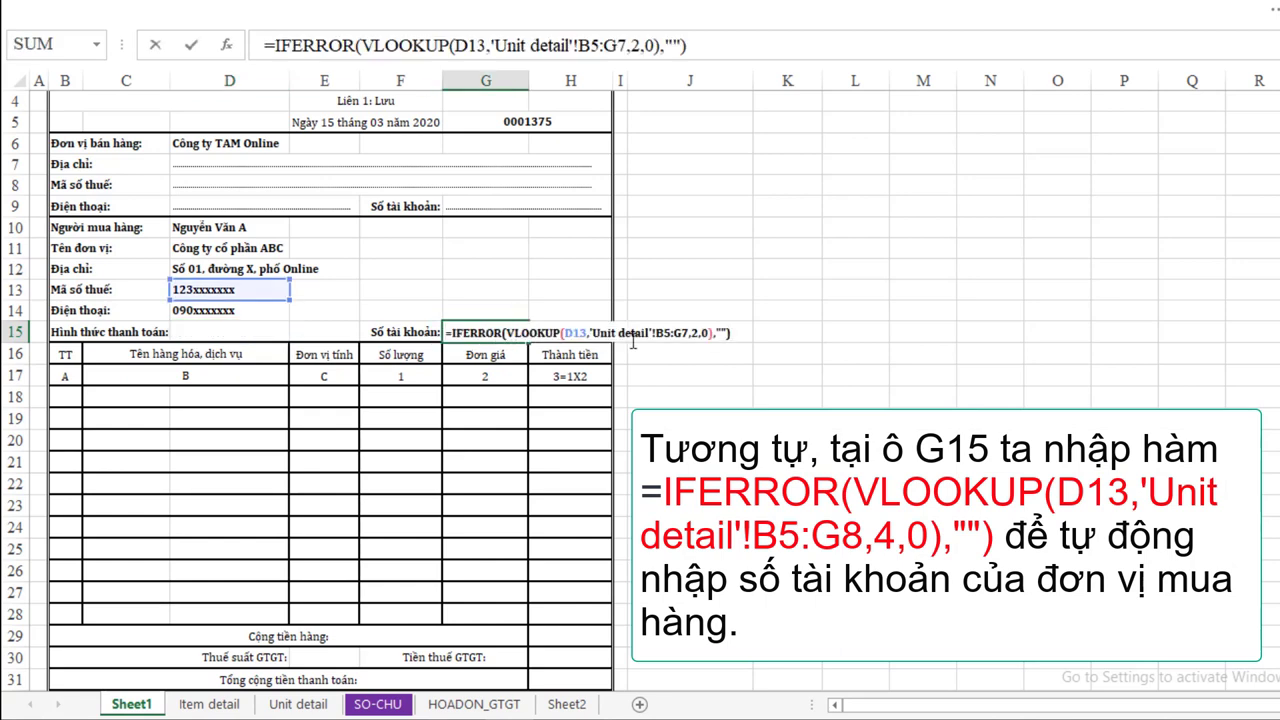
click(698, 332)
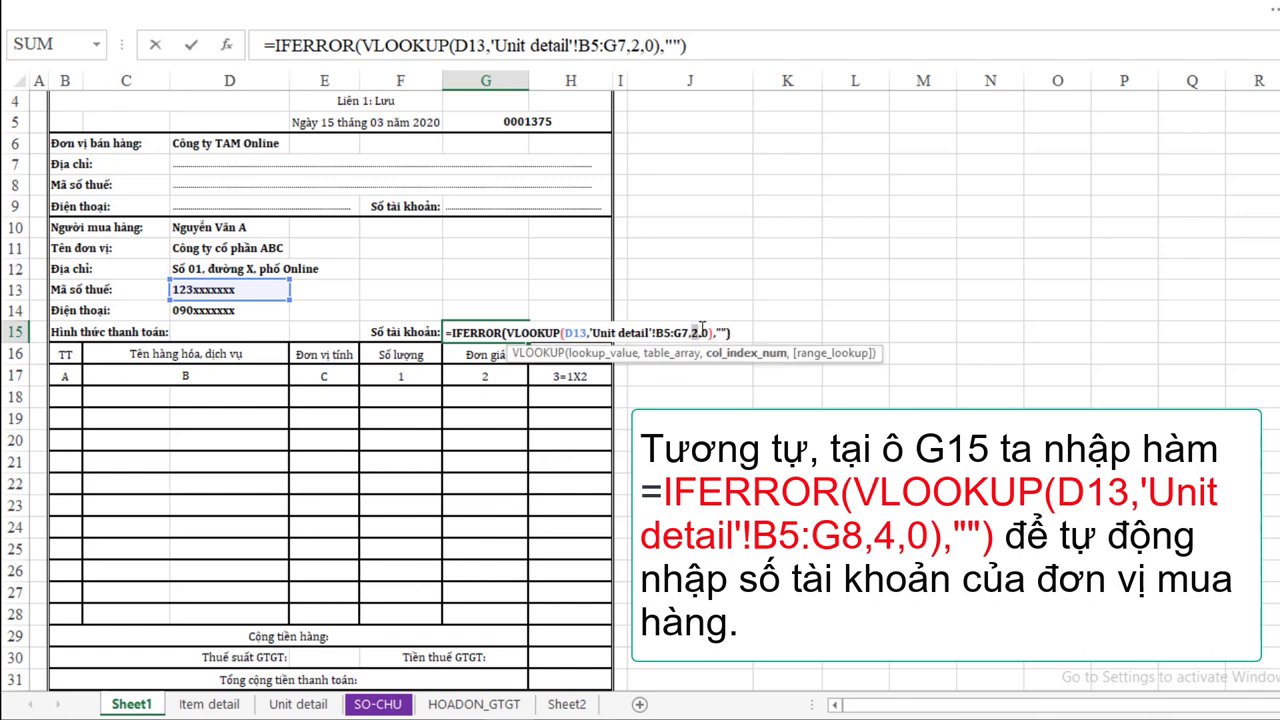
text(4)
key(Return)
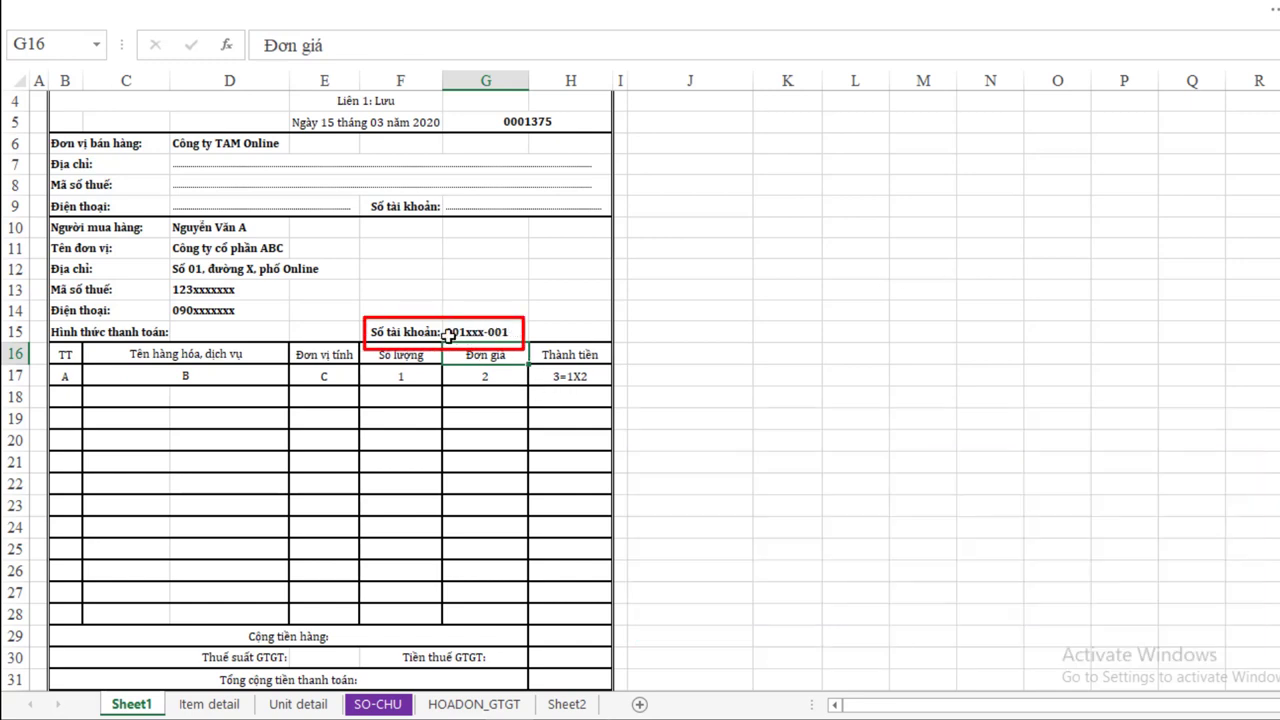
Step: Pick the third tax code from D13's dropdown so every buyer field refreshes
click(226, 290)
click(297, 291)
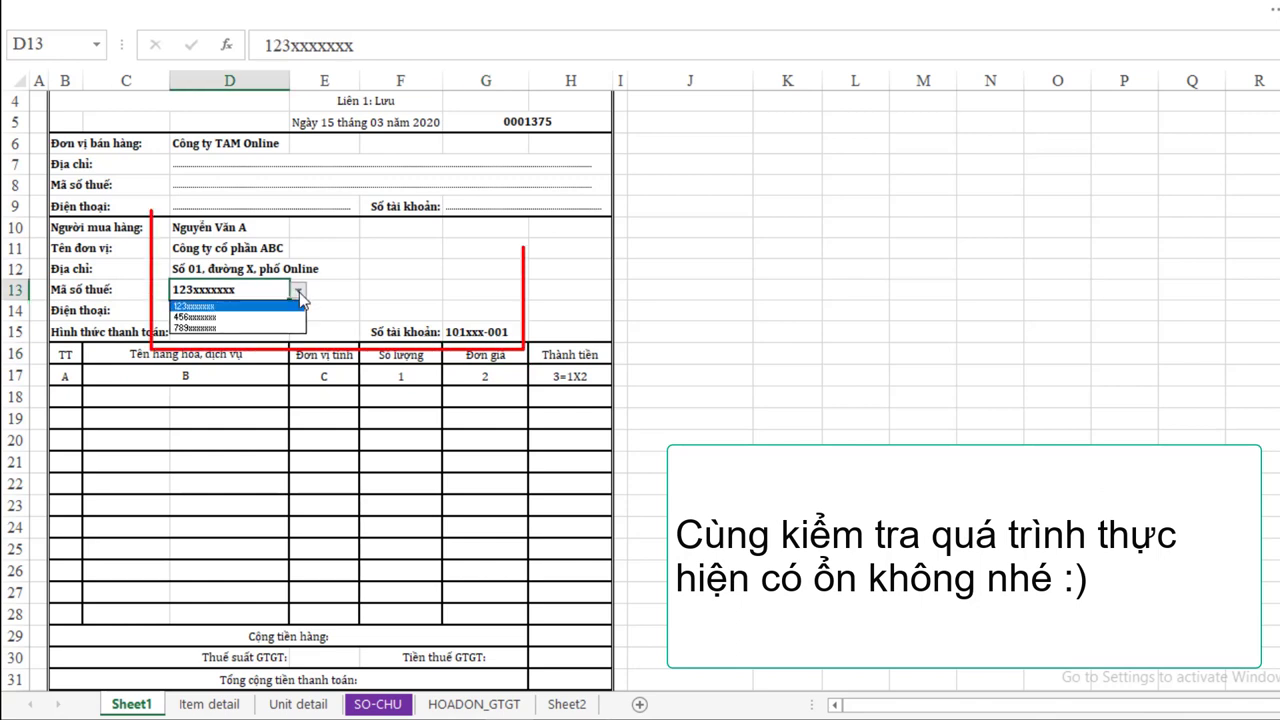
click(212, 331)
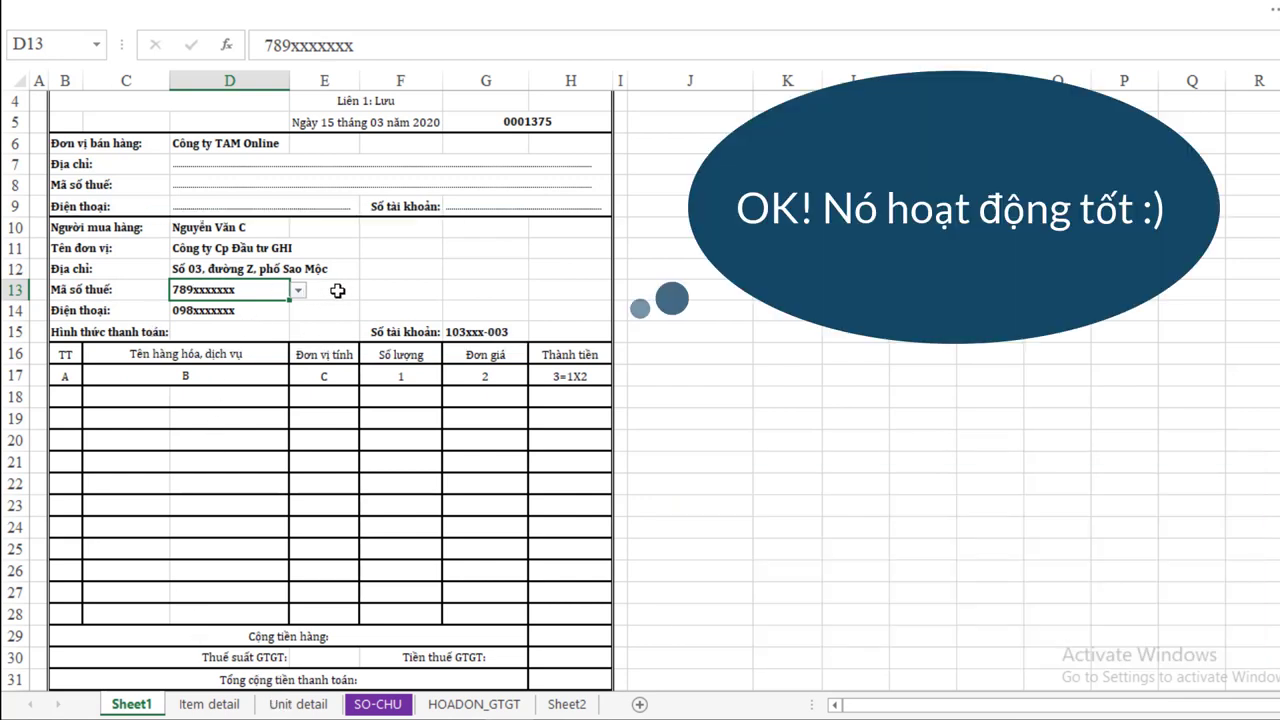
click(205, 343)
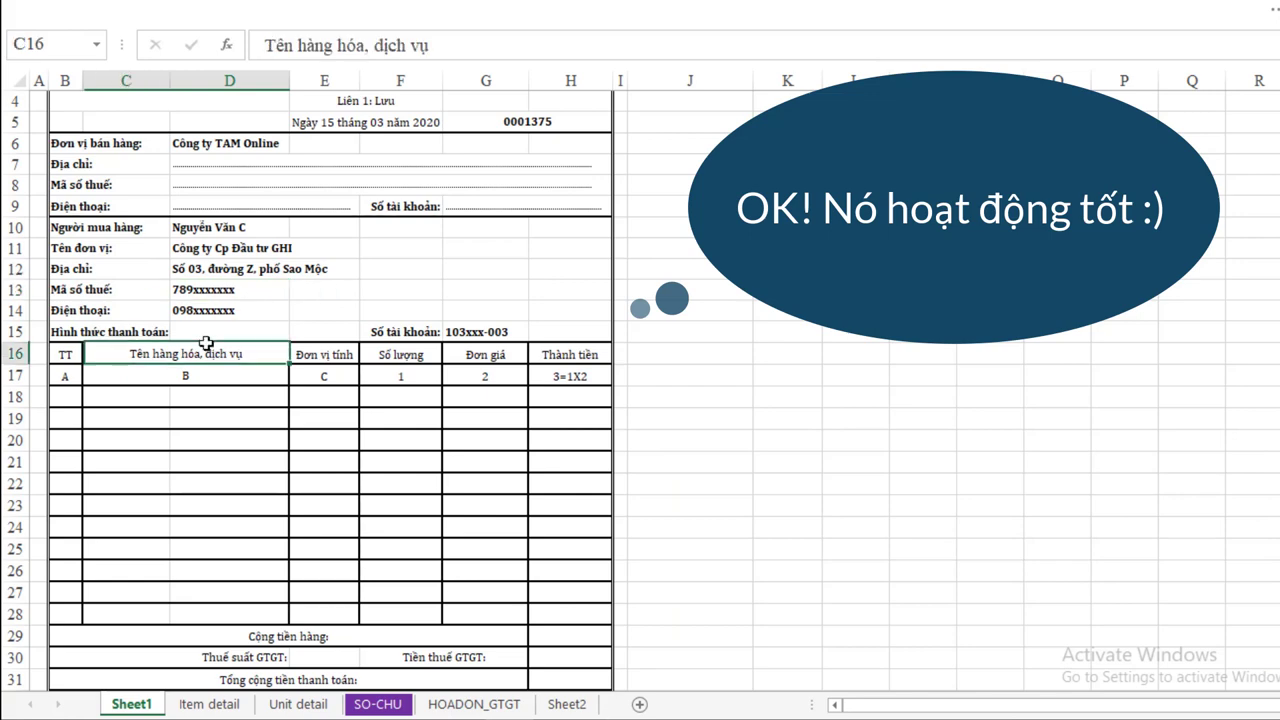
click(205, 330)
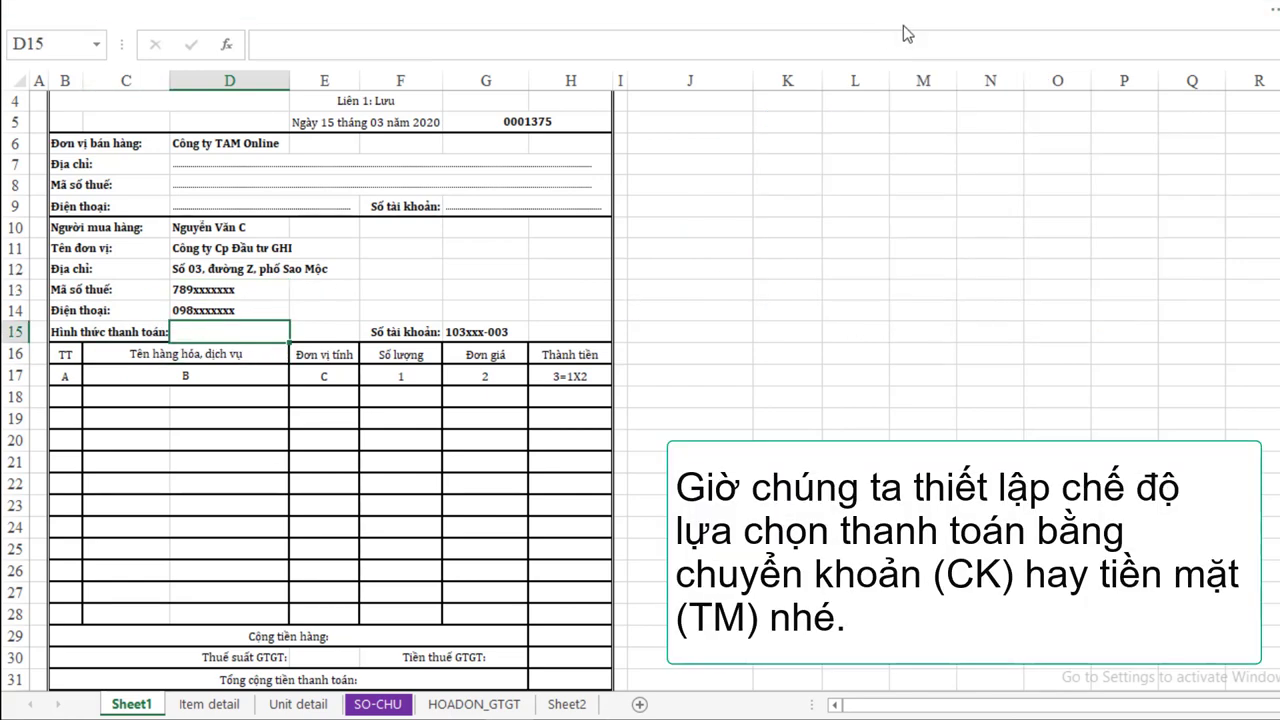
Step: Give D15 a List data validation with source CK,TM
click(1274, 10)
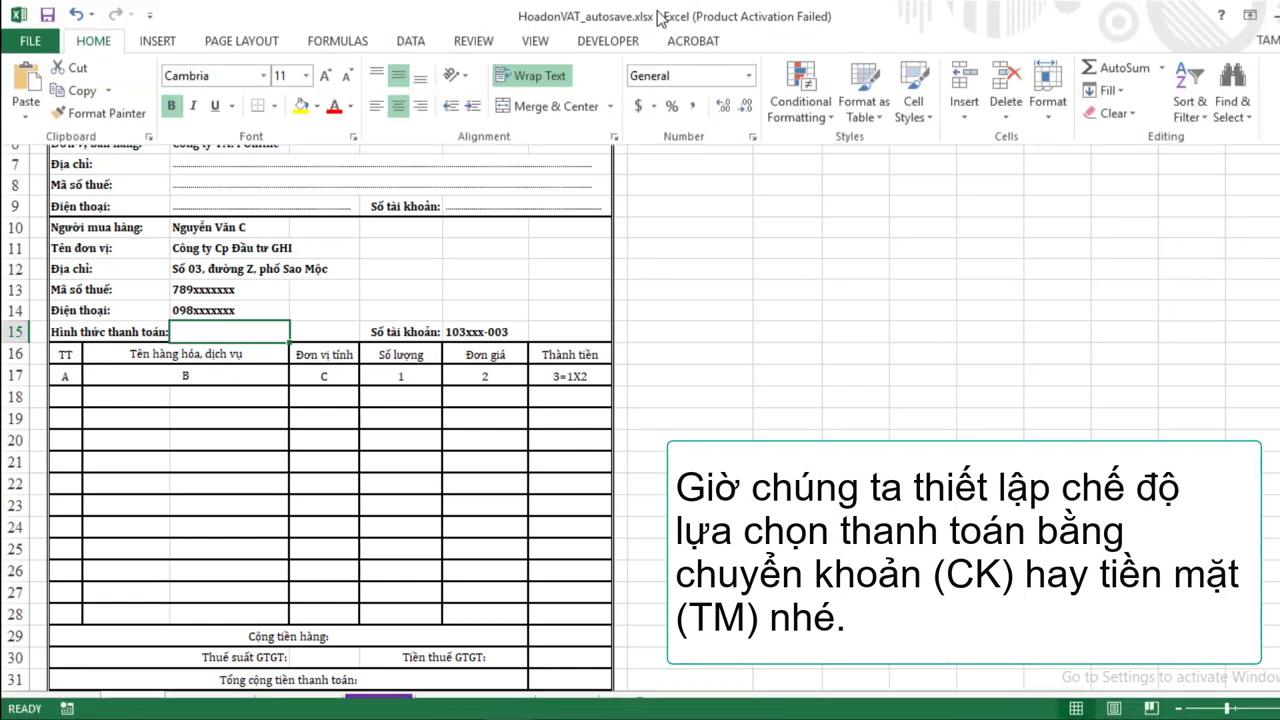
click(411, 41)
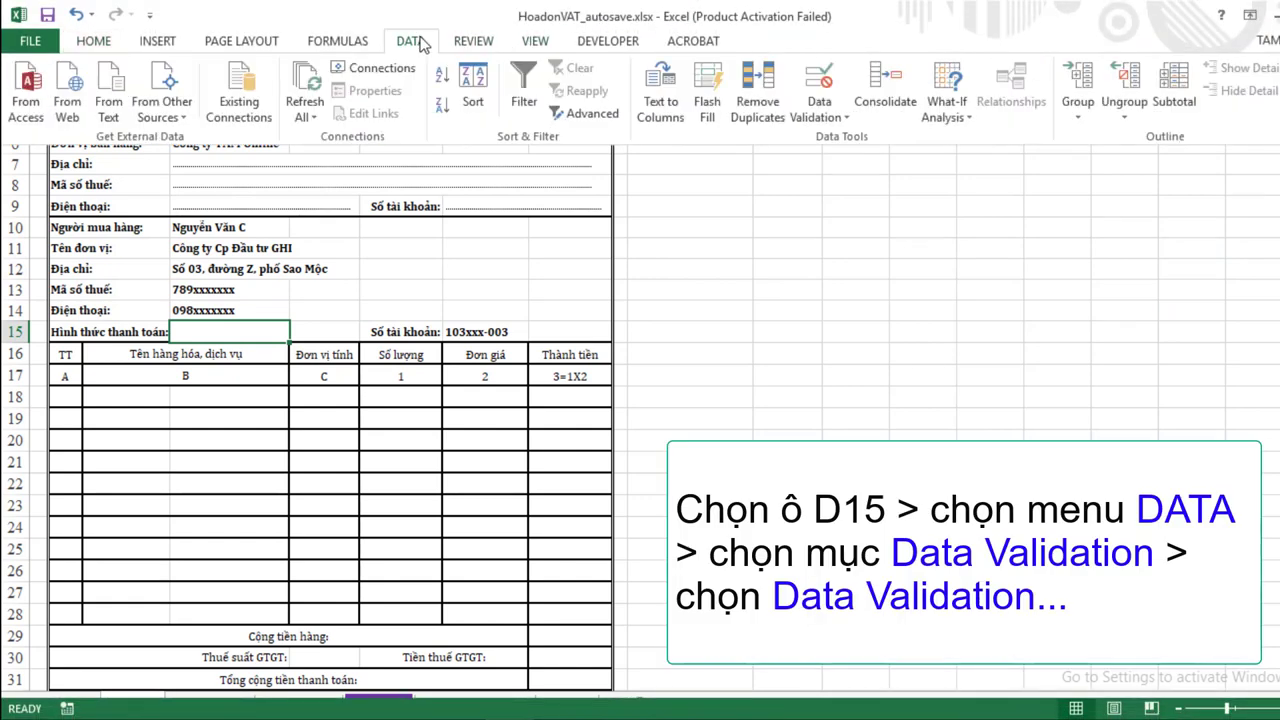
click(848, 117)
click(860, 139)
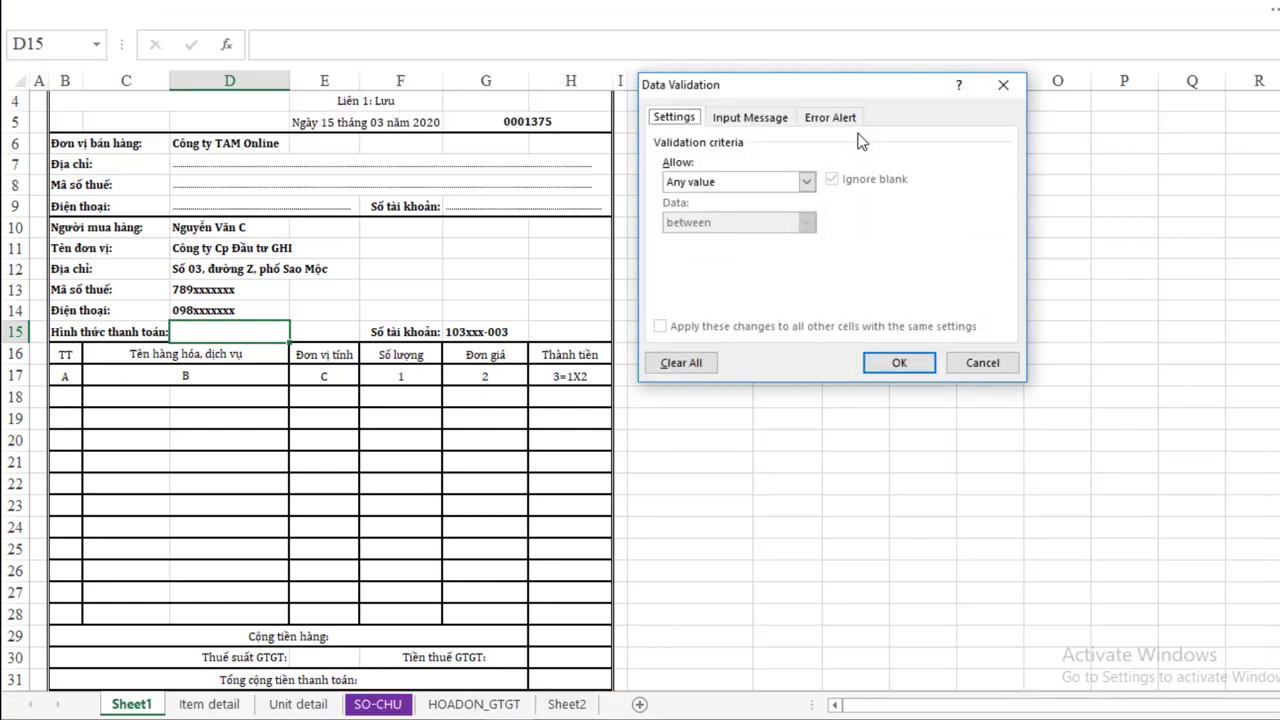
click(807, 182)
click(690, 235)
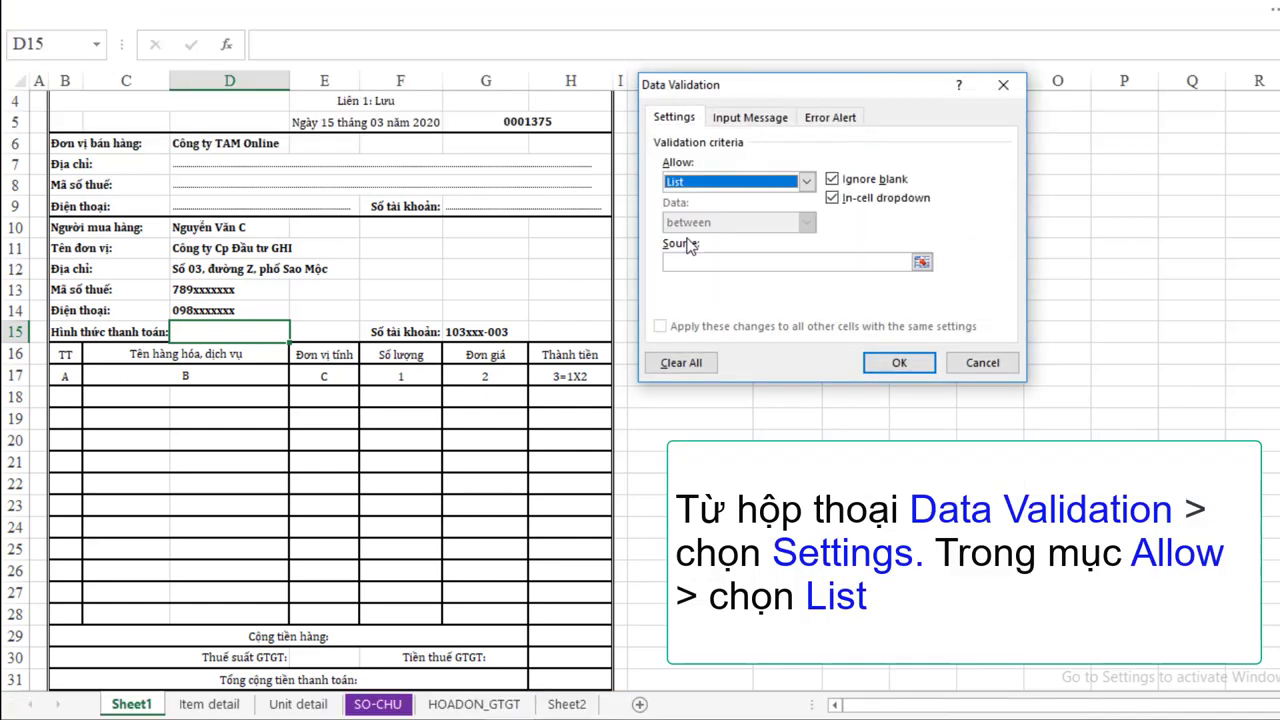
click(699, 260)
text(CK,TM)
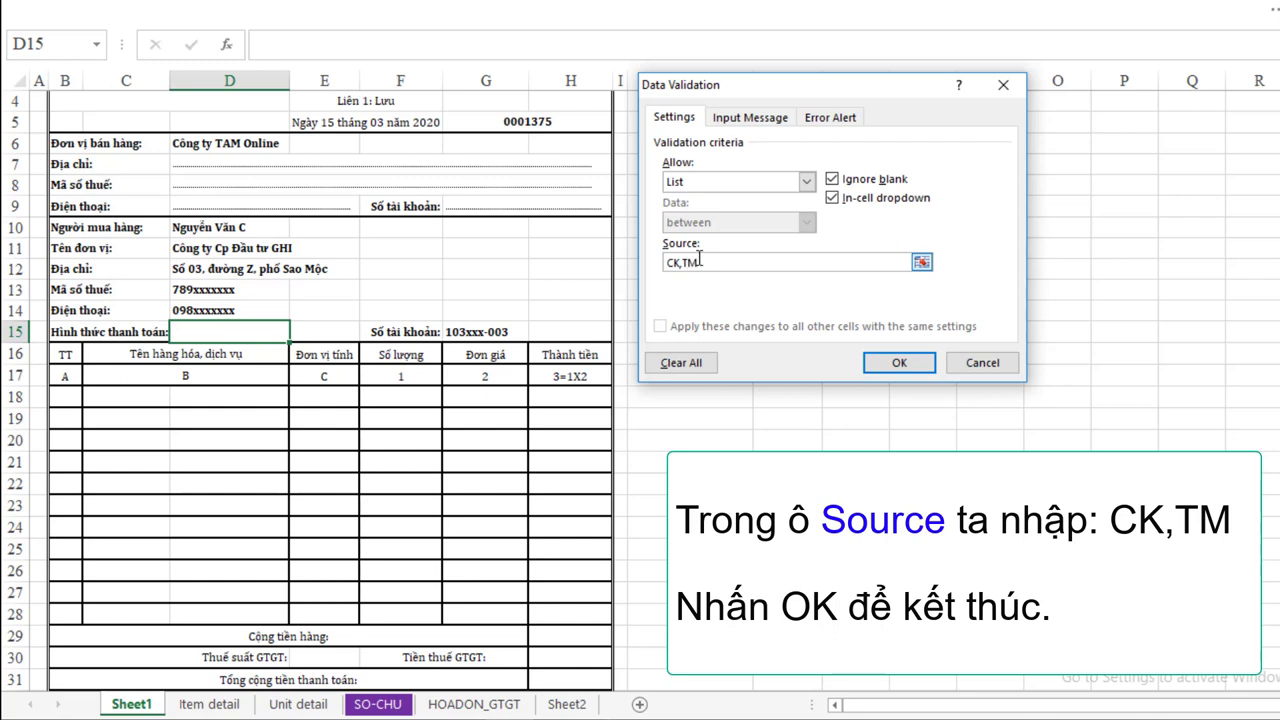
click(899, 362)
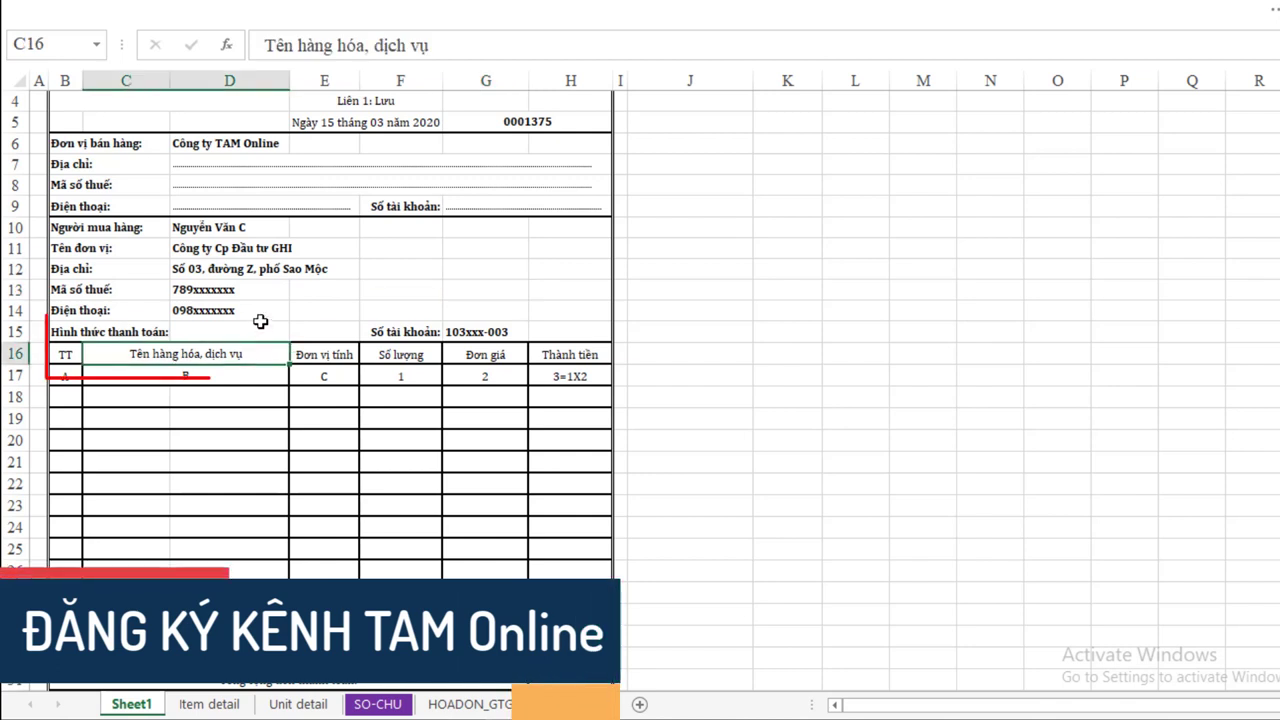
Step: Test D15's dropdown by switching between CK and TM, leaving it on CK
click(298, 332)
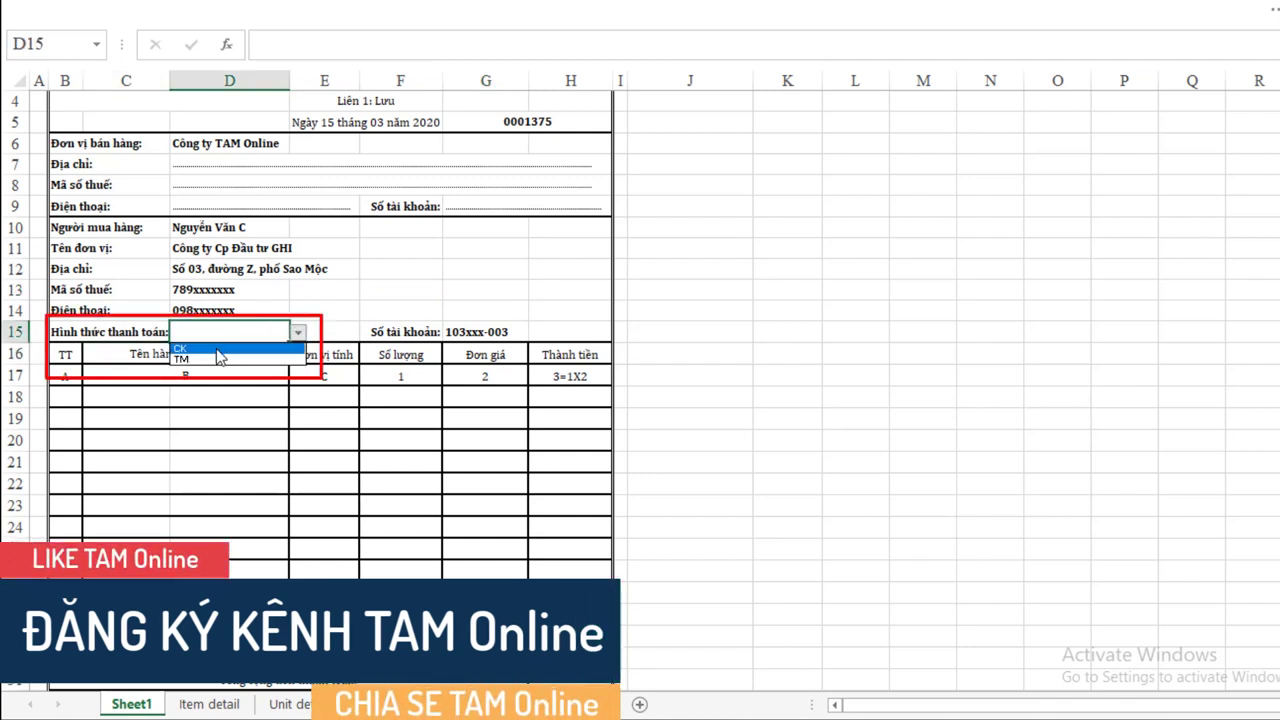
click(207, 347)
click(298, 332)
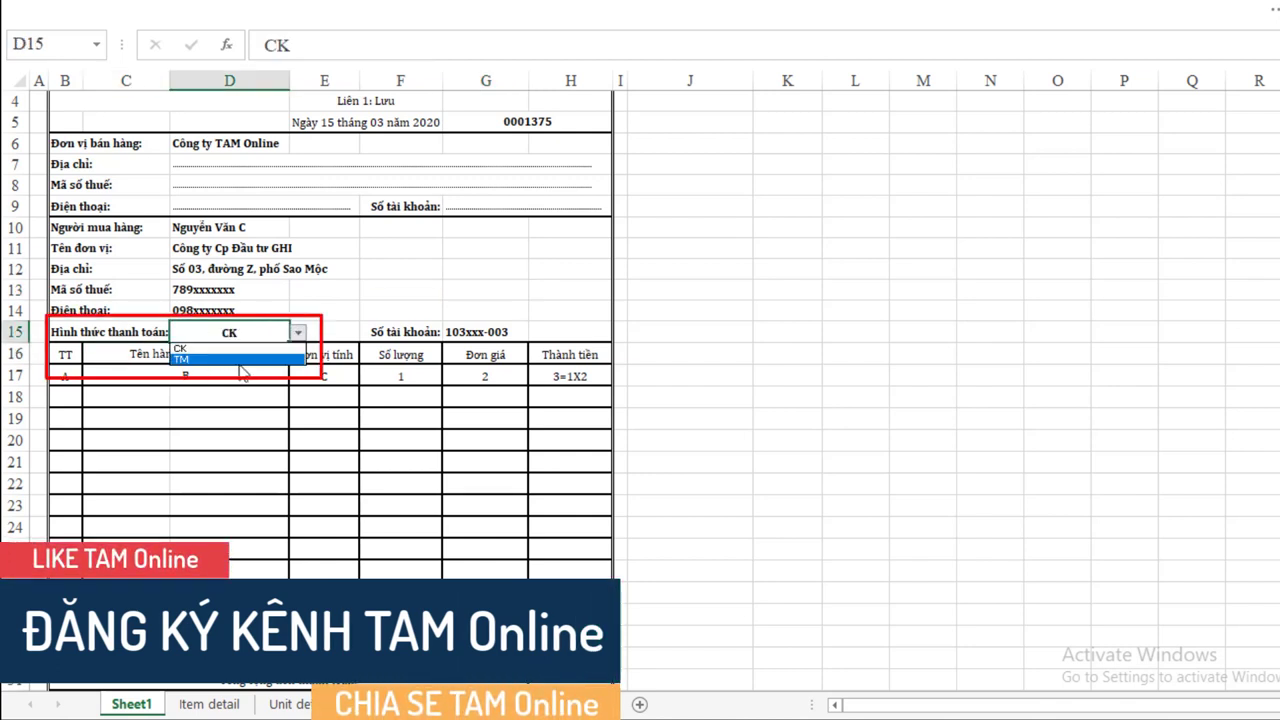
click(238, 360)
click(298, 332)
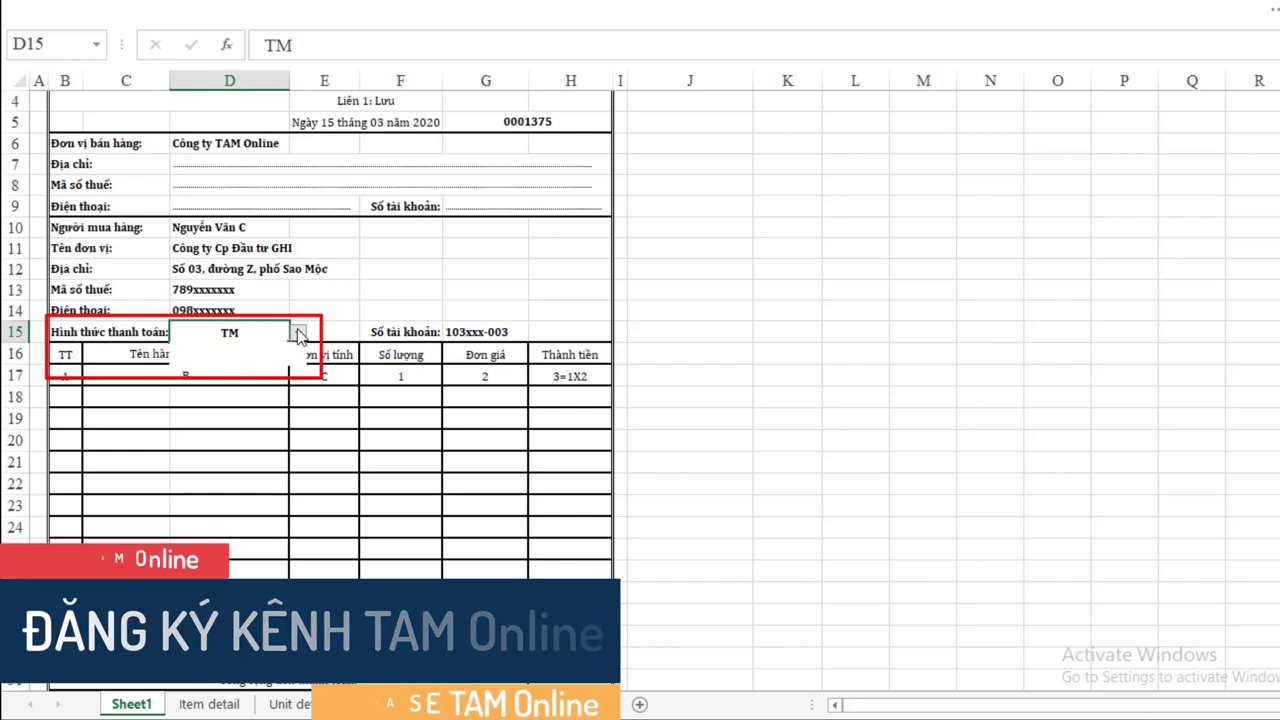
click(229, 348)
click(226, 396)
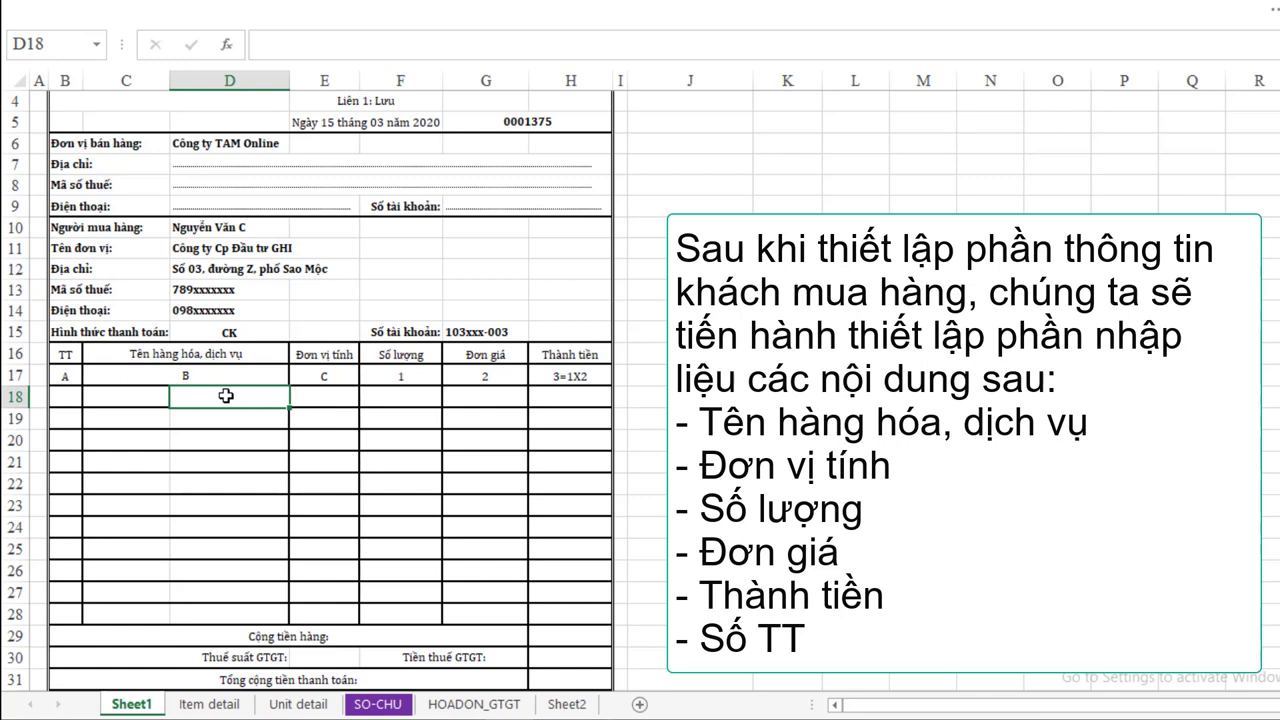
Step: Select the item-name cells starting at C18 on the invoice
click(125, 400)
click(135, 436)
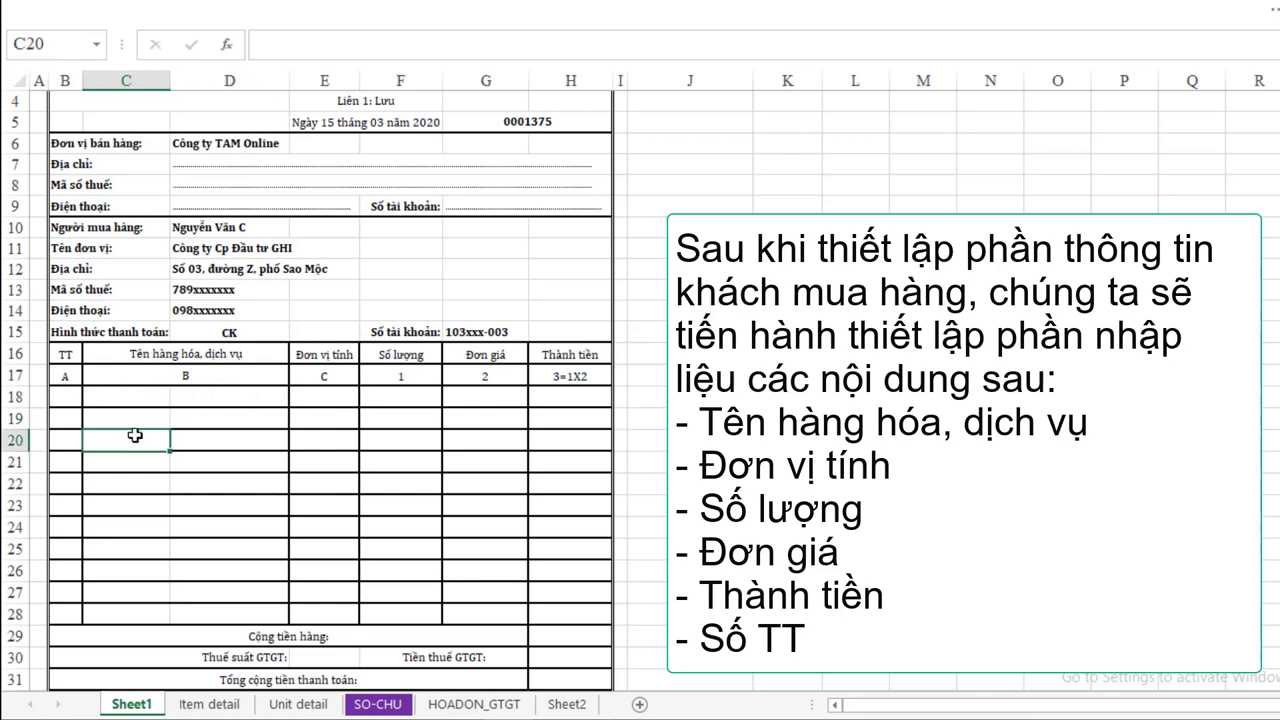
click(143, 462)
click(141, 397)
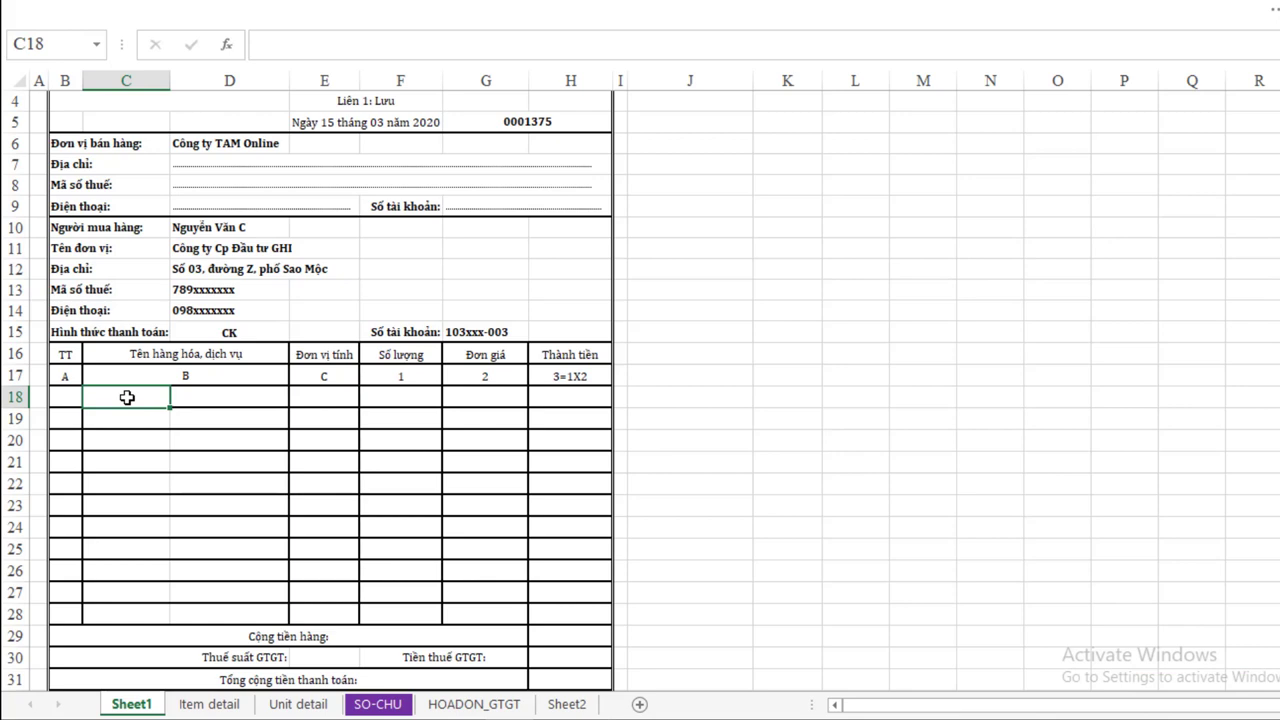
Step: On Item detail, select product names B3:B13, units C3:C13 and prices D3:D13
click(212, 704)
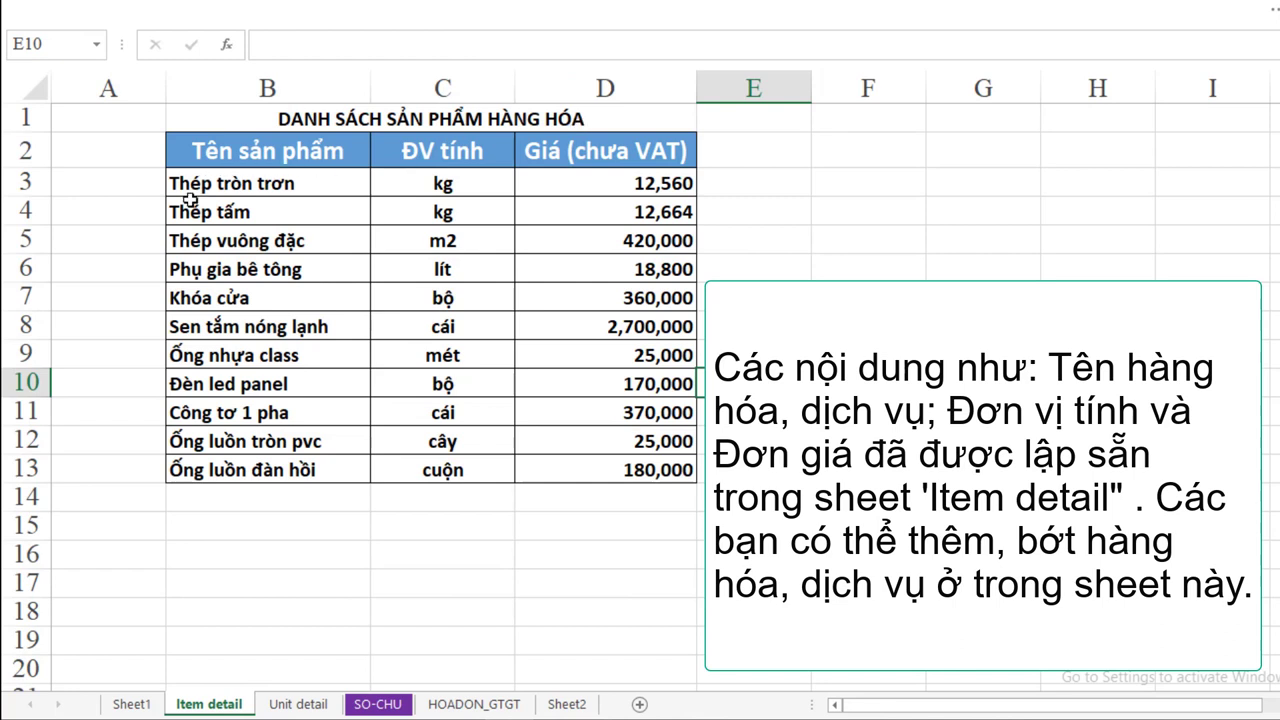
drag(215, 184, 222, 465)
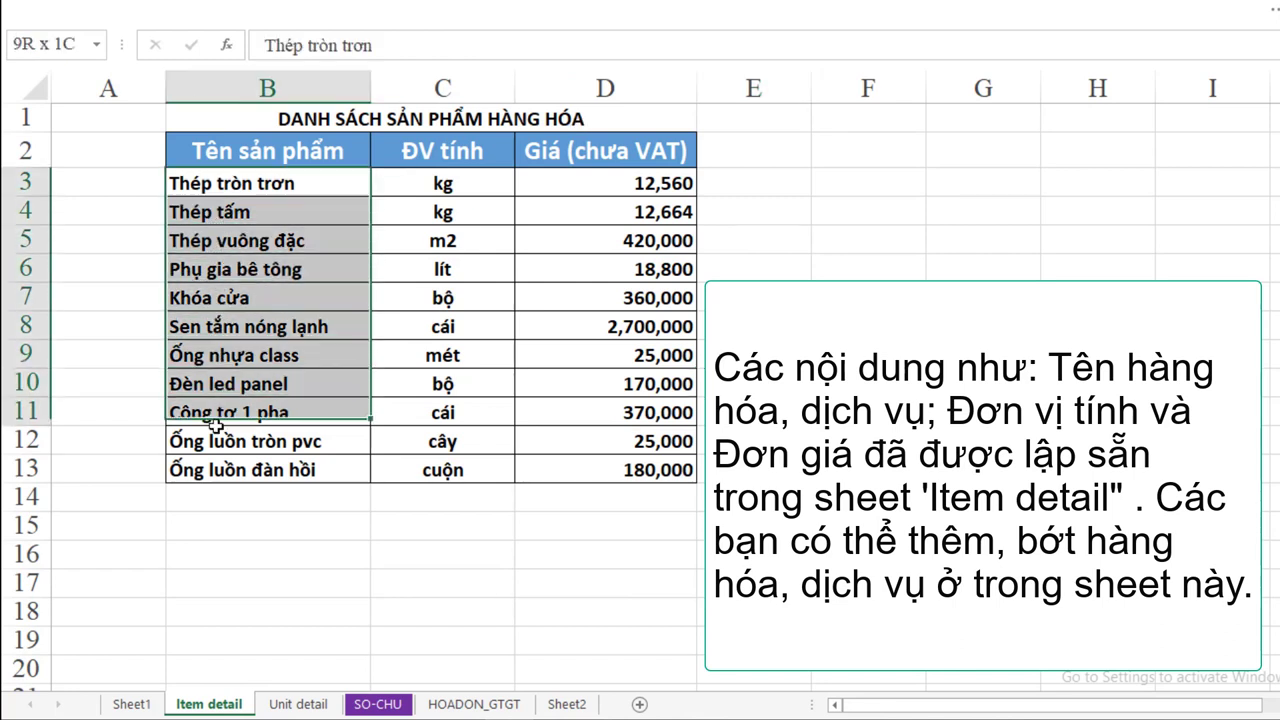
click(343, 559)
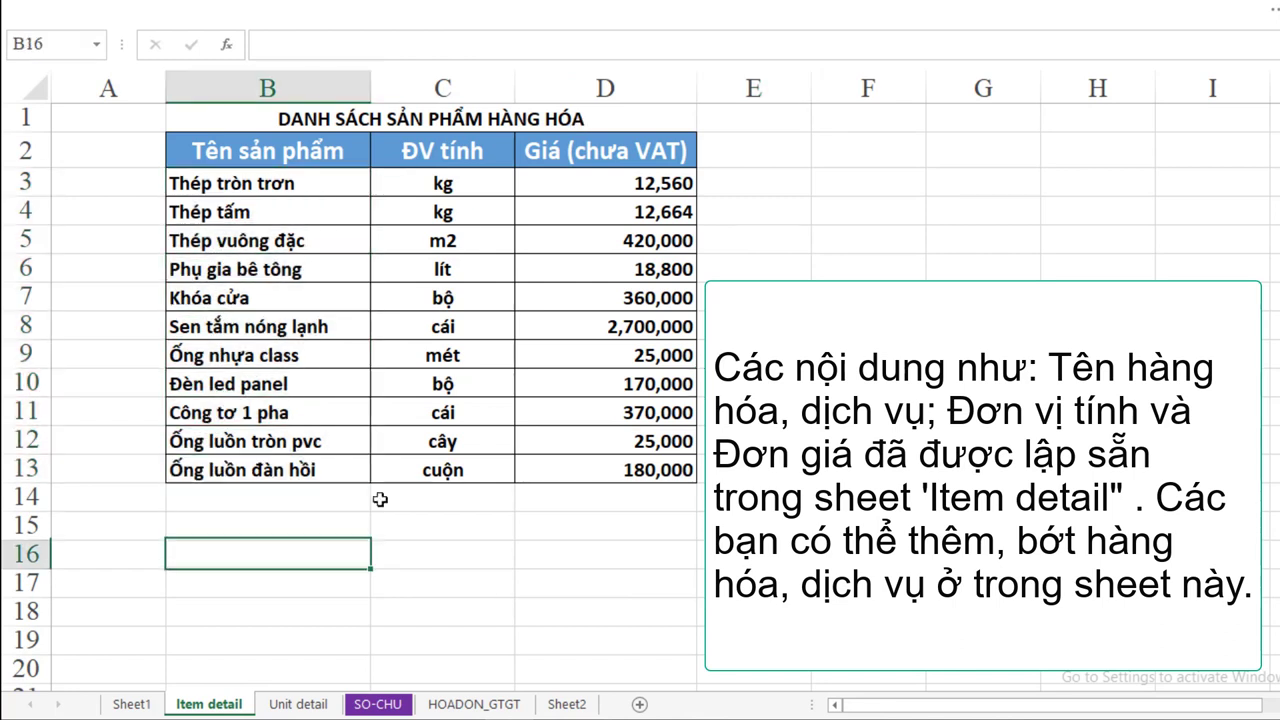
click(485, 190)
drag(485, 190, 486, 468)
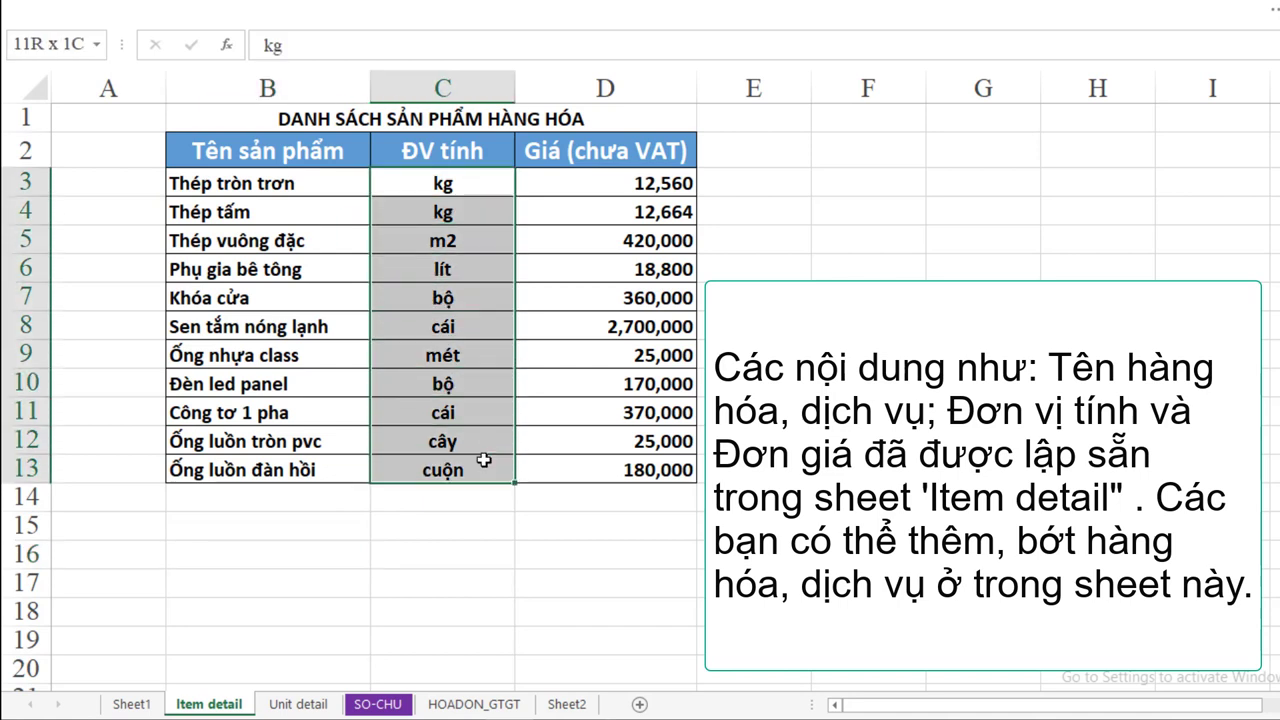
click(605, 377)
drag(660, 186, 663, 471)
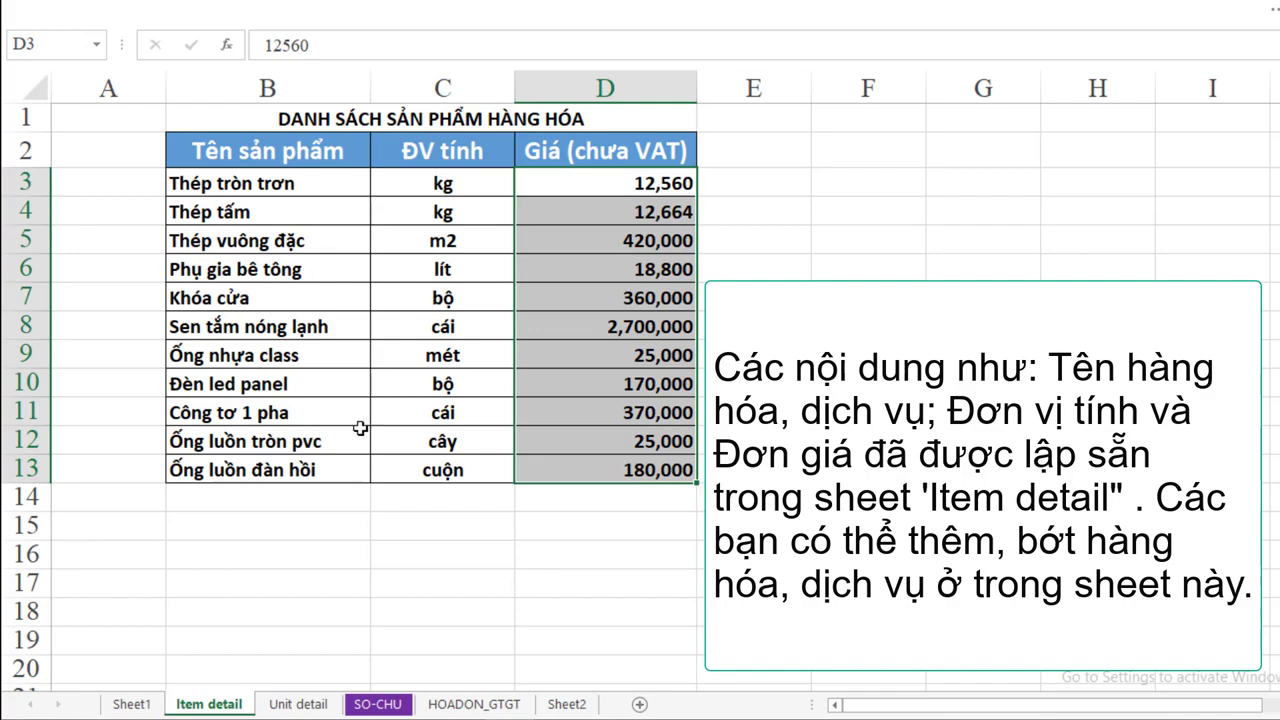
Step: Back on Sheet1, select the item-name cells C18:C28
click(128, 704)
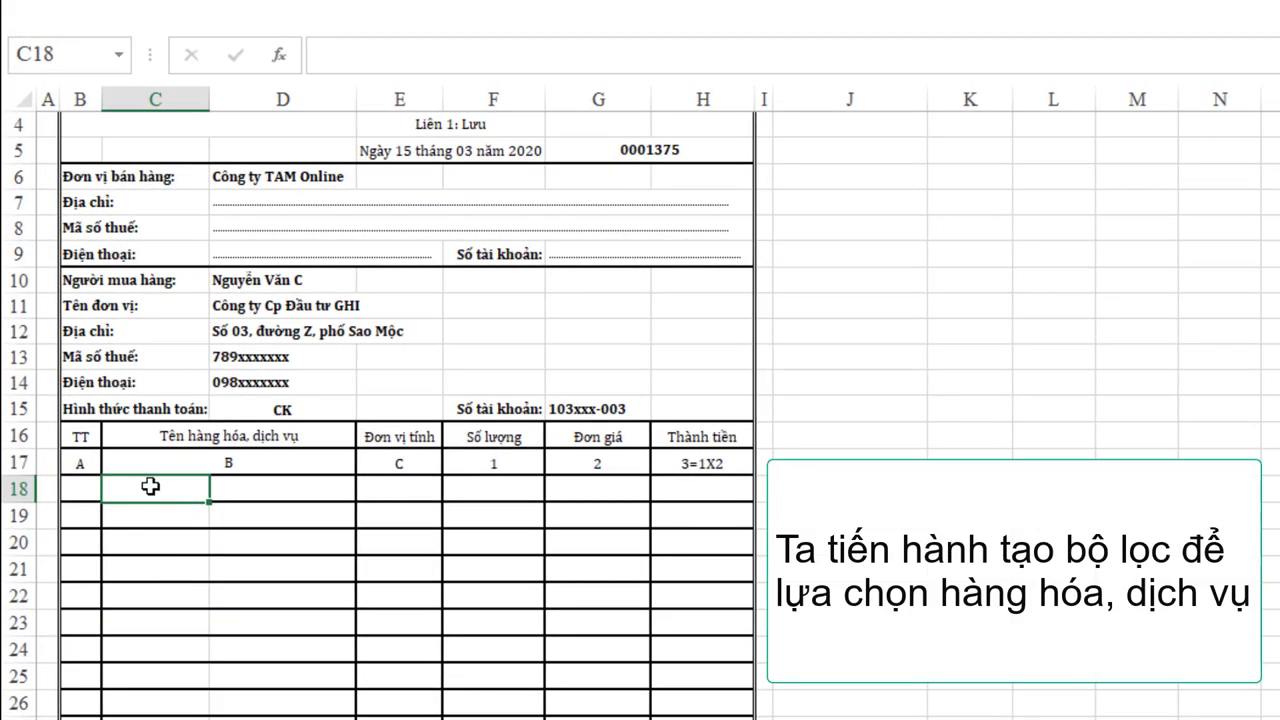
drag(150, 487, 330, 716)
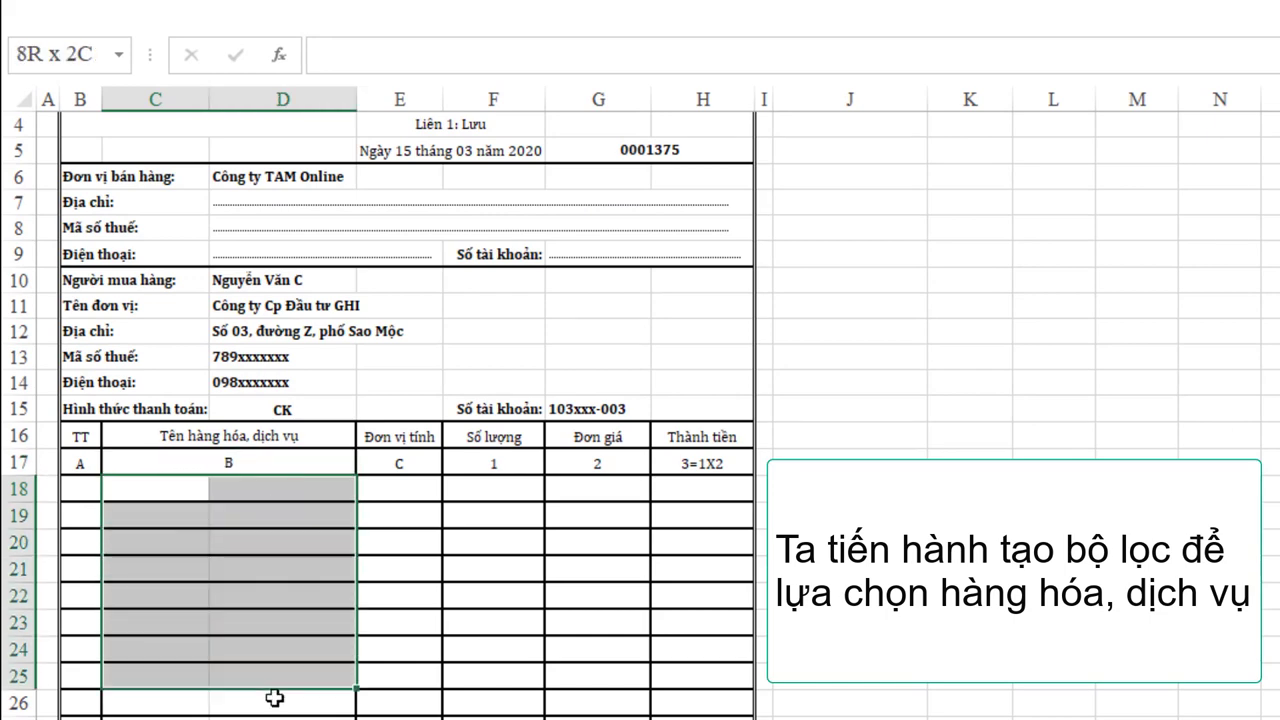
drag(150, 488, 154, 571)
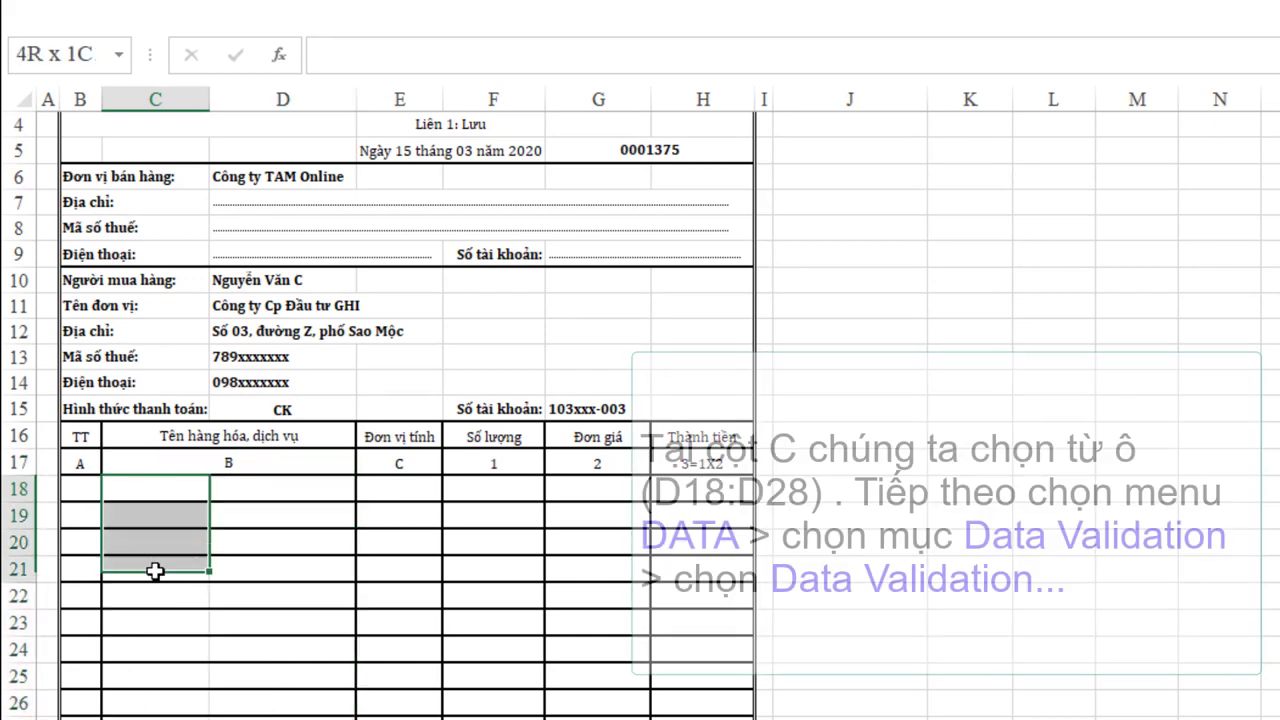
click(152, 514)
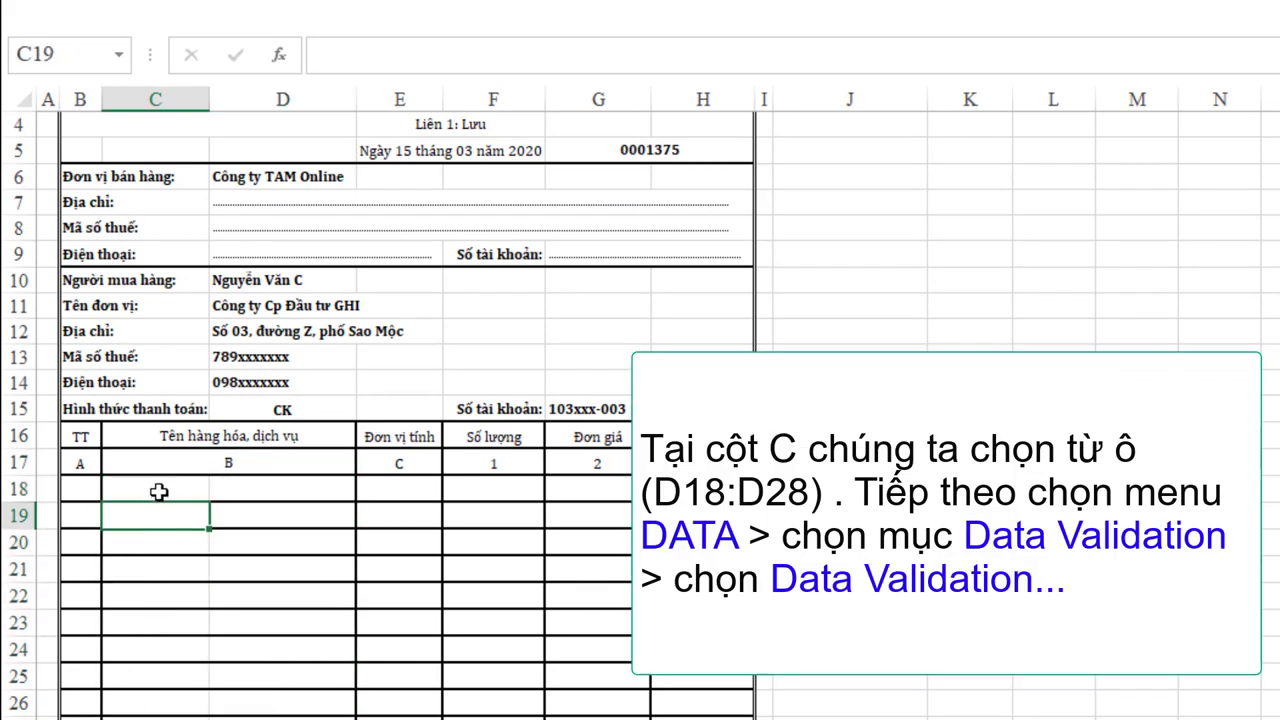
drag(158, 489, 156, 719)
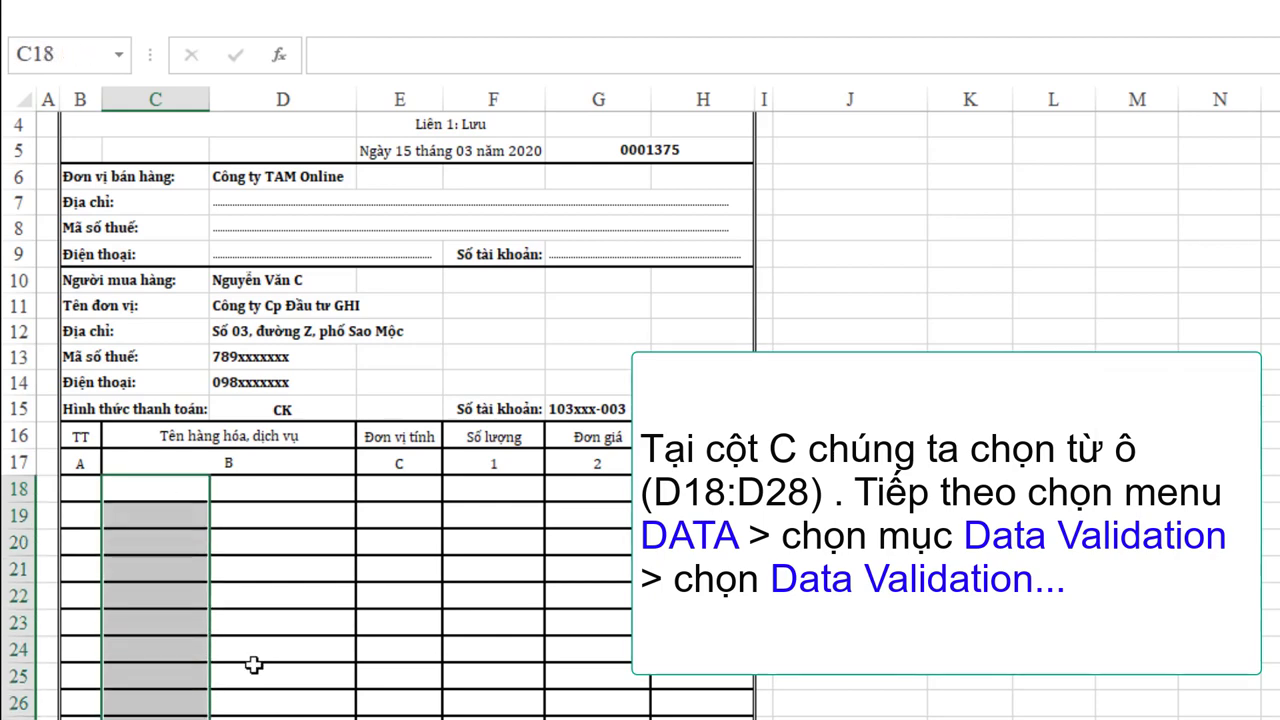
Step: Add List validation with source ='Item detail'!$B$3:$B$13, then try C18's product dropdown
click(451, 52)
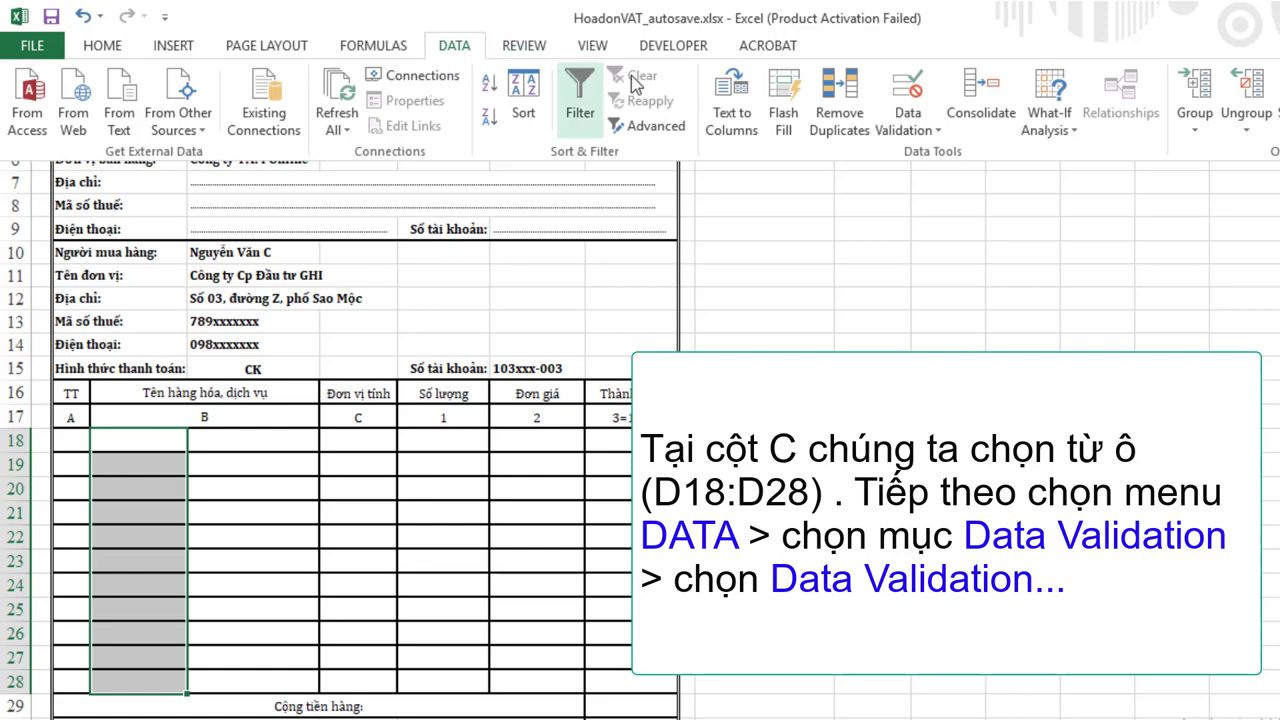
click(937, 130)
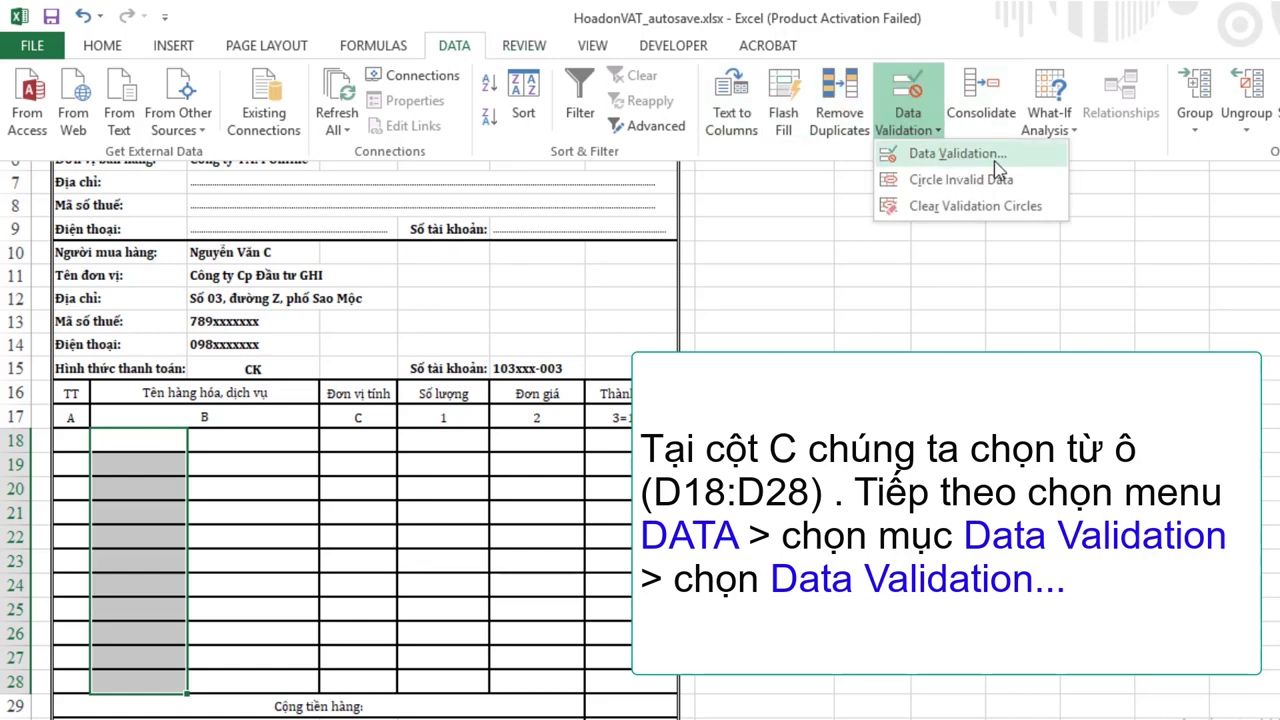
click(1022, 160)
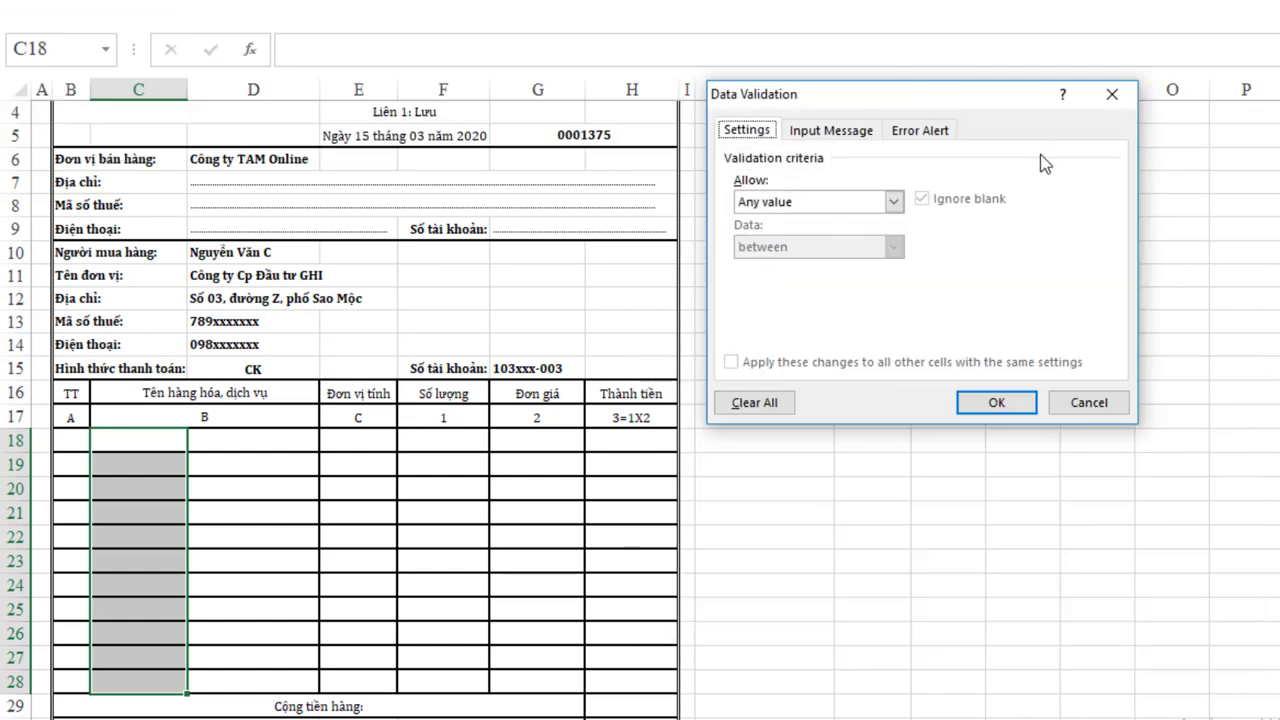
click(894, 201)
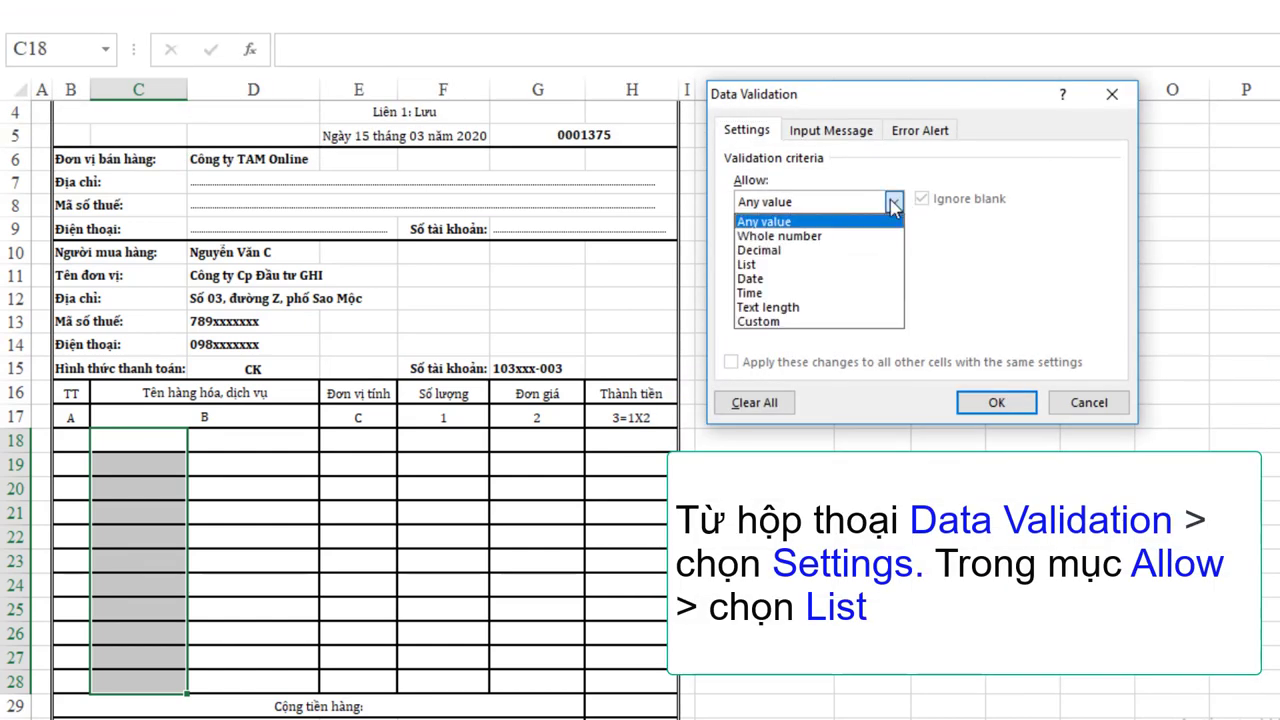
click(775, 265)
click(790, 288)
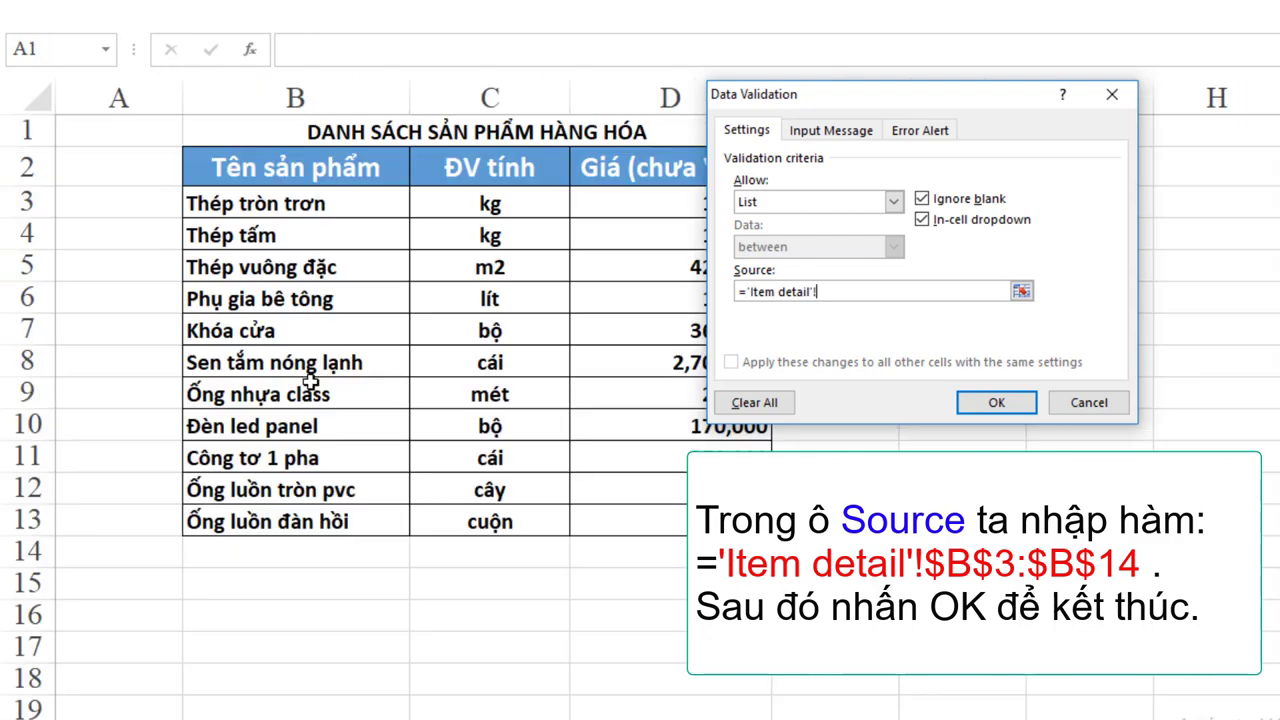
click(272, 203)
drag(272, 203, 280, 511)
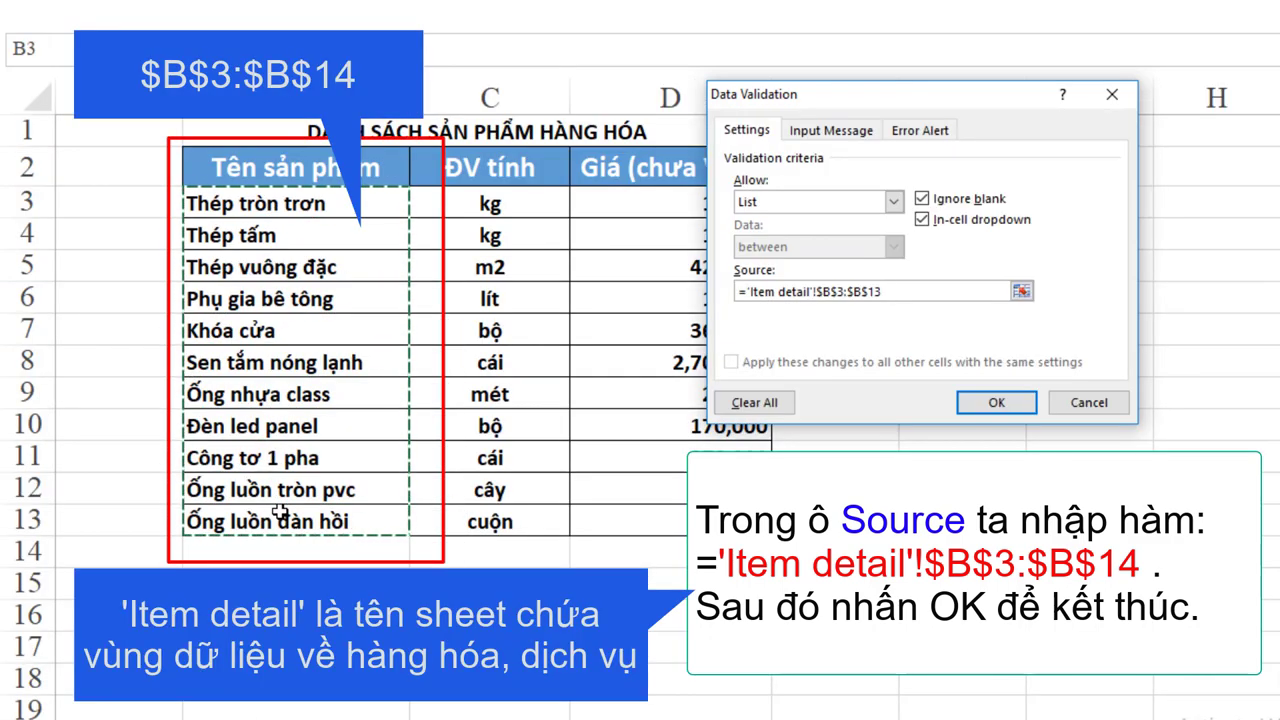
click(993, 403)
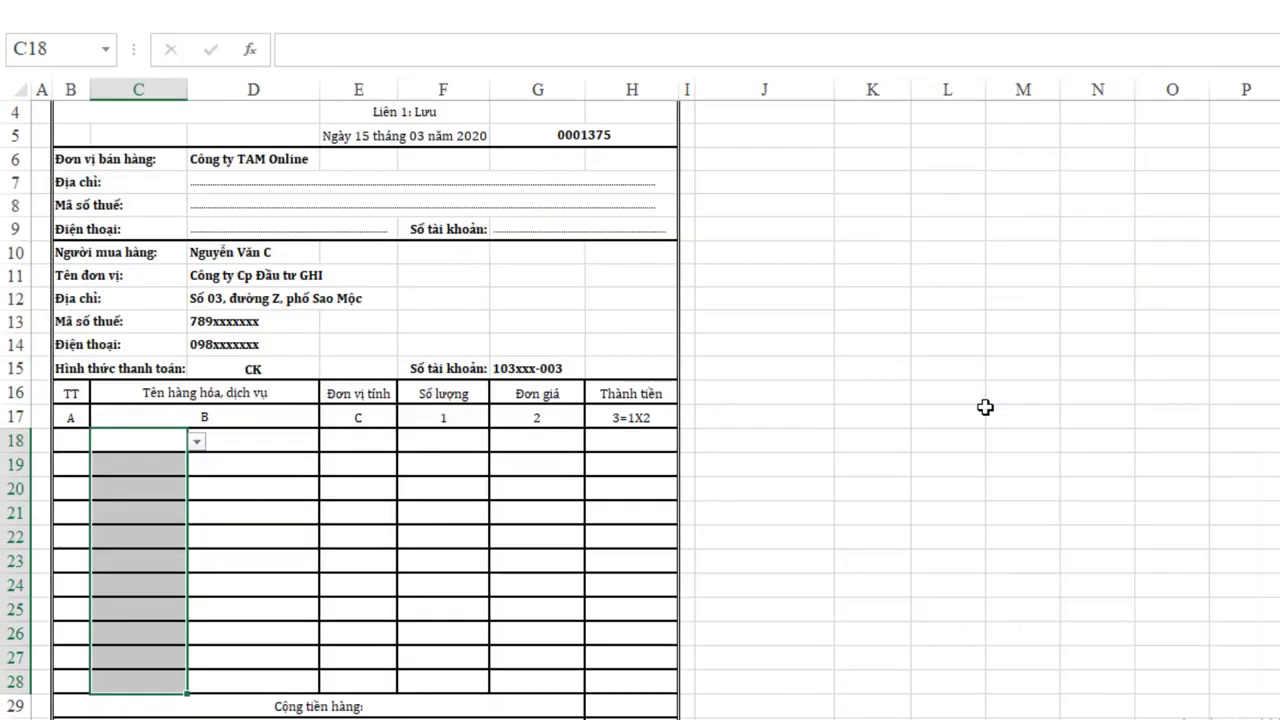
click(182, 441)
click(197, 441)
Step: Fill C18 with Thép vuông đặc and C23 with Ống nhựa class from the dropdowns
click(145, 485)
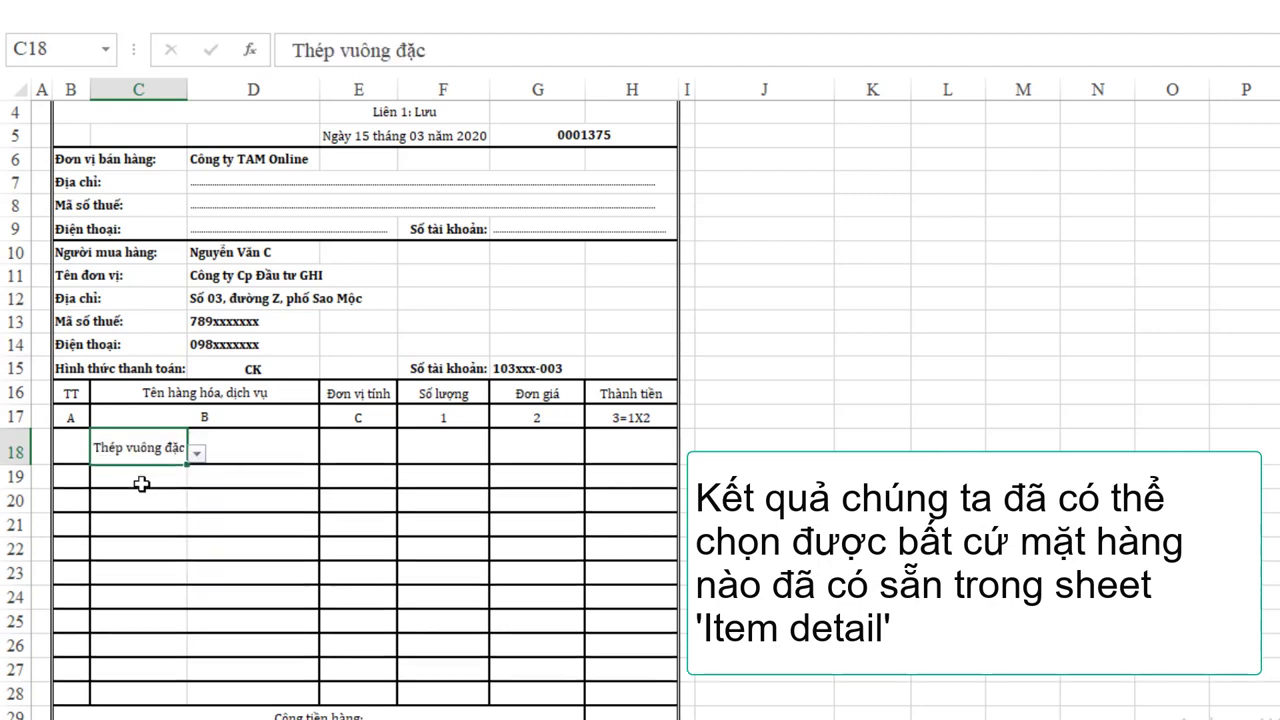
click(205, 479)
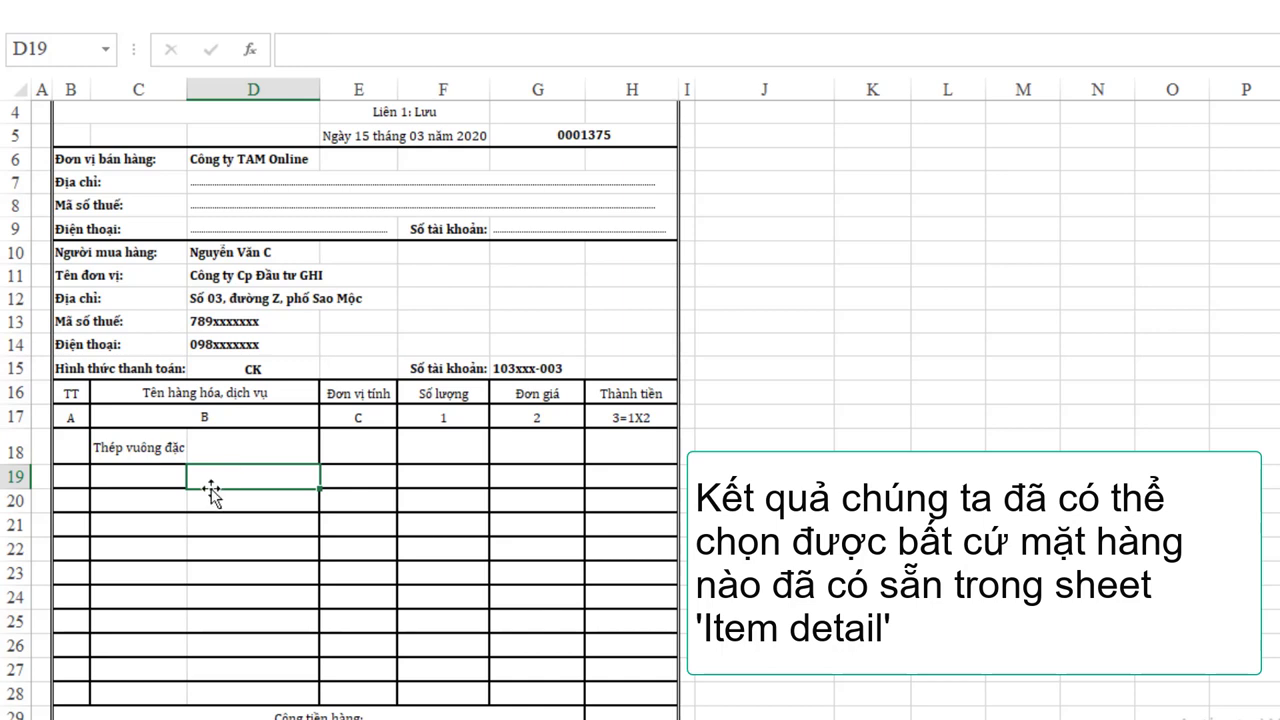
click(129, 568)
click(199, 574)
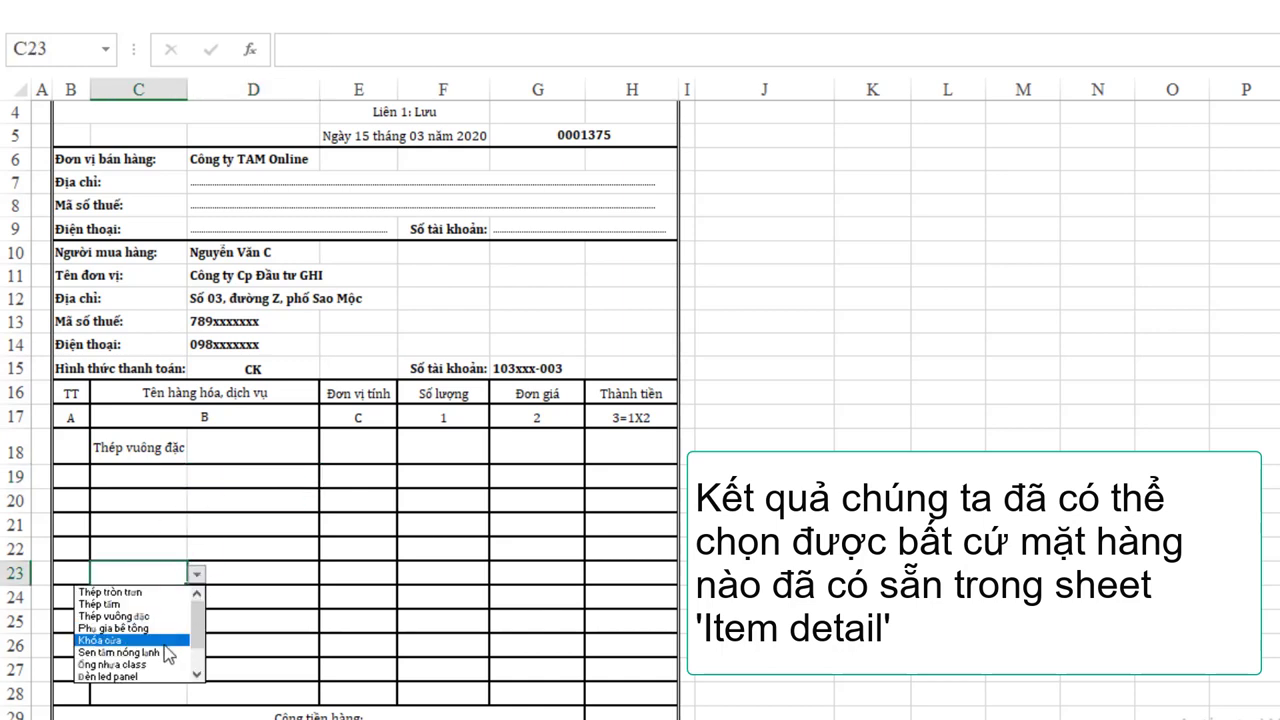
click(151, 663)
click(148, 663)
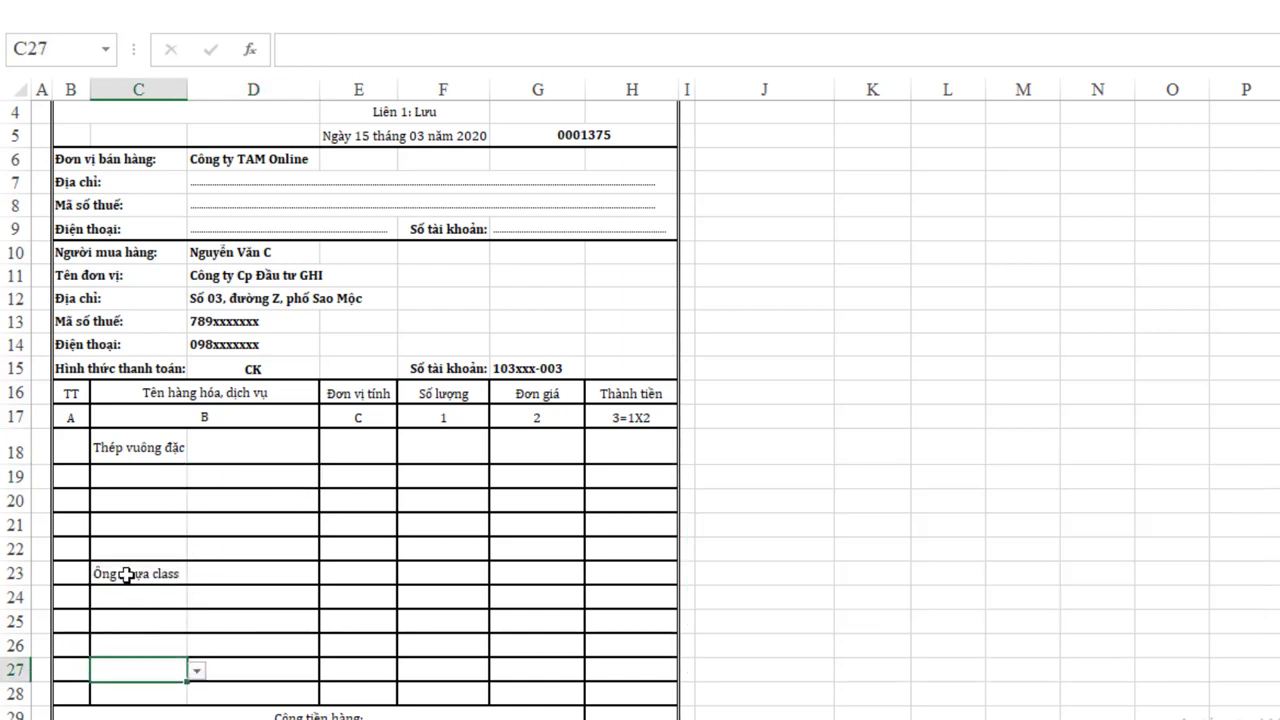
Step: Choose Sen tắm nóng lạnh as the second item in C19
click(136, 484)
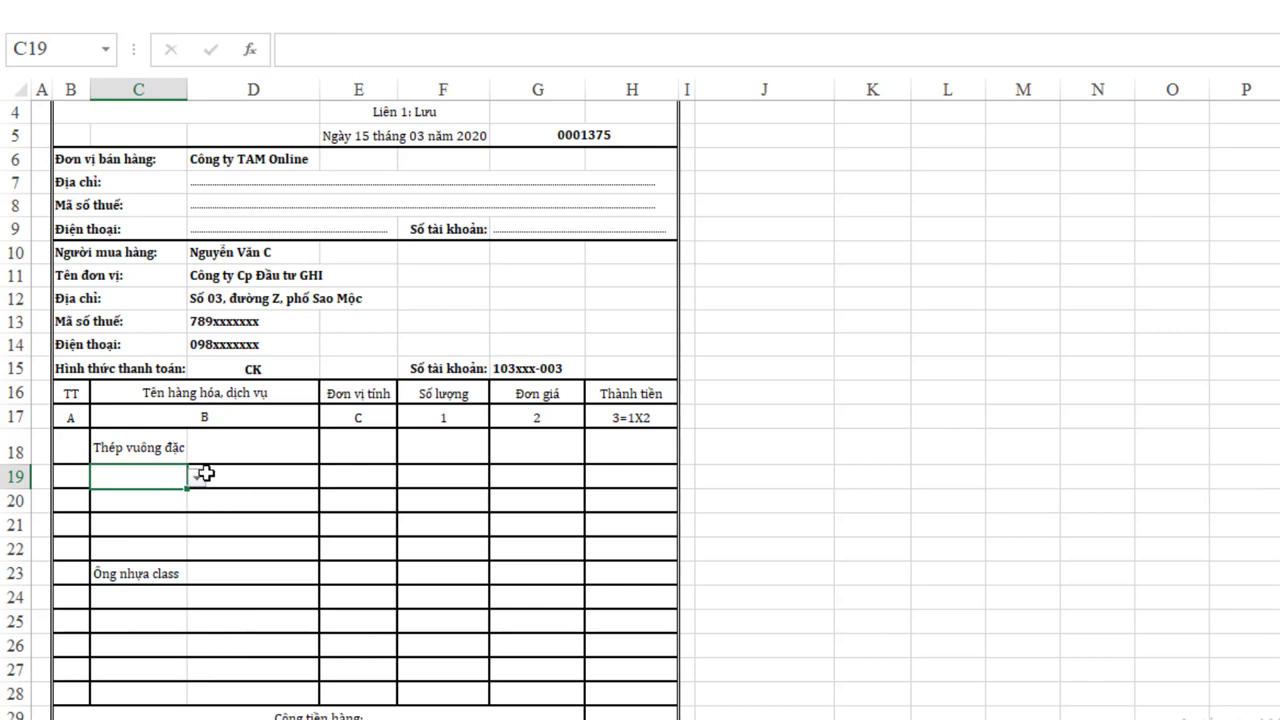
click(197, 478)
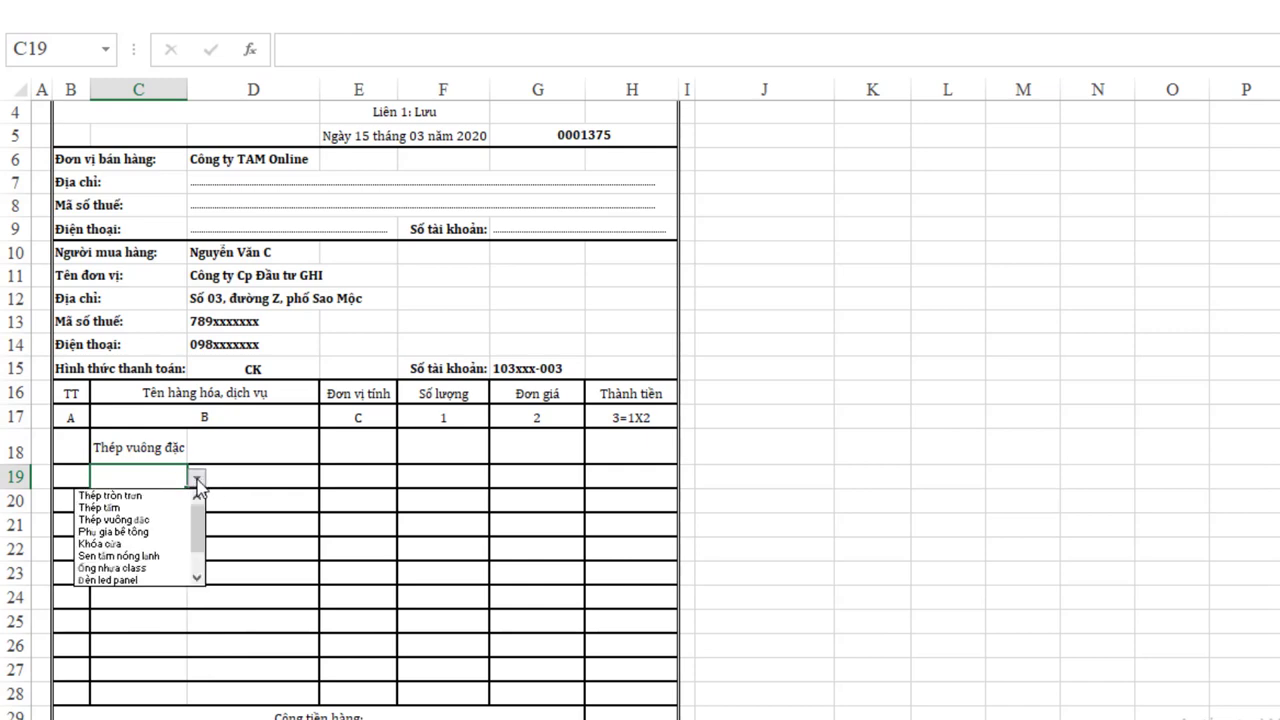
click(127, 555)
click(212, 545)
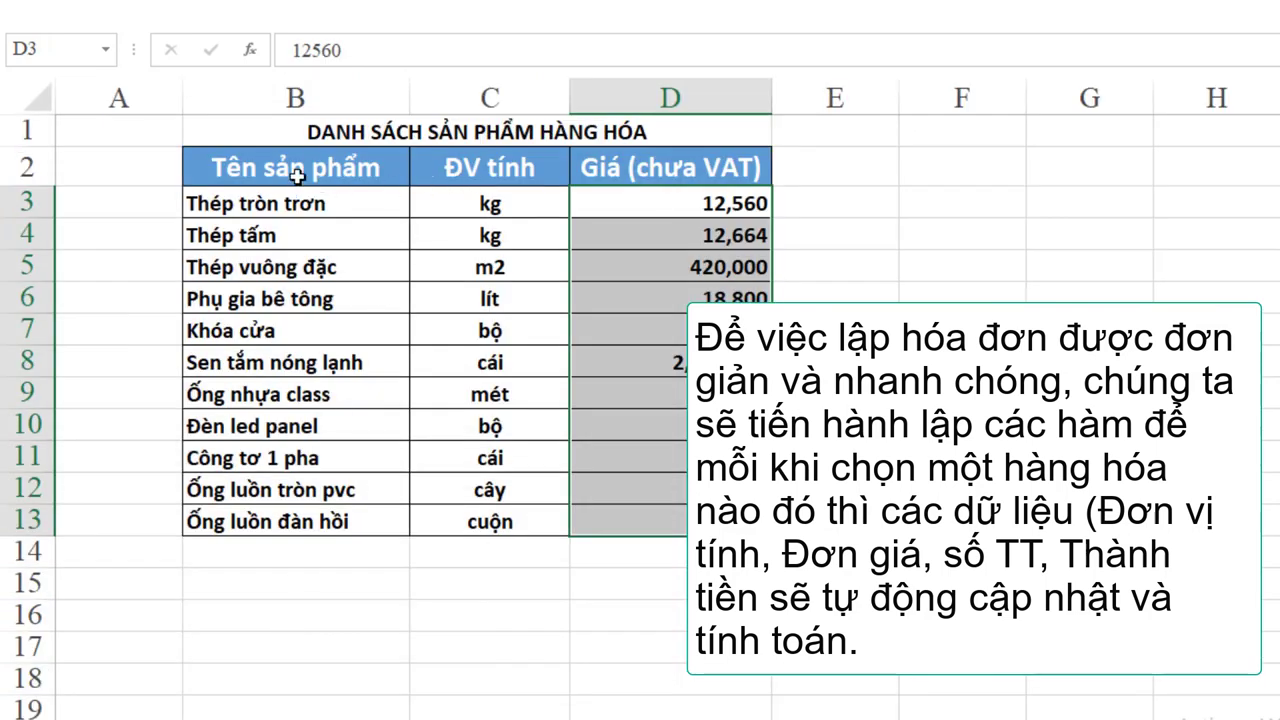
Step: After checking the Item detail headers, start E18's formula as =IFERROR(VLOOKUP(C18,
drag(298, 177, 429, 166)
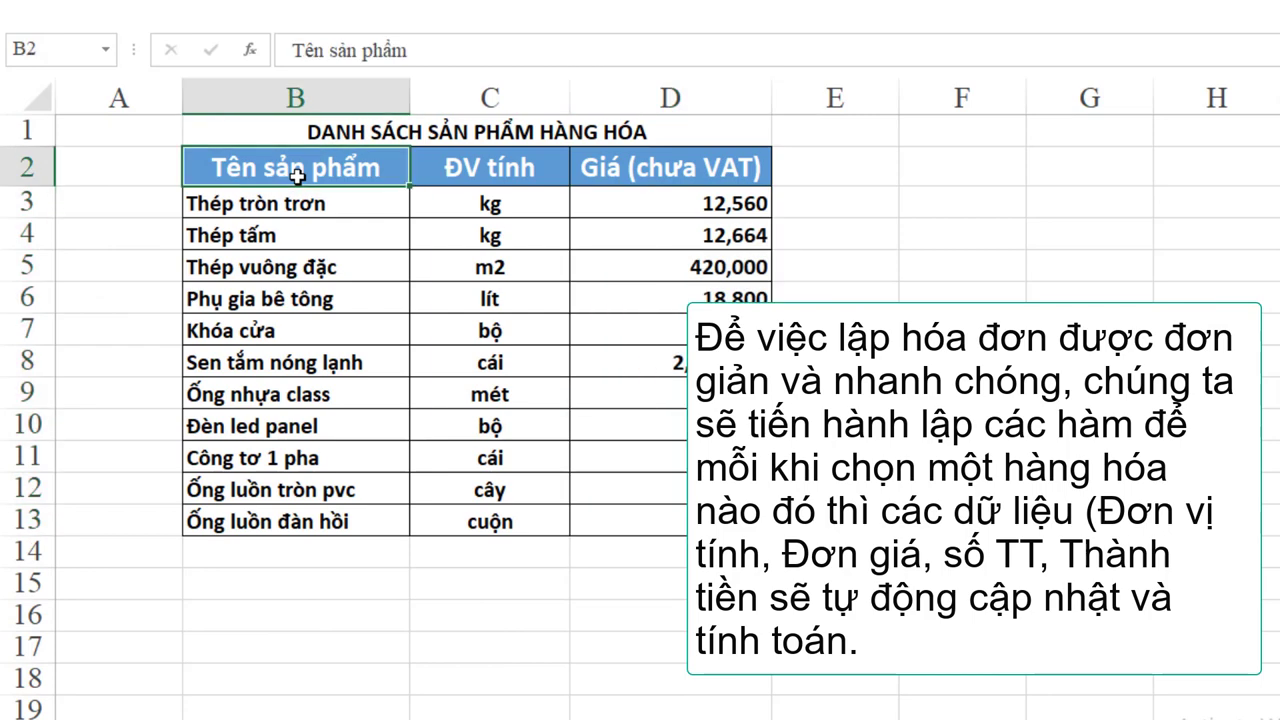
click(403, 167)
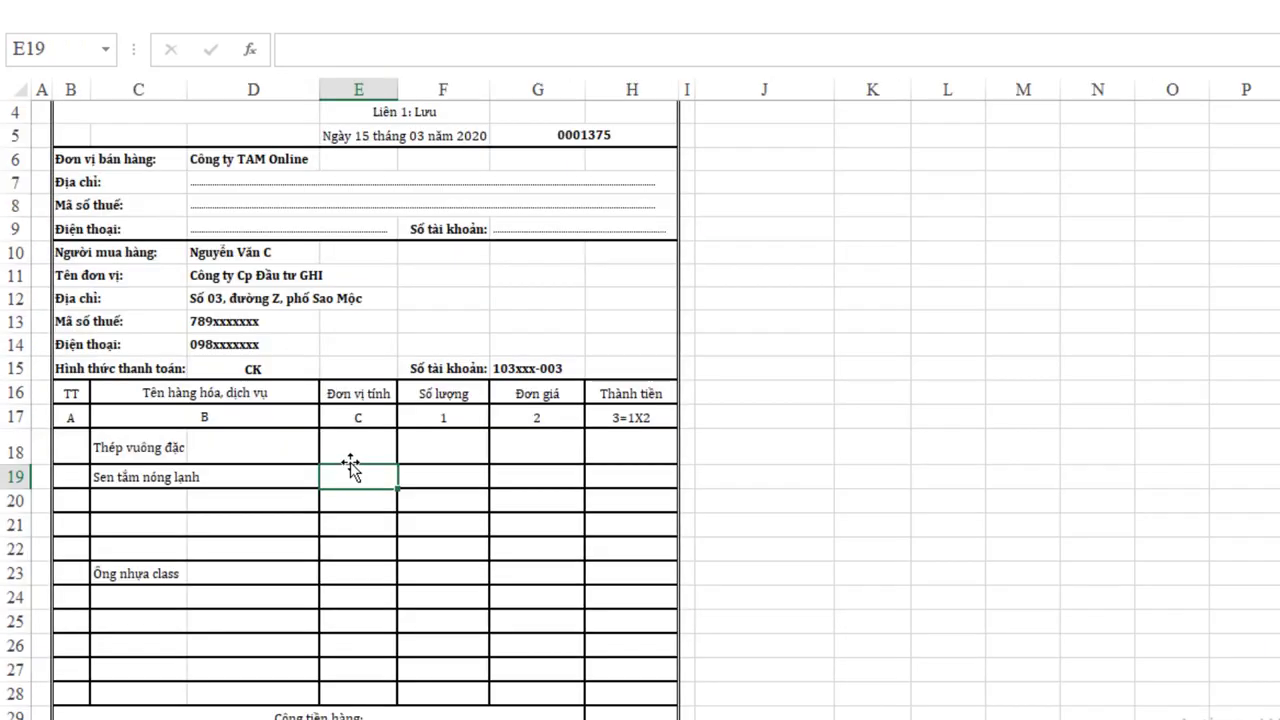
click(356, 448)
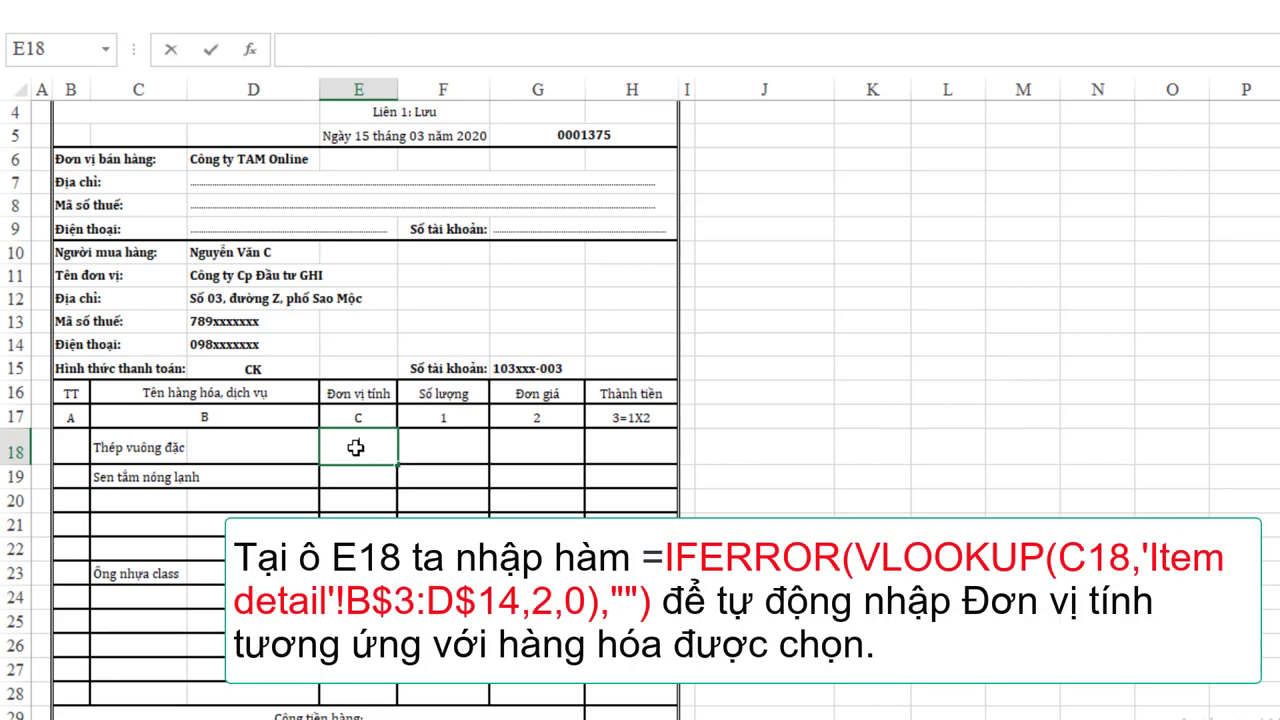
text(=Iff)
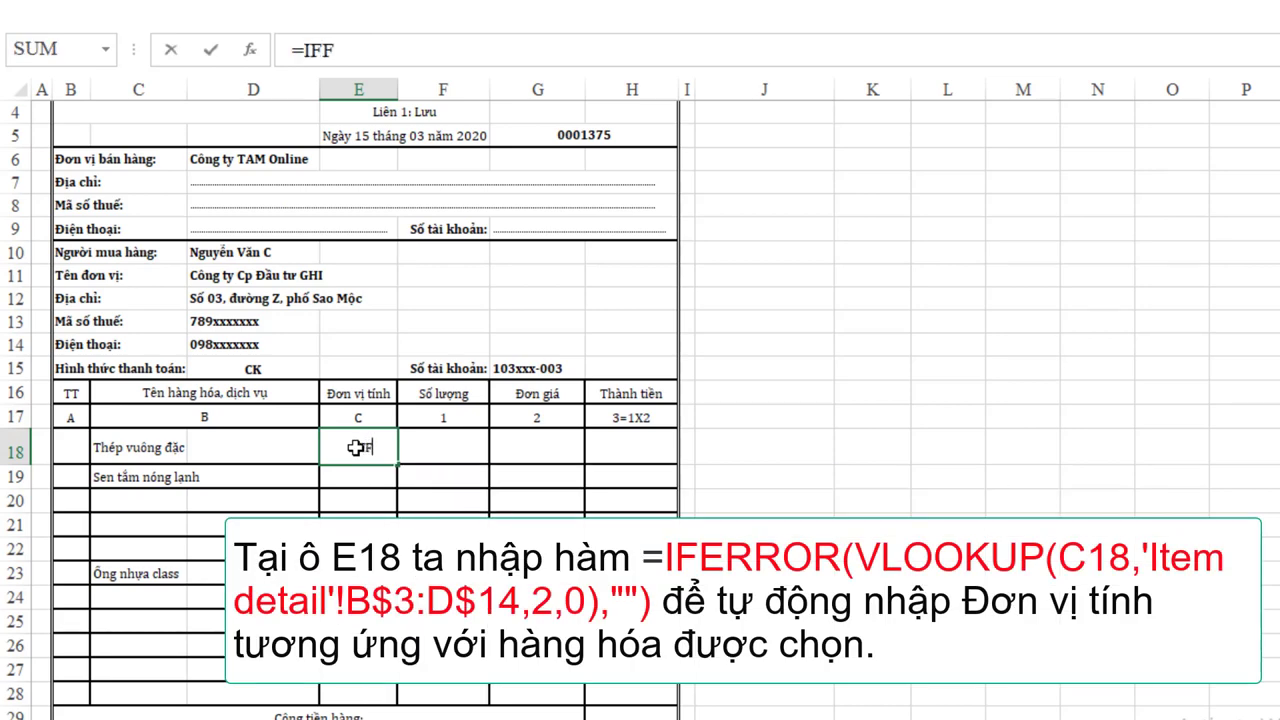
key(BackSpace)
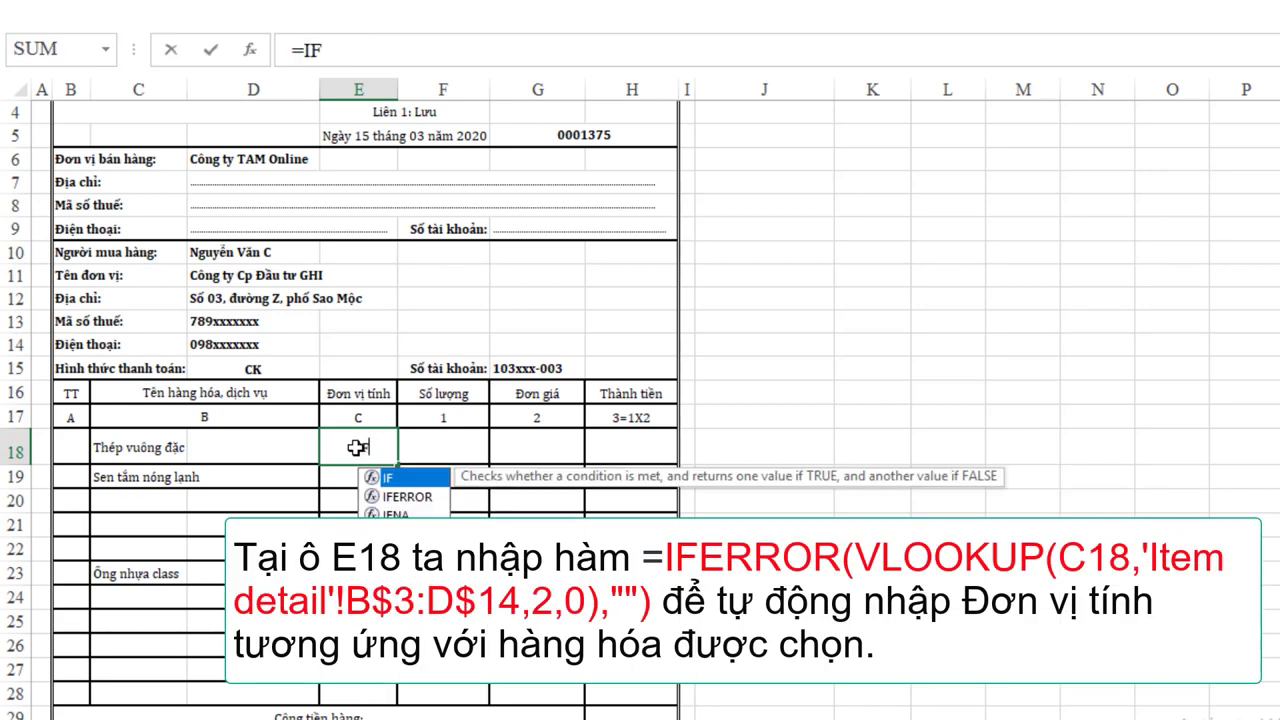
text(E)
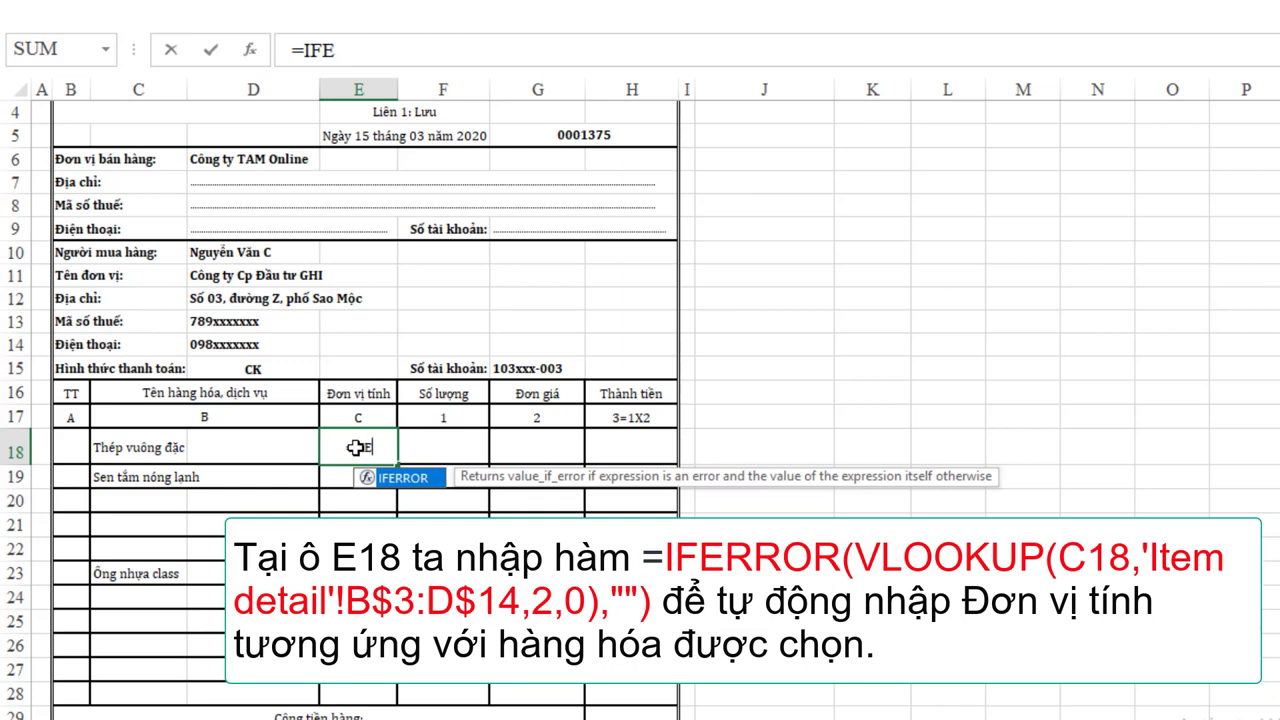
text(RROR)
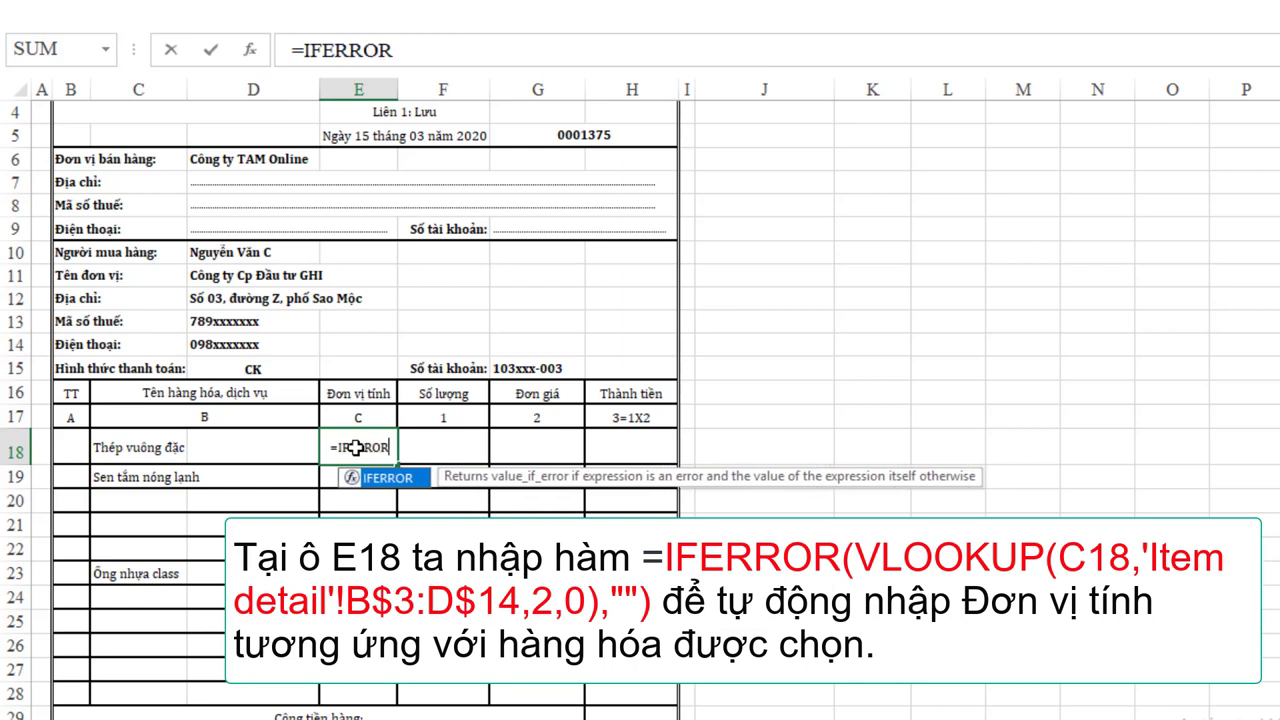
text(()
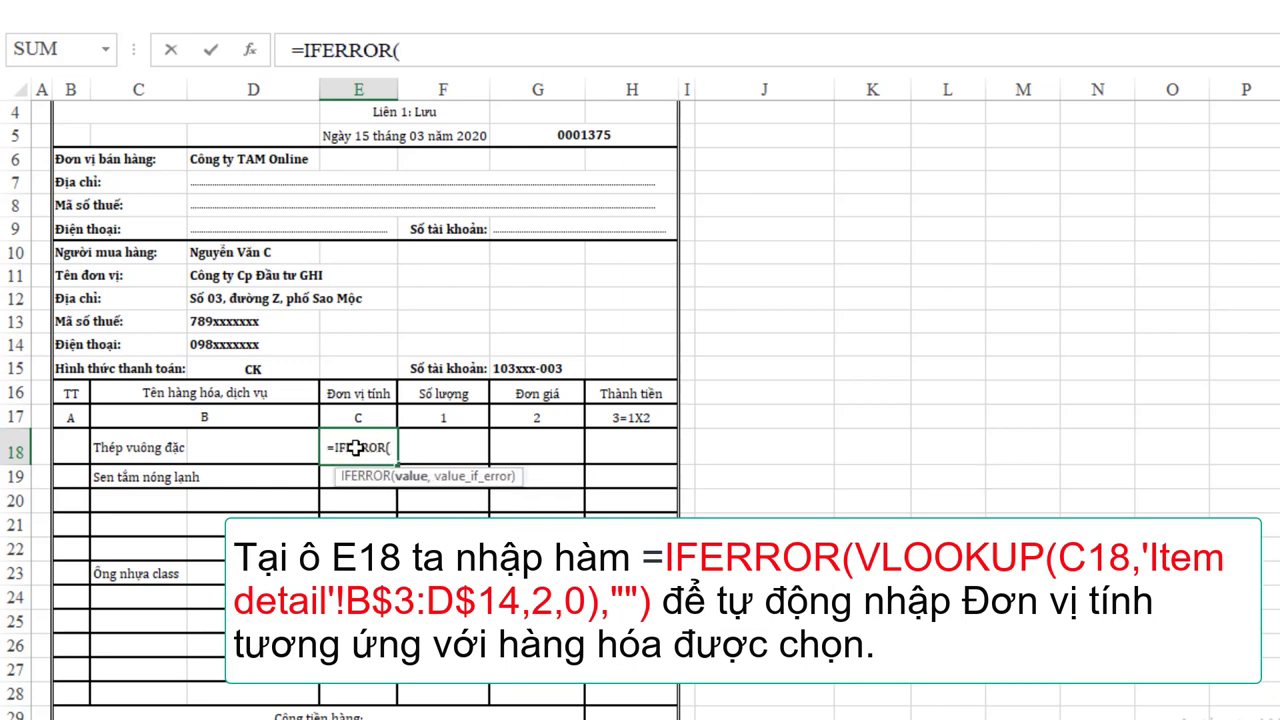
text(VLOO)
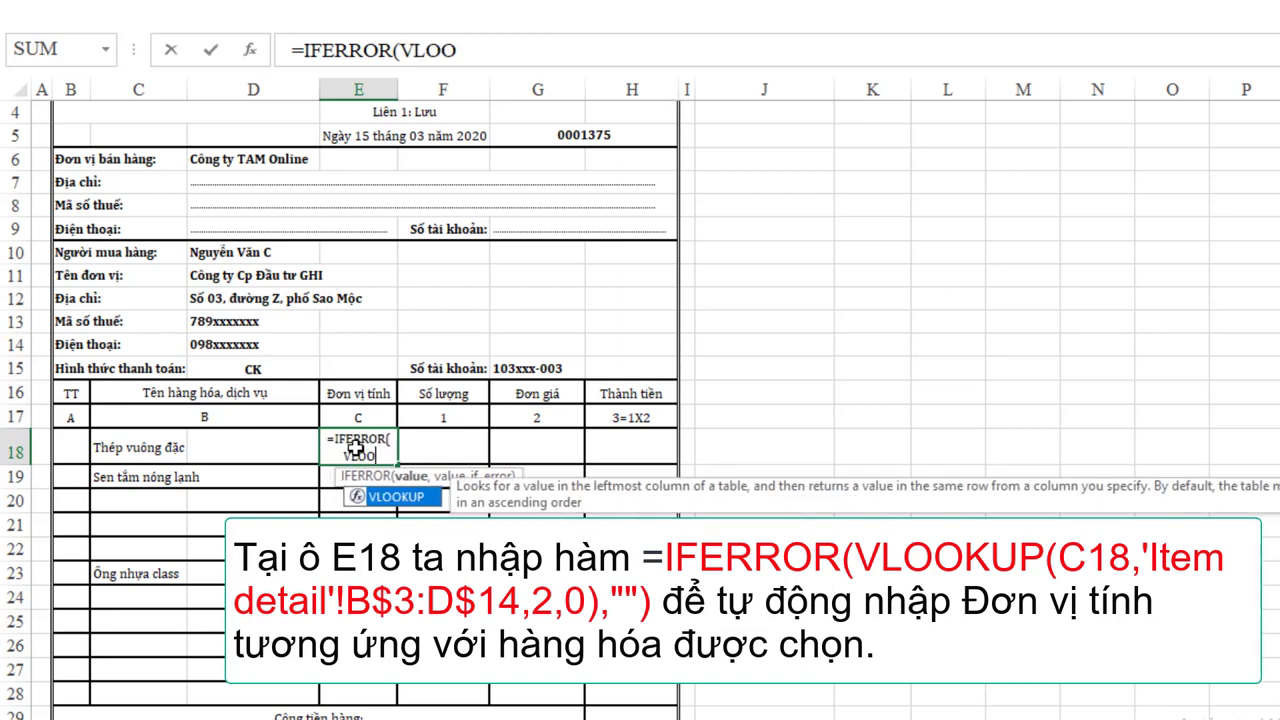
text(KU)
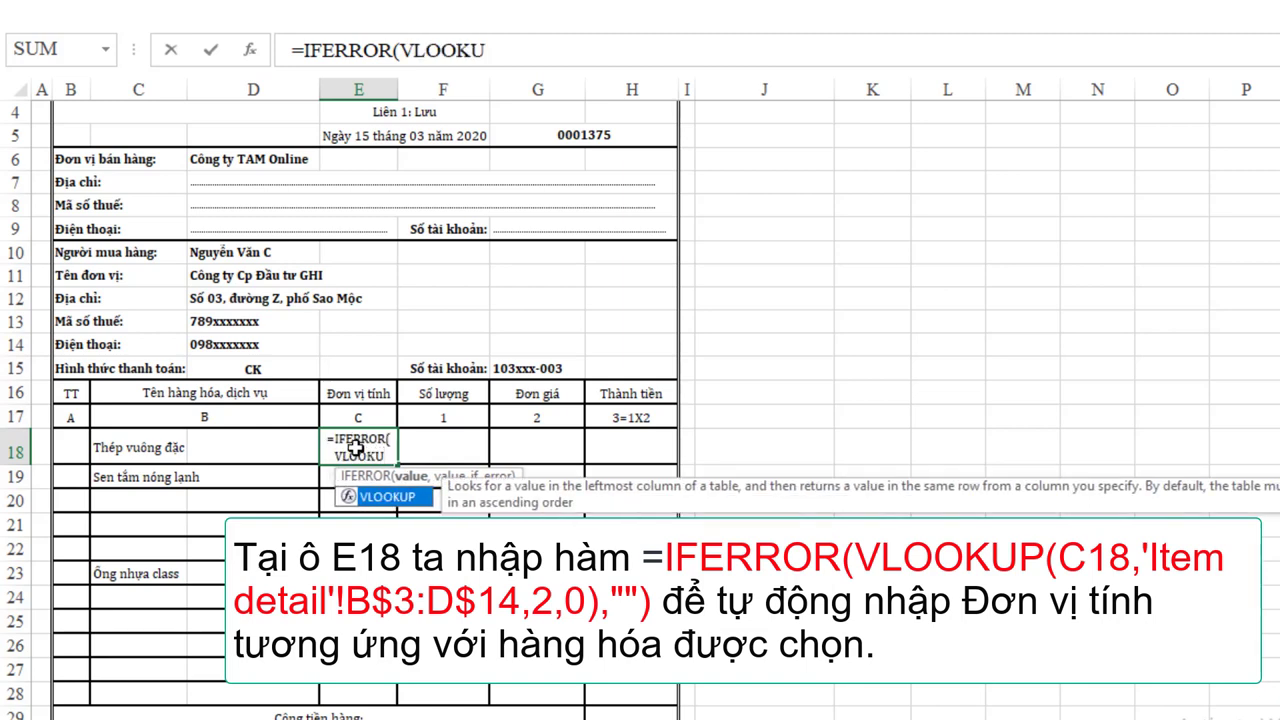
text(P)
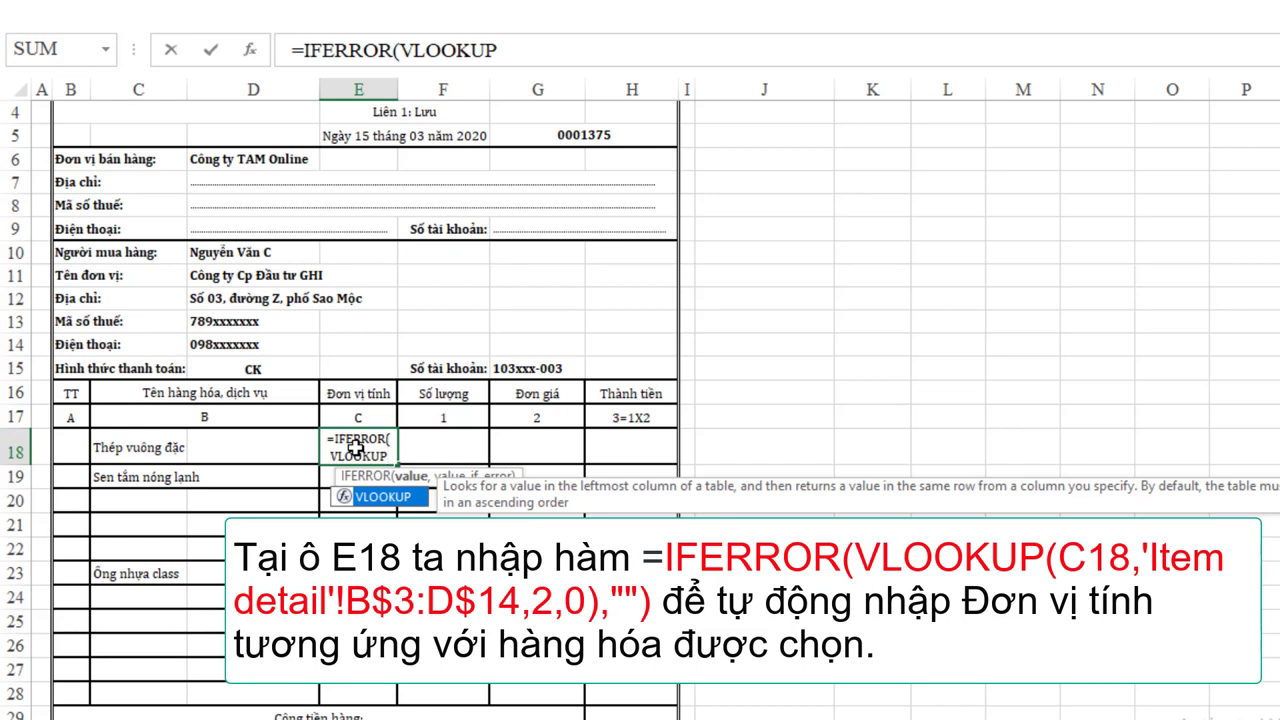
text(()
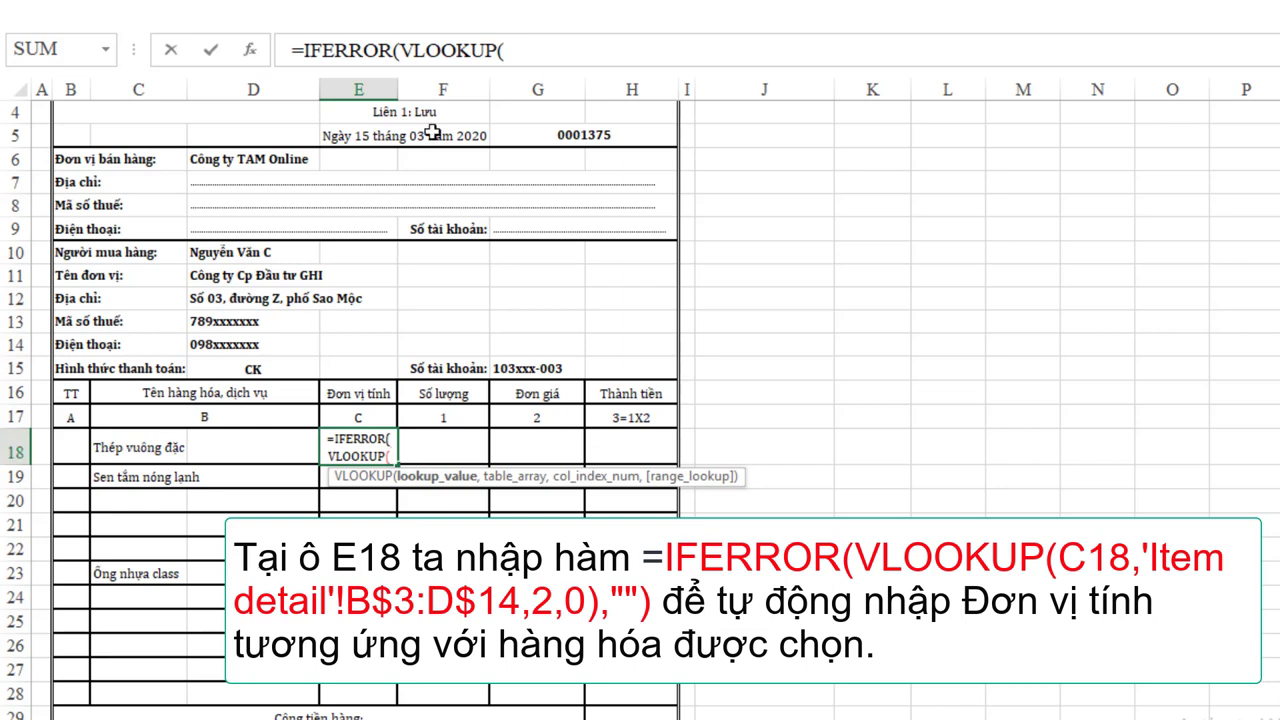
click(505, 51)
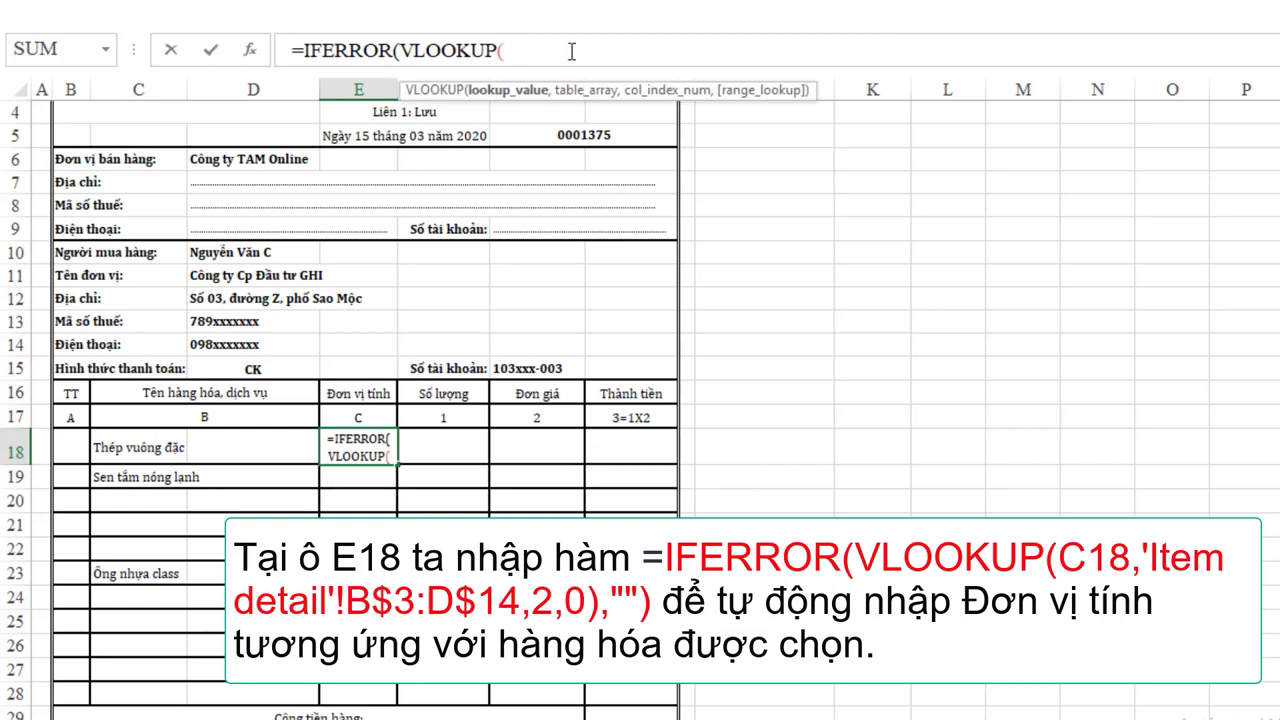
text(C18)
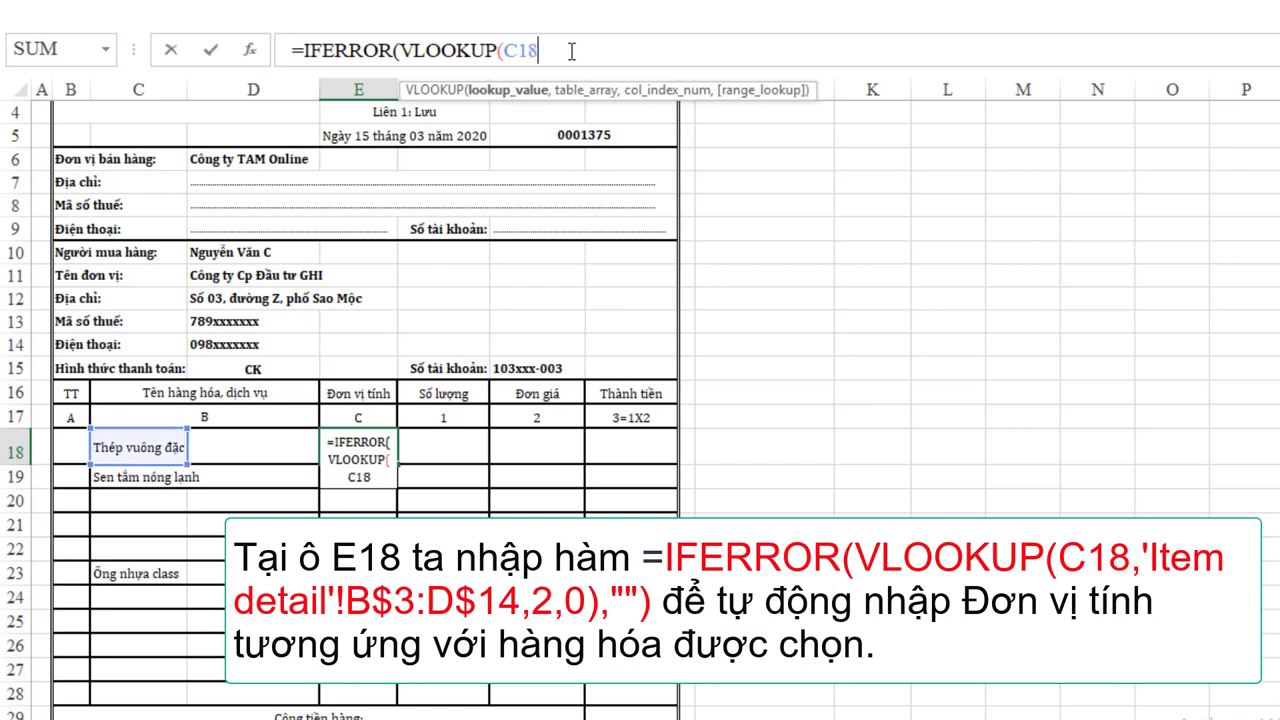
text(,)
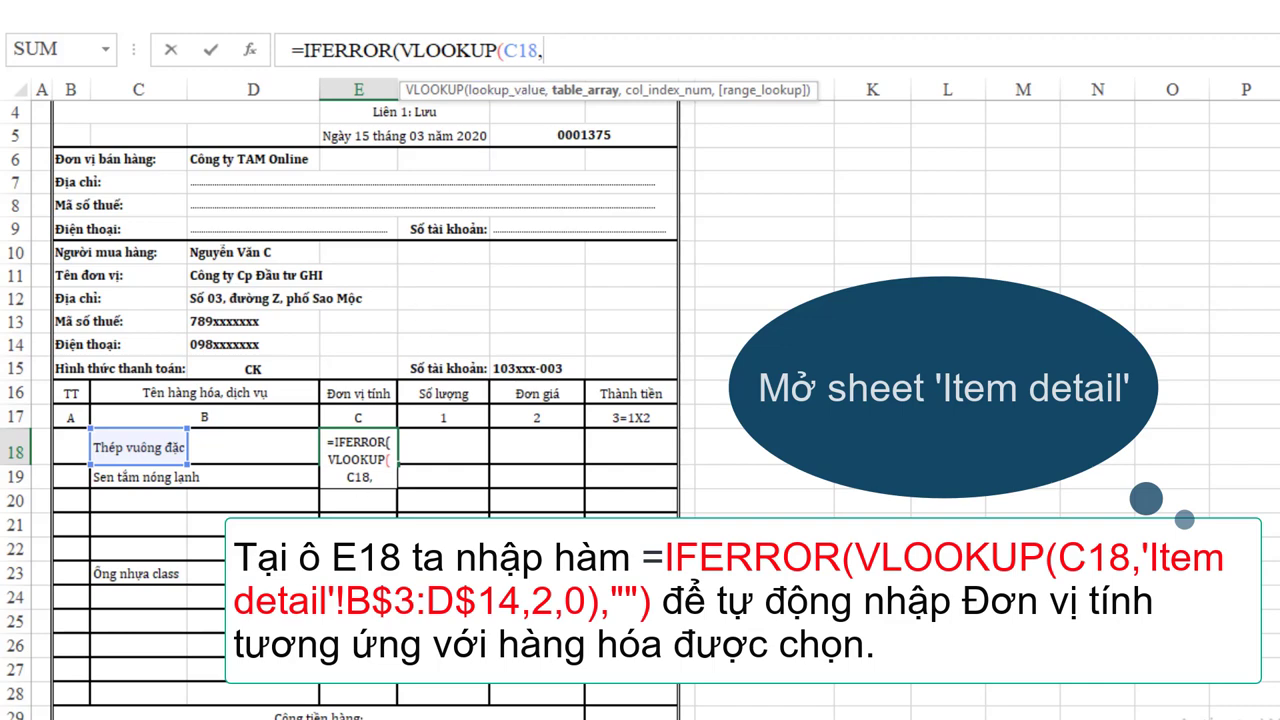
Step: Add the Item detail range B3:D13 to E18's lookup and commit it, showing m2
key(ctrl+Page_Down)
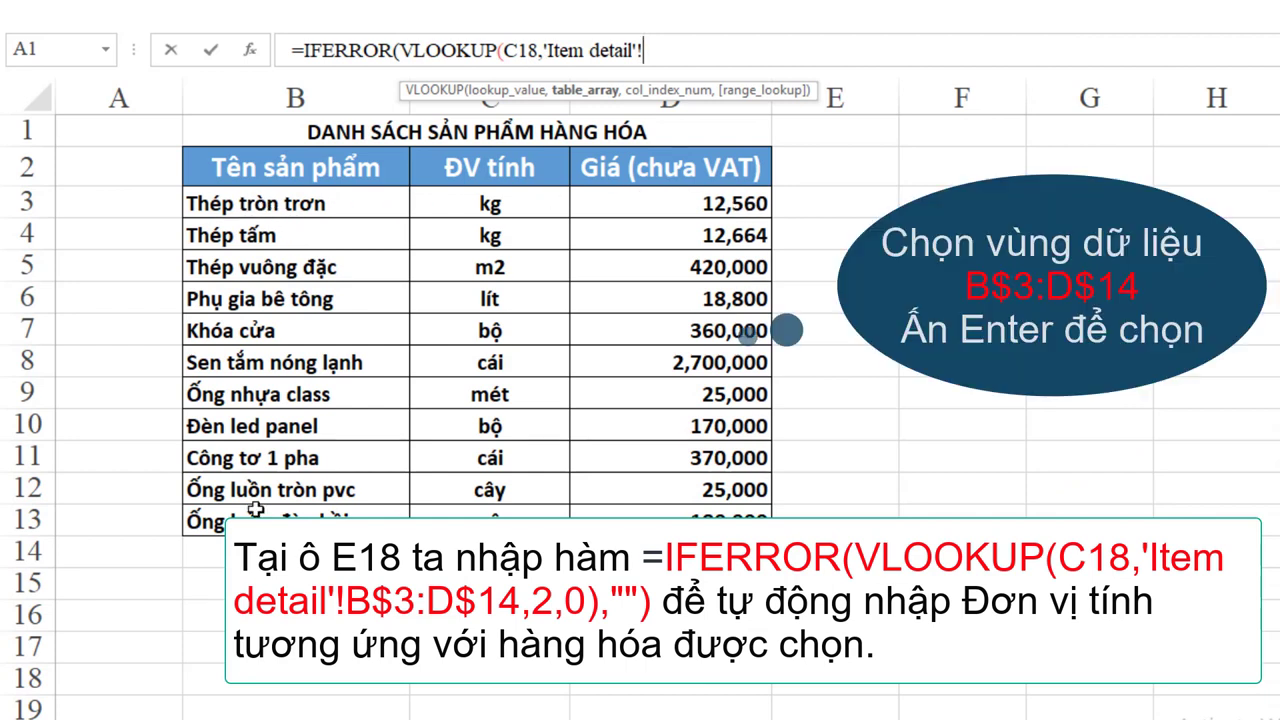
click(223, 203)
mouse_move(223, 203)
mouse_down()
mouse_move(720, 457)
mouse_move(727, 518)
mouse_up()
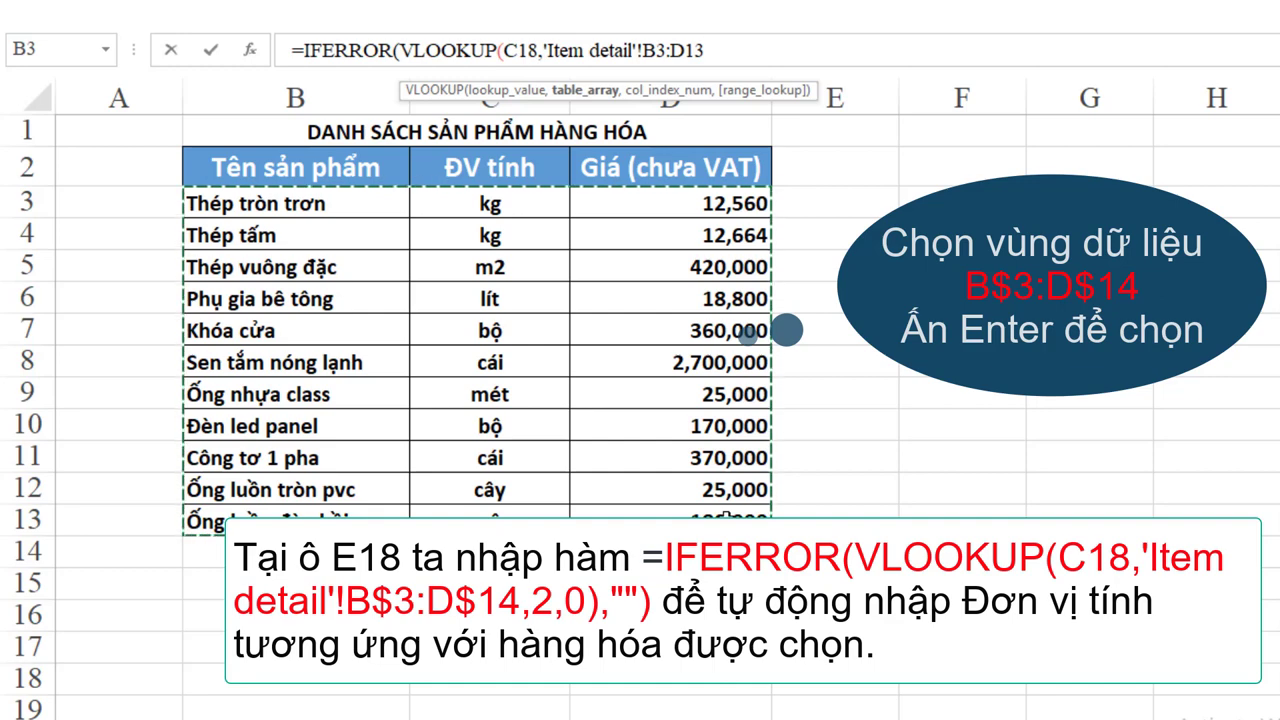
key(Return)
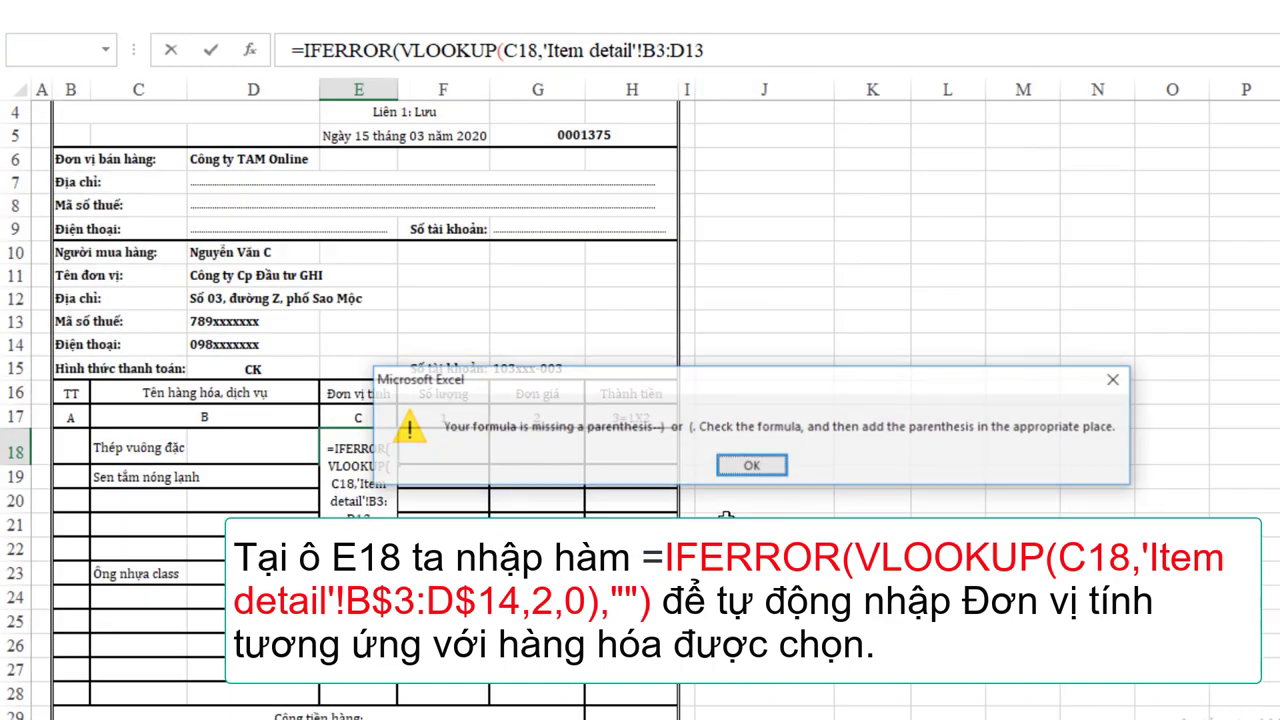
click(760, 468)
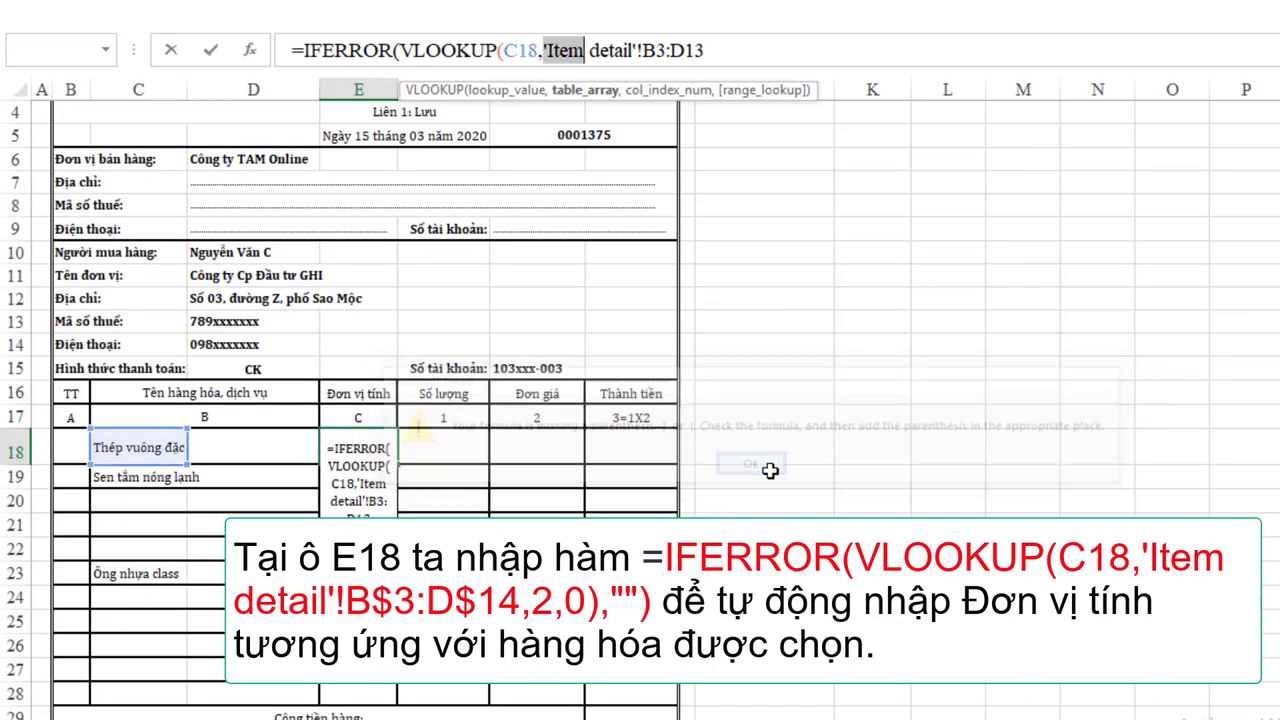
click(345, 516)
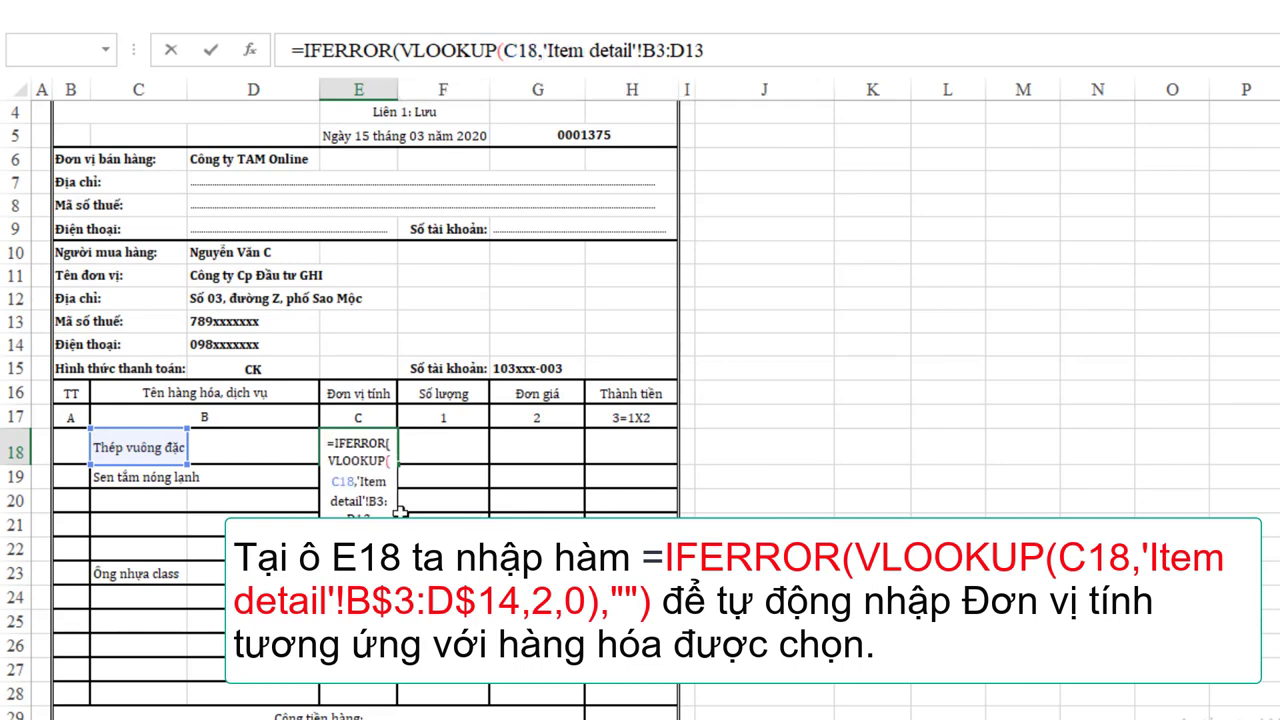
text(,2,0),")
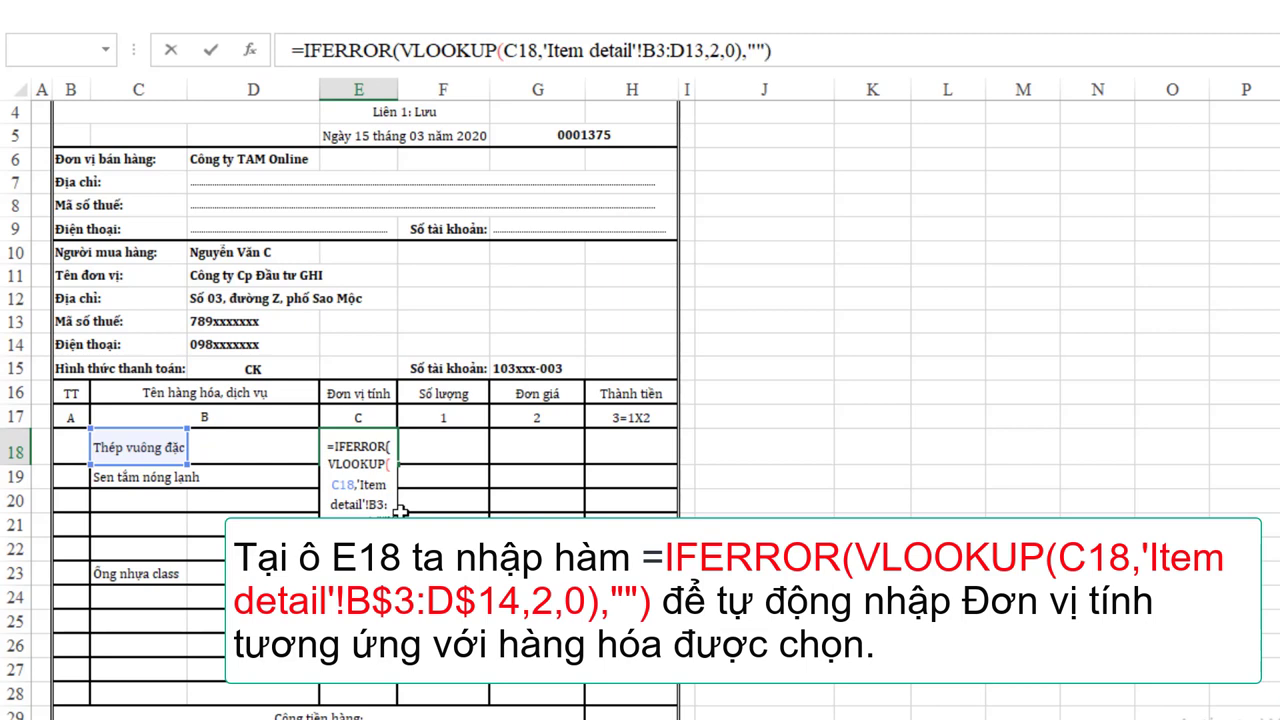
key(ctrl+Return)
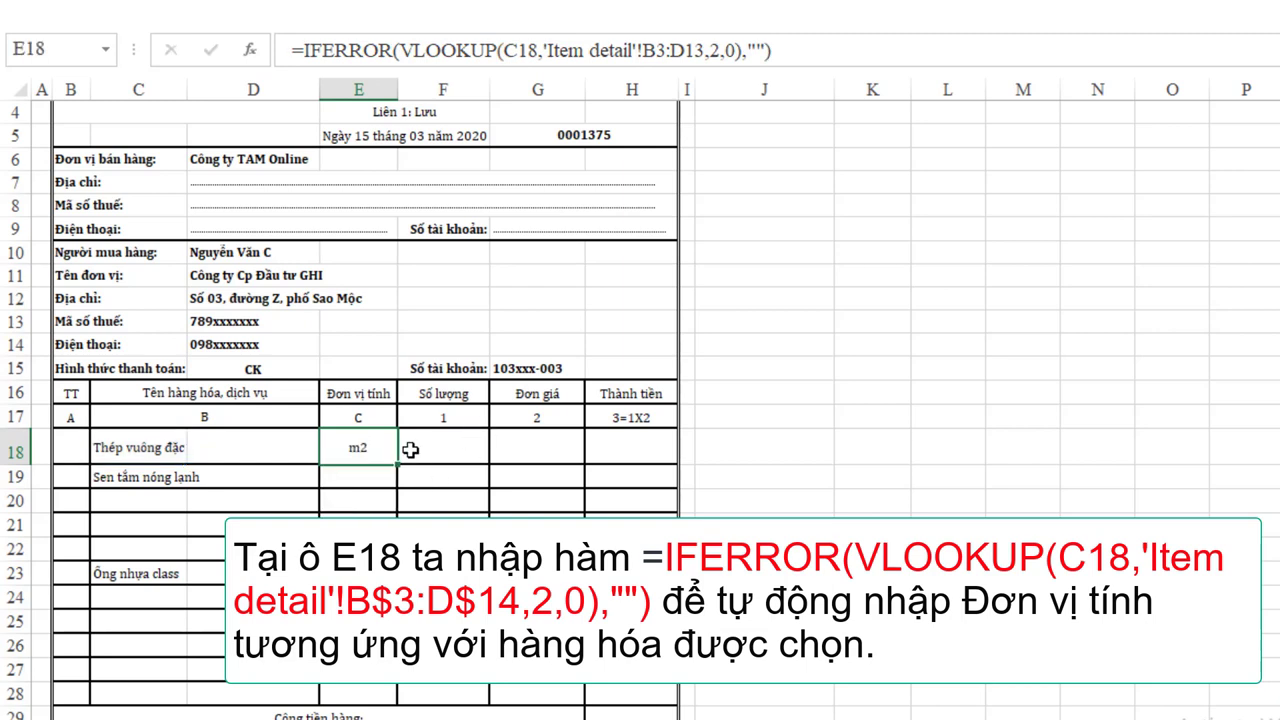
Step: Fix the rows in E18's lookup range to 'Item detail'!B$3:D$13
click(662, 46)
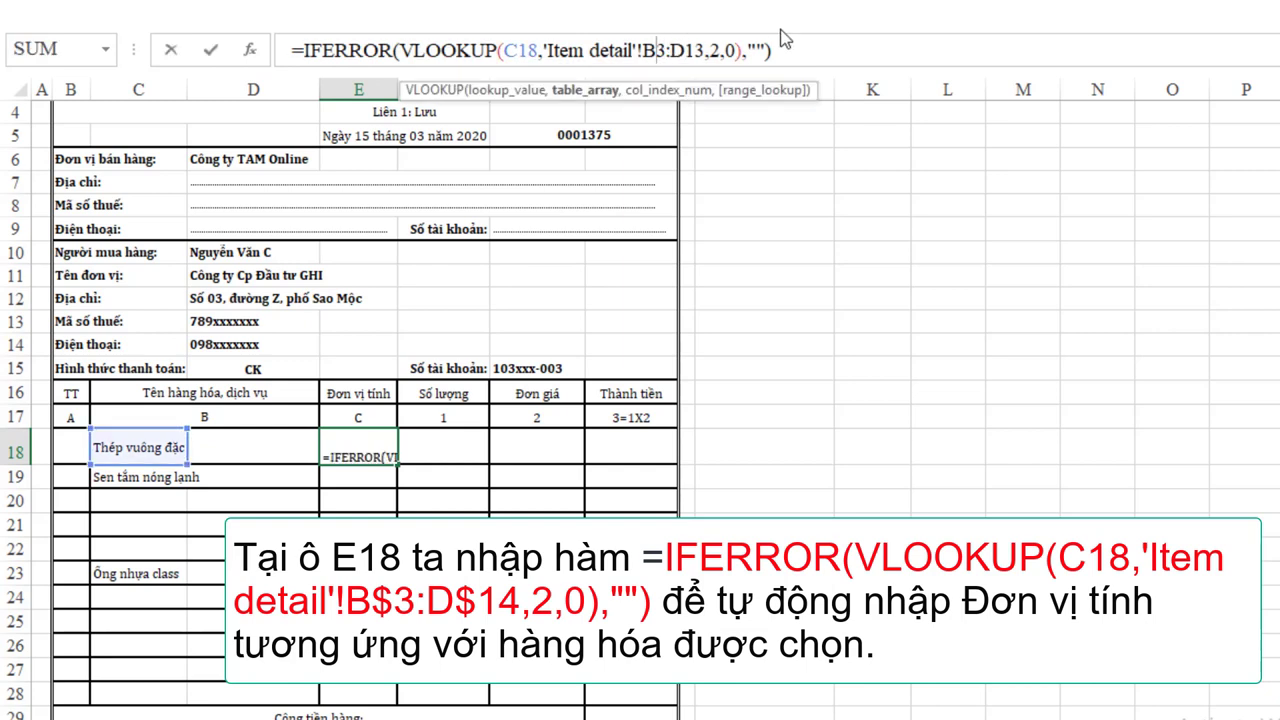
text(%)
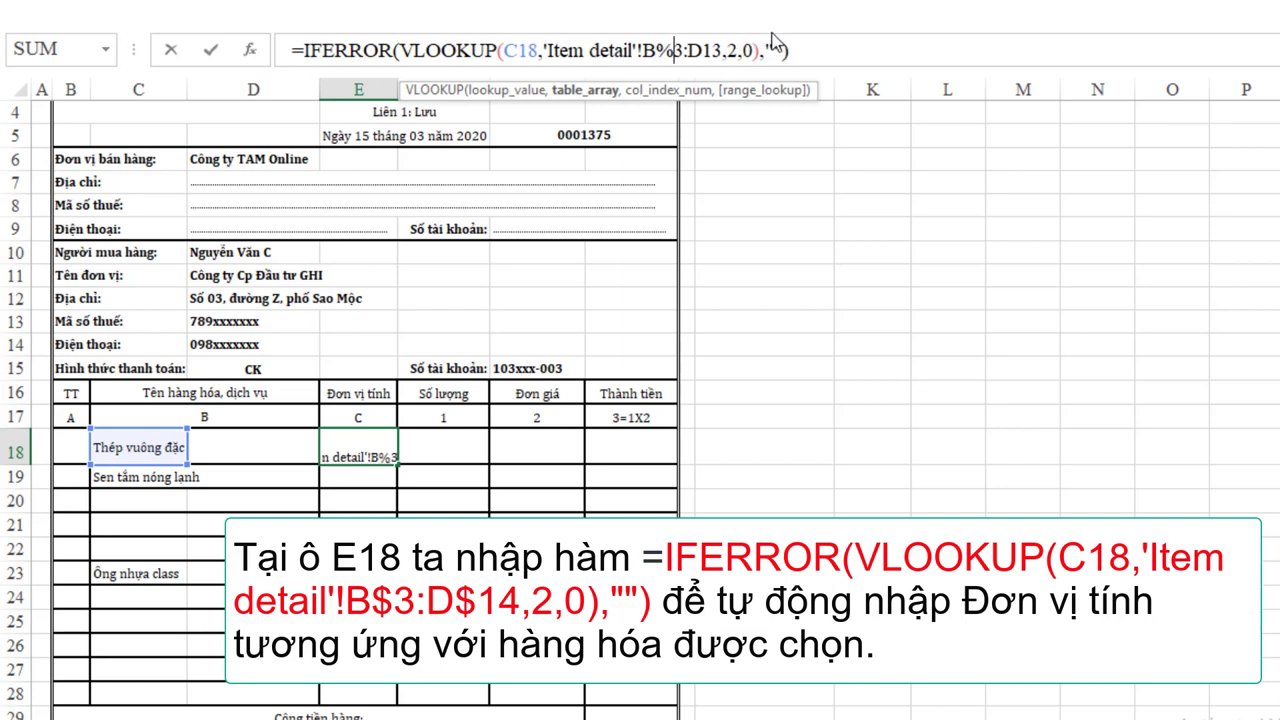
key(Right)
key(Right)
key(Right)
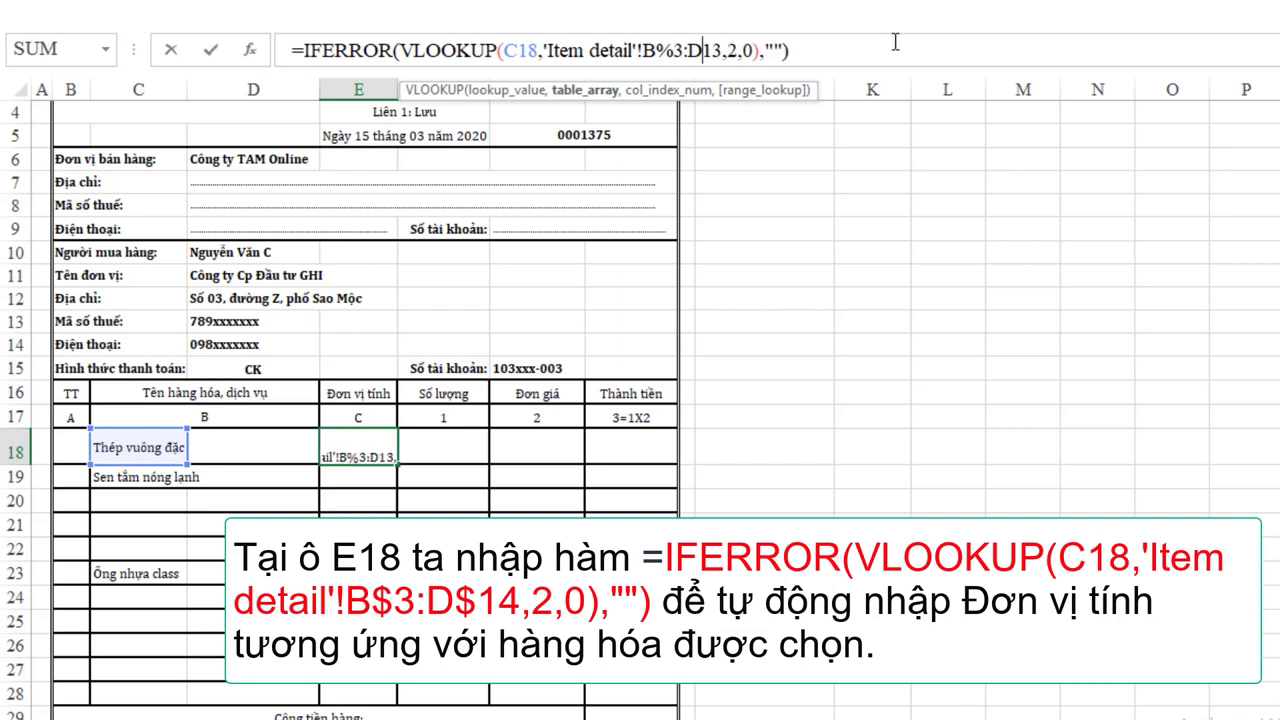
text(%)
key(Return)
key(Return)
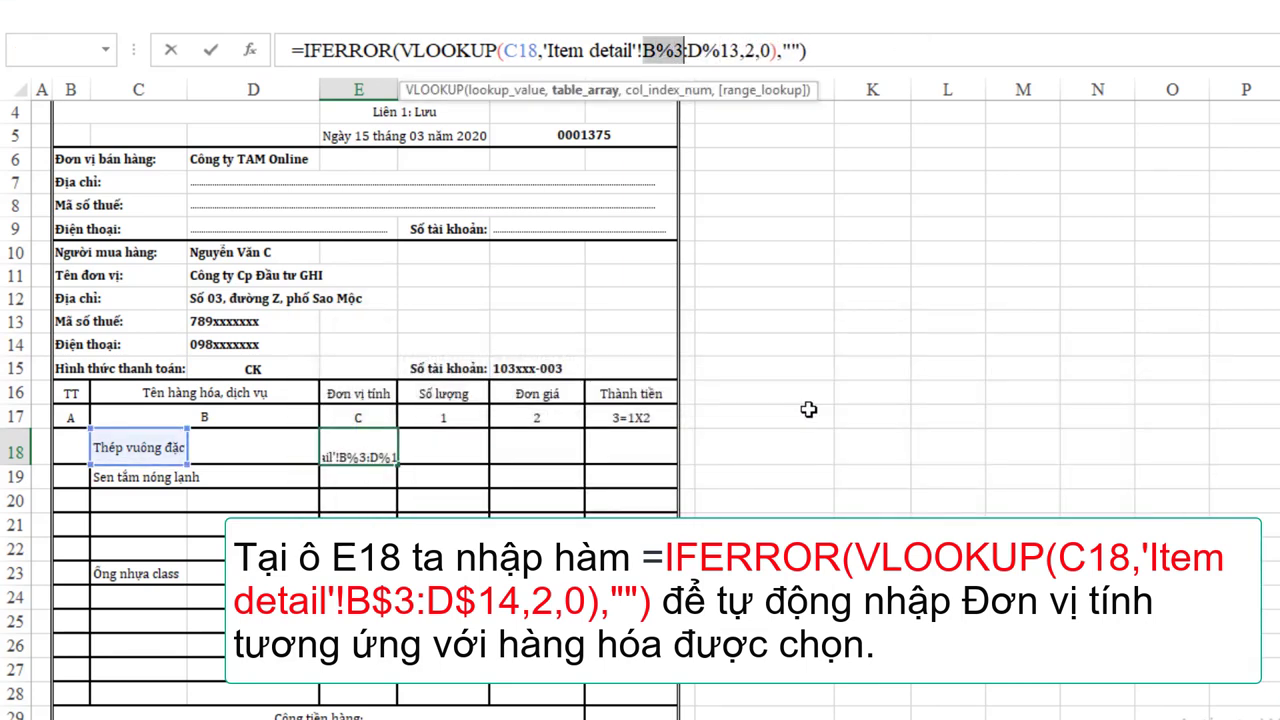
drag(656, 51, 668, 52)
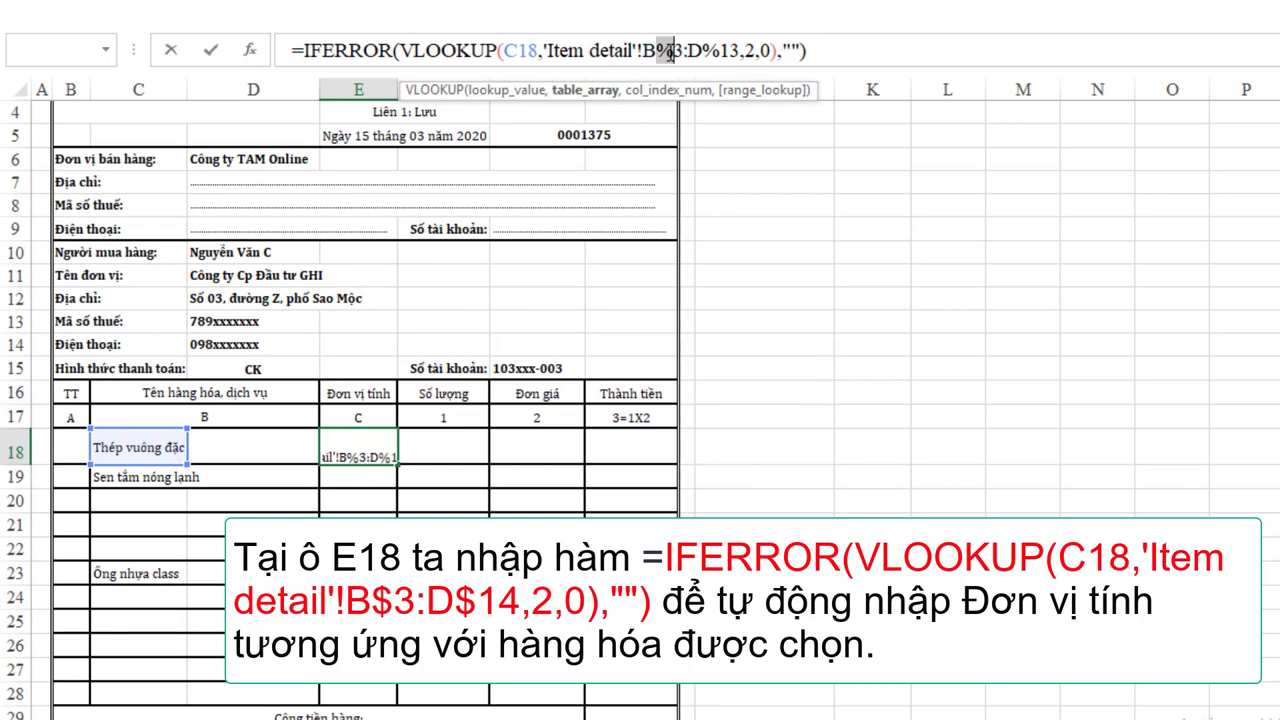
text($)
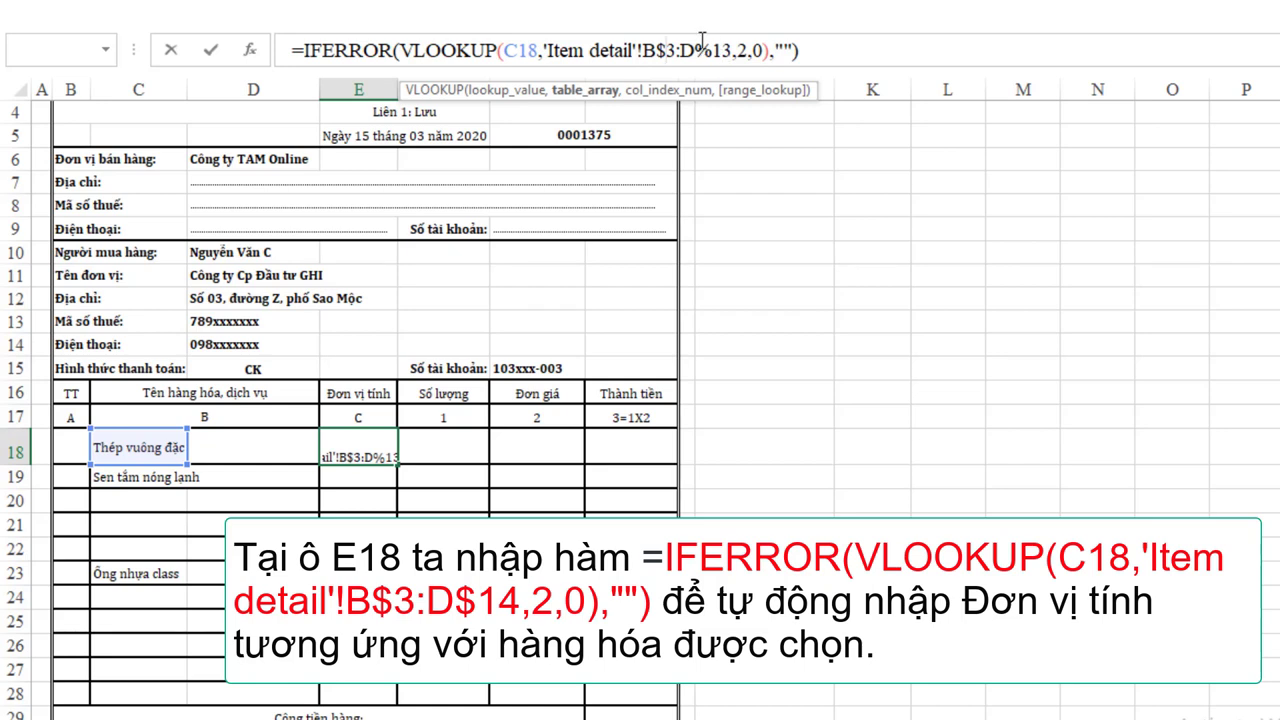
drag(695, 48, 711, 48)
text($)
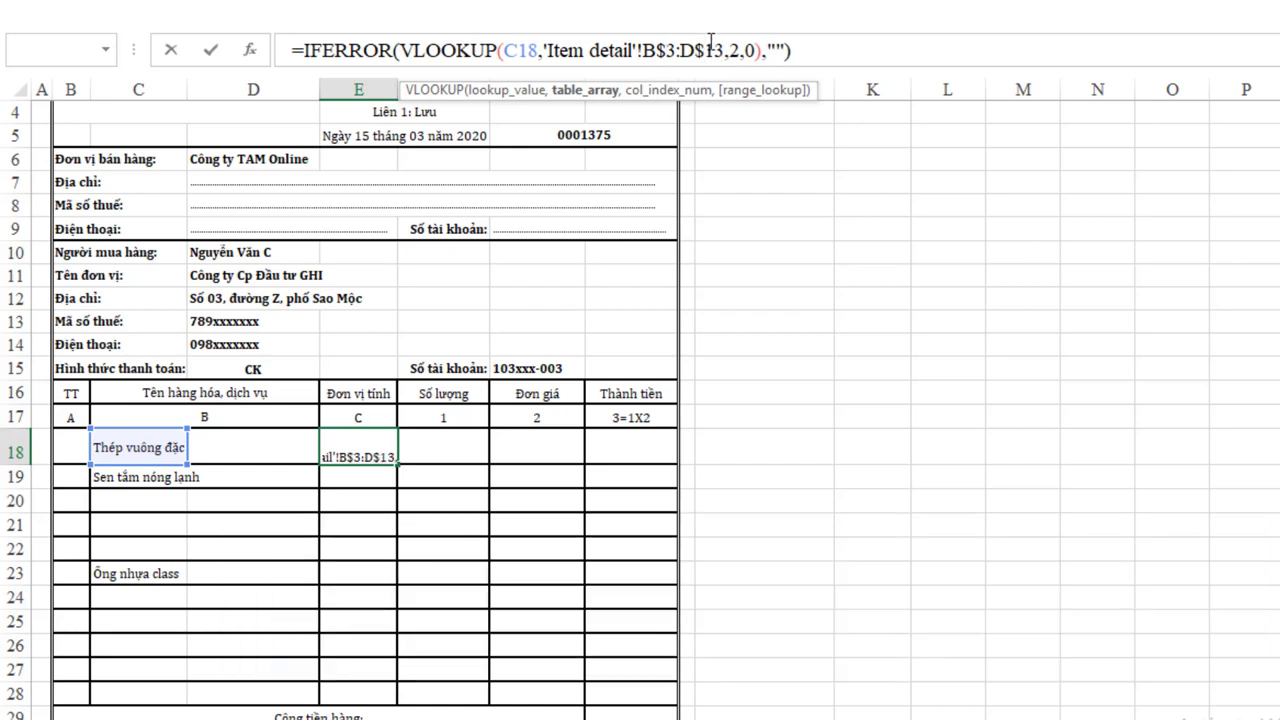
key(Return)
Step: Copy E18's unit formula down to E28 and clear the sample items in C23, C19 and C18
click(381, 449)
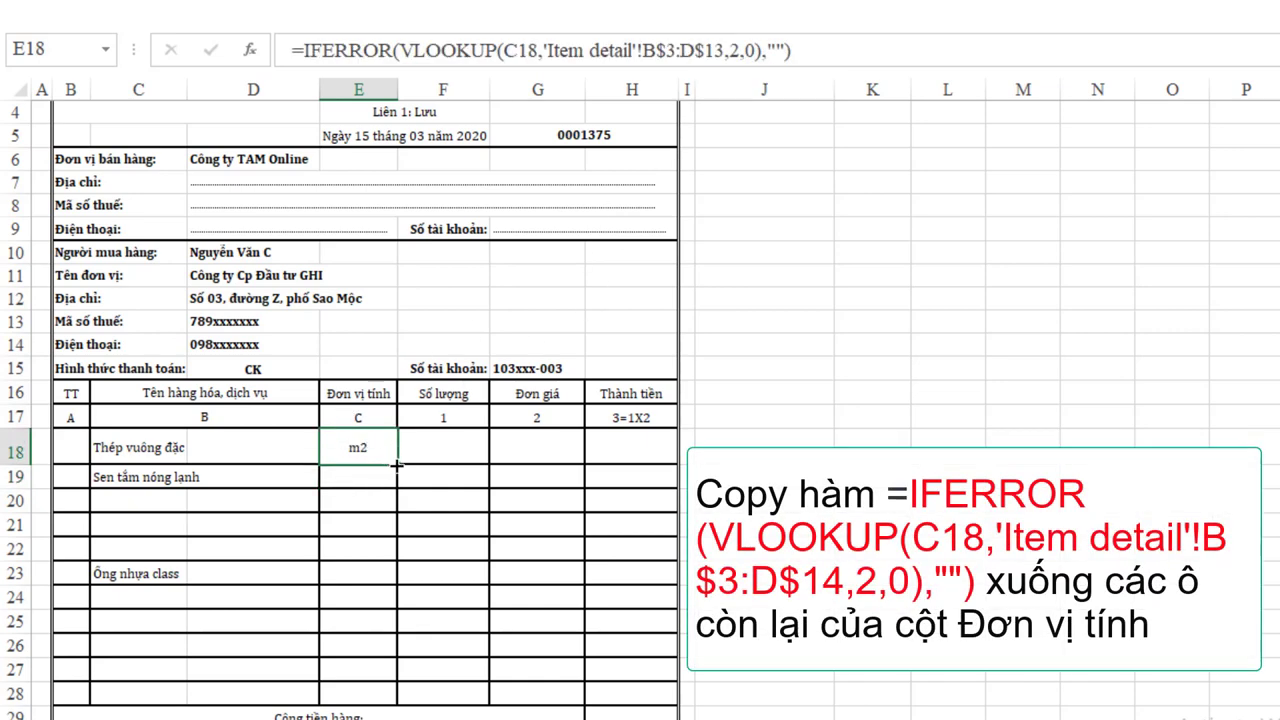
drag(397, 463, 381, 703)
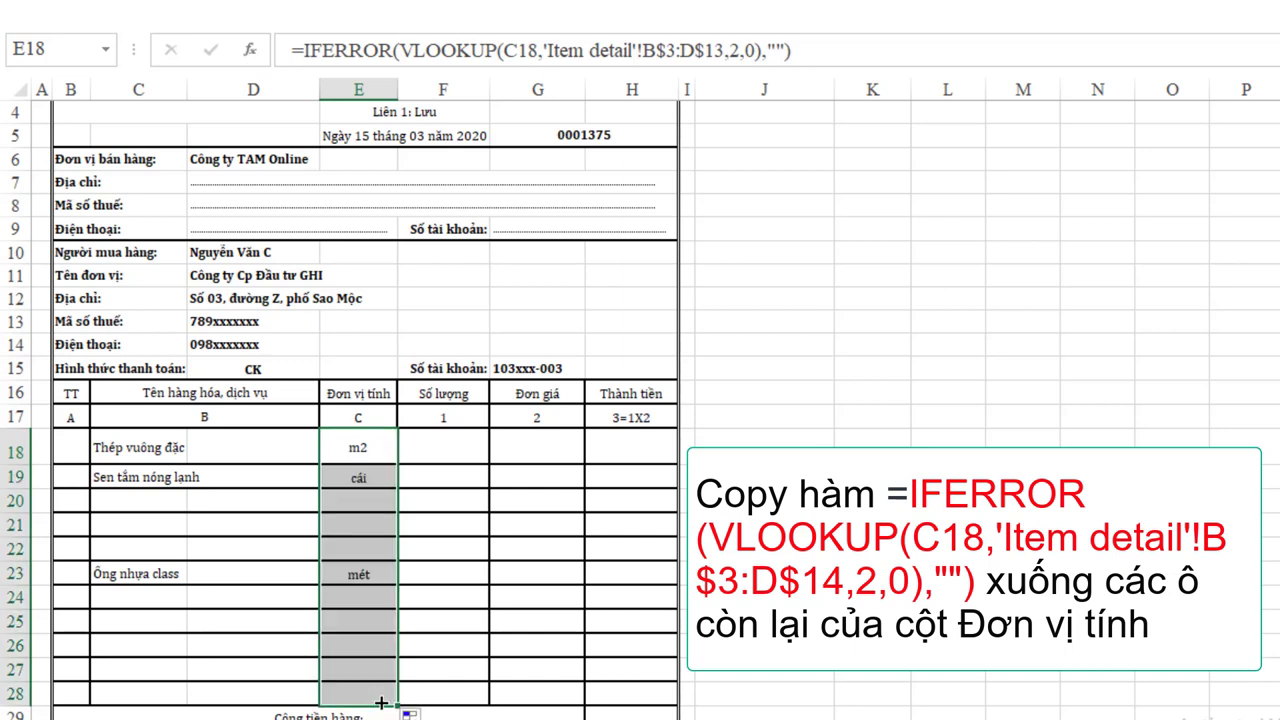
click(148, 573)
key(Delete)
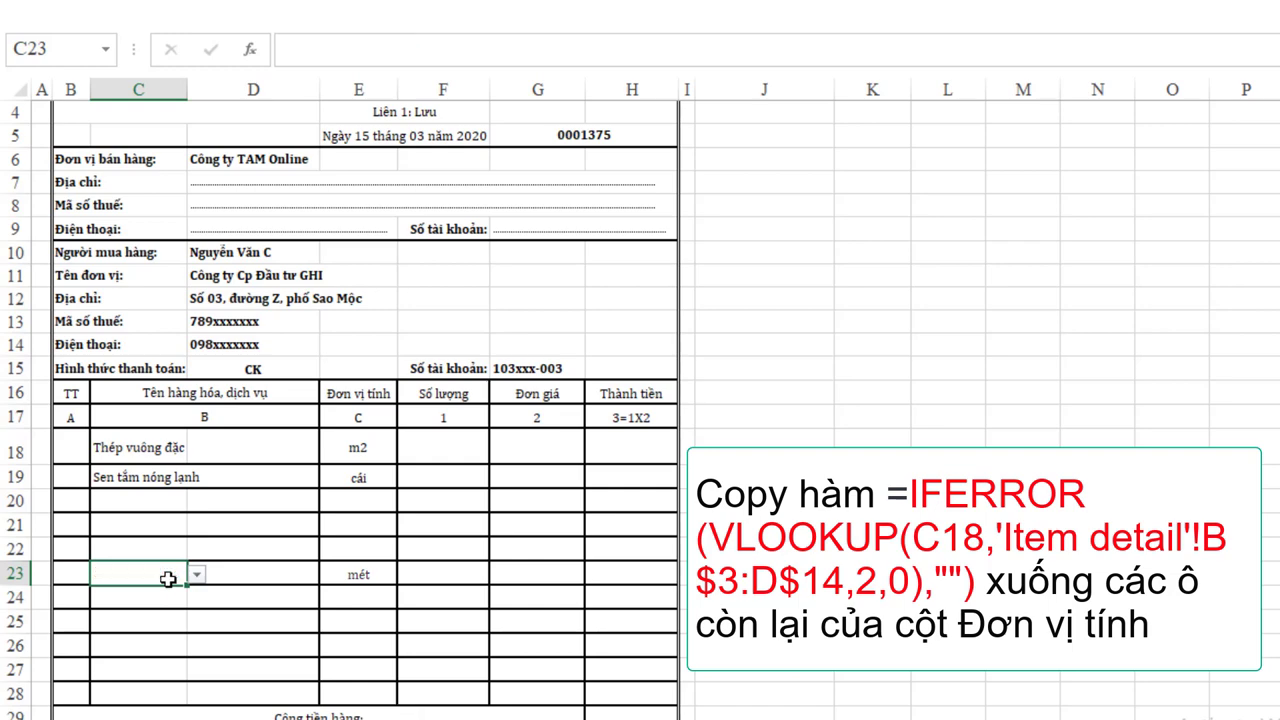
click(123, 479)
key(Delete)
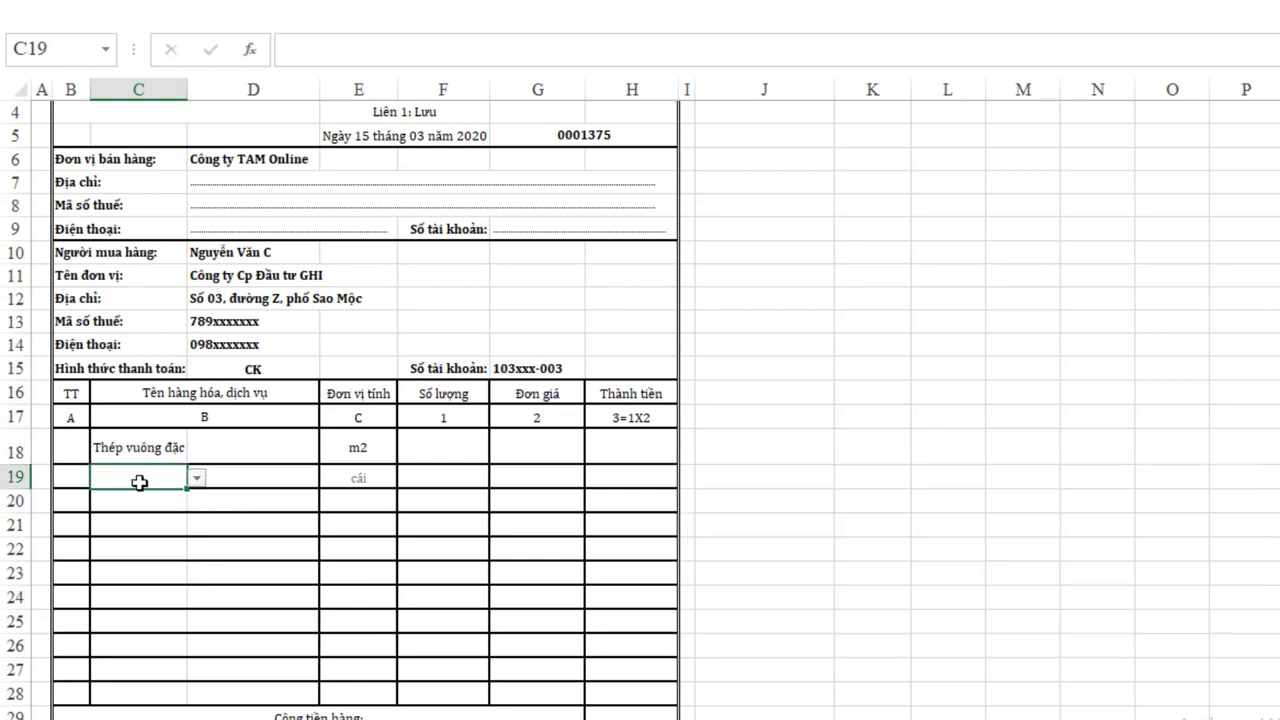
click(120, 440)
key(Delete)
Step: Pick Thép tấm in C18 and Đèn led panel in C19, filling units kg and bộ
click(171, 482)
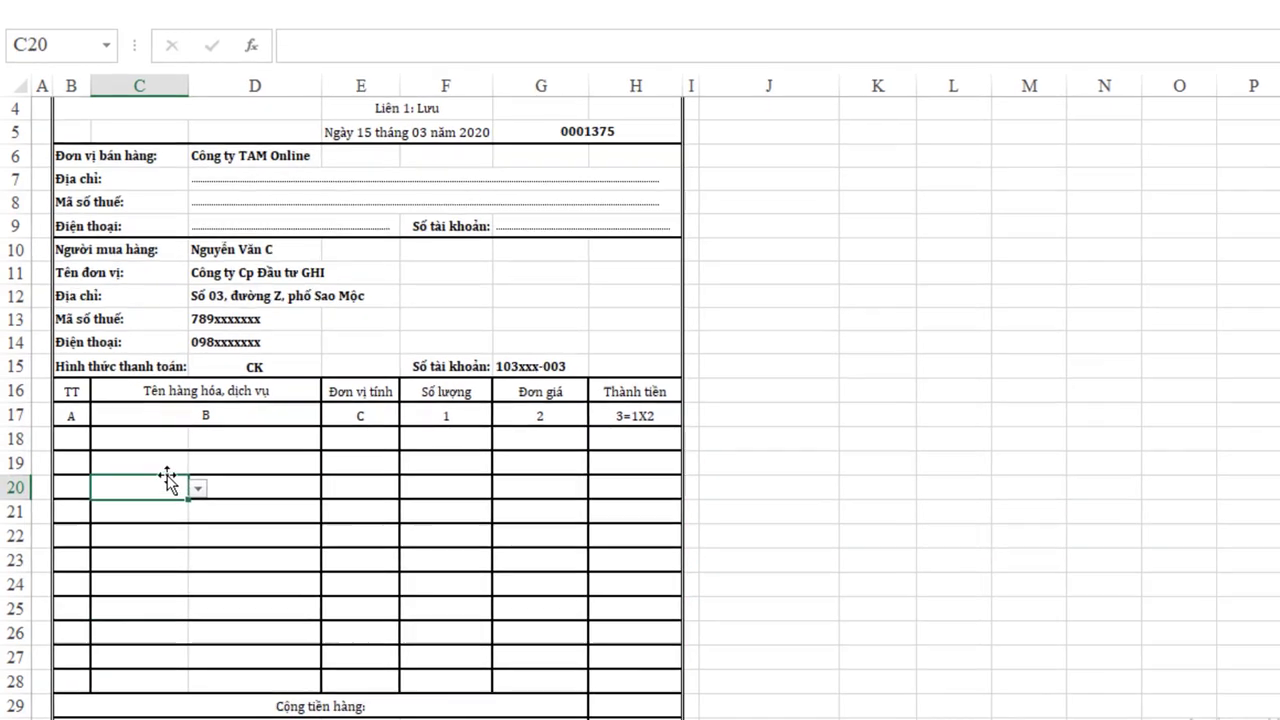
click(163, 443)
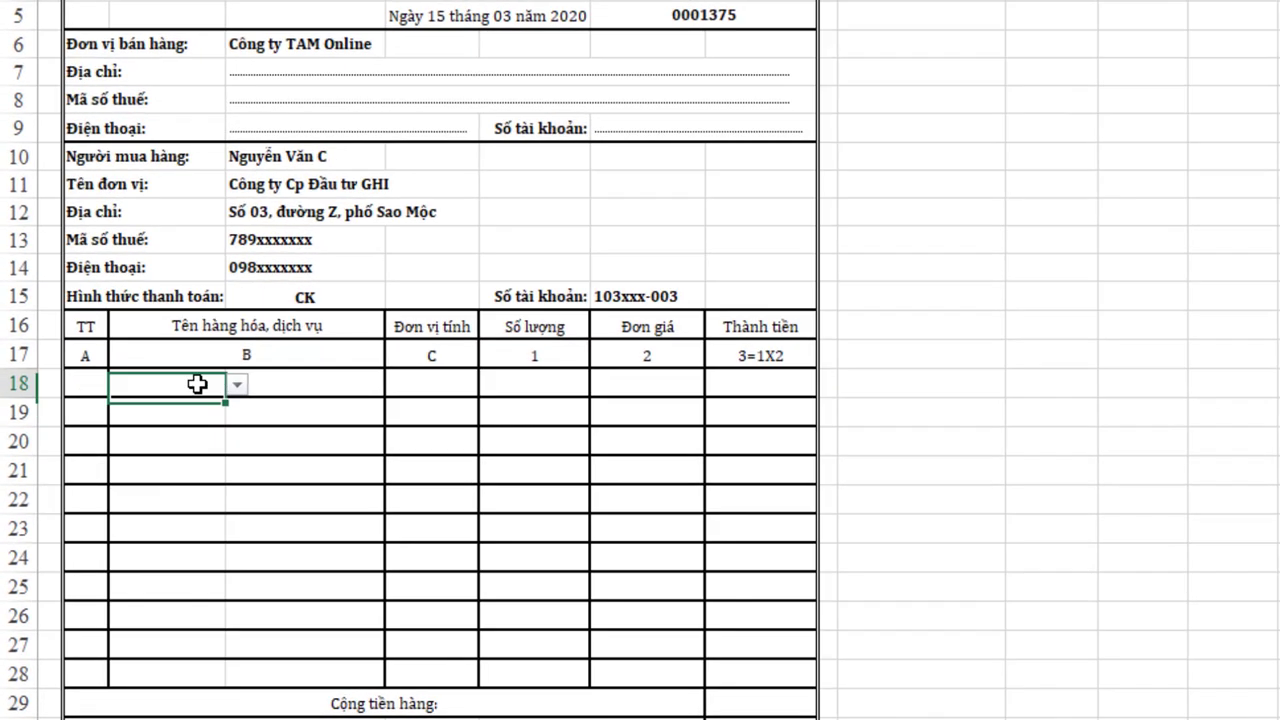
click(237, 385)
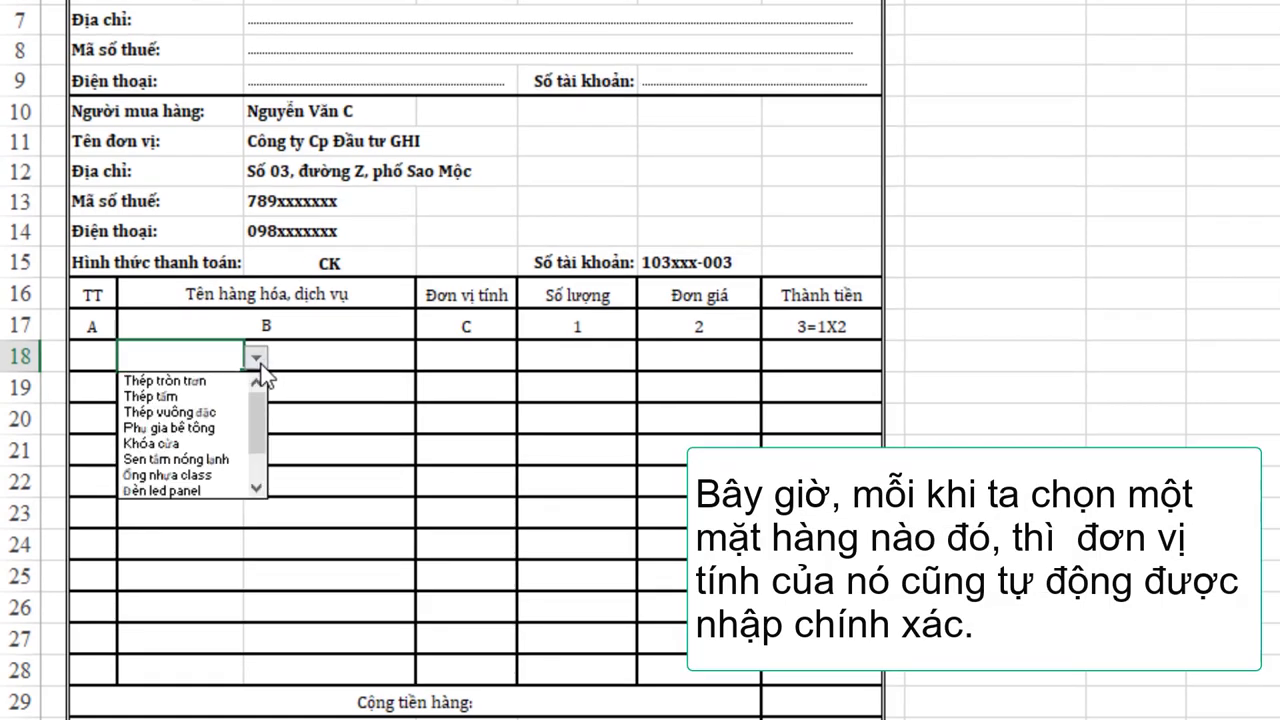
click(208, 398)
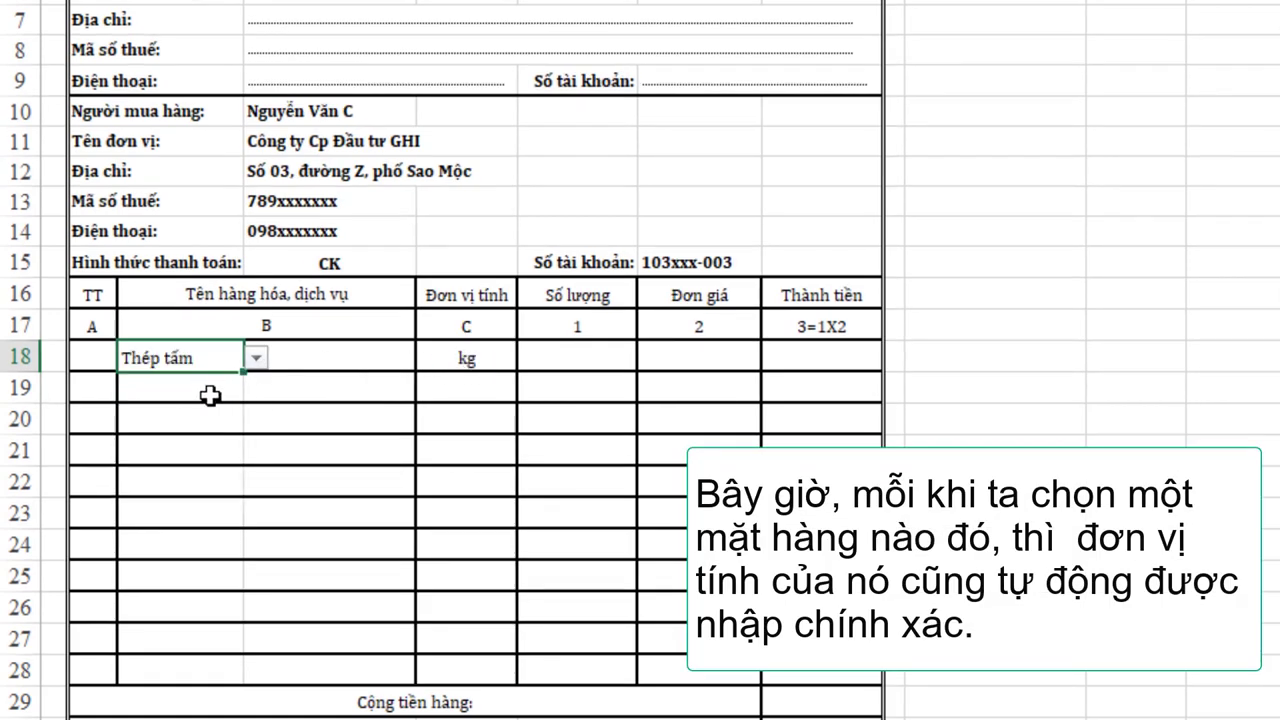
click(208, 394)
click(258, 388)
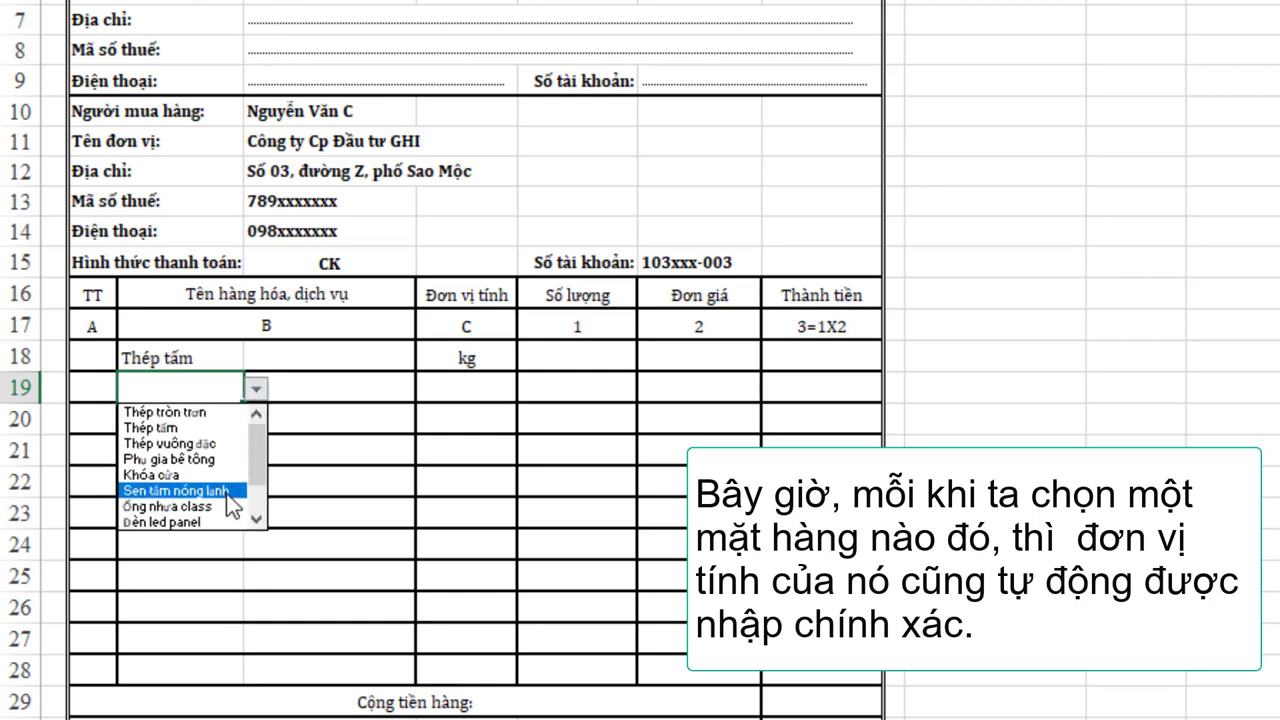
click(198, 522)
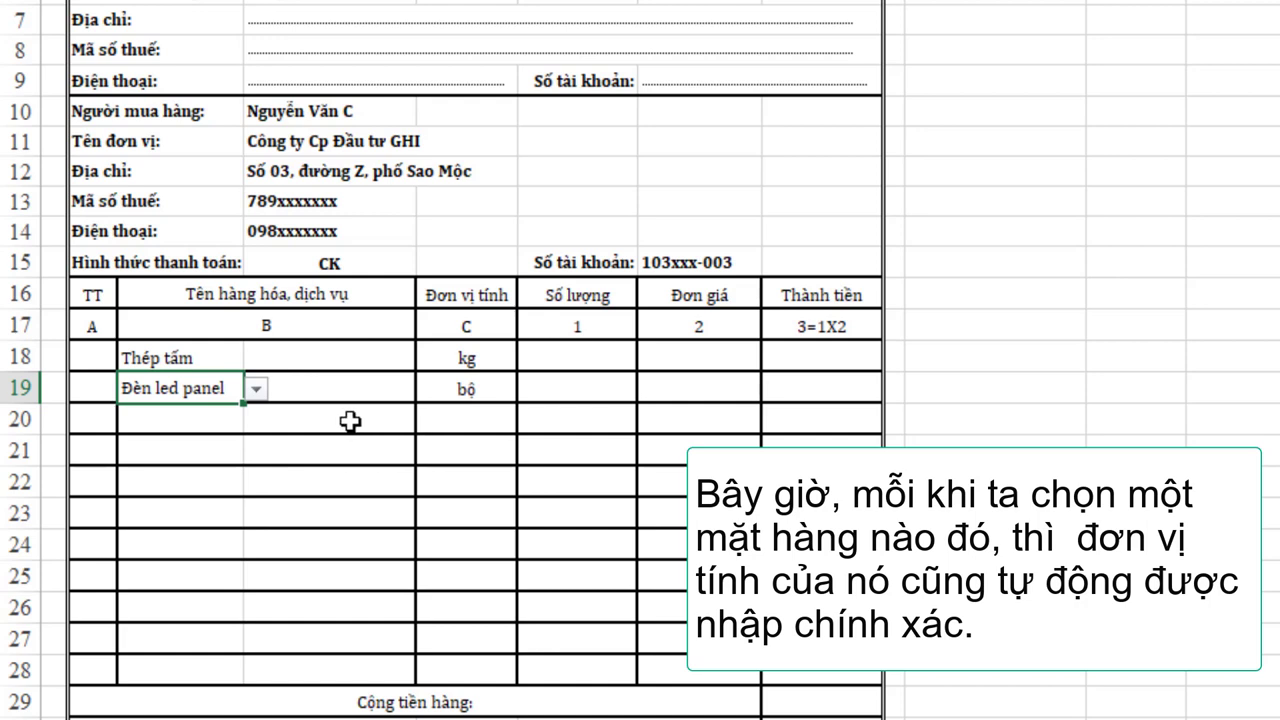
click(224, 421)
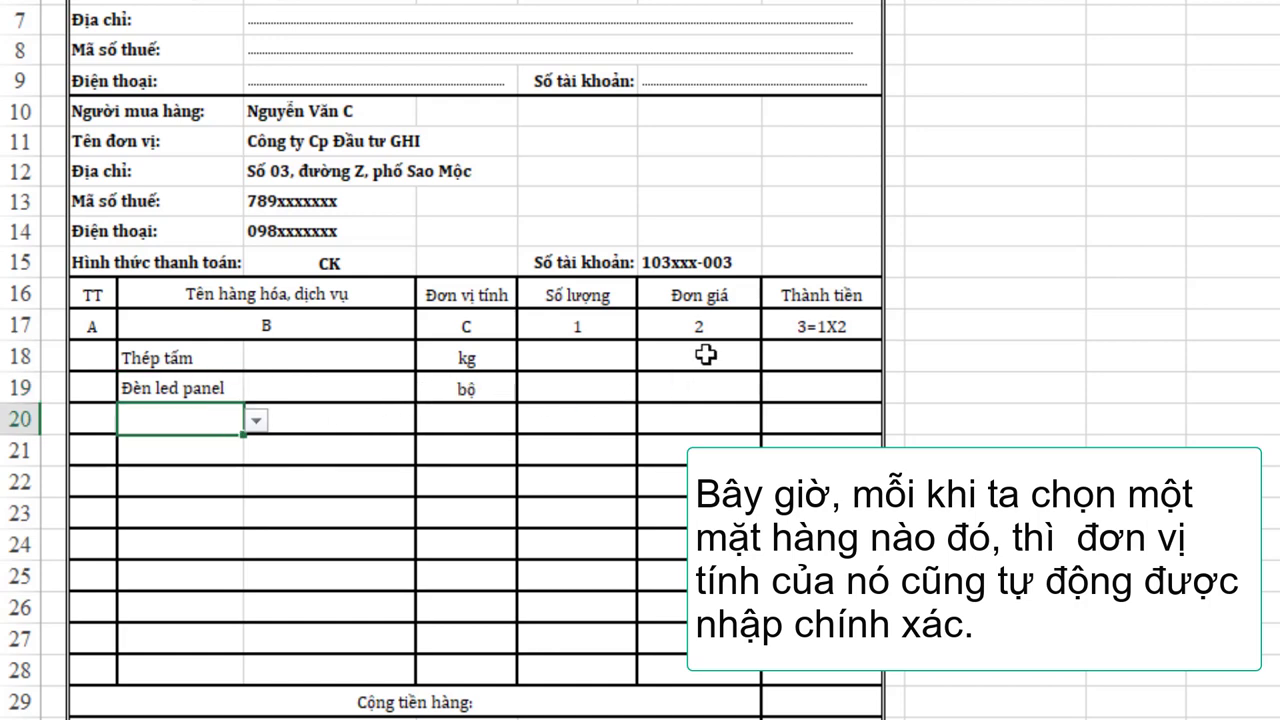
scroll(717, 356, up, 2)
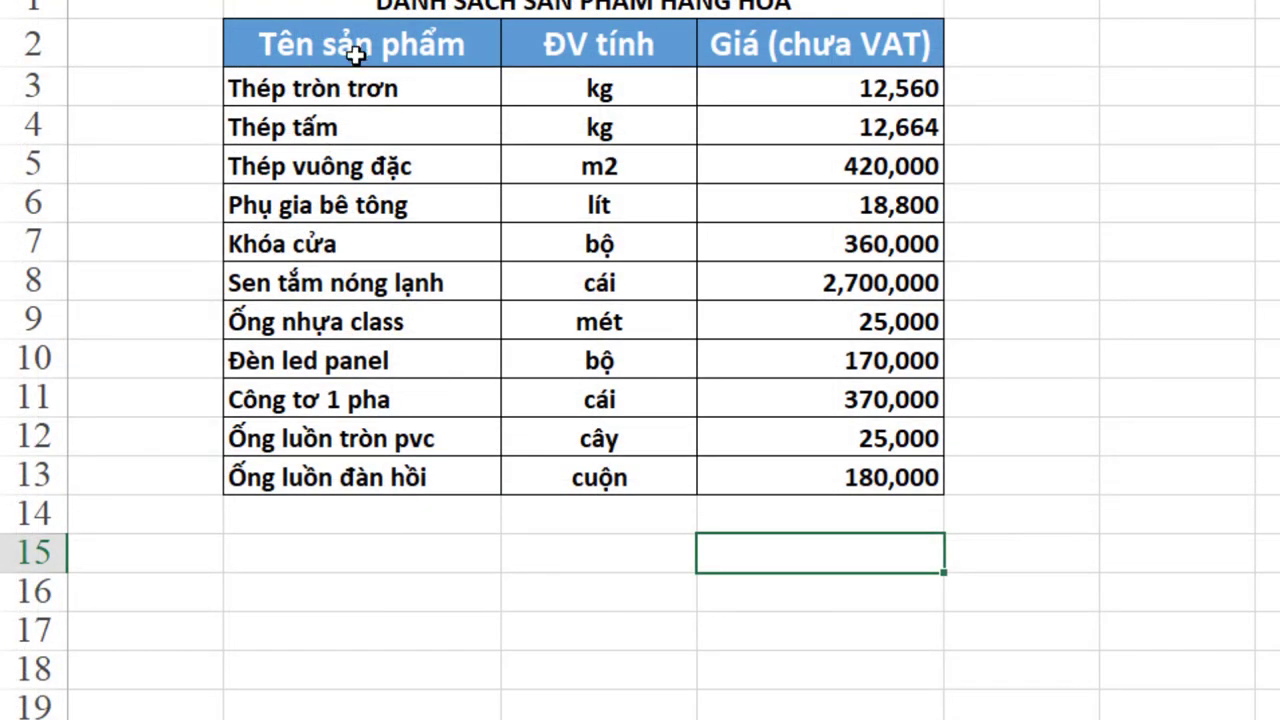
drag(354, 49, 750, 36)
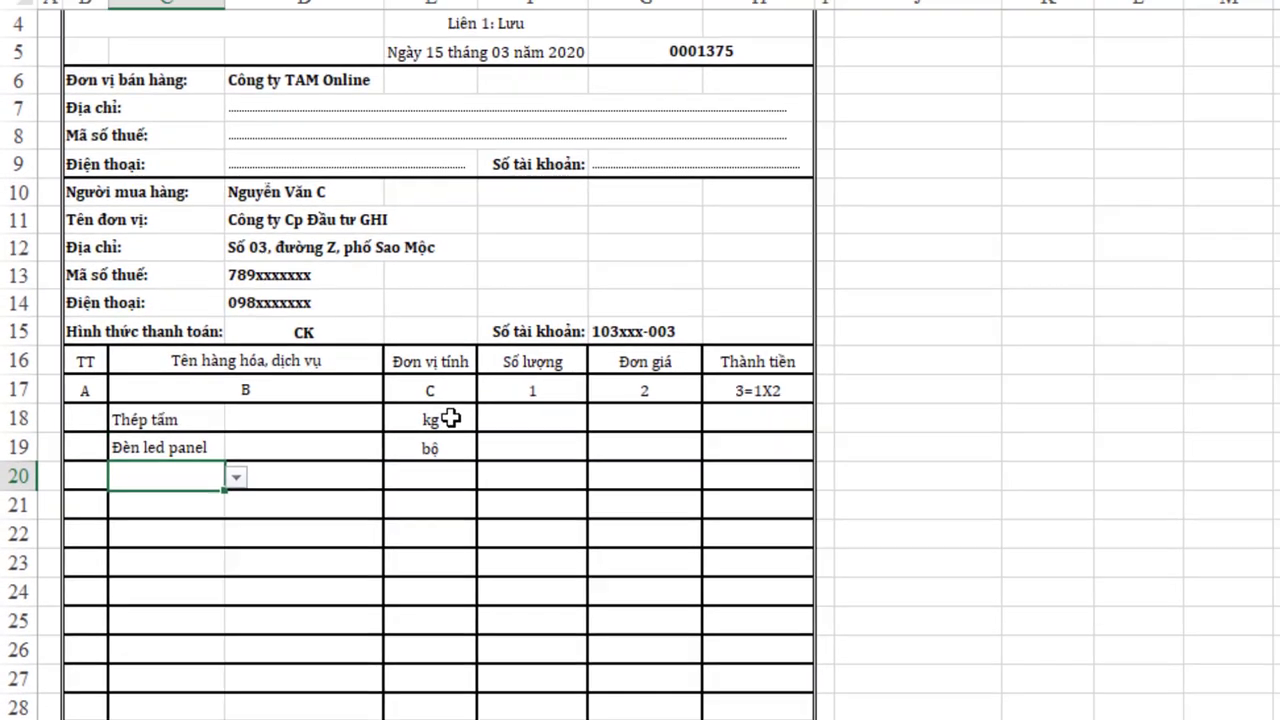
Step: Copy E18's VLOOKUP into G18 with column index 3, so Thép tấm's unit price shows 12,664
click(451, 419)
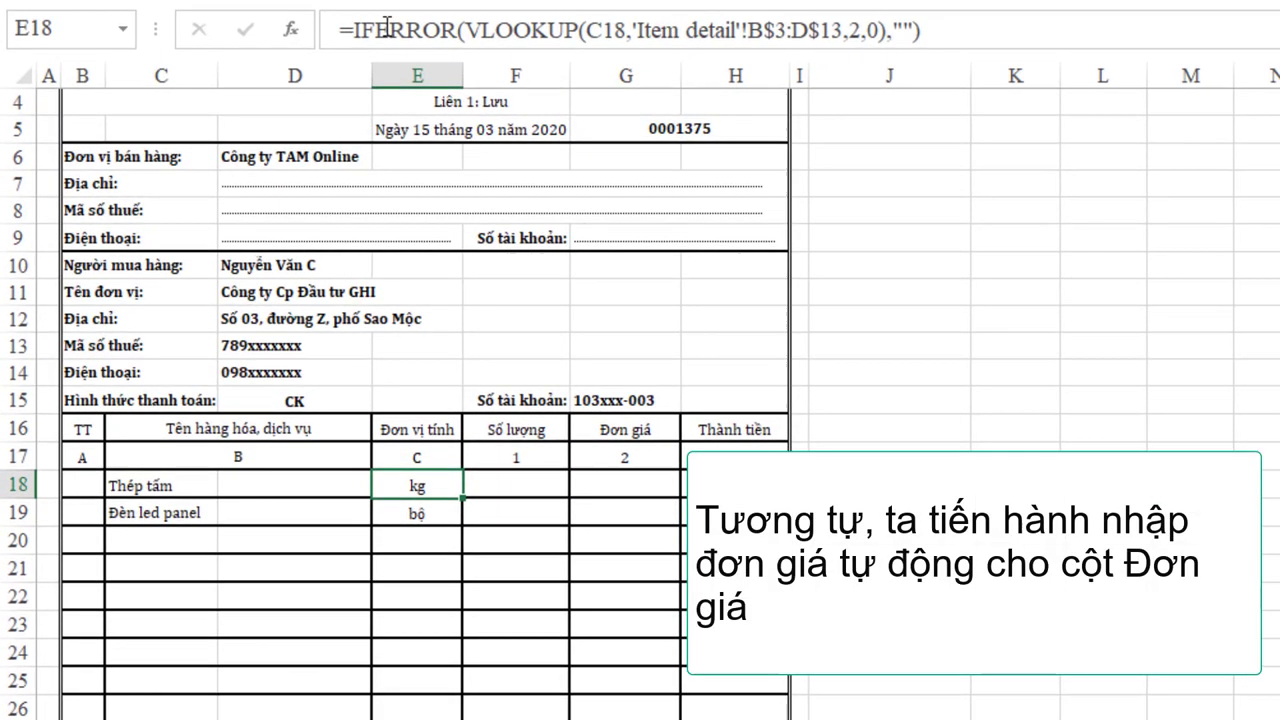
drag(945, 30, 341, 30)
key(ctrl+c)
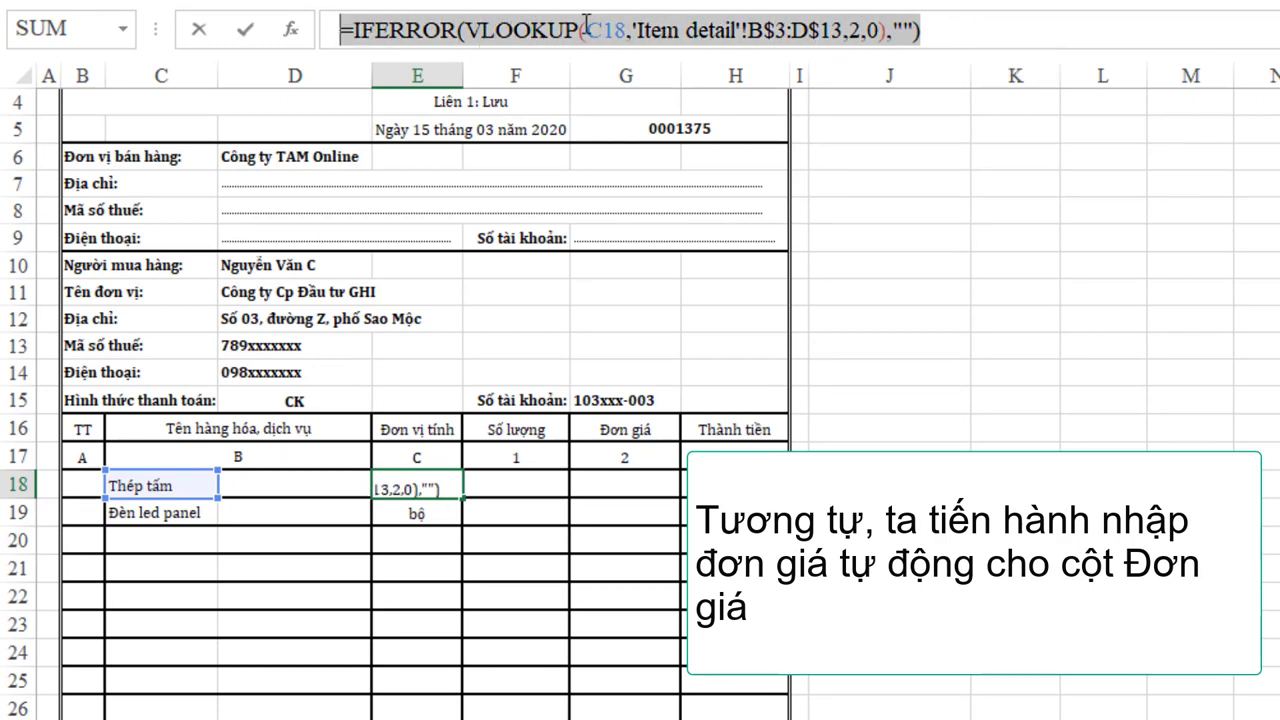
key(Escape)
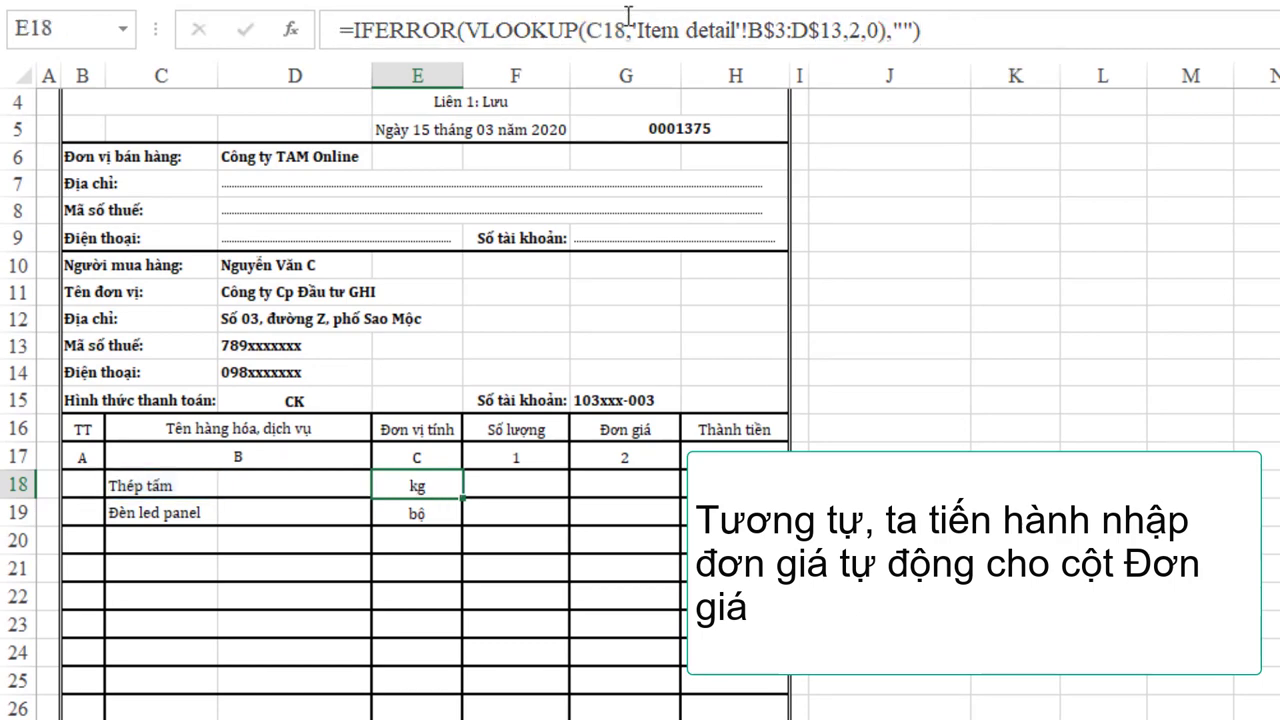
click(613, 486)
double_click(613, 486)
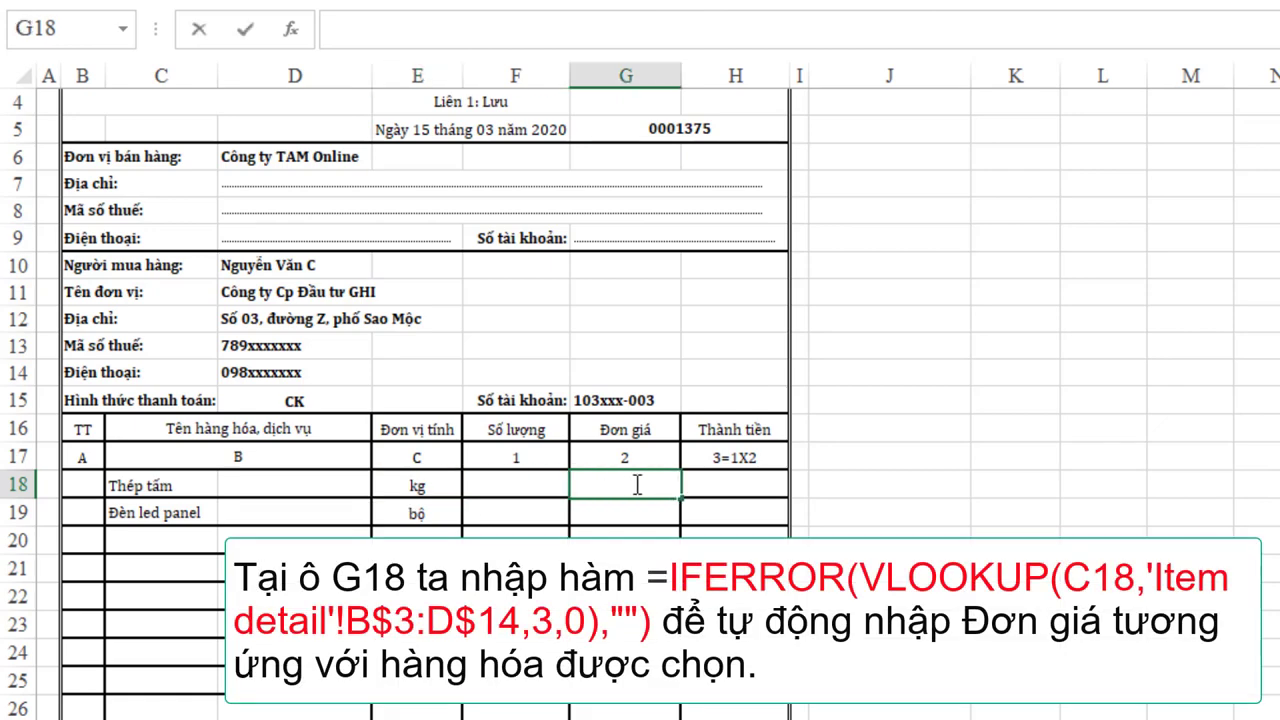
key(ctrl+v)
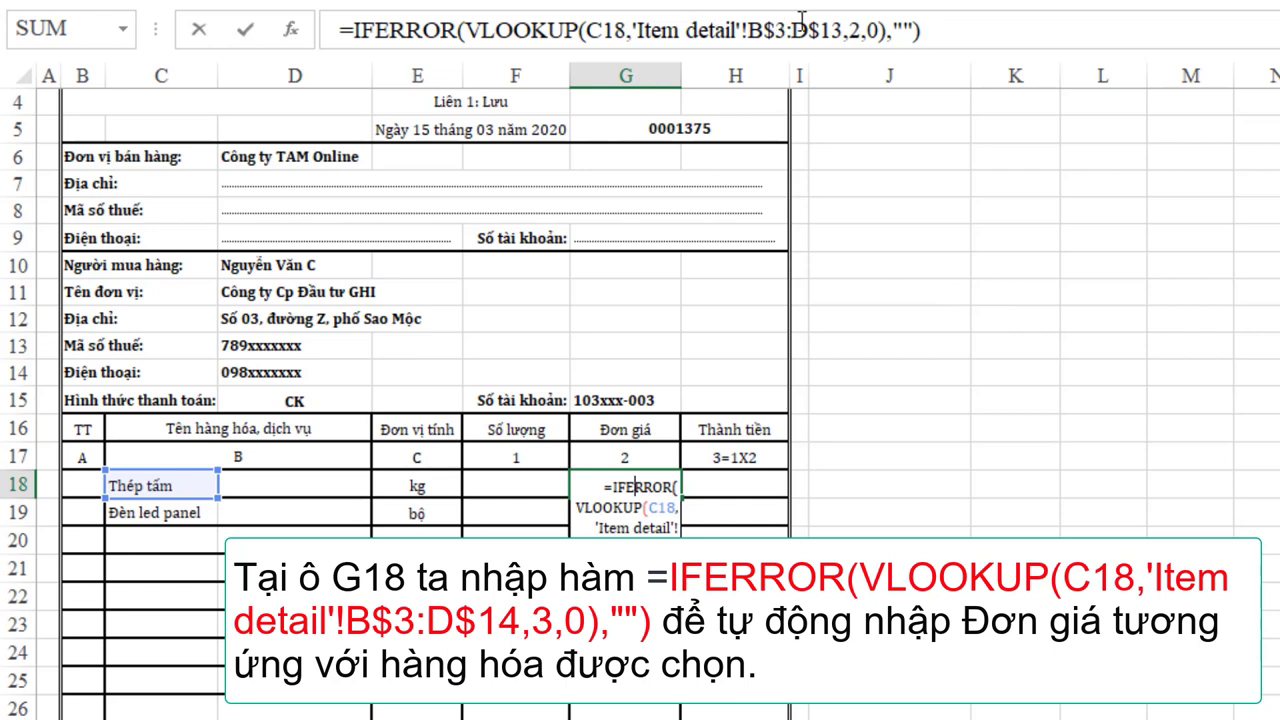
double_click(854, 31)
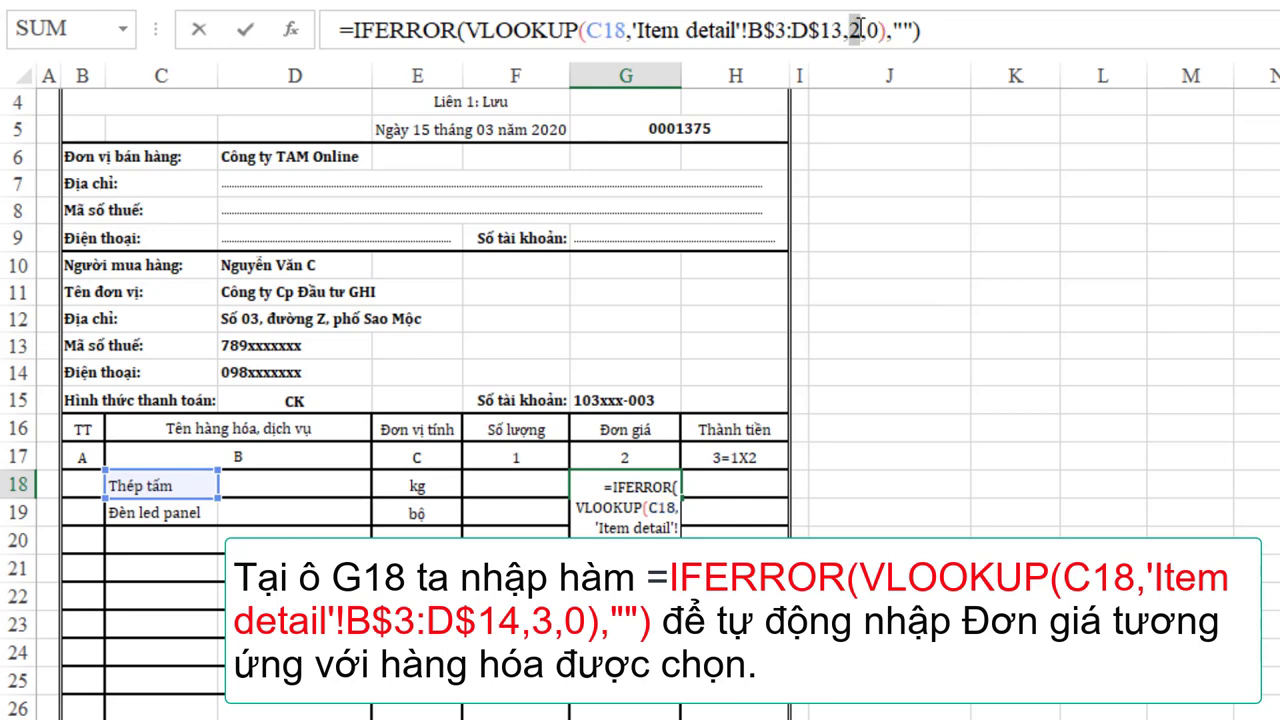
text(3)
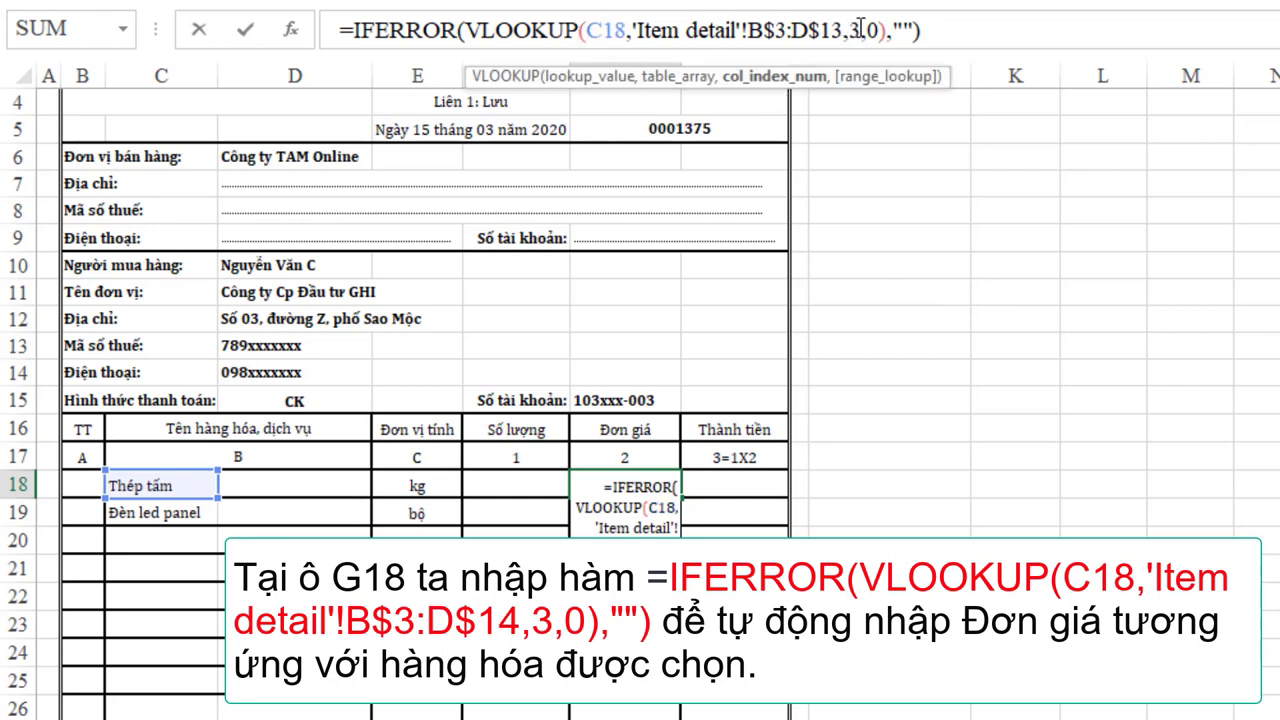
key(Return)
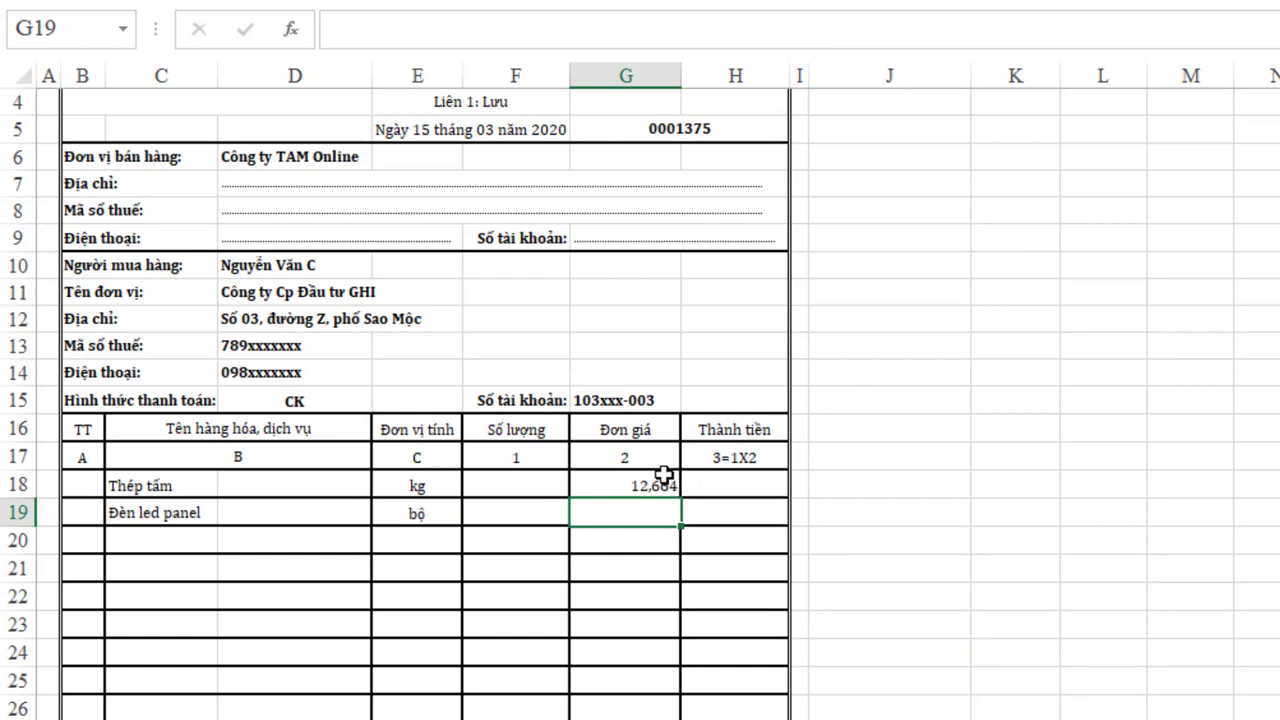
click(660, 486)
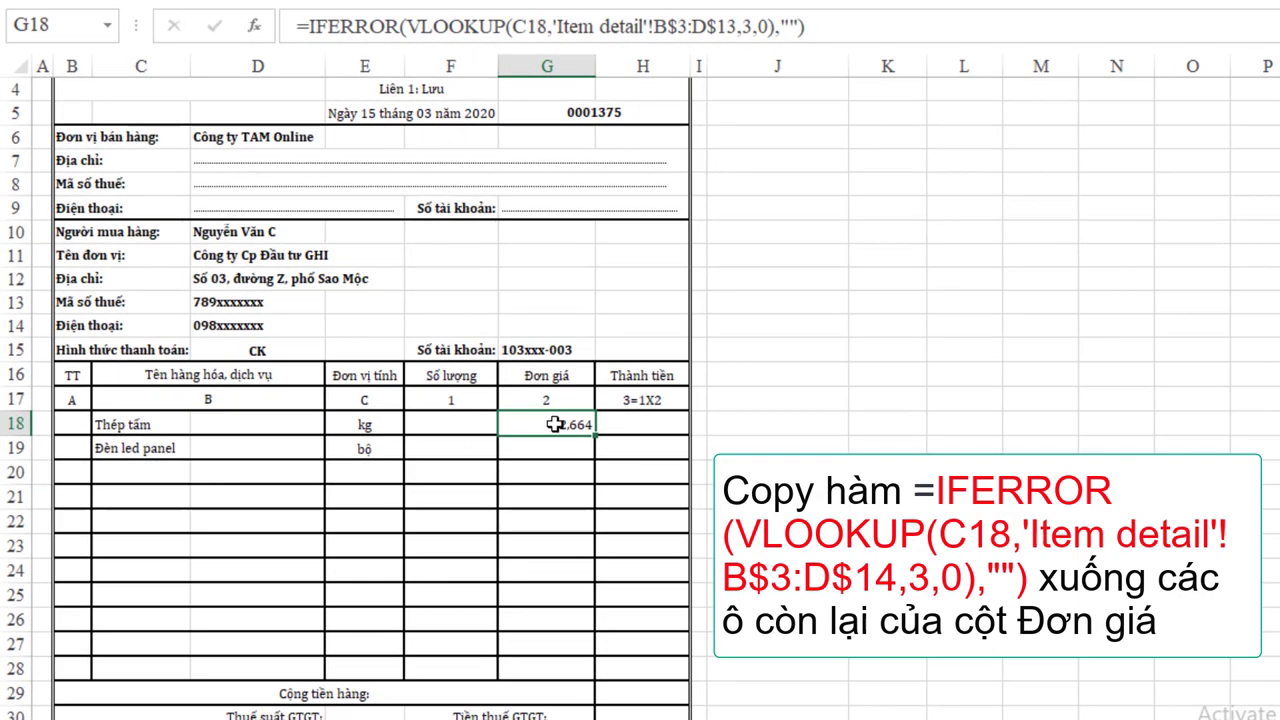
Step: Fill G18's unit-price formula down the Đơn giá column, showing 170,000 for Đèn led panel
drag(592, 452, 566, 674)
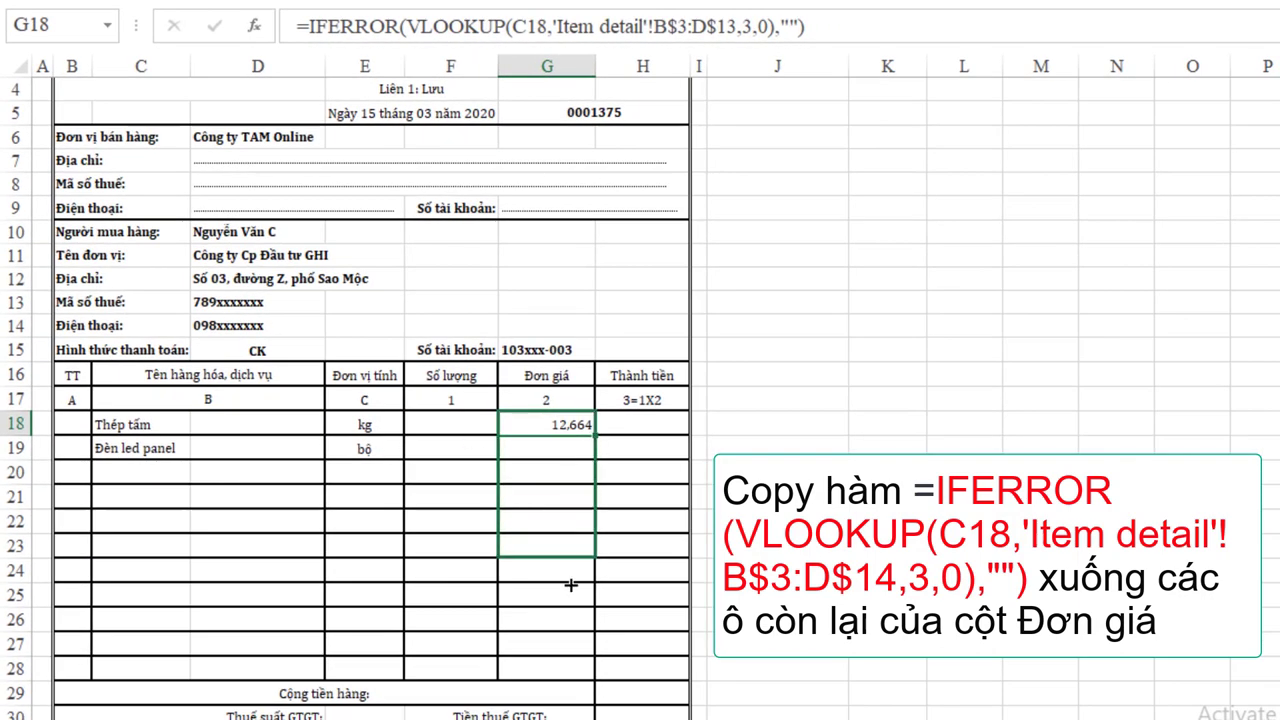
click(521, 545)
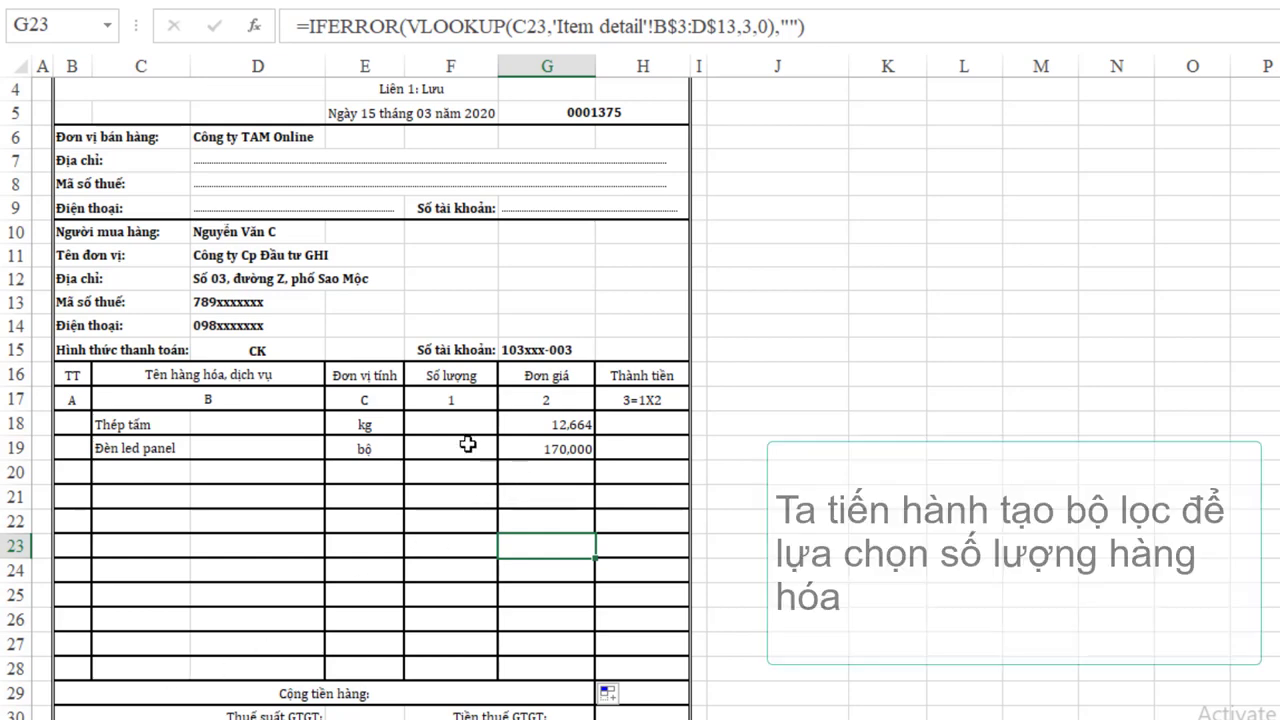
Step: Select the quantity cells F18:F28
drag(454, 424, 461, 664)
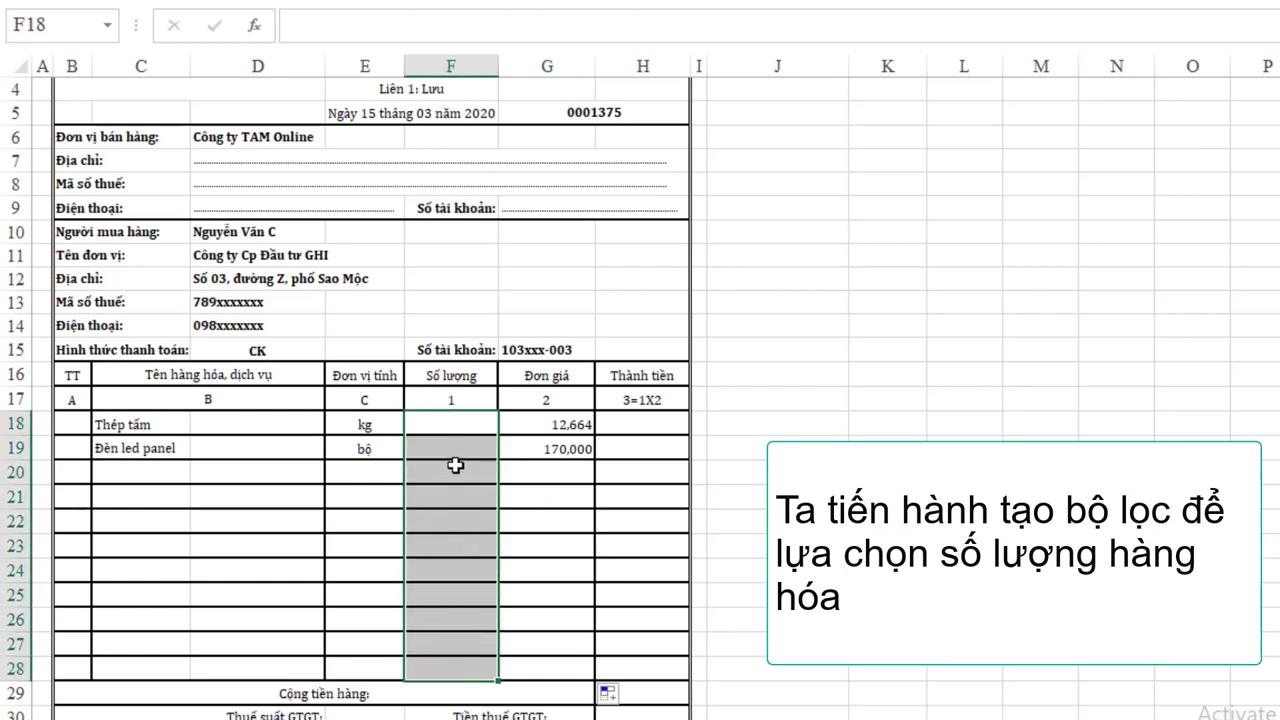
click(456, 468)
click(454, 428)
click(454, 450)
click(457, 543)
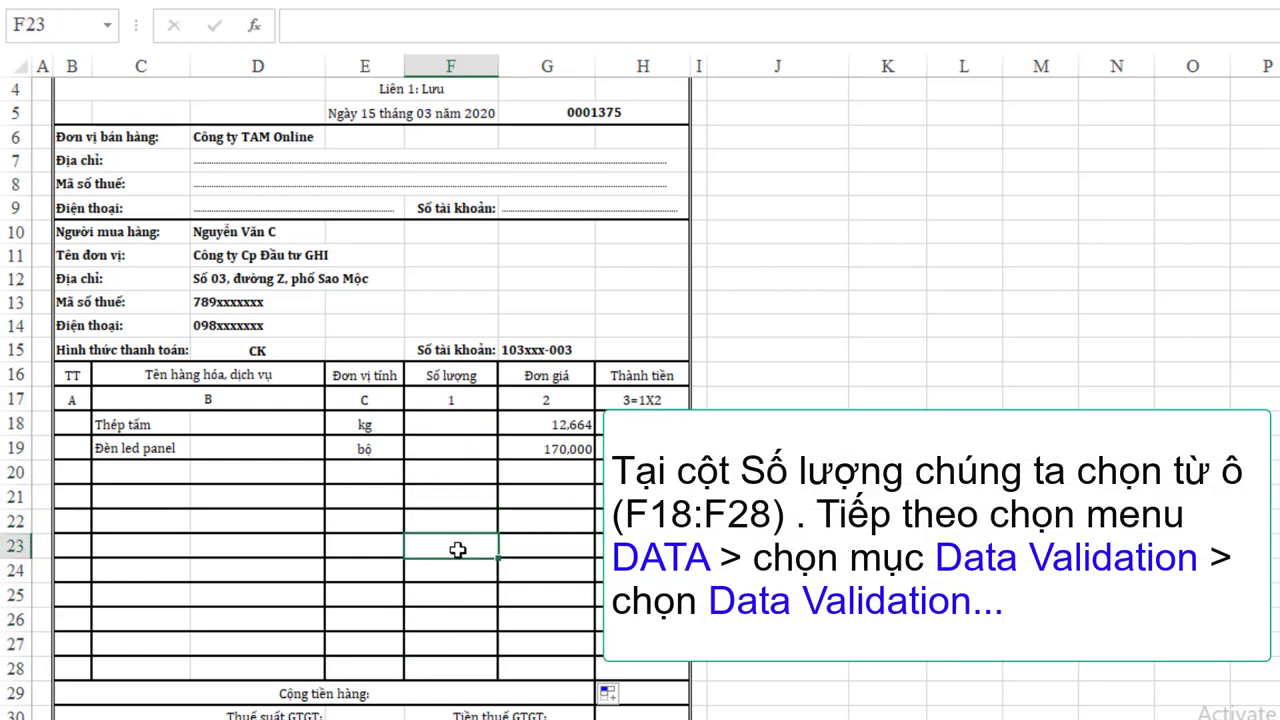
drag(430, 422, 466, 668)
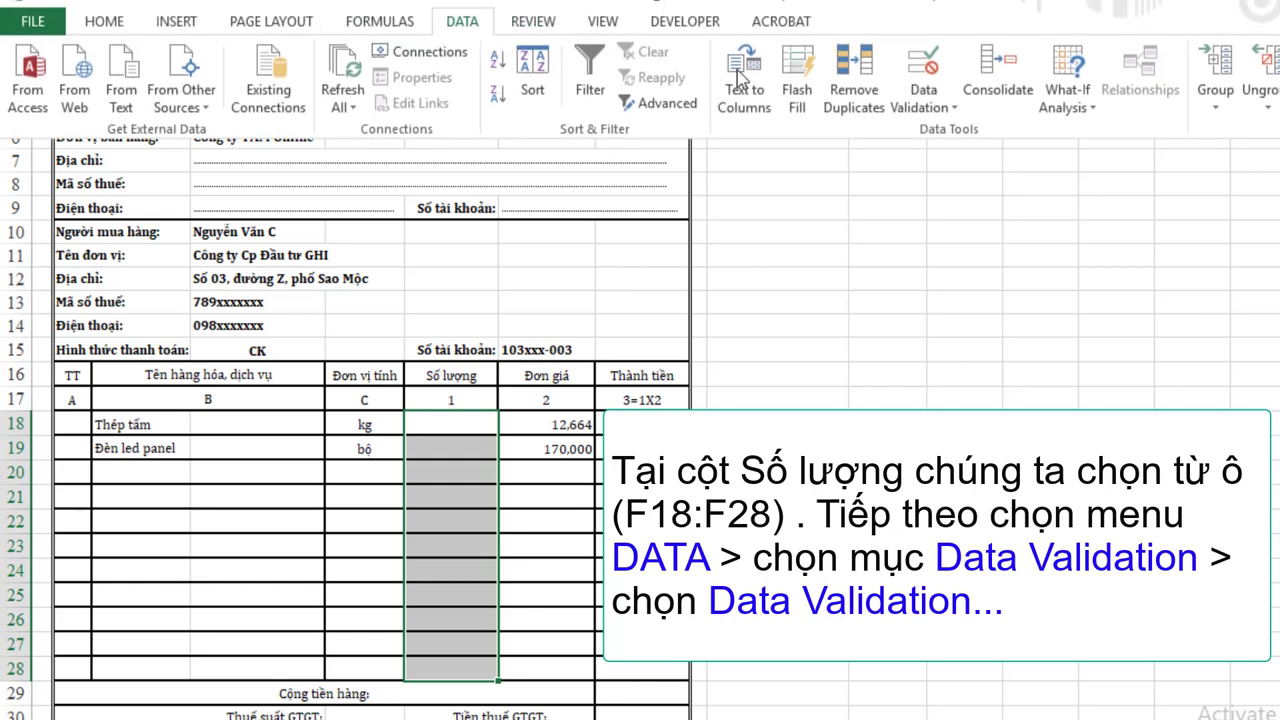
Step: Apply a List data validation to the quantity cells offering numbers 1 through 25
click(946, 108)
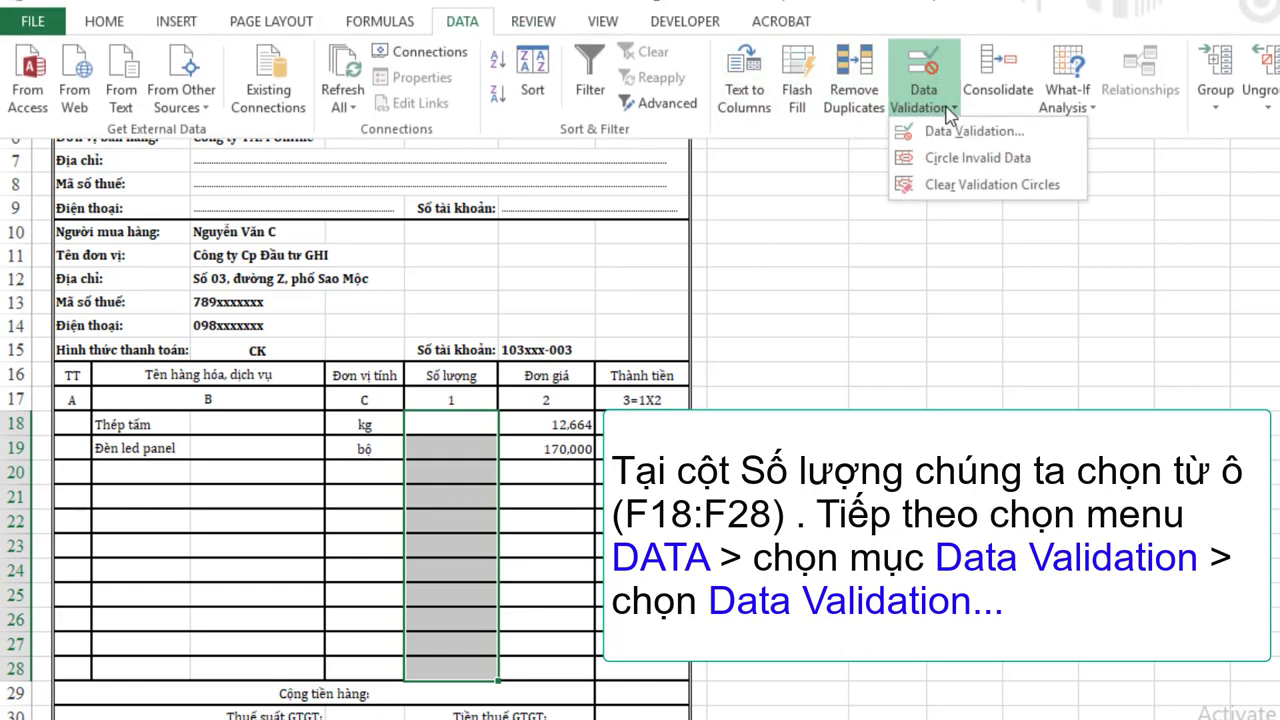
click(948, 131)
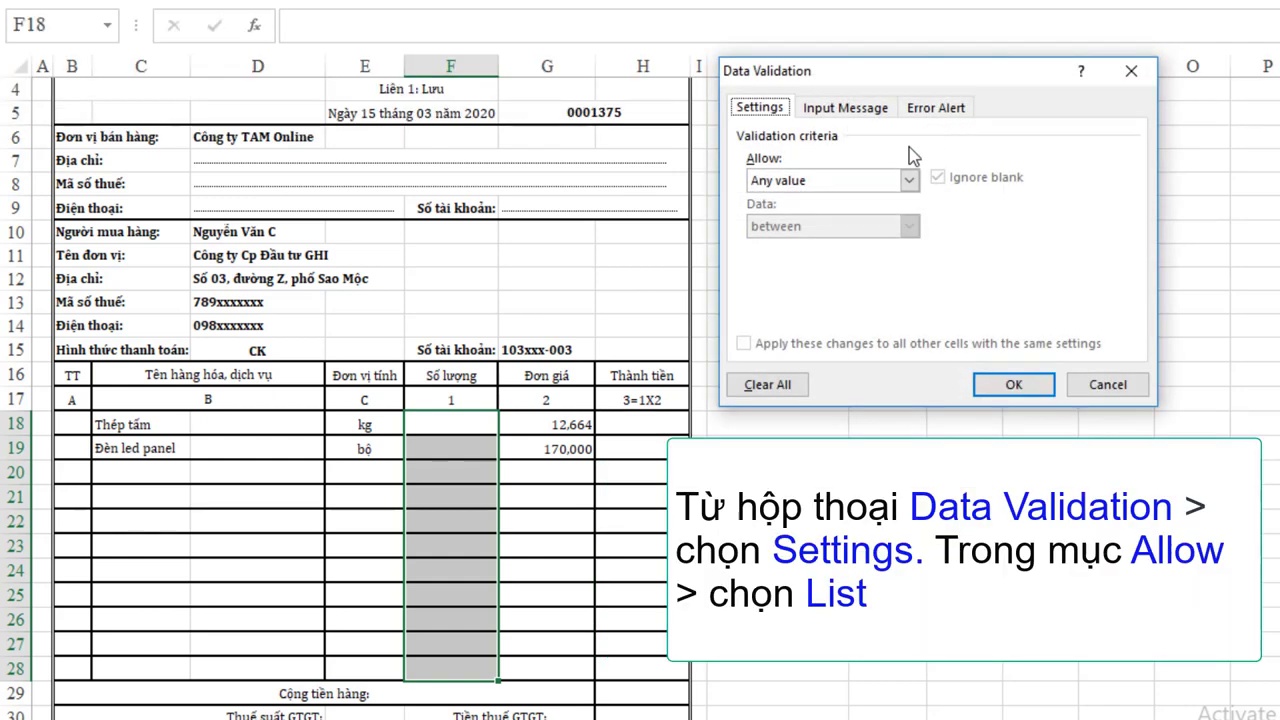
click(908, 180)
click(783, 245)
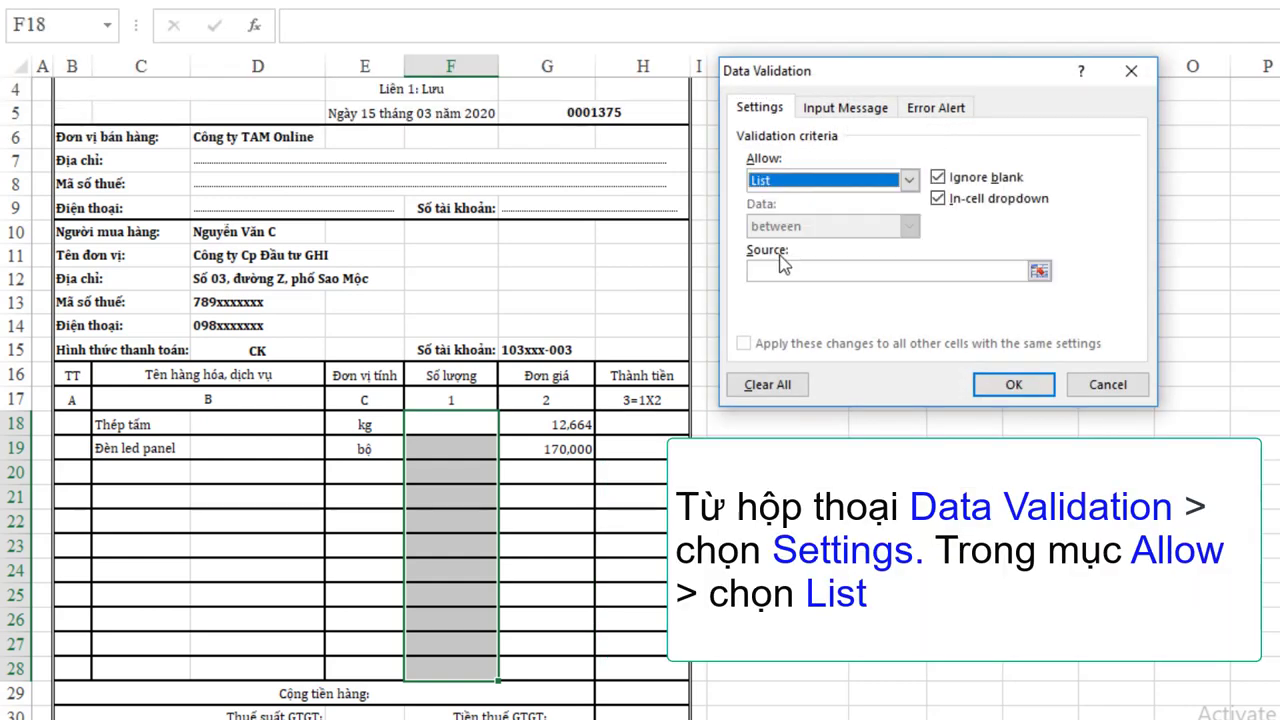
click(804, 271)
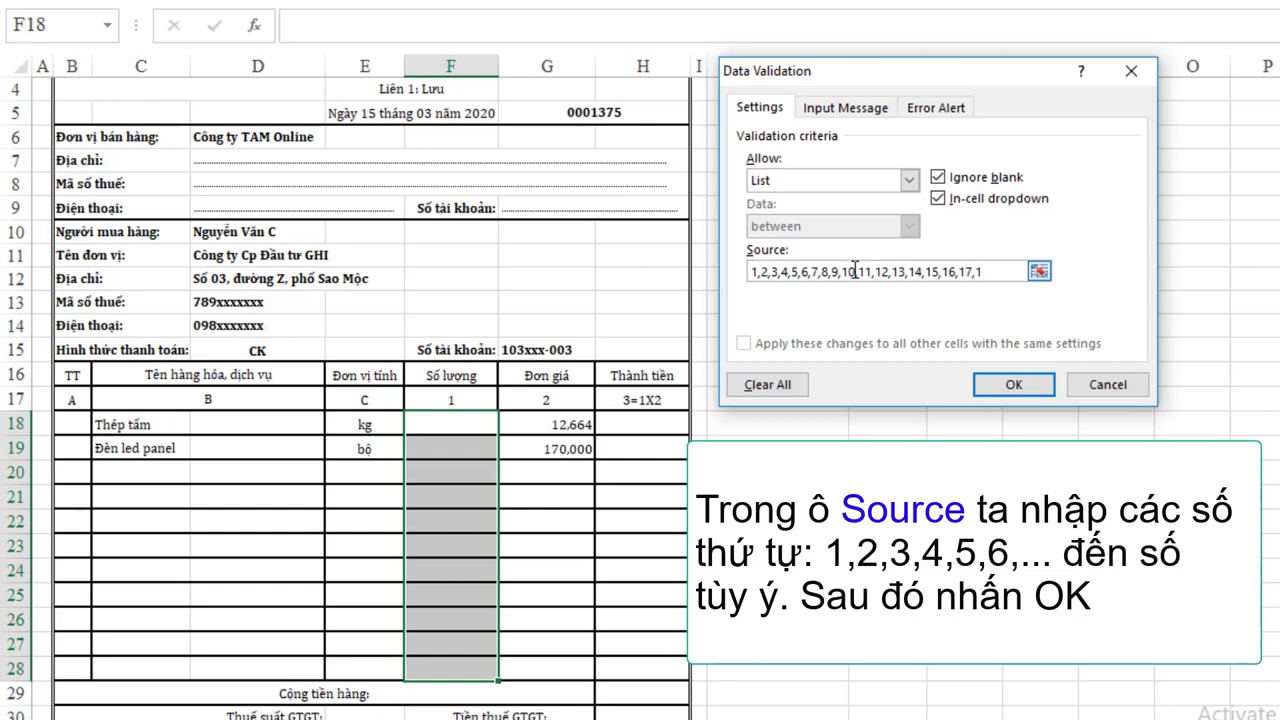
text(0,21,22,,23,)
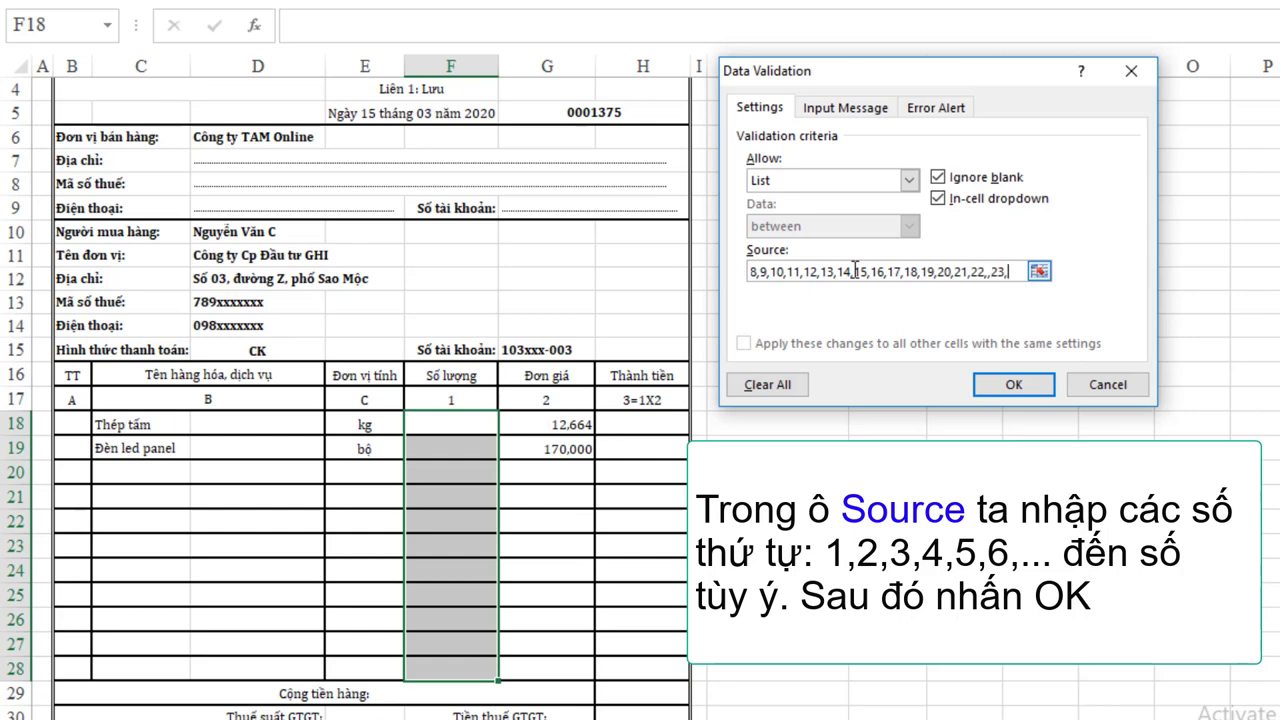
text(24,25)
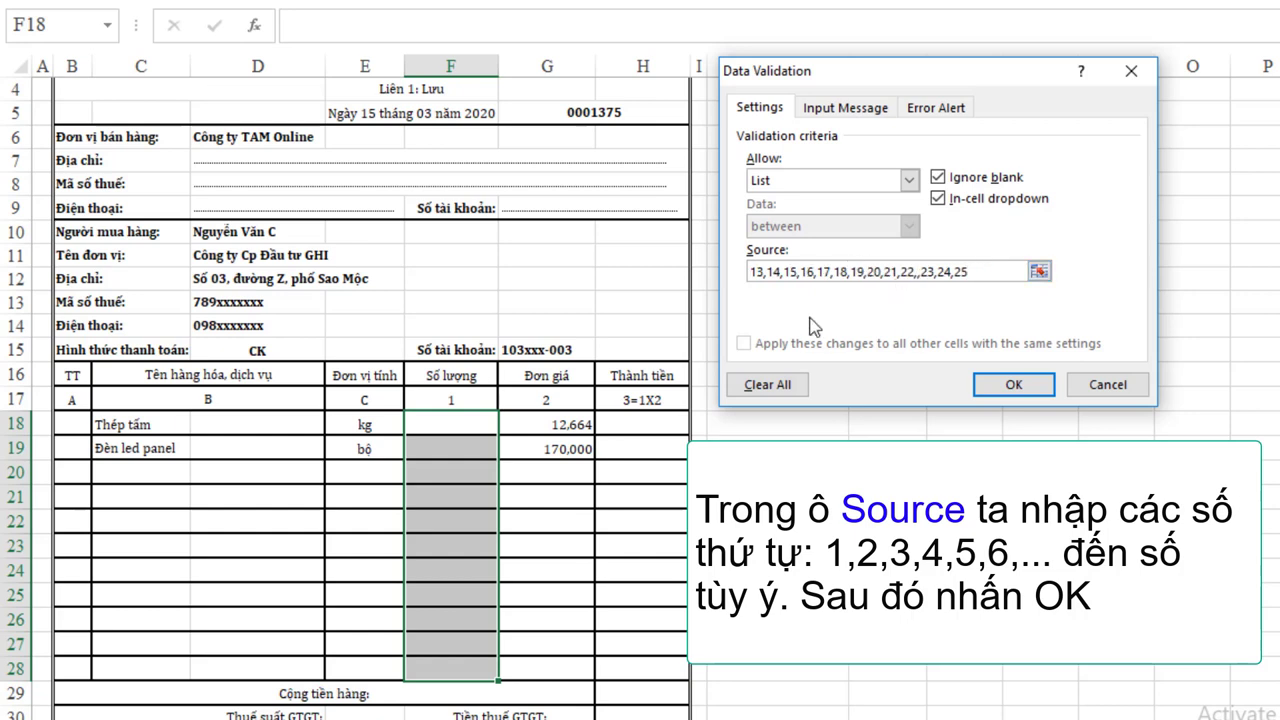
click(1013, 385)
Step: Pick quantity 3 for Thép tấm in F18 and 7 for Đèn led panel in F19
click(485, 487)
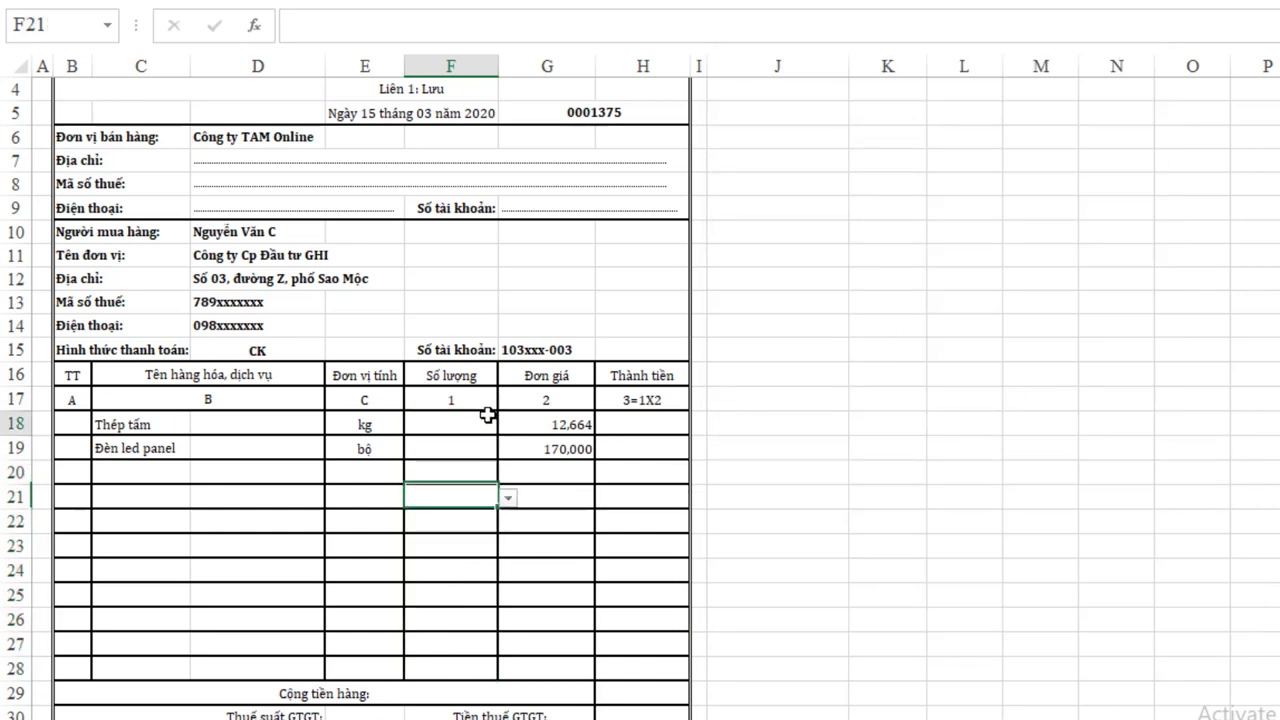
click(470, 424)
click(508, 424)
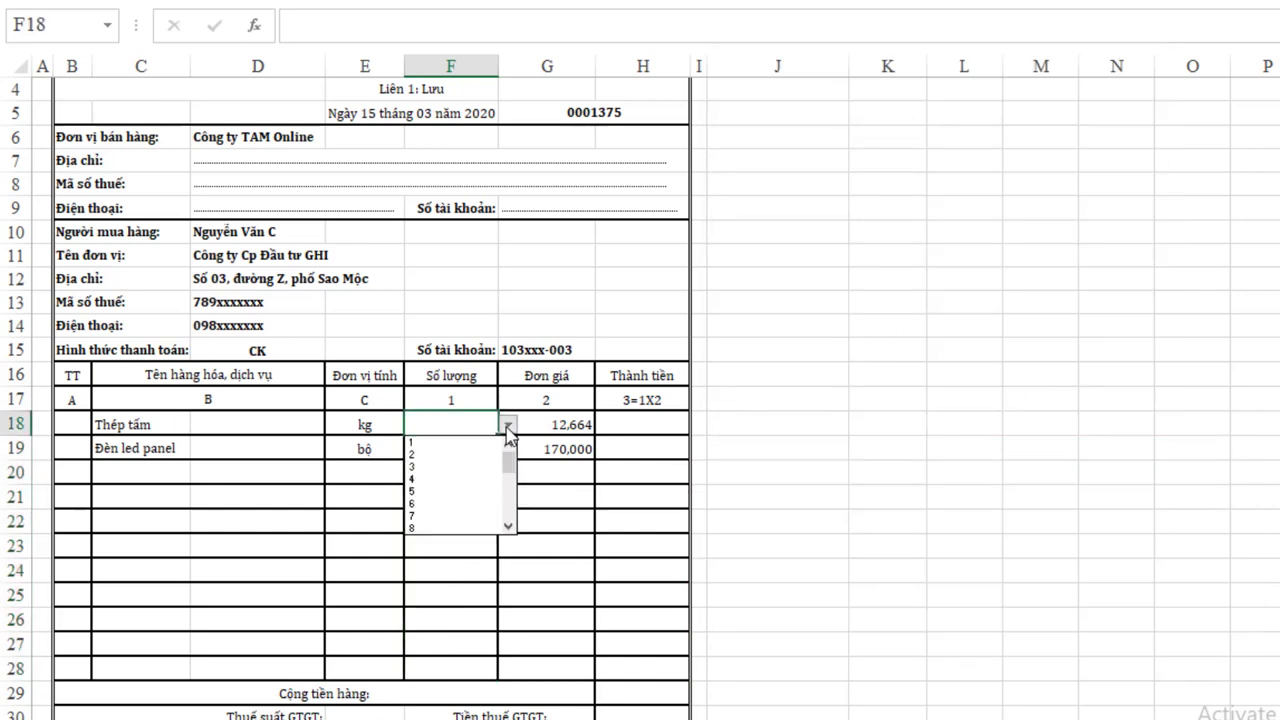
click(455, 467)
click(467, 443)
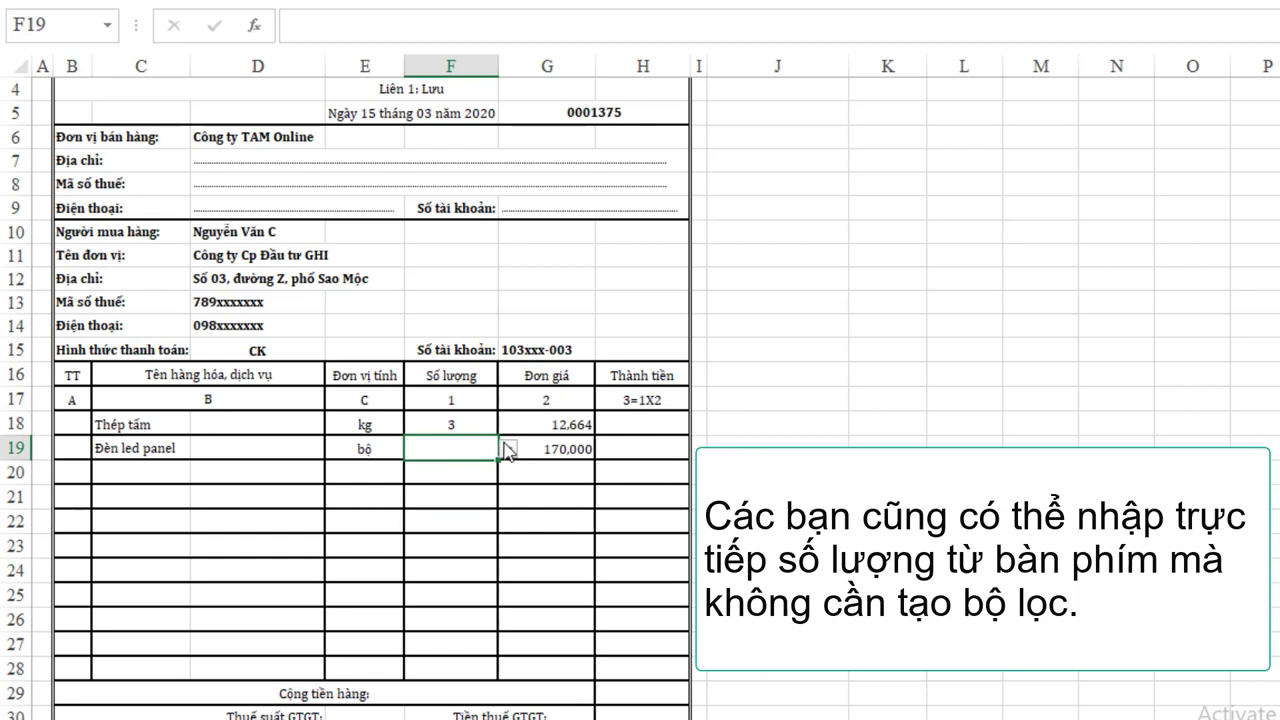
click(508, 449)
click(410, 541)
click(452, 502)
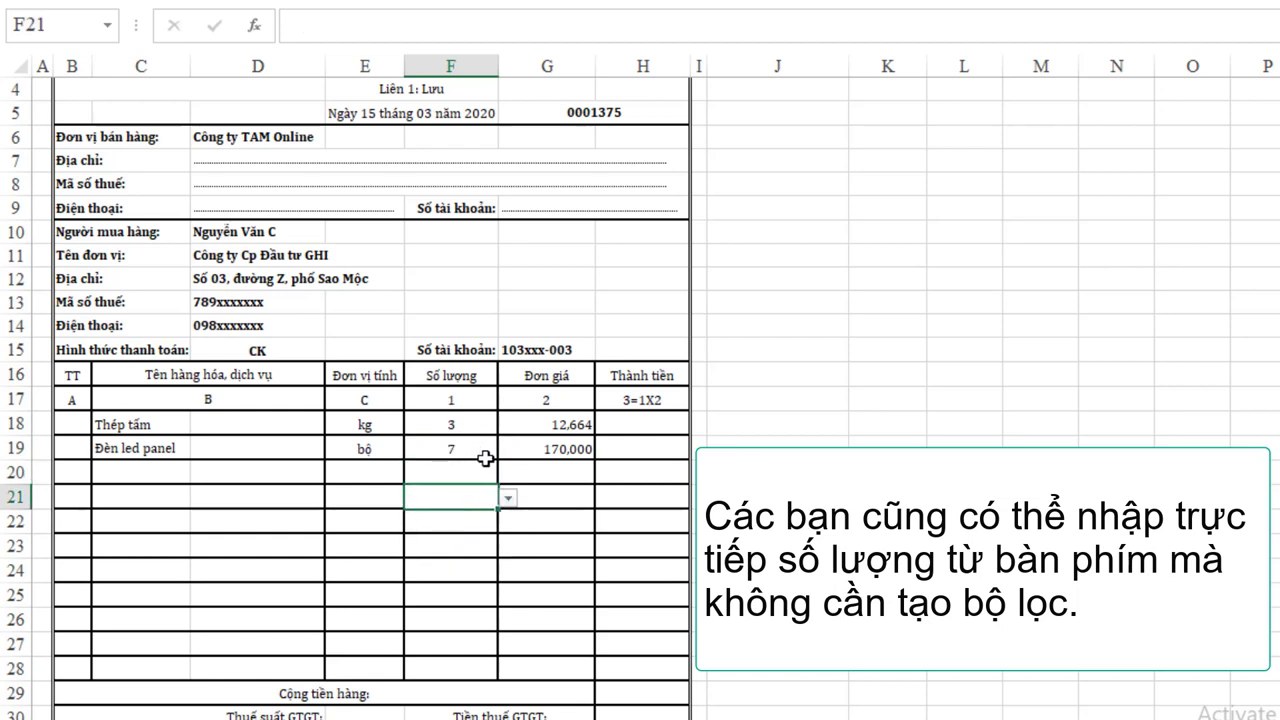
click(631, 421)
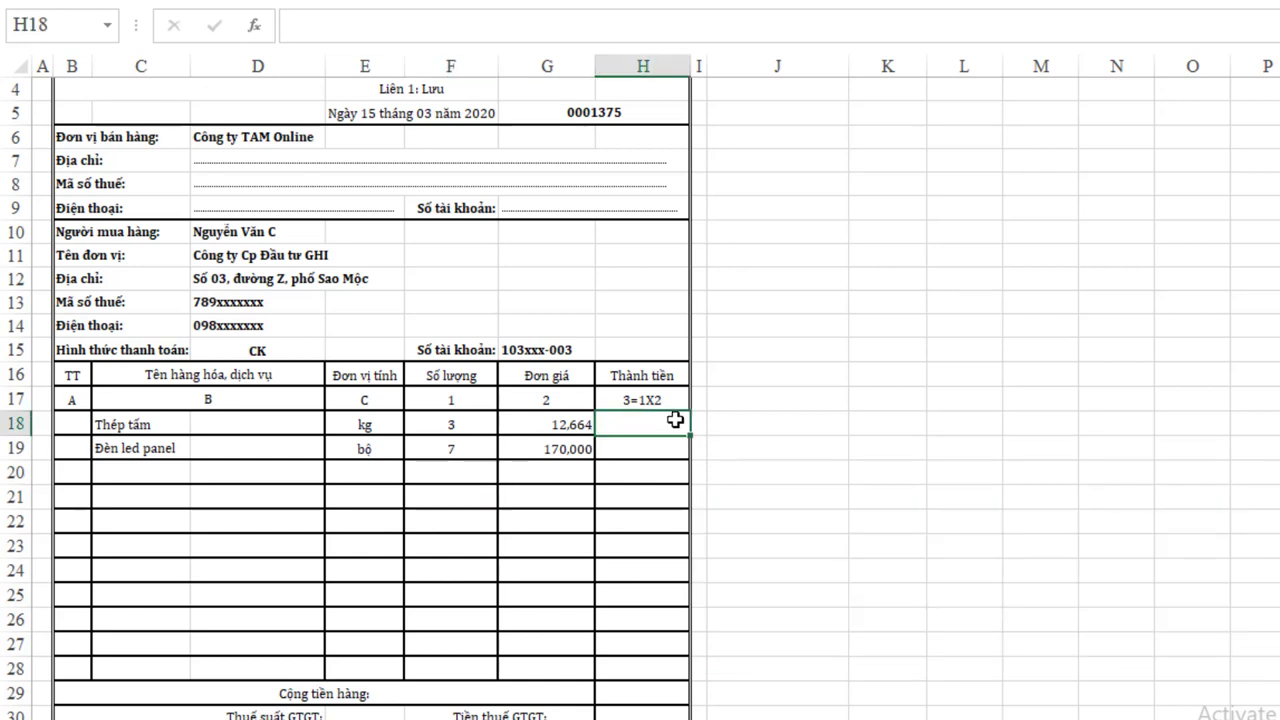
Step: Enter =IFERROR(F18*G18,"") in H18 so the Thép tấm line total shows 37,992
text(=)
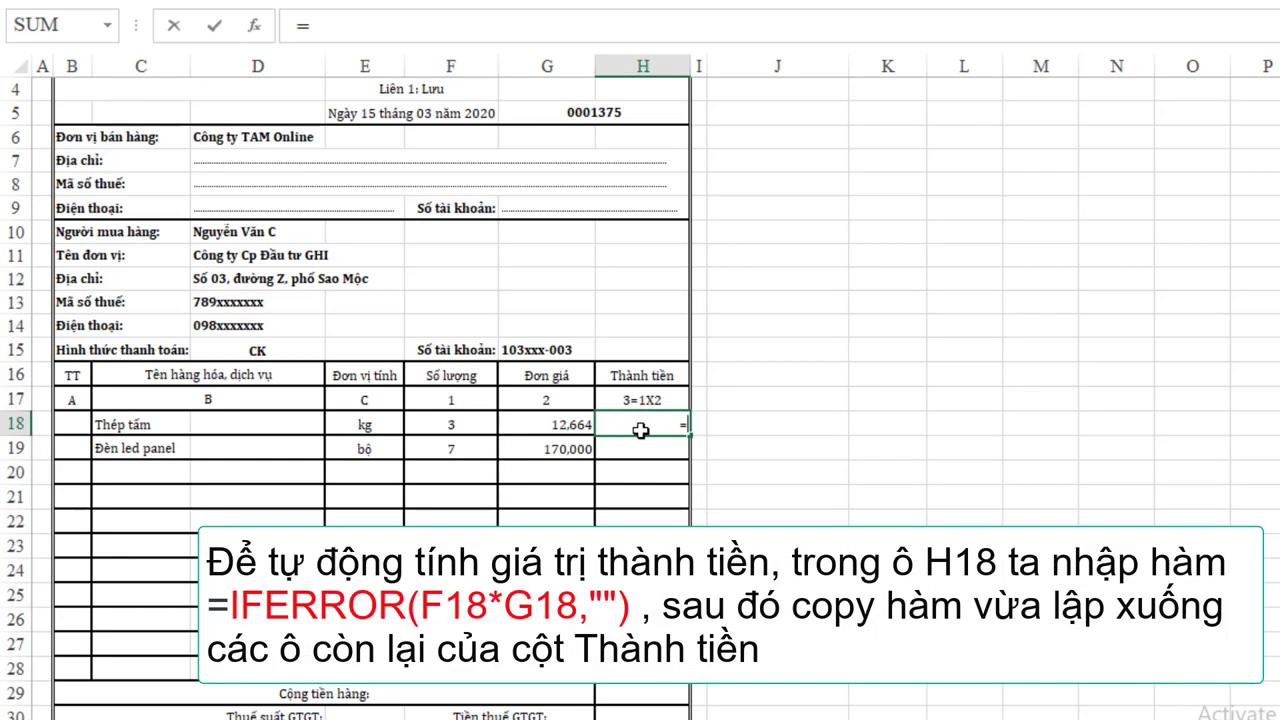
text(IF)
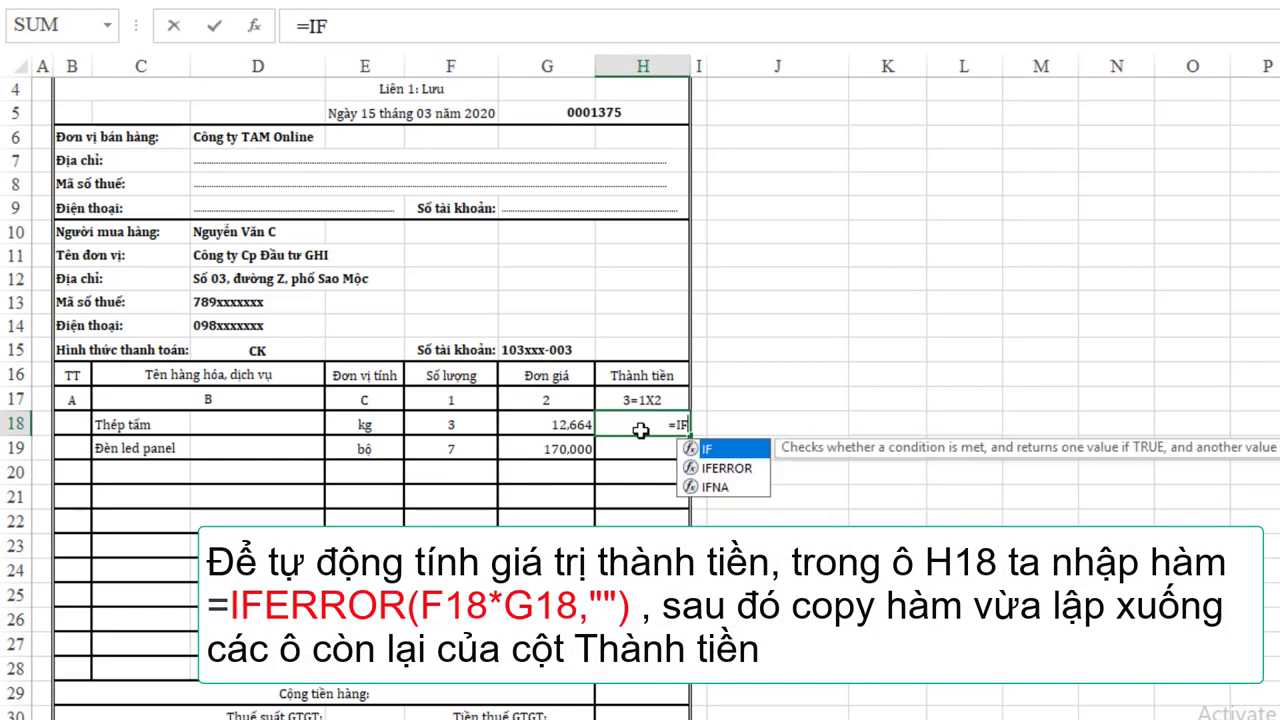
text(ERR)
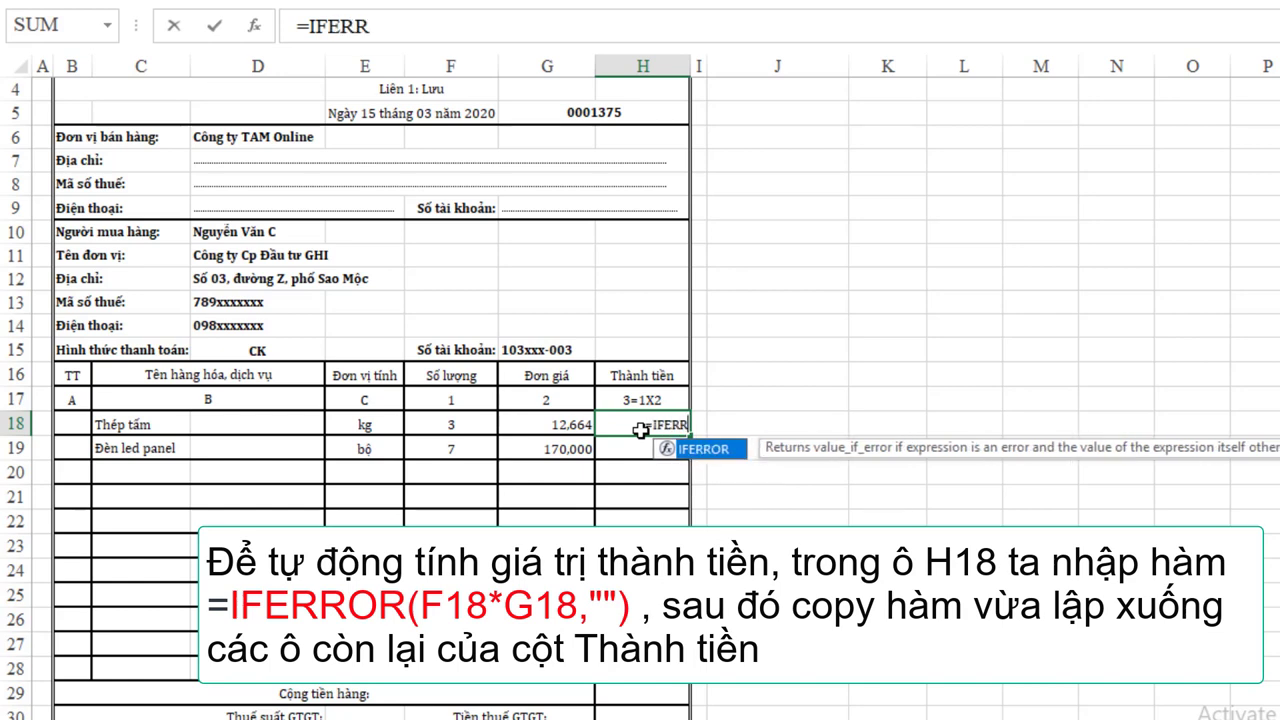
text(OR)
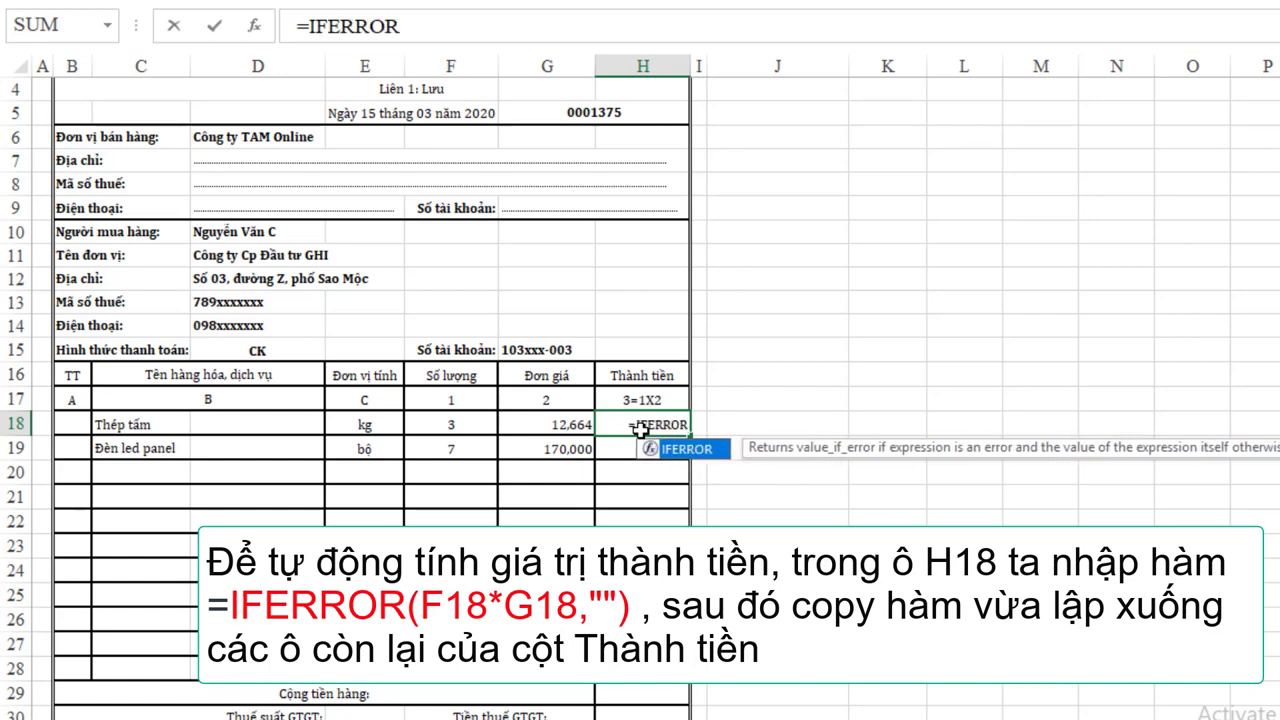
text(()
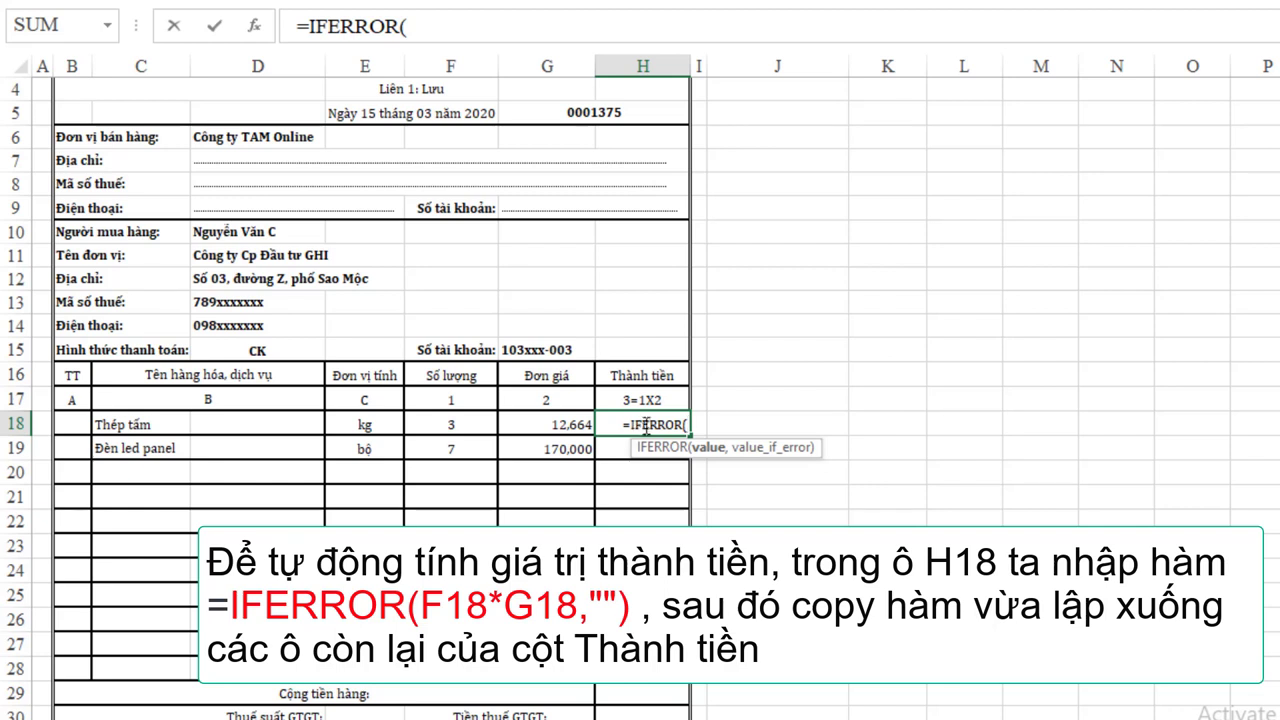
click(456, 422)
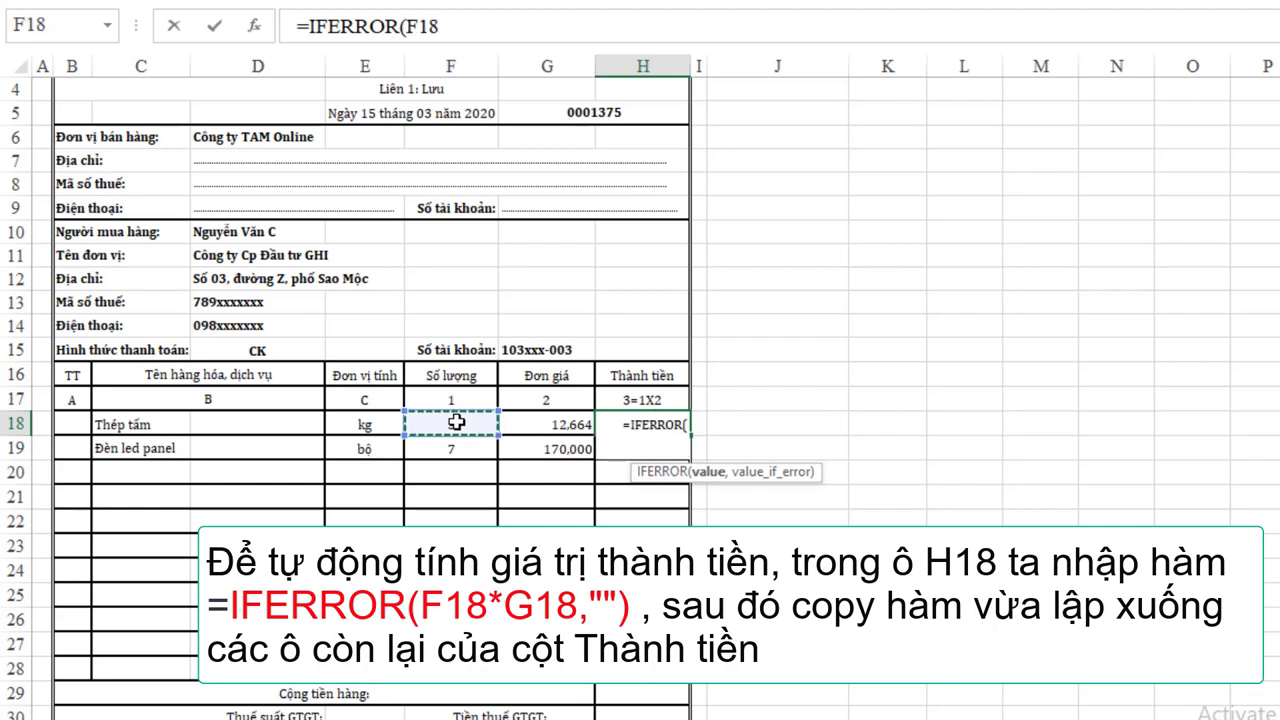
text(*)
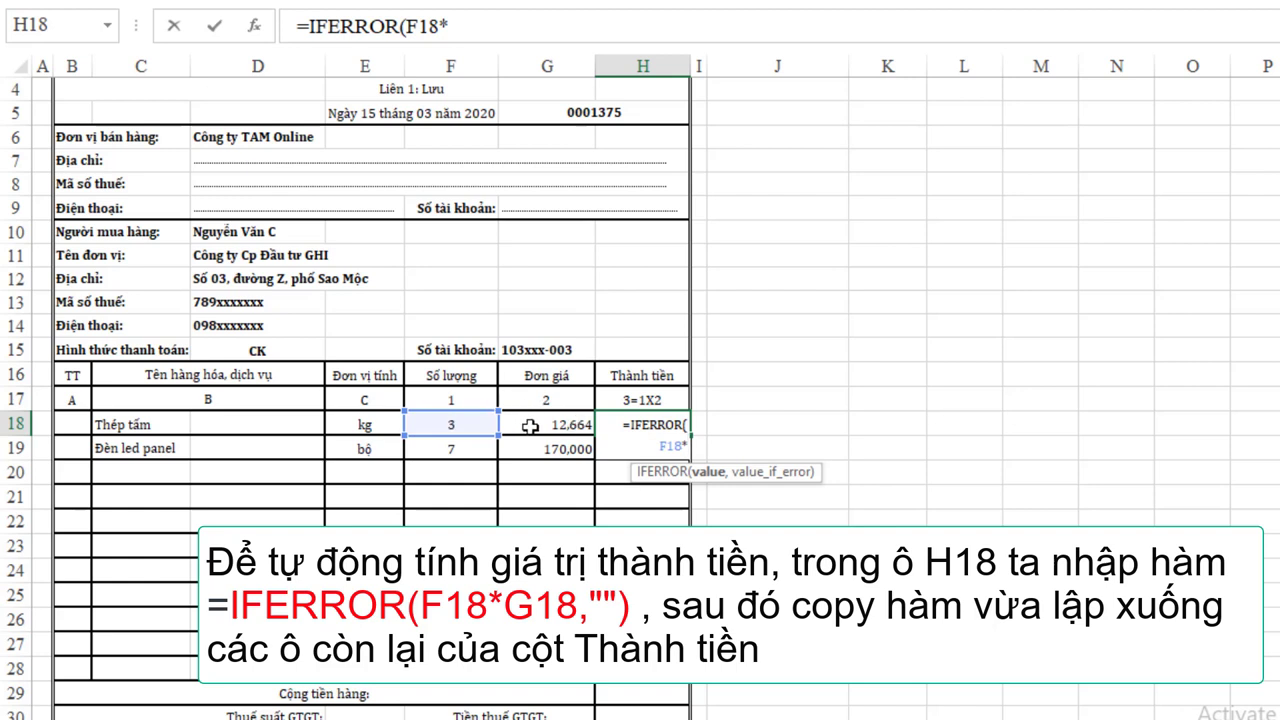
click(563, 425)
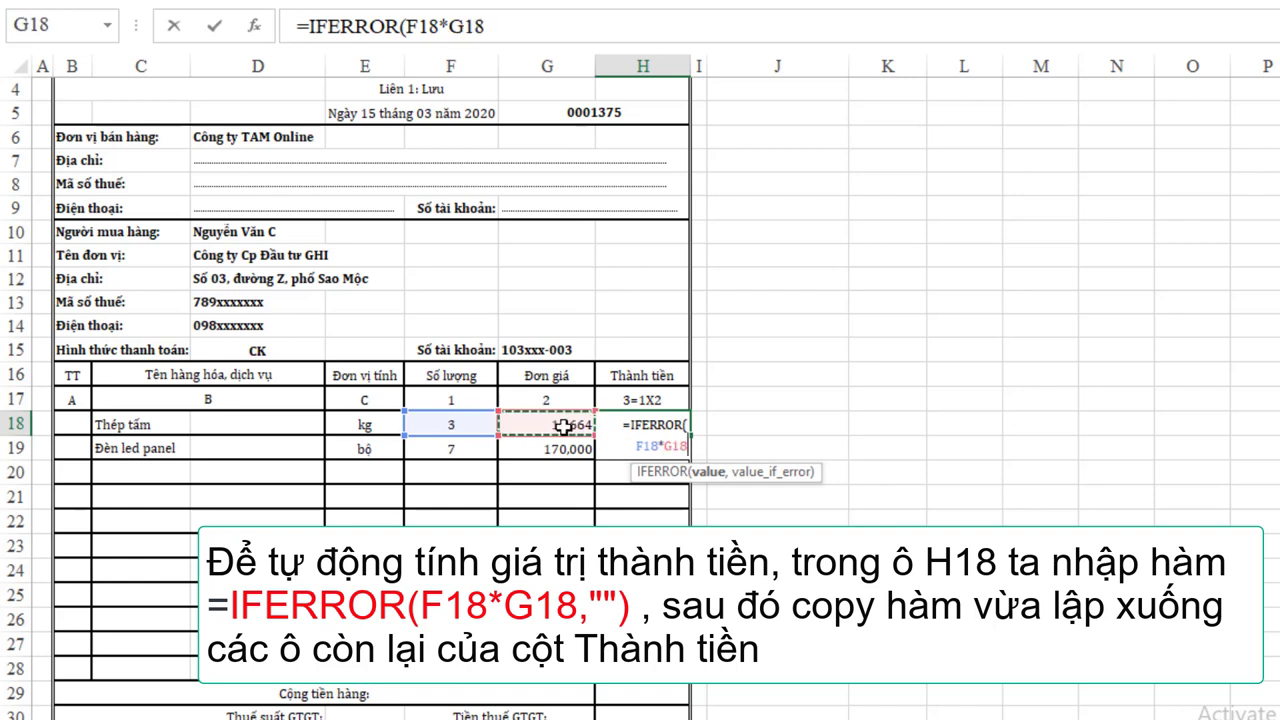
text(,)
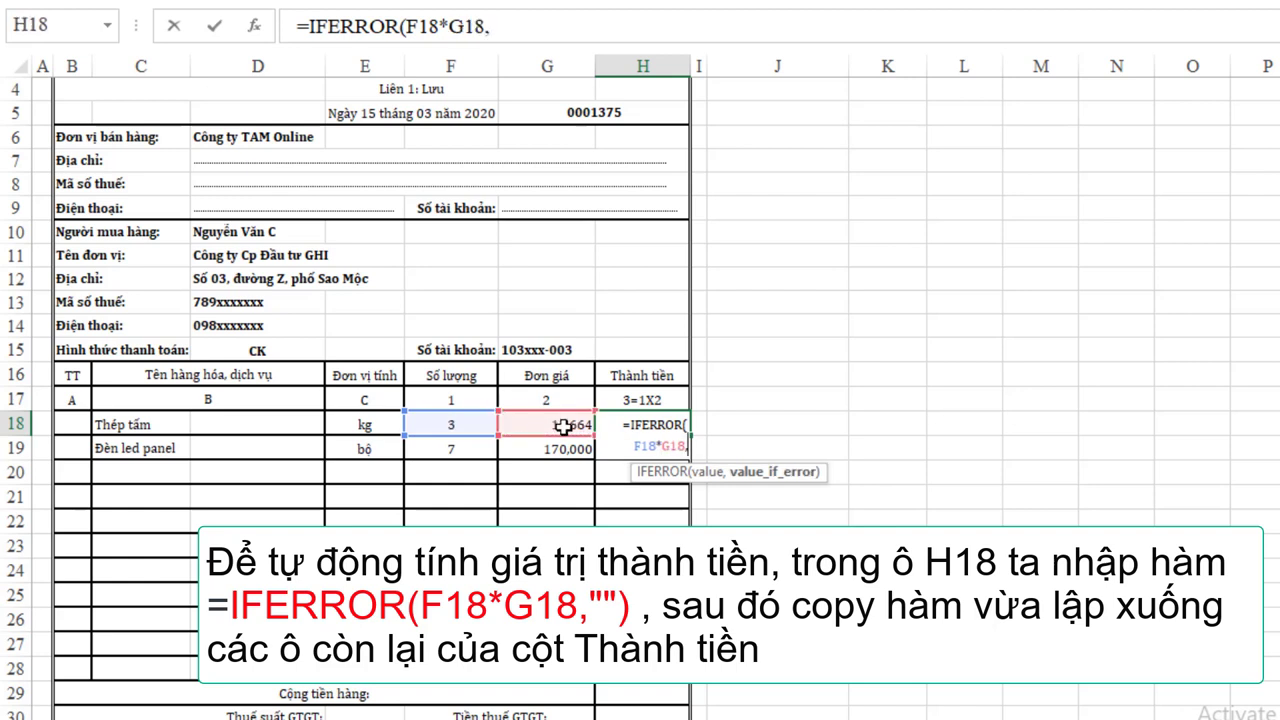
text("")
text())
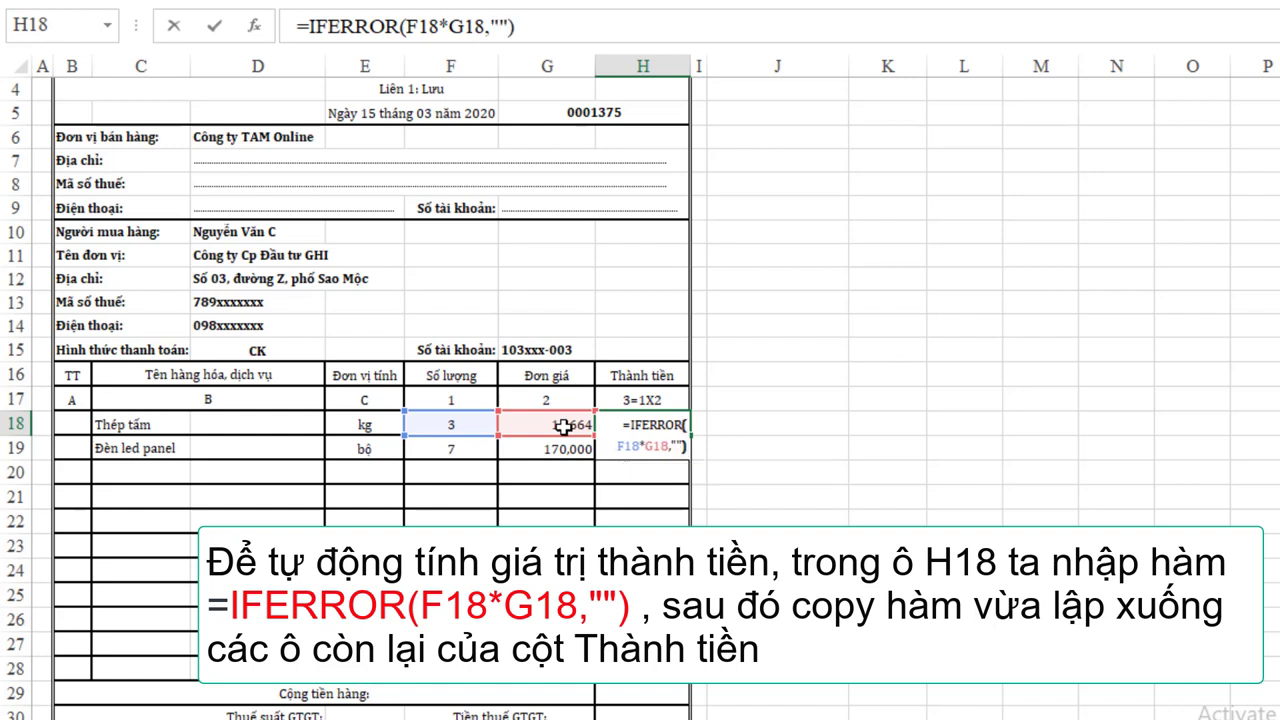
key(Return)
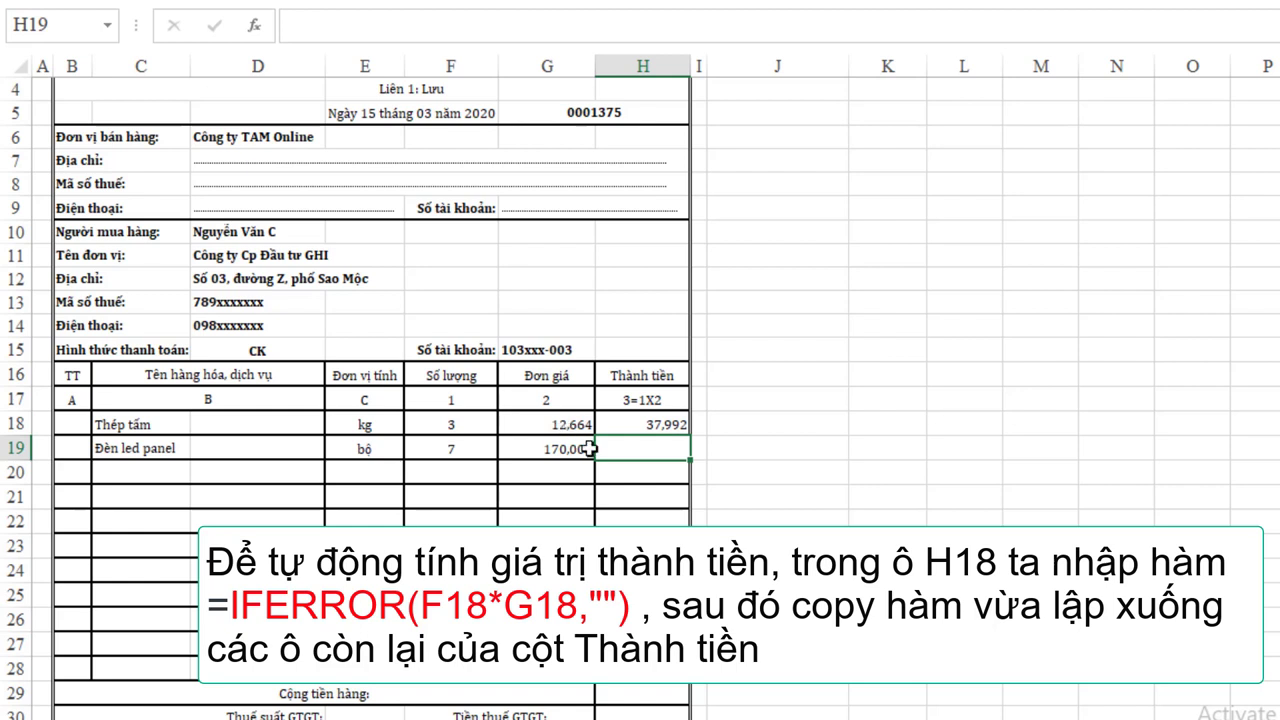
click(653, 426)
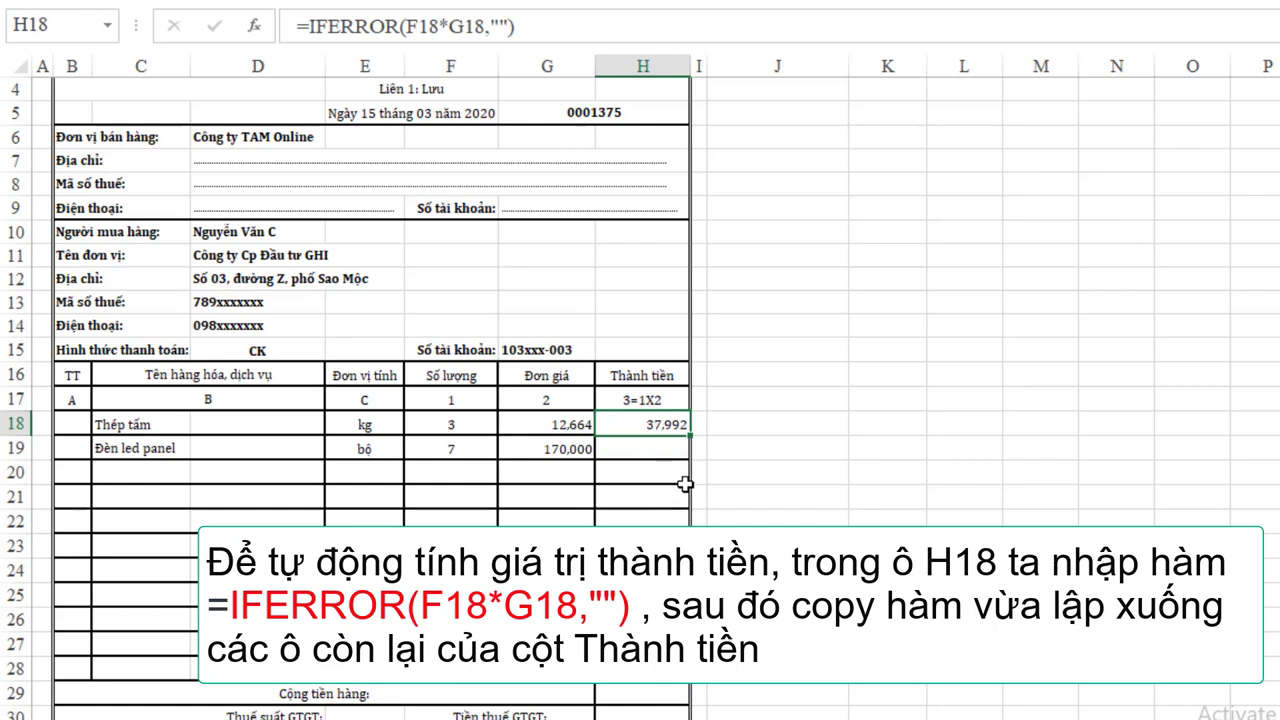
click(660, 449)
click(662, 424)
Step: Fill H18's line-total formula down the Thành tiền column to row 28
drag(690, 434, 692, 665)
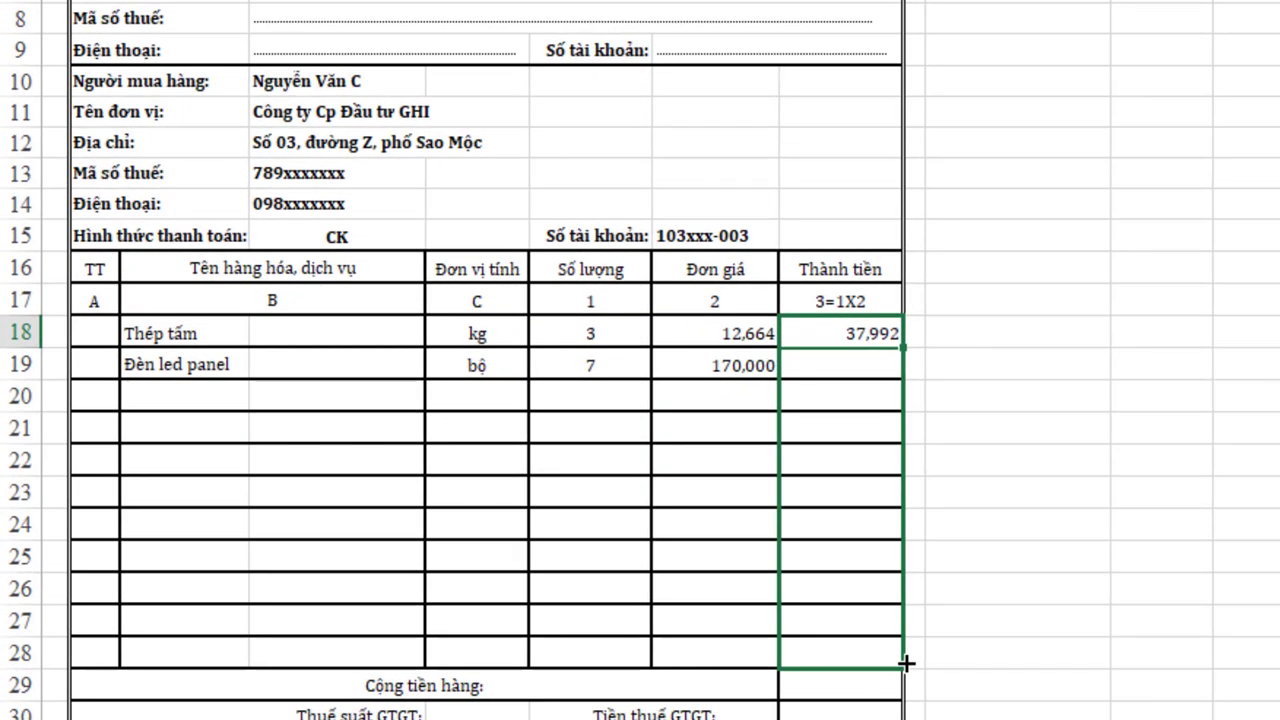
drag(692, 665, 692, 677)
click(843, 492)
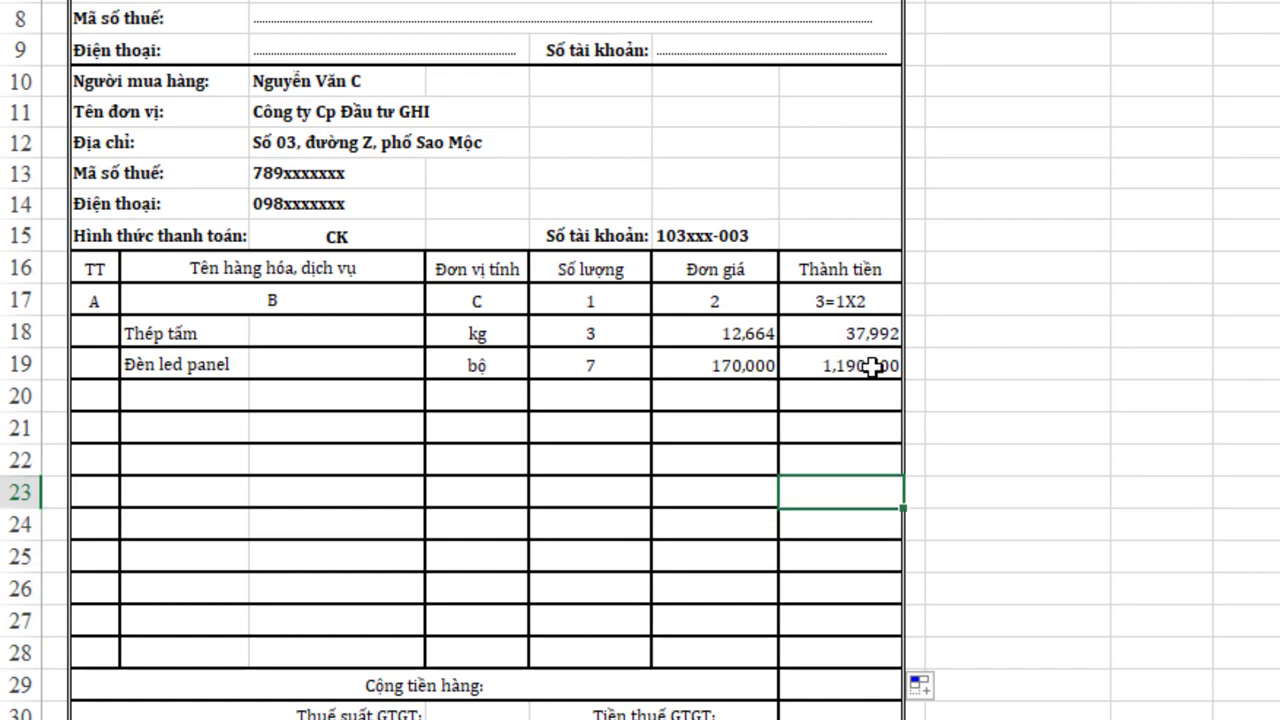
Step: Add Khóa cửa in row 20 with quantity 2, totalling 720,000
click(216, 412)
click(258, 404)
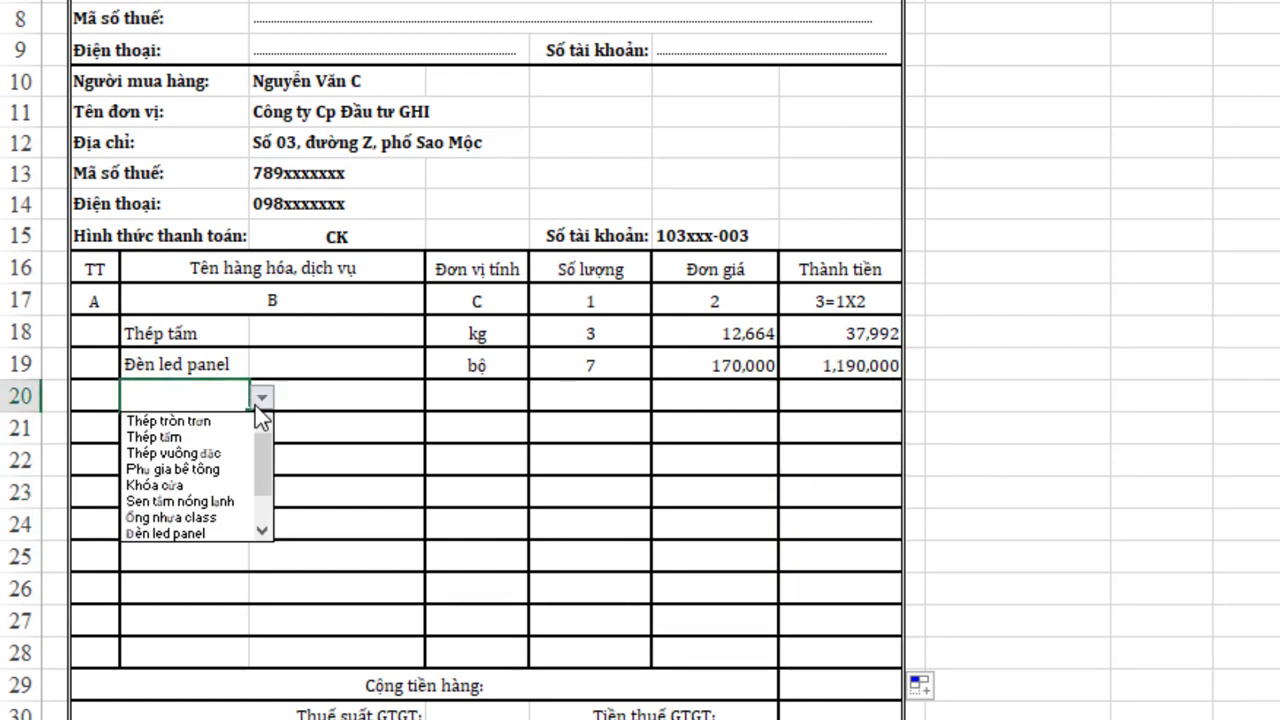
click(178, 487)
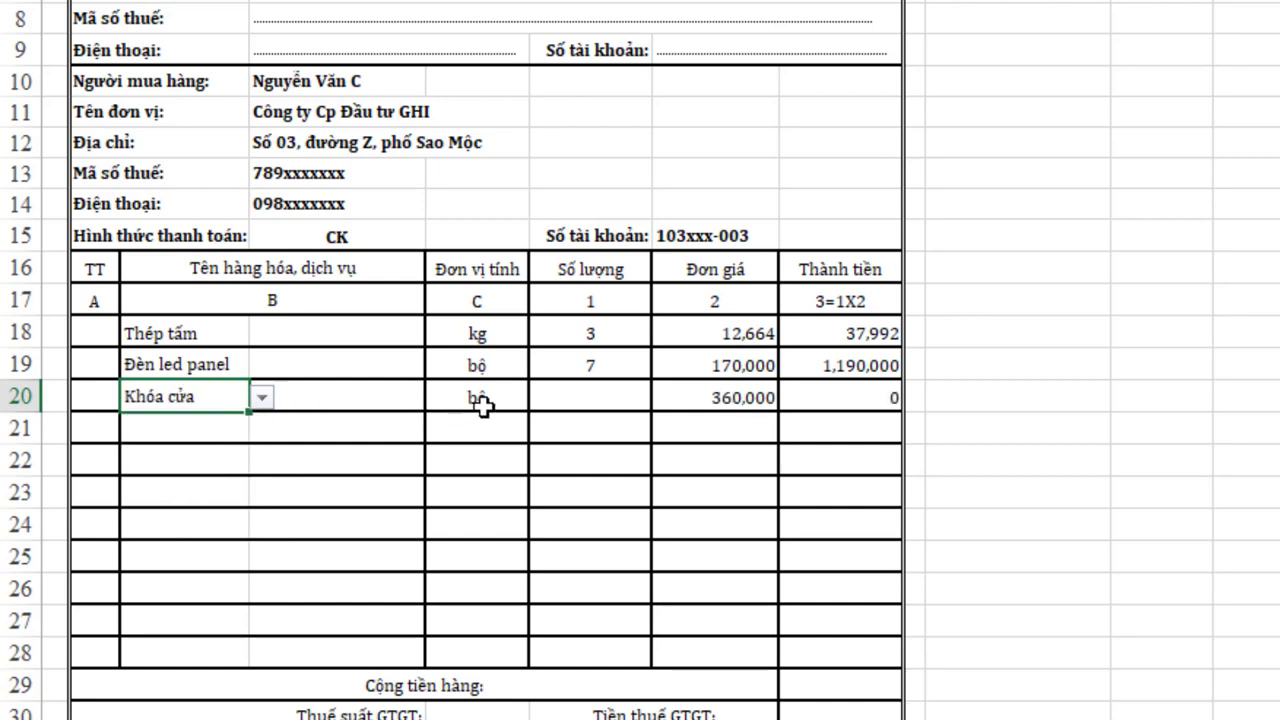
click(565, 400)
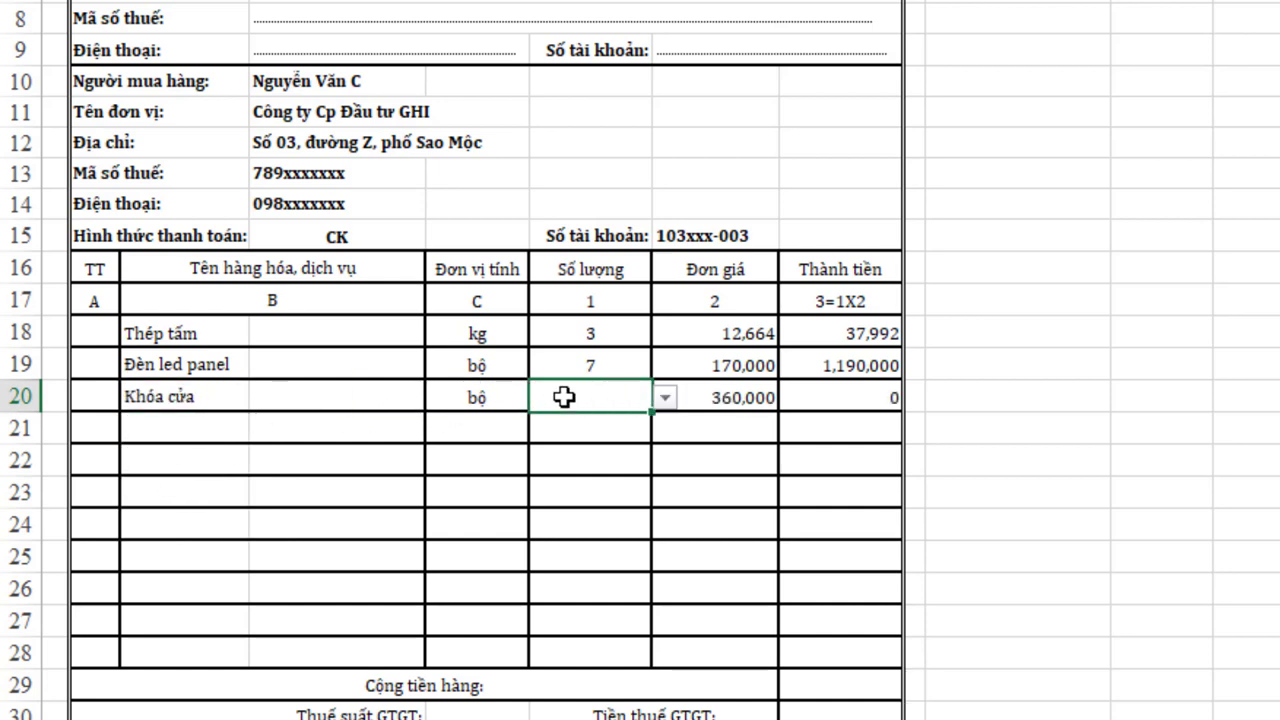
click(665, 398)
key(Escape)
text(2)
click(595, 449)
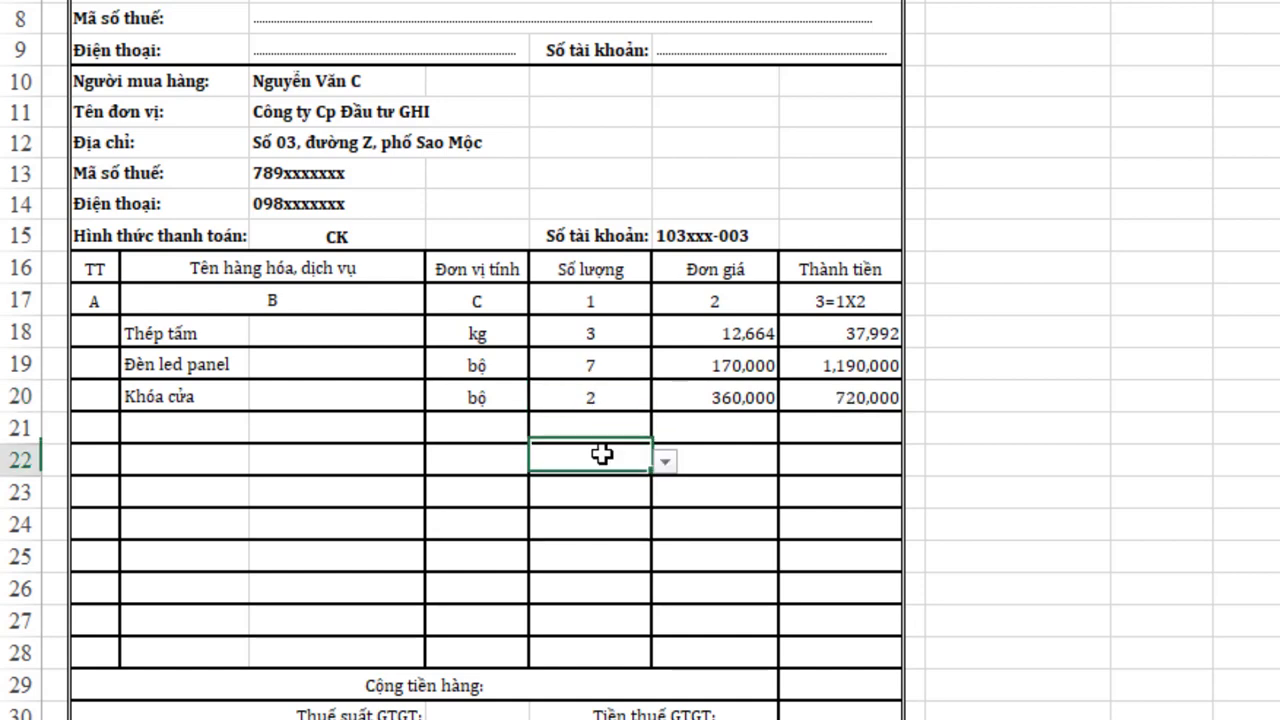
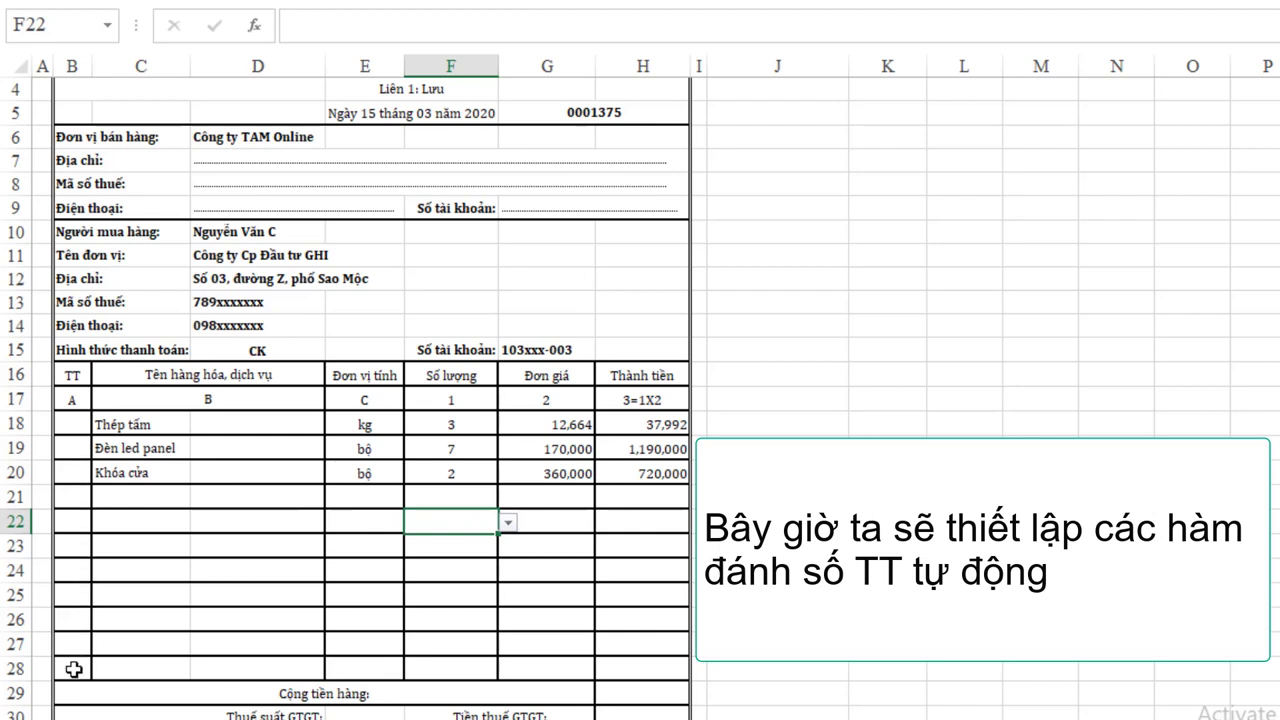
Step: Enter =IF(C18="","",1) in B18 so item 1 is numbered only when C18 has a product
click(63, 429)
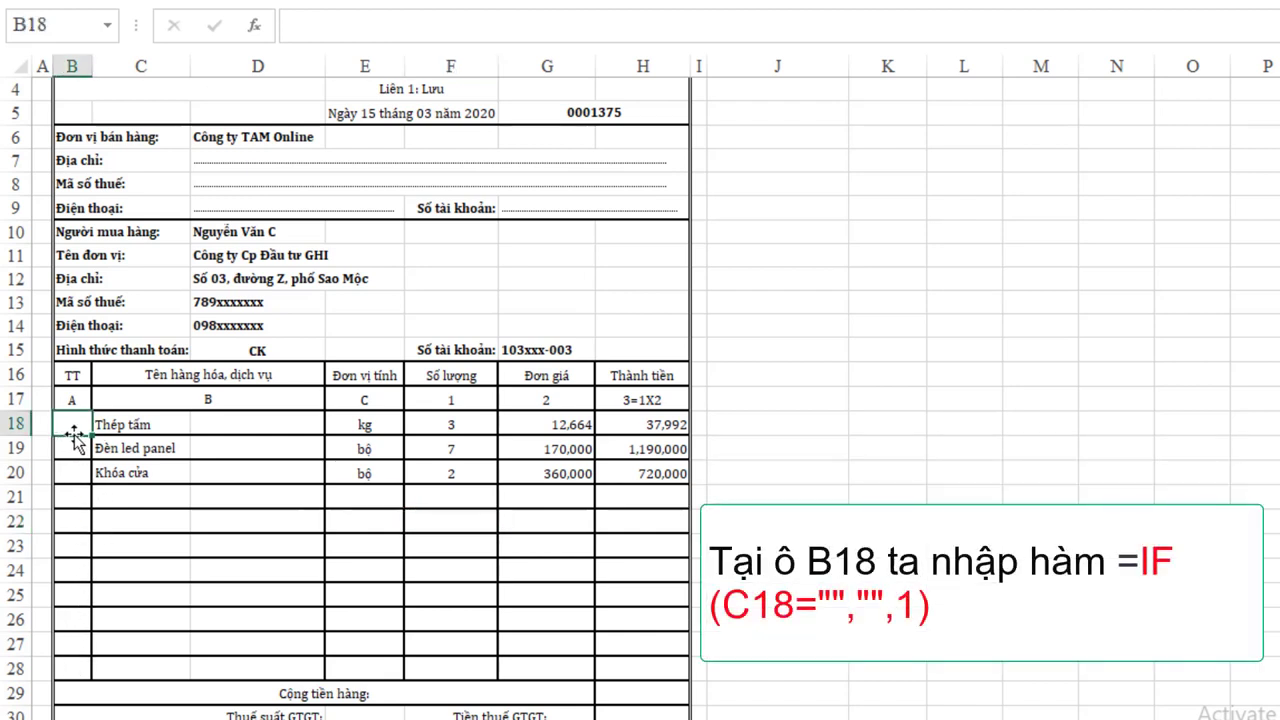
text(=)
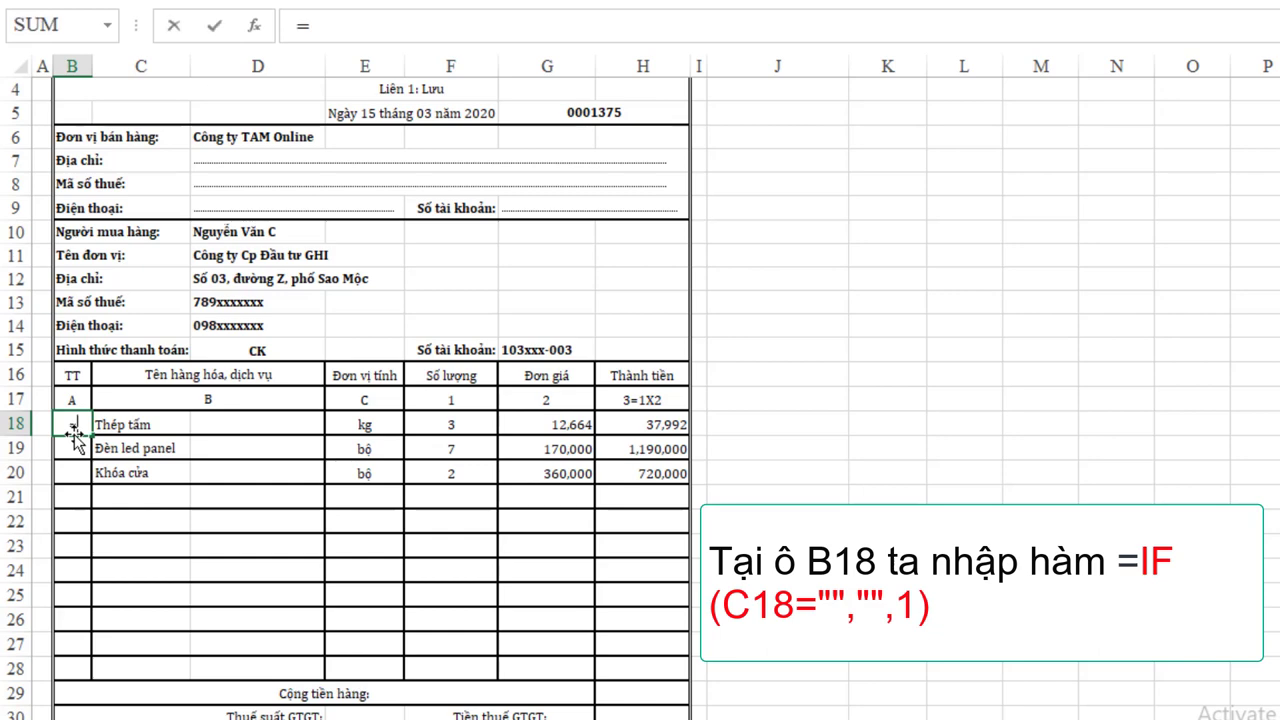
text(IF)
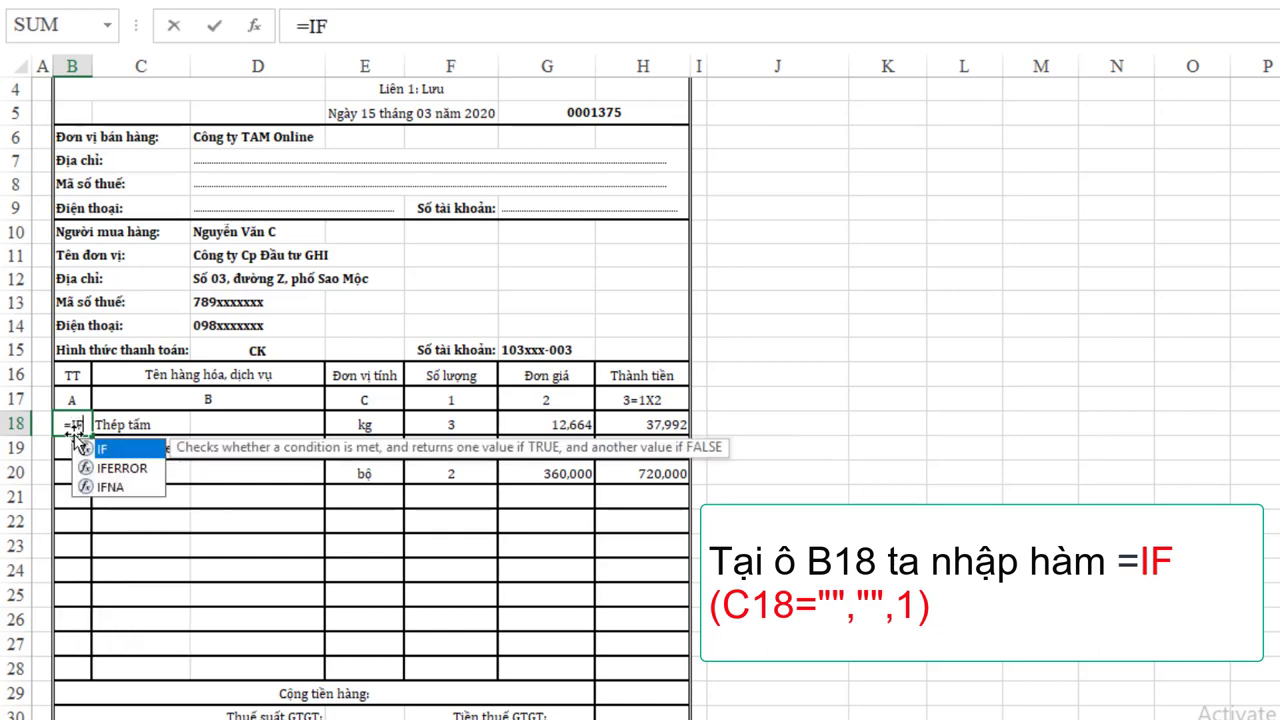
text(()
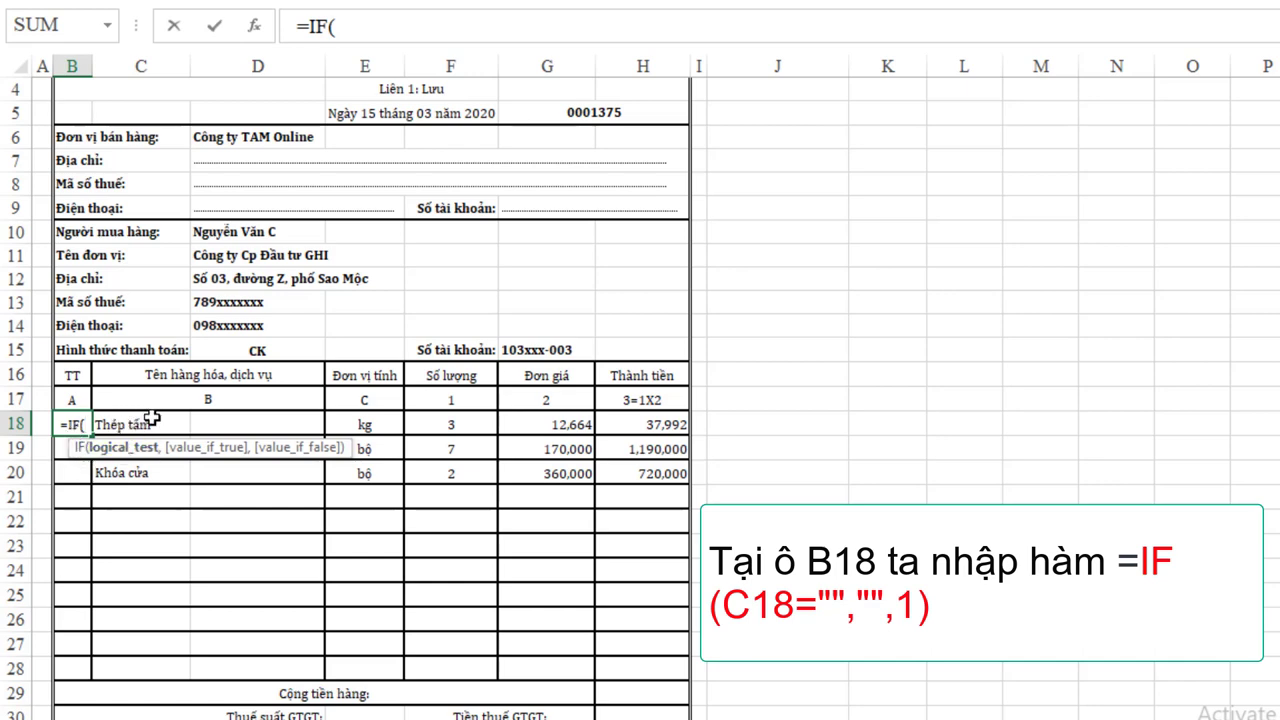
text(C18=)
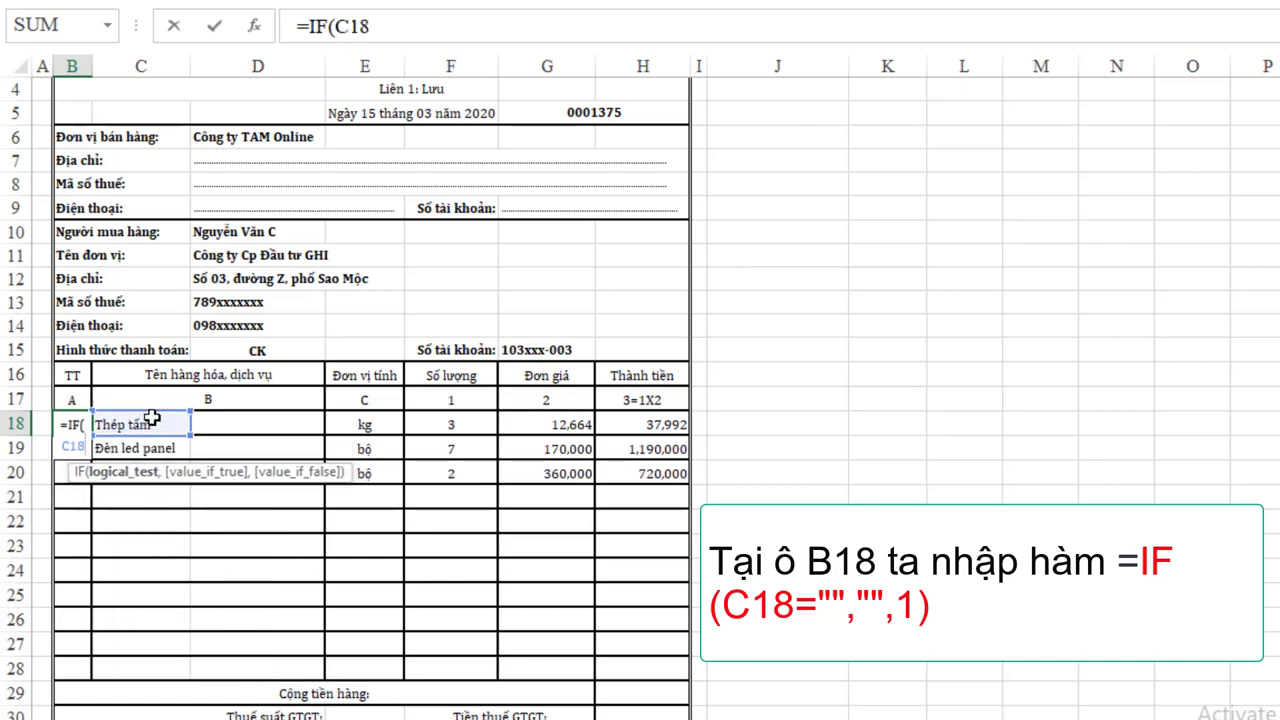
text(")
text(",)
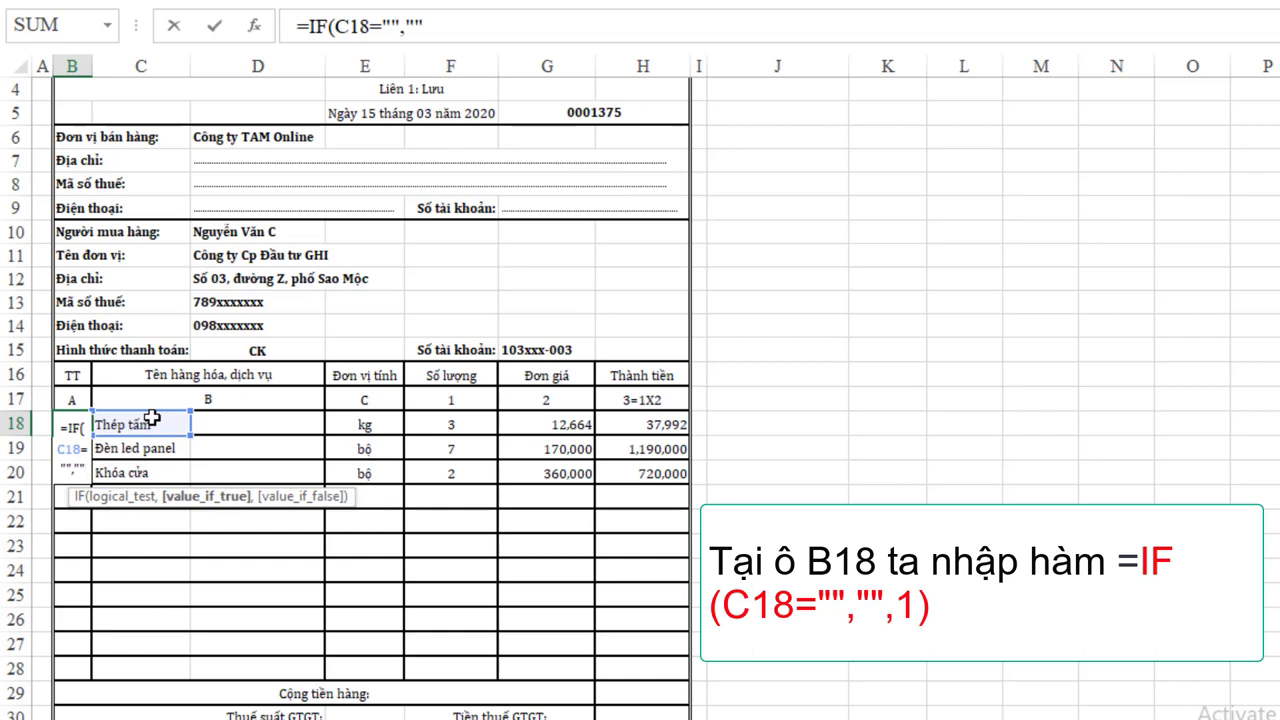
text(,1)
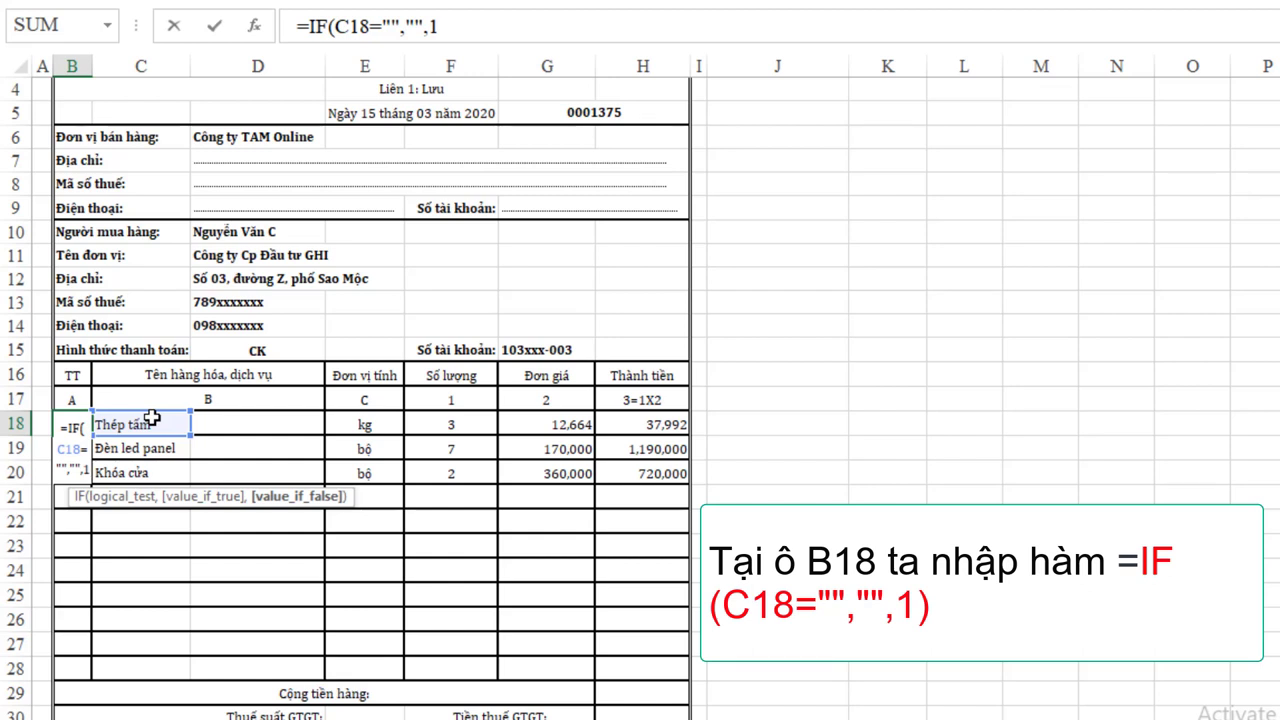
text())
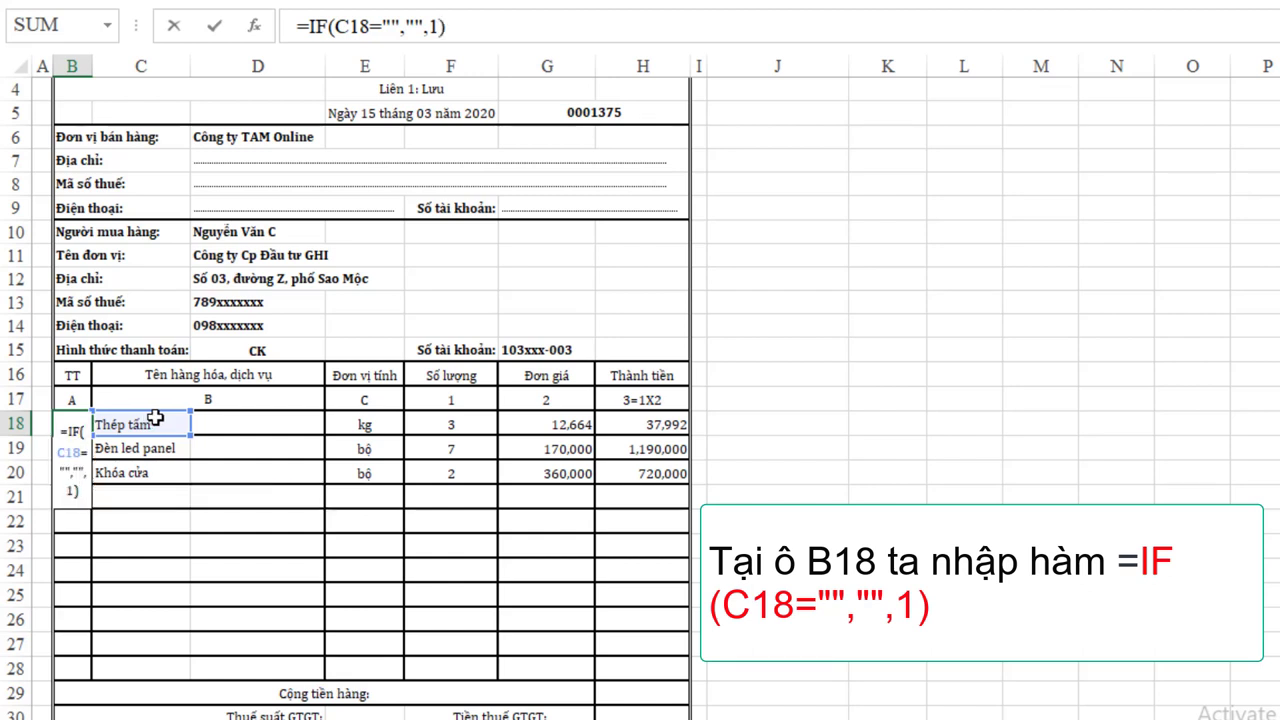
Step: Clear the product names in C19, C20 and C18
click(163, 449)
key(Delete)
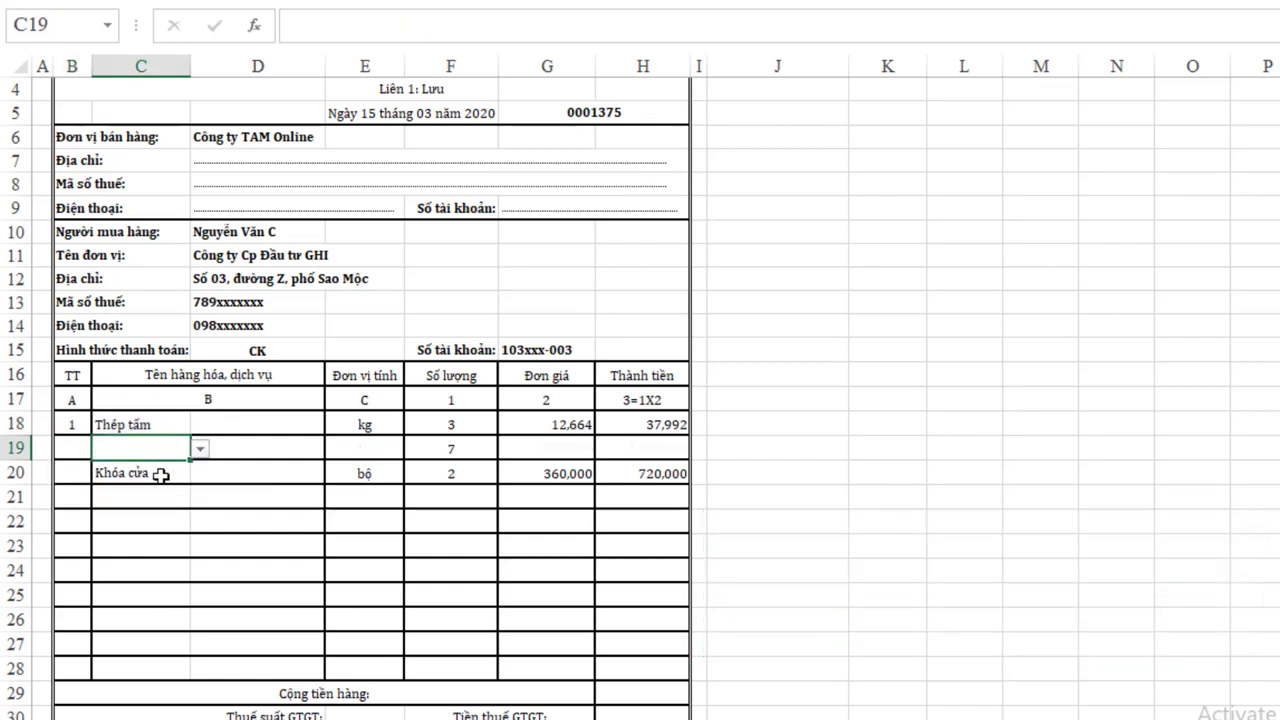
click(140, 475)
key(Delete)
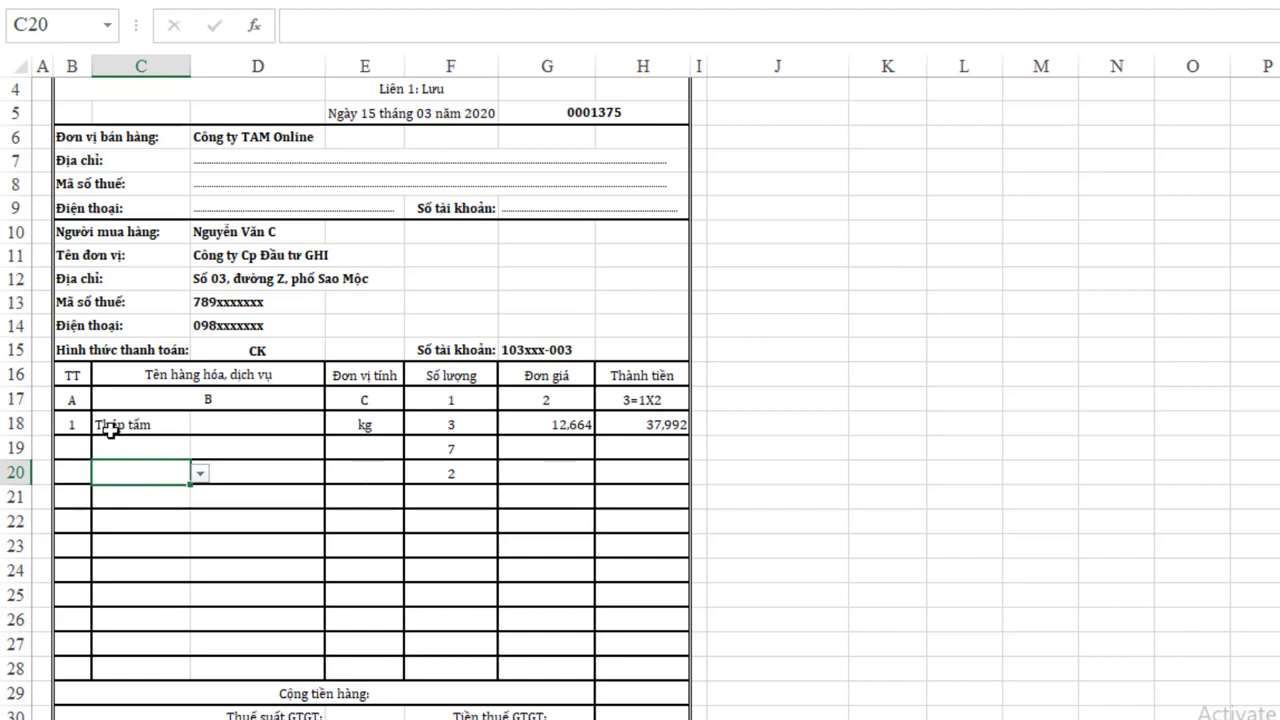
click(110, 428)
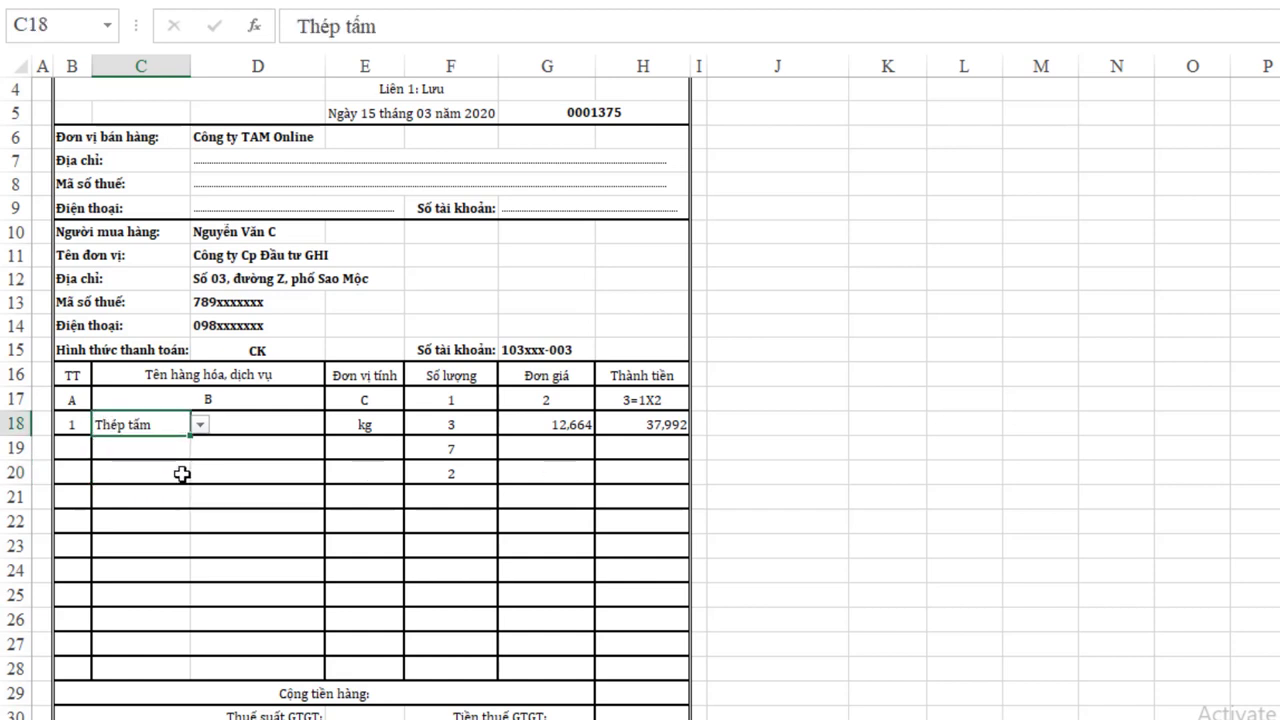
key(Delete)
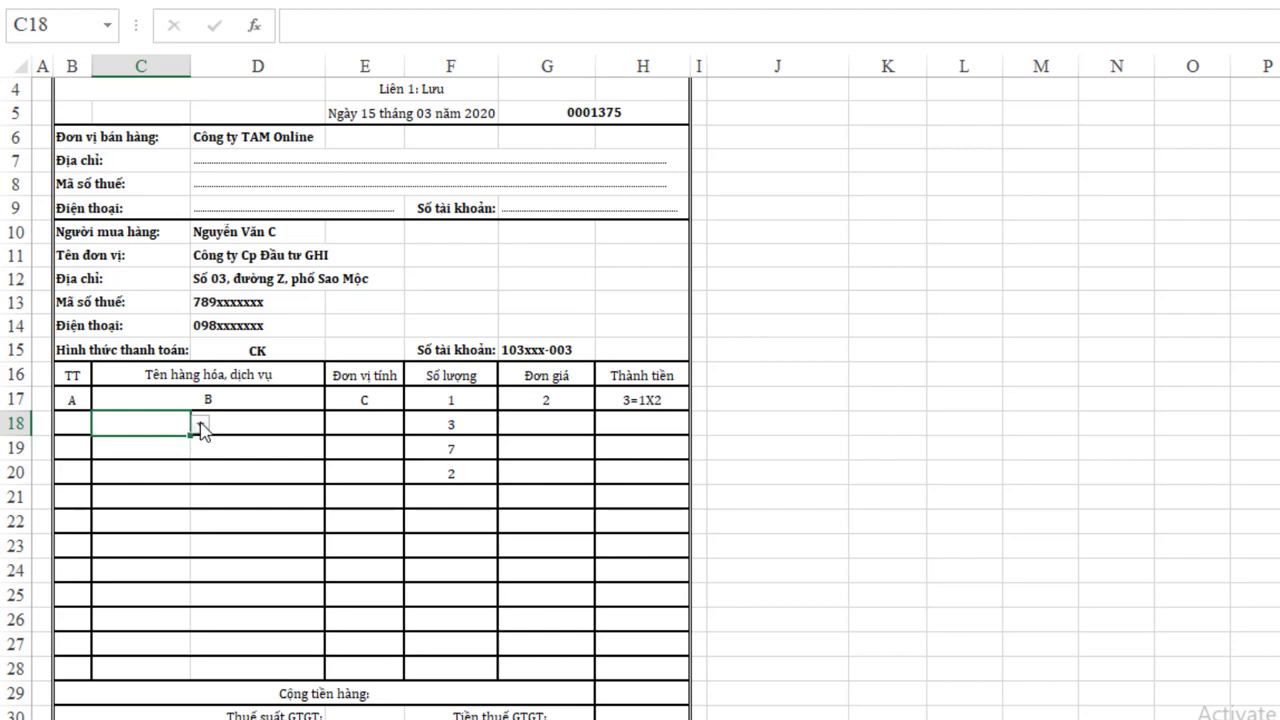
Step: Choose Đèn led panel as the first product in C18 from its dropdown list
click(201, 427)
click(157, 444)
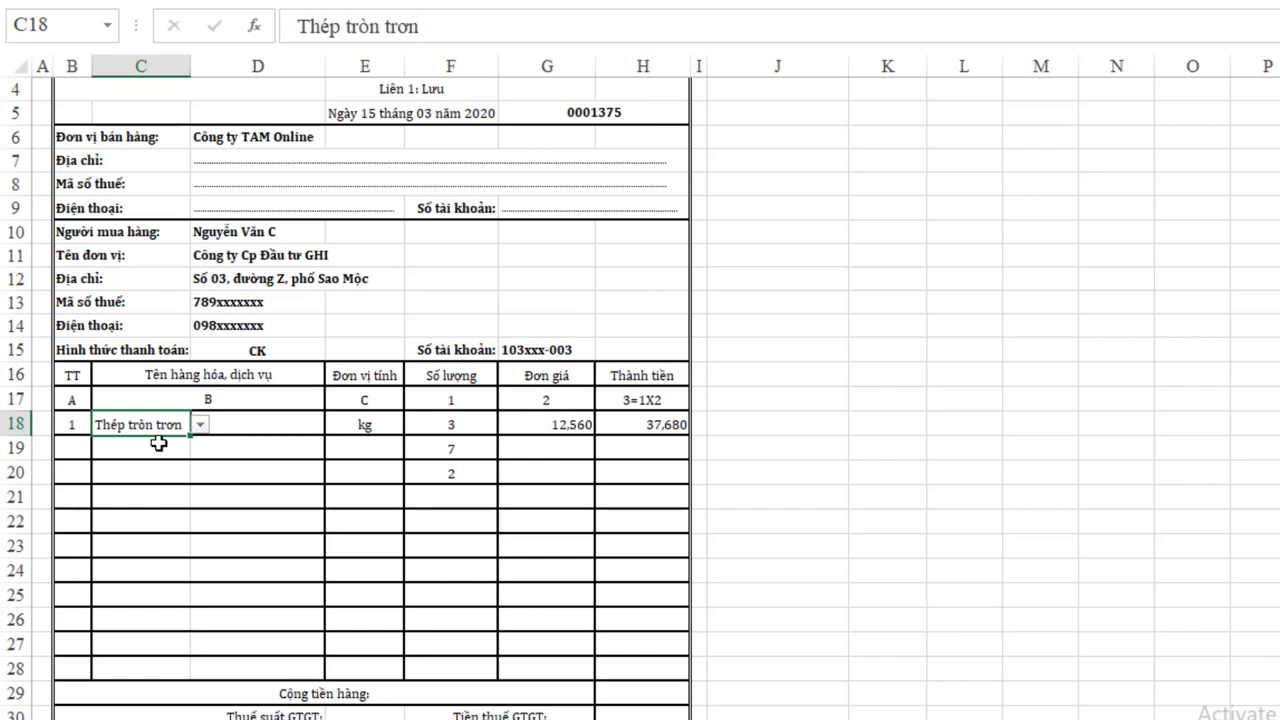
click(201, 425)
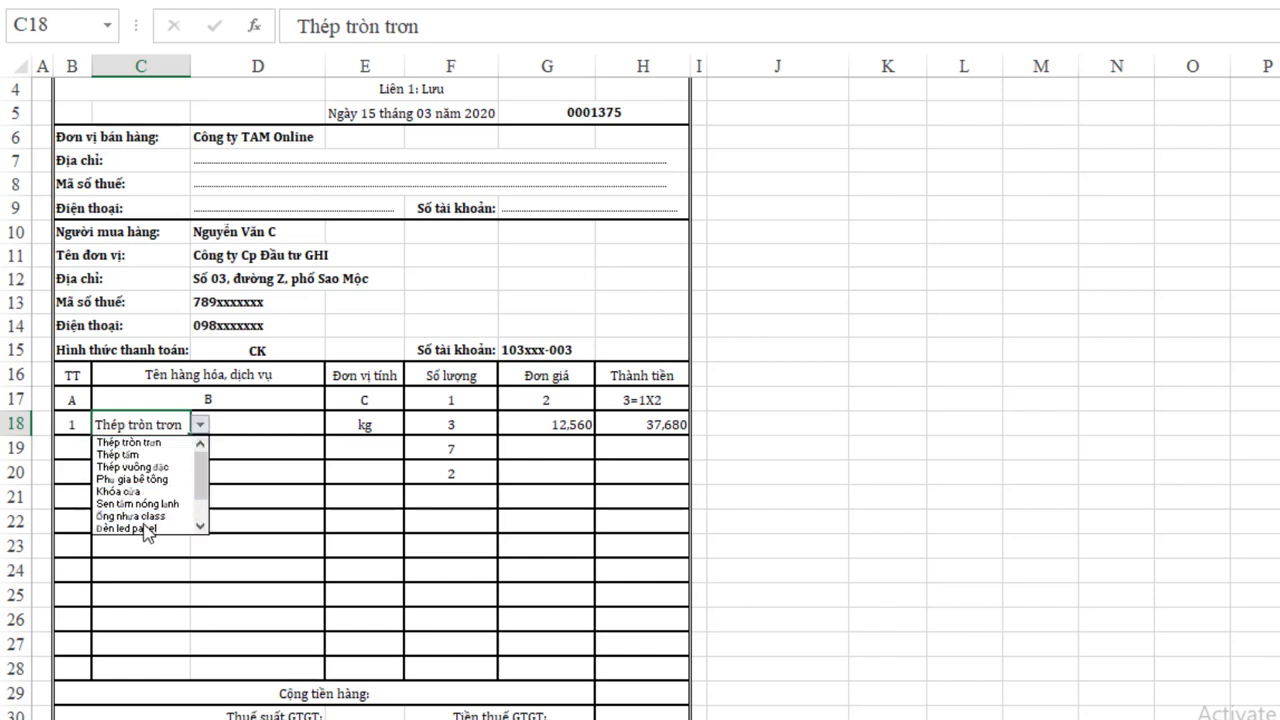
click(148, 529)
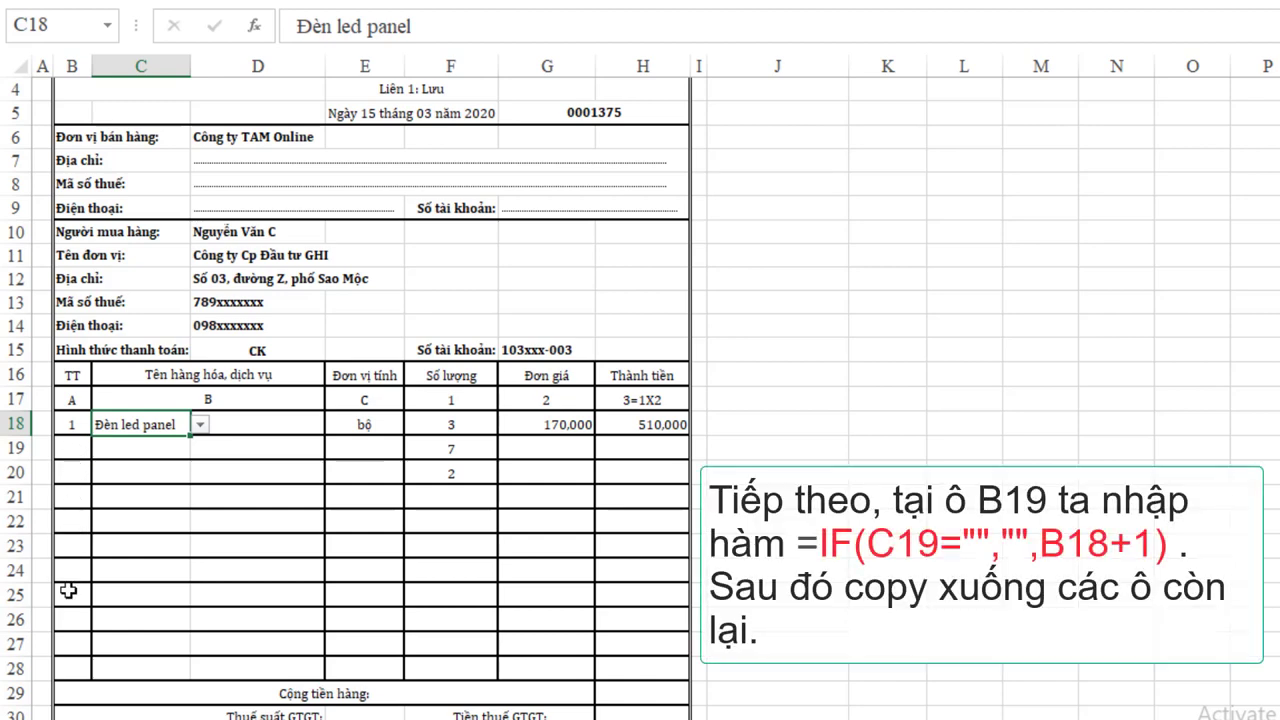
Step: Enter =IF(C19="","",B18+1) in B19 to number the second item
click(71, 448)
text(=)
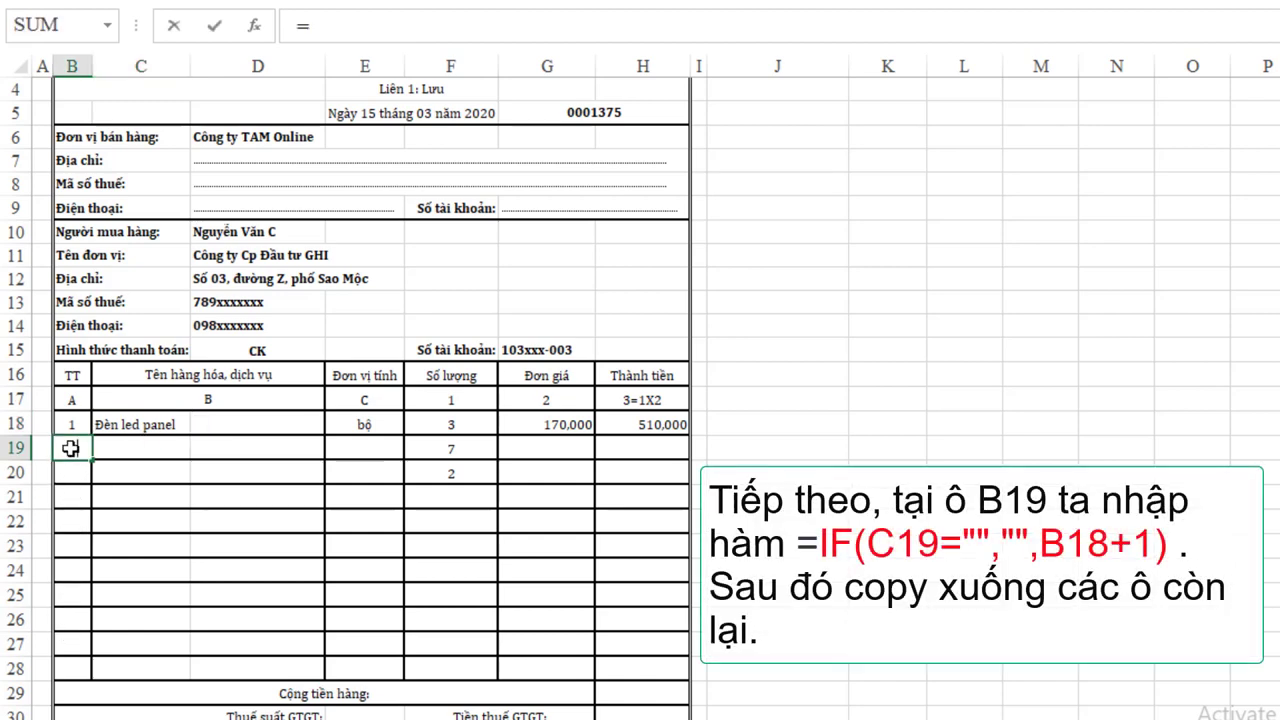
text(IR)
key(BackSpace)
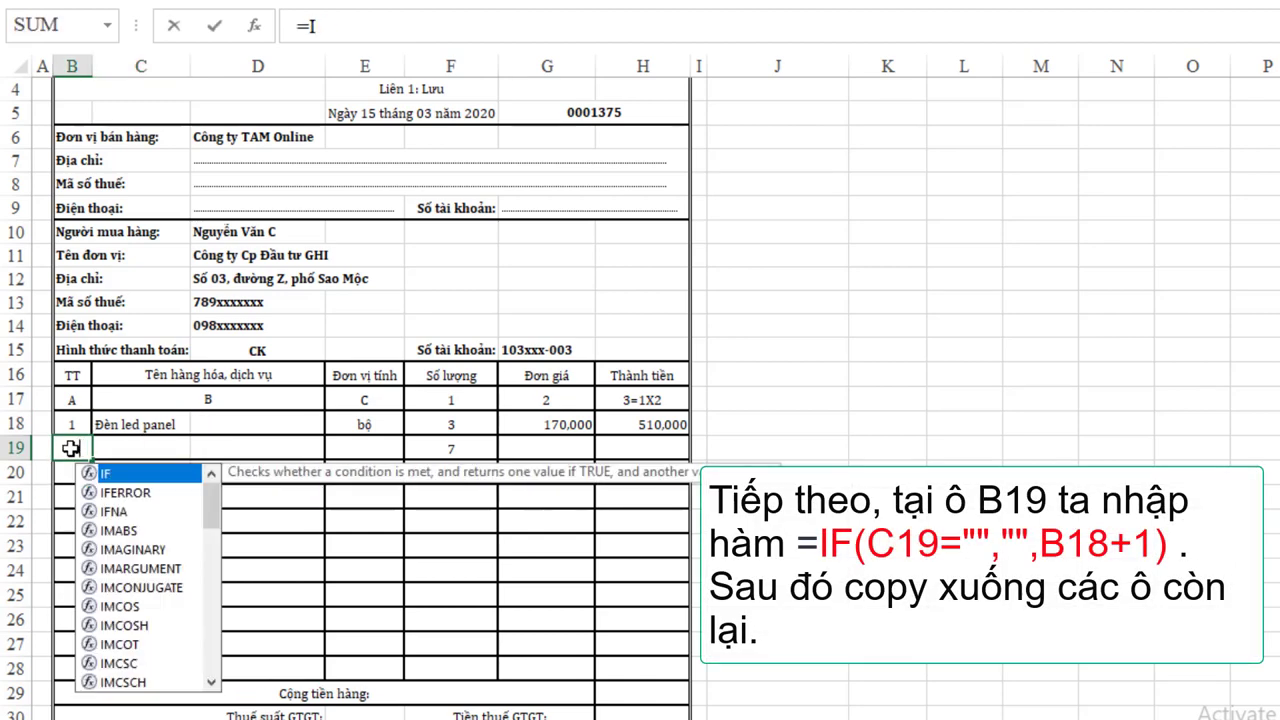
text(F)
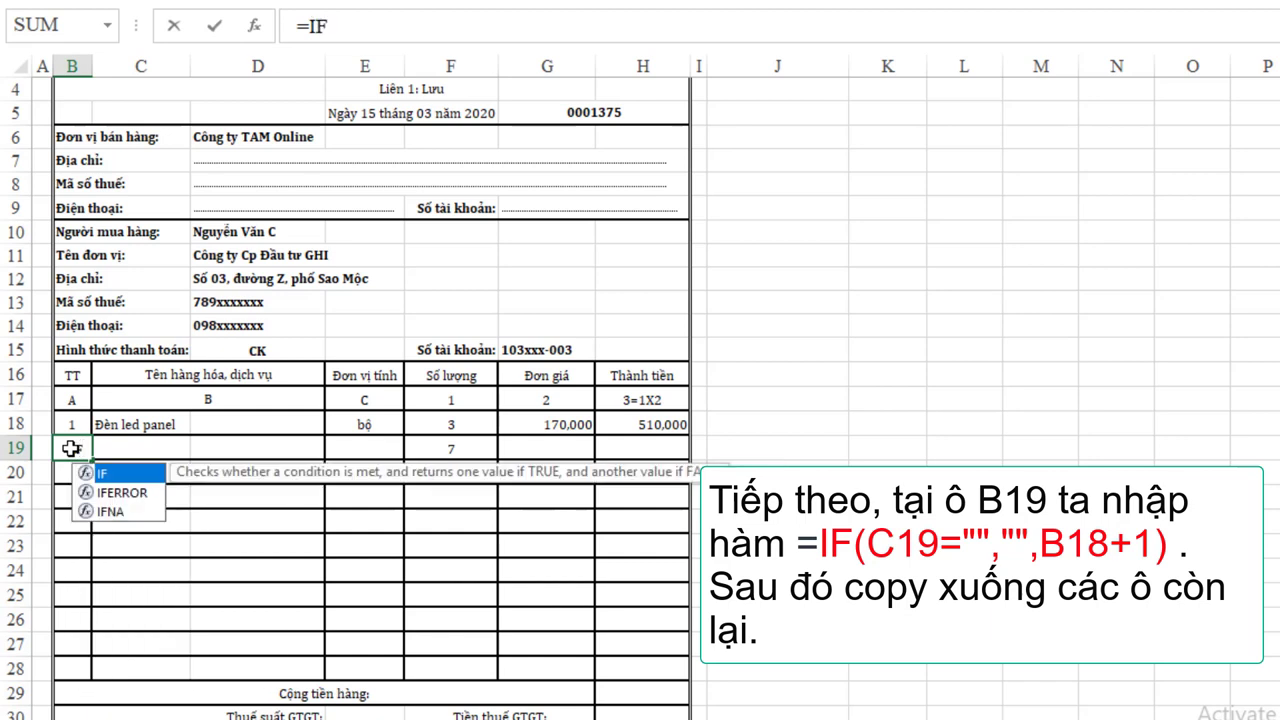
text(()
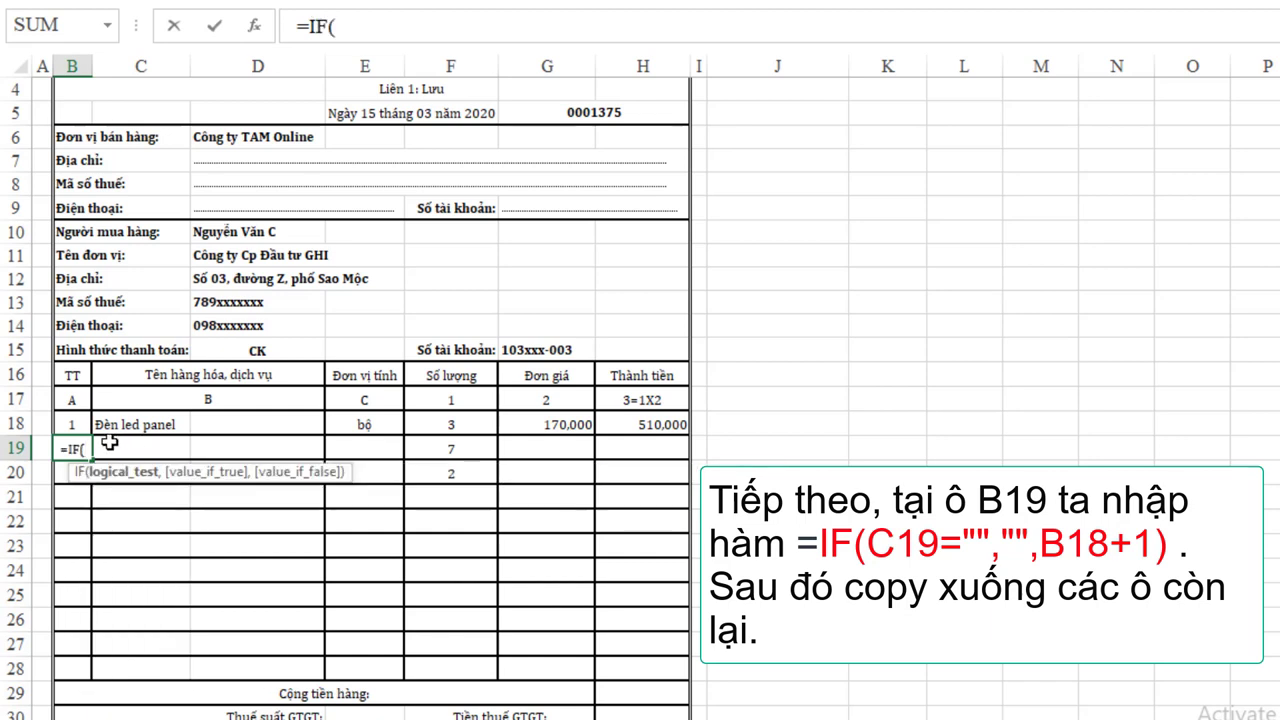
text(C)
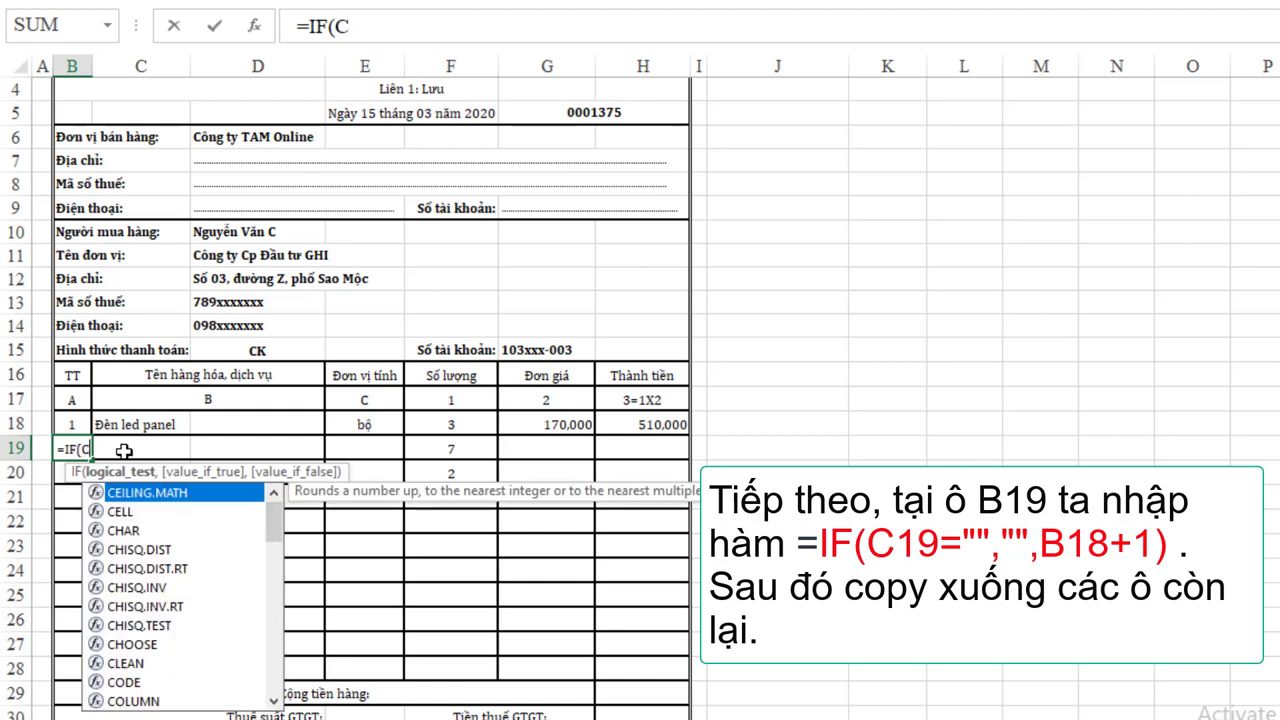
text(19=)
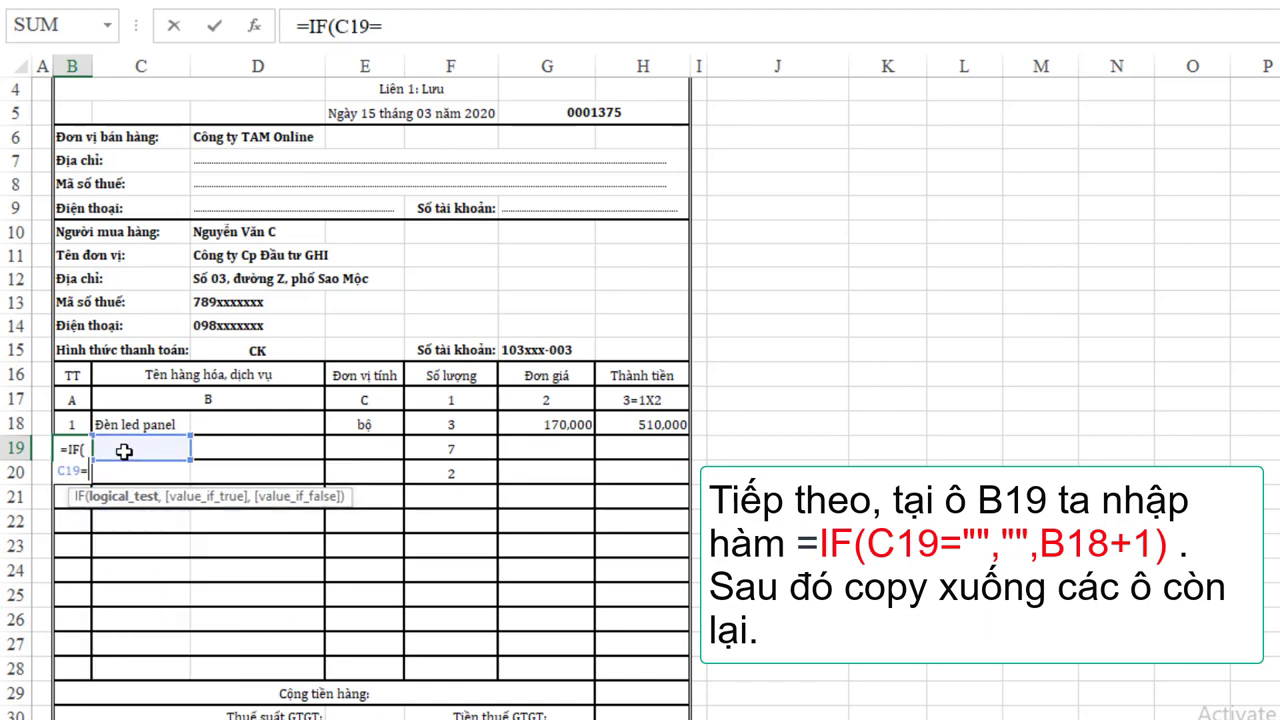
text("","")
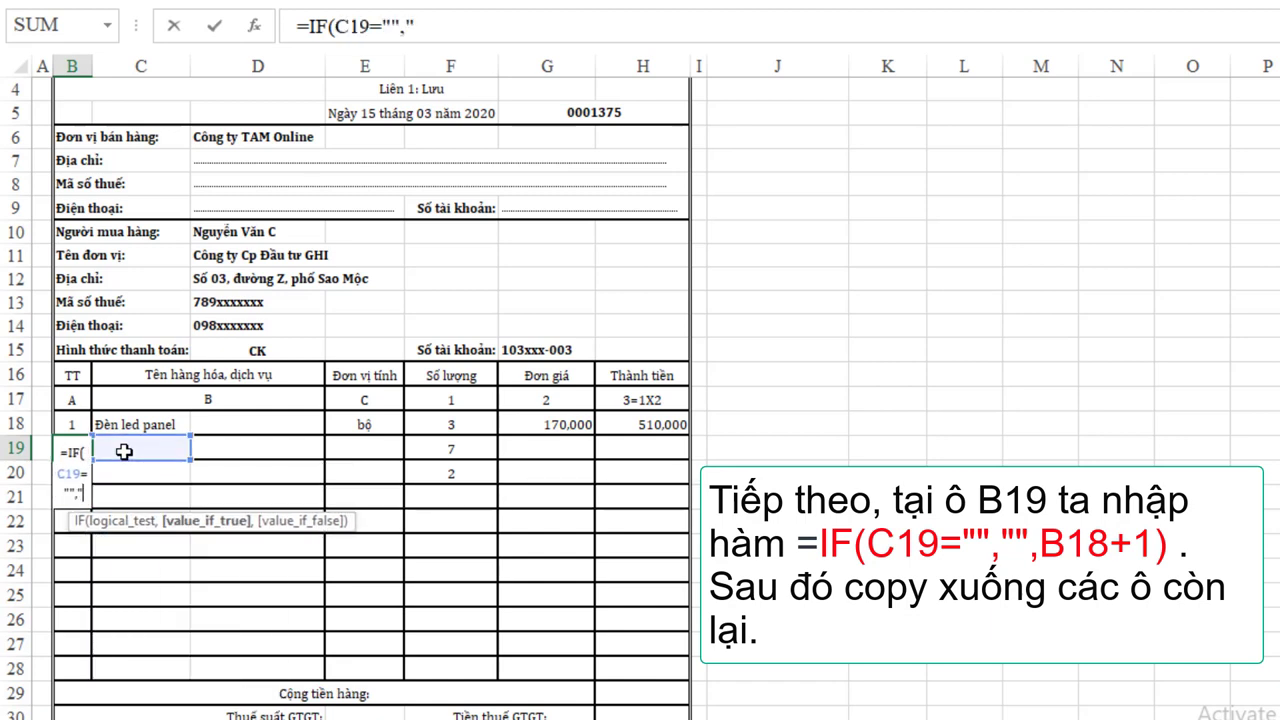
text(,)
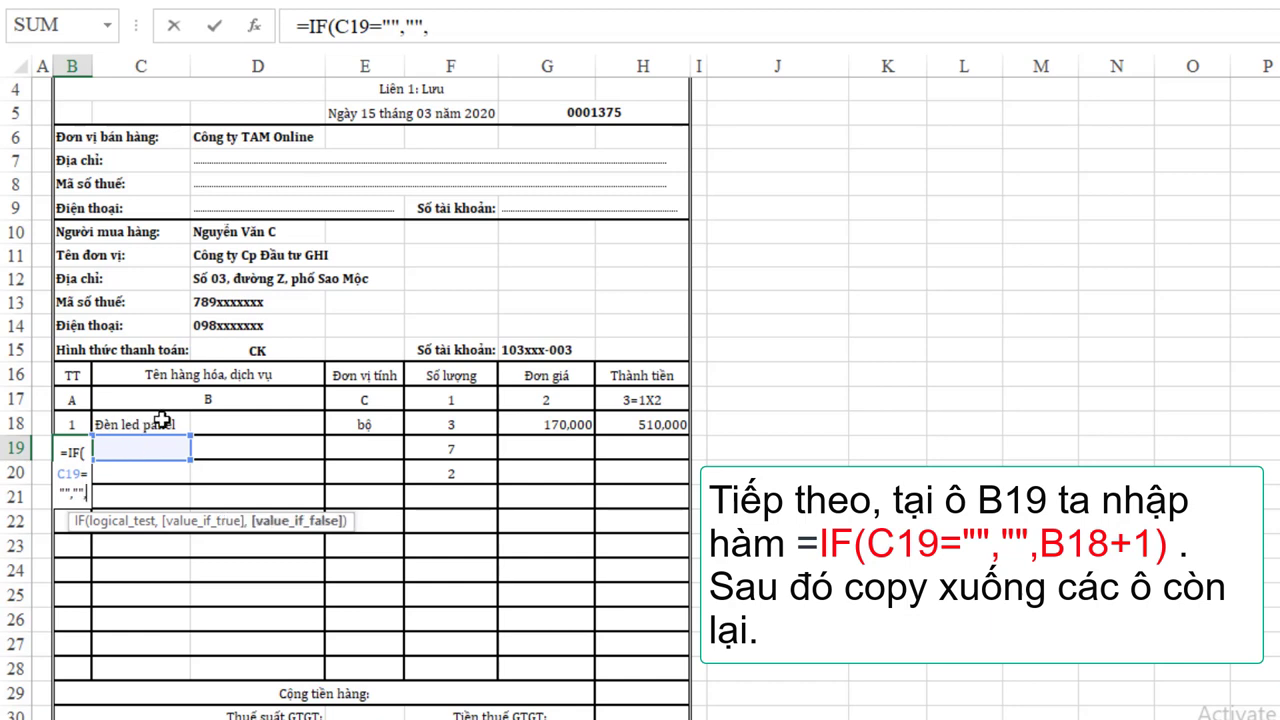
text(b18+)
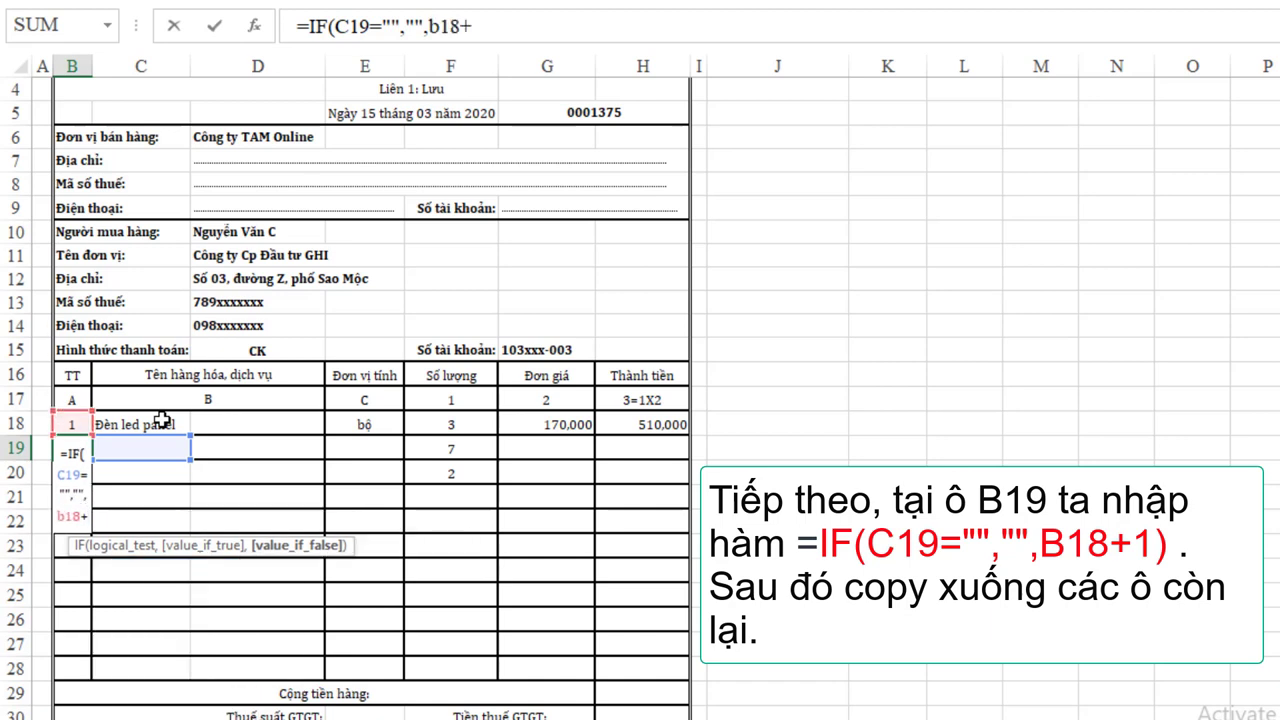
text(1)
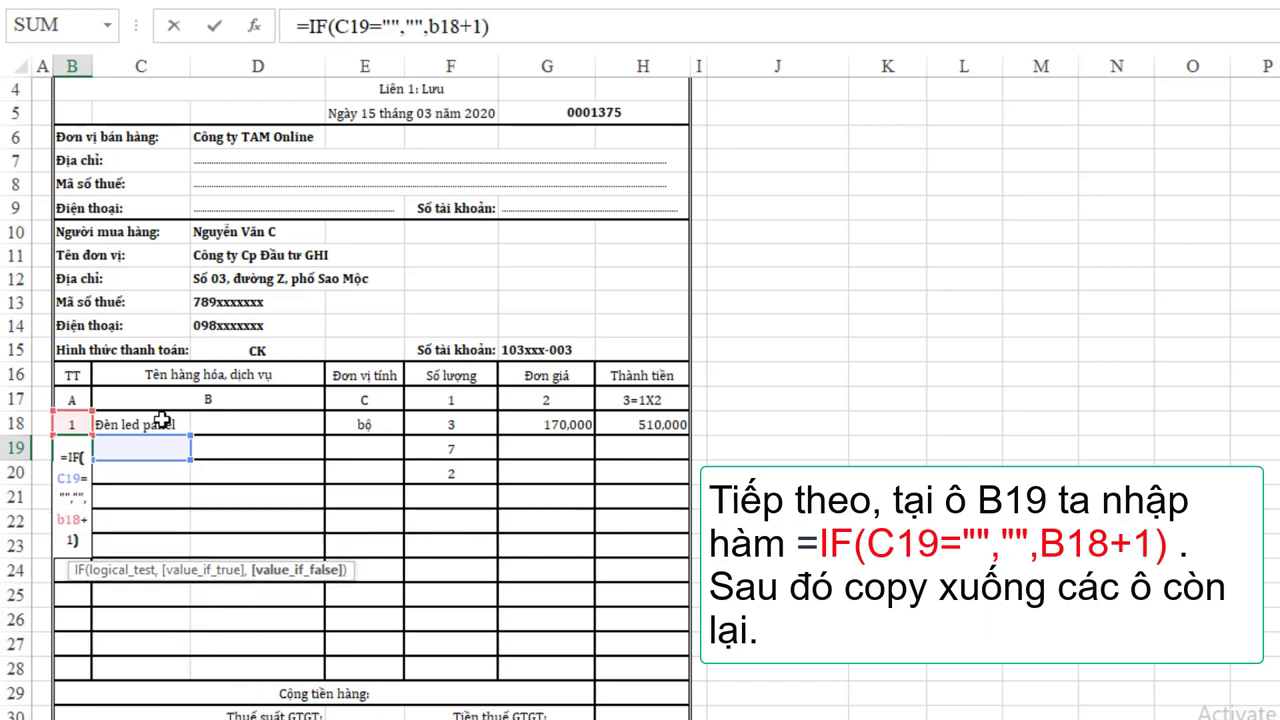
key(Return)
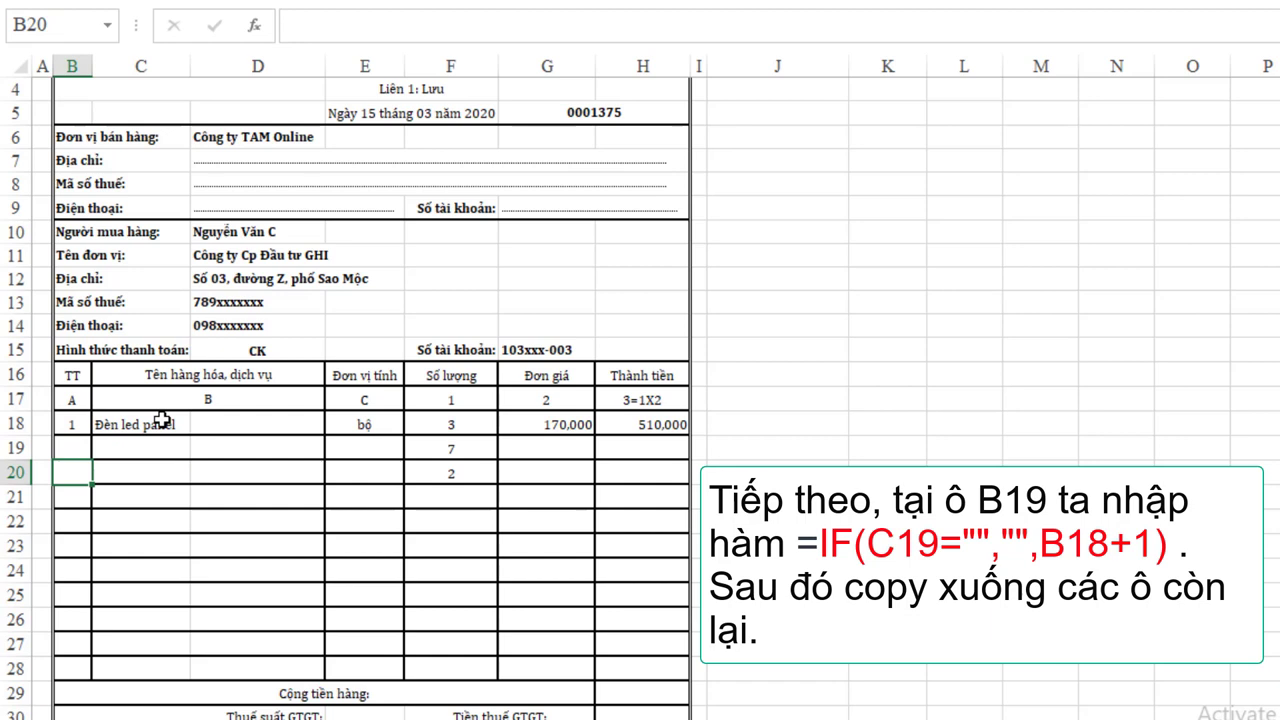
Step: Choose Khóa cửa in C19 and Sen tắm nóng lạnh in C20 from the product dropdowns
click(72, 447)
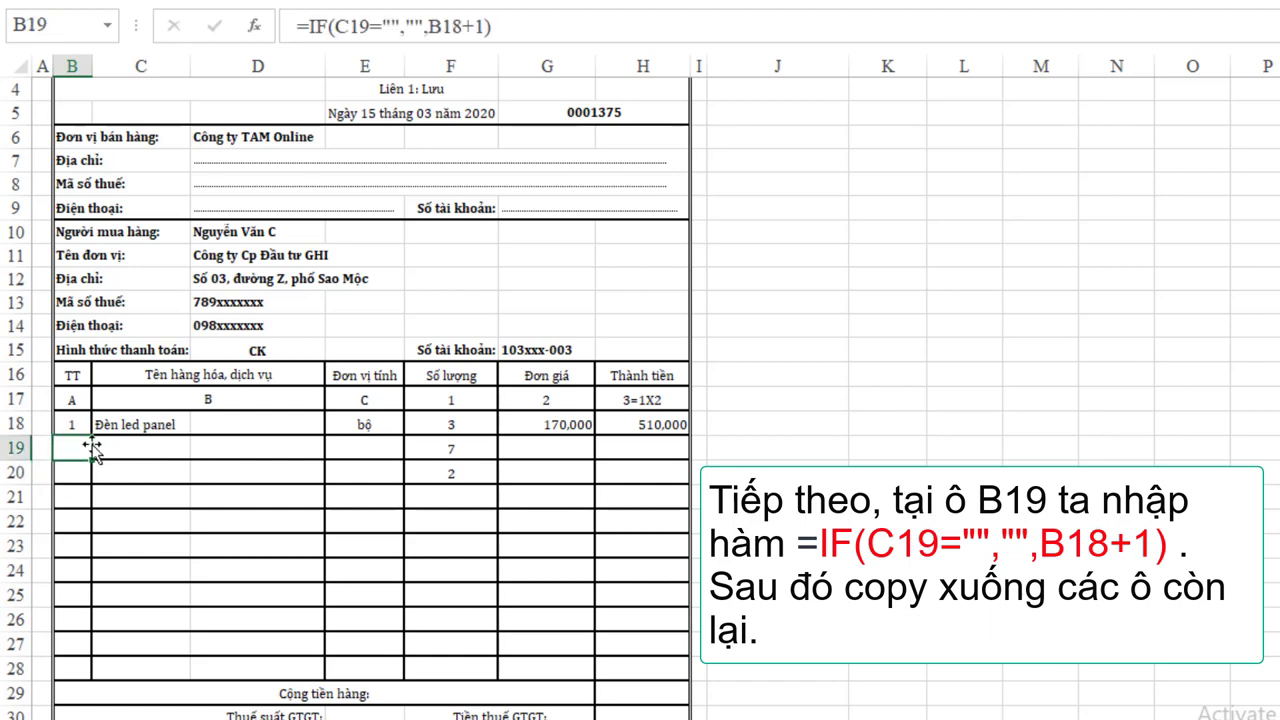
click(128, 446)
click(200, 449)
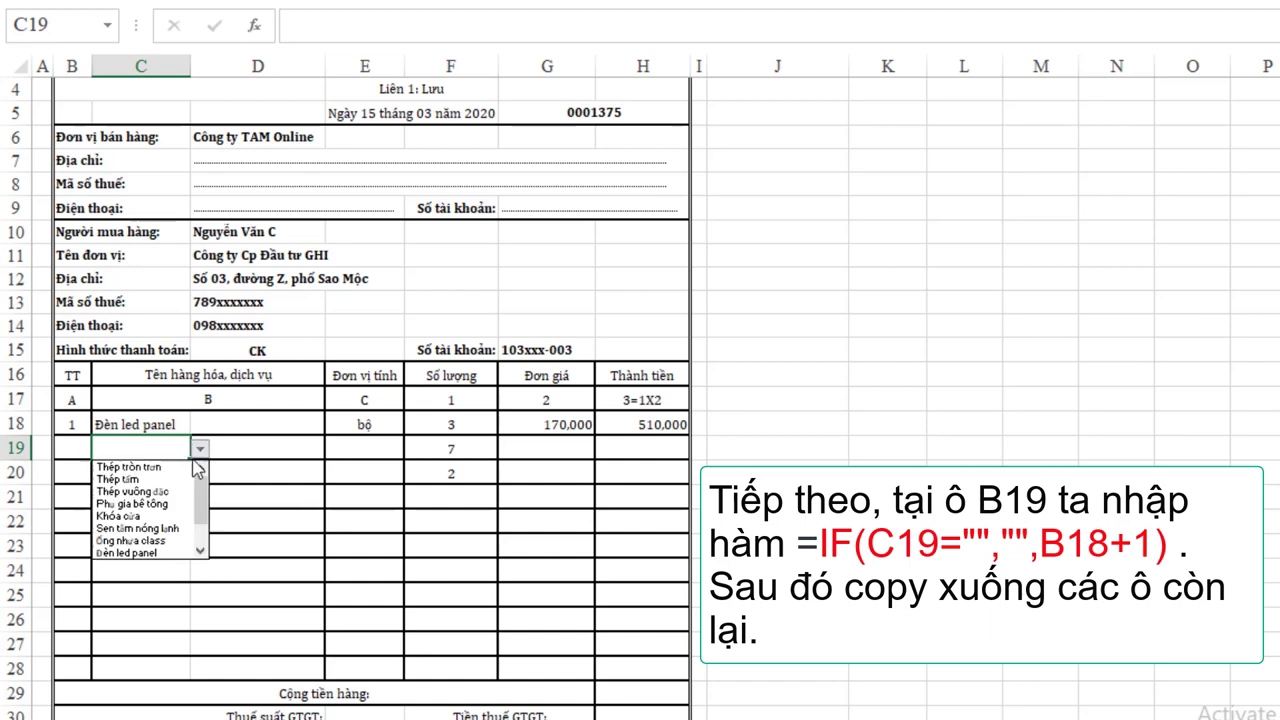
click(132, 517)
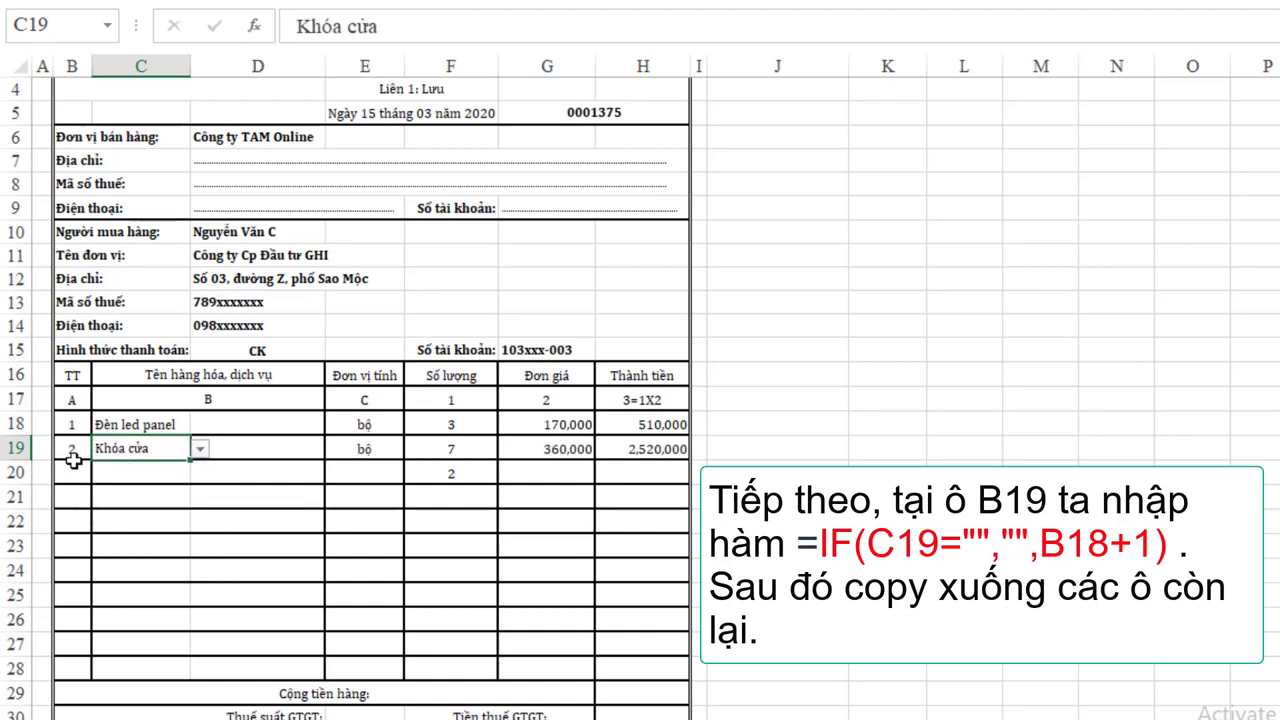
click(138, 470)
click(201, 474)
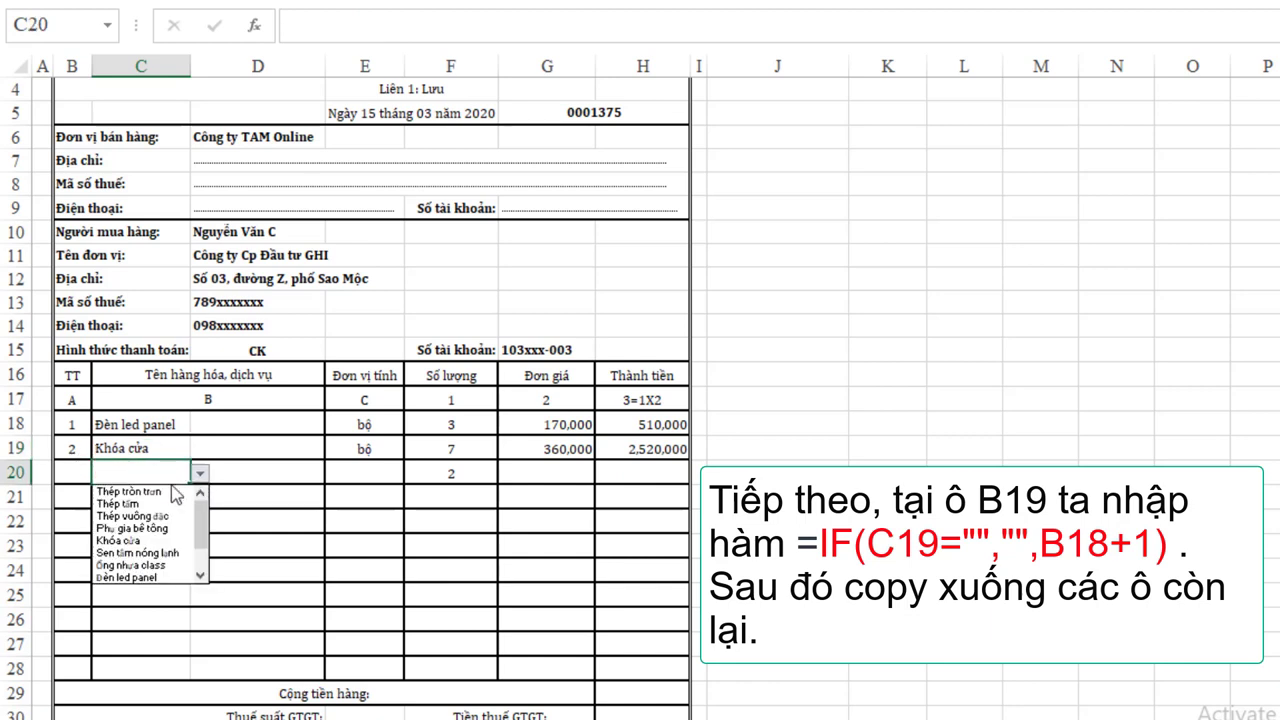
click(127, 553)
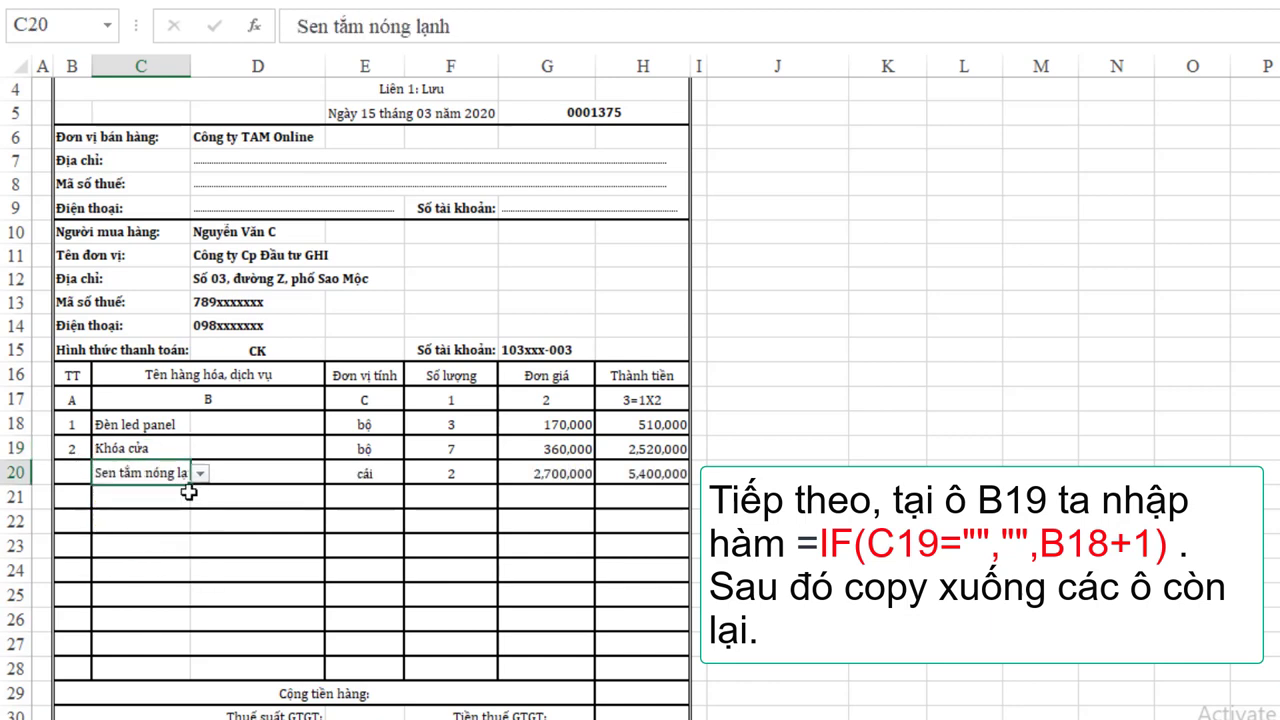
Step: Fill the B19 numbering formula down to B28
click(76, 449)
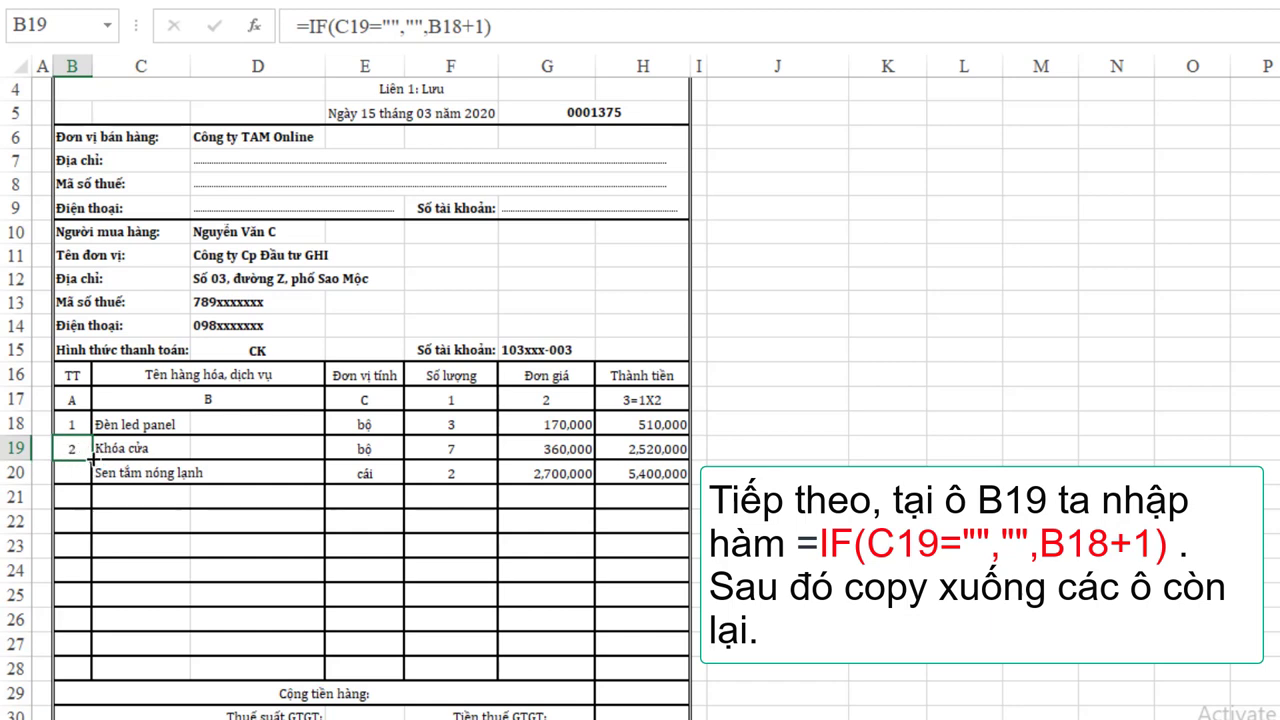
drag(92, 459, 88, 656)
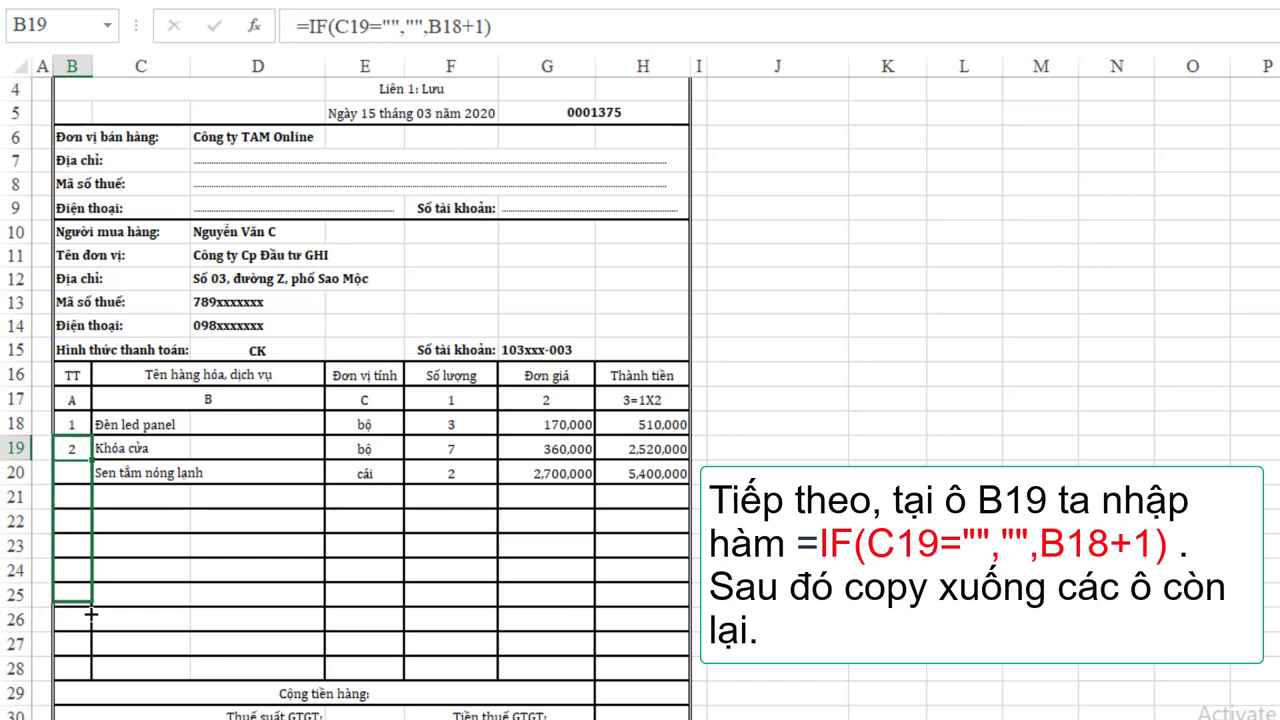
drag(88, 669, 88, 676)
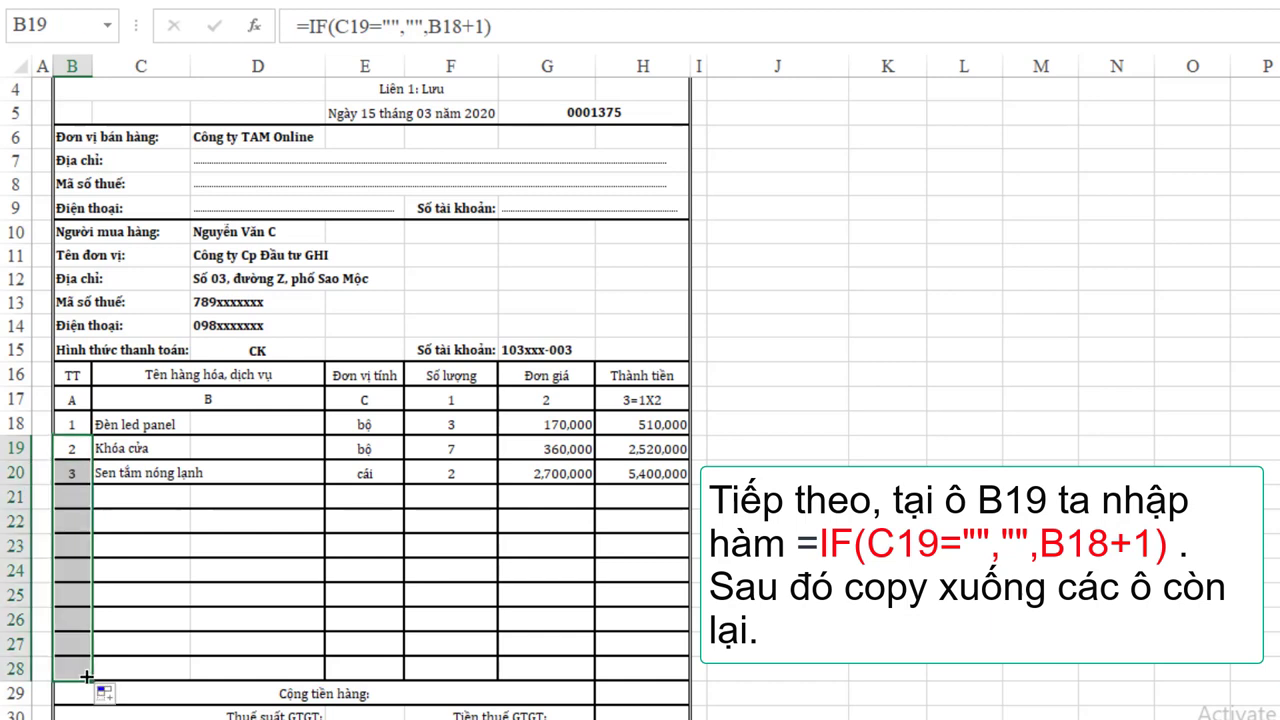
click(227, 540)
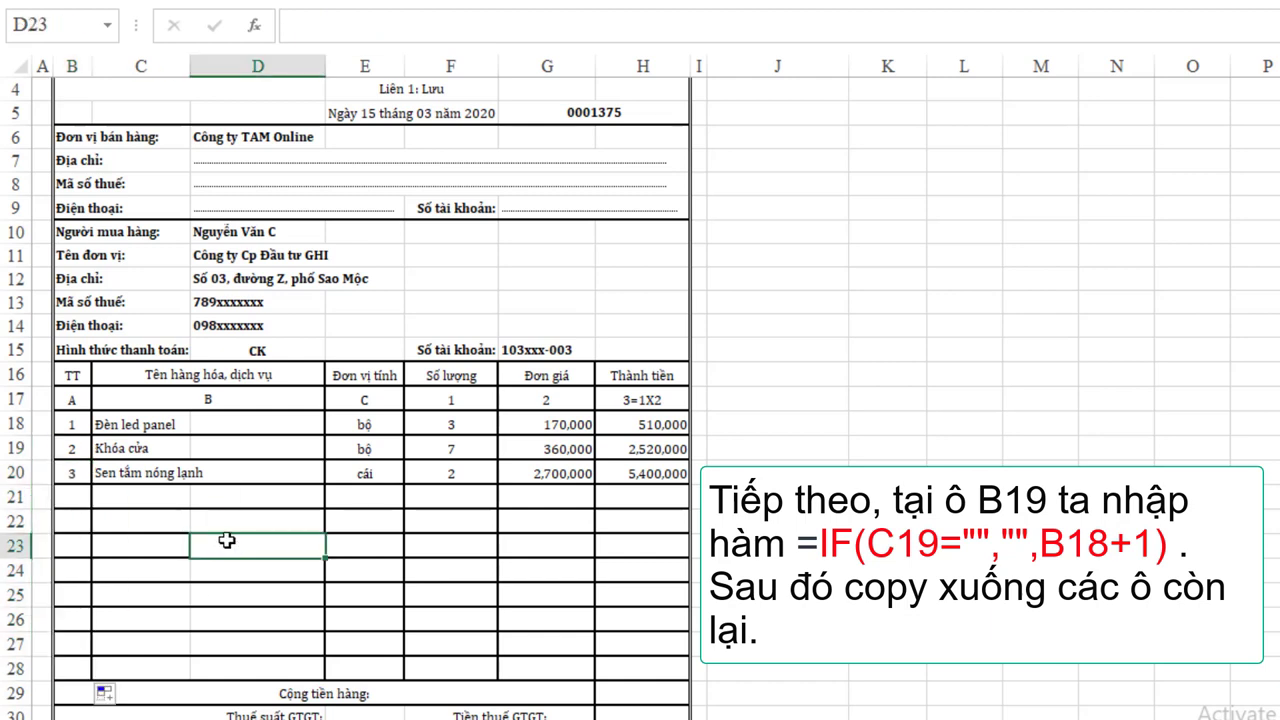
Step: Add Công tơ 1 pha in C21 with quantity 3 in F21
click(142, 496)
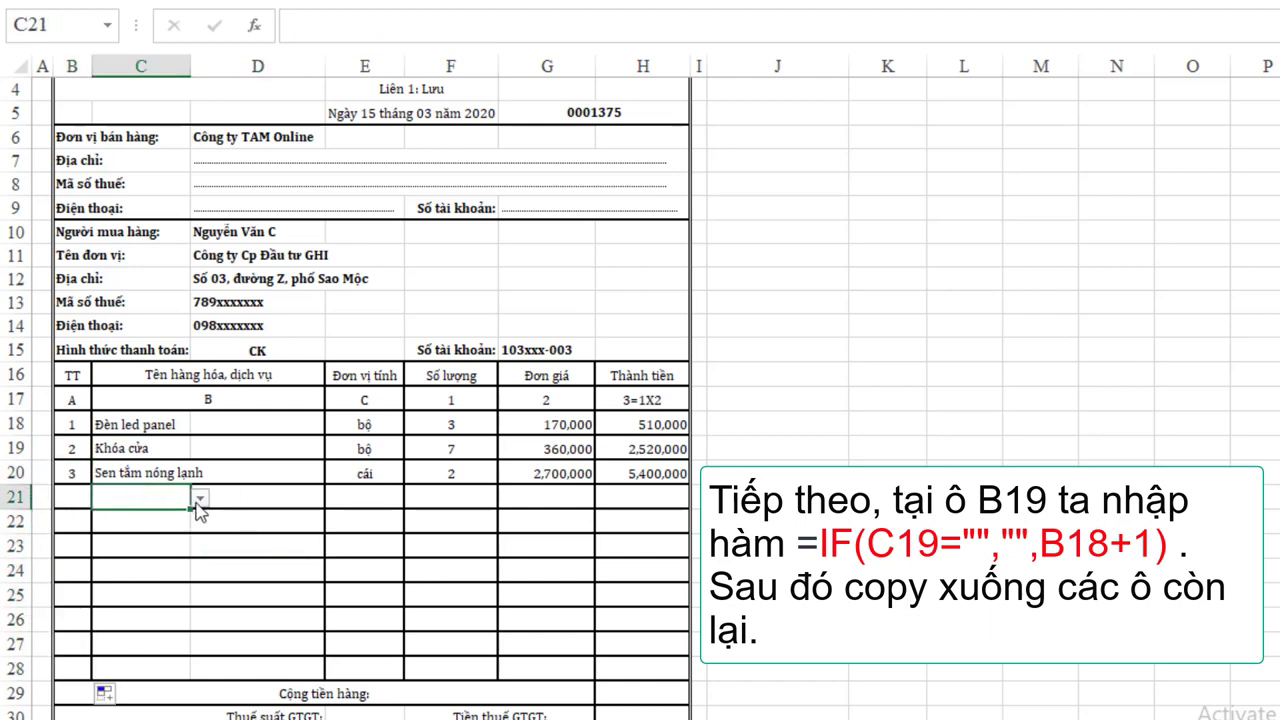
click(200, 497)
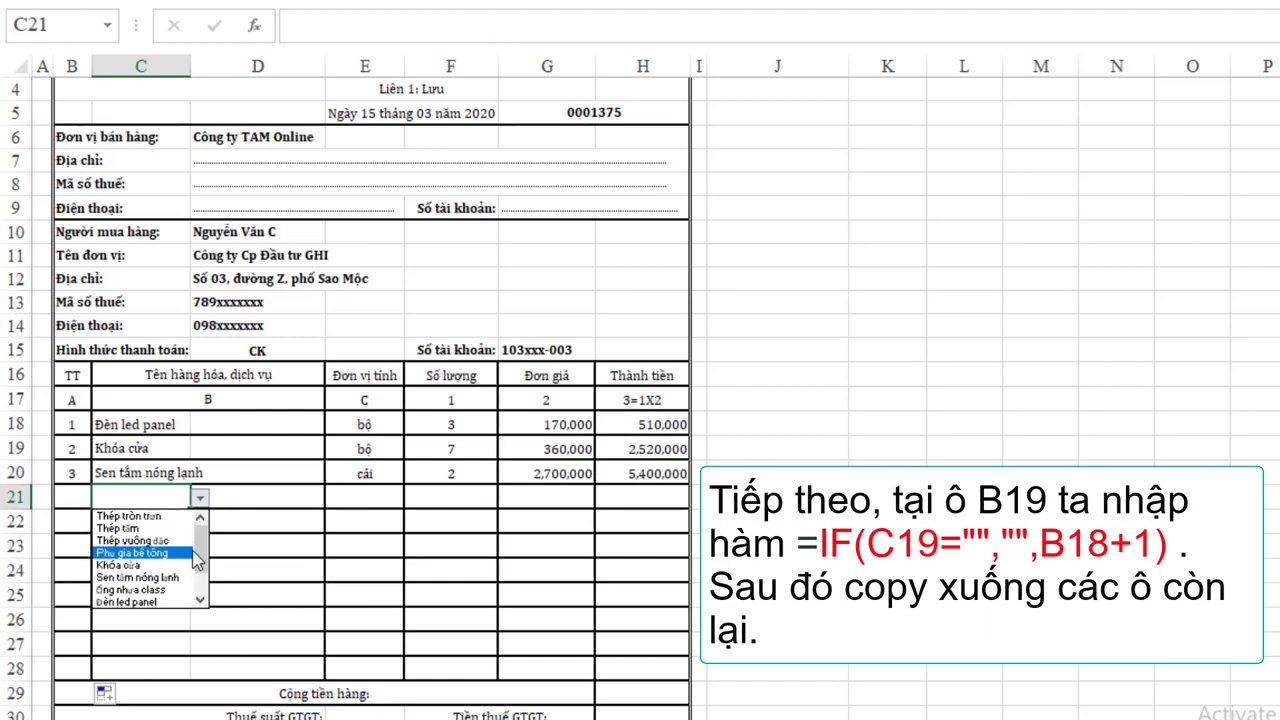
drag(197, 562, 197, 582)
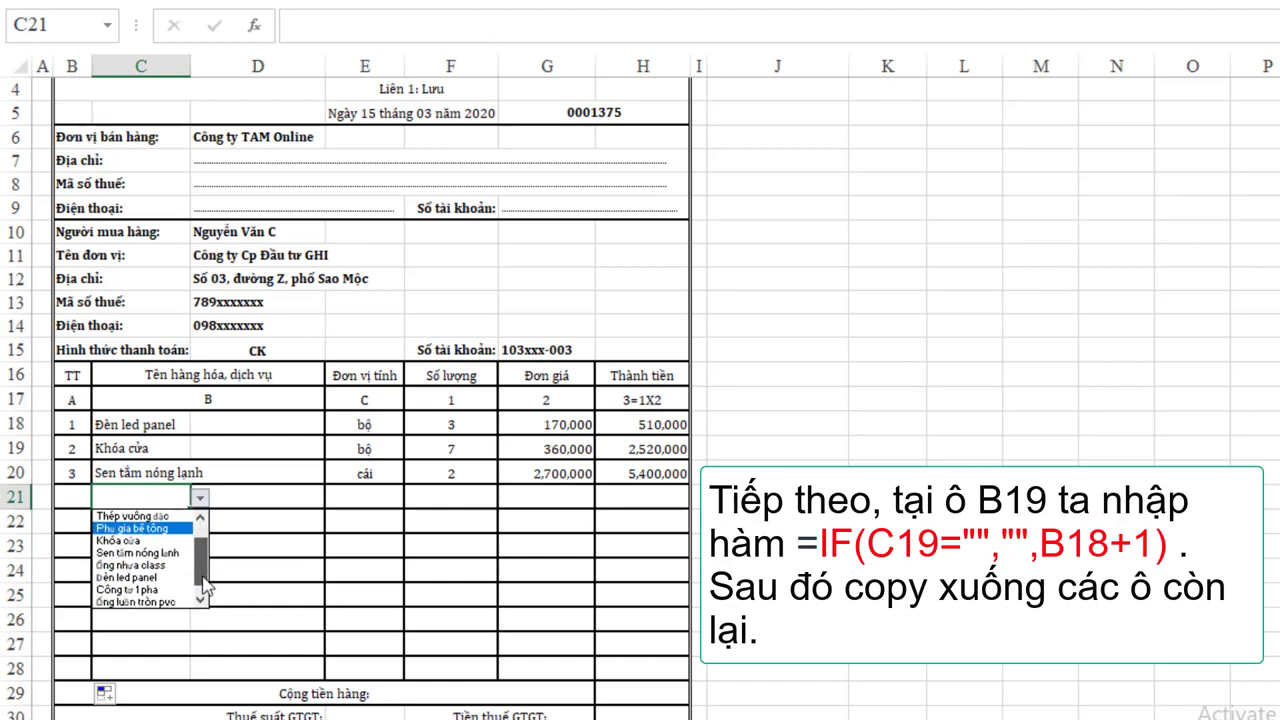
click(133, 591)
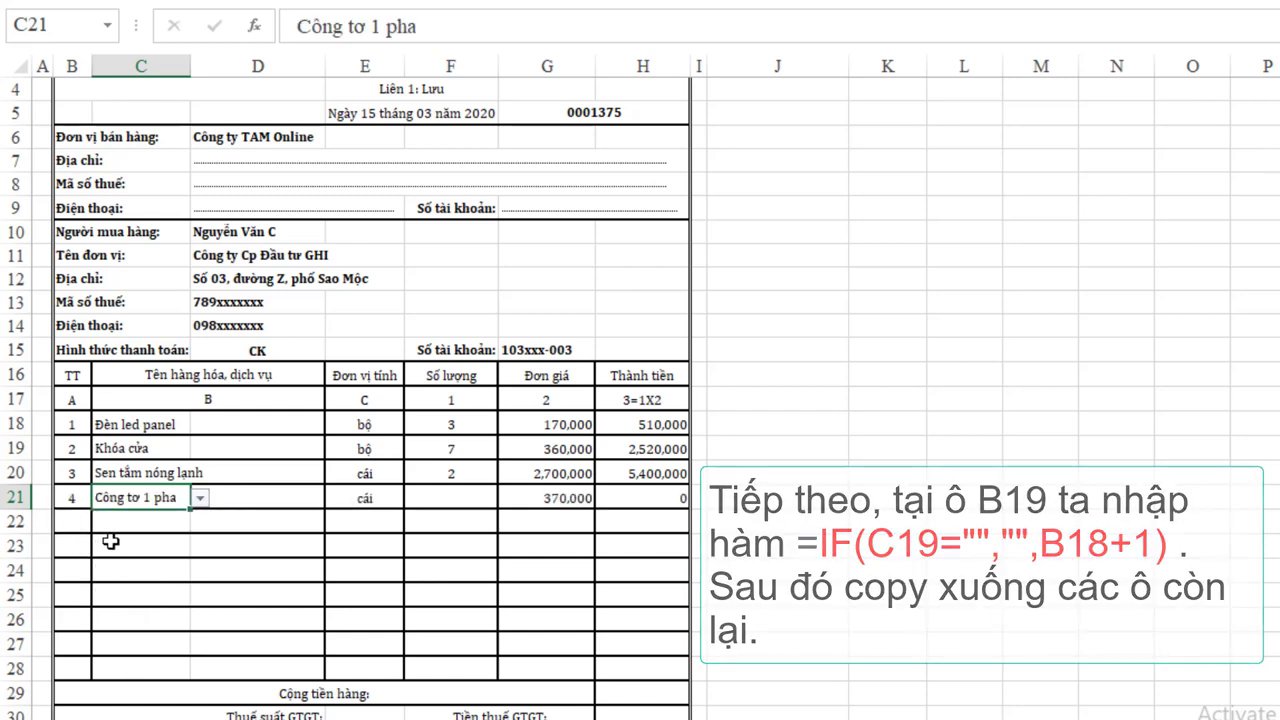
click(446, 496)
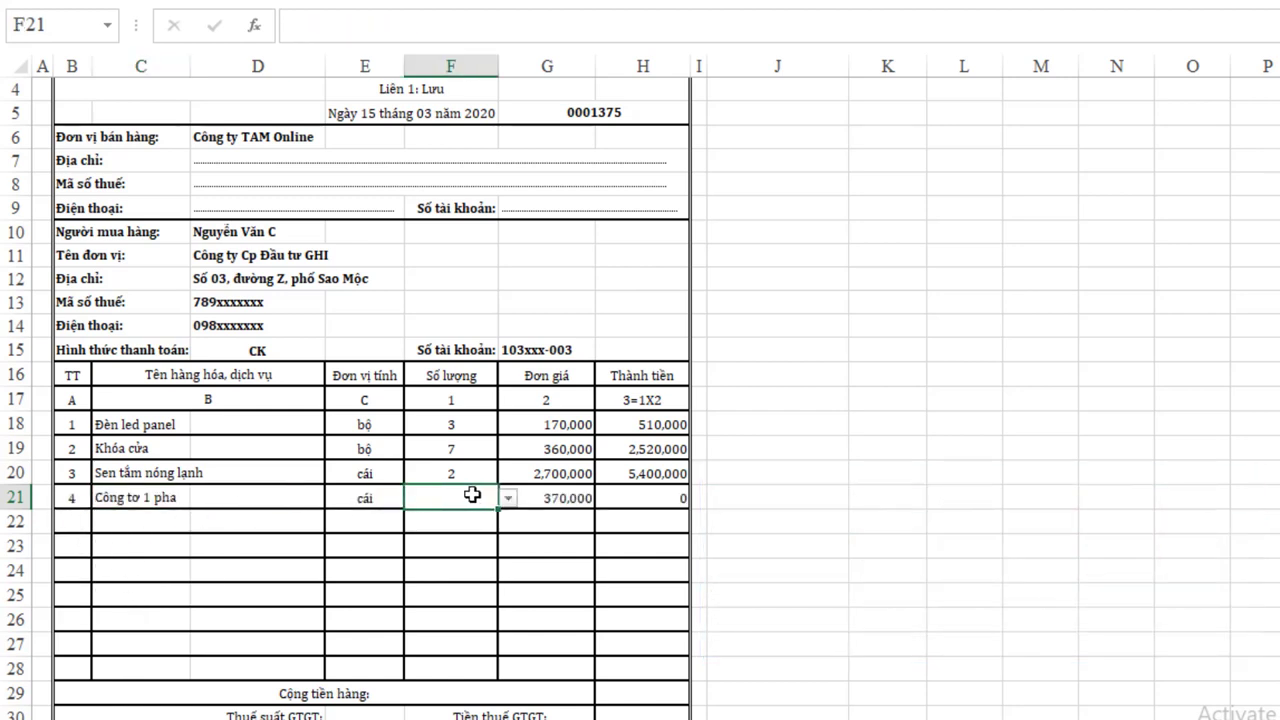
click(508, 497)
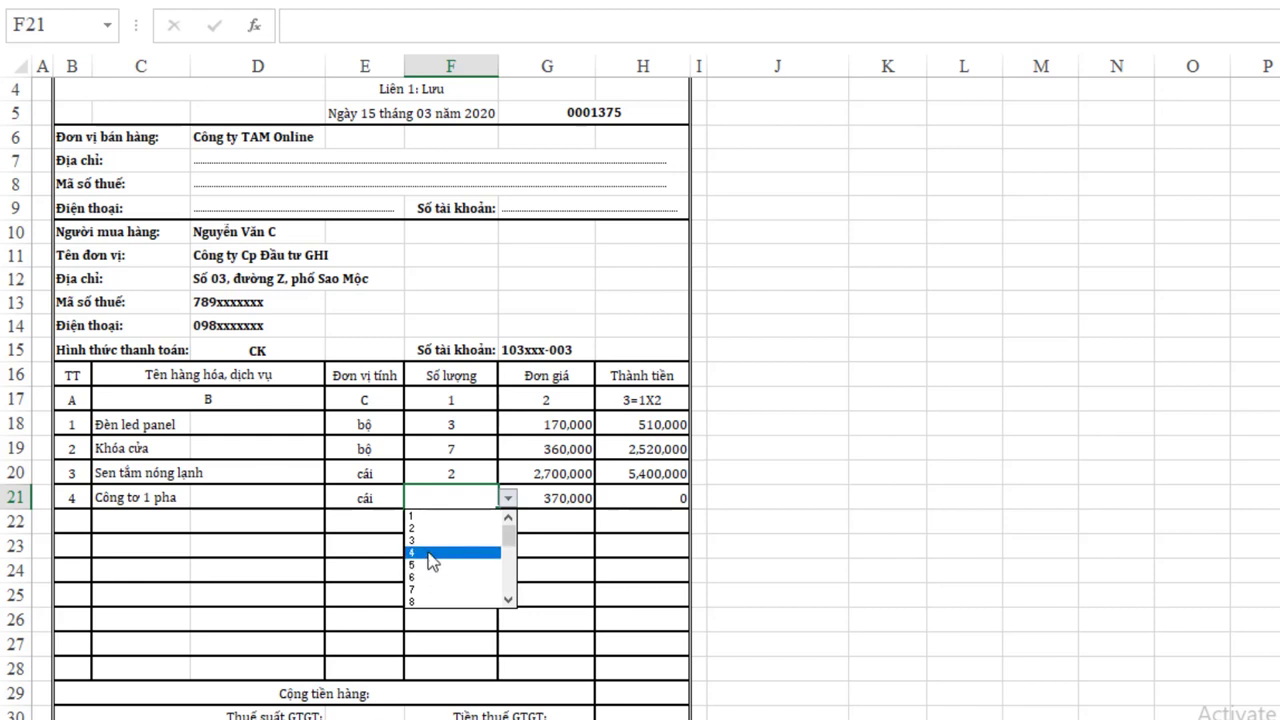
click(428, 541)
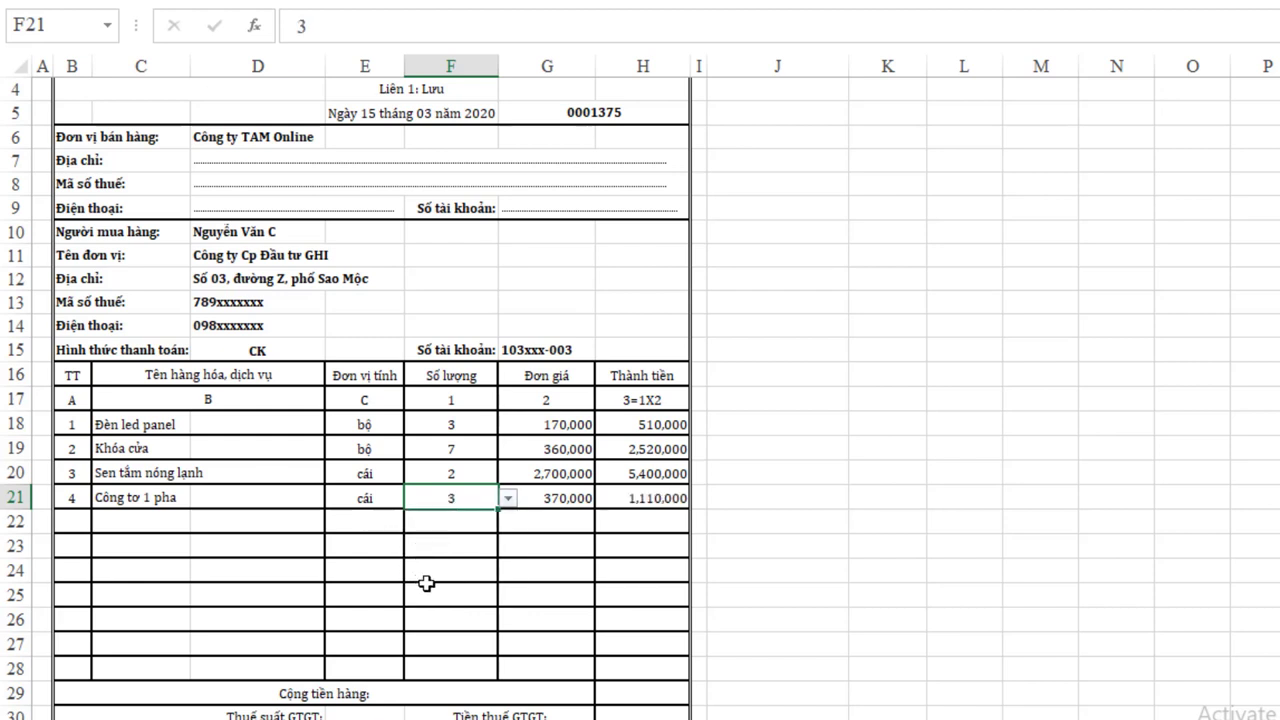
Step: Enter =SUM(H18:H28) in H29 for the 9,540,000 goods total
scroll(425, 583, down, 1)
click(640, 622)
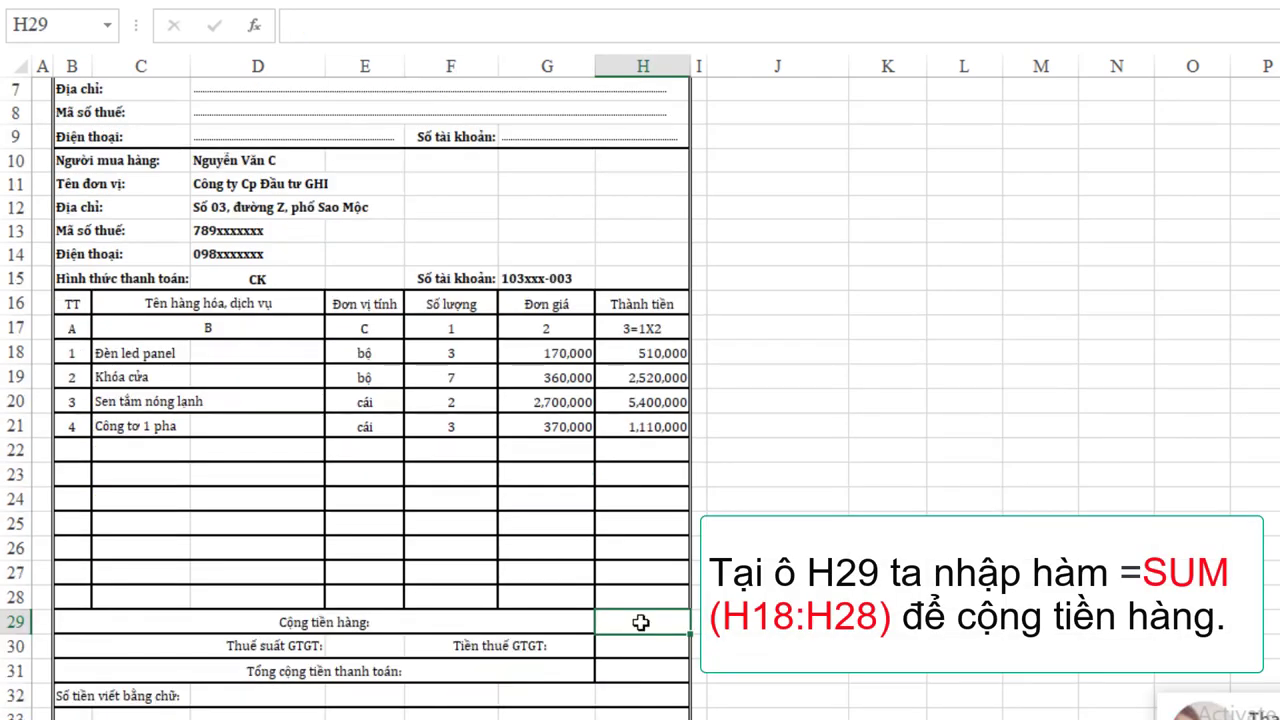
text(=)
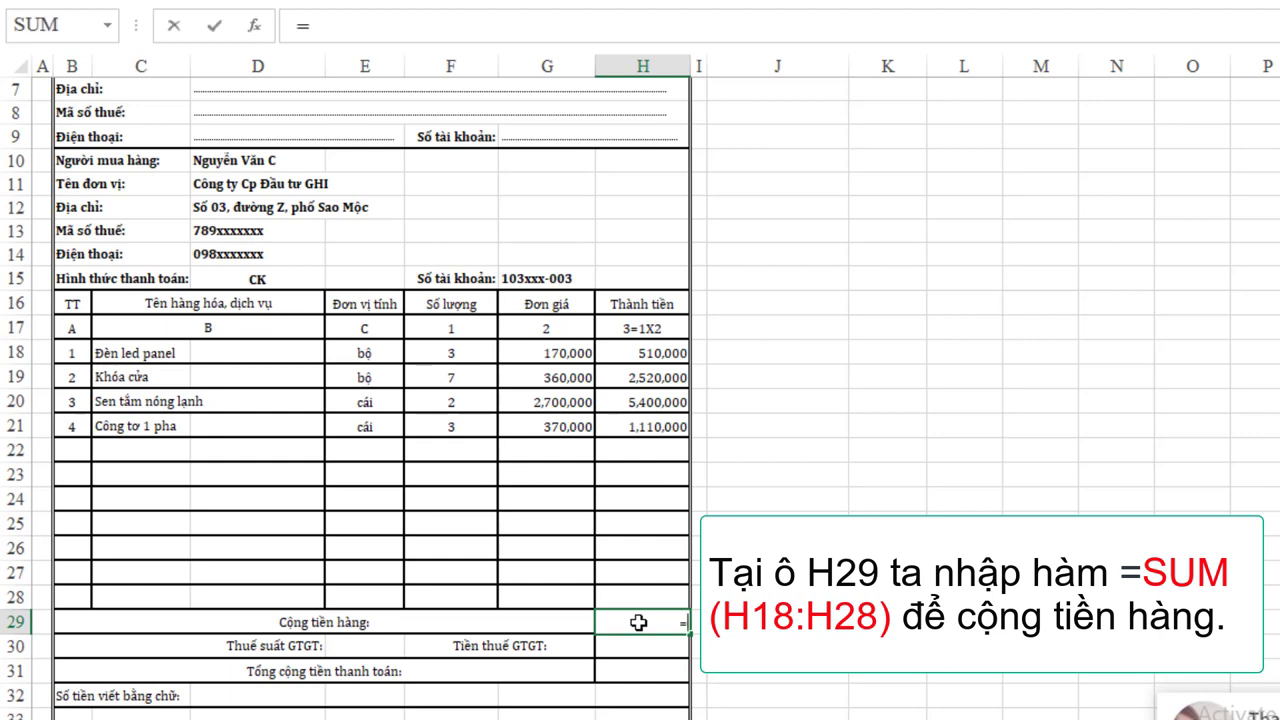
text(SU)
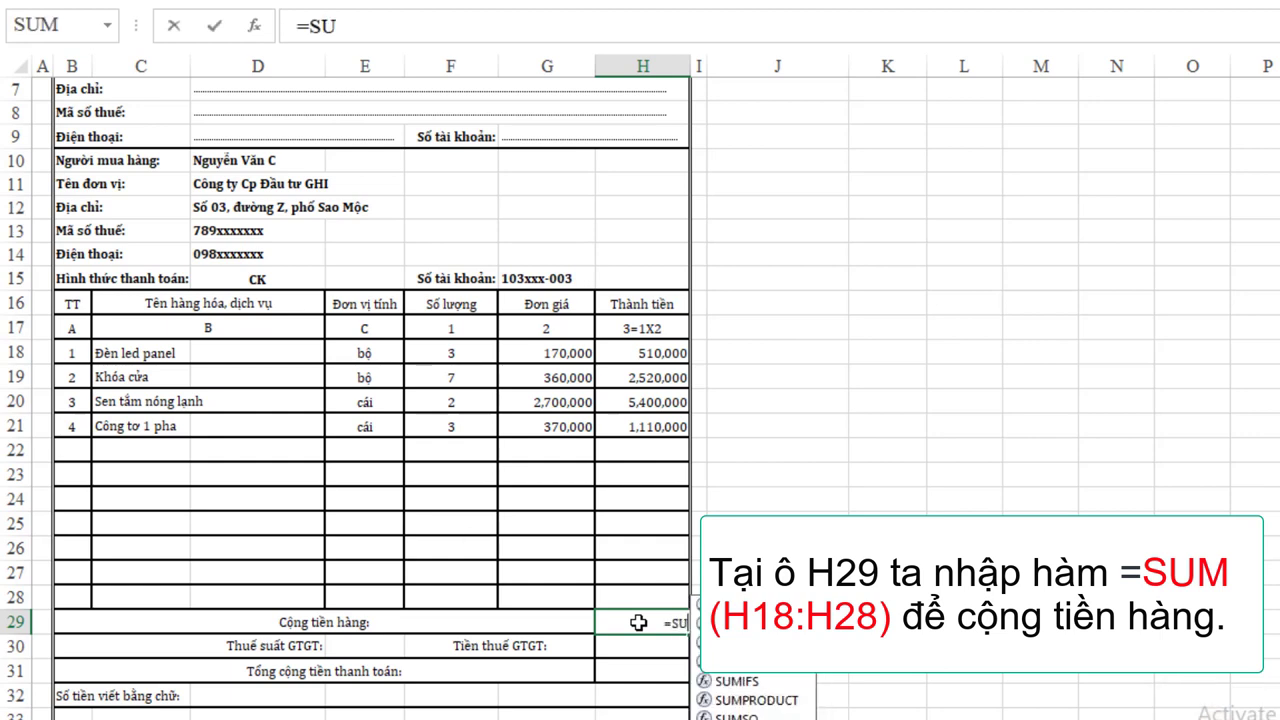
text(M()
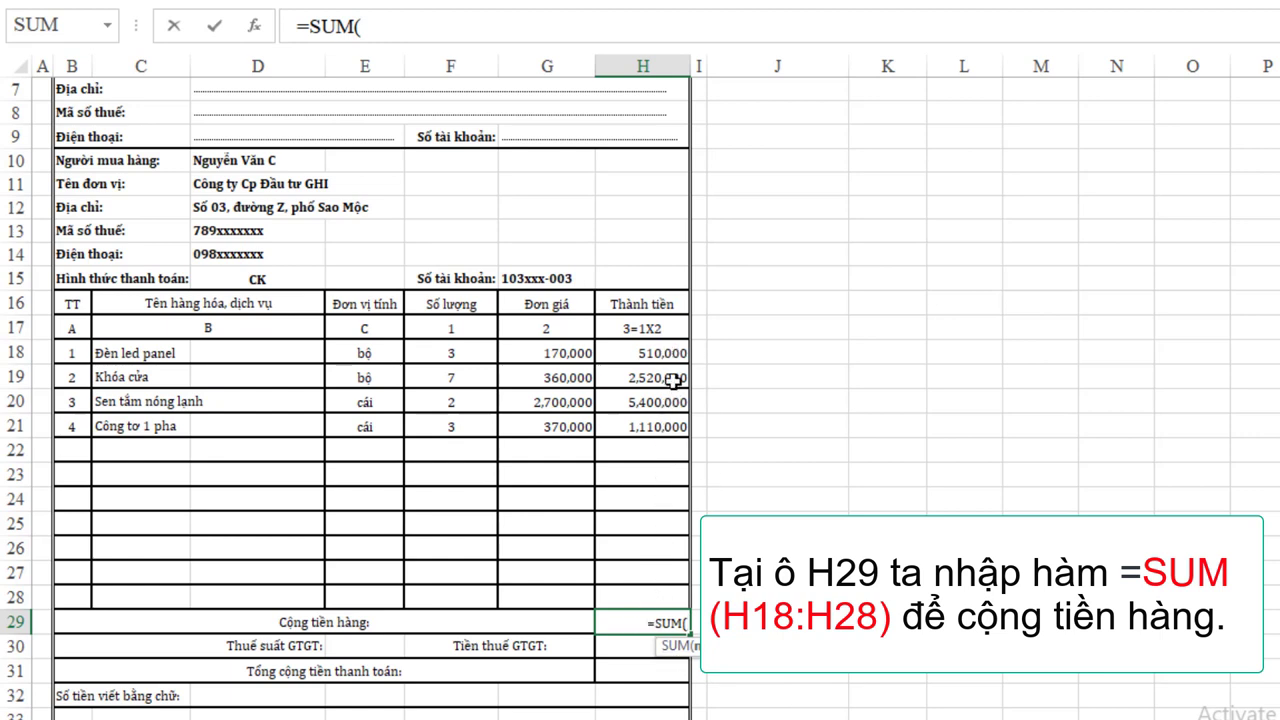
click(652, 354)
drag(652, 354, 659, 593)
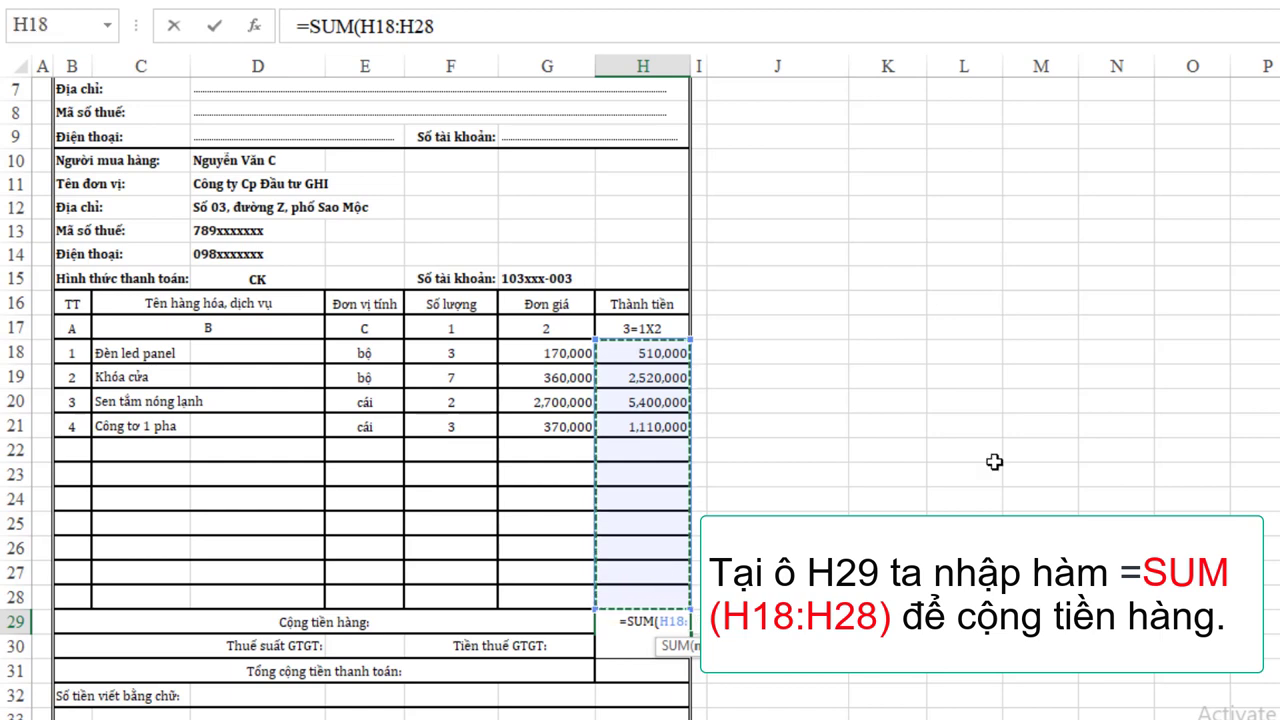
text())
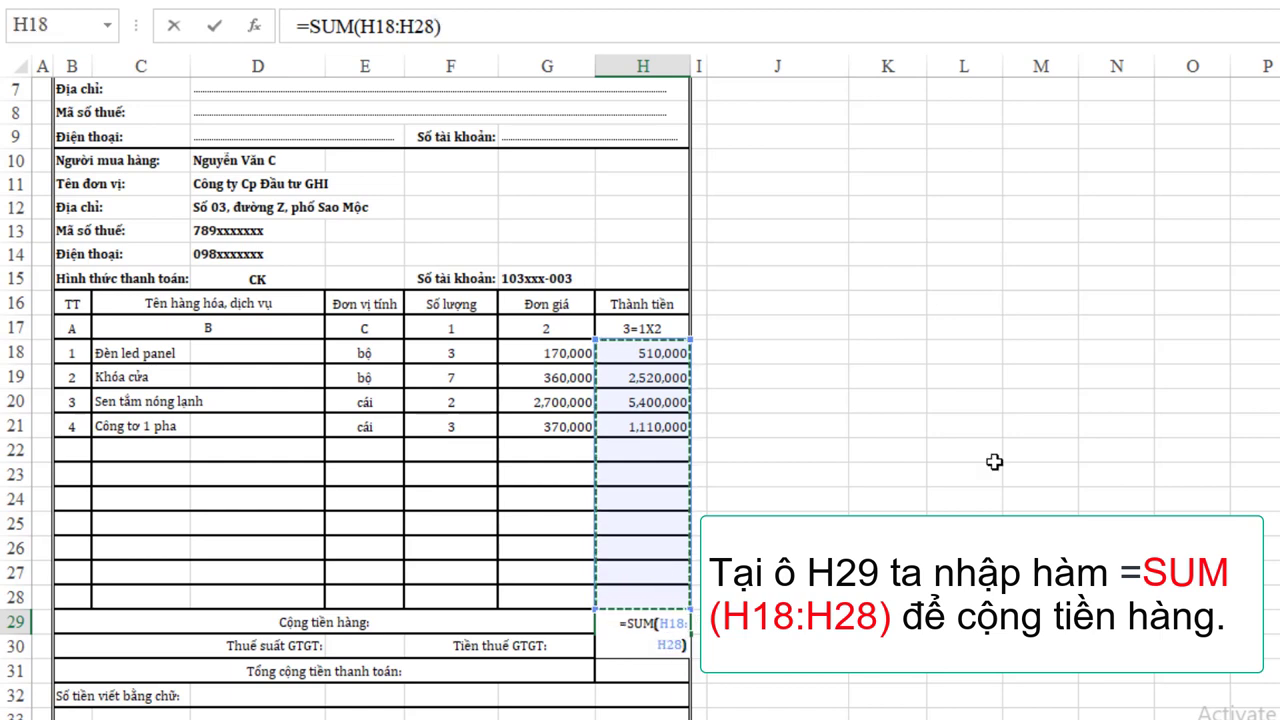
key(Return)
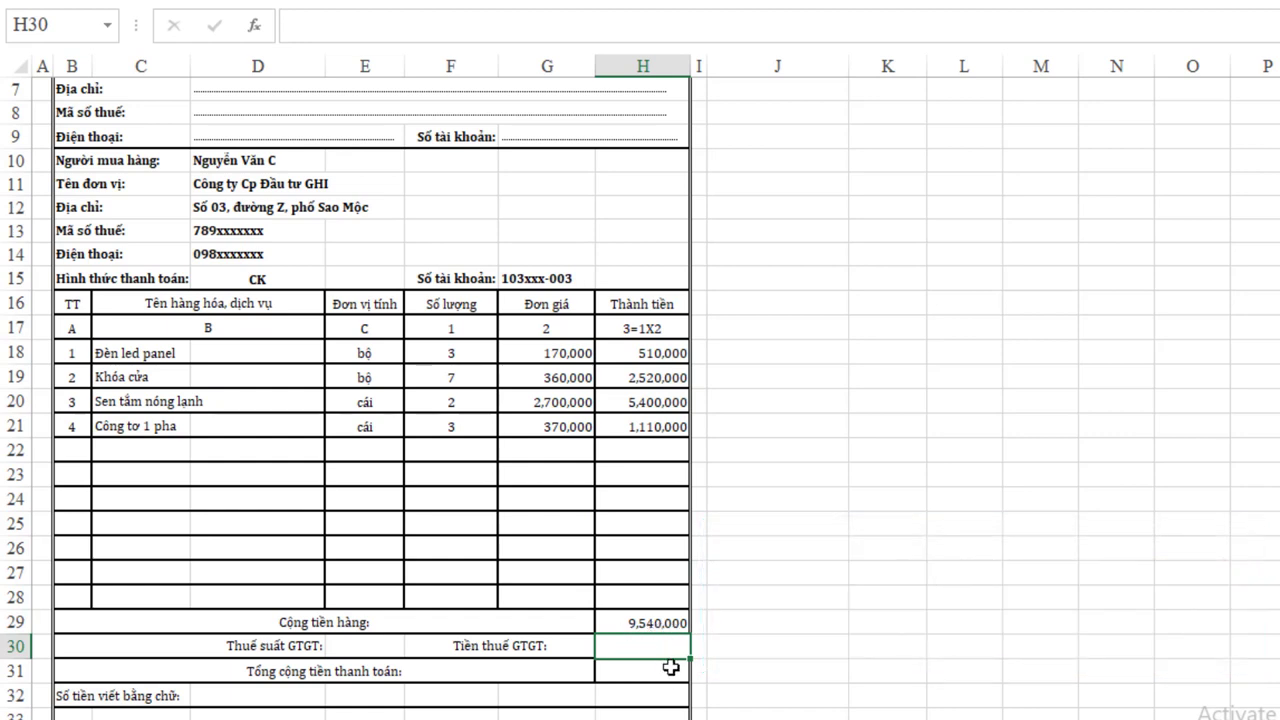
Step: Try VAT rates 10 and 5 in E30, then check the VAT amount in H30
click(357, 647)
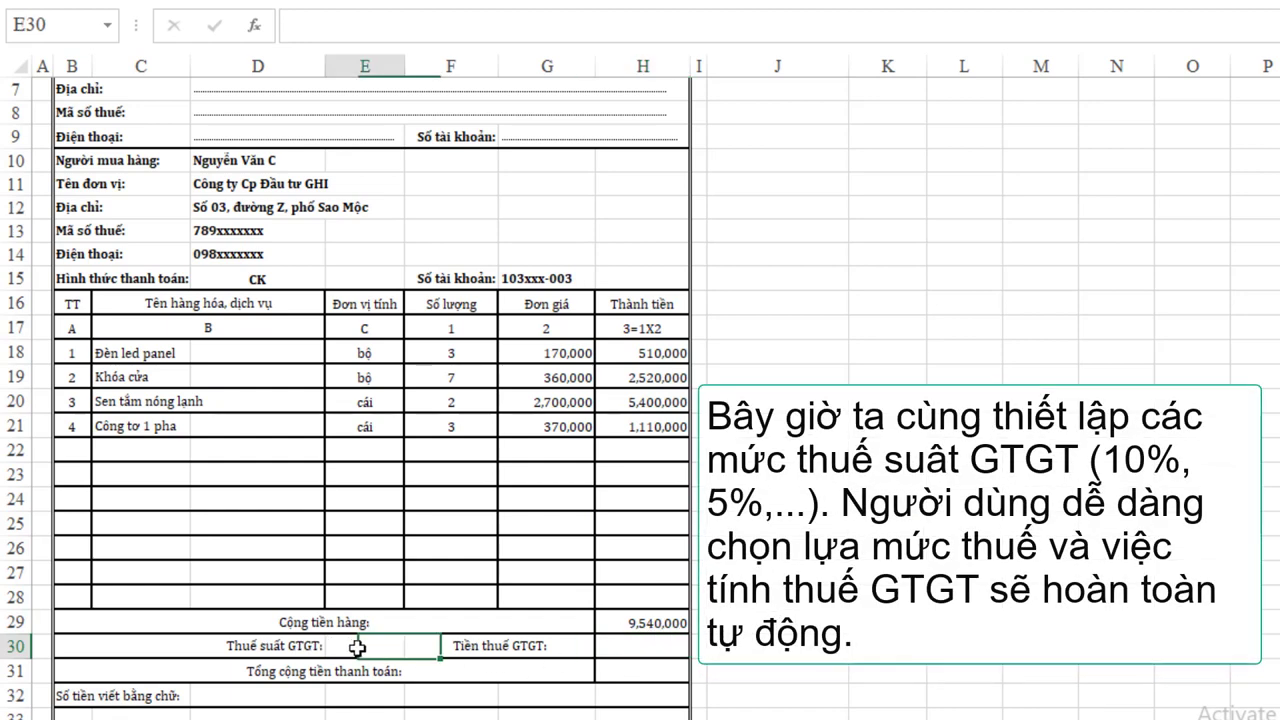
text(10)
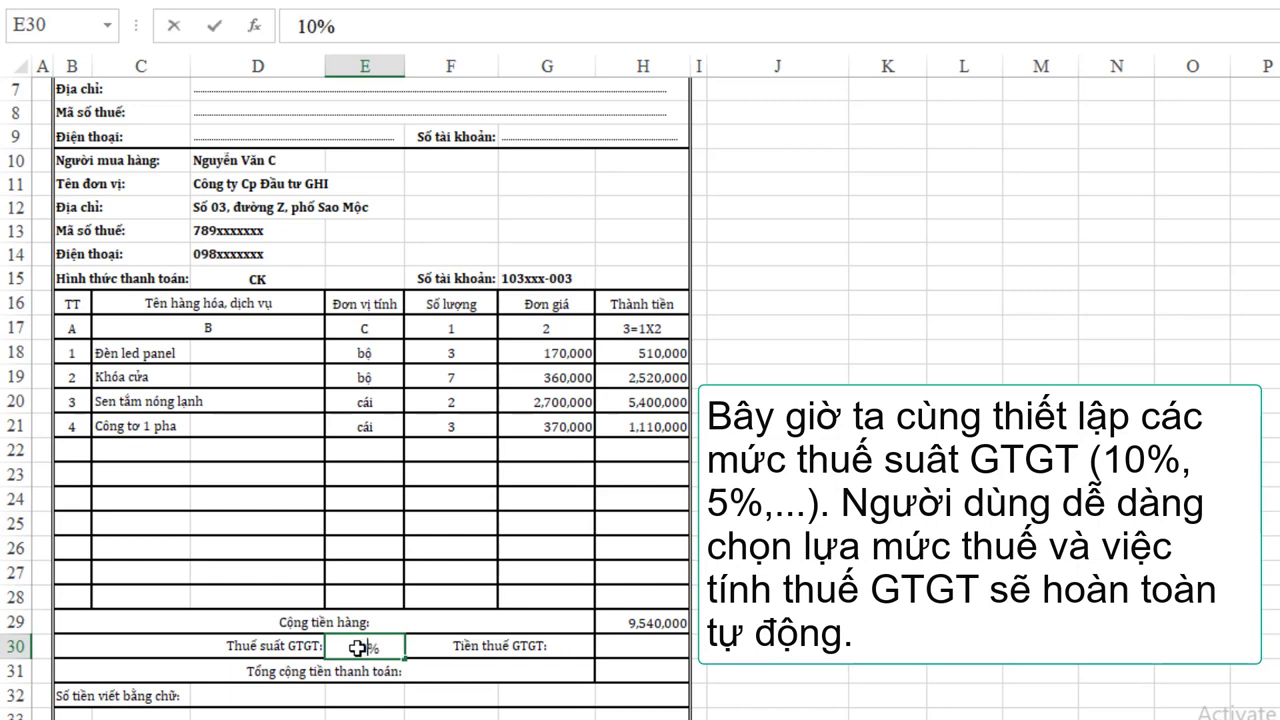
key(Tab)
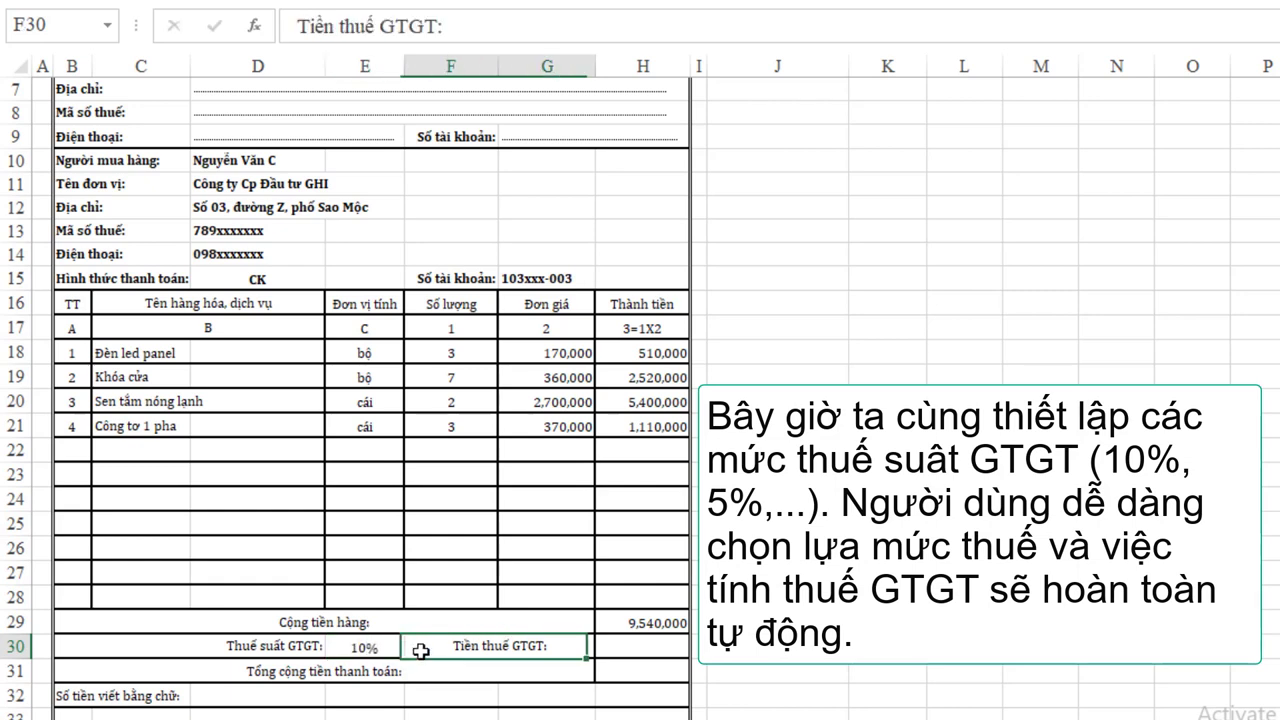
click(357, 647)
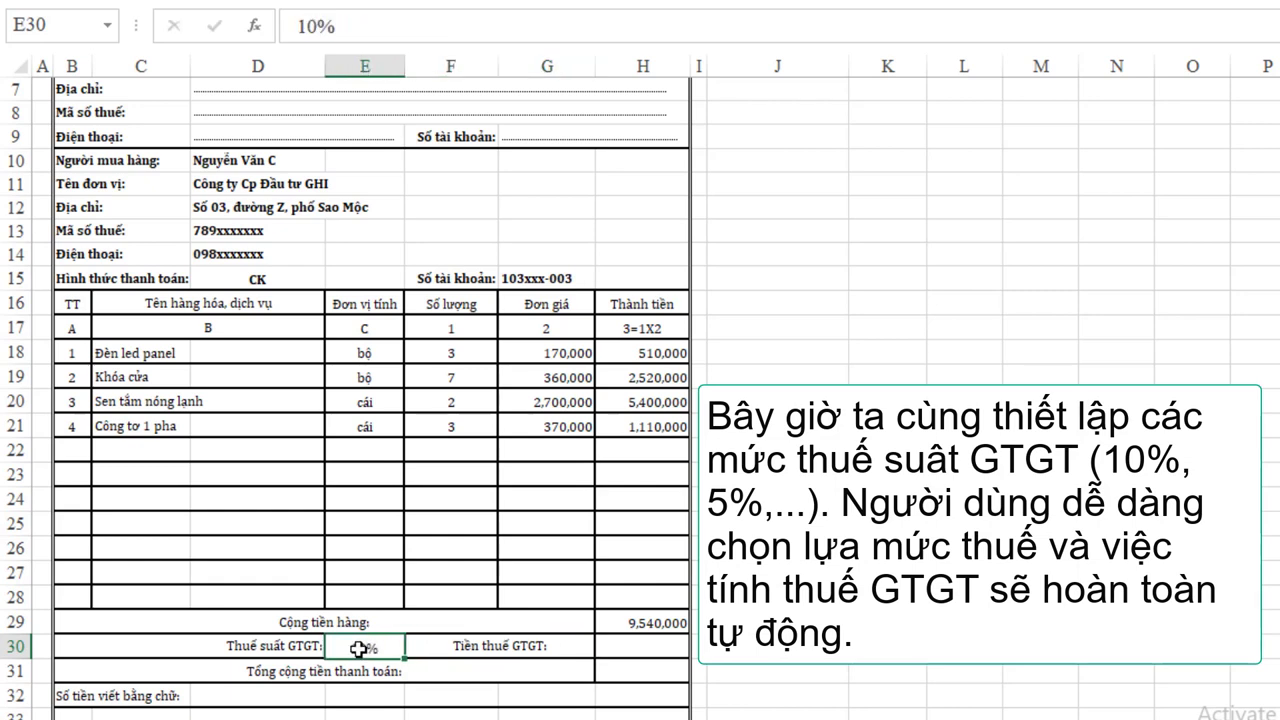
text(5)
click(455, 642)
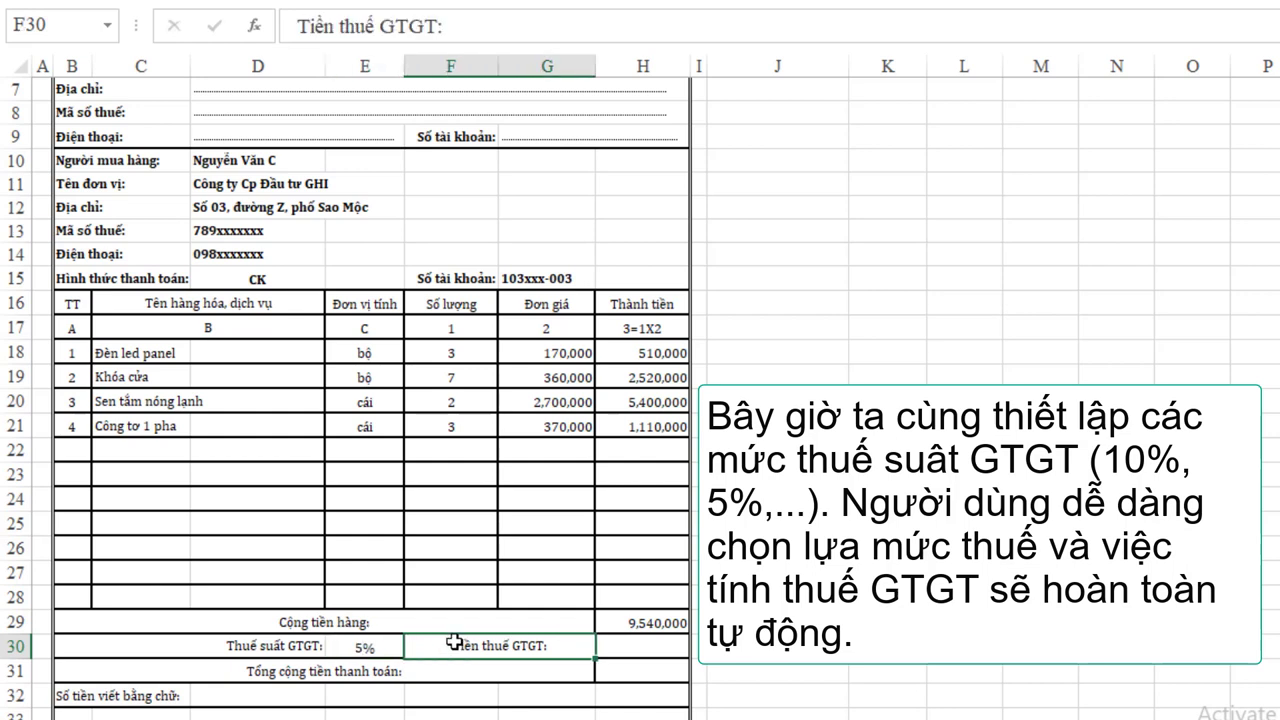
click(634, 644)
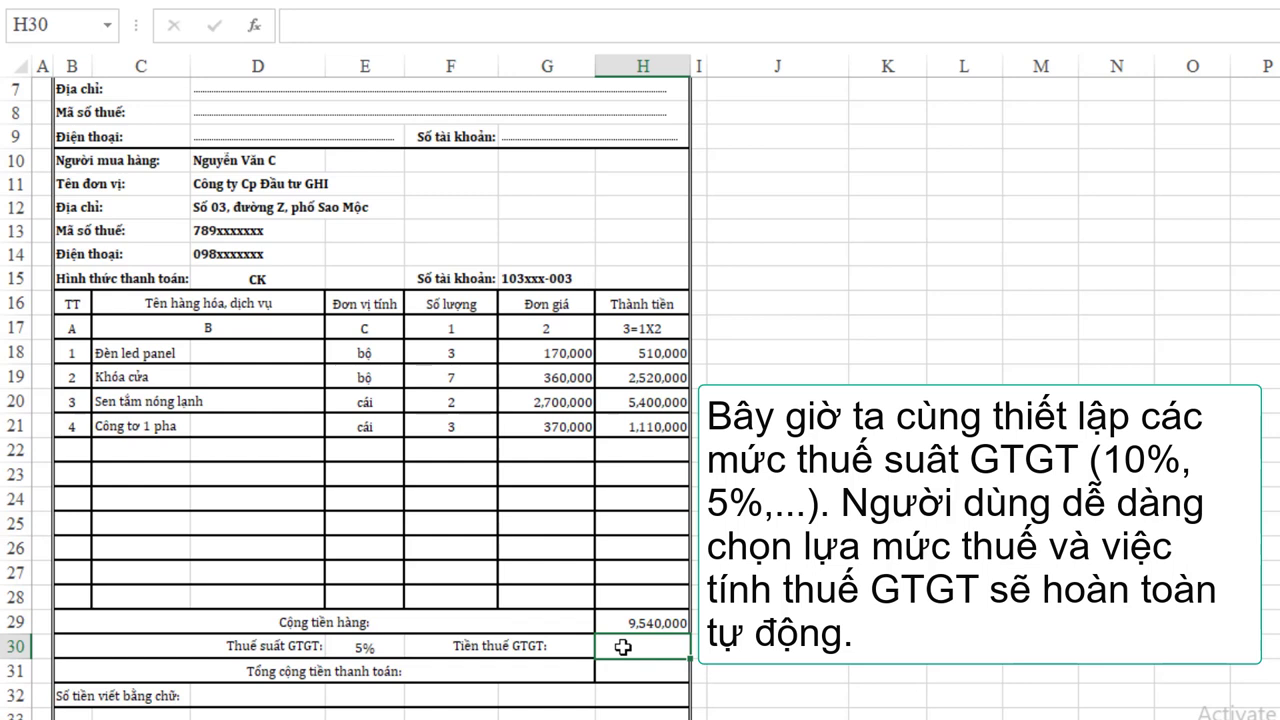
key(Left)
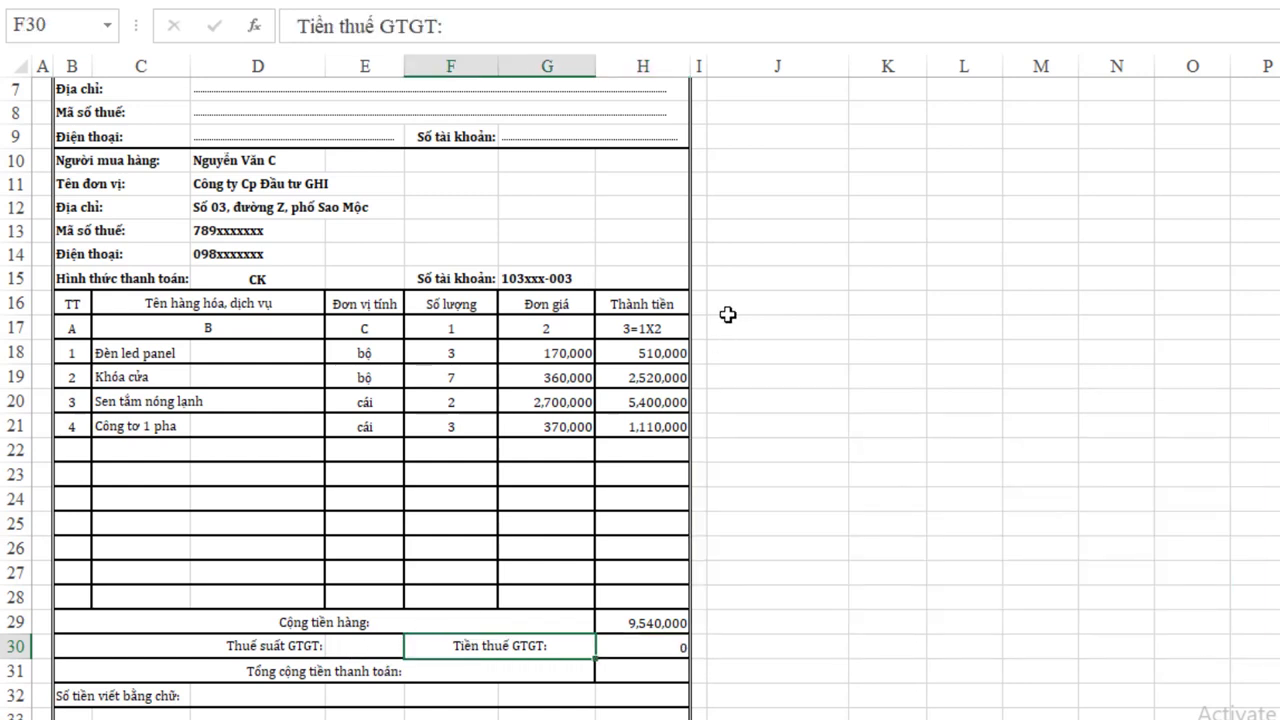
scroll(723, 294, up, 1)
scroll(723, 294, up, 1)
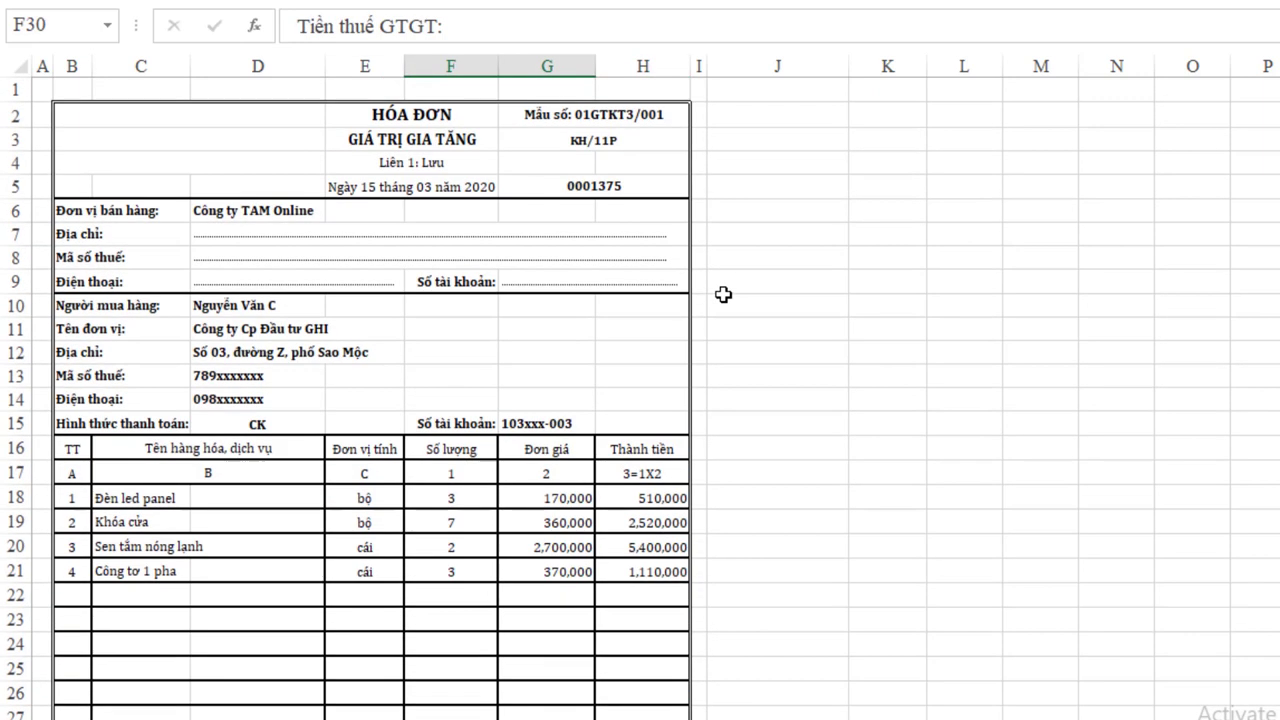
Step: Type the label CHỌN MỨC THUẾ VAT into J6
click(740, 213)
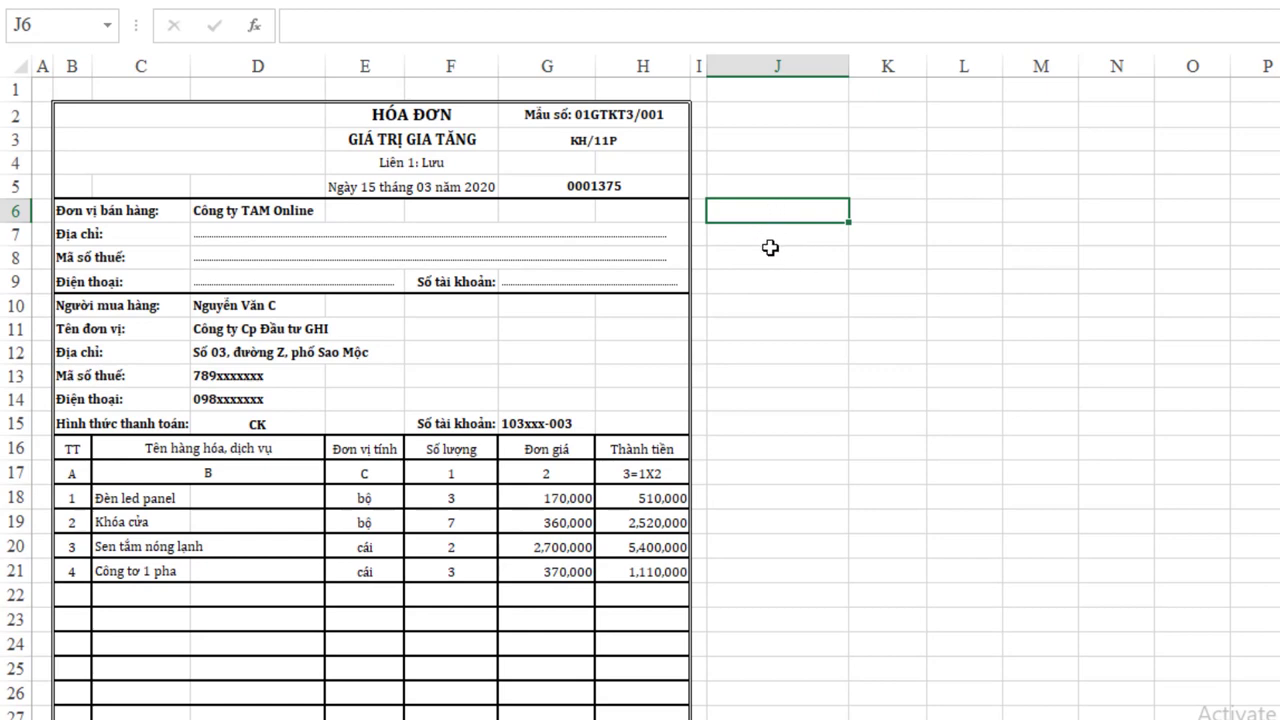
text(CHO)
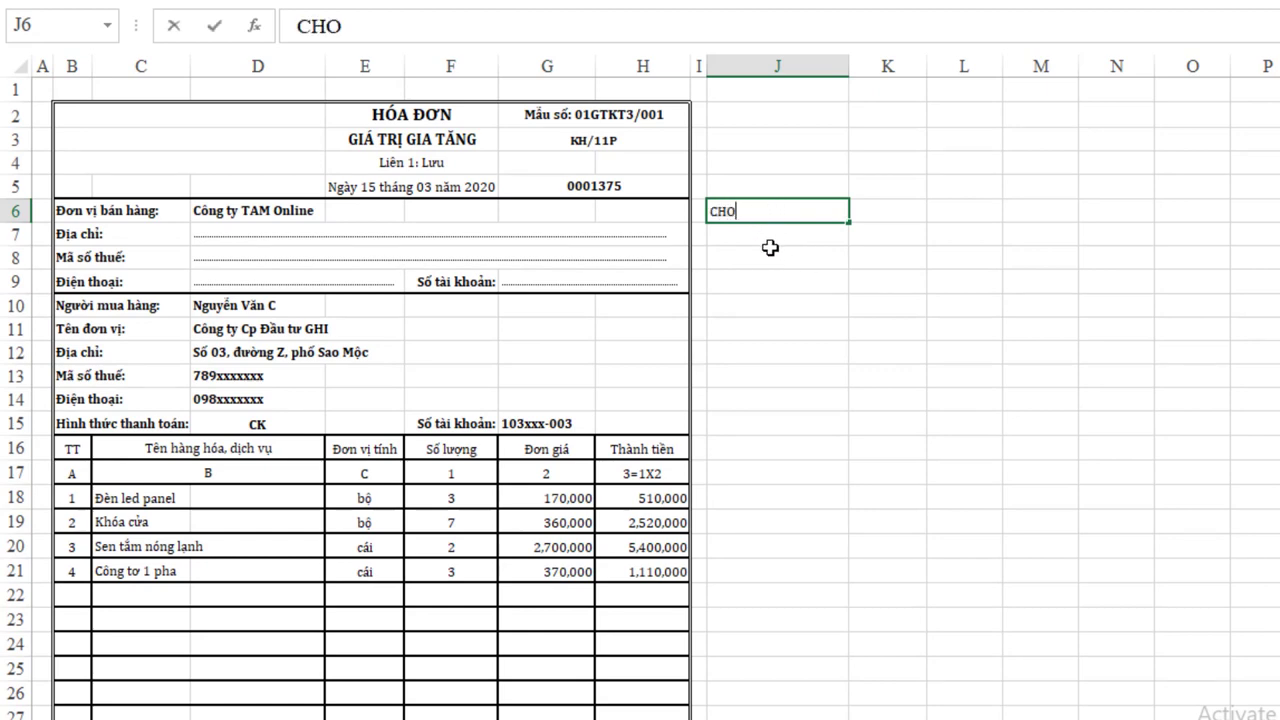
text( MƯ)
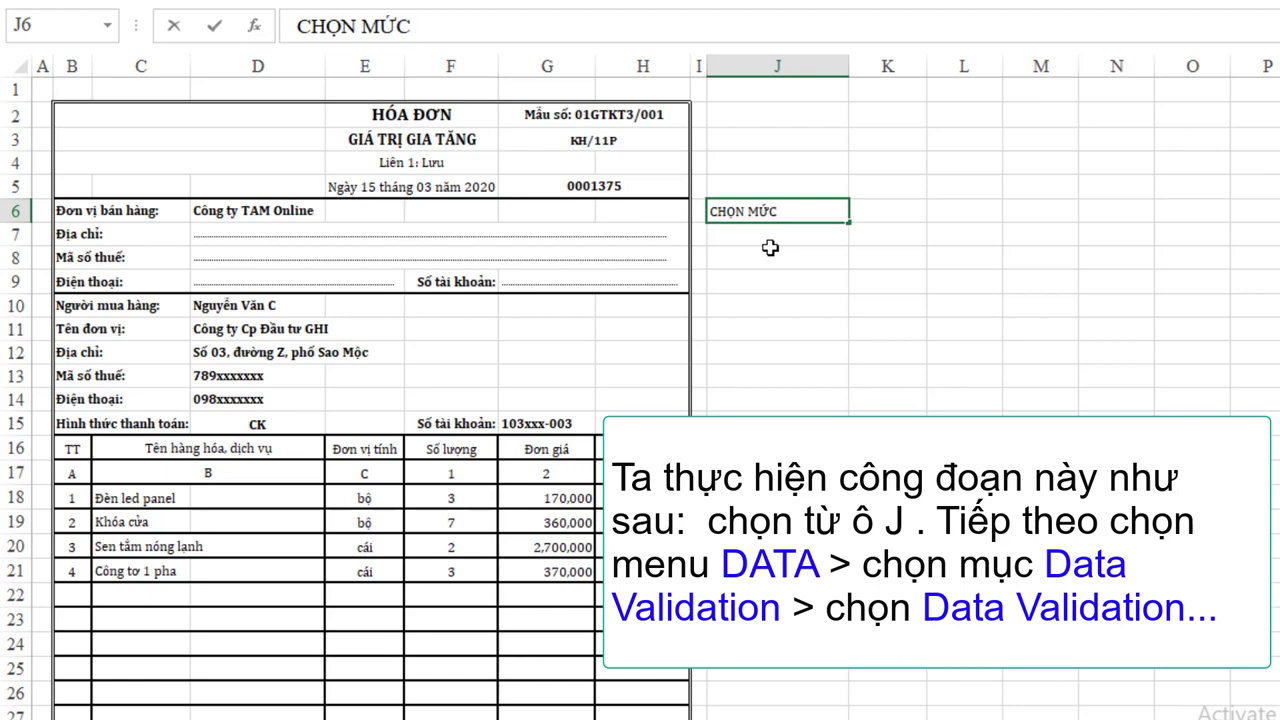
text(HUE)
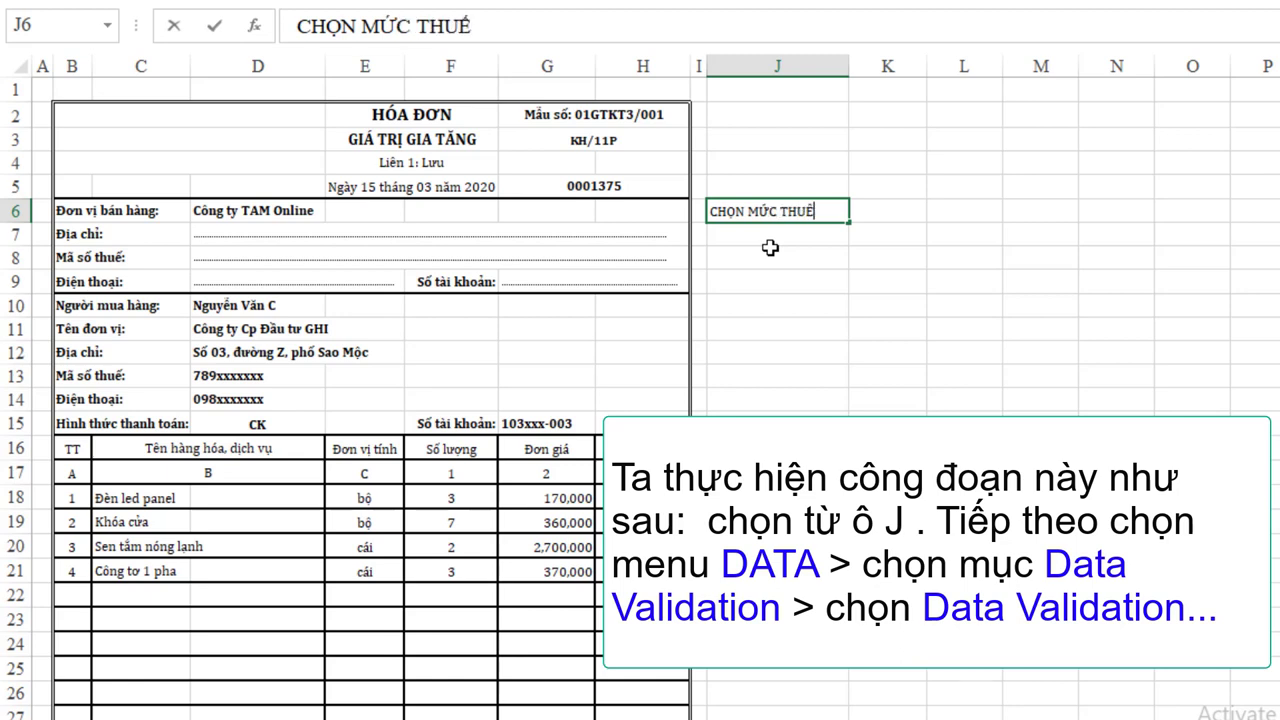
text( VAT)
key(Return)
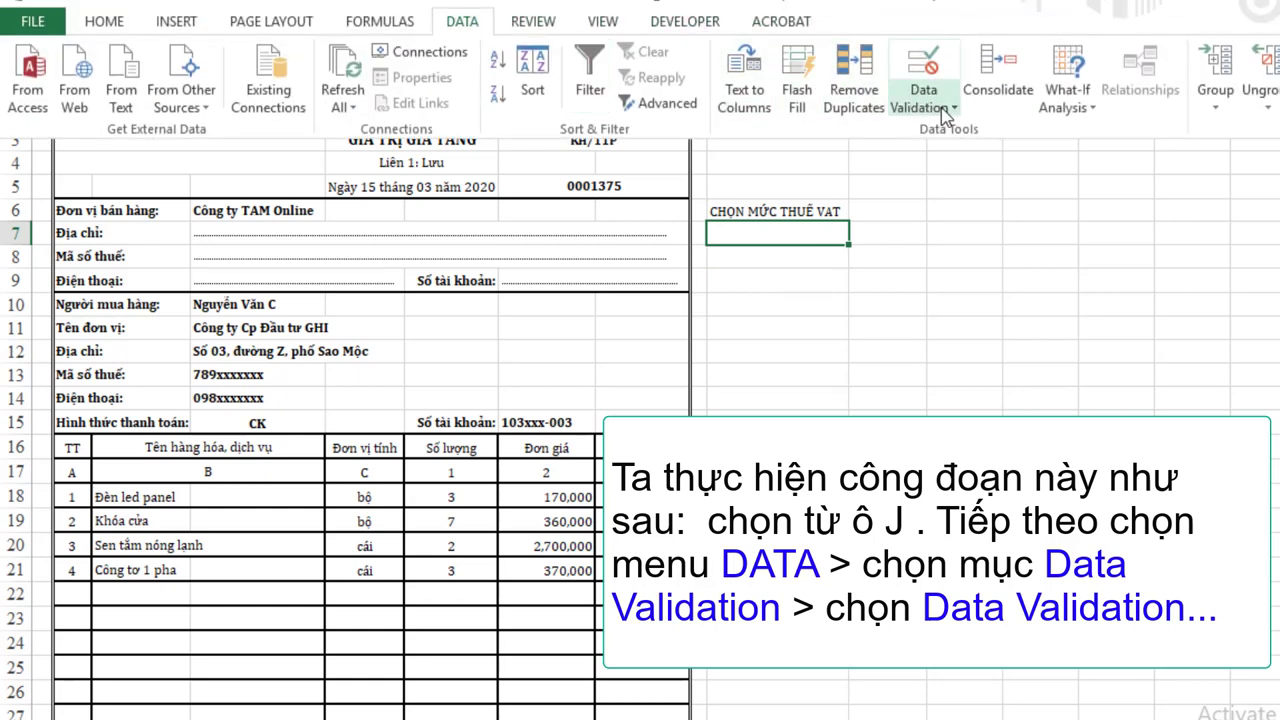
Step: Give J7 a list validation with the source VAT10,VAT5
click(928, 100)
click(957, 131)
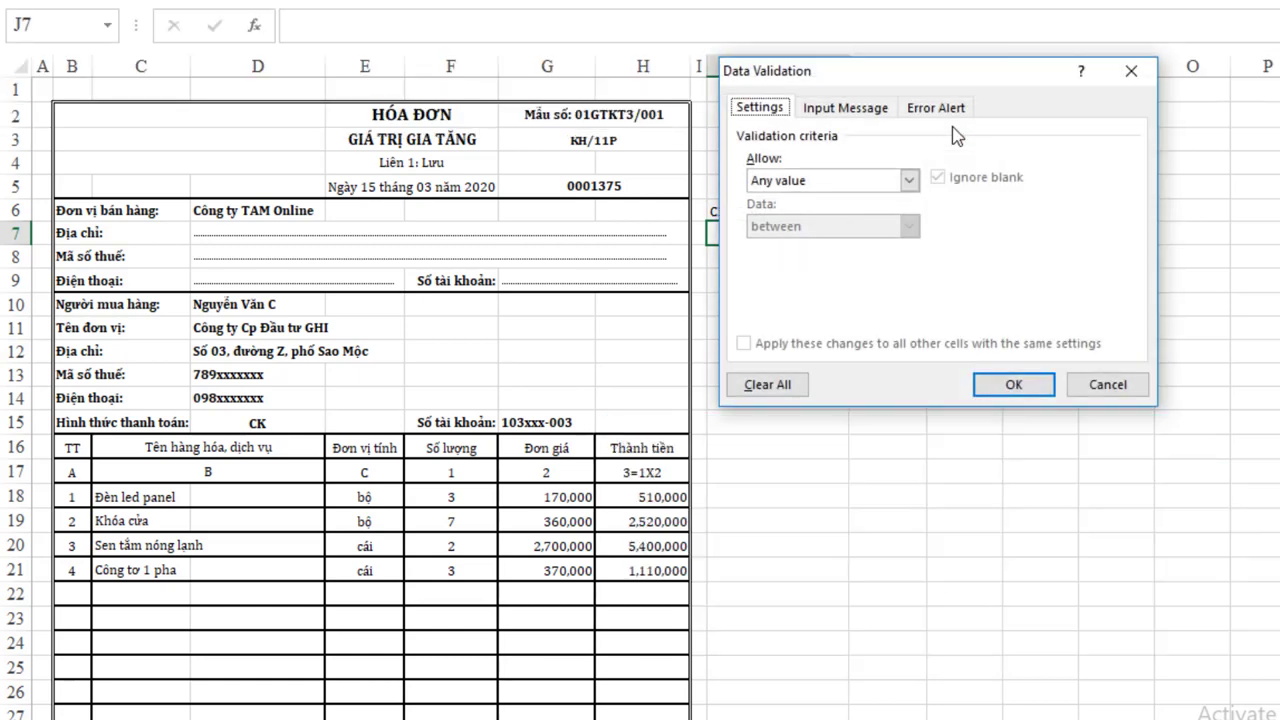
click(908, 180)
click(795, 245)
text(VAT10)
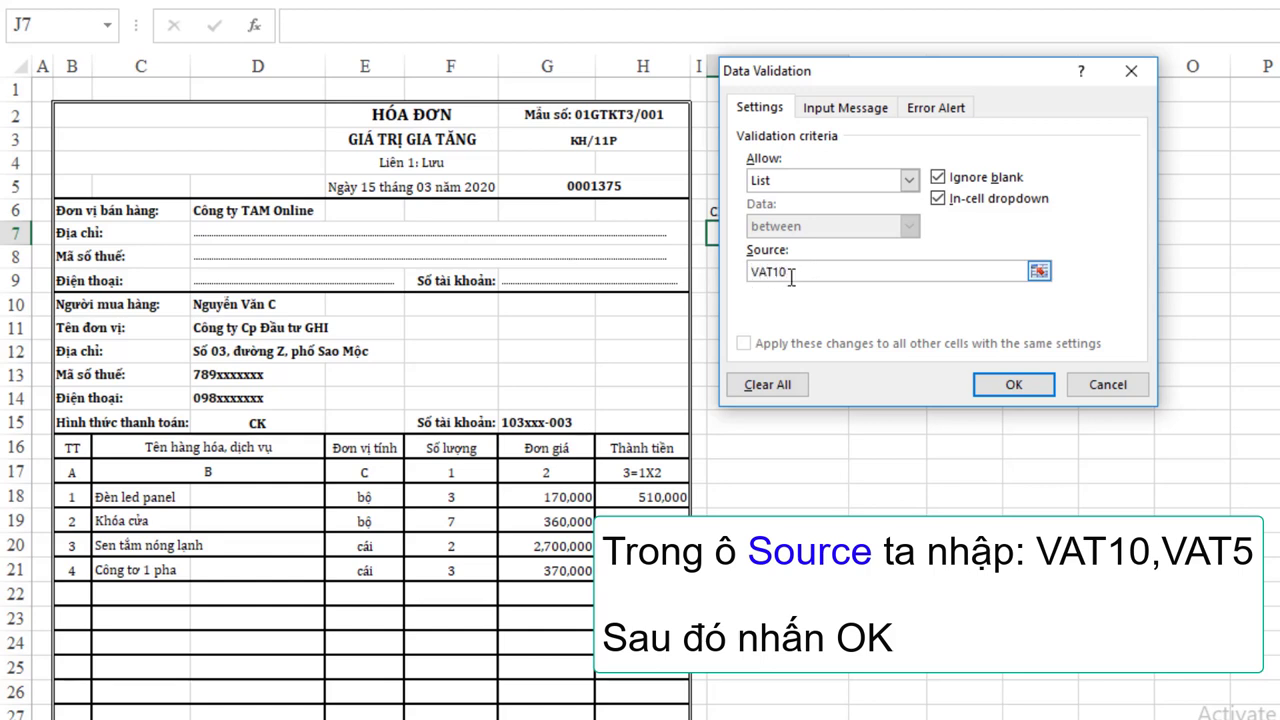
text(,VAT5)
click(1040, 390)
Step: Pick VAT10 in J7 and centre-align the cell
click(800, 279)
click(800, 233)
click(857, 236)
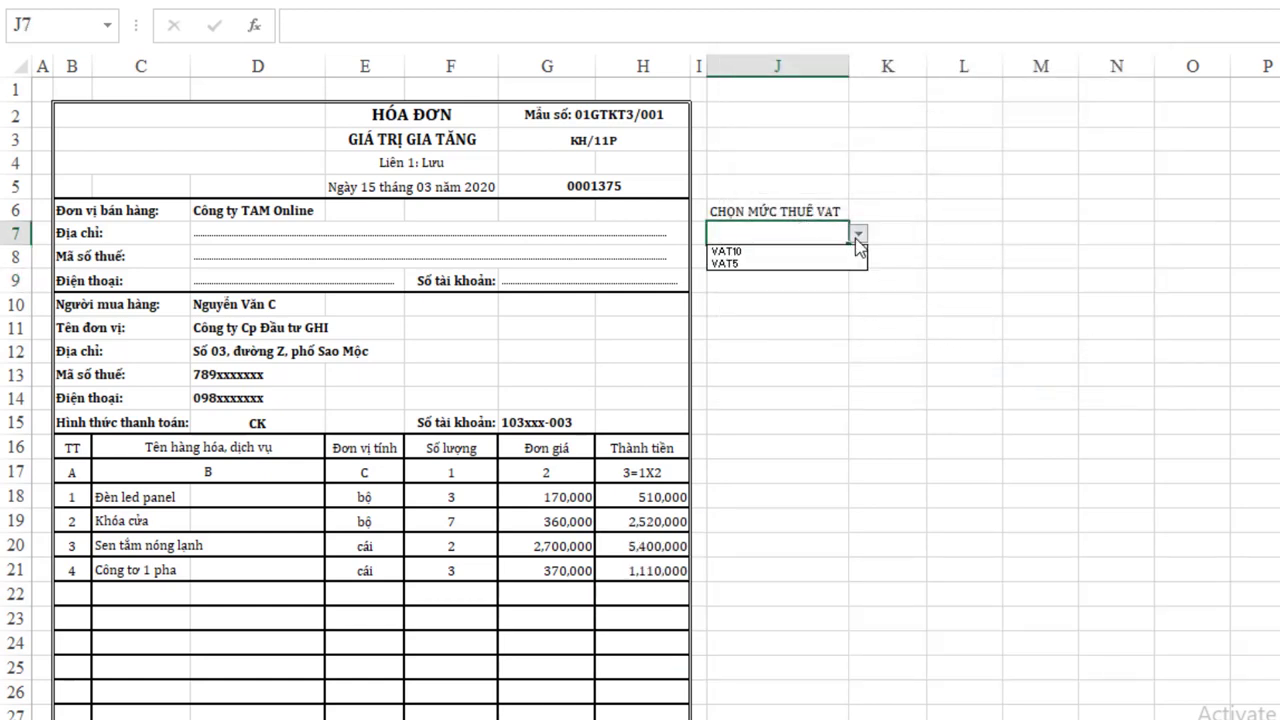
click(752, 249)
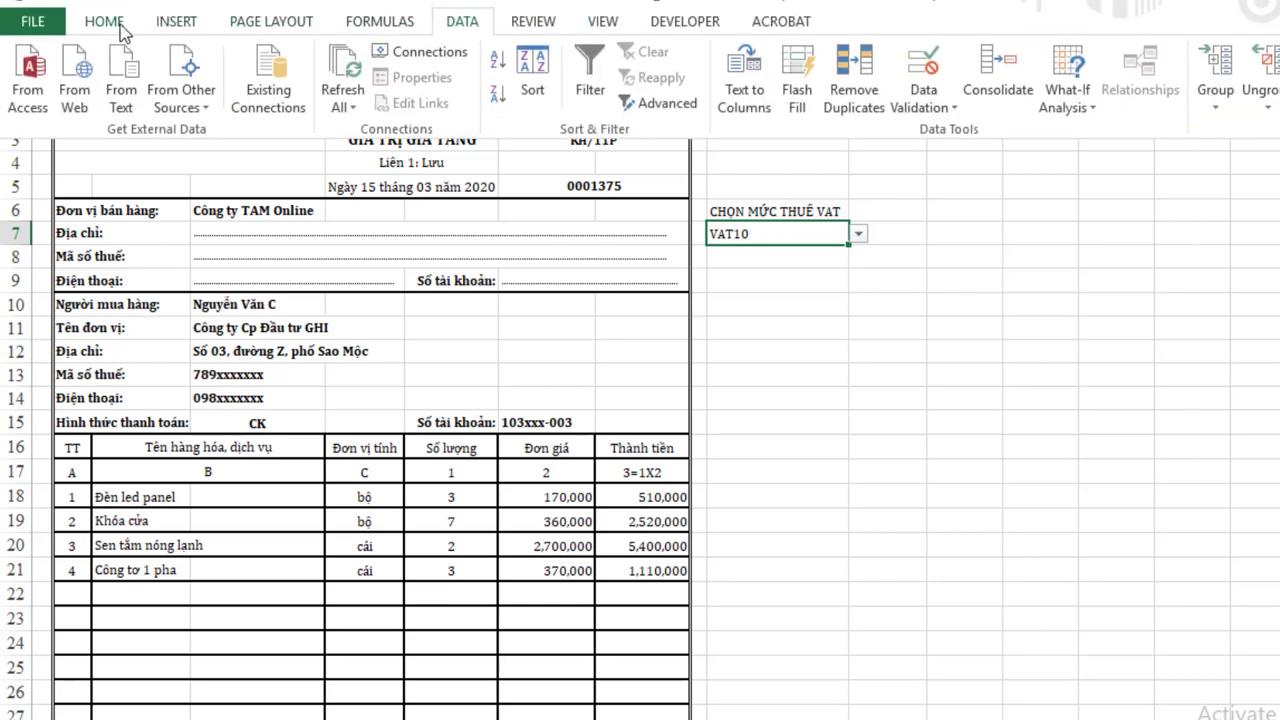
click(120, 24)
click(447, 95)
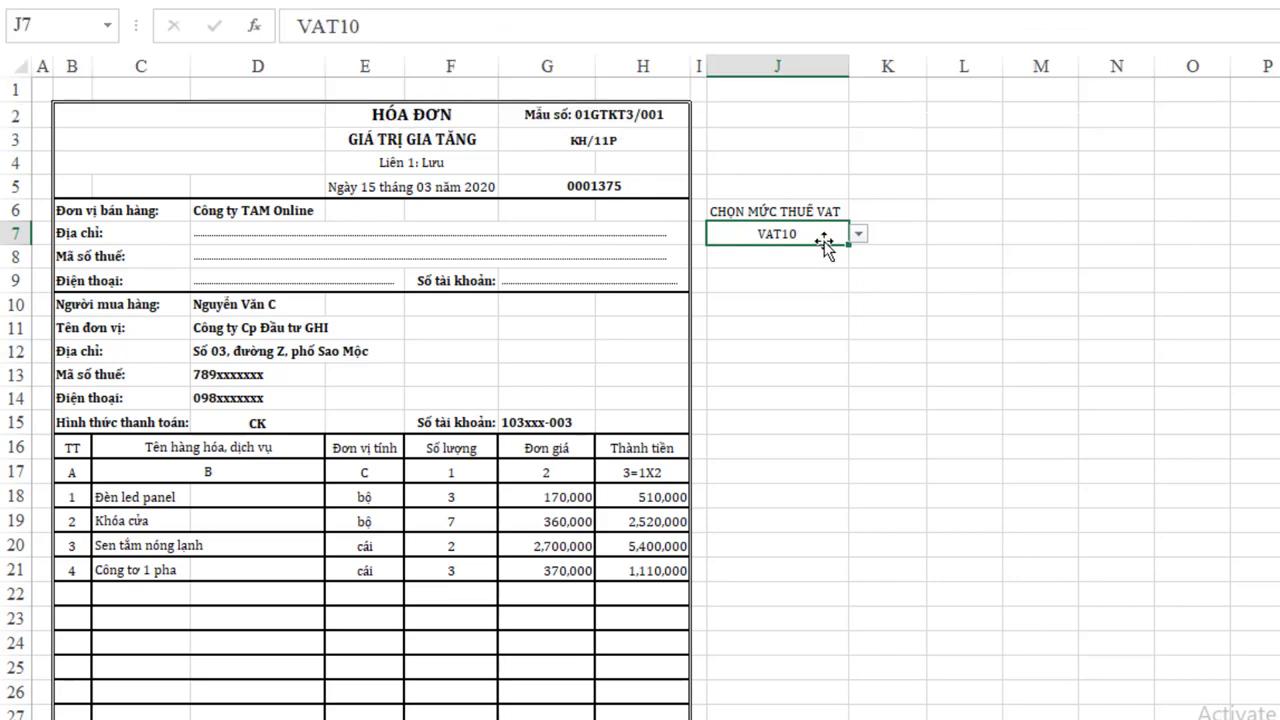
Step: Switch J7 between VAT5 and VAT10, ending on VAT10
click(858, 233)
click(790, 247)
click(858, 233)
click(790, 262)
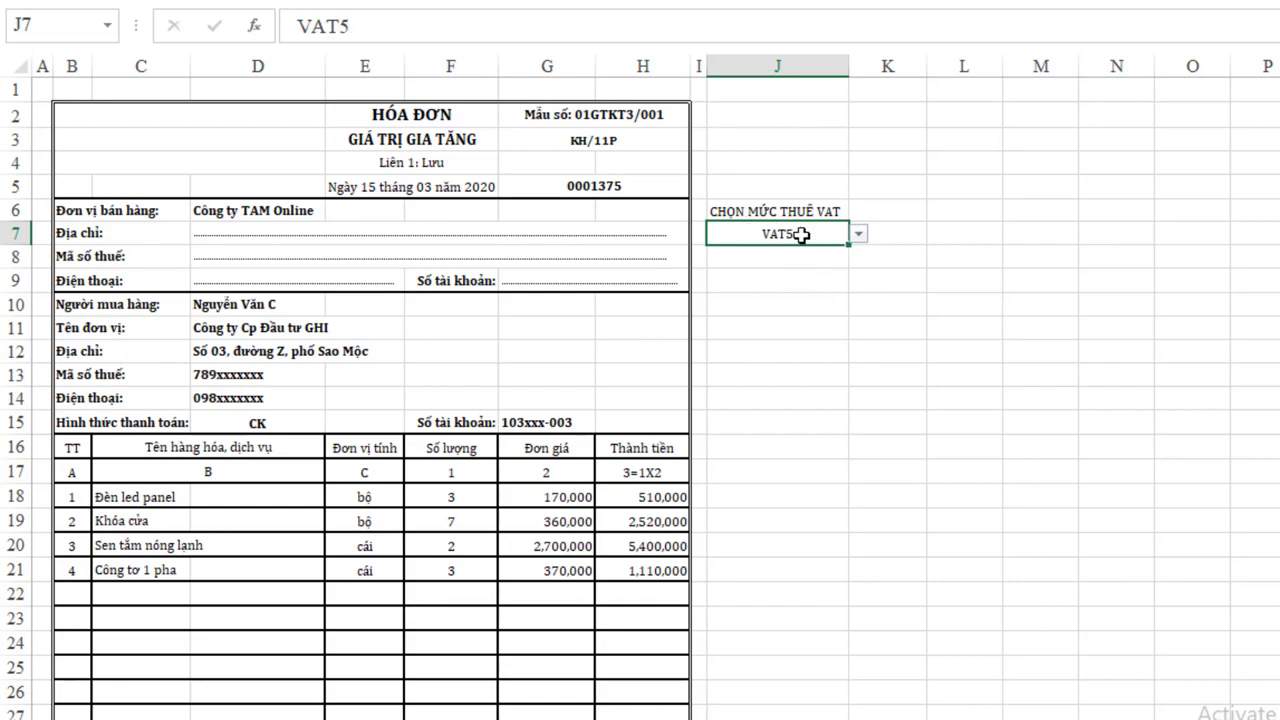
click(858, 233)
click(778, 261)
scroll(778, 261, down, 1)
Step: Enter =IF(J7="VAT10","10%",IF(J7="VAT5","5%")) in E30 so the rate follows J7
scroll(812, 155, down, 1)
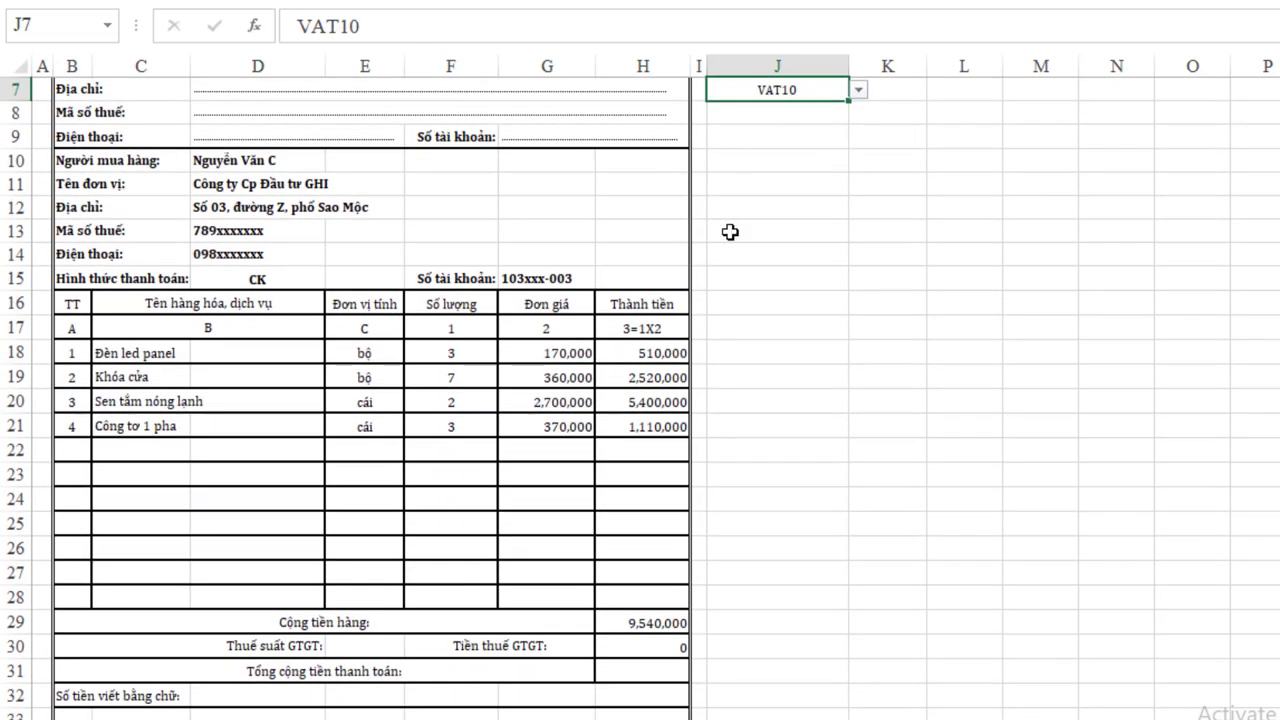
scroll(467, 607, down, 1)
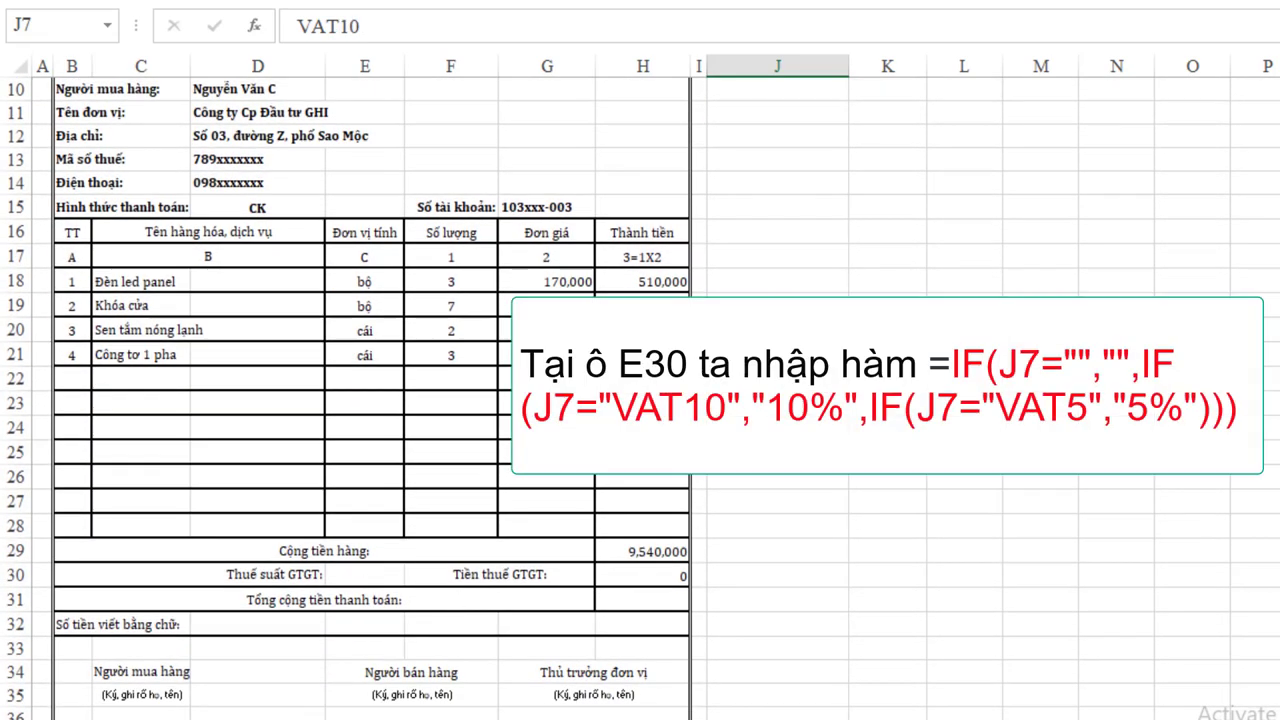
click(385, 577)
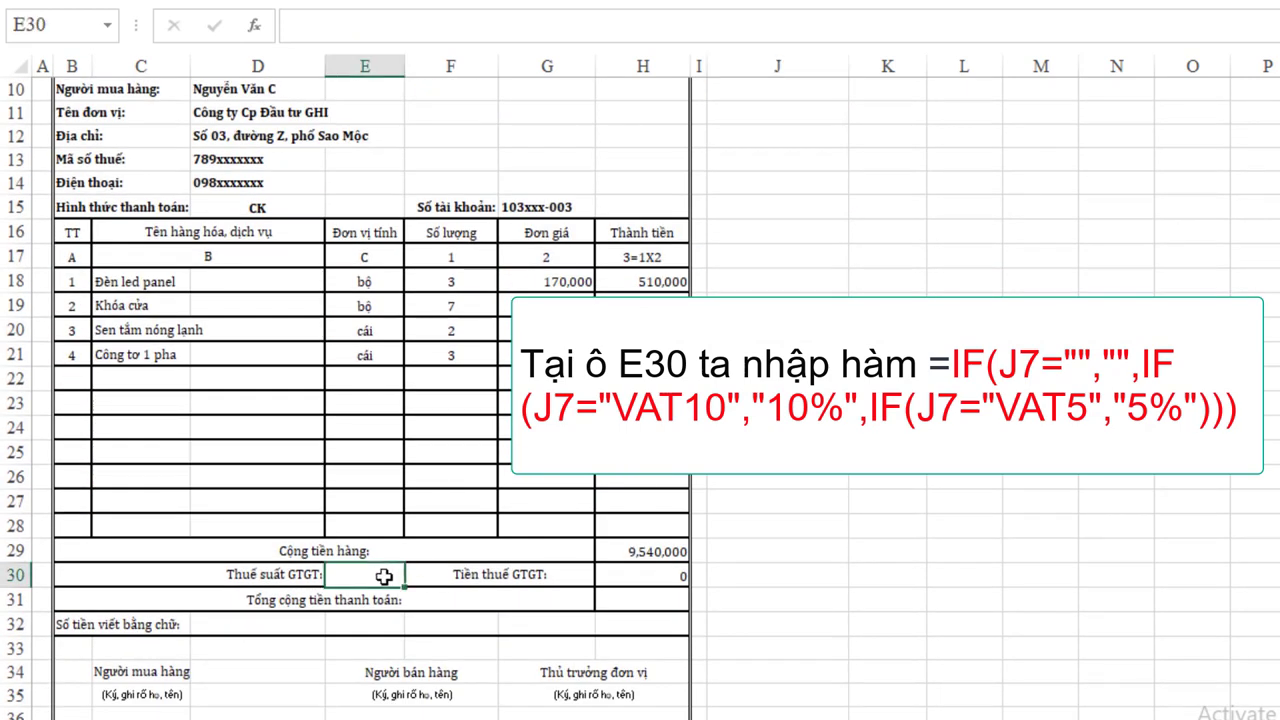
text(=IF)
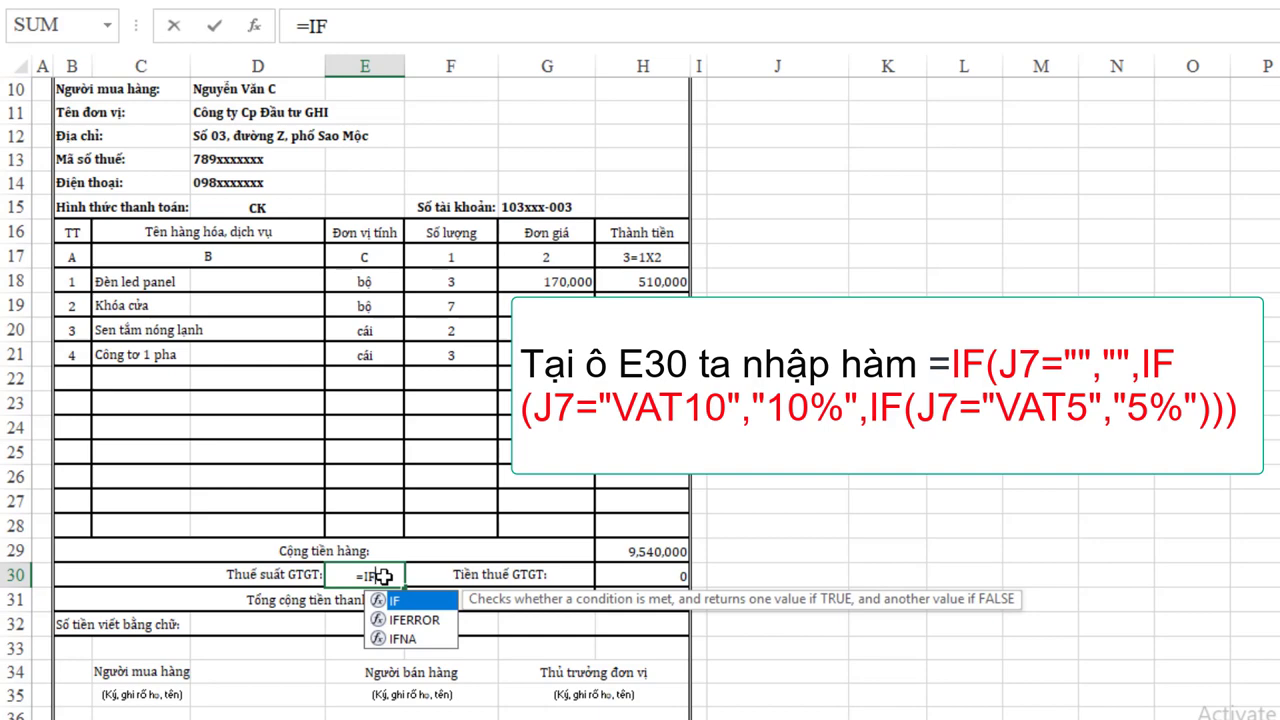
scroll(591, 509, down, 1)
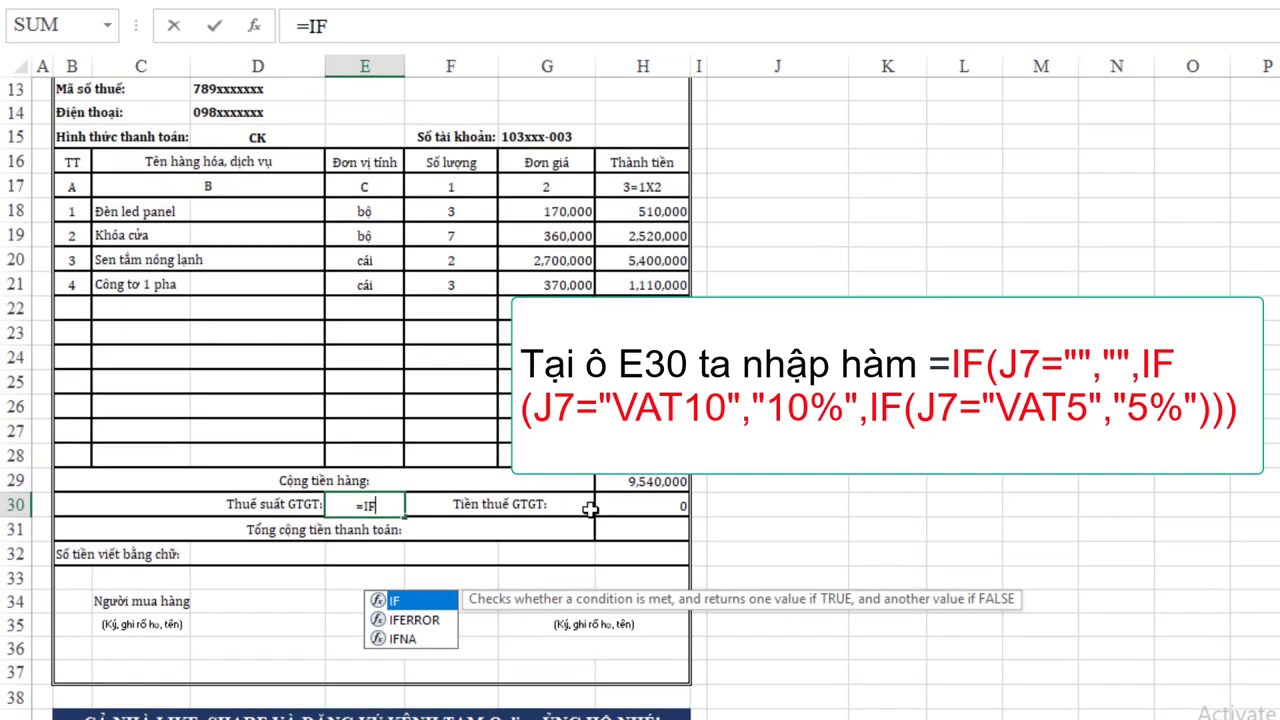
text(()
scroll(600, 482, up, 2)
scroll(600, 482, up, 1)
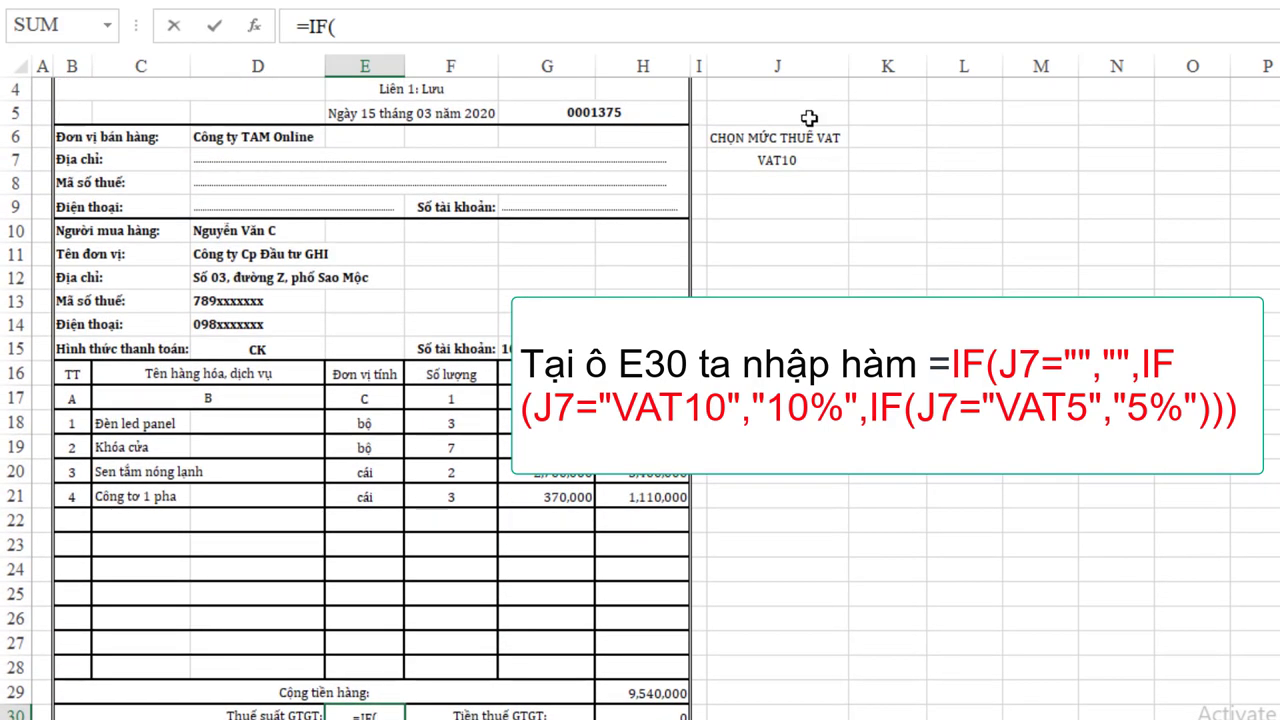
click(786, 163)
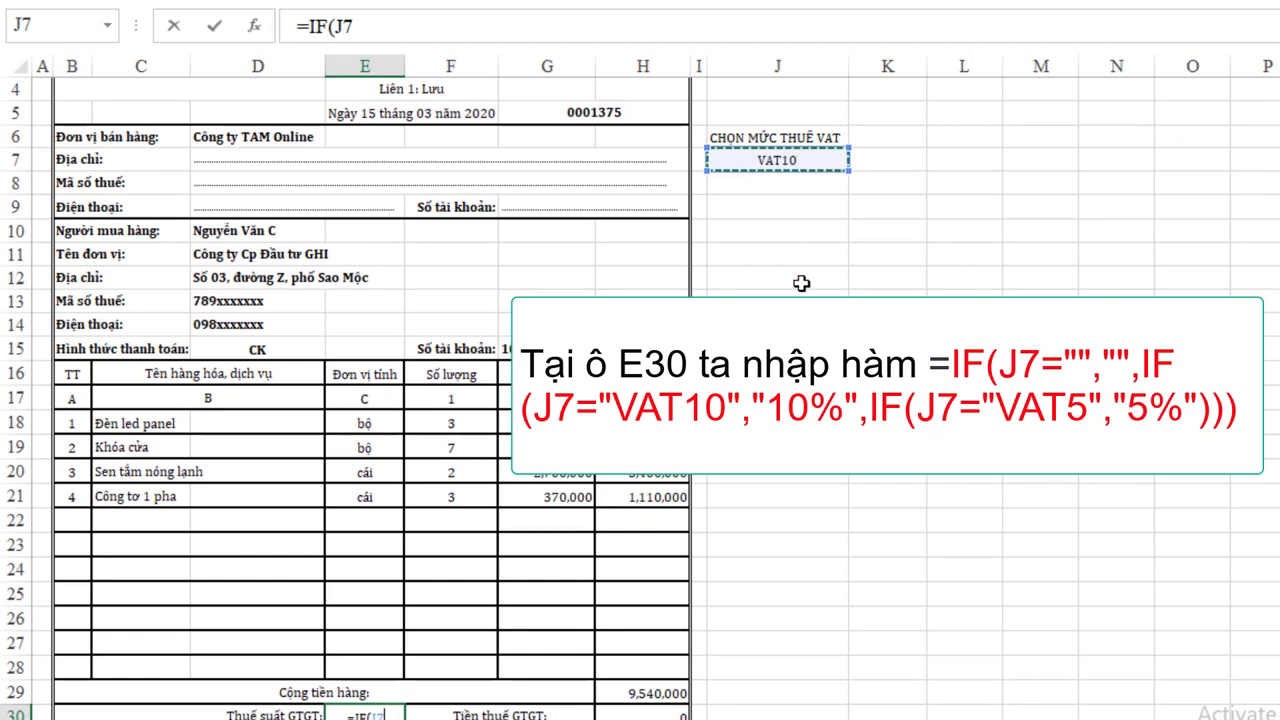
scroll(801, 284, down, 2)
scroll(801, 284, down, 1)
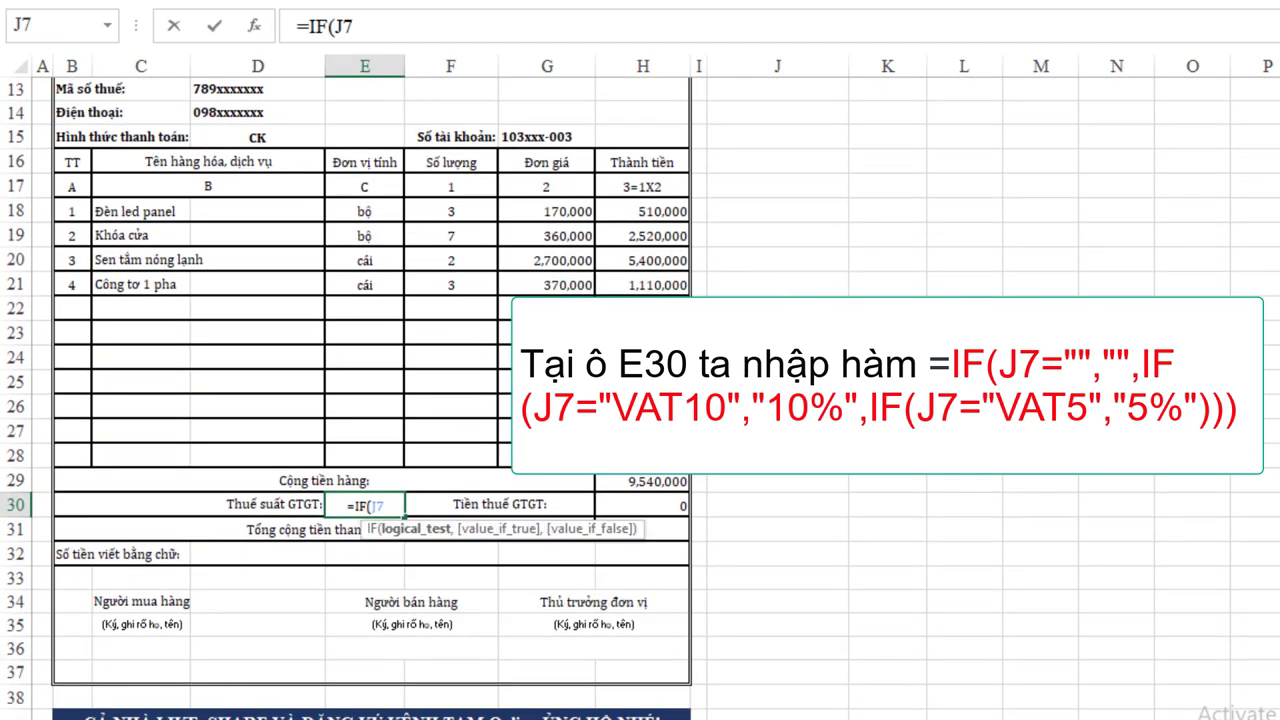
text(="vat)
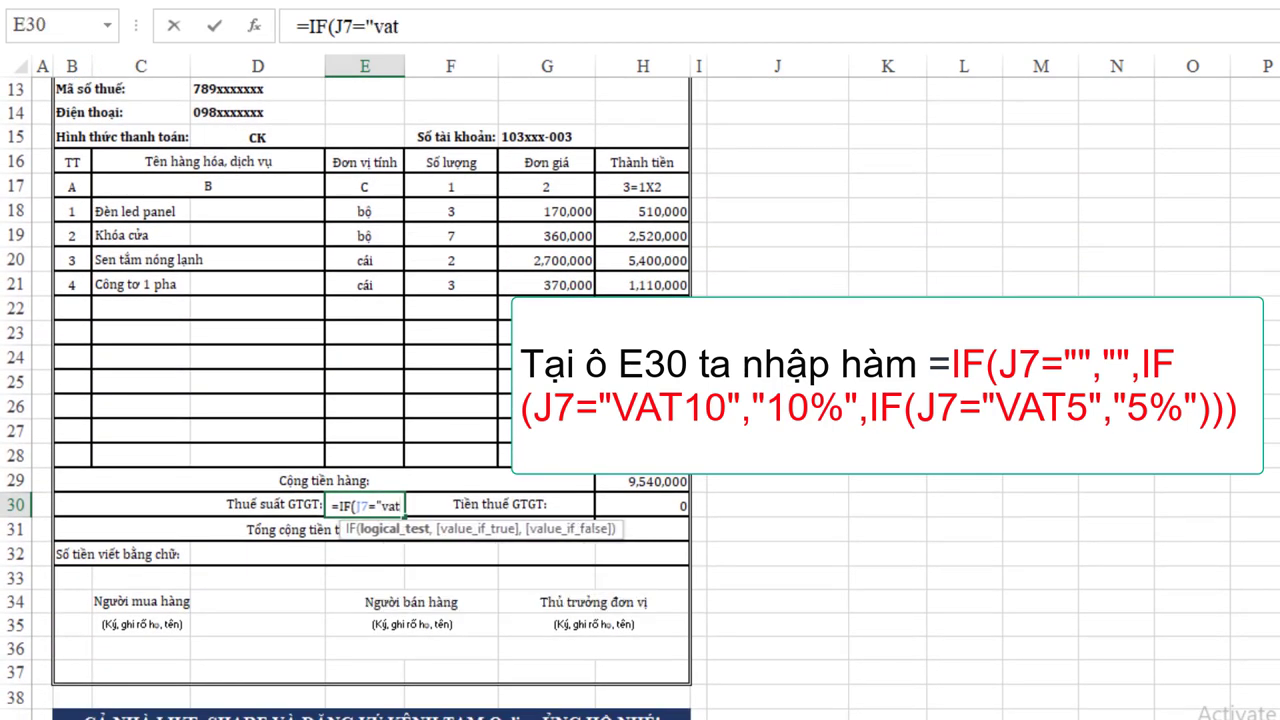
key(BackSpace)
key(BackSpace)
key(BackSpace)
text(VAT)
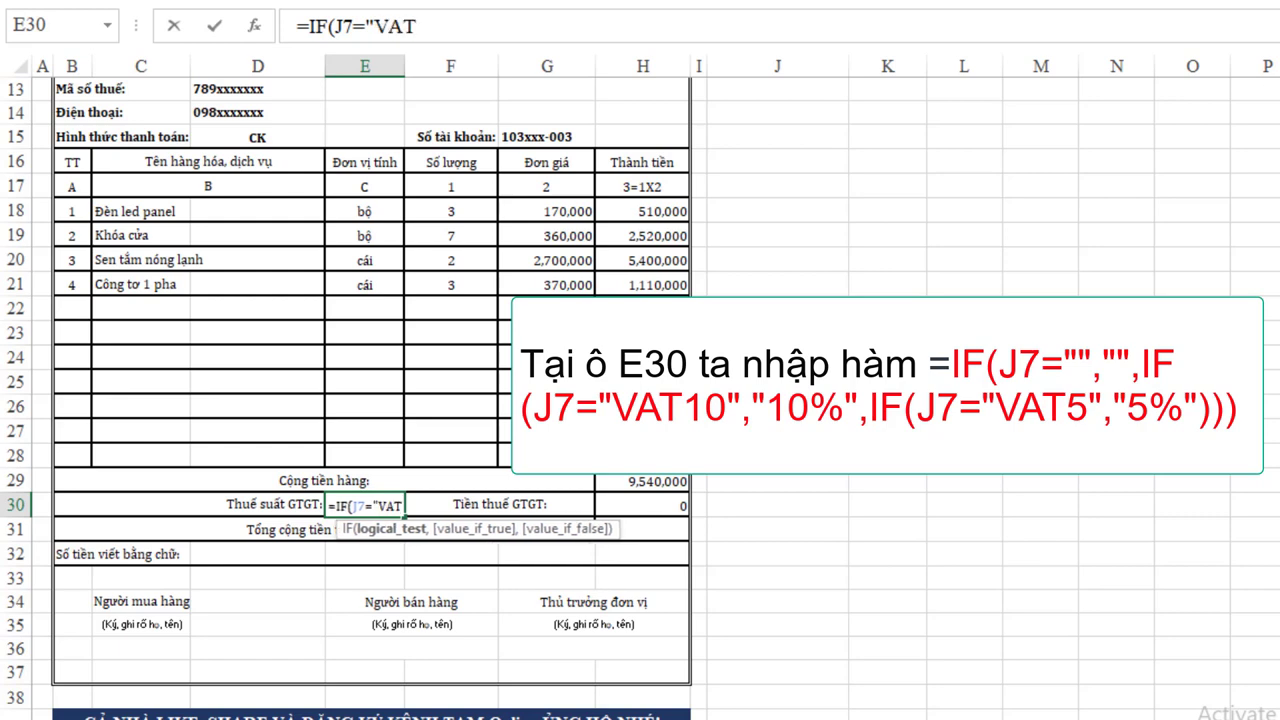
text(10",)
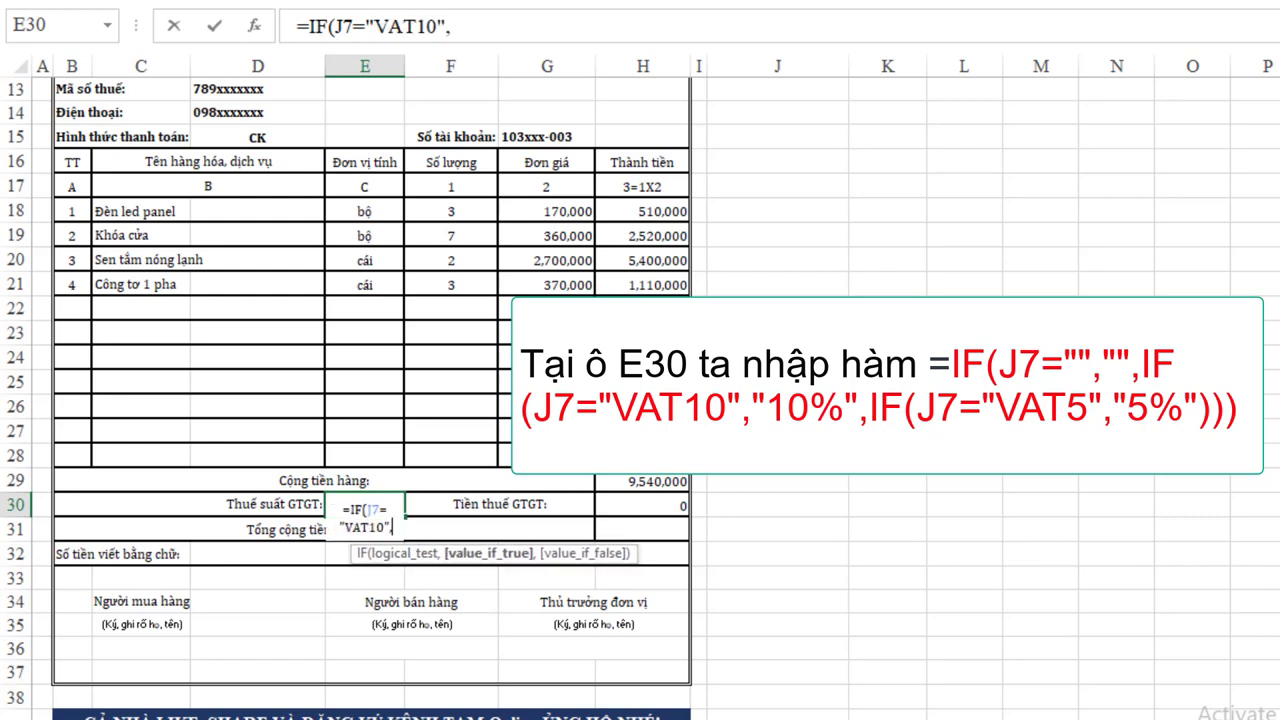
text("10%")
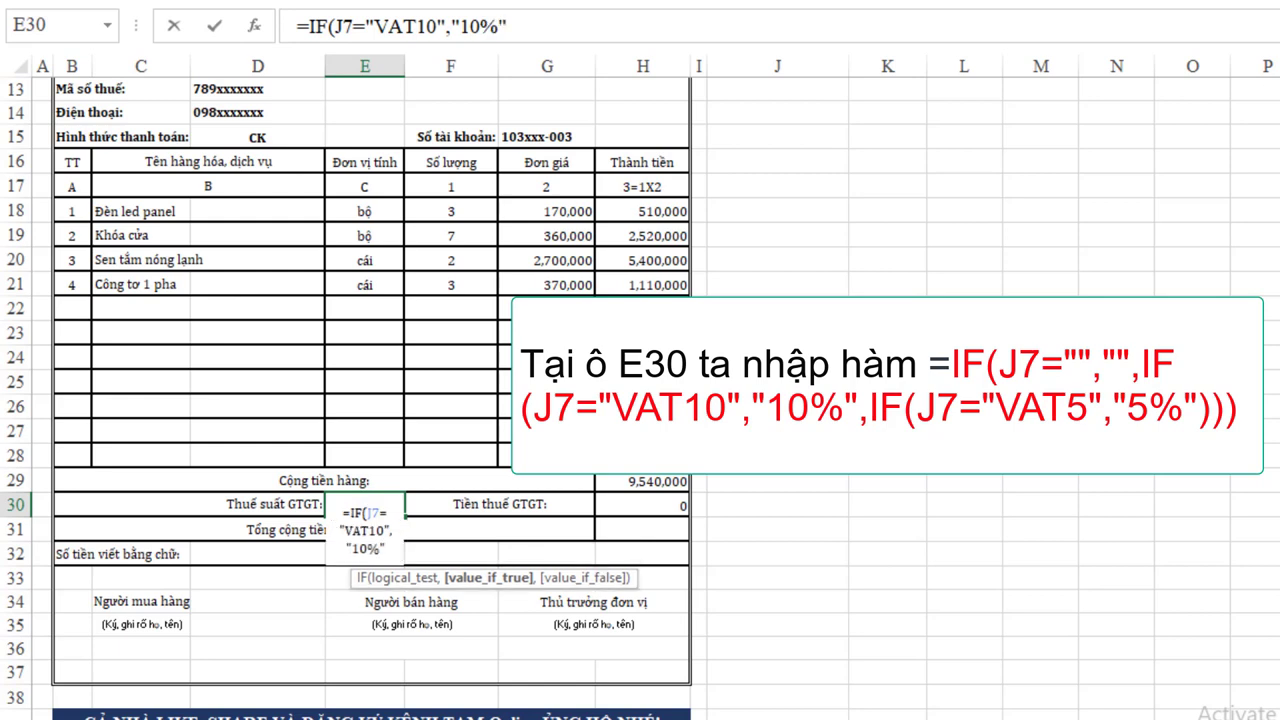
text(,IF)
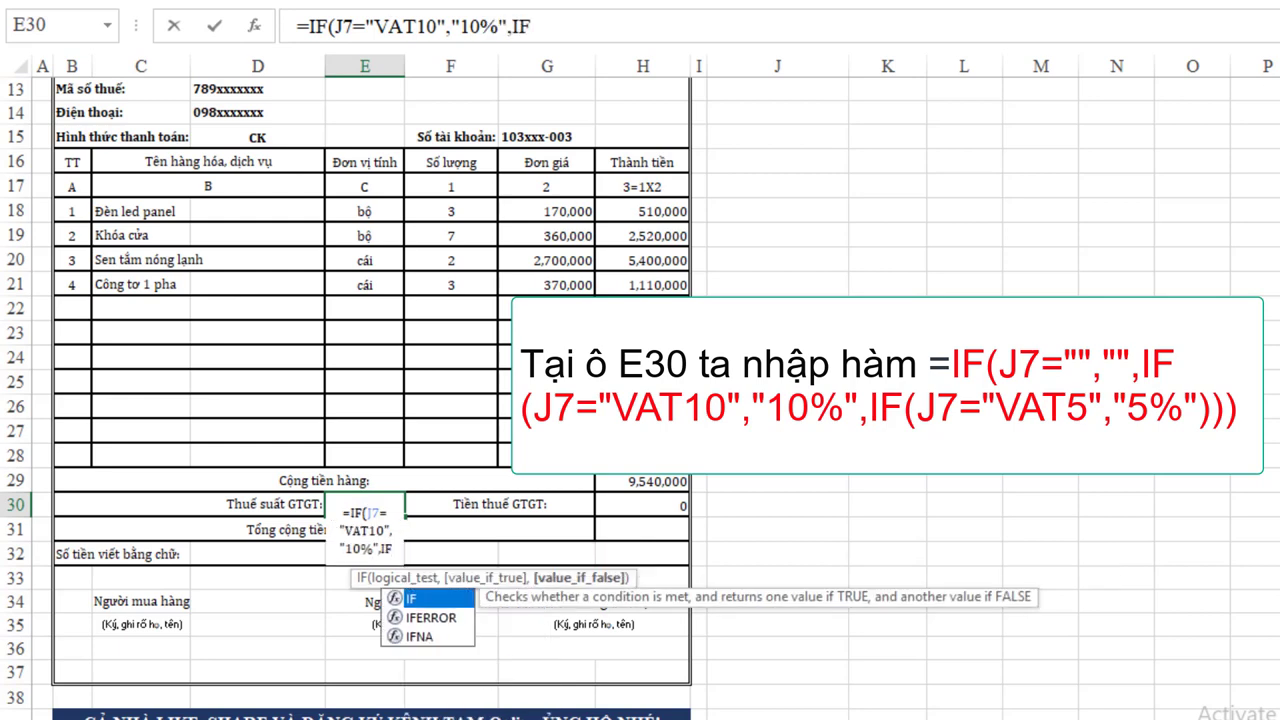
text(()
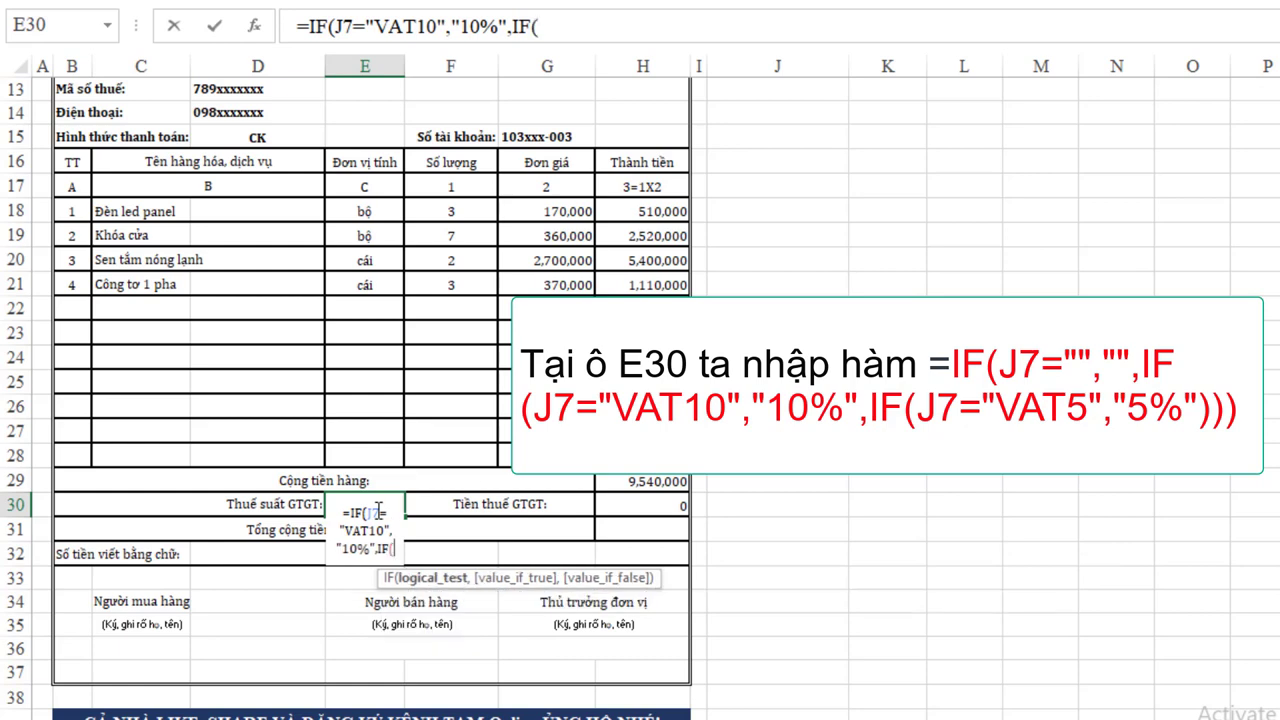
text(J7)
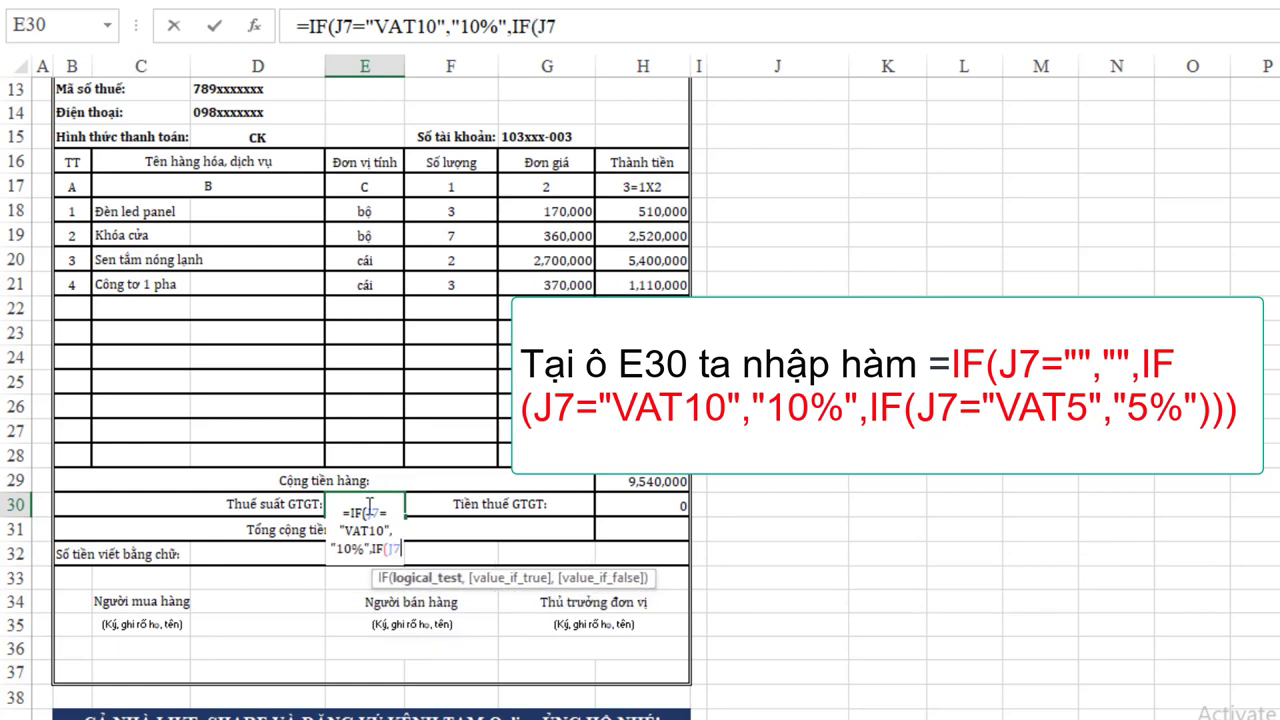
text(="VA)
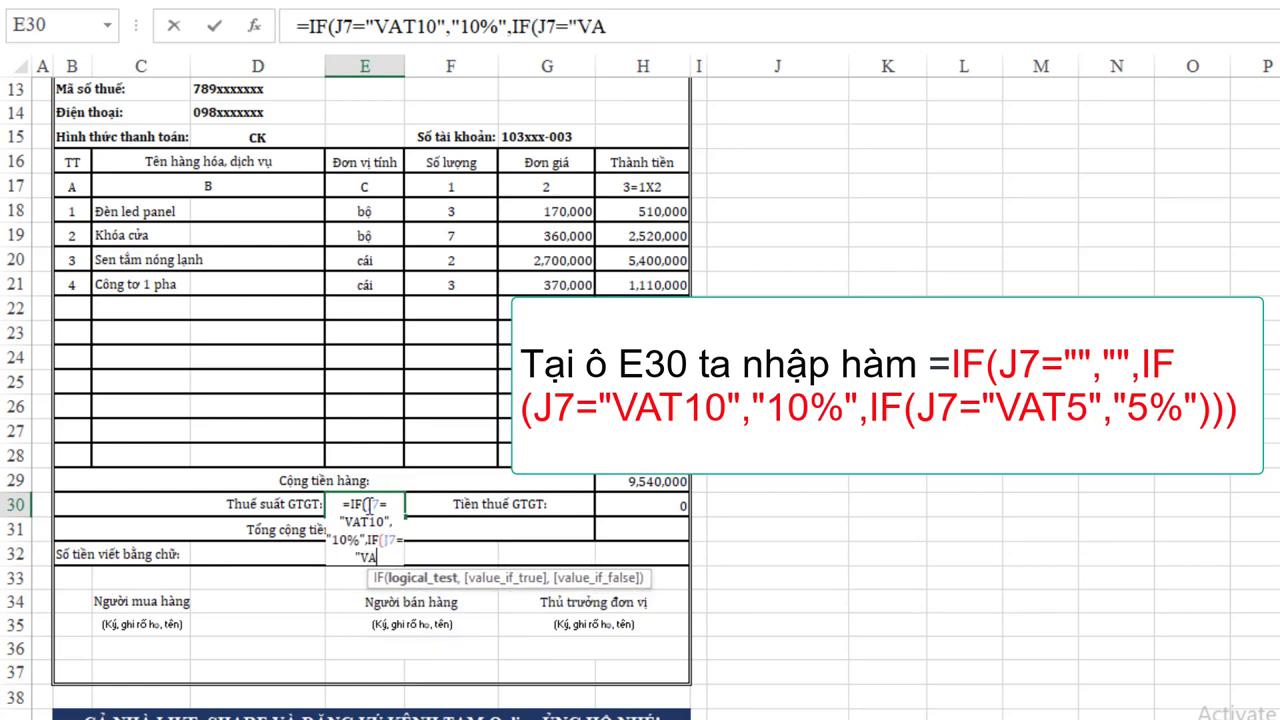
text(T5)
text(",)
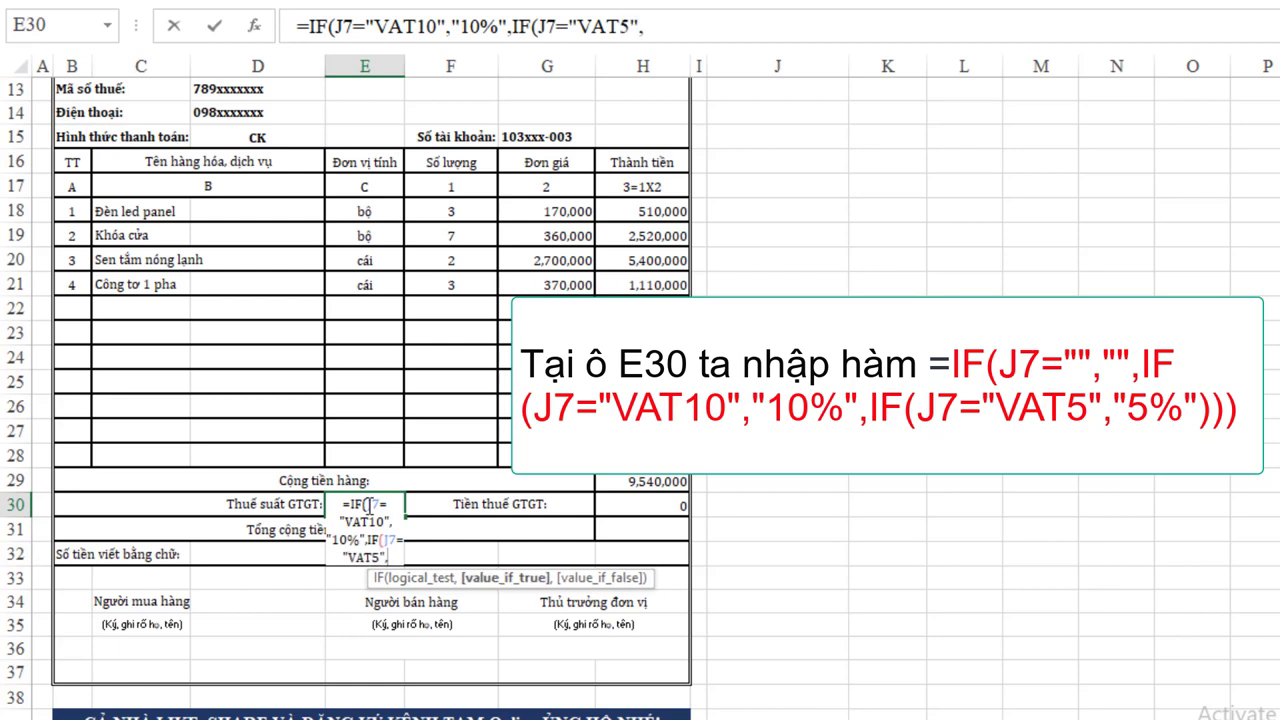
text("5%)
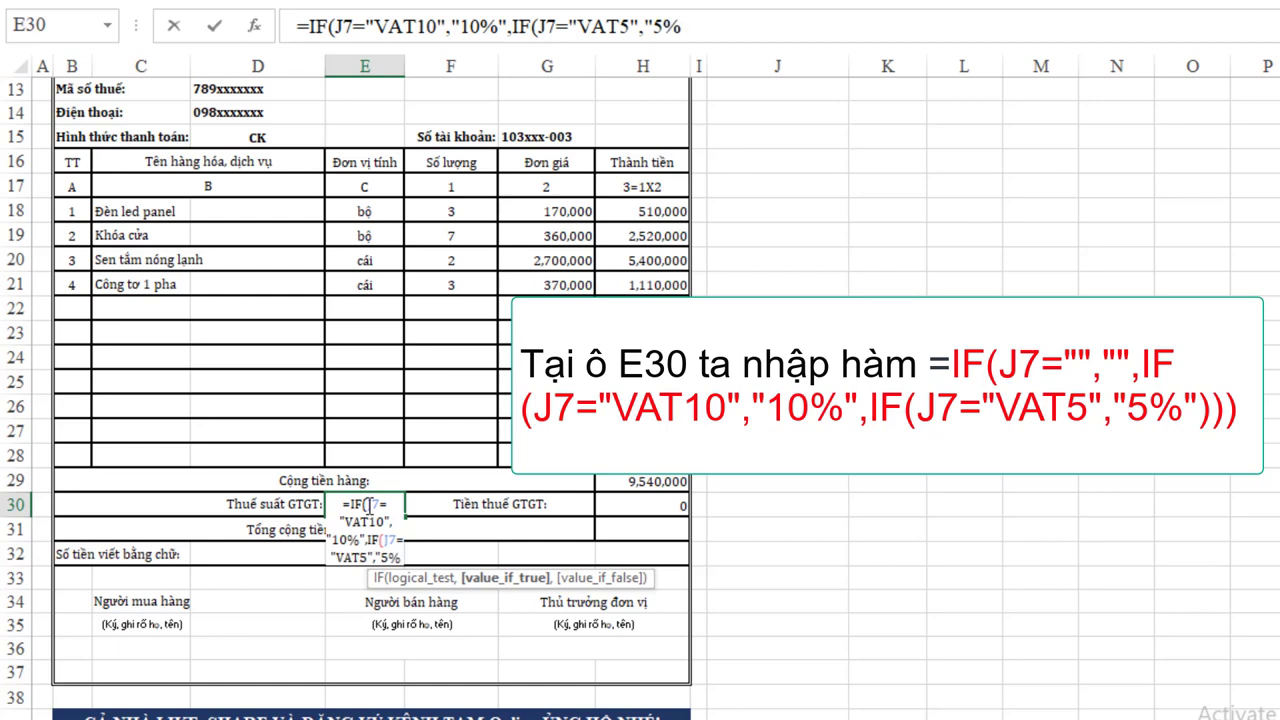
text("))
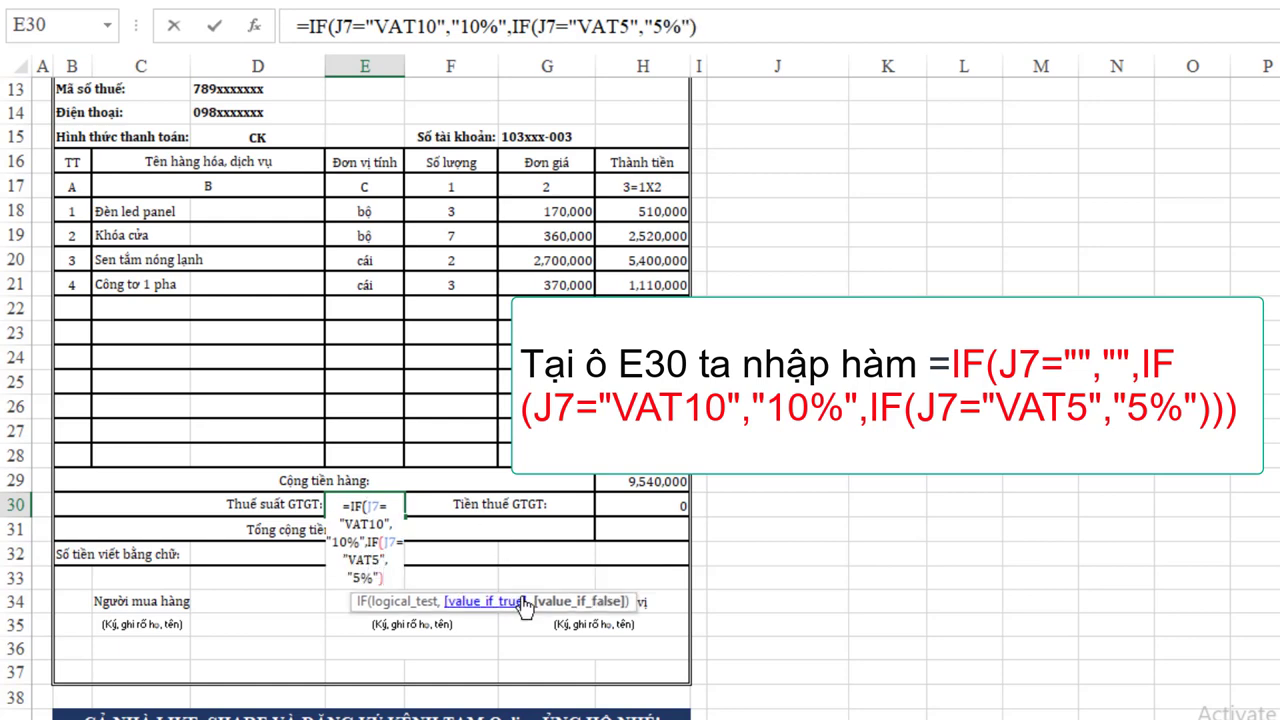
text())
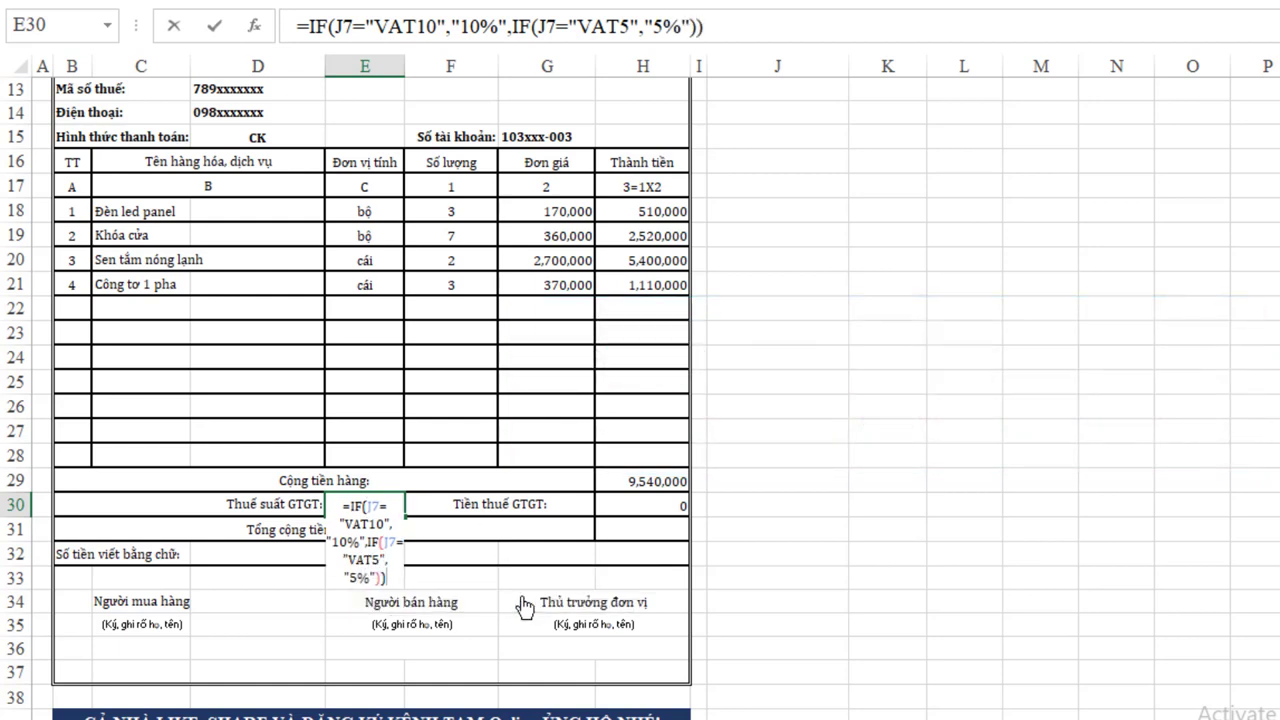
key(Return)
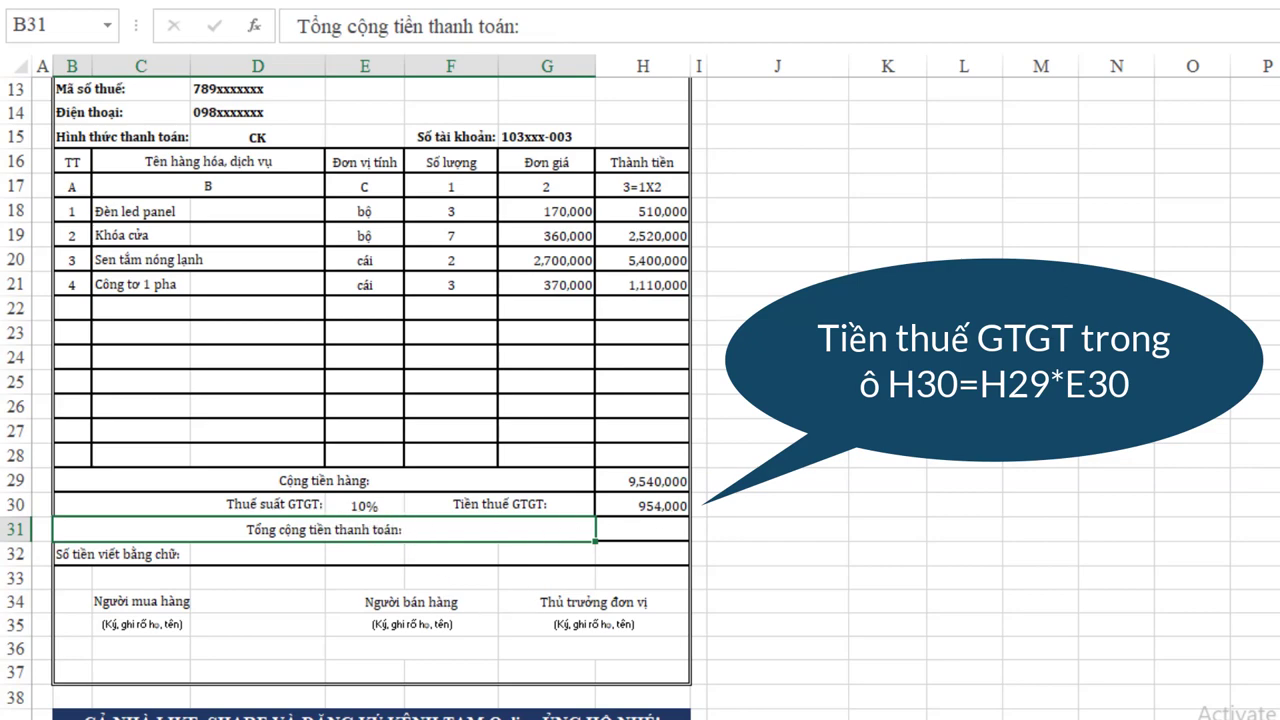
Step: Test VAT5 in J7 (477,000 VAT), then restore VAT10 for 954,000
scroll(857, 300, up, 1)
scroll(857, 300, up, 2)
click(838, 161)
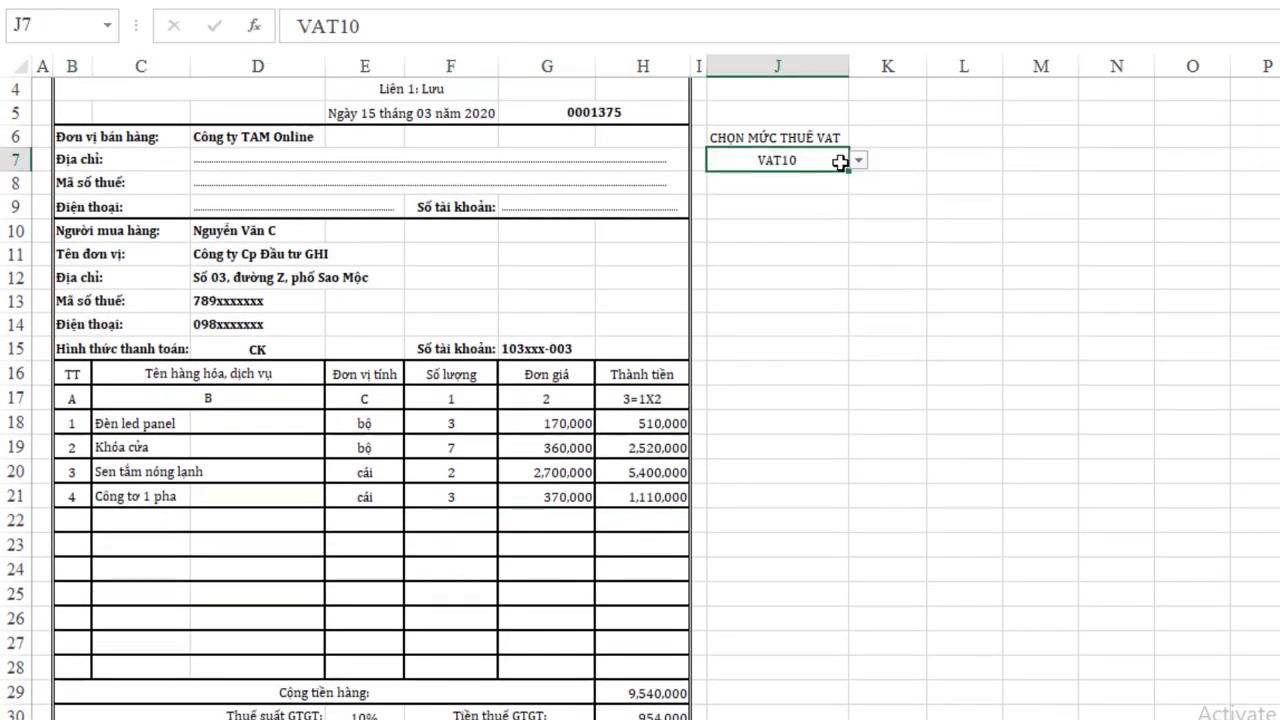
click(858, 160)
click(783, 192)
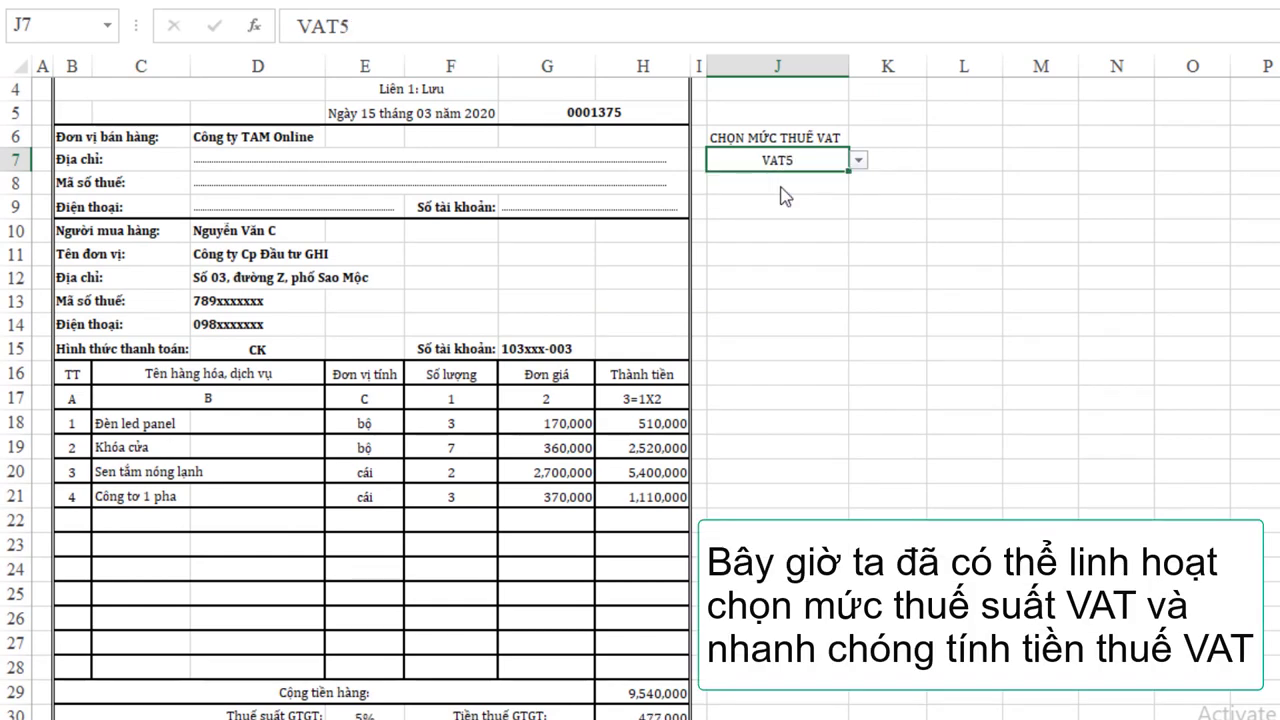
scroll(783, 195, down, 3)
scroll(646, 466, down, 1)
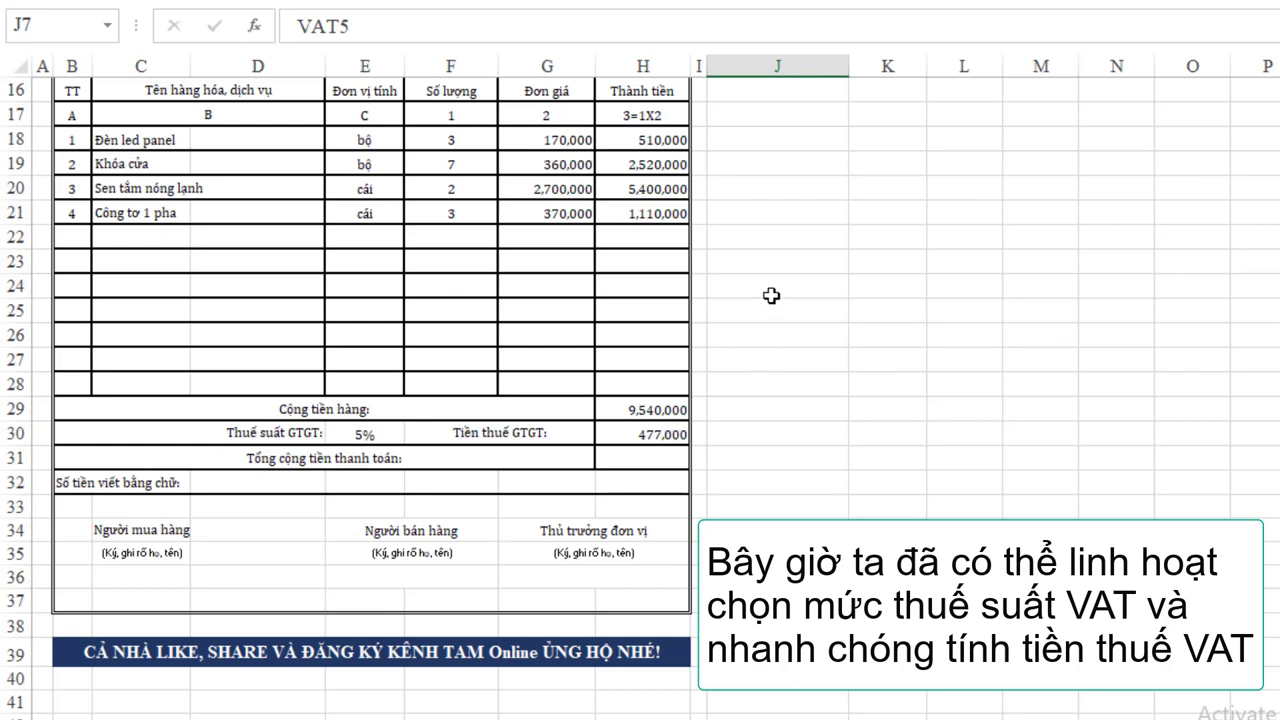
scroll(795, 235, up, 4)
click(858, 160)
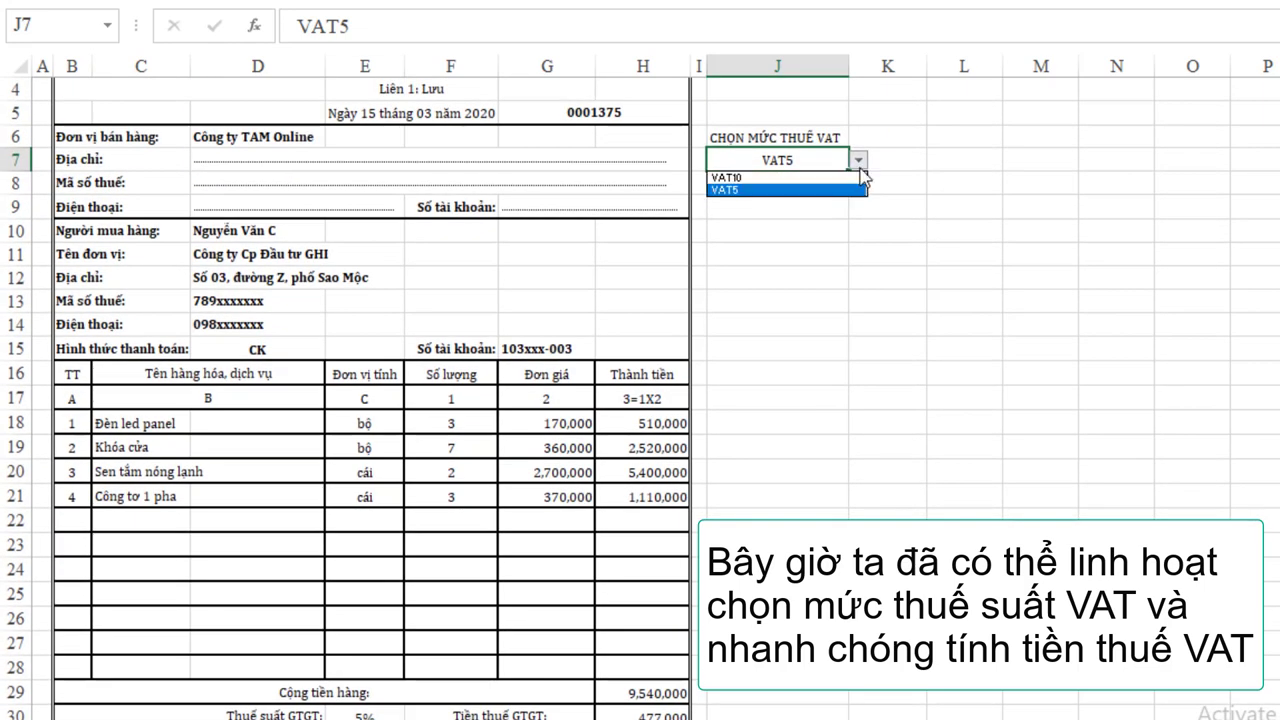
click(766, 178)
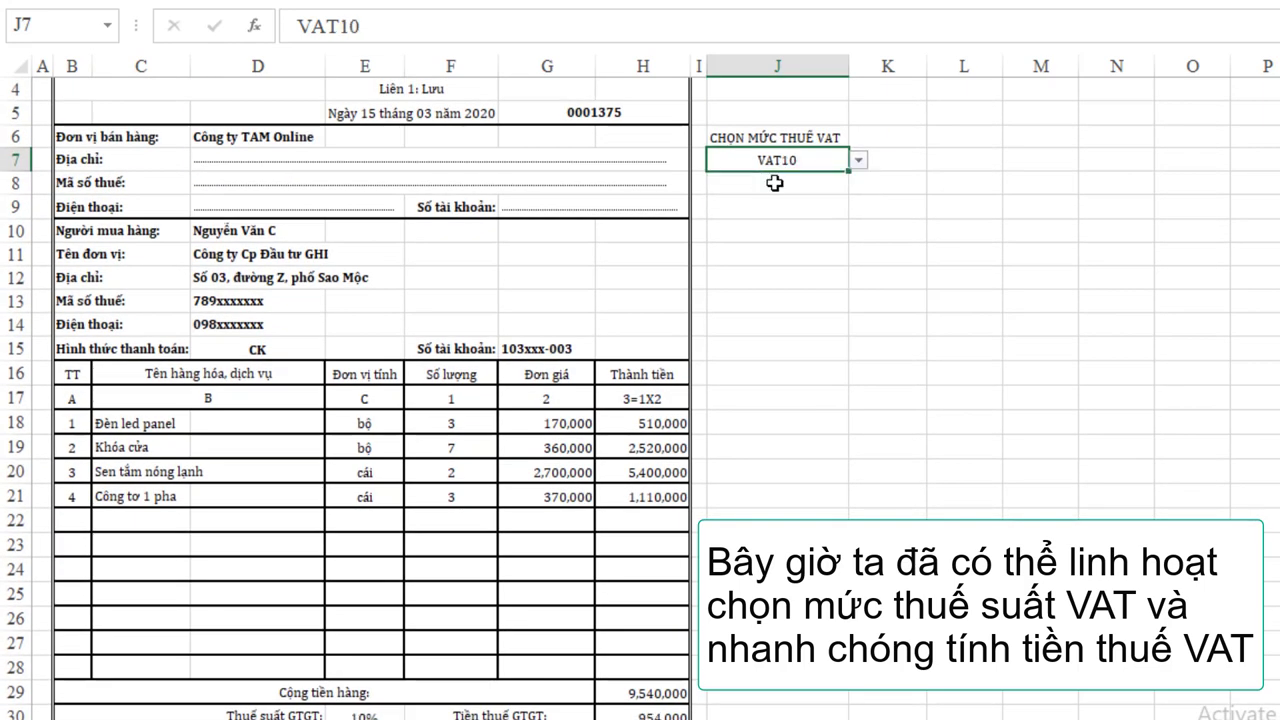
click(770, 185)
scroll(835, 293, down, 1)
scroll(835, 293, down, 2)
scroll(835, 293, down, 1)
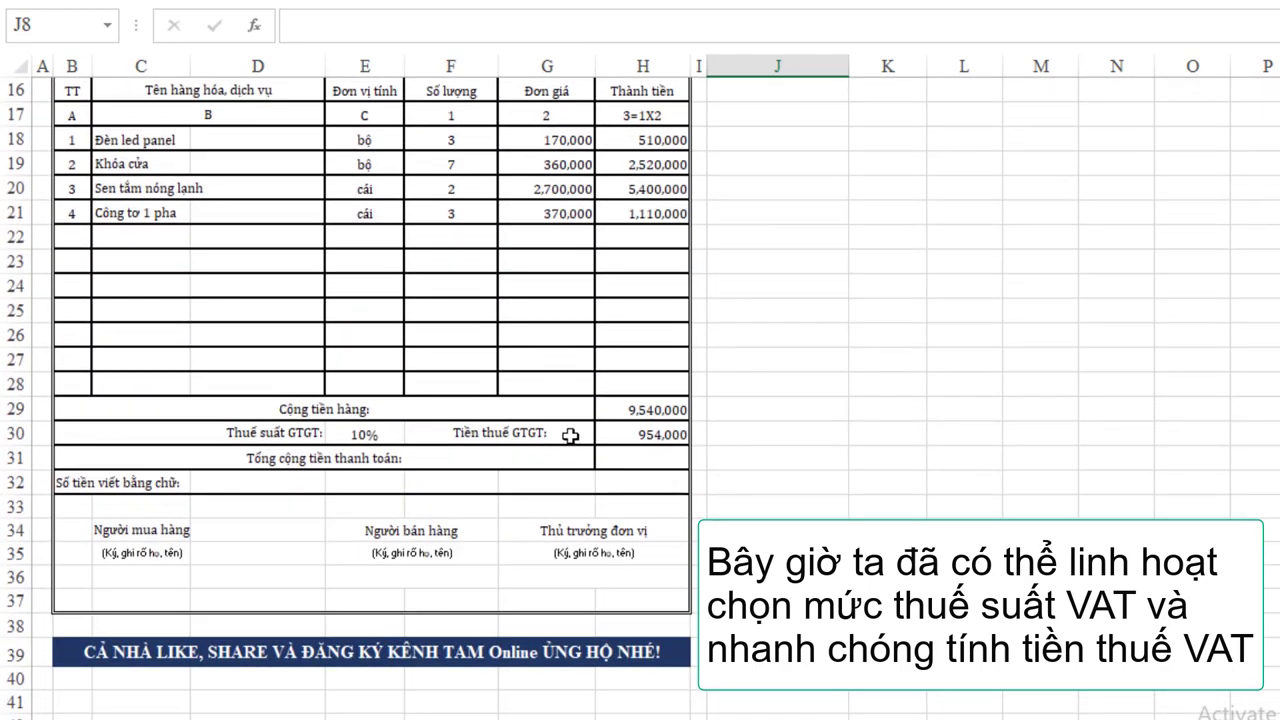
Step: Enter =SUM(H29:H30) in H31 so the total payment shows 10,494,000
click(635, 462)
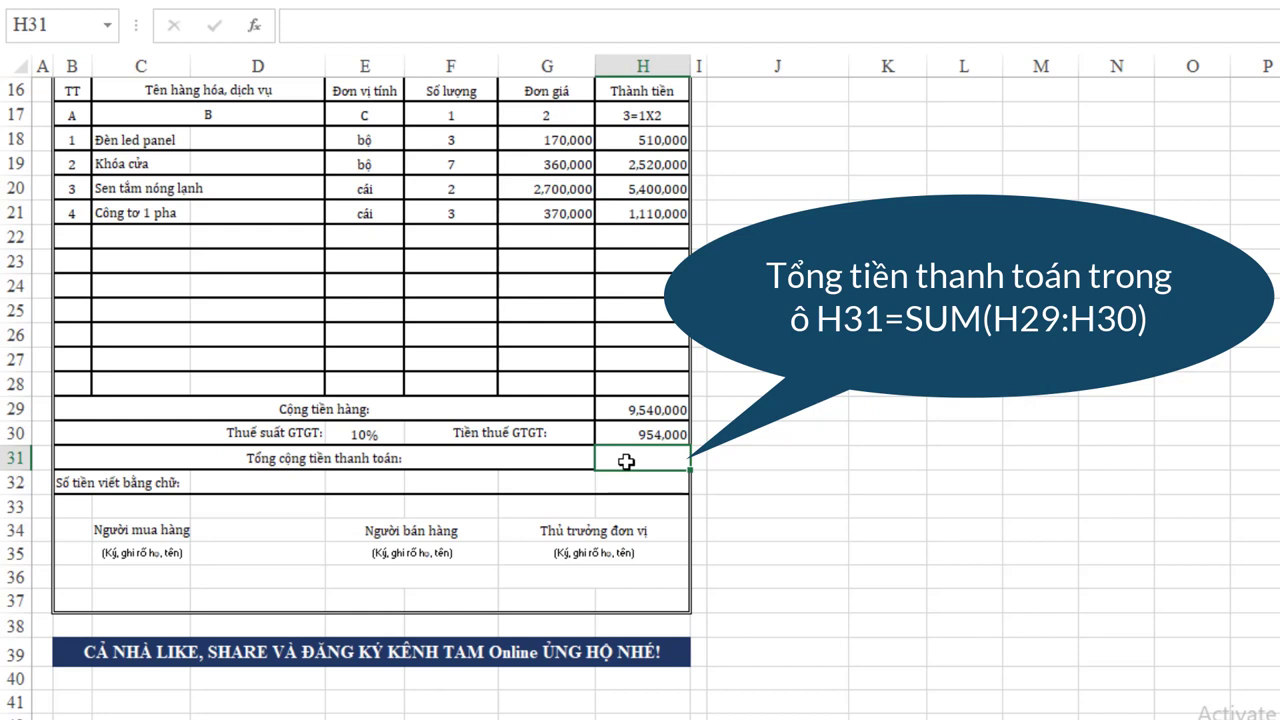
text(=S)
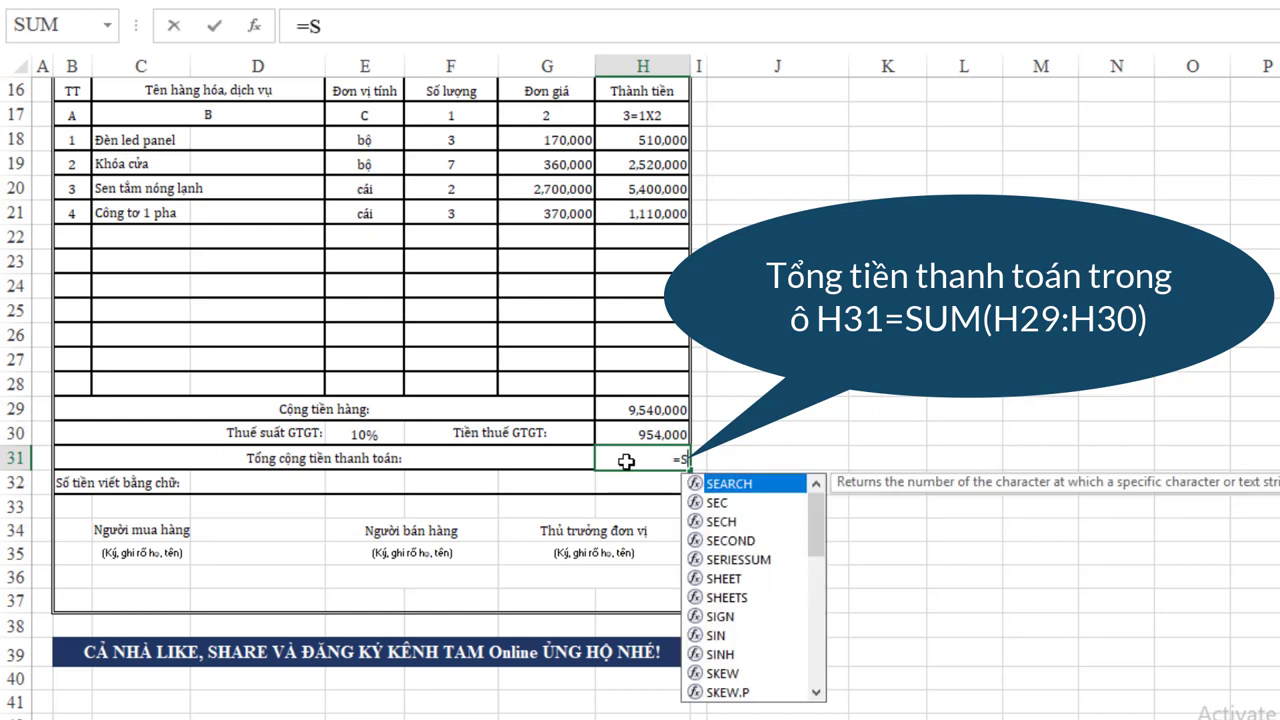
text(UM()
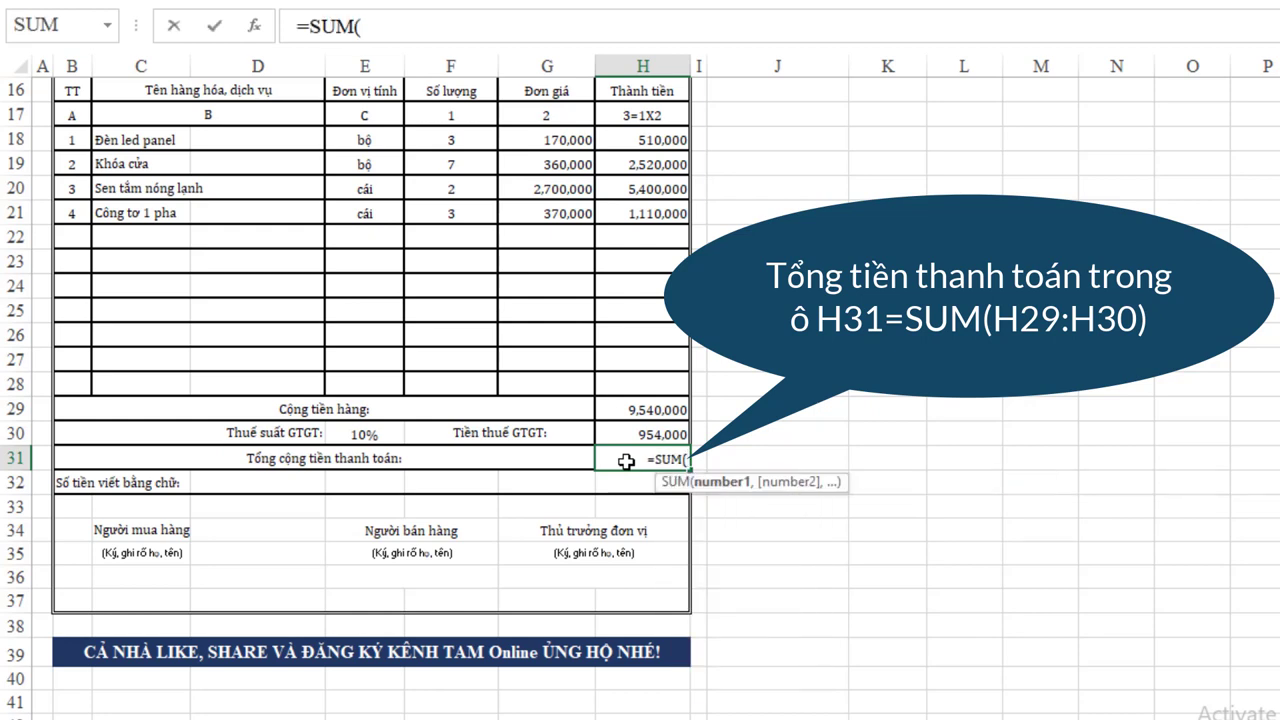
drag(647, 413, 650, 430)
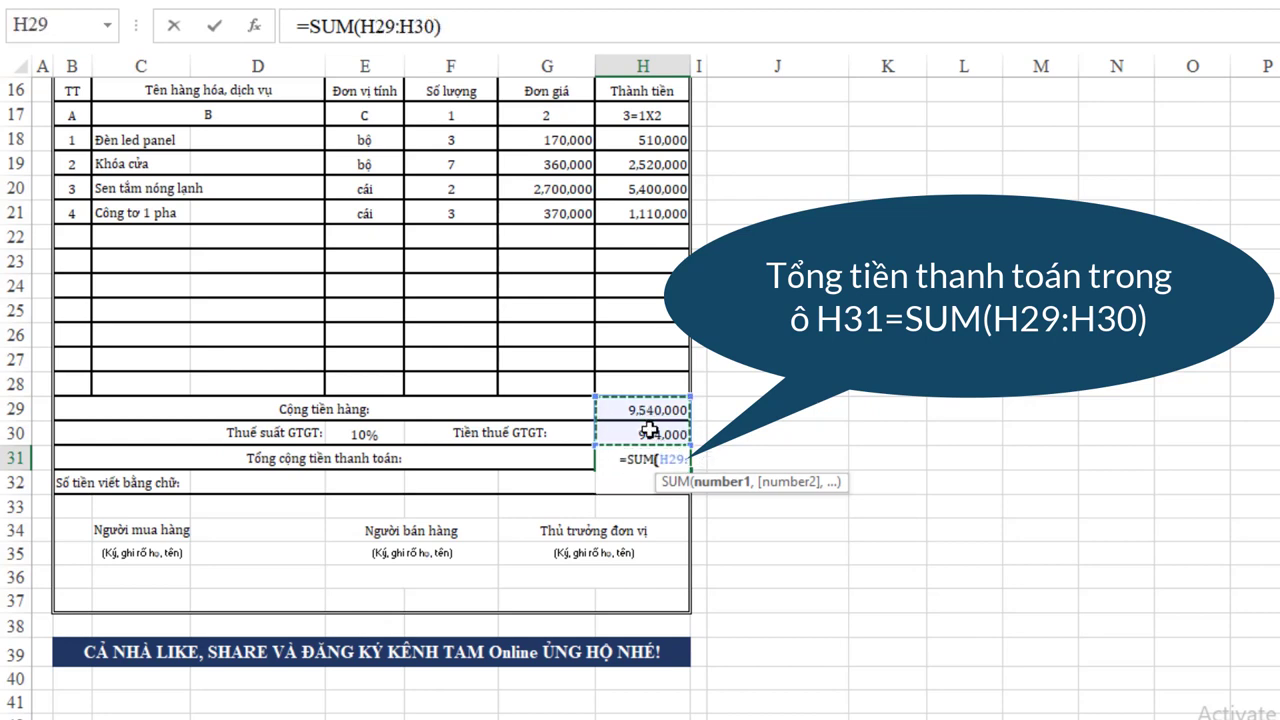
key(Return)
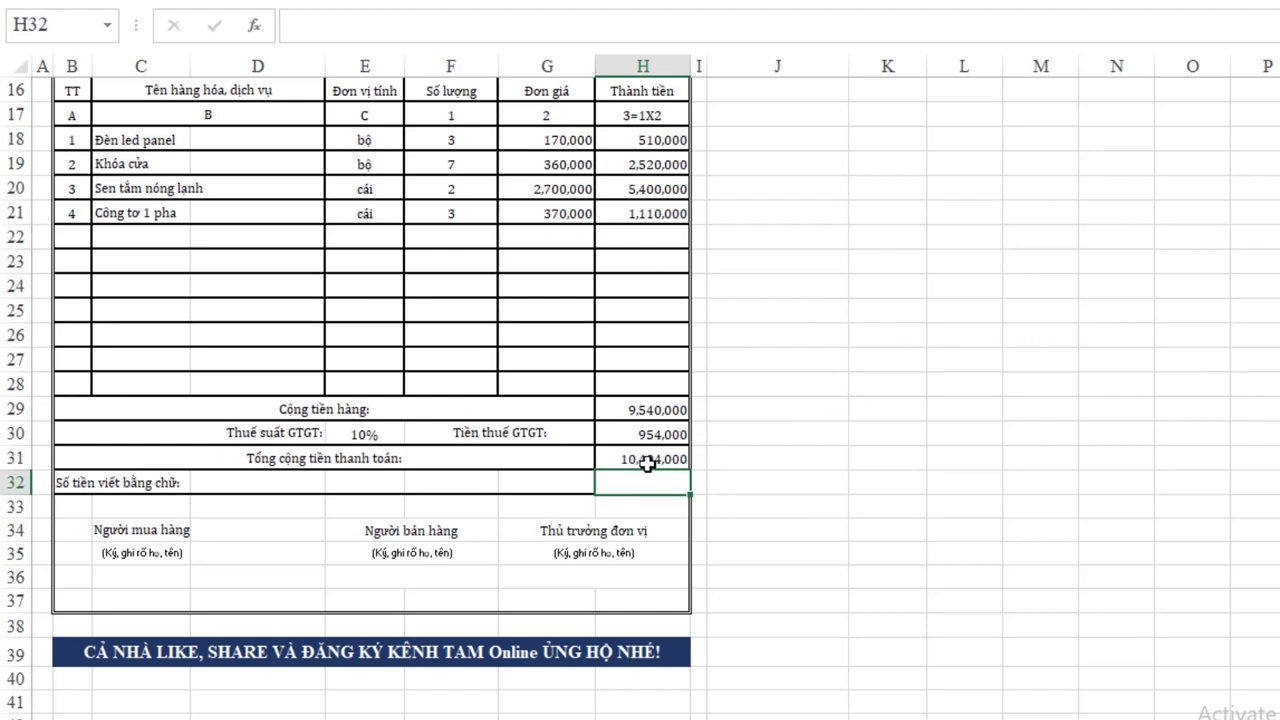
Step: Link SO-CHU cell B3 to =Sheet1!H31 so it spells out 10,494,000
click(298, 514)
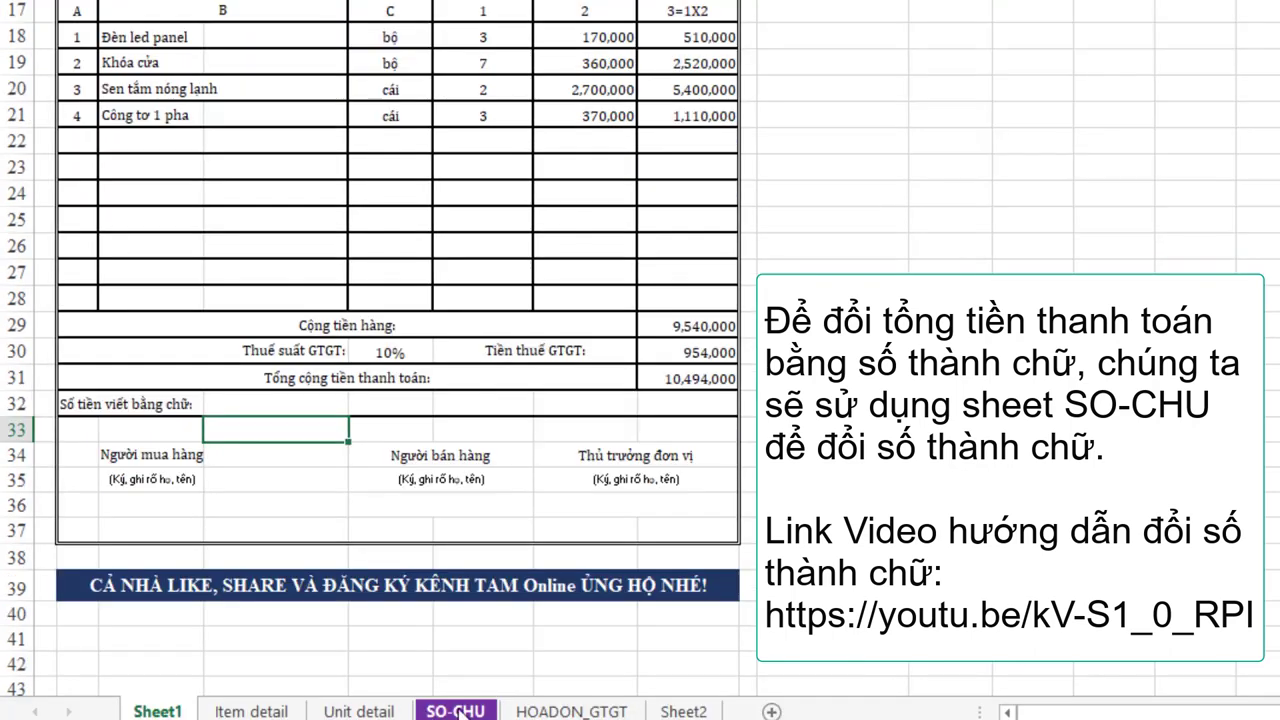
click(455, 710)
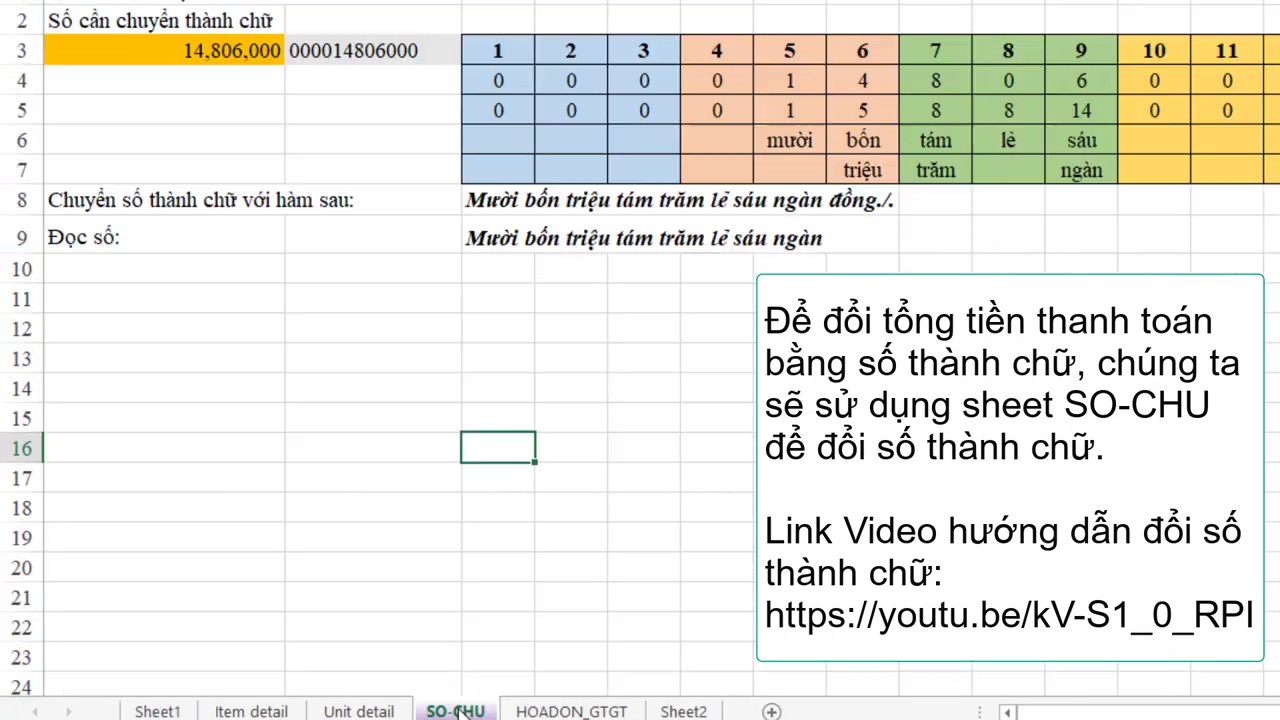
click(235, 55)
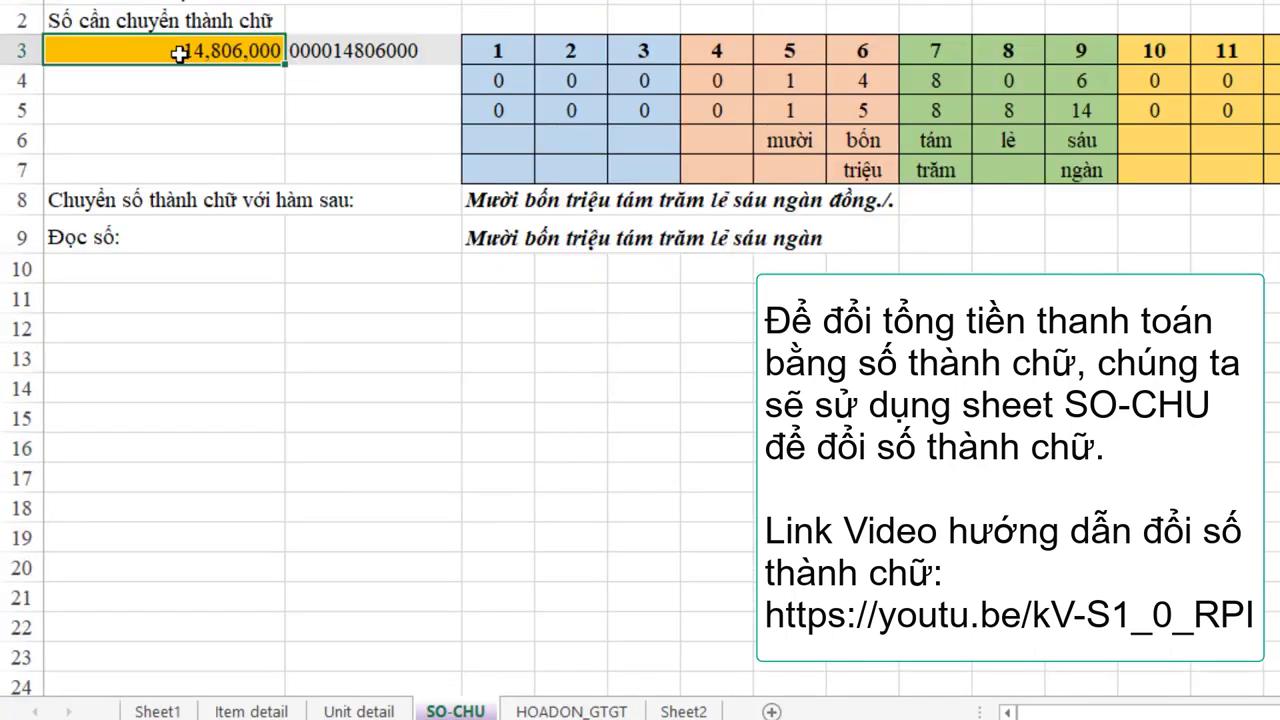
text(=)
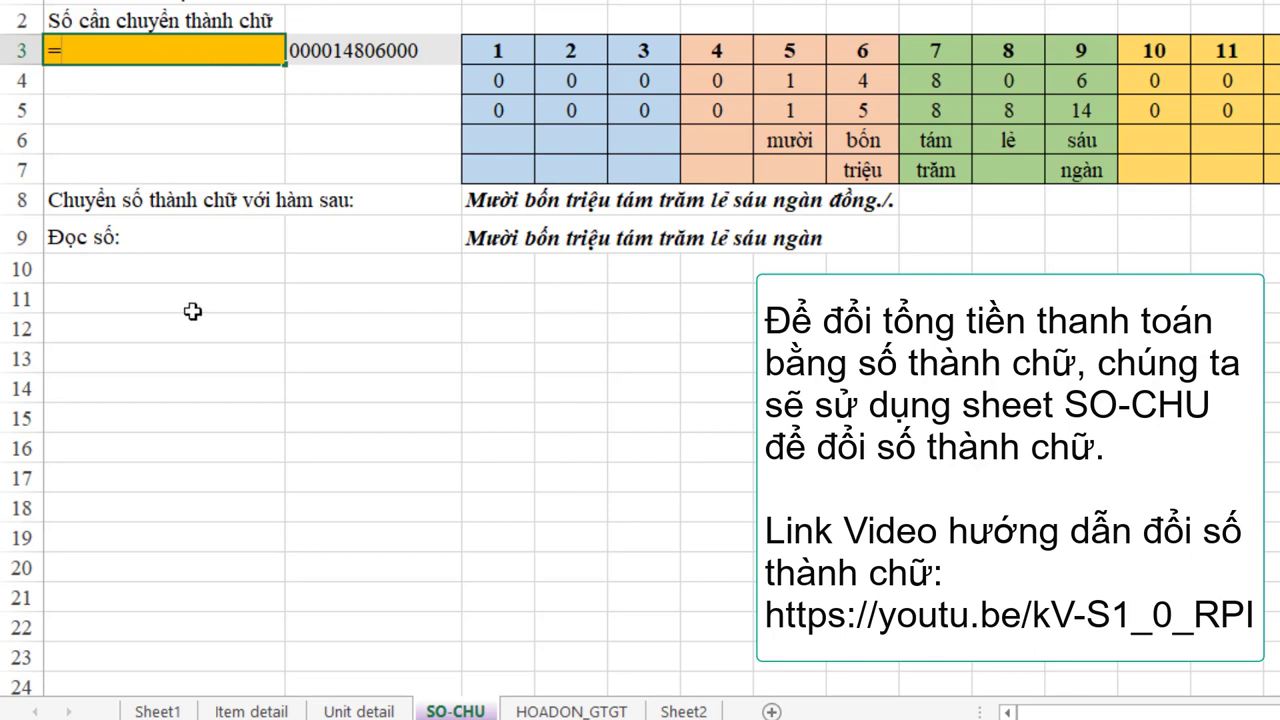
key(Escape)
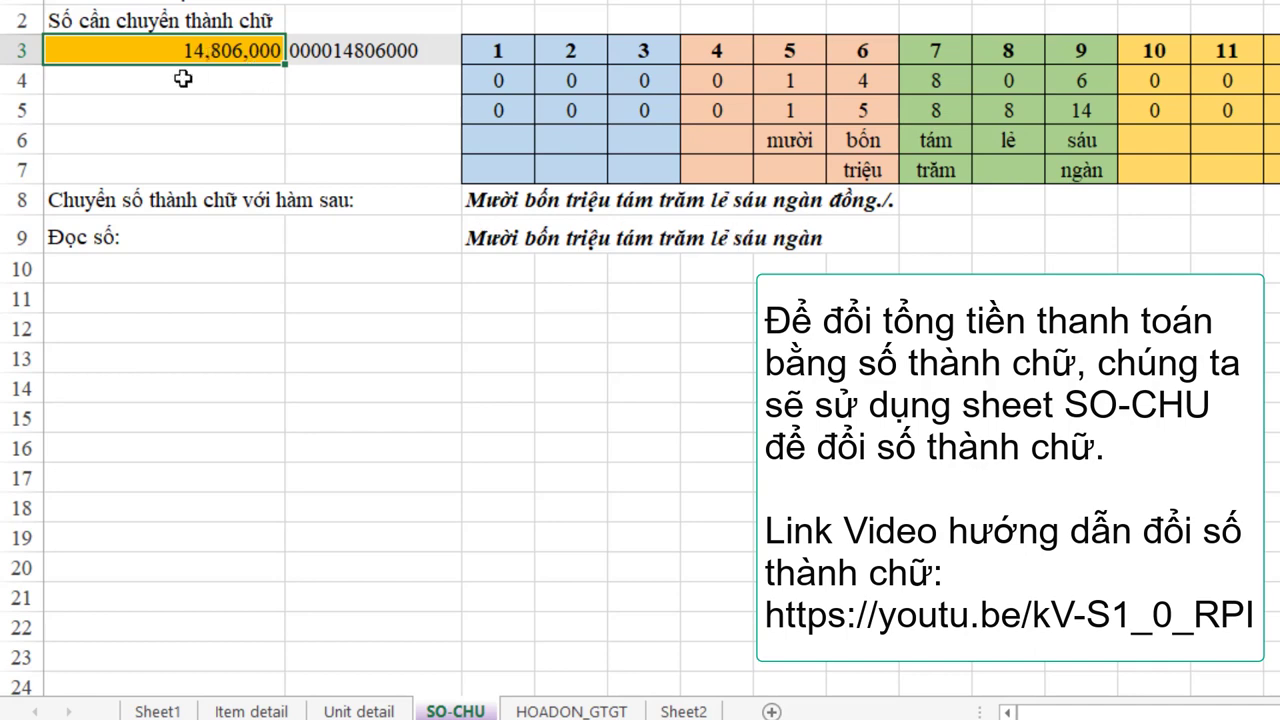
text(=)
click(158, 711)
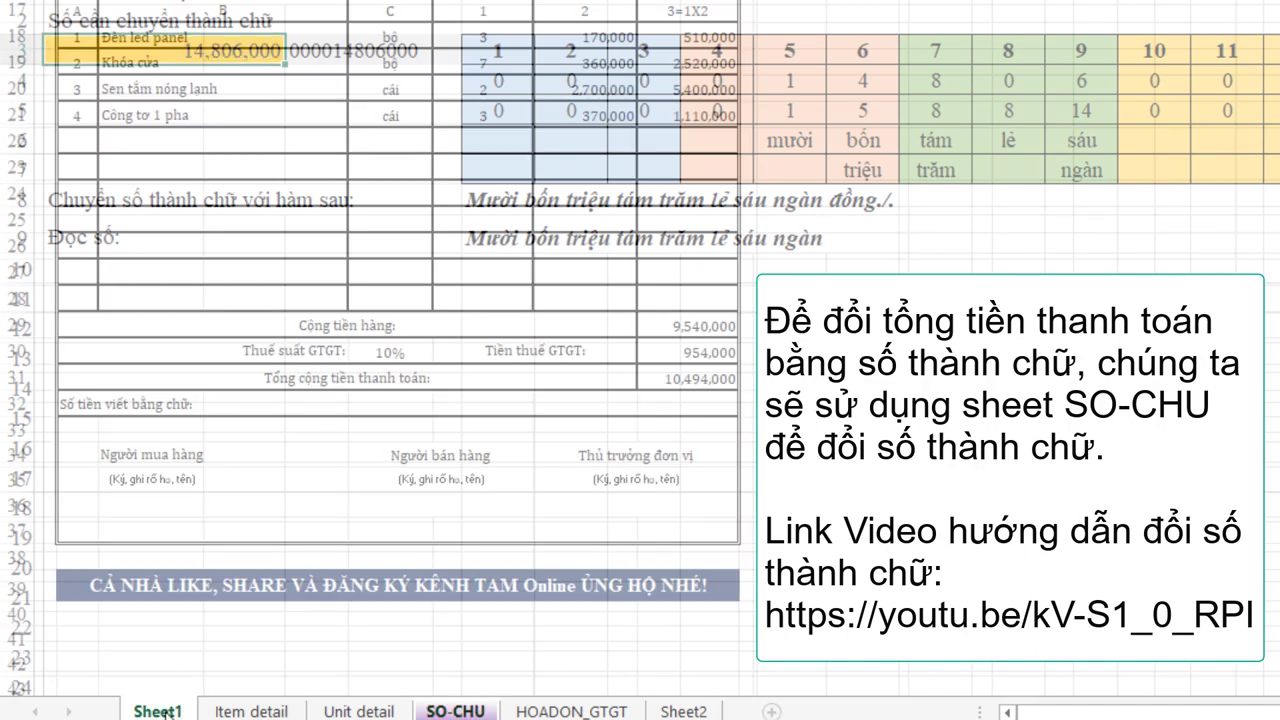
click(694, 379)
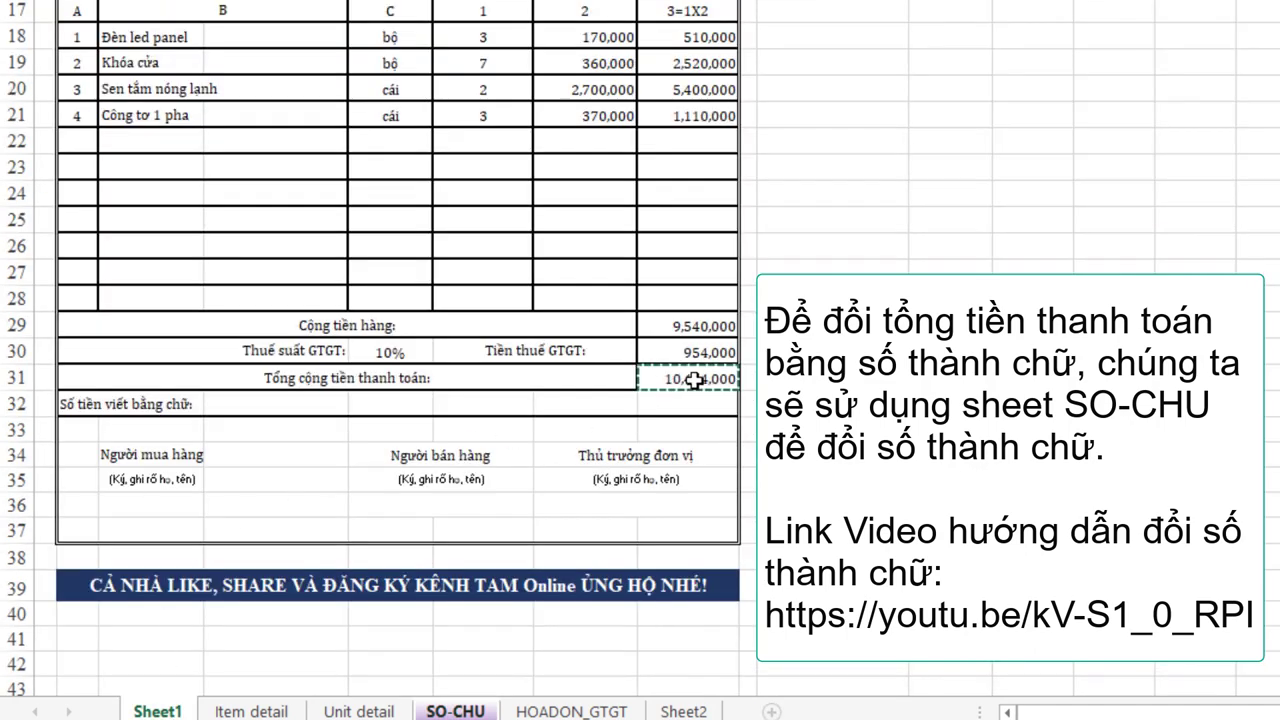
key(Return)
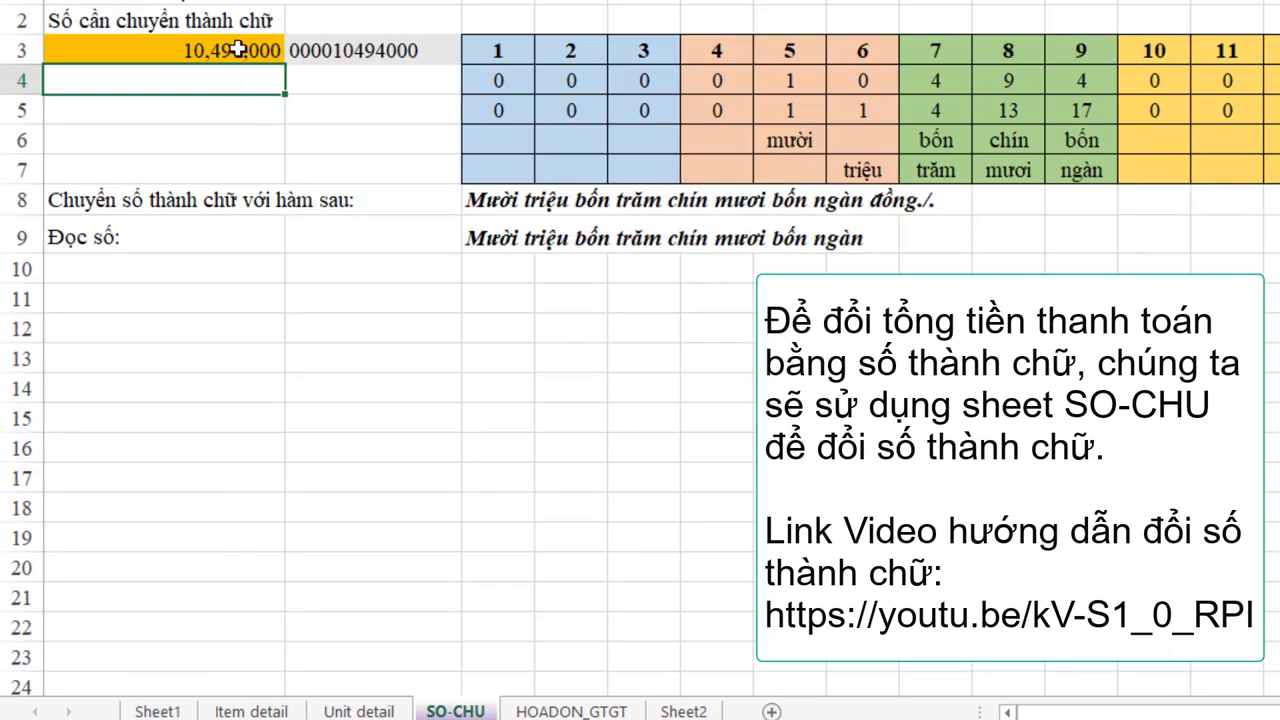
click(214, 50)
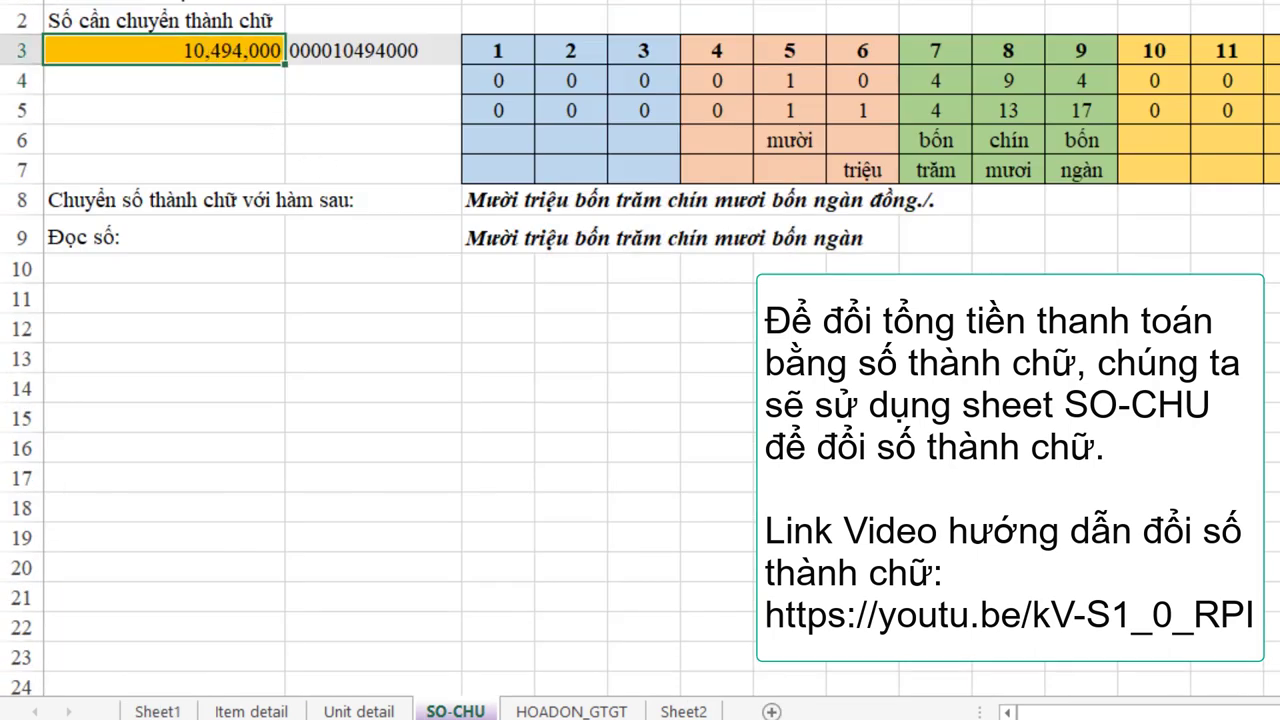
key(F2)
key(Escape)
Step: Point the row 32 amount-in-words cell at SO-CHU's row 8 words, 'Mười triệu bốn trăm chín mươi bốn ngàn đồng./.'
click(157, 711)
click(250, 405)
text(=)
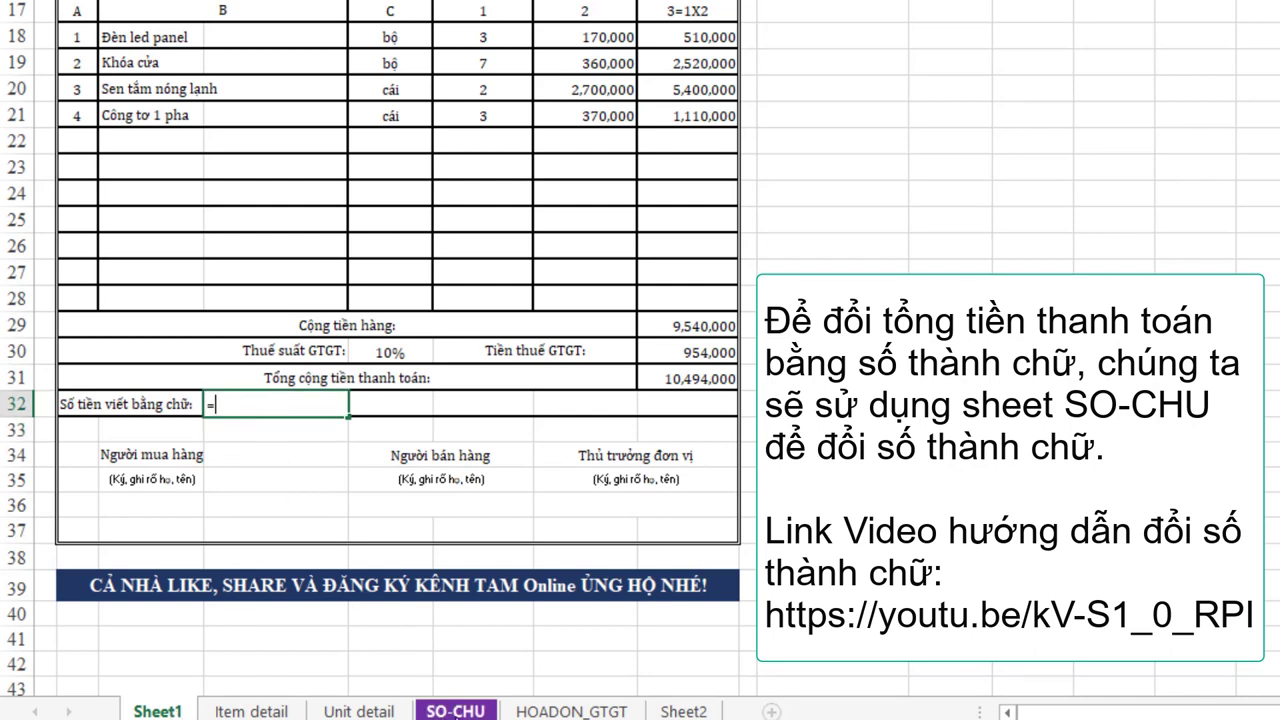
click(455, 711)
click(495, 200)
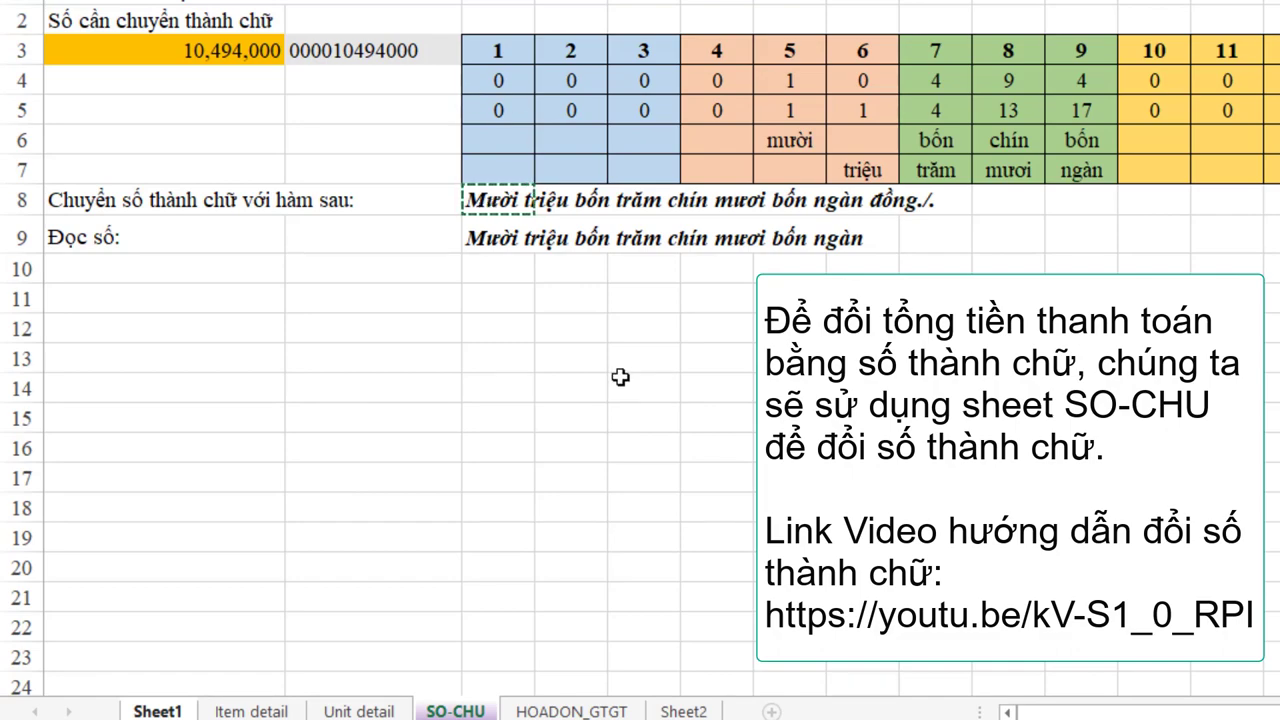
key(Return)
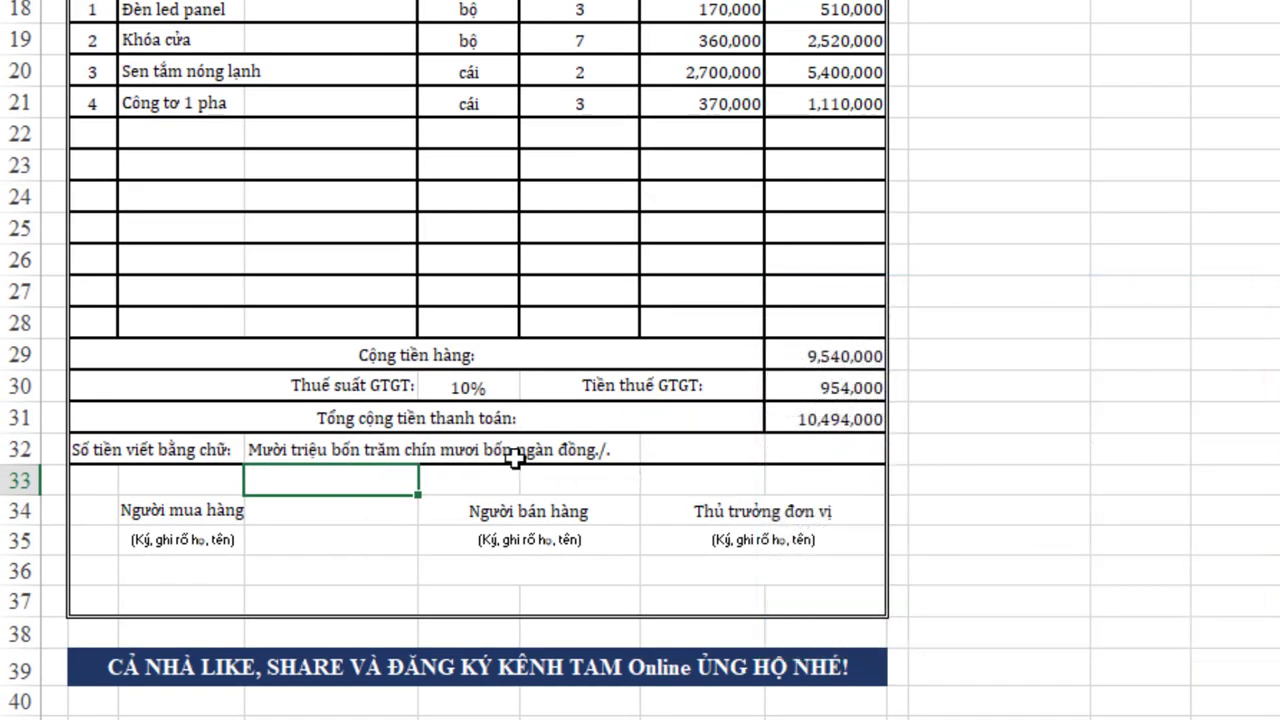
scroll(769, 372, up, 5)
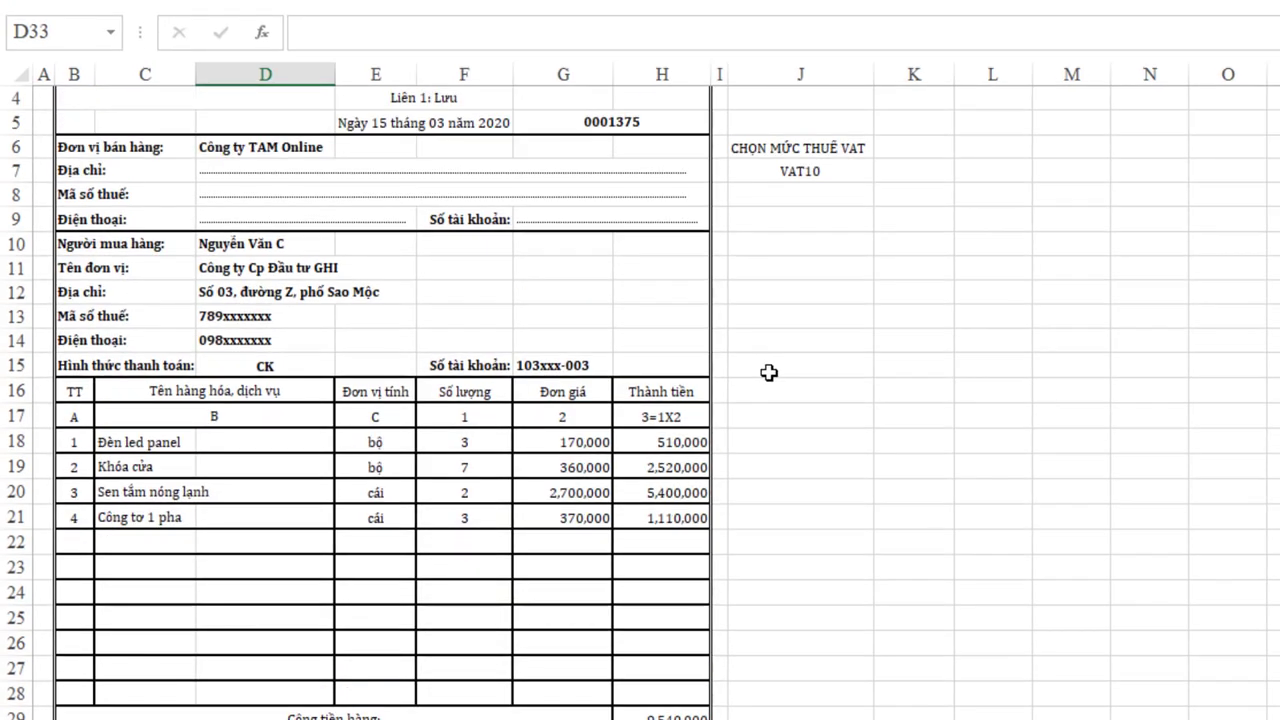
scroll(769, 372, up, 1)
scroll(769, 372, down, 4)
scroll(769, 372, up, 2)
scroll(769, 372, up, 1)
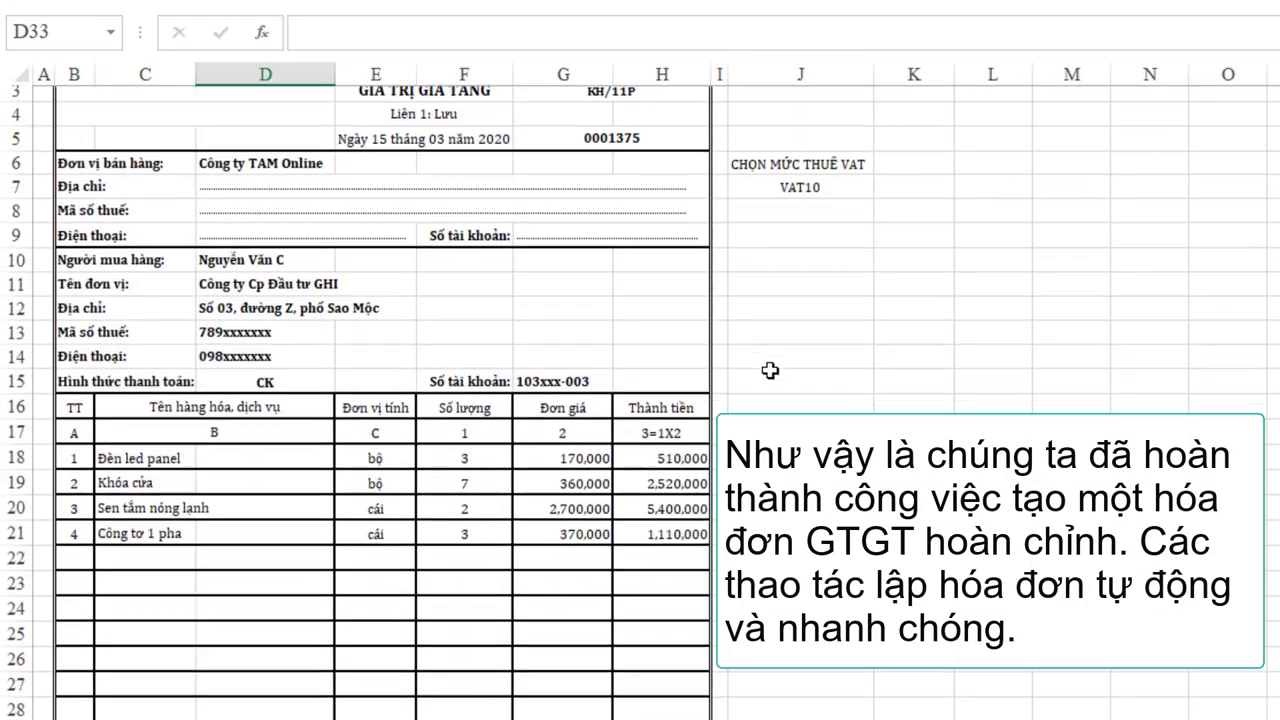
scroll(769, 372, down, 2)
scroll(769, 372, down, 1)
scroll(769, 372, up, 1)
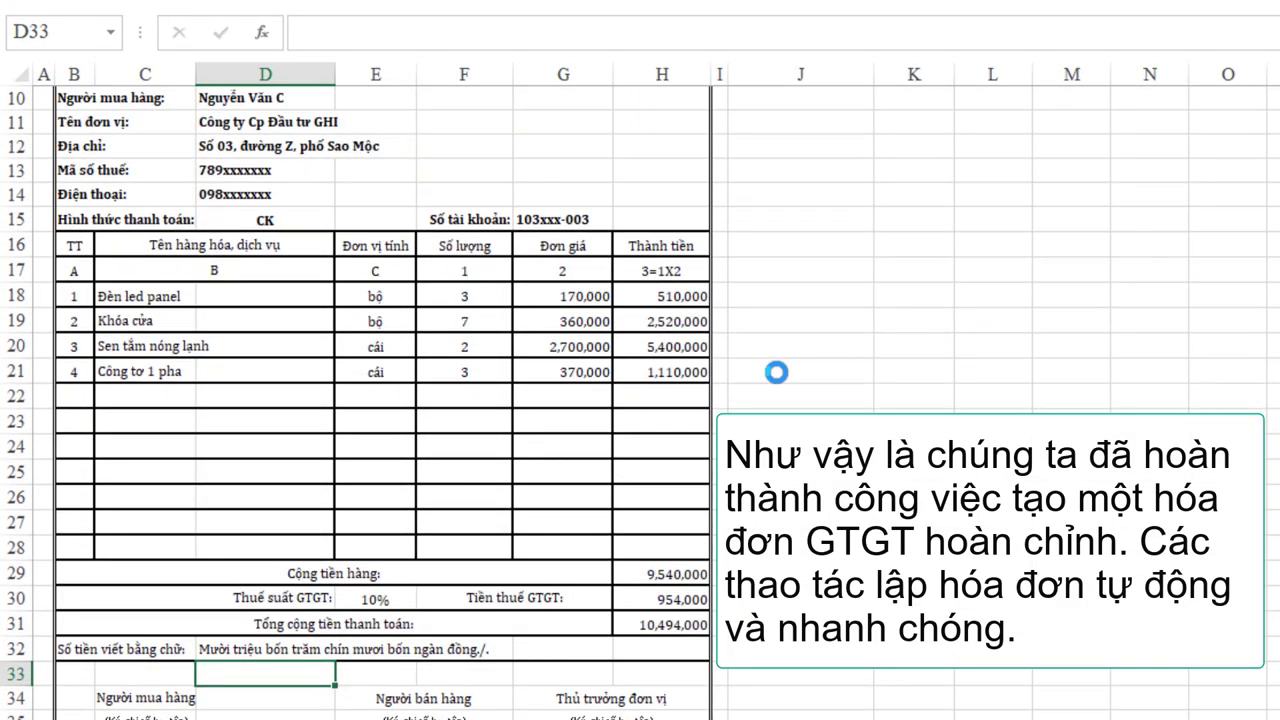
scroll(1017, 314, up, 3)
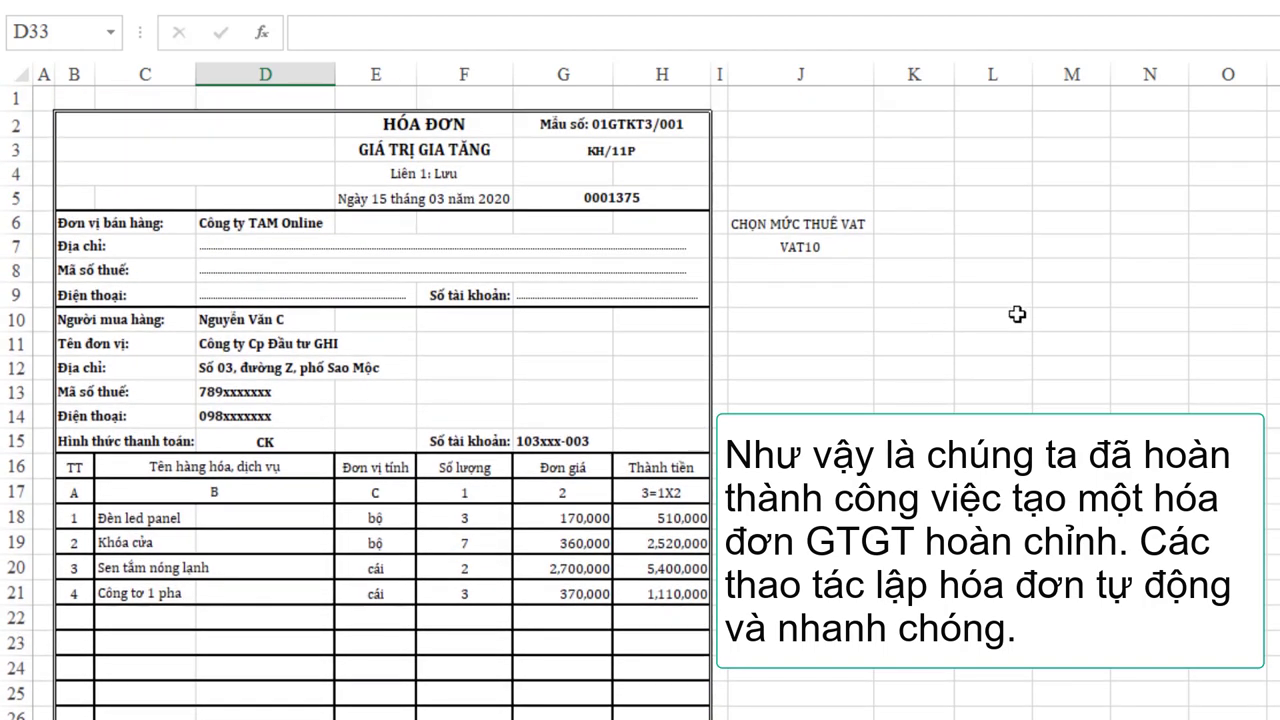
click(640, 3)
click(20, 28)
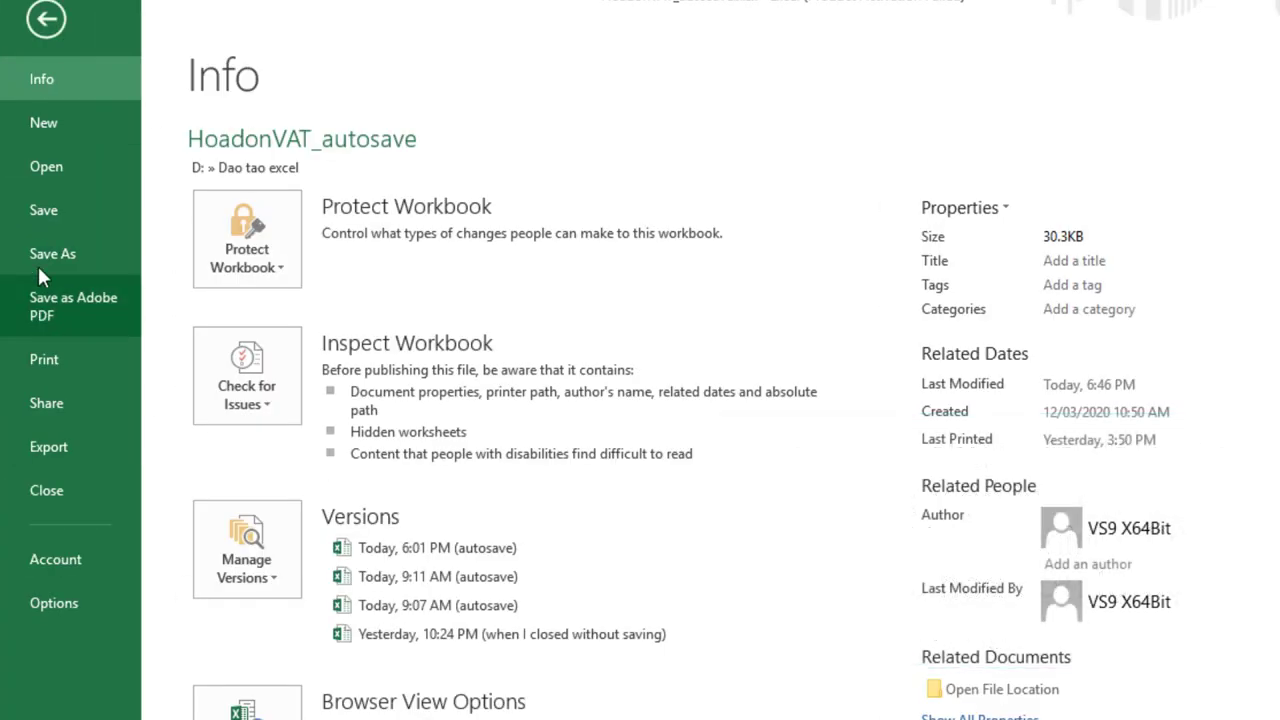
click(44, 359)
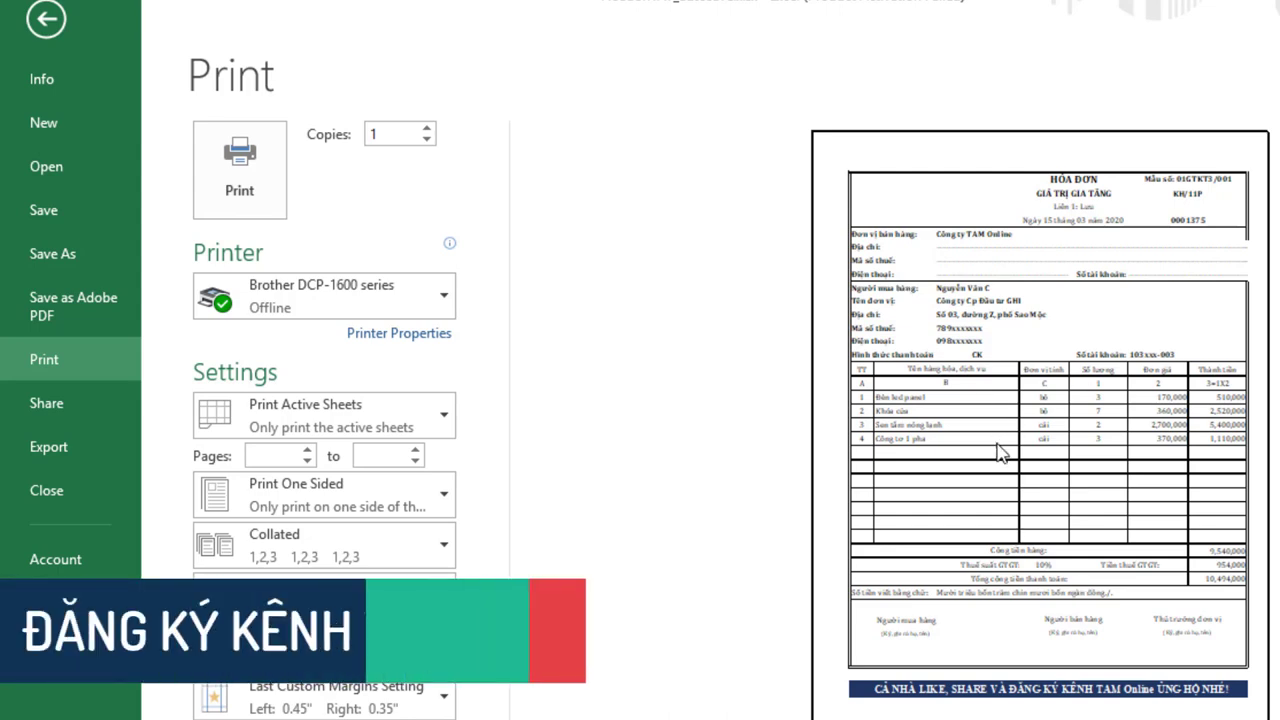
key(Escape)
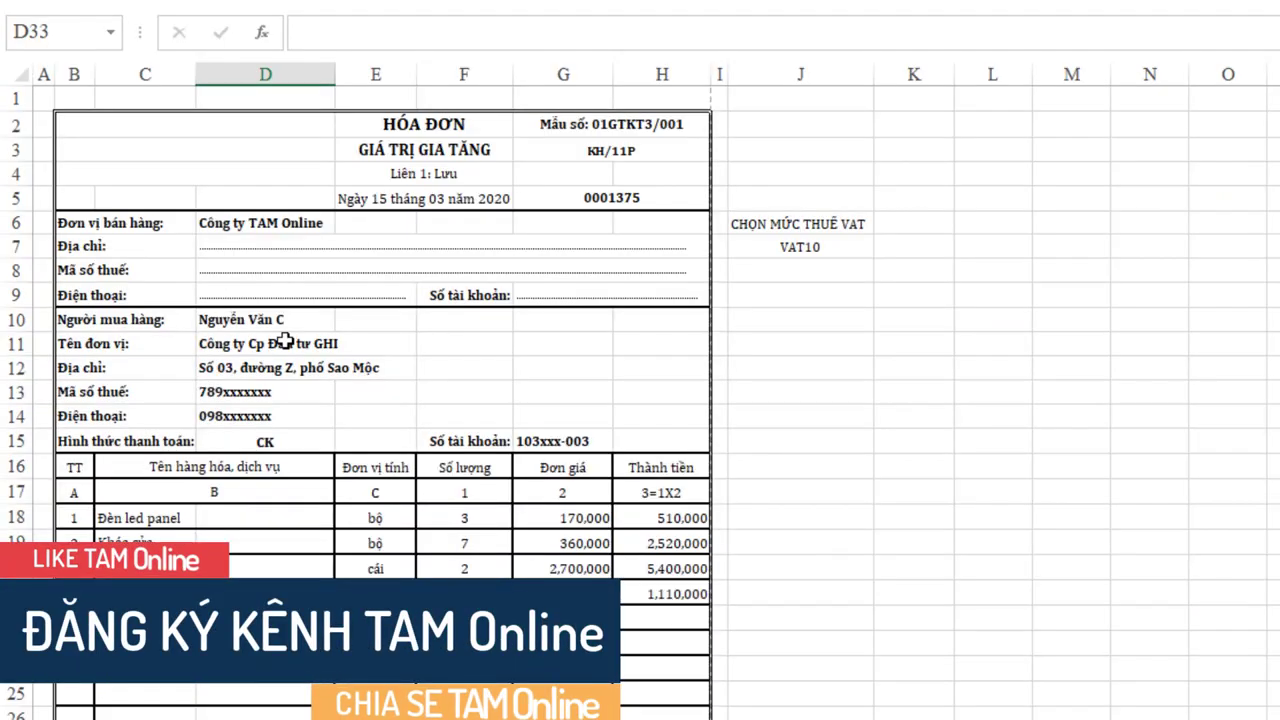
Step: Format J7 with a Blue Darker 50% fill and bold white text
scroll(830, 505, down, 2)
scroll(830, 505, up, 2)
click(757, 249)
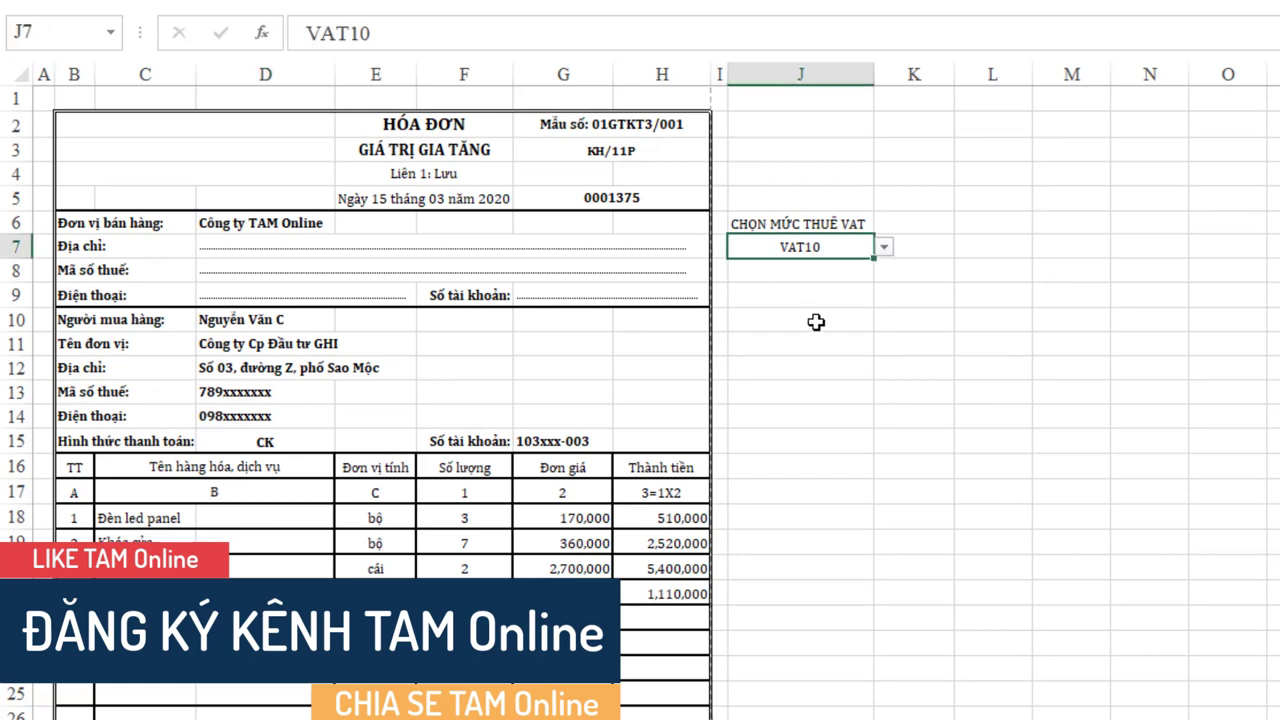
click(367, 91)
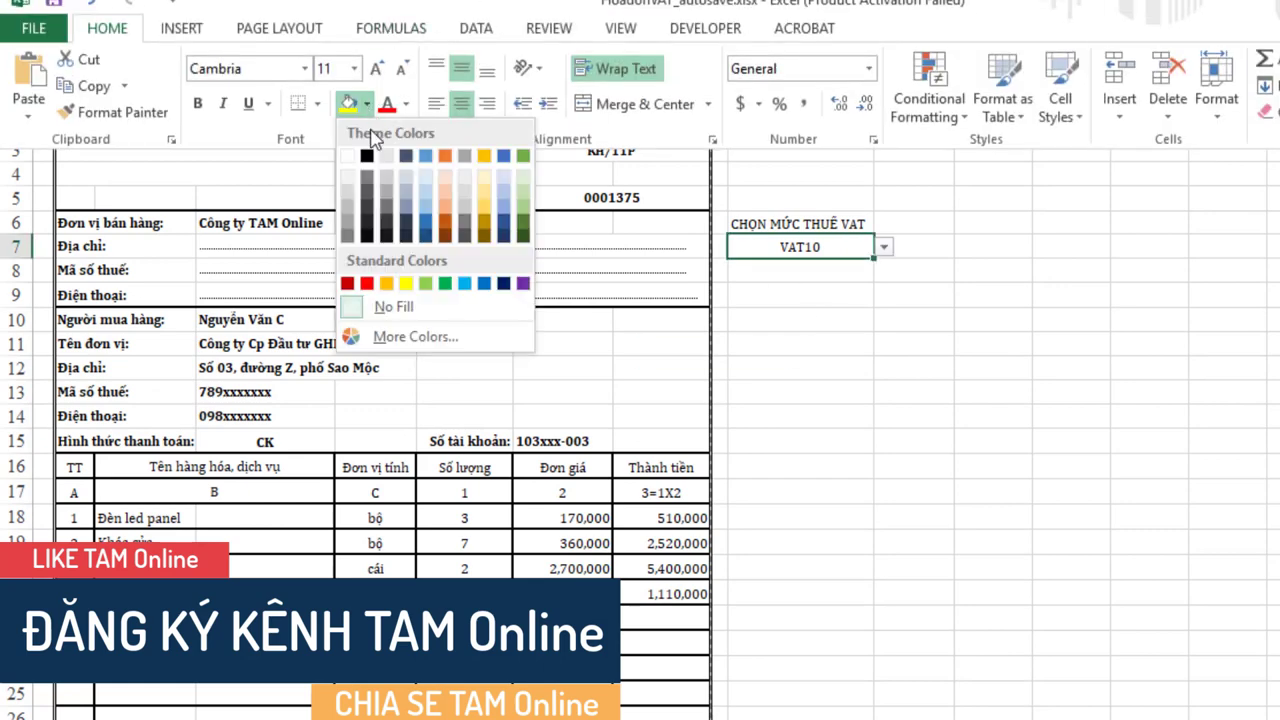
click(425, 236)
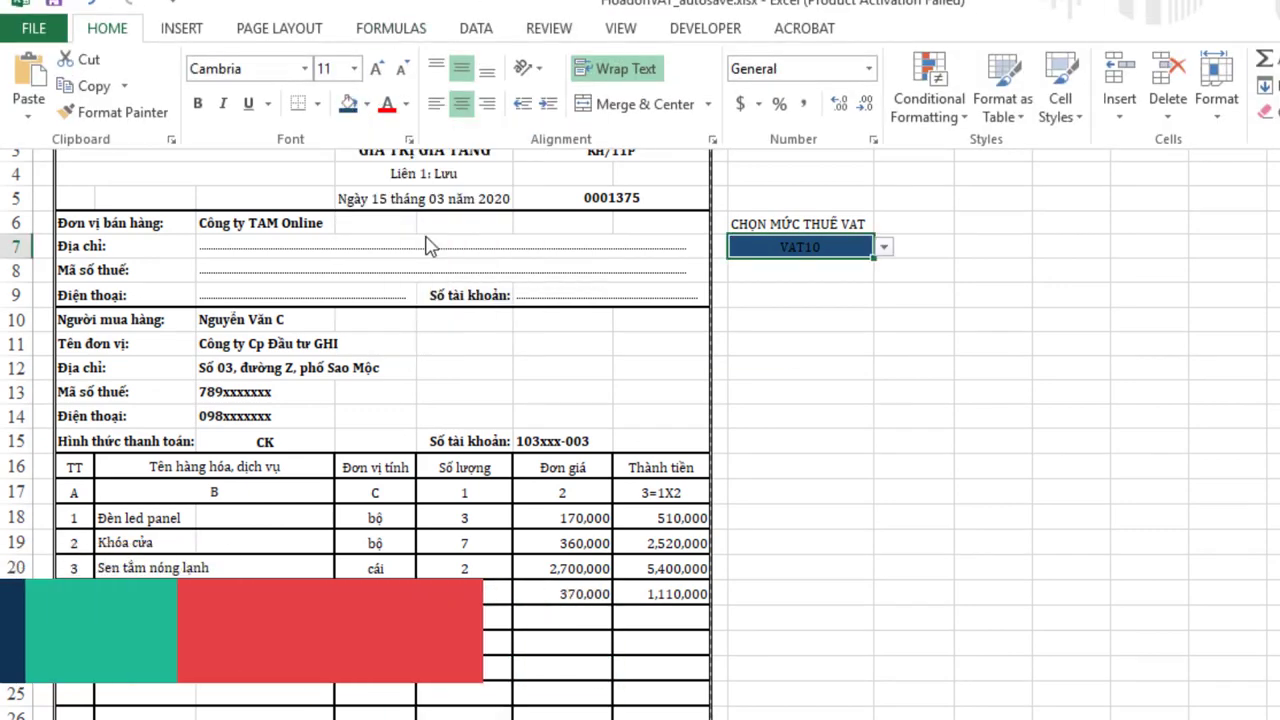
click(410, 108)
click(393, 180)
key(ctrl+b)
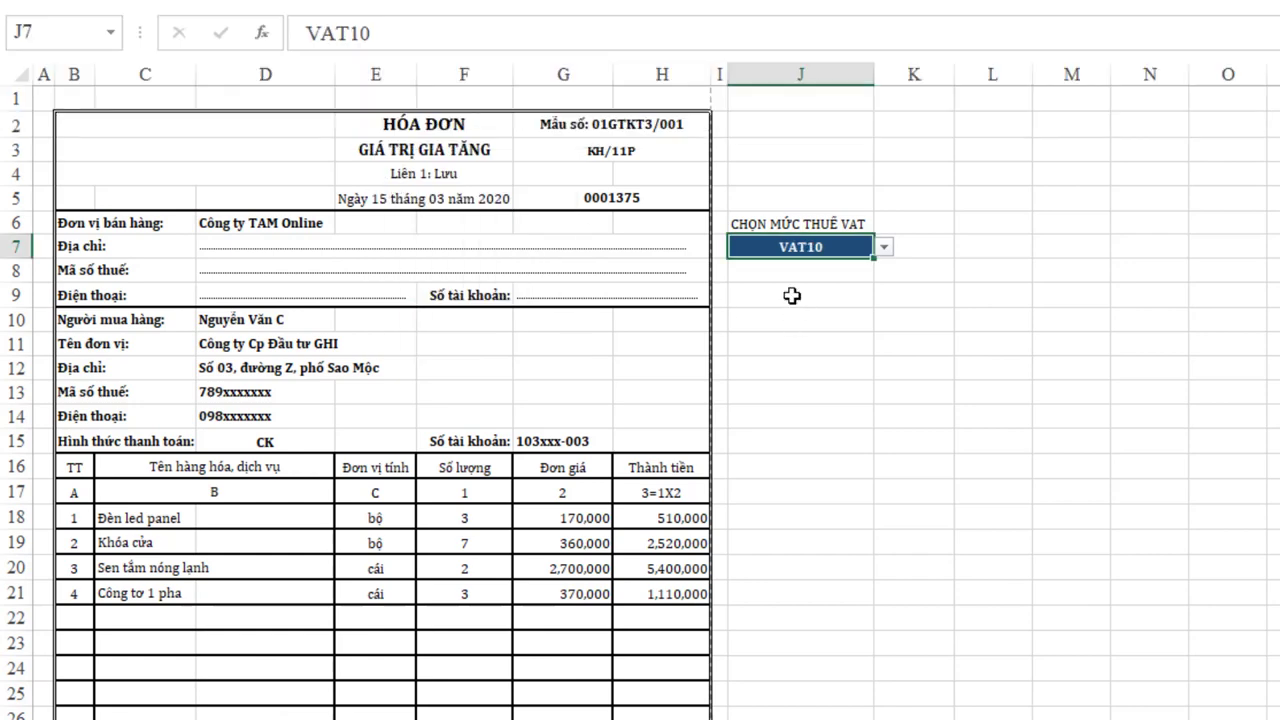
key(Return)
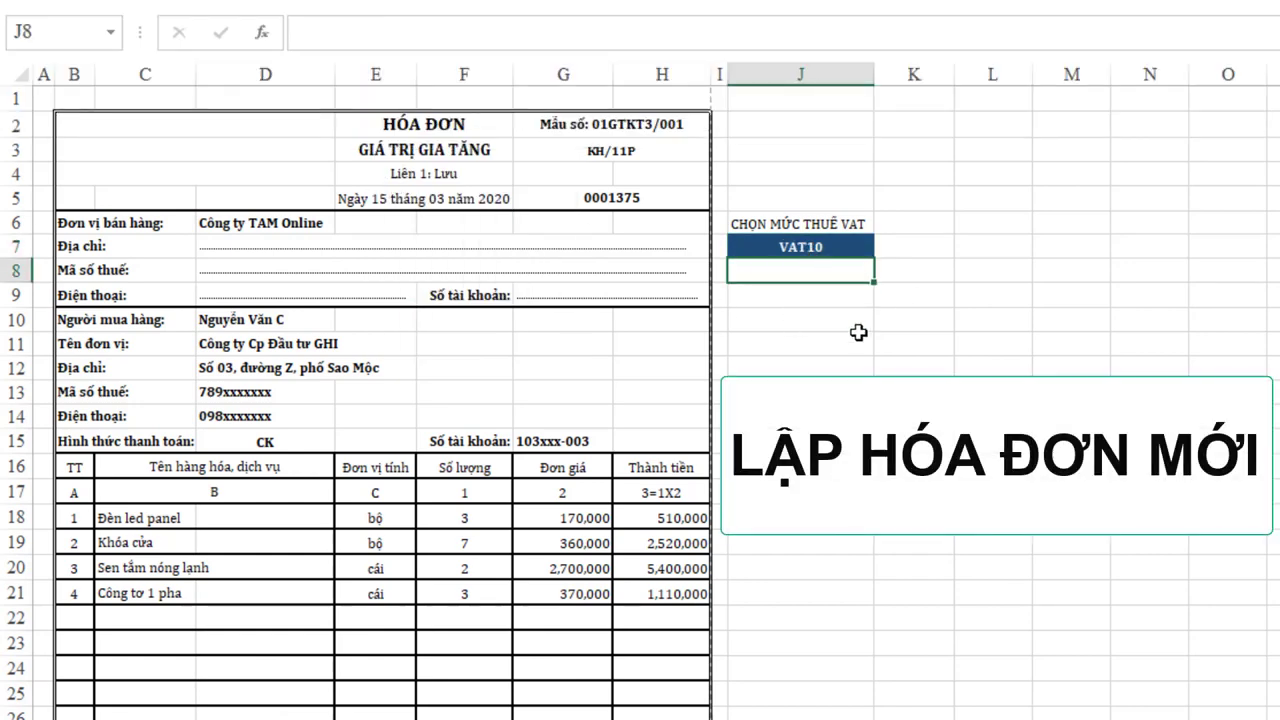
click(836, 362)
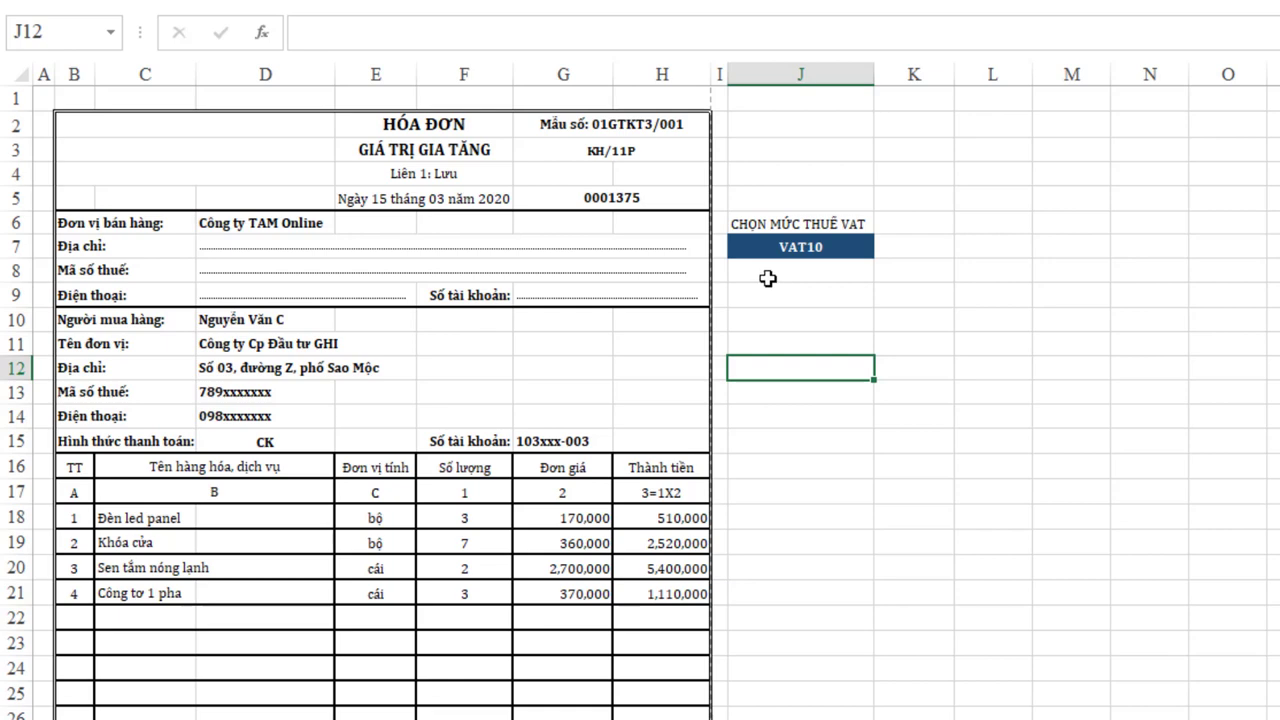
click(767, 278)
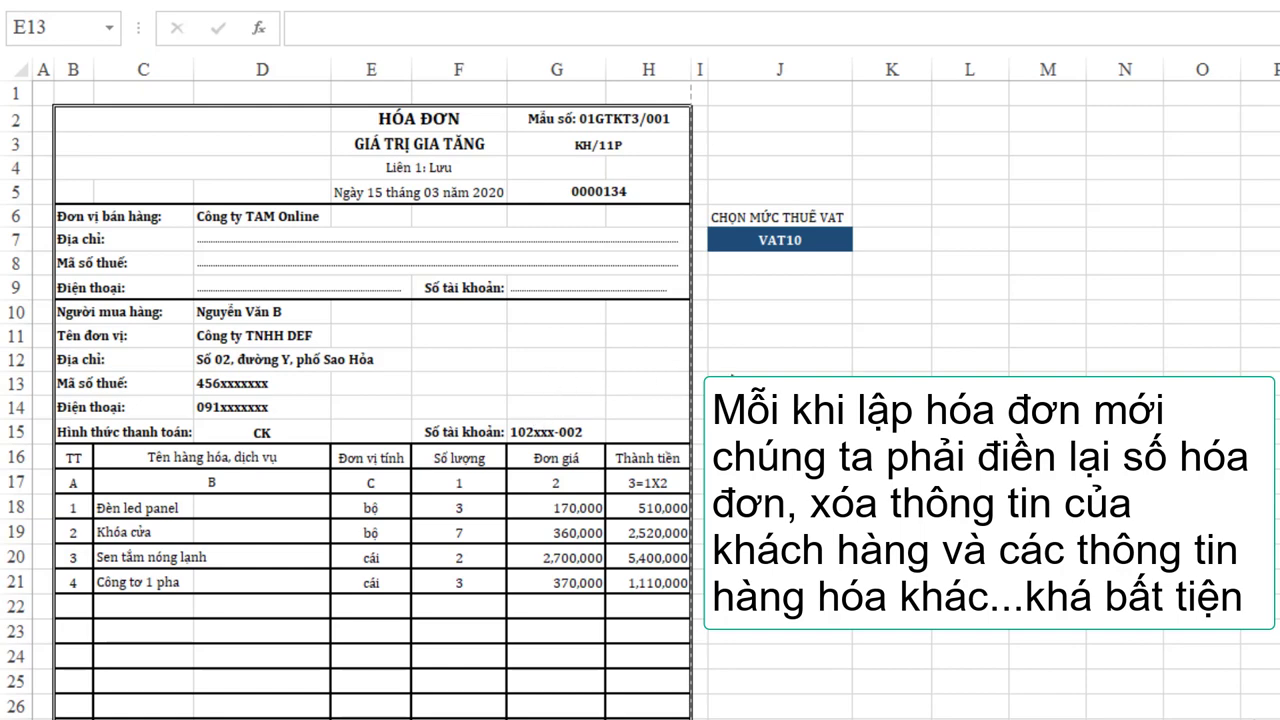
scroll(597, 381, up, 1)
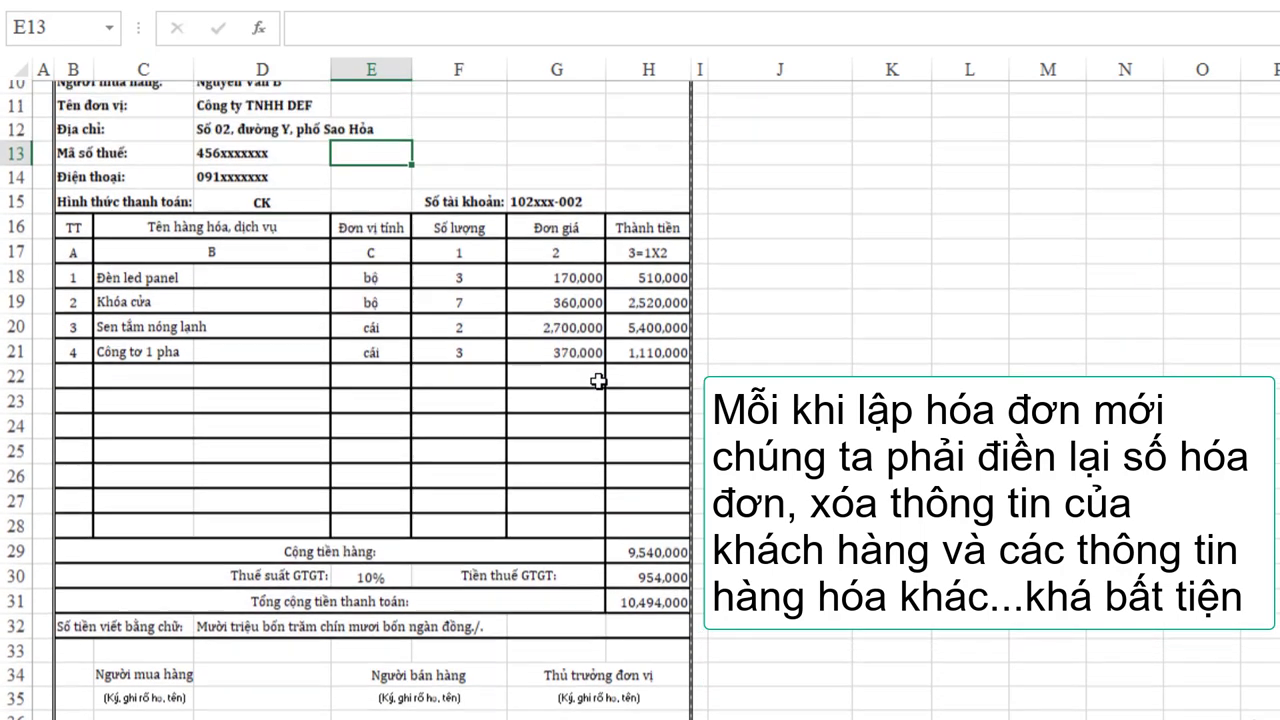
scroll(597, 381, up, 2)
scroll(597, 381, up, 1)
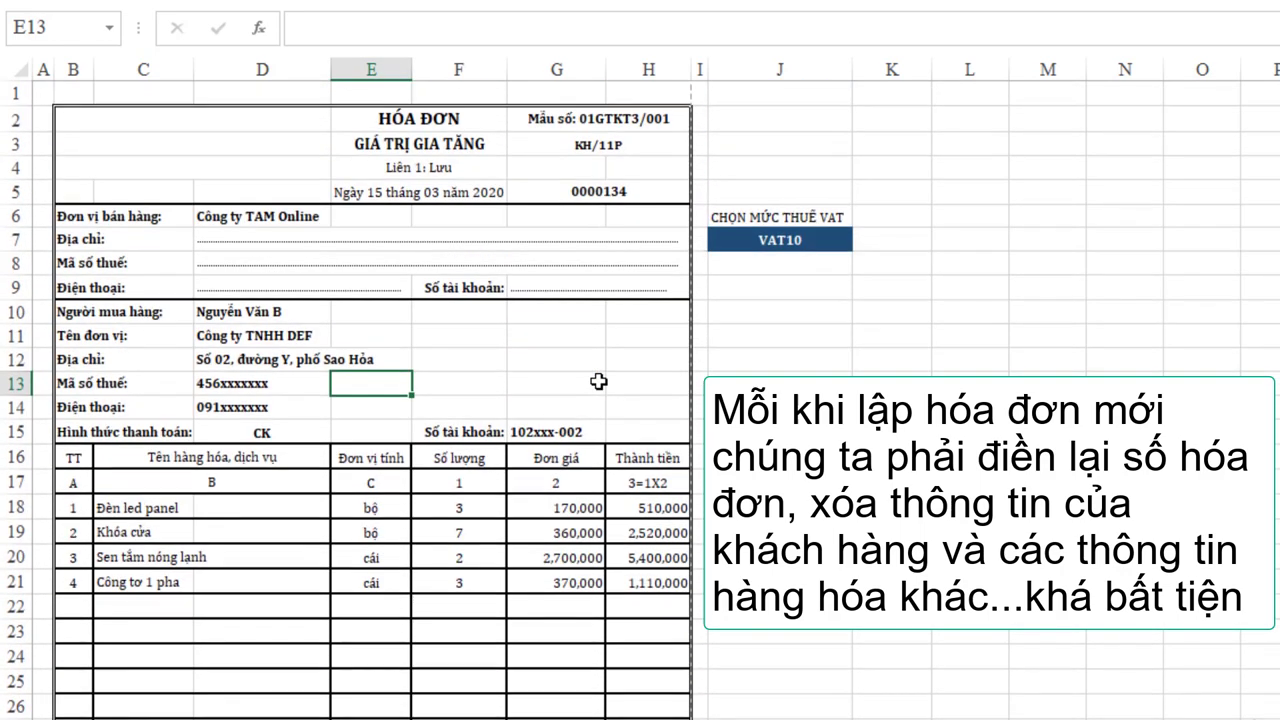
click(568, 191)
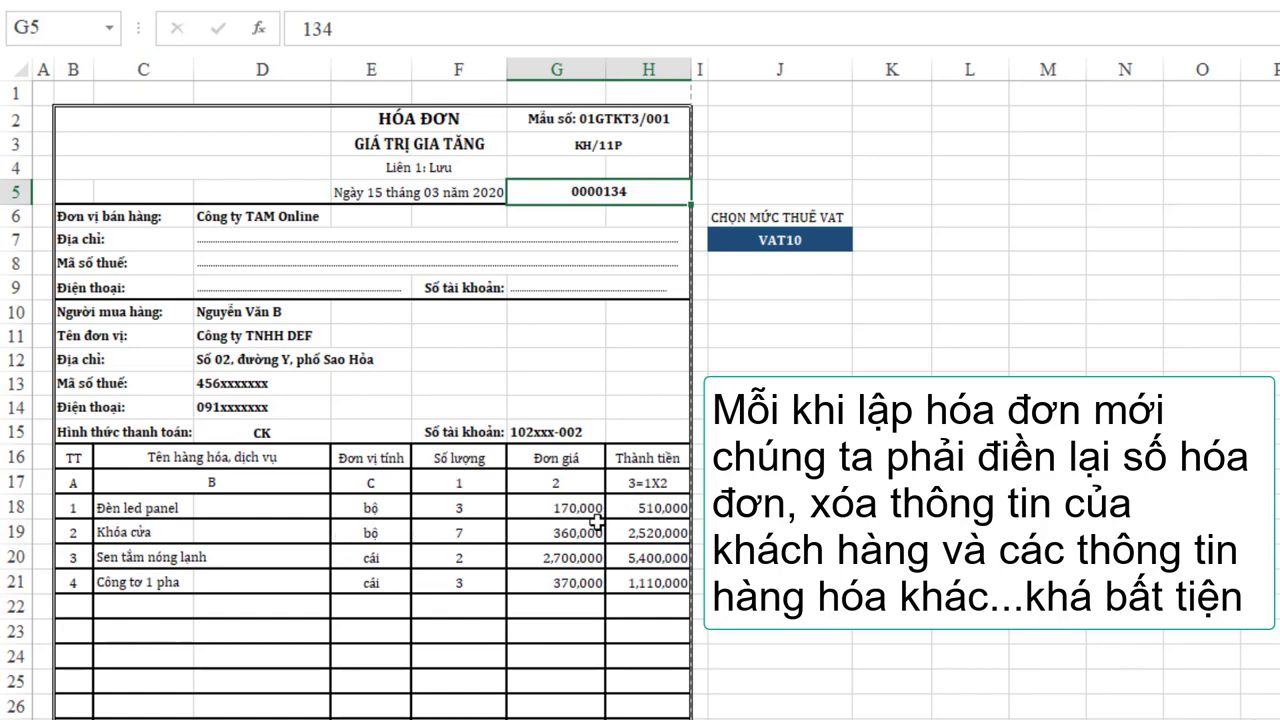
scroll(594, 519, down, 3)
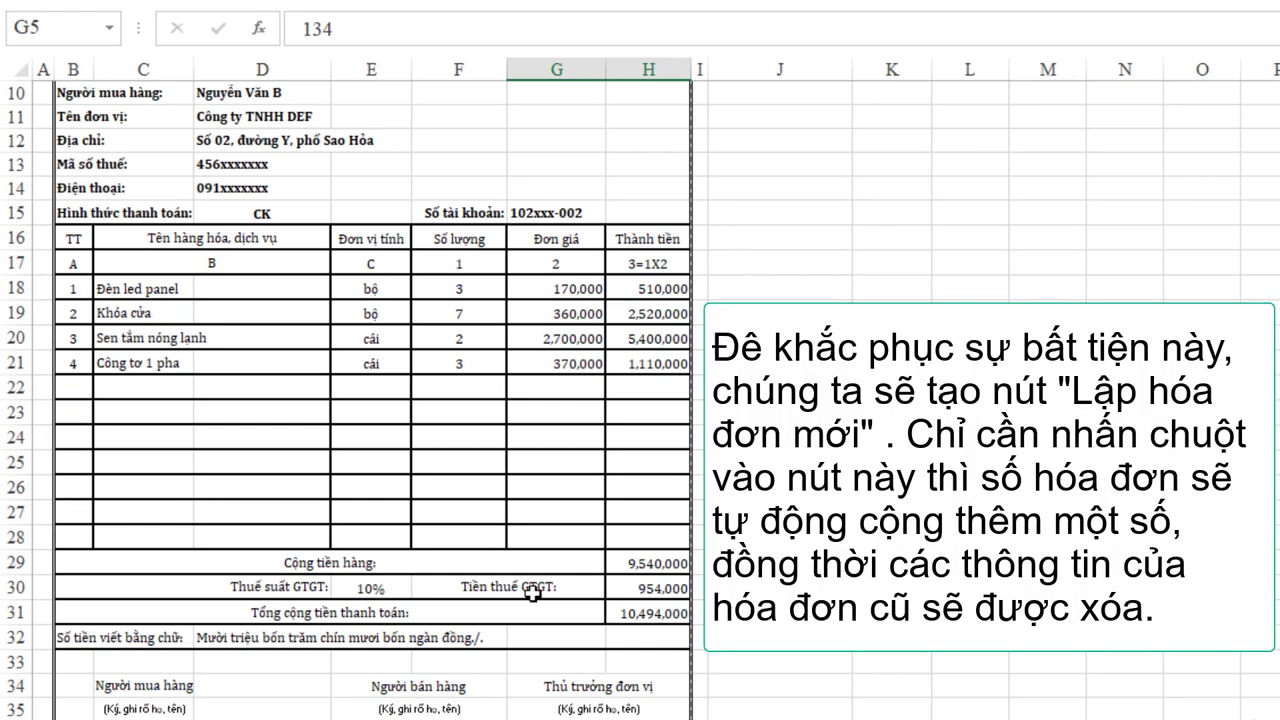
scroll(532, 593, up, 3)
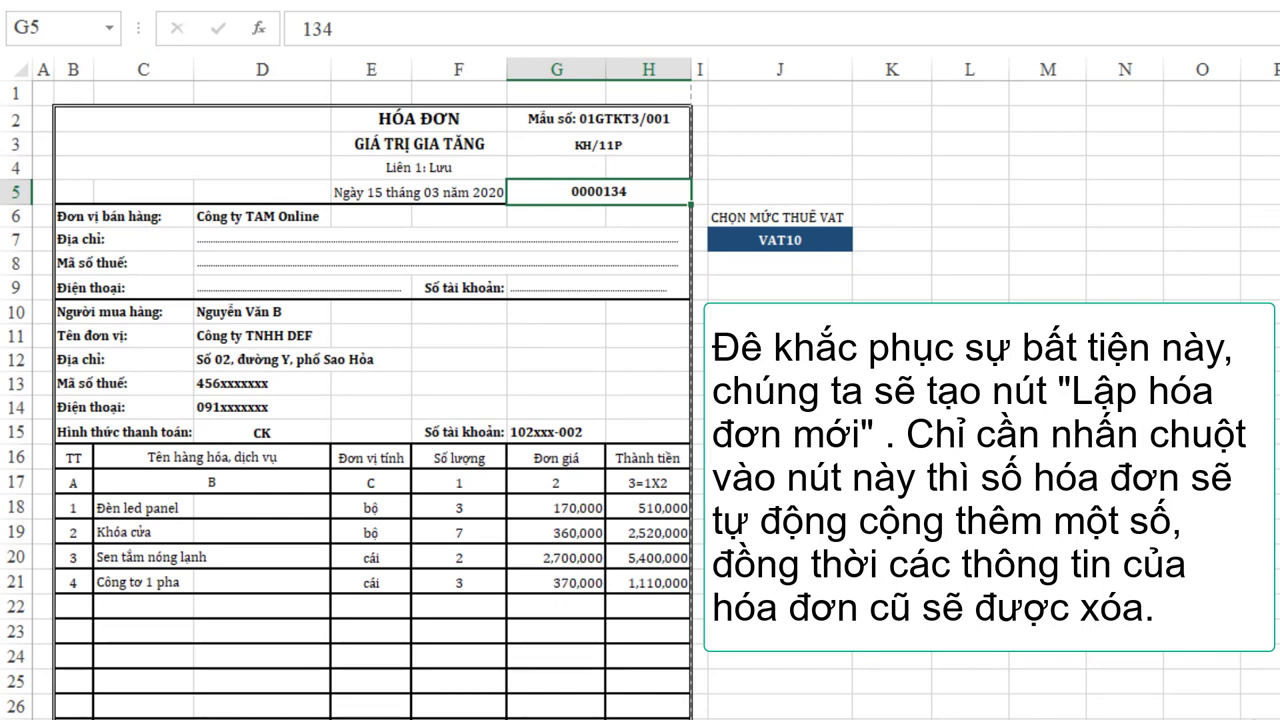
Step: Draw a rounded rectangle shape just below the VAT10 box
click(780, 383)
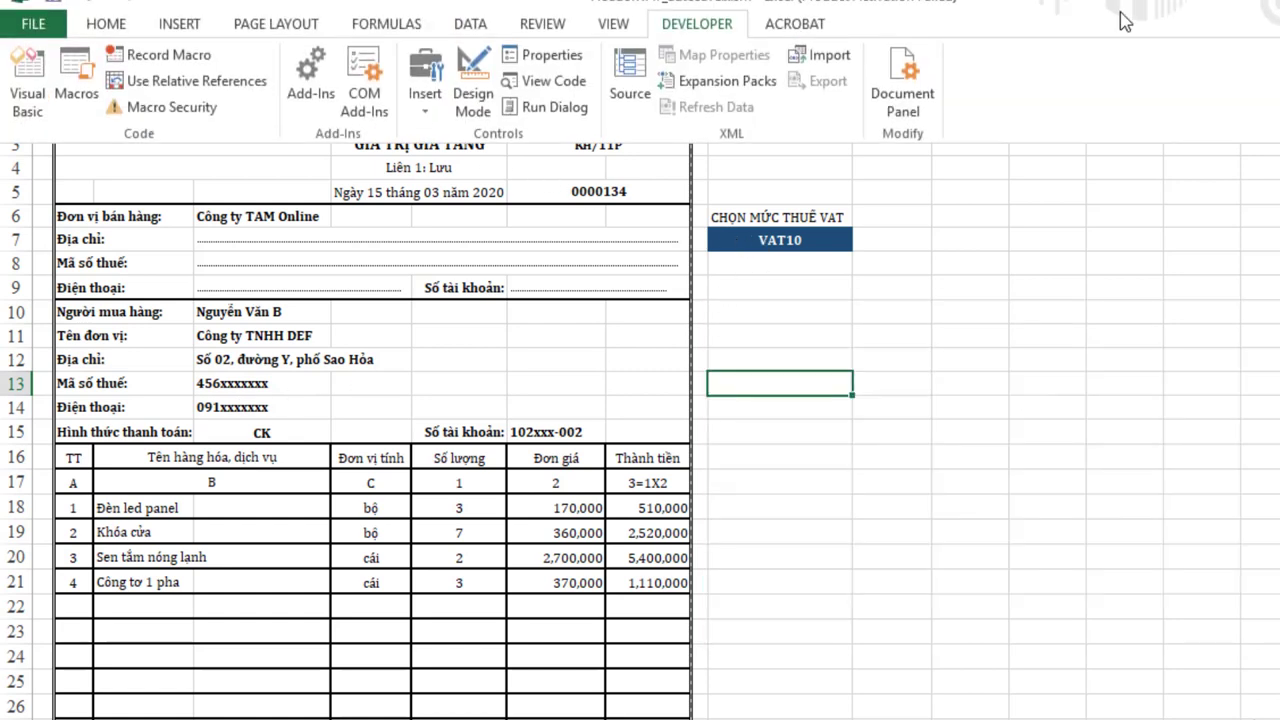
click(180, 26)
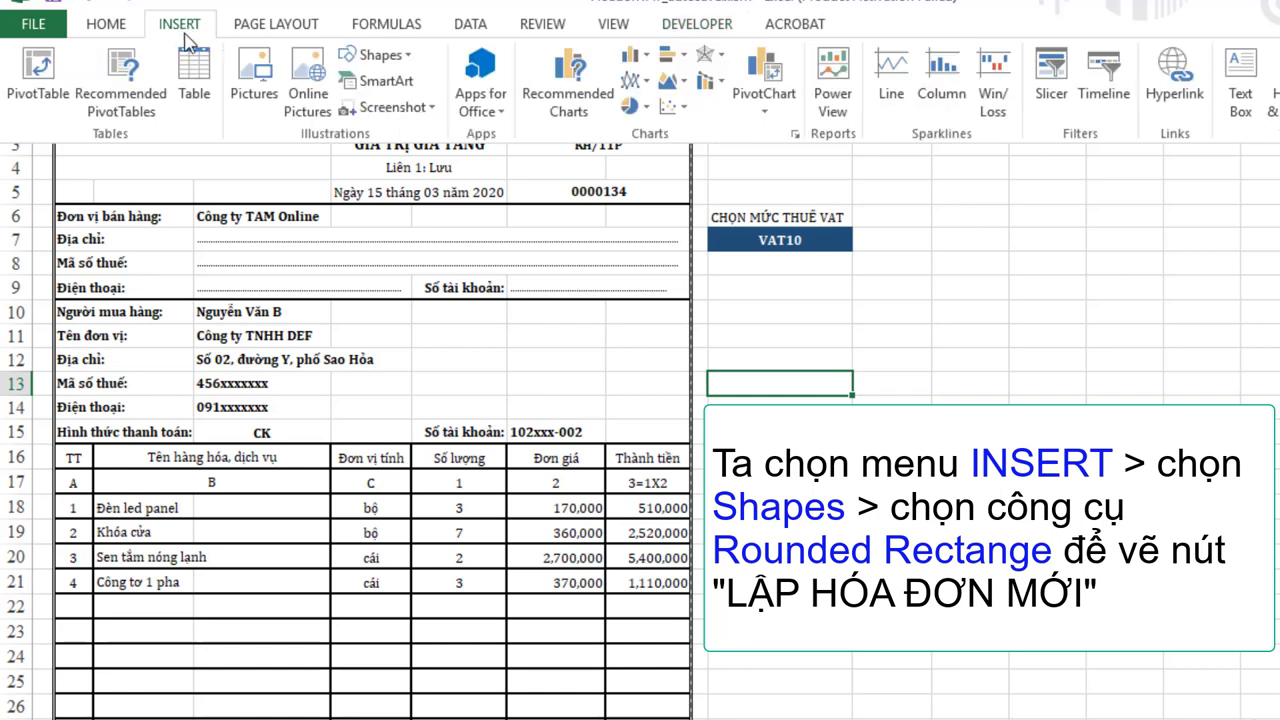
click(410, 60)
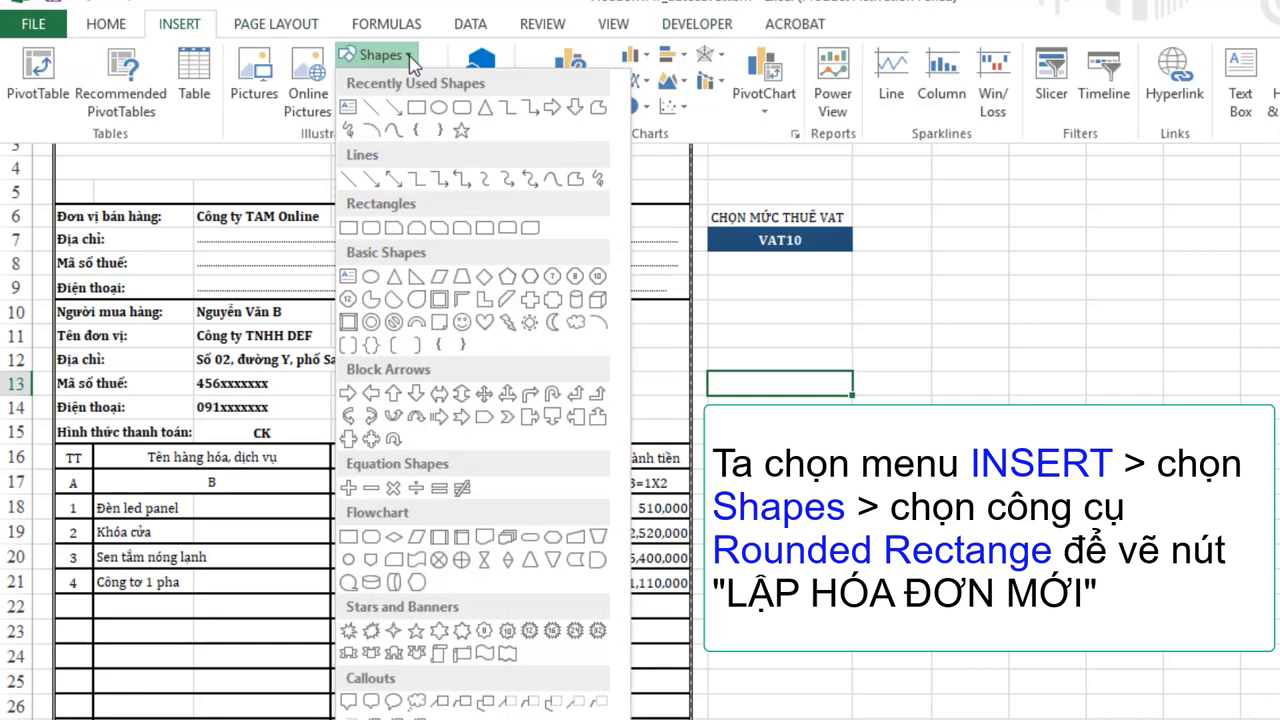
click(461, 107)
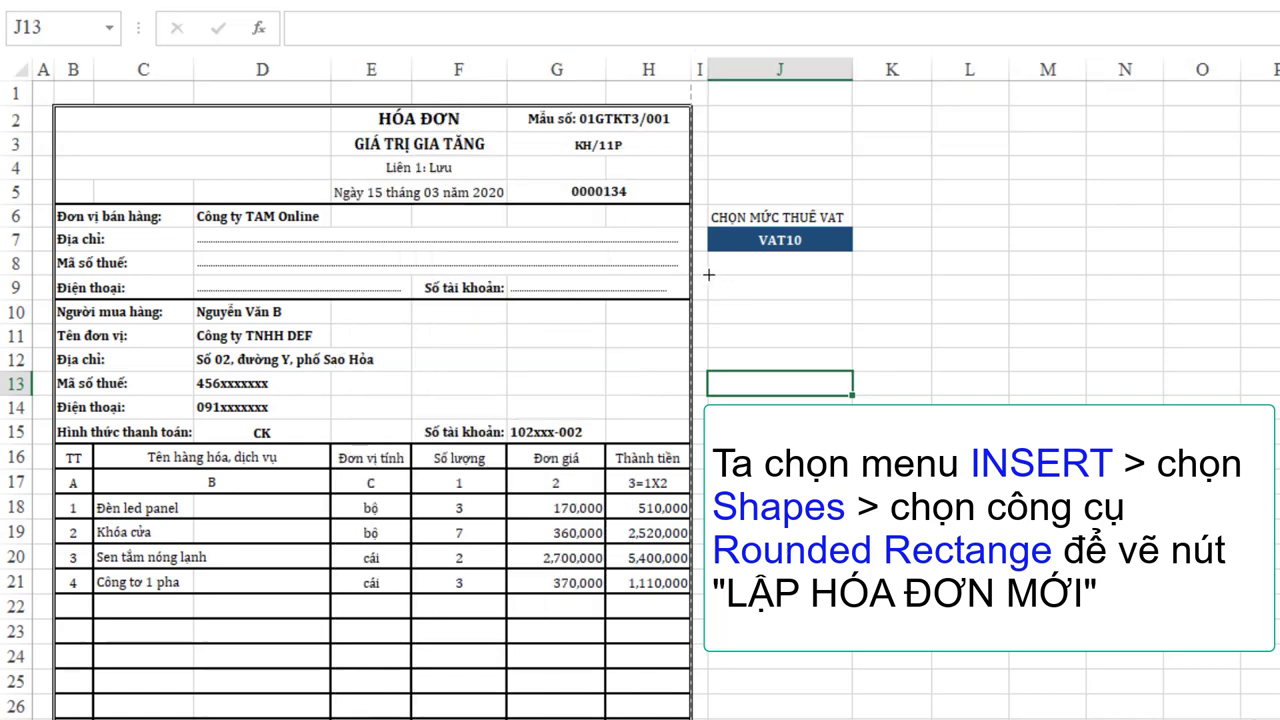
drag(709, 274, 852, 305)
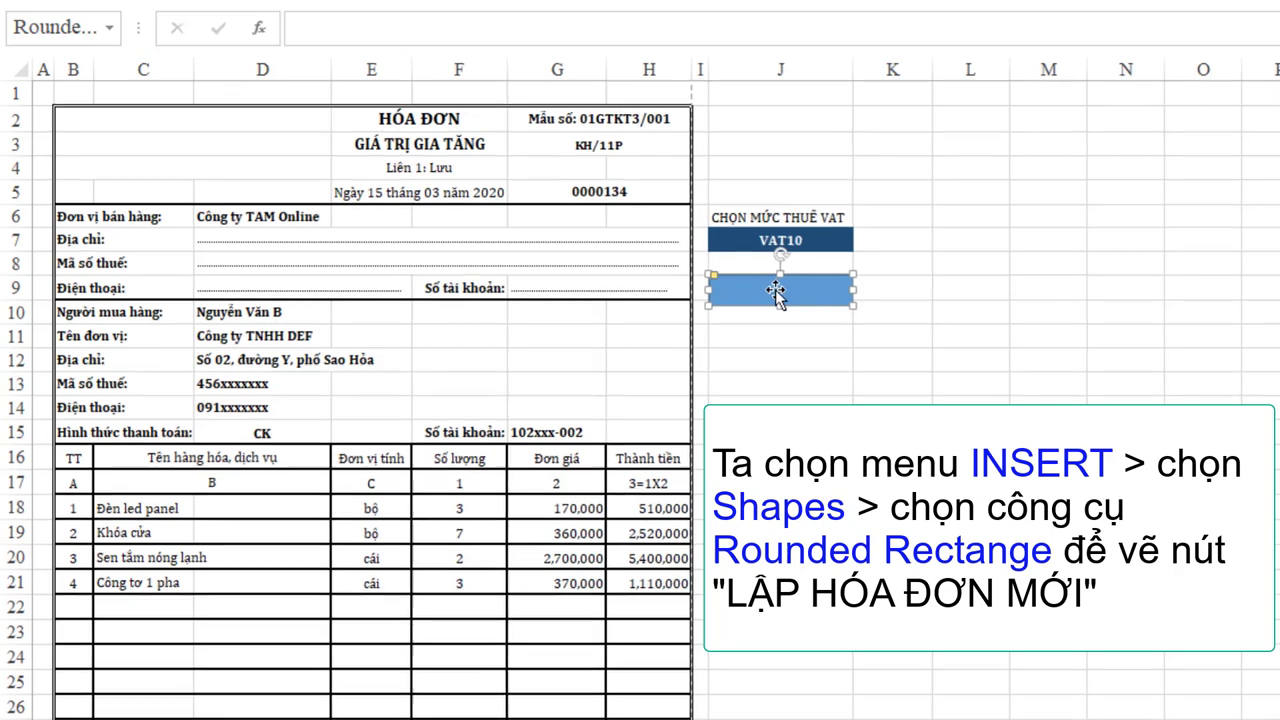
Step: Label the shape 'LẬP HÓA ĐƠN MỚI' with middle-aligned, centred, bold text
text(Hóa)
key(BackSpace)
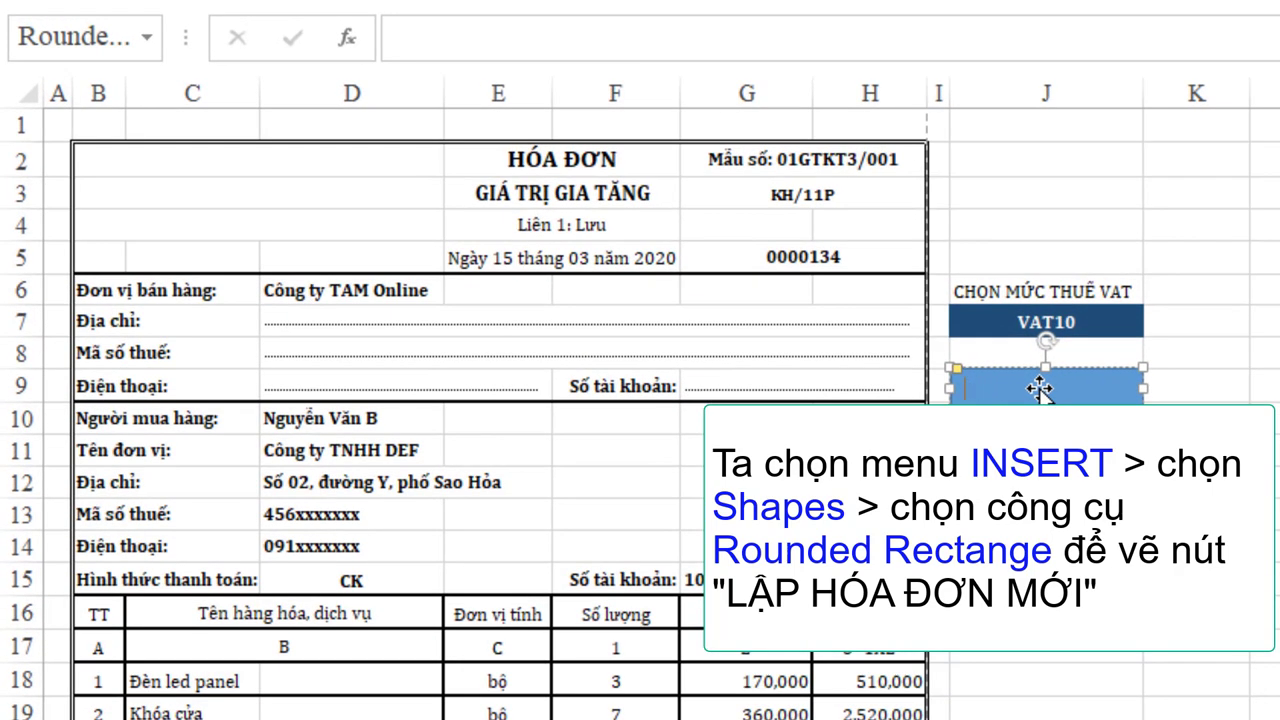
text(LẬP HÓA ĐƠN MỚI)
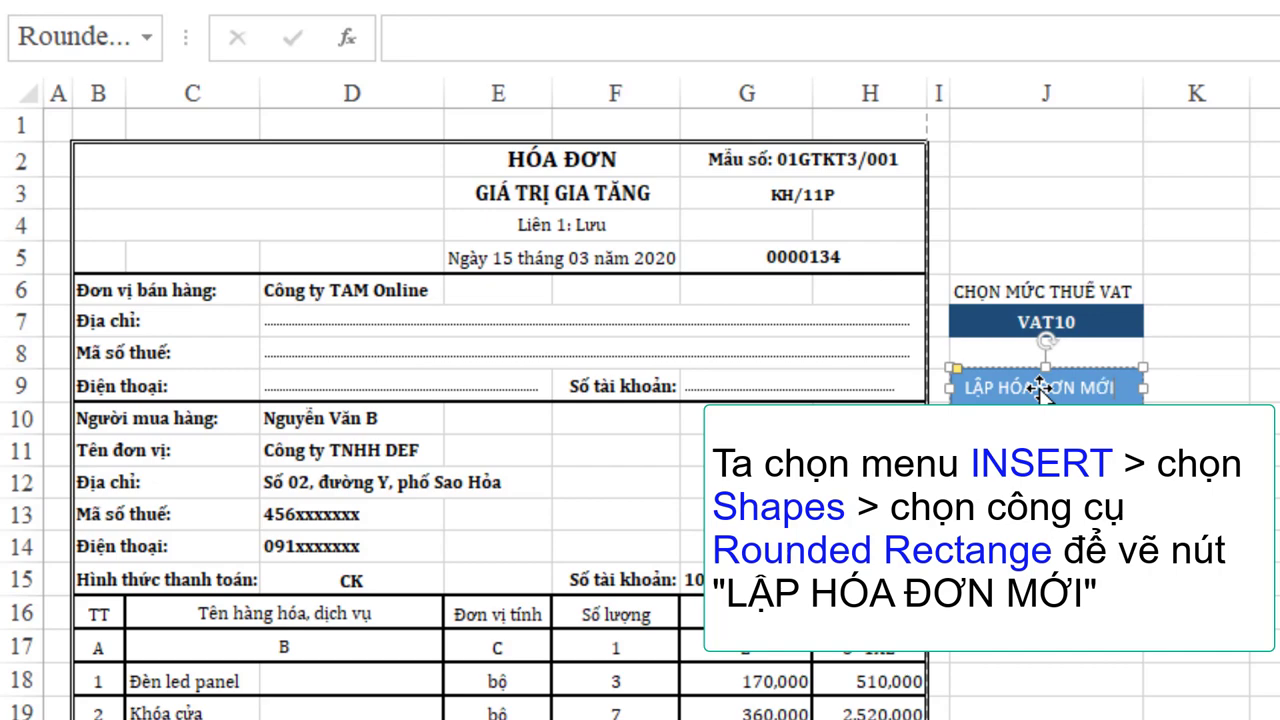
click(1046, 450)
click(1062, 388)
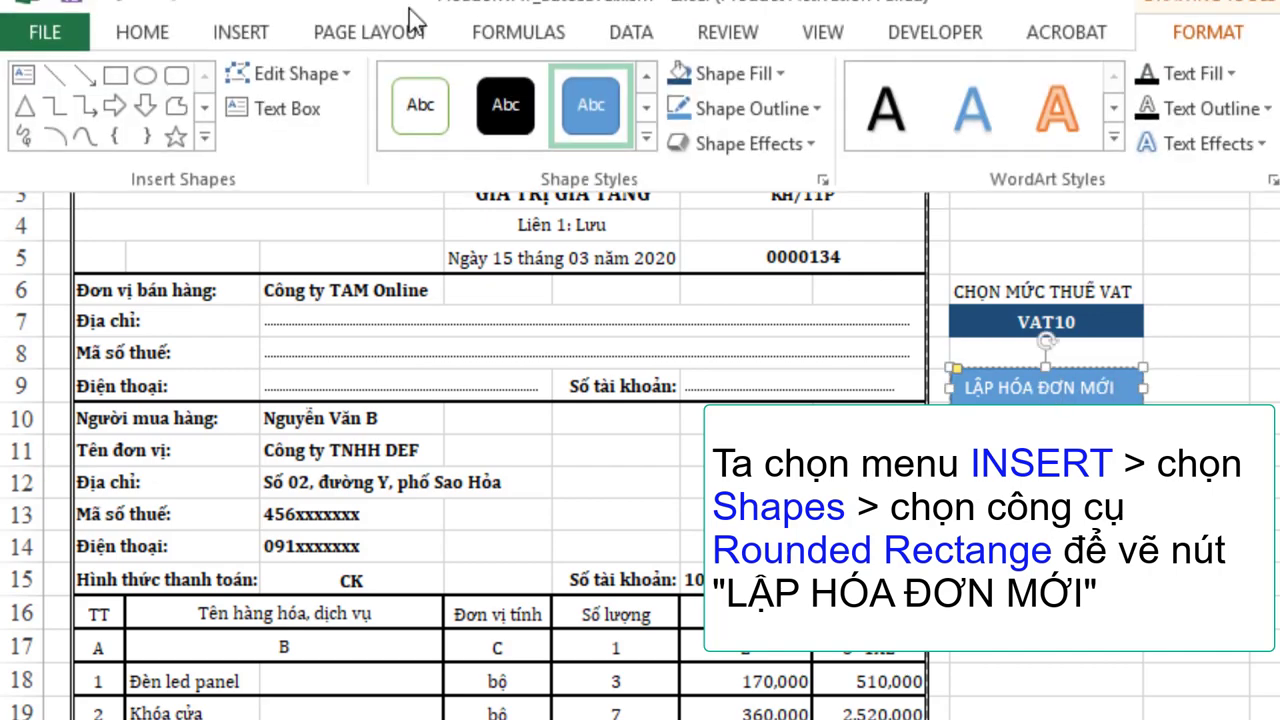
click(611, 86)
click(611, 132)
click(262, 132)
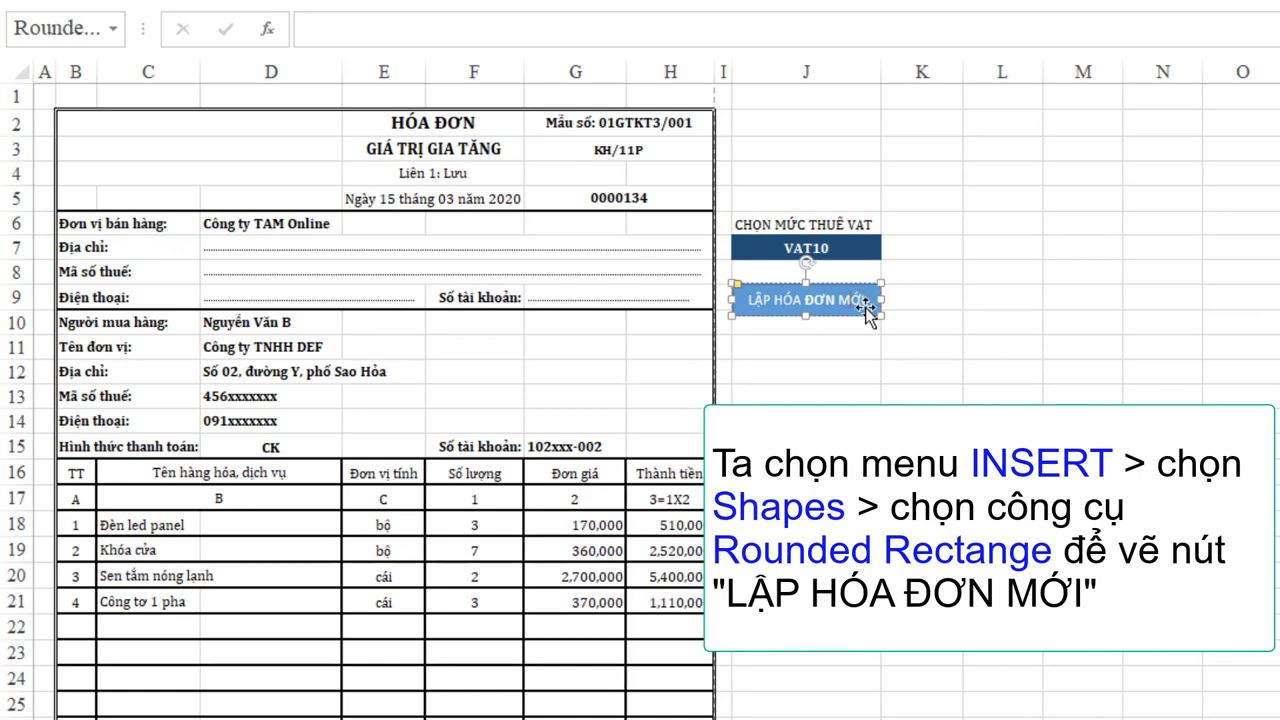
triple_click(858, 305)
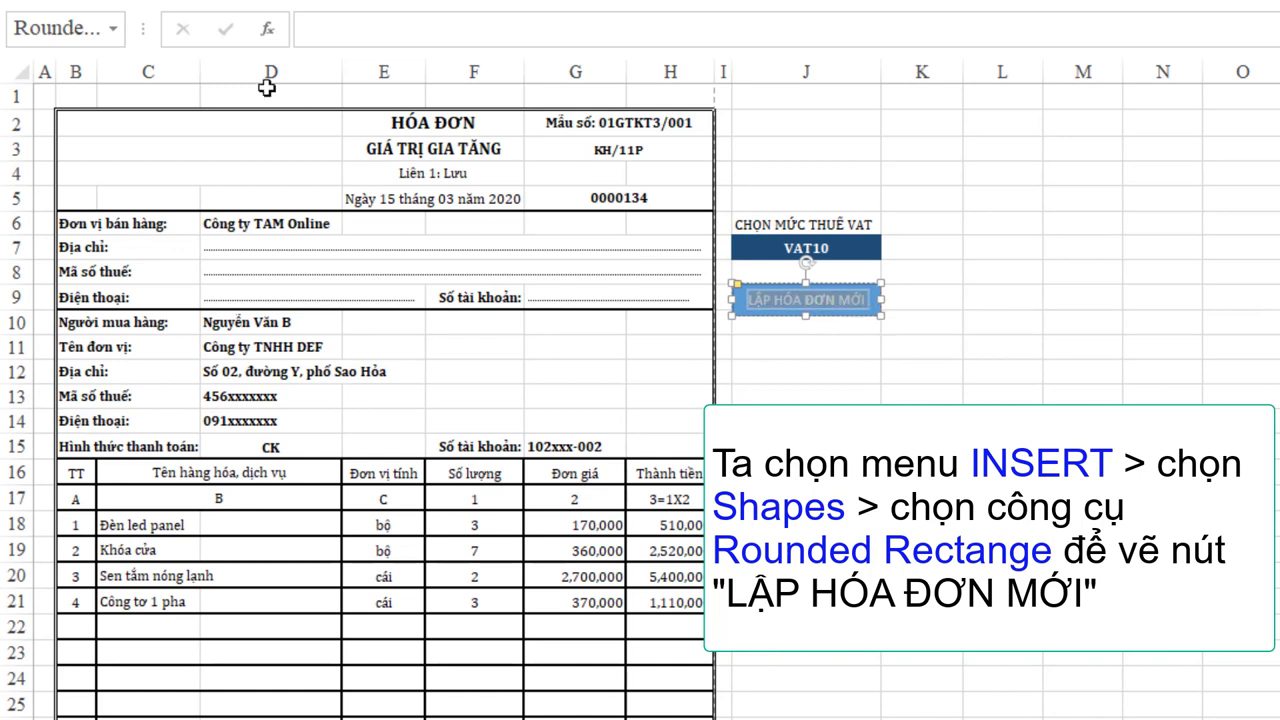
Step: Open the button's right-click menu and check the Assign Macro option without assigning
right_click(818, 290)
key(Escape)
click(733, 292)
click(775, 348)
right_click(836, 306)
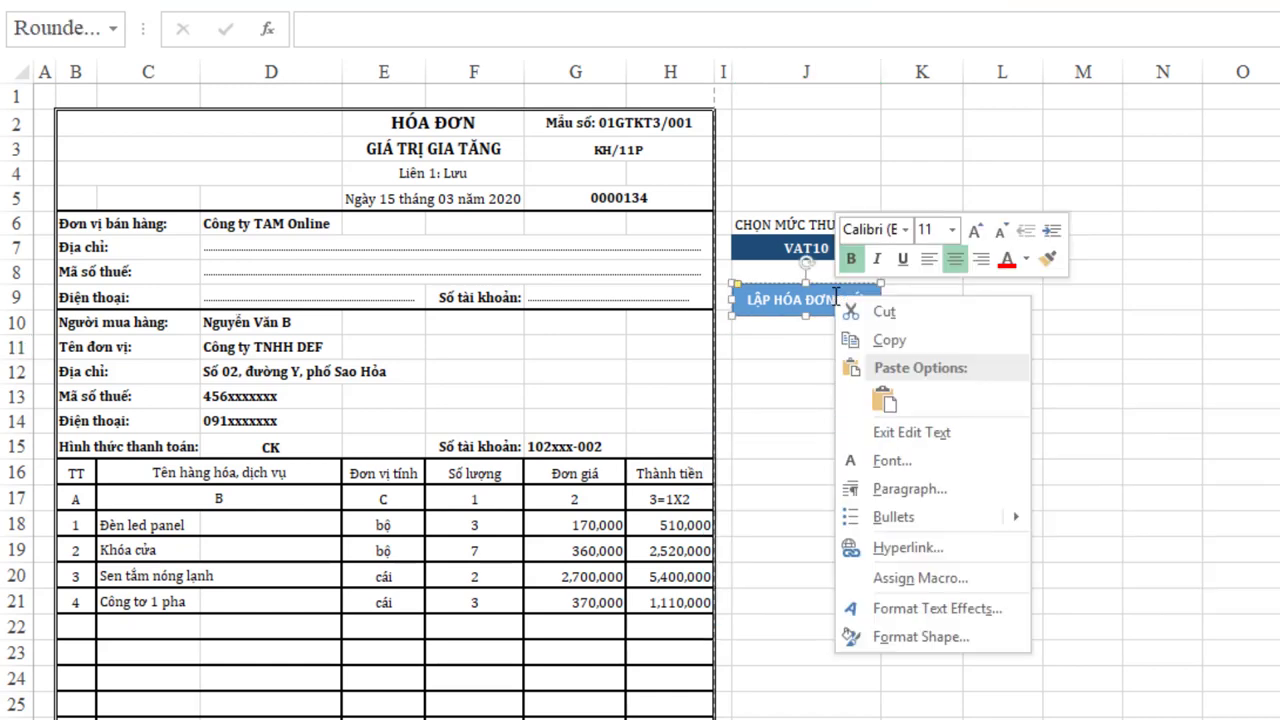
click(920, 578)
key(Escape)
Step: Apply the green shape style to the LẬP HÓA ĐƠN MỚI button
right_click(852, 292)
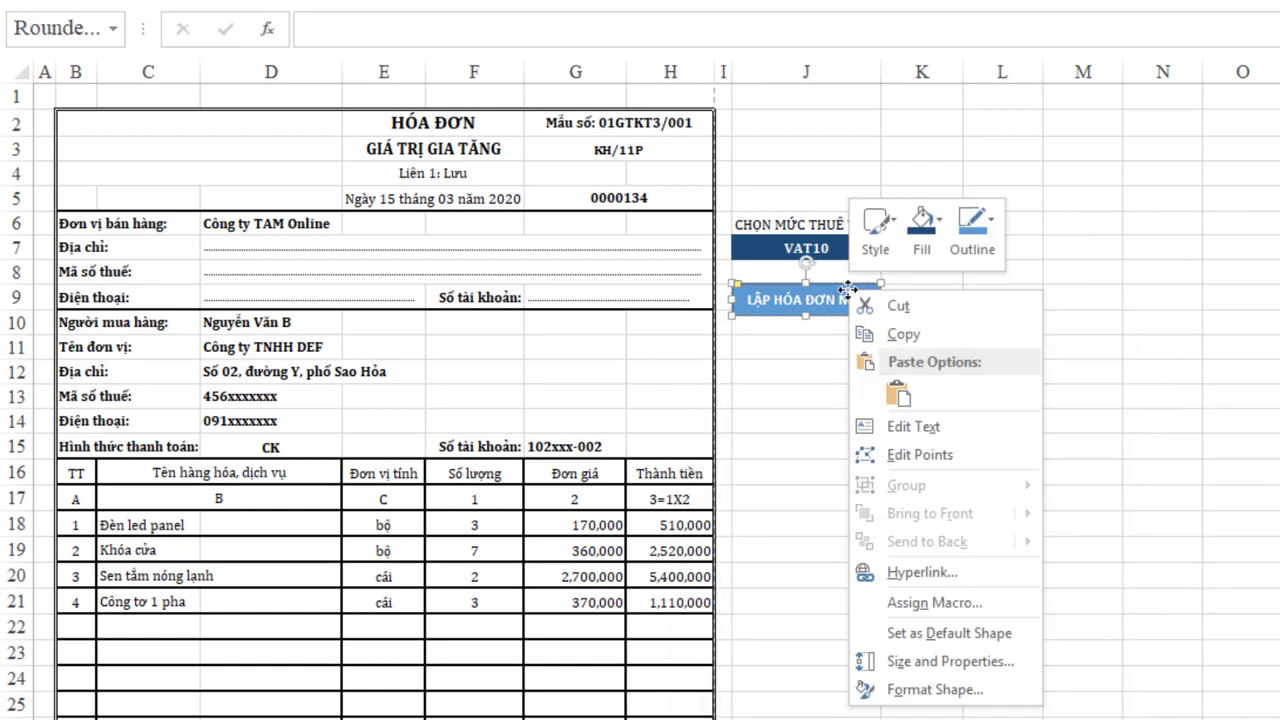
click(945, 222)
click(983, 424)
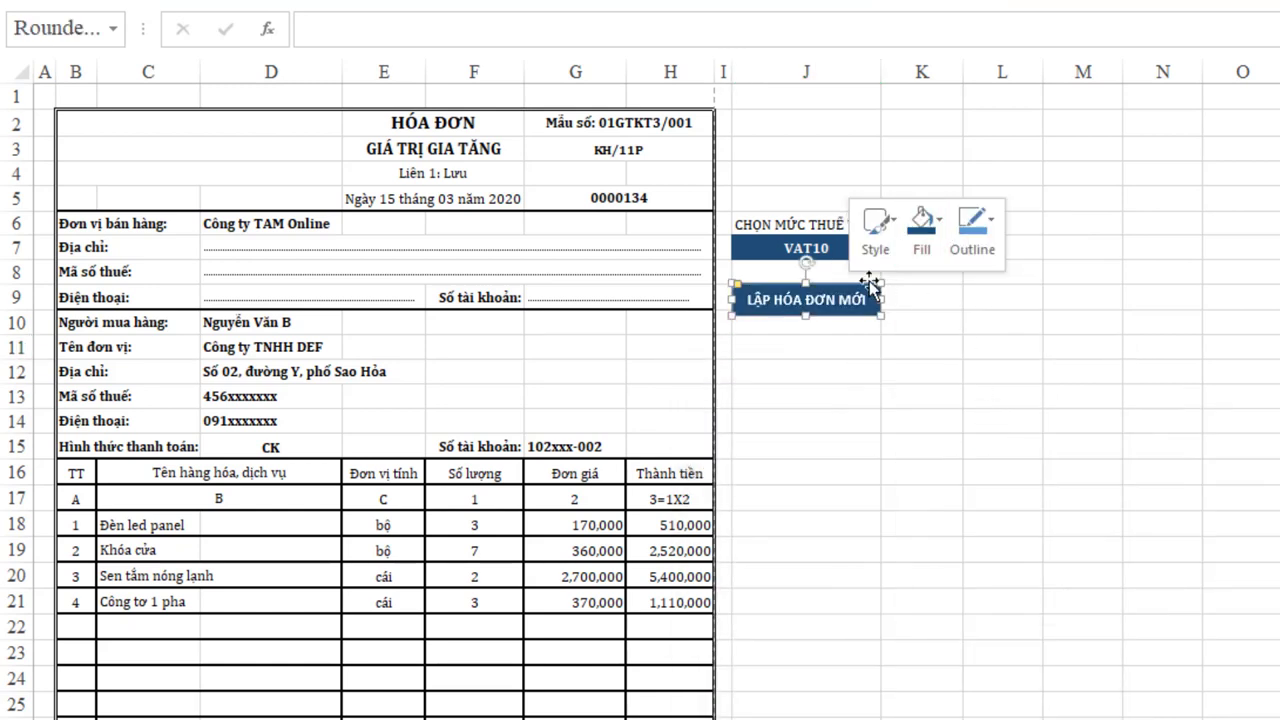
click(898, 228)
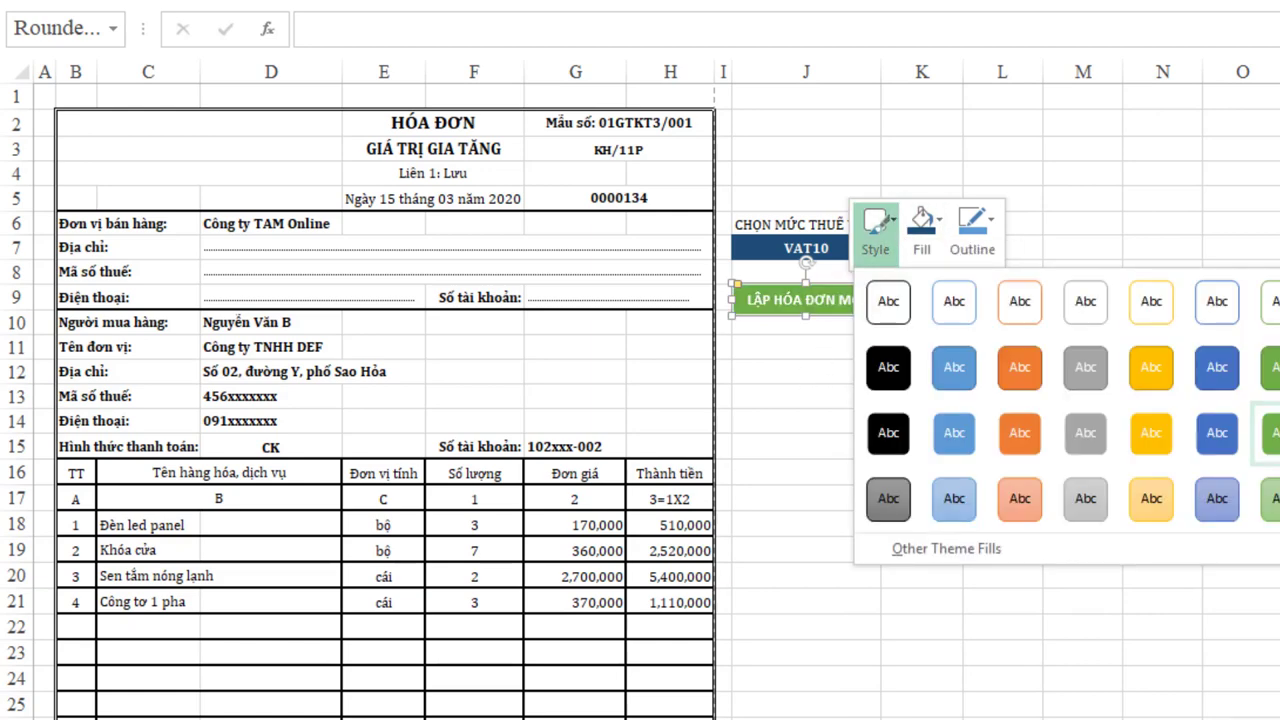
click(1266, 433)
key(Escape)
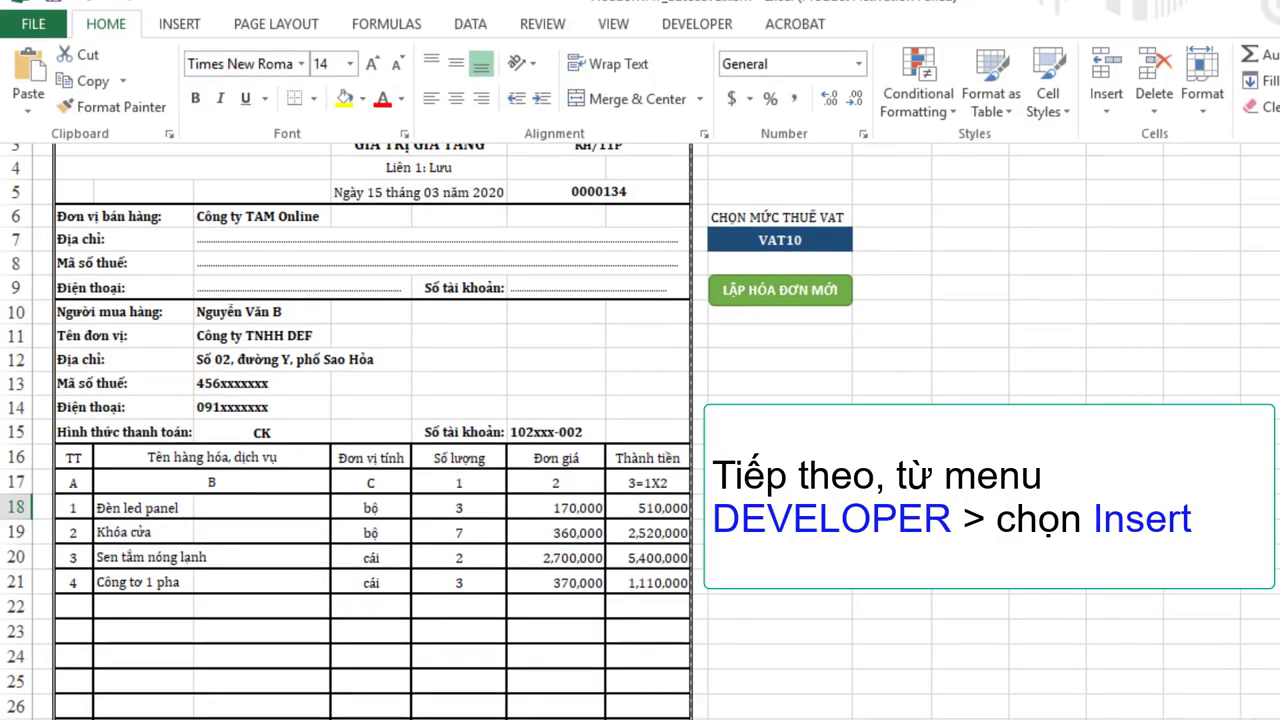
Step: Open the Visual Basic editor from the Developer tab and insert a new Module2
click(714, 26)
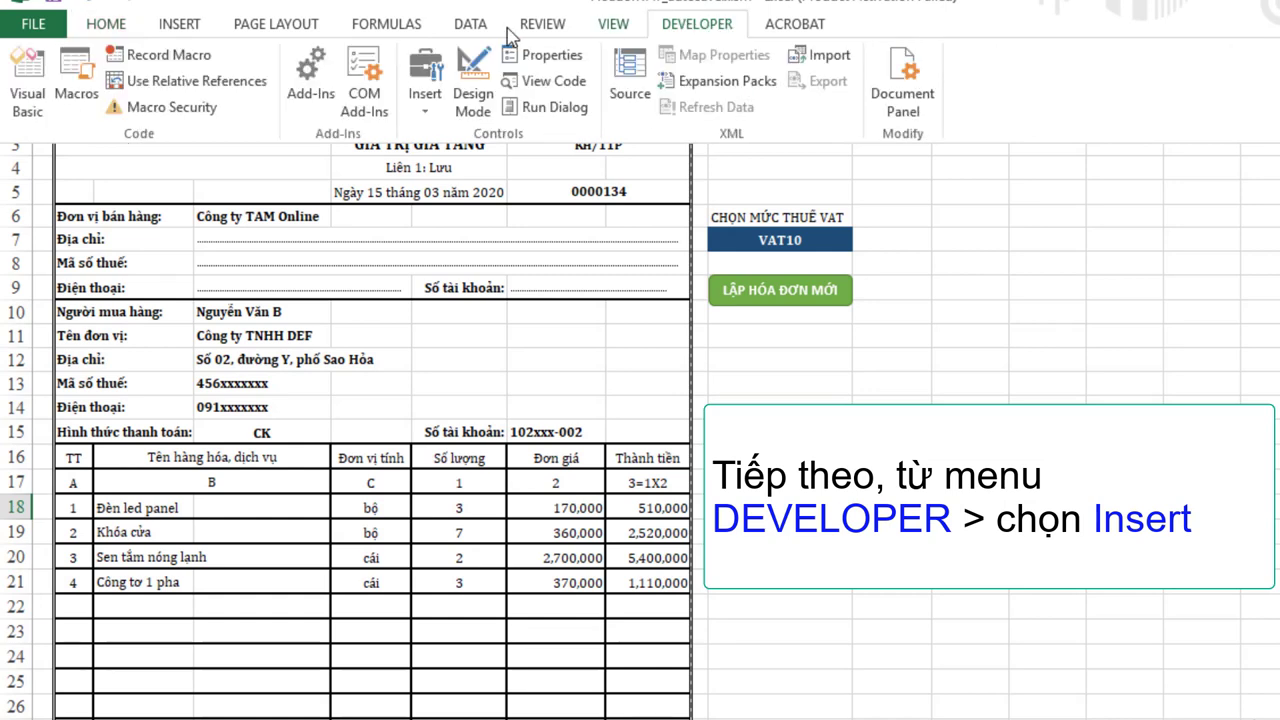
click(30, 106)
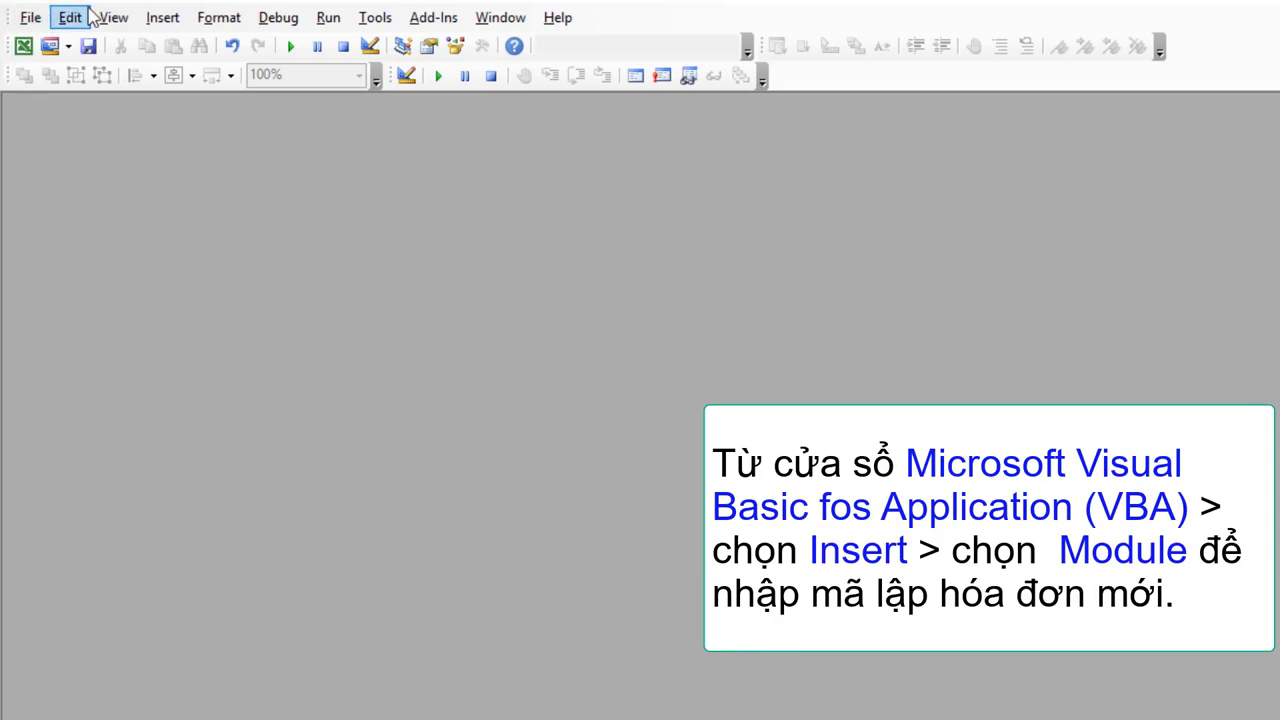
click(161, 22)
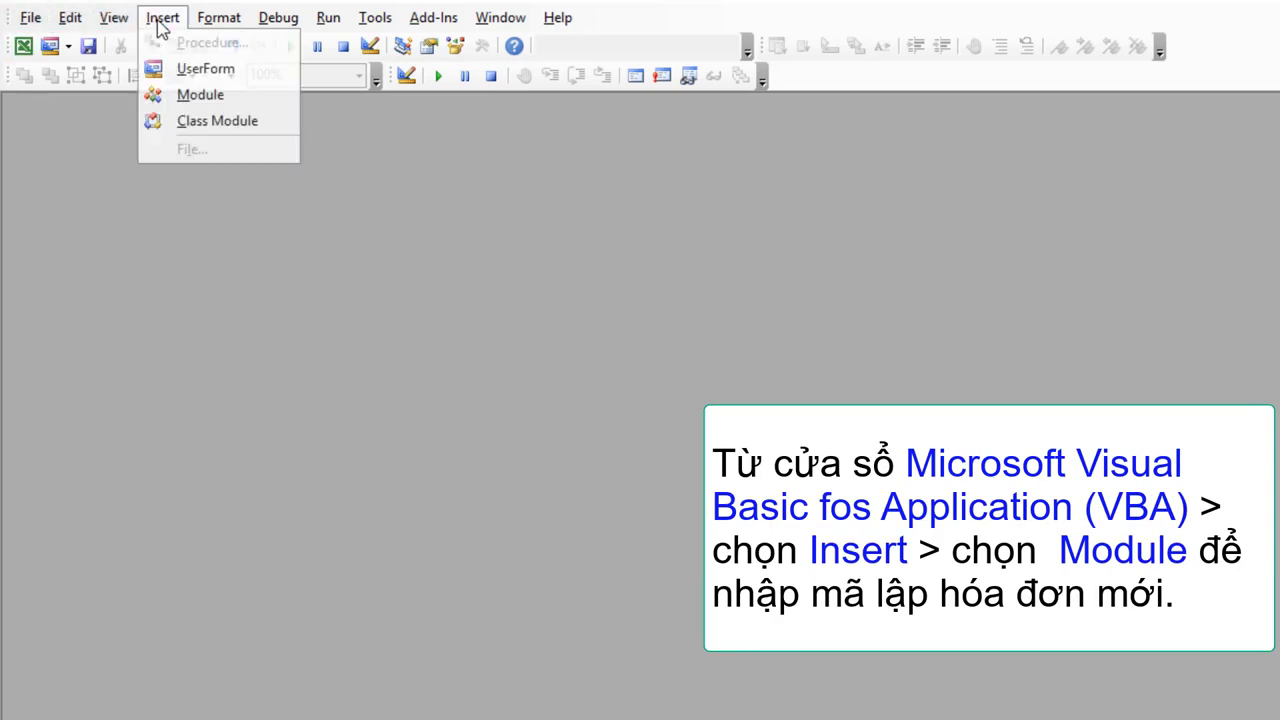
click(210, 96)
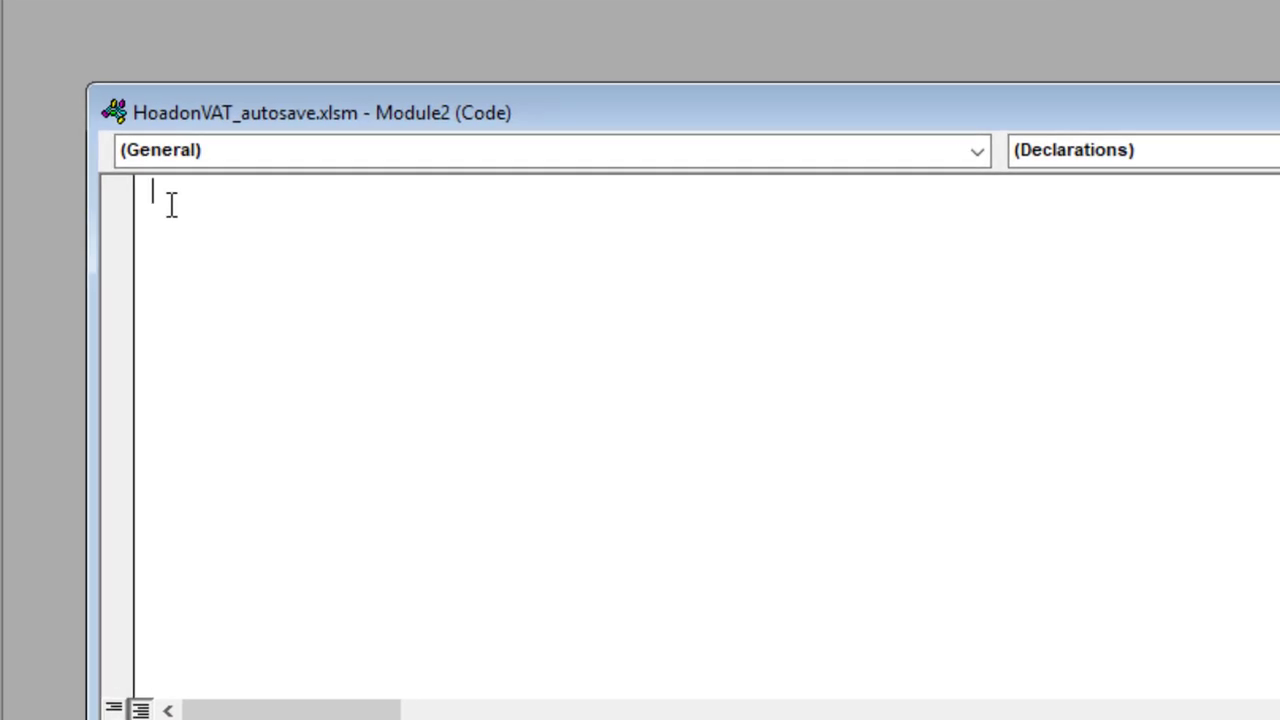
Step: Start the Sub LuuHoadon() procedure with a 'Hoadonmoi' comment line
text(Su)
text(b )
text(Luu)
text(Hoa)
text(do)
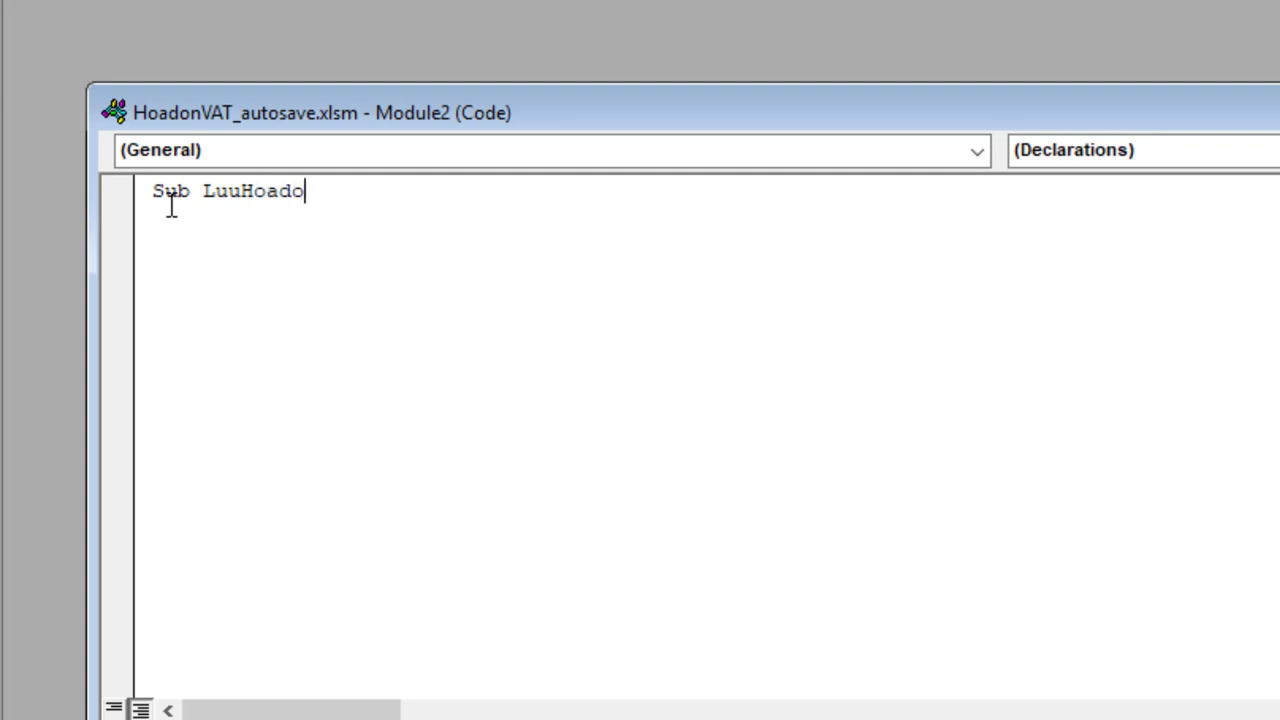
text(n)
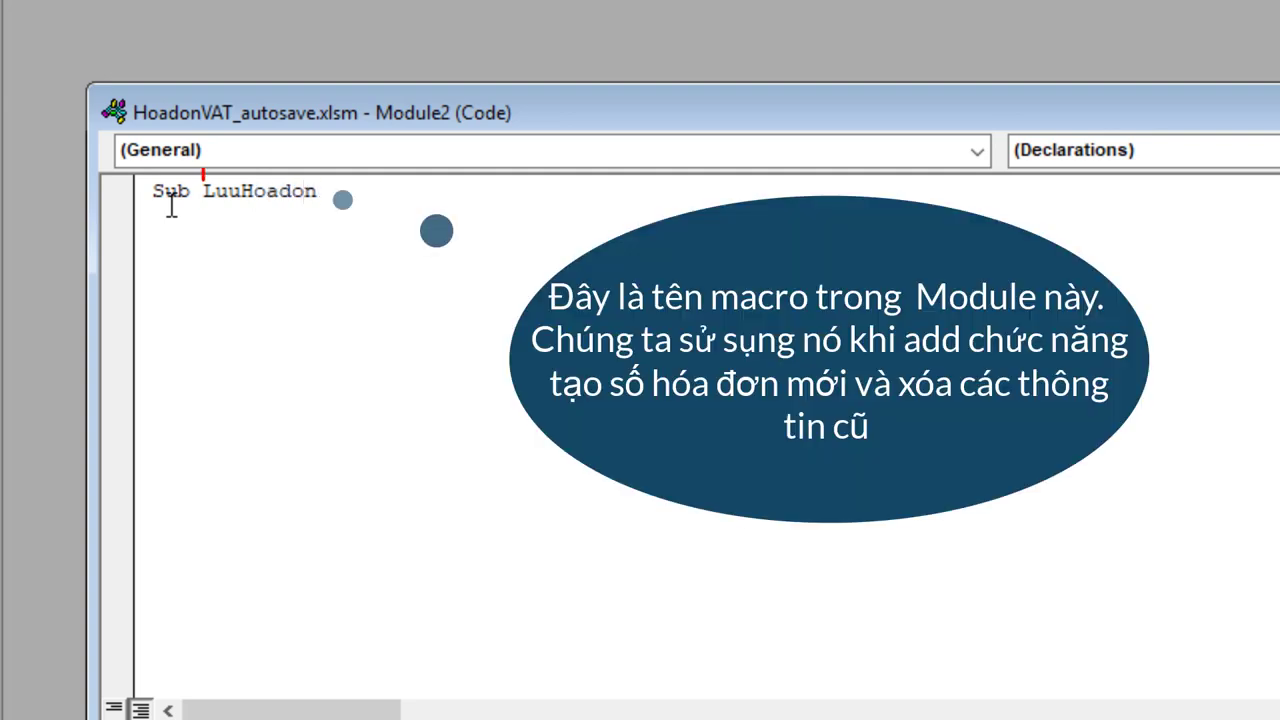
text(())
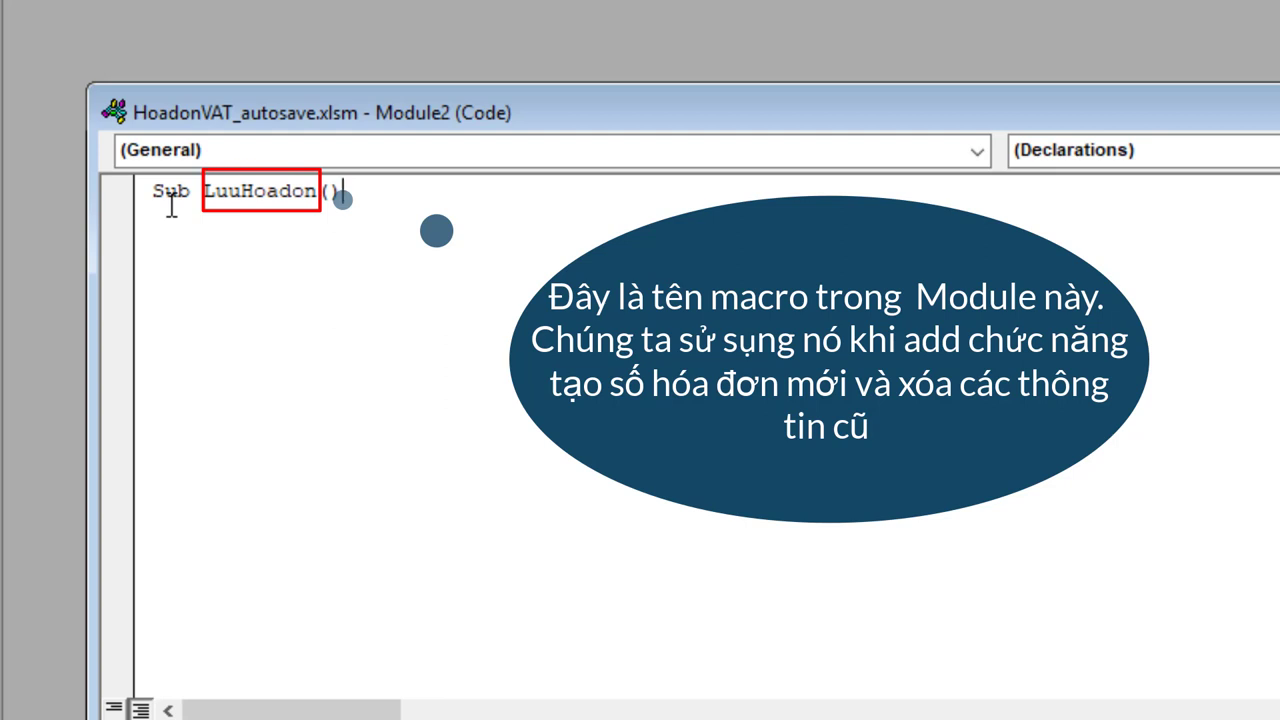
key(Return)
text(')
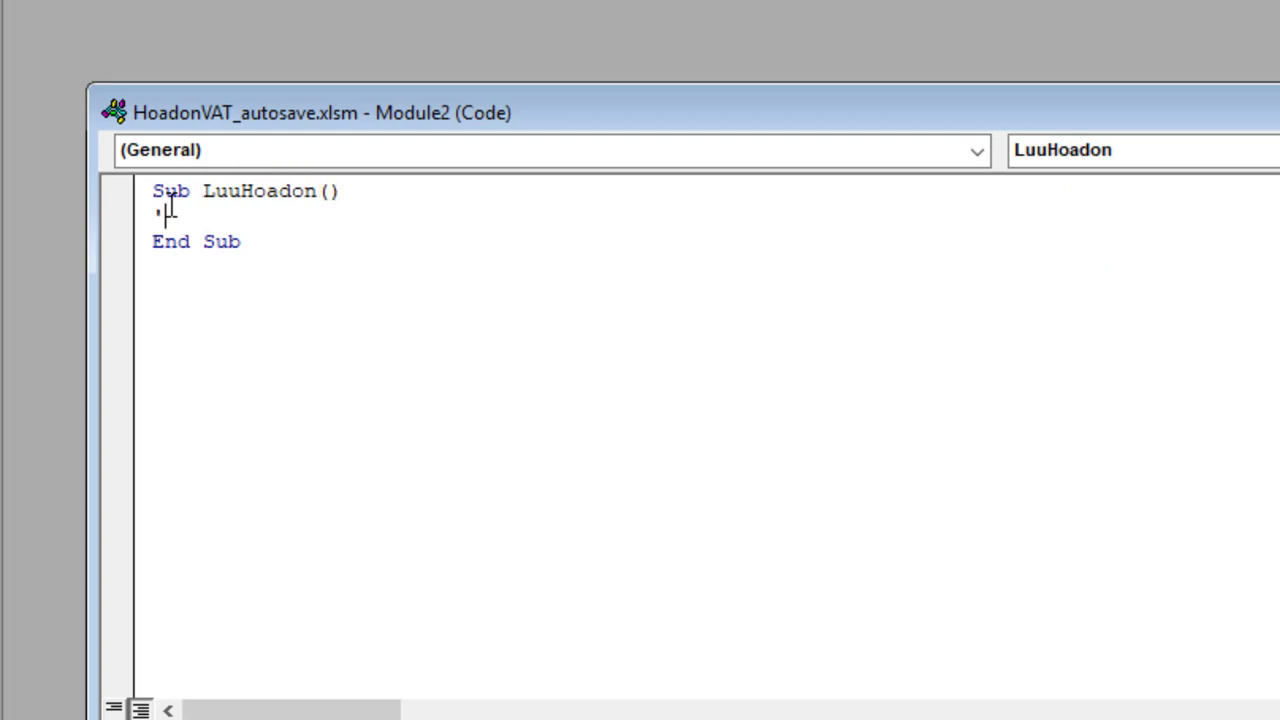
text(Ho)
text(adonmoi)
key(Return)
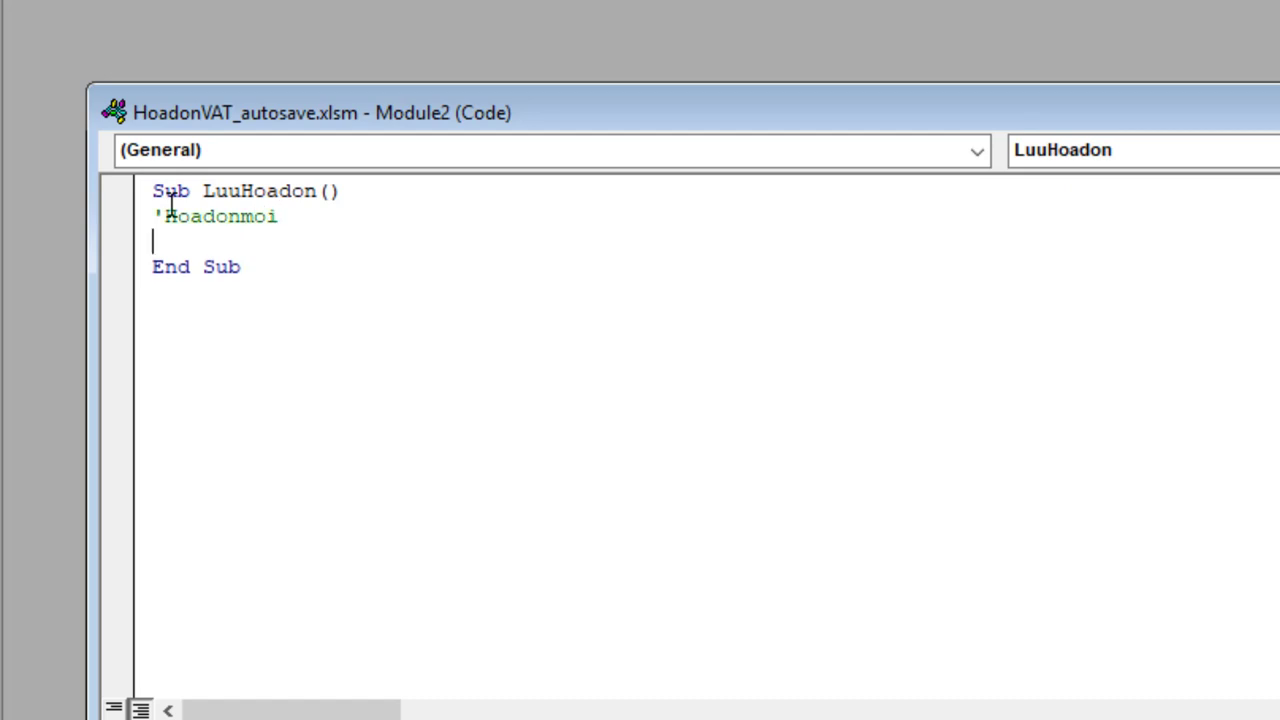
Step: Write the line Range("G5").Value = Range("G5").Value + 1
text(Range)
text( ()
text("G5)
text(").)
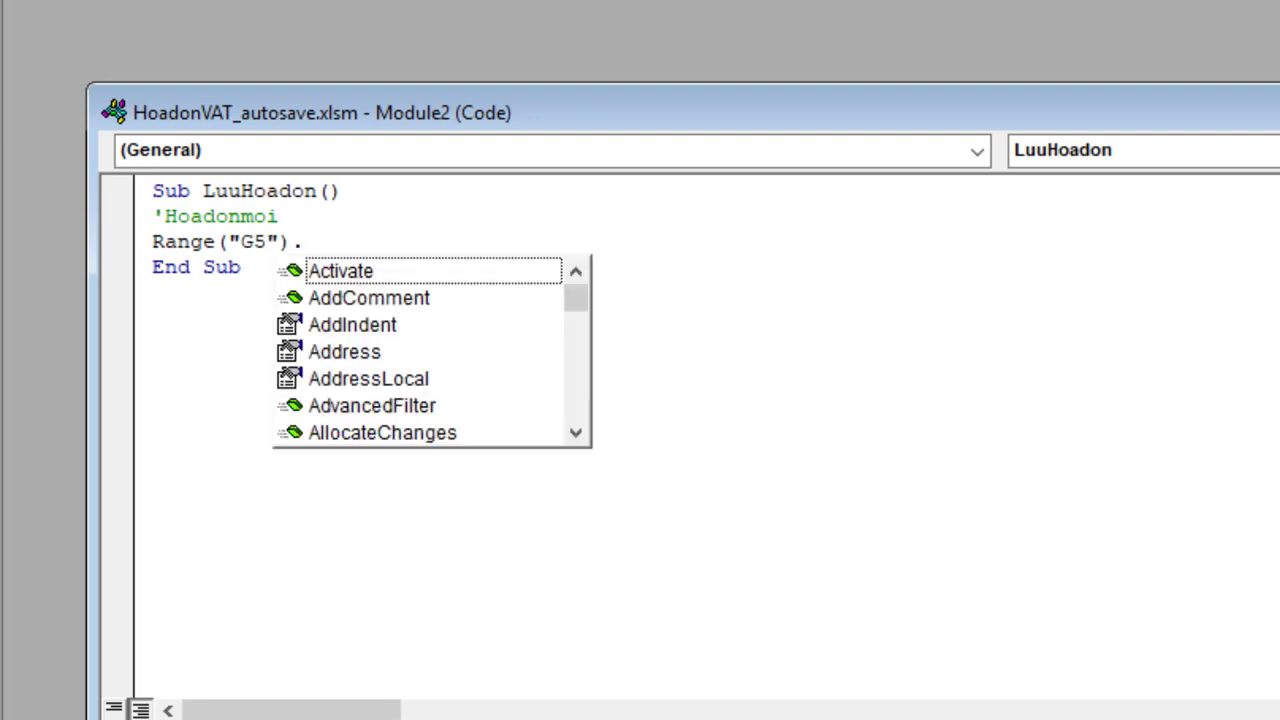
text(v)
double_click(347, 305)
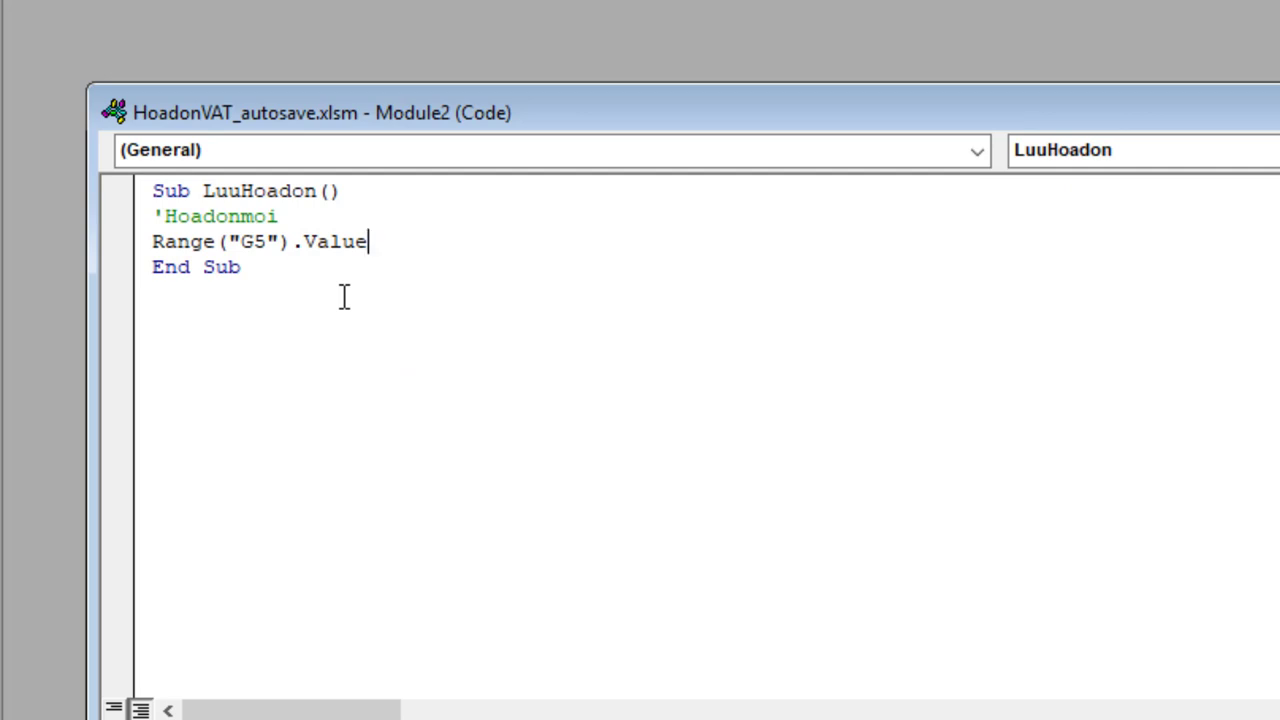
text(=)
text(Range)
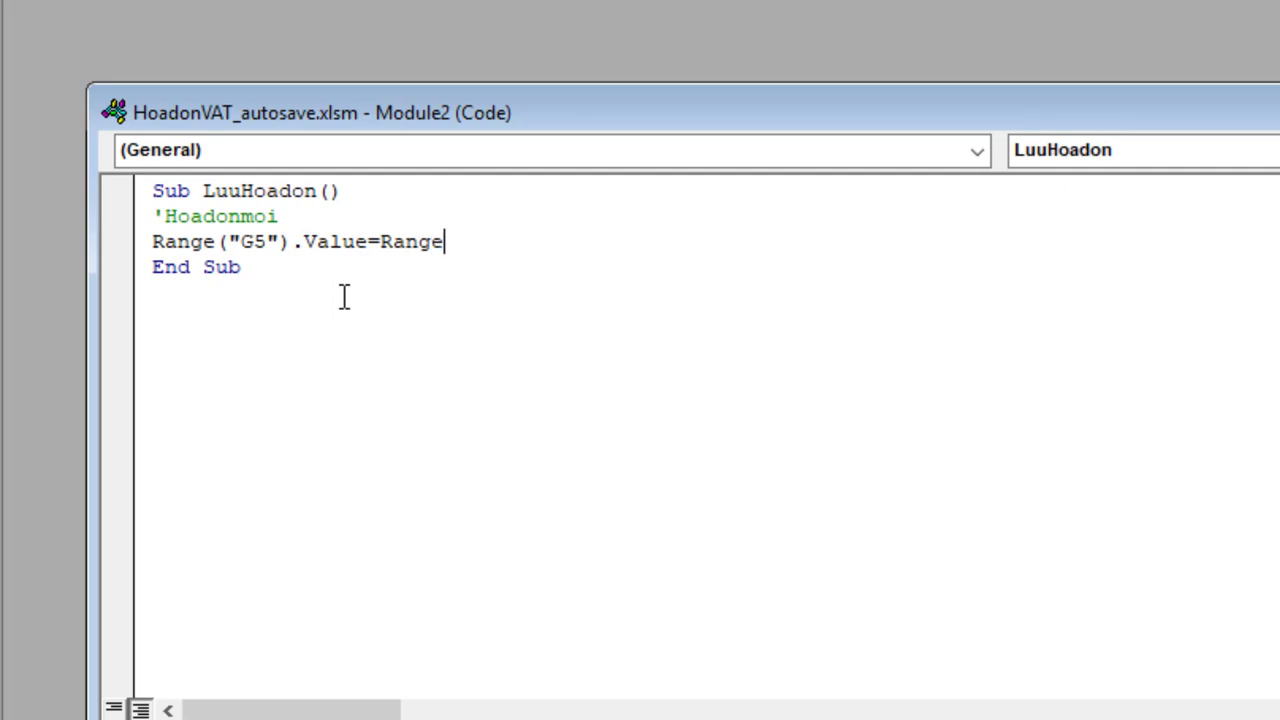
text(()
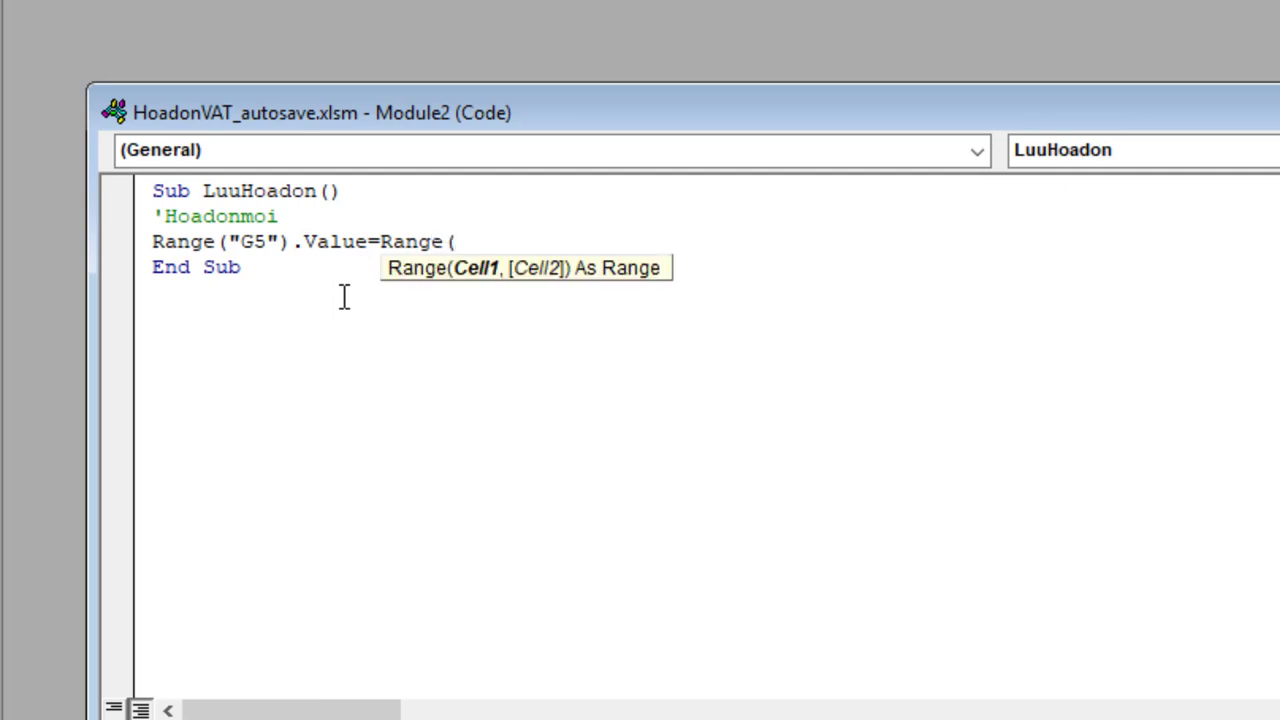
text(G5)
text().)
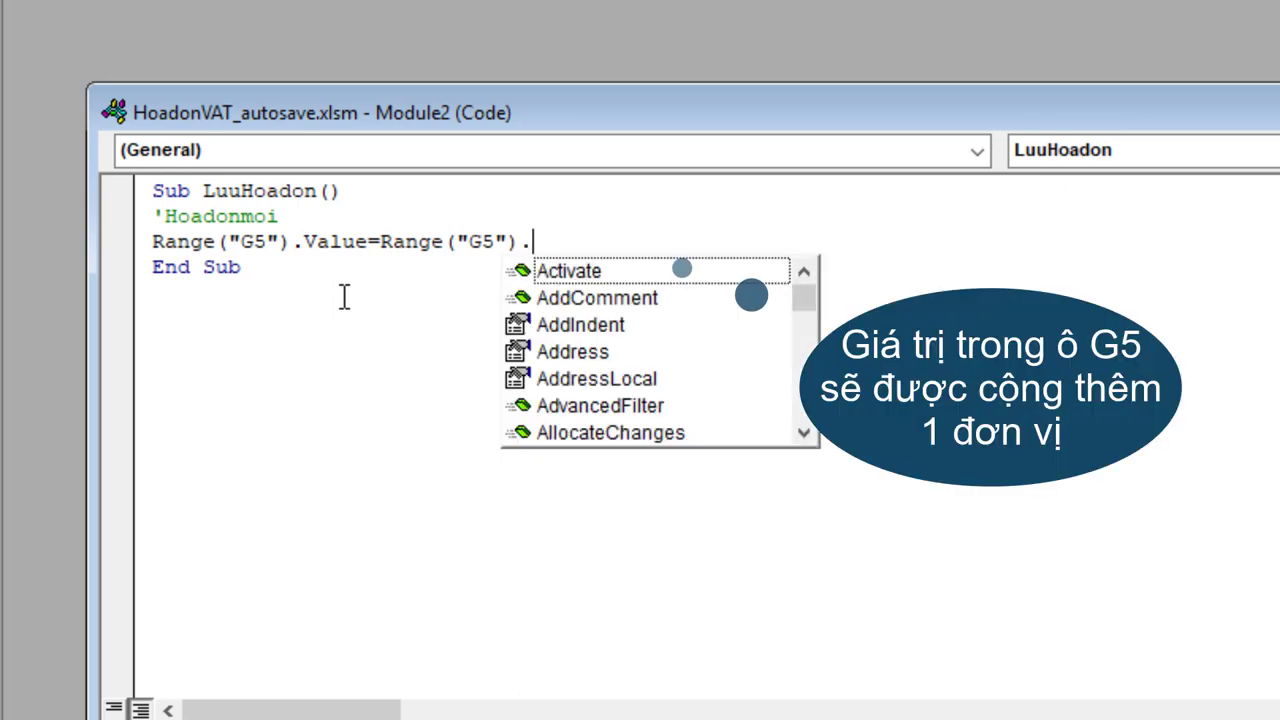
text(v)
double_click(580, 297)
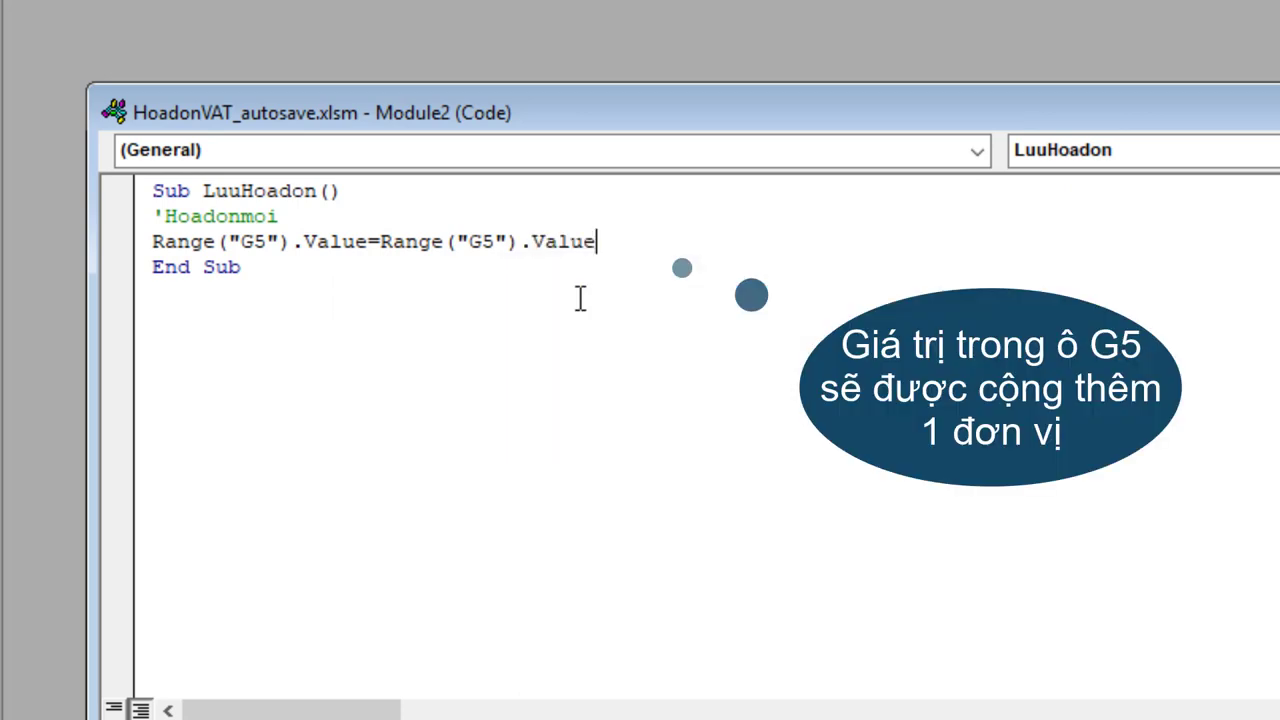
text(+1)
key(Return)
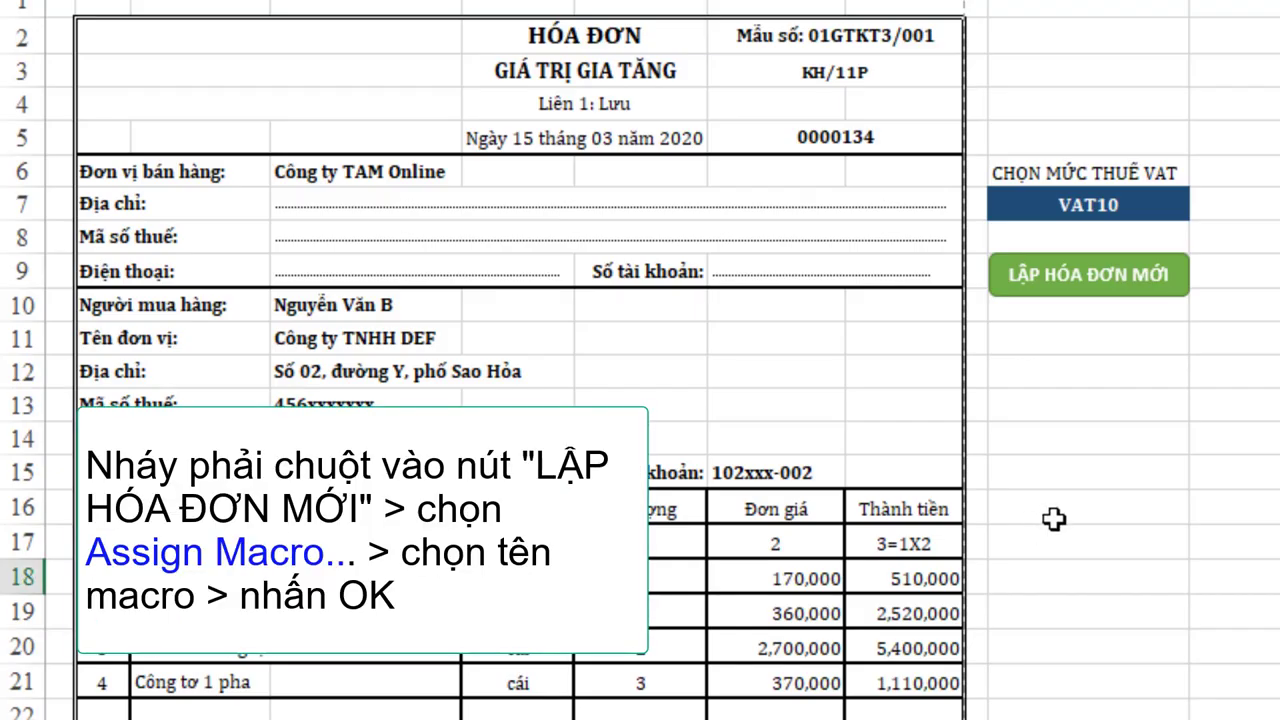
Step: Assign the LuuHoadon macro to the LẬP HÓA ĐƠN MỚI button, raising the number to 0000135
right_click(1077, 280)
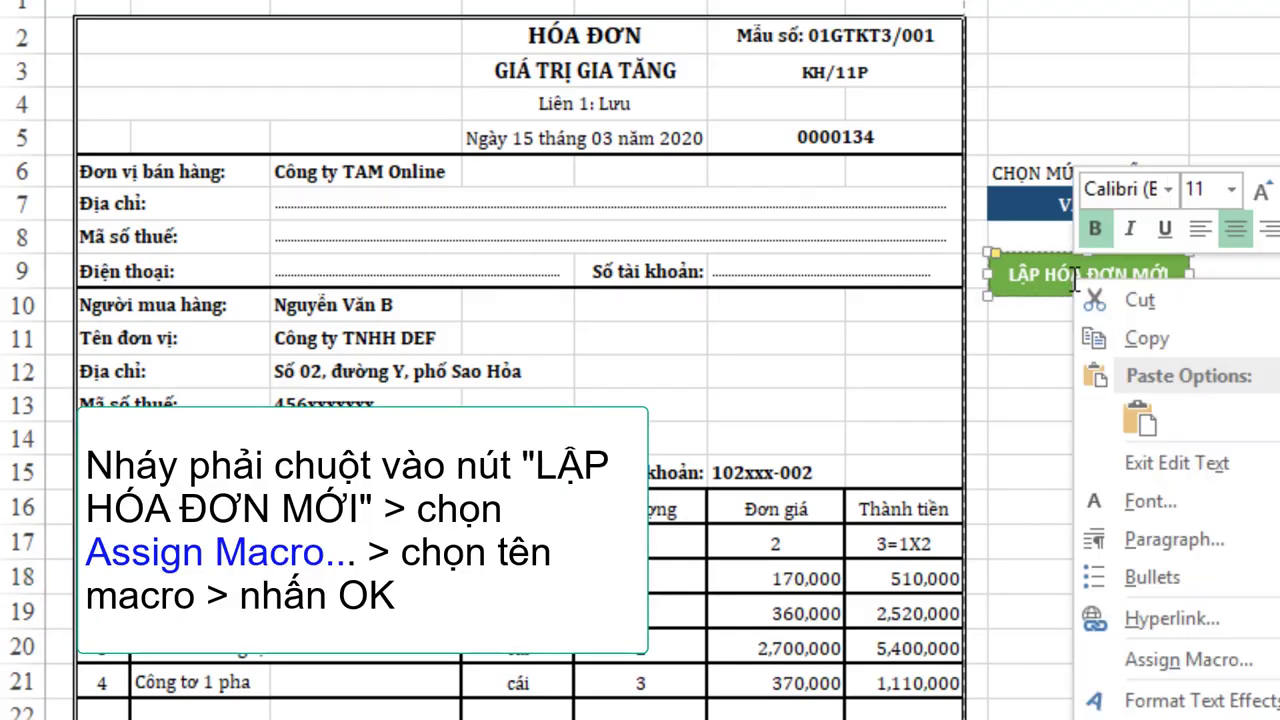
click(1182, 661)
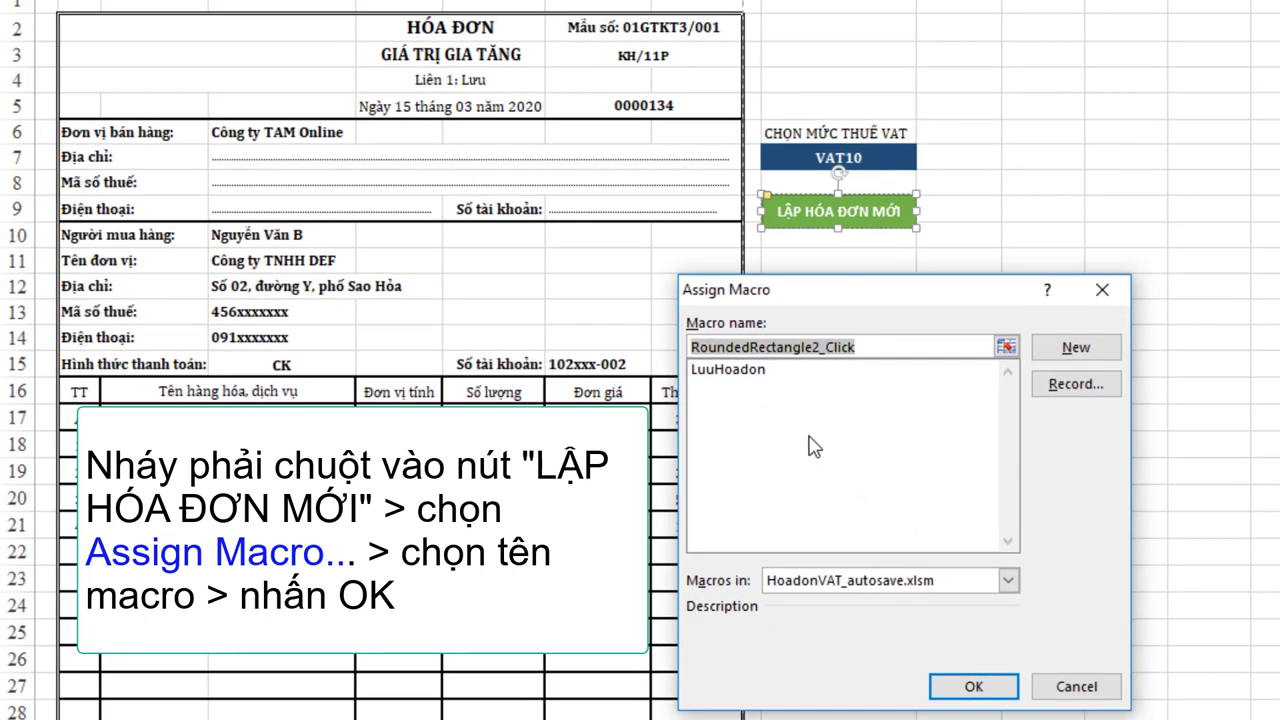
click(708, 371)
click(988, 684)
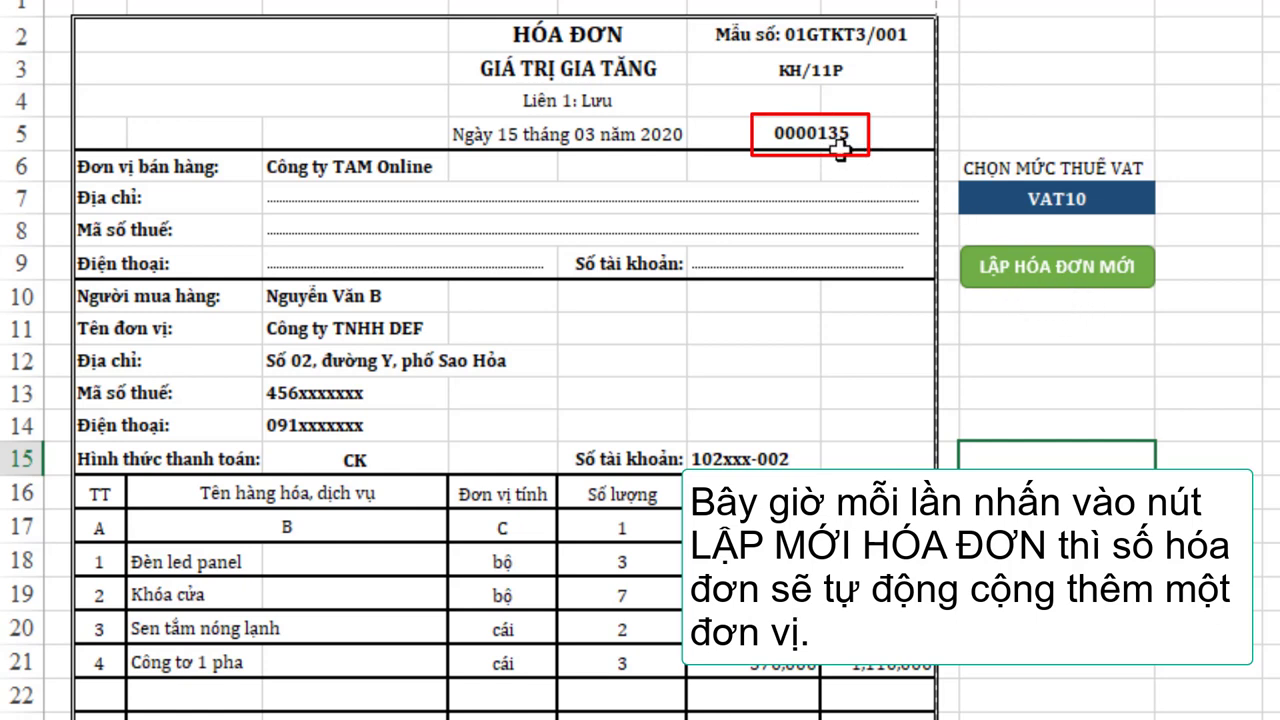
Step: Run the button twice to bump the invoice number to 0000137, then return to the VBA editor with Alt+F11
click(1047, 268)
click(1066, 274)
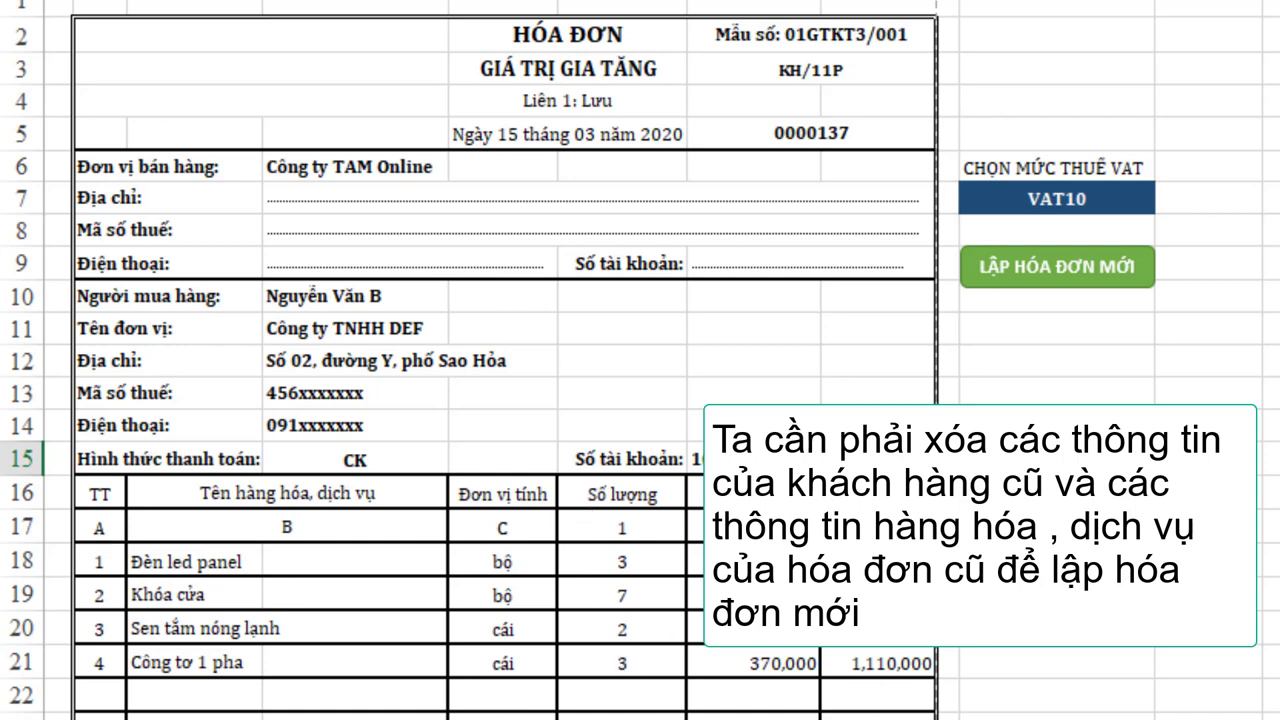
scroll(640, 400, down, 1)
scroll(640, 400, down, 1)
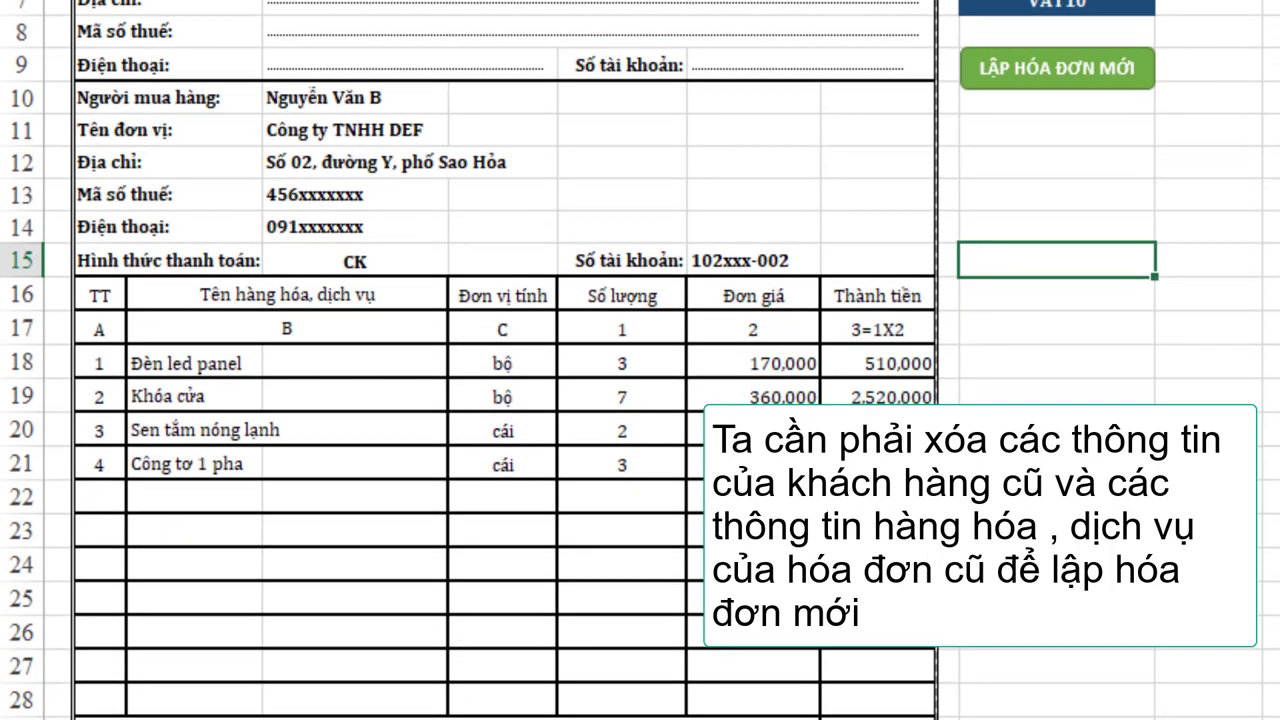
scroll(697, 612, up, 1)
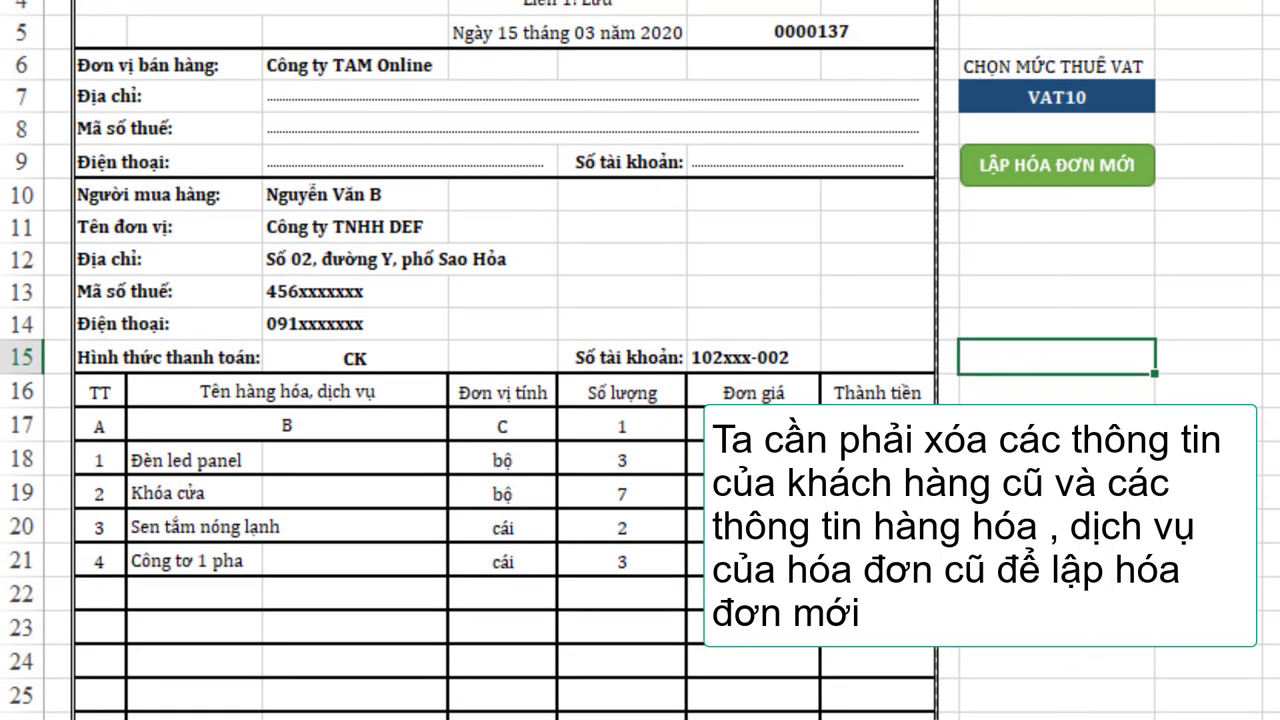
key(alt+F11)
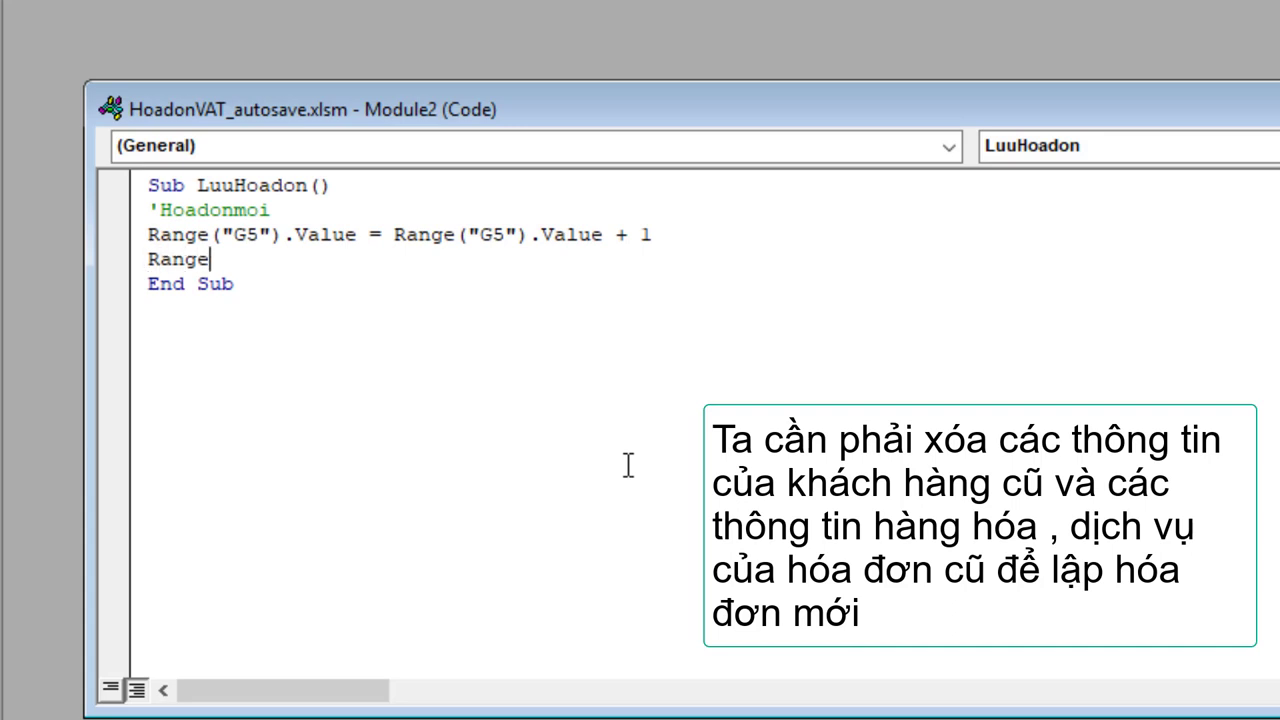
Step: Add Range("D13").ClearContents to LuuHoadon, then switch back to the invoice worksheet
text(("D13)
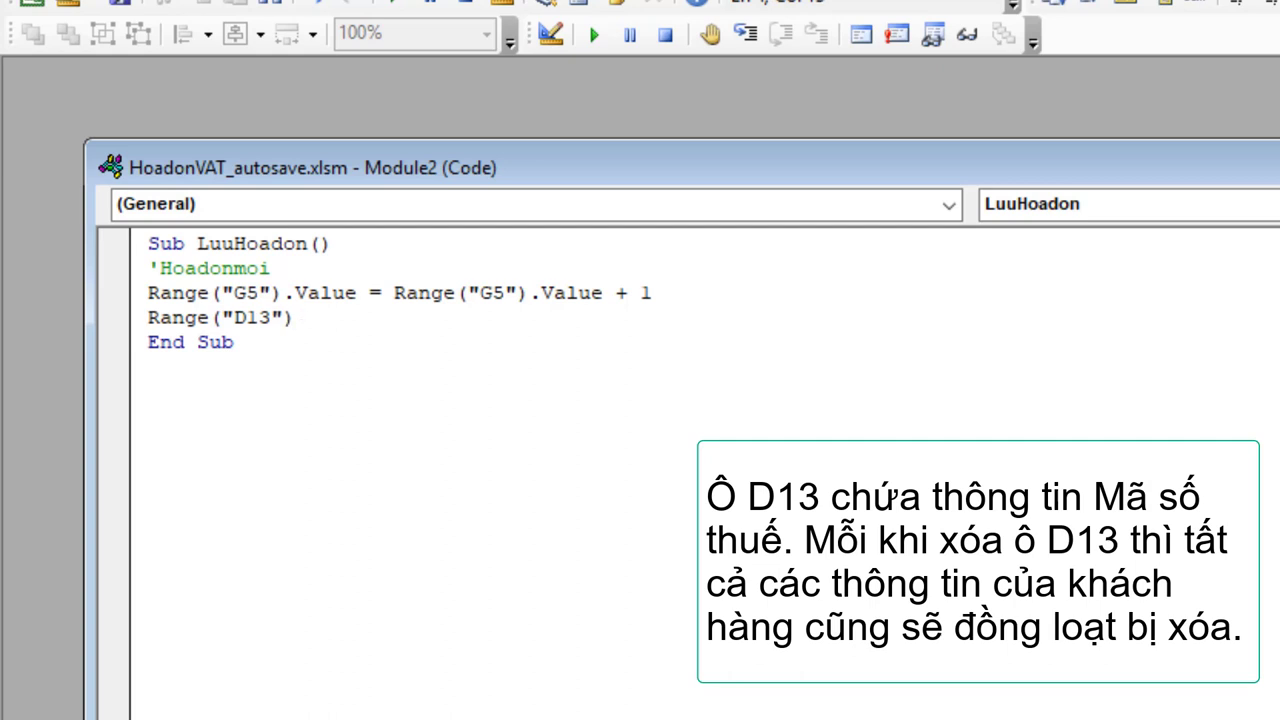
text(.)
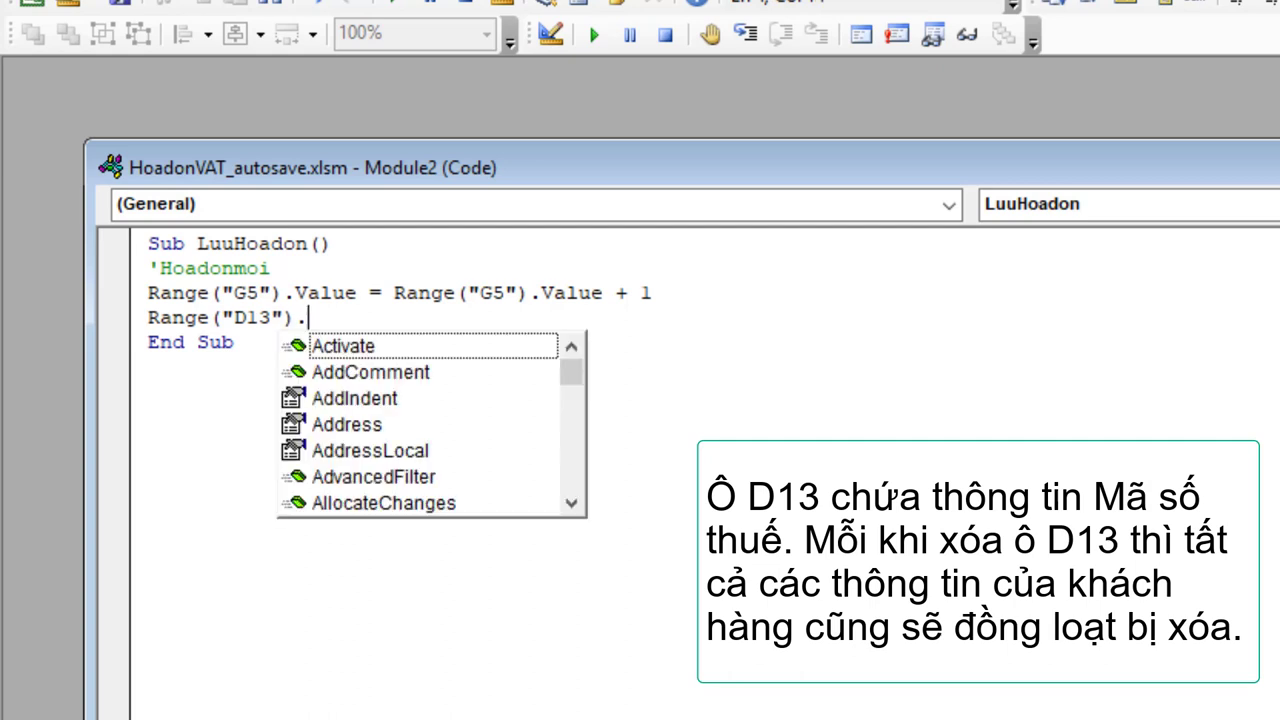
text(c)
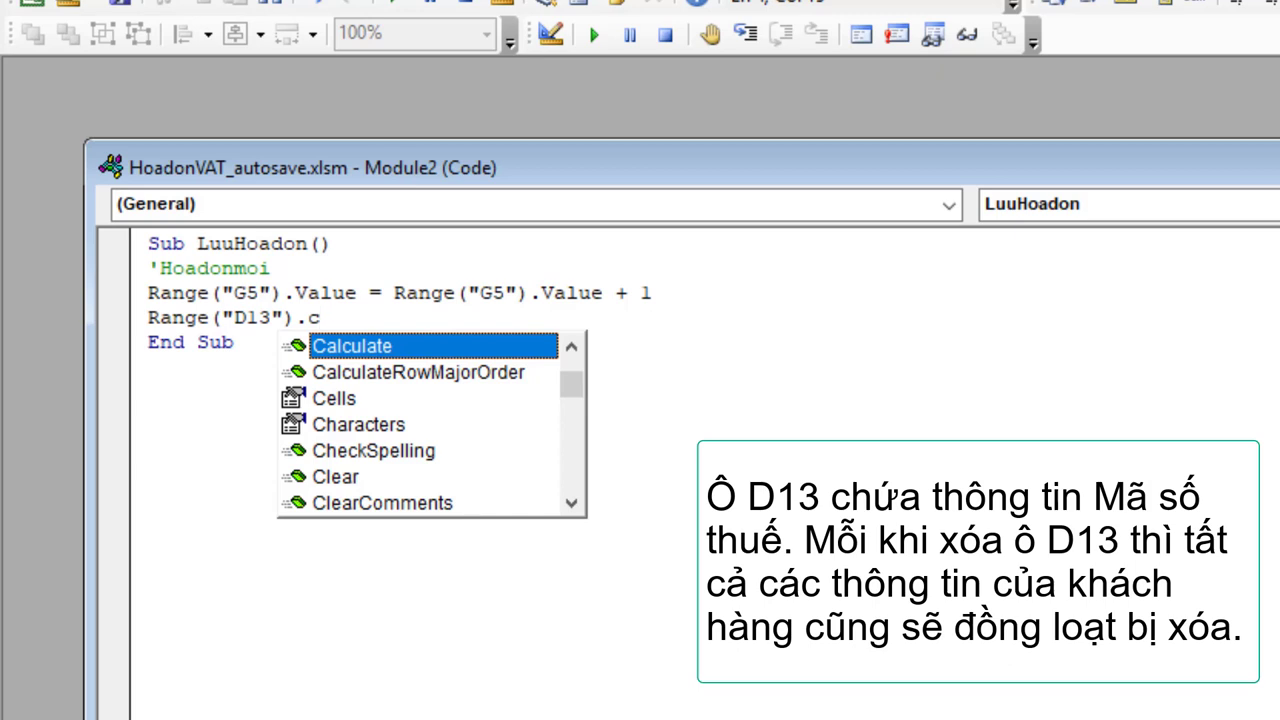
text(l)
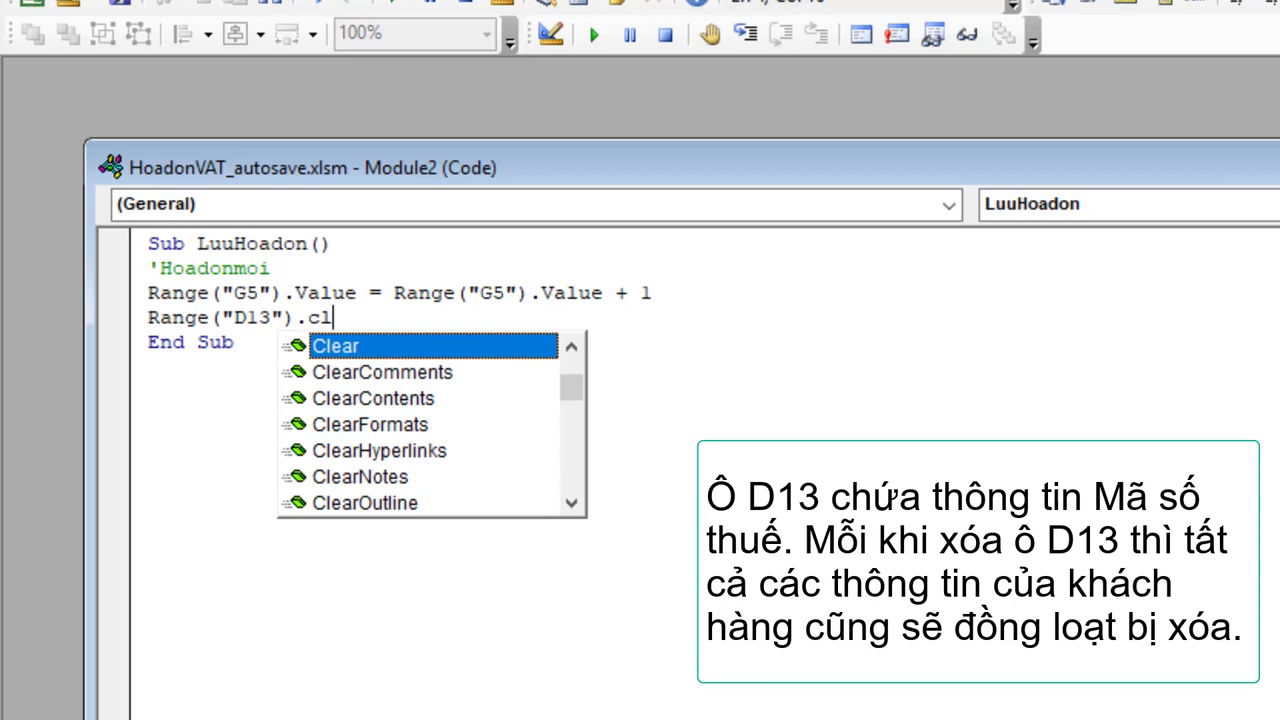
click(385, 408)
key(Tab)
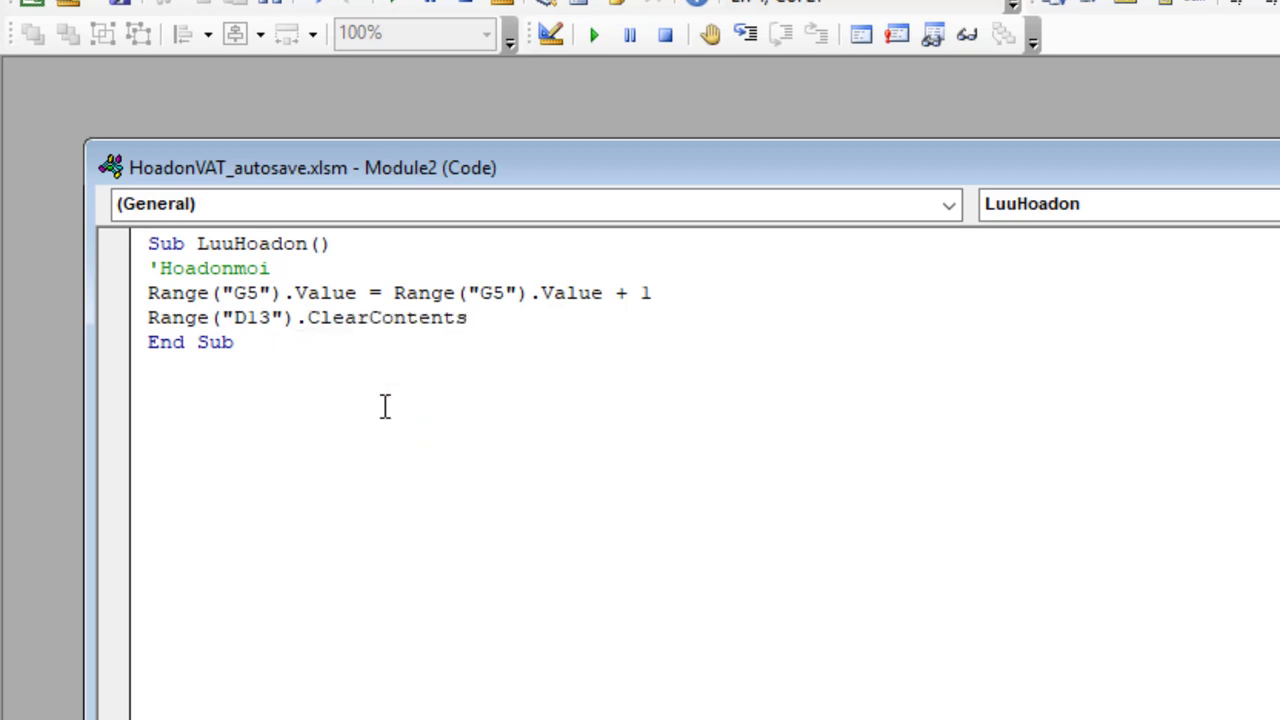
key(Return)
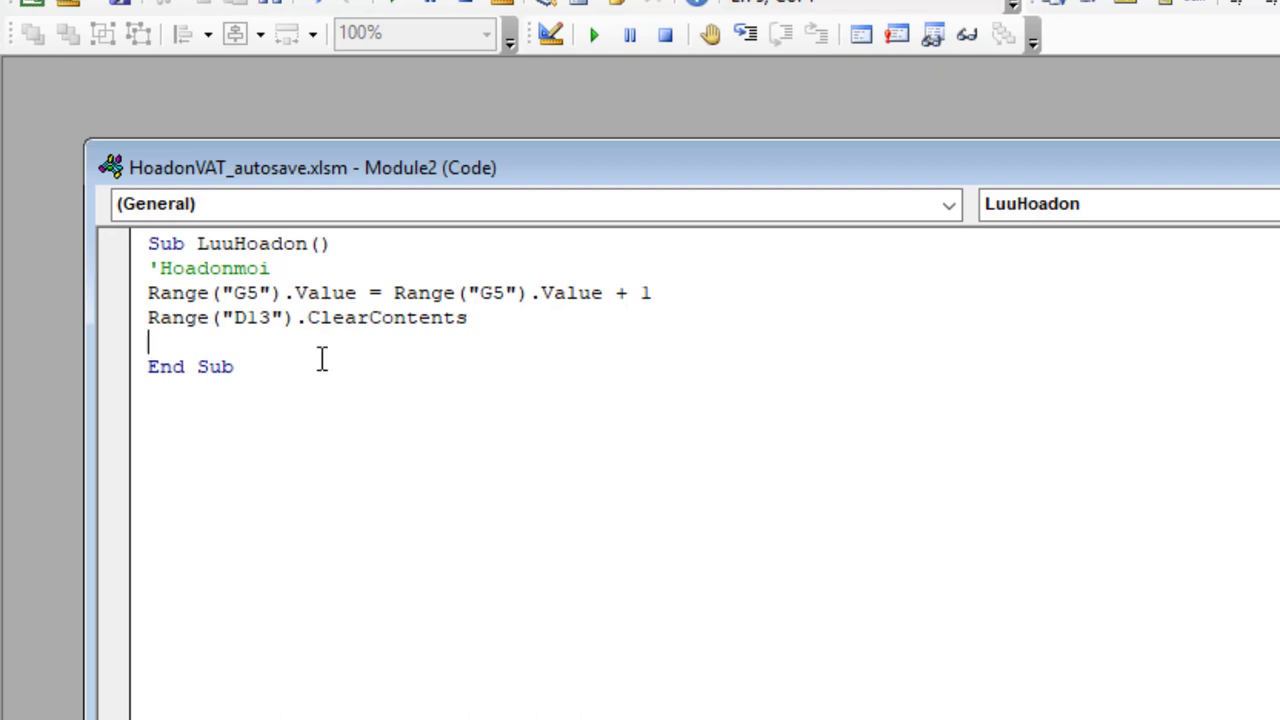
key(alt+F11)
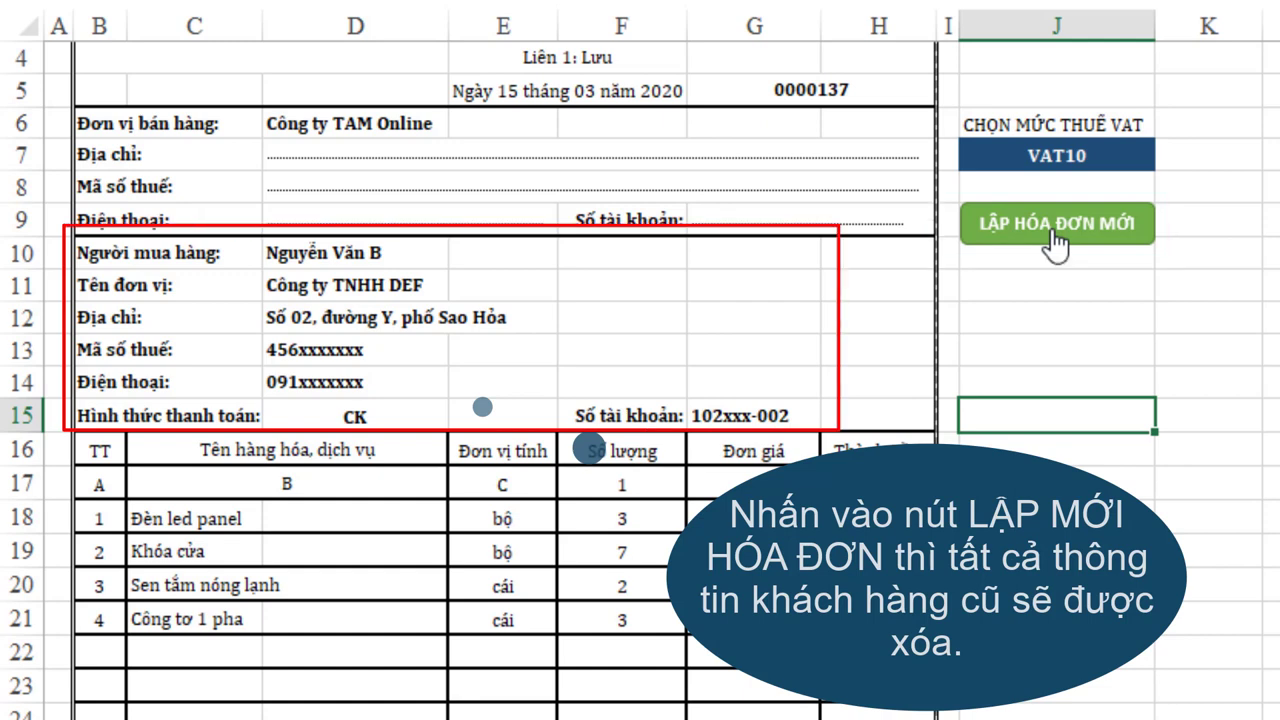
Step: Start a new invoice, then refill the buyer by choosing the third tax code in D13
click(1055, 228)
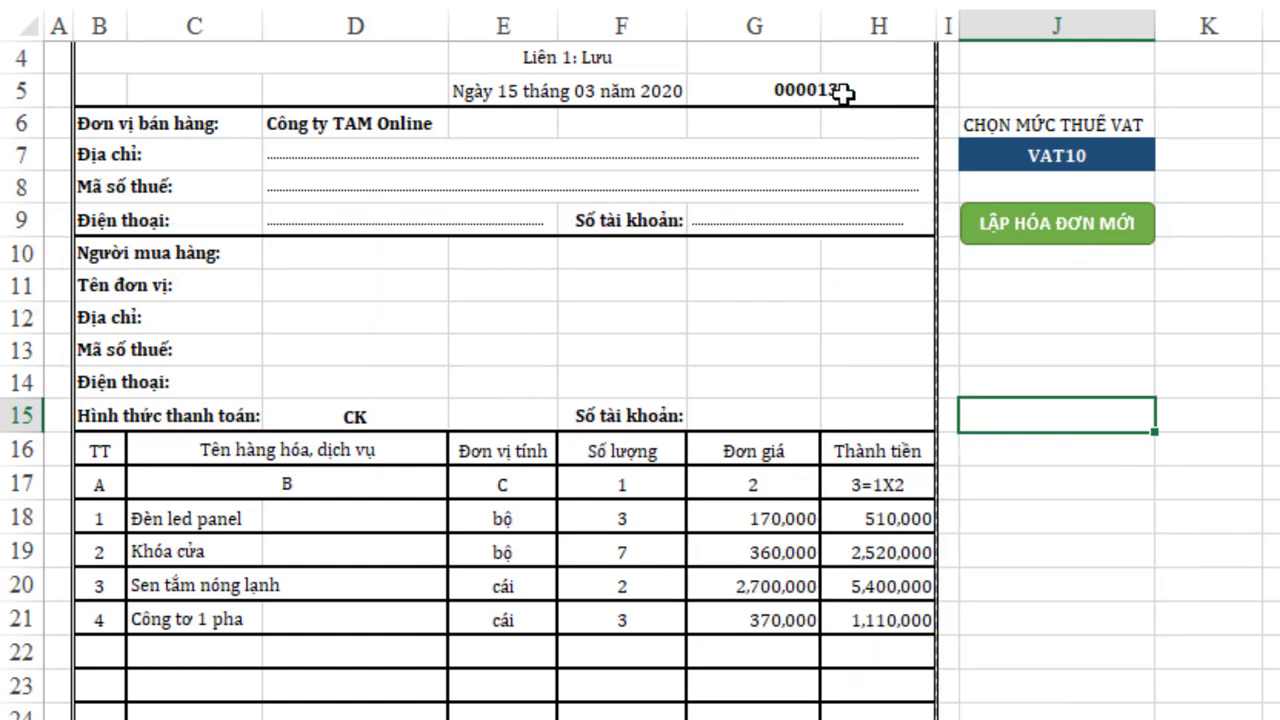
click(318, 350)
click(463, 350)
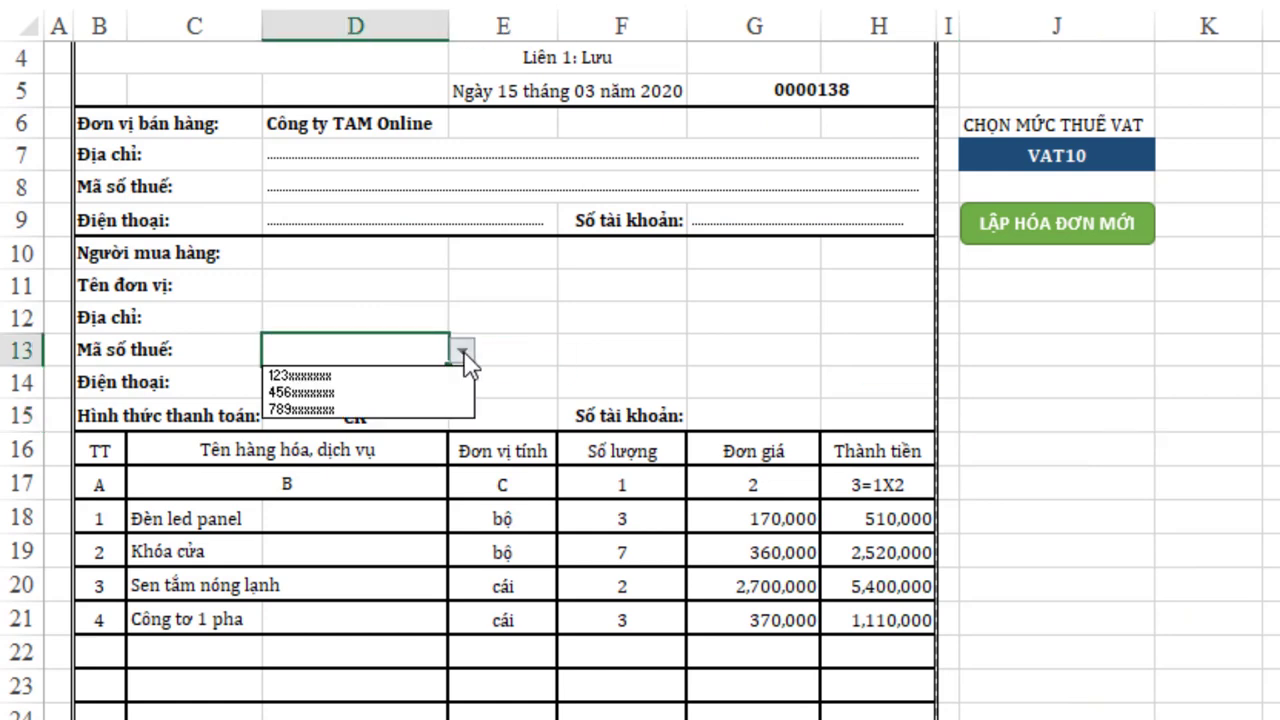
click(338, 406)
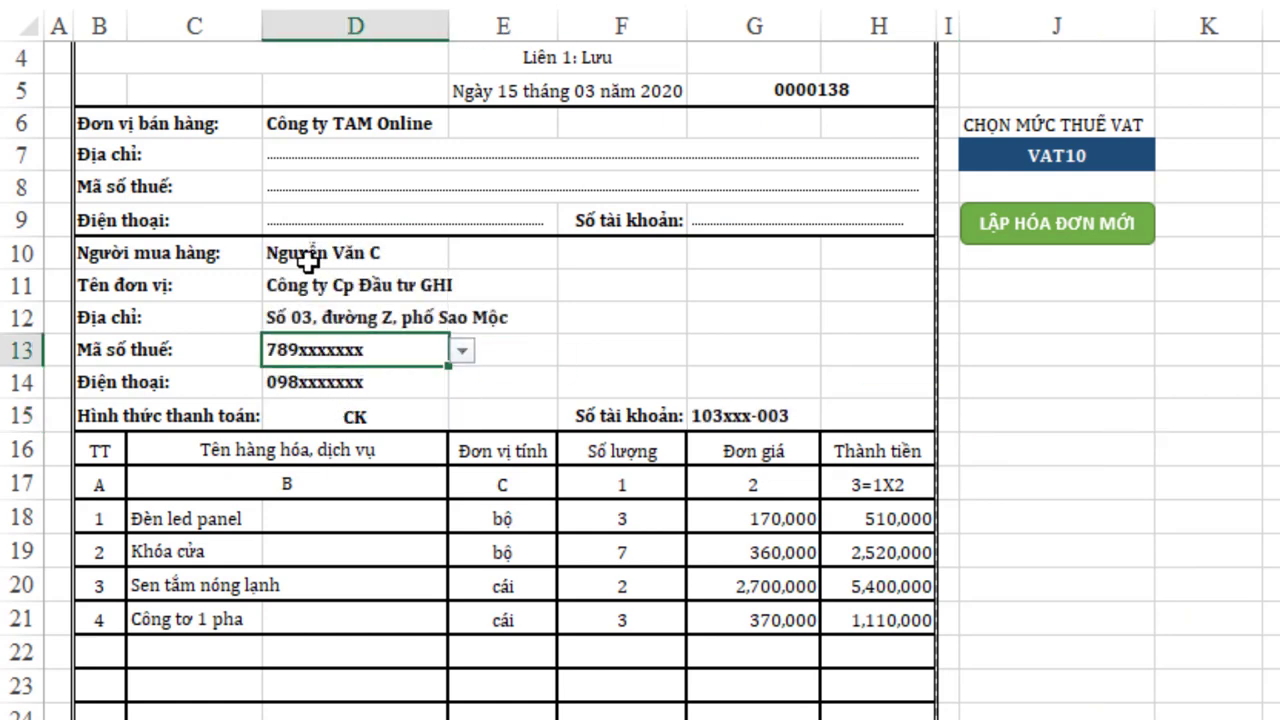
click(600, 372)
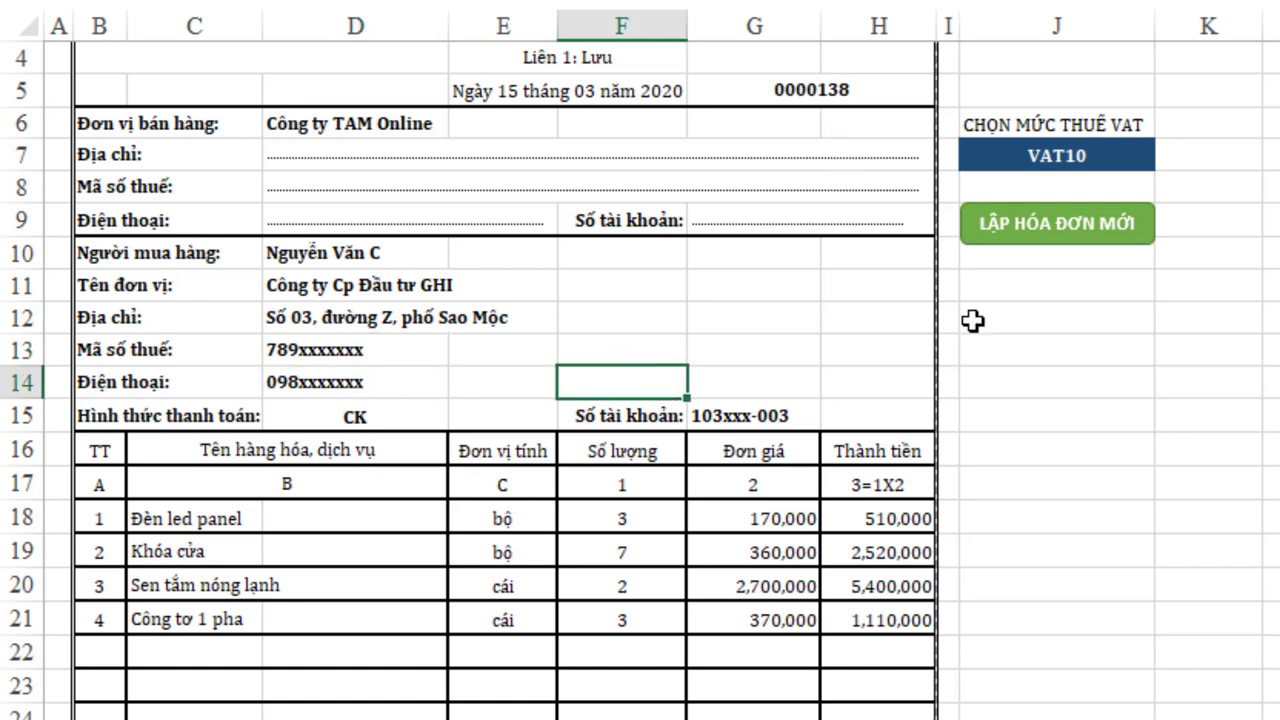
Step: Start another new invoice (0000139) and choose the first tax code, 123xxxxxxx, in D13
click(1060, 238)
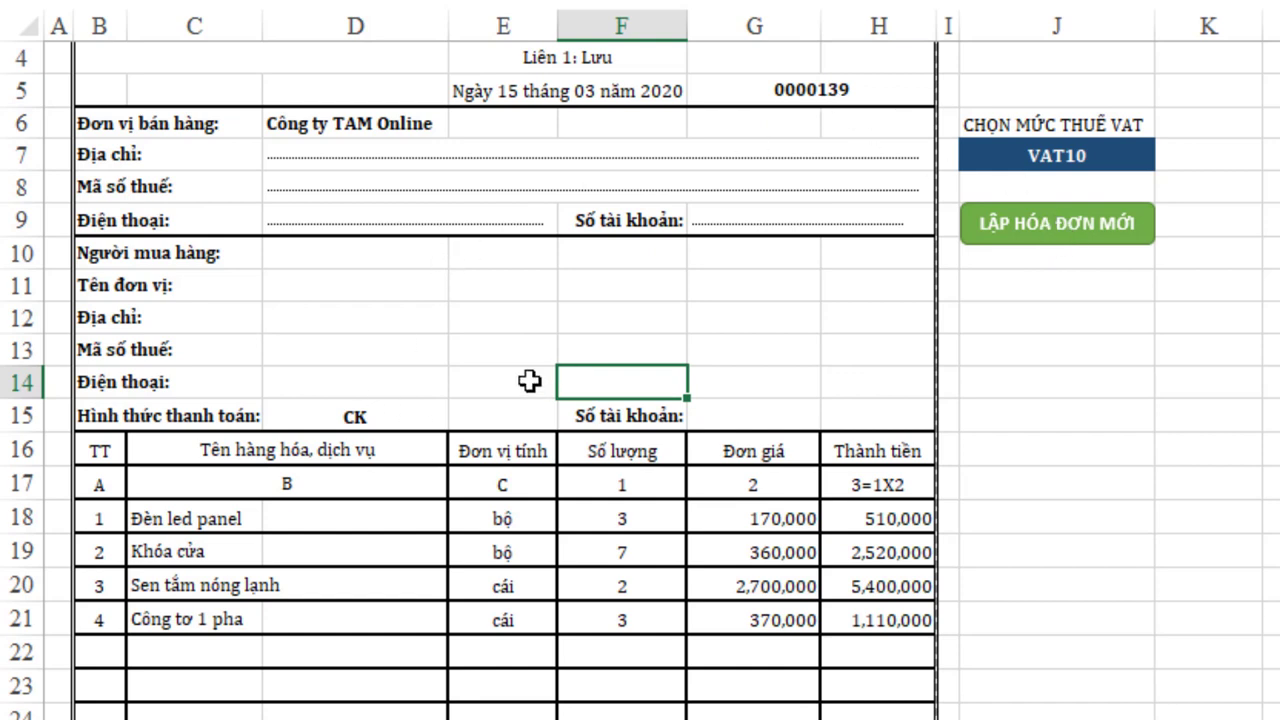
click(281, 350)
click(462, 352)
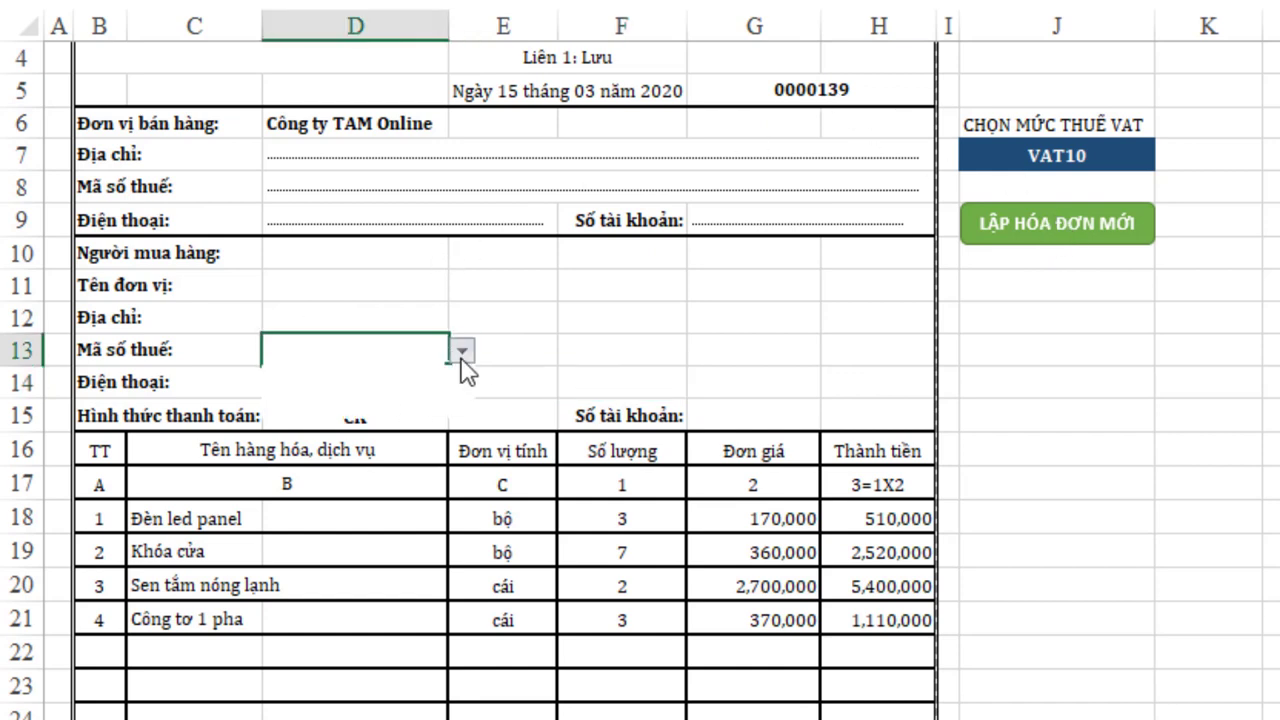
click(378, 374)
click(600, 354)
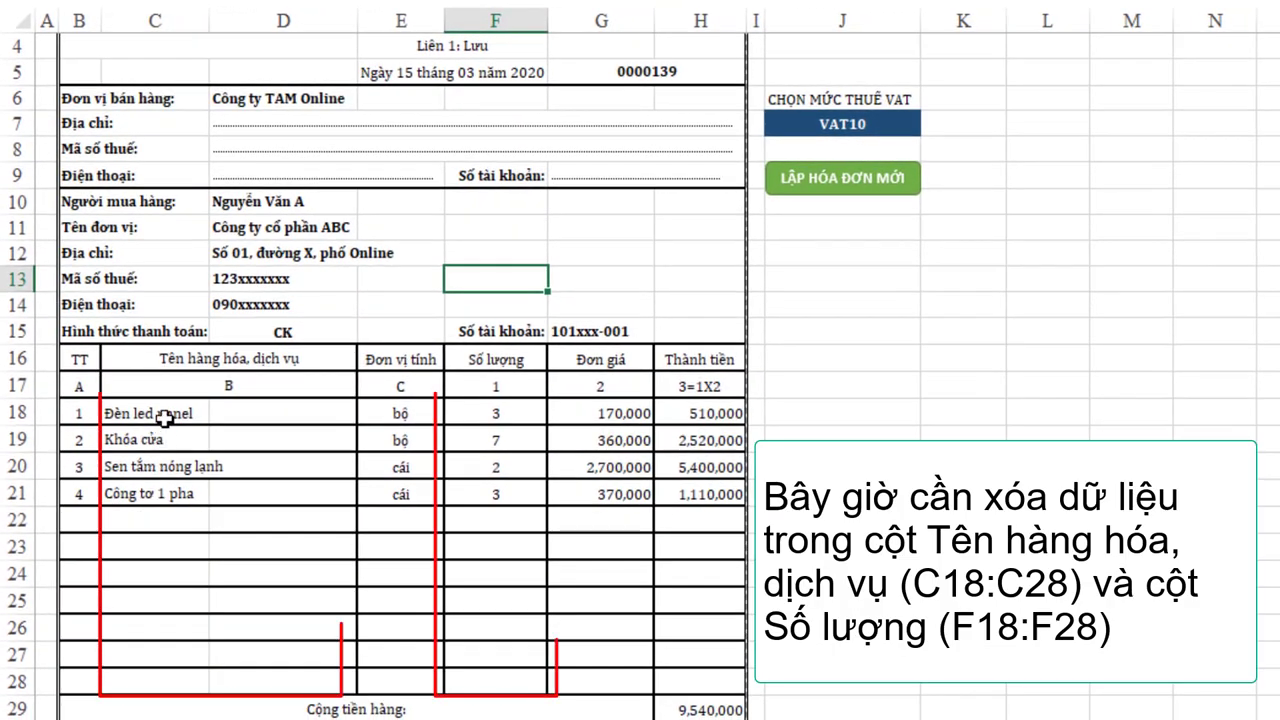
click(165, 413)
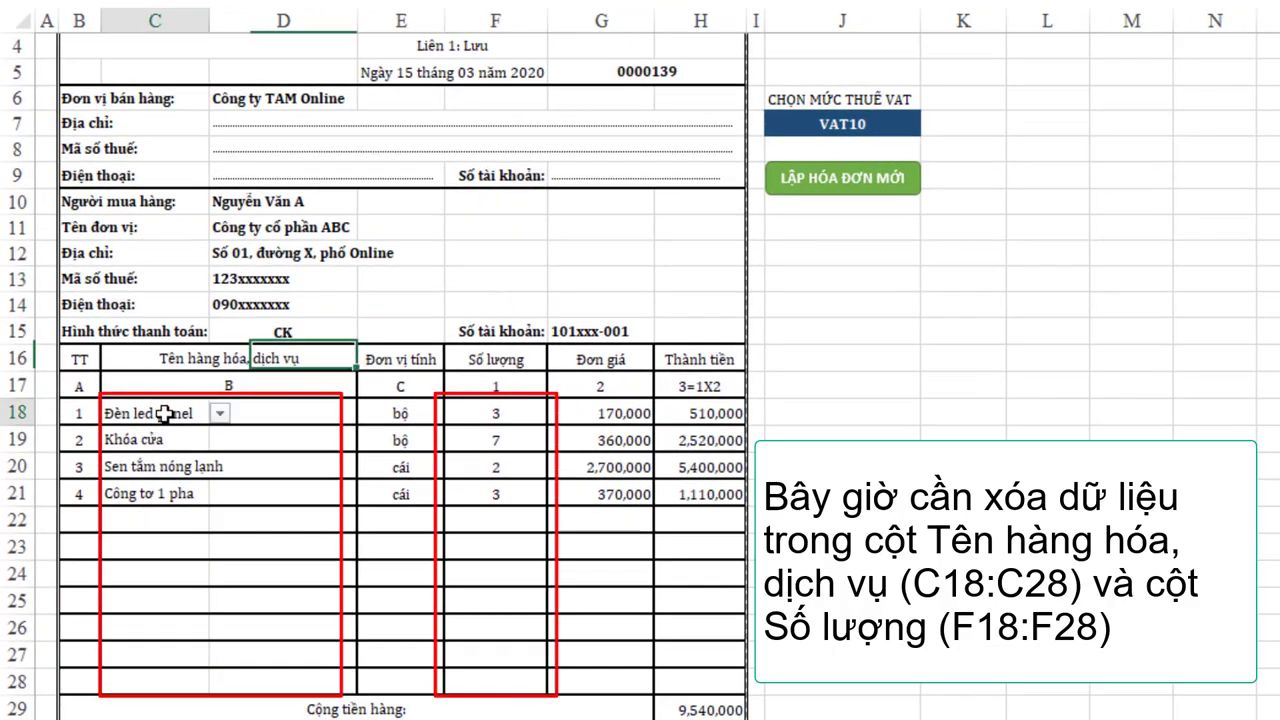
drag(165, 413, 149, 677)
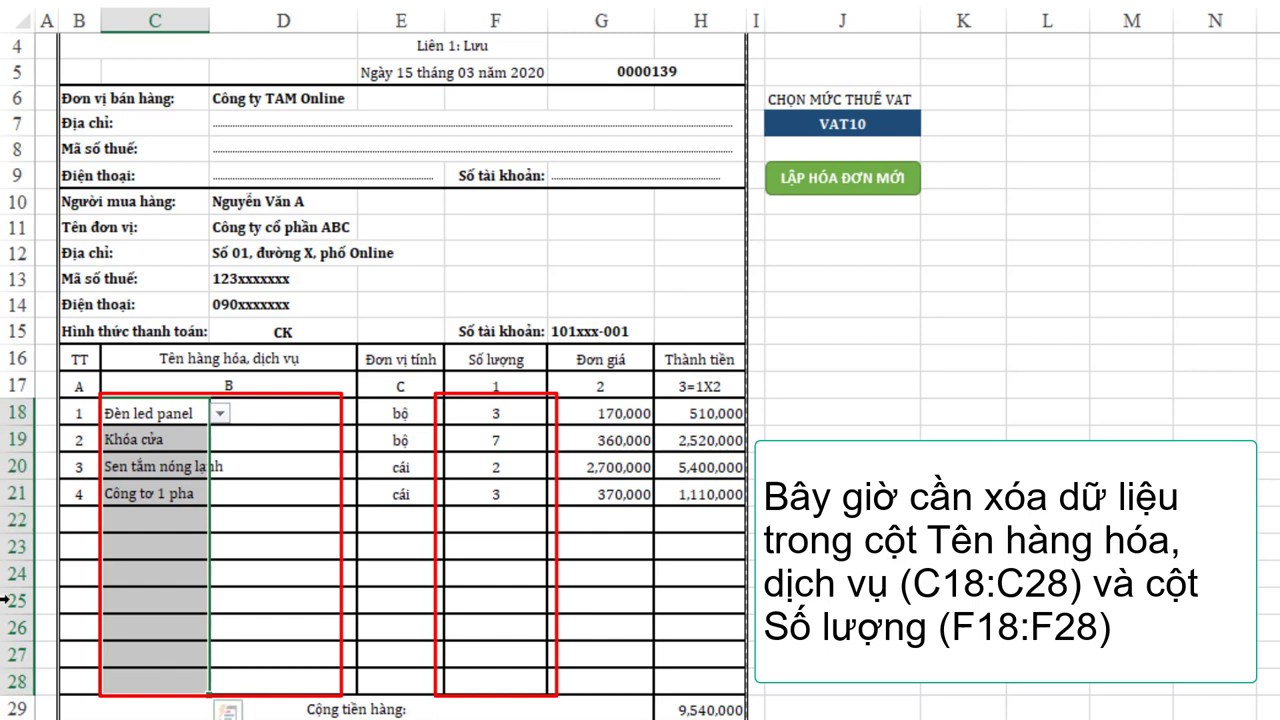
click(214, 577)
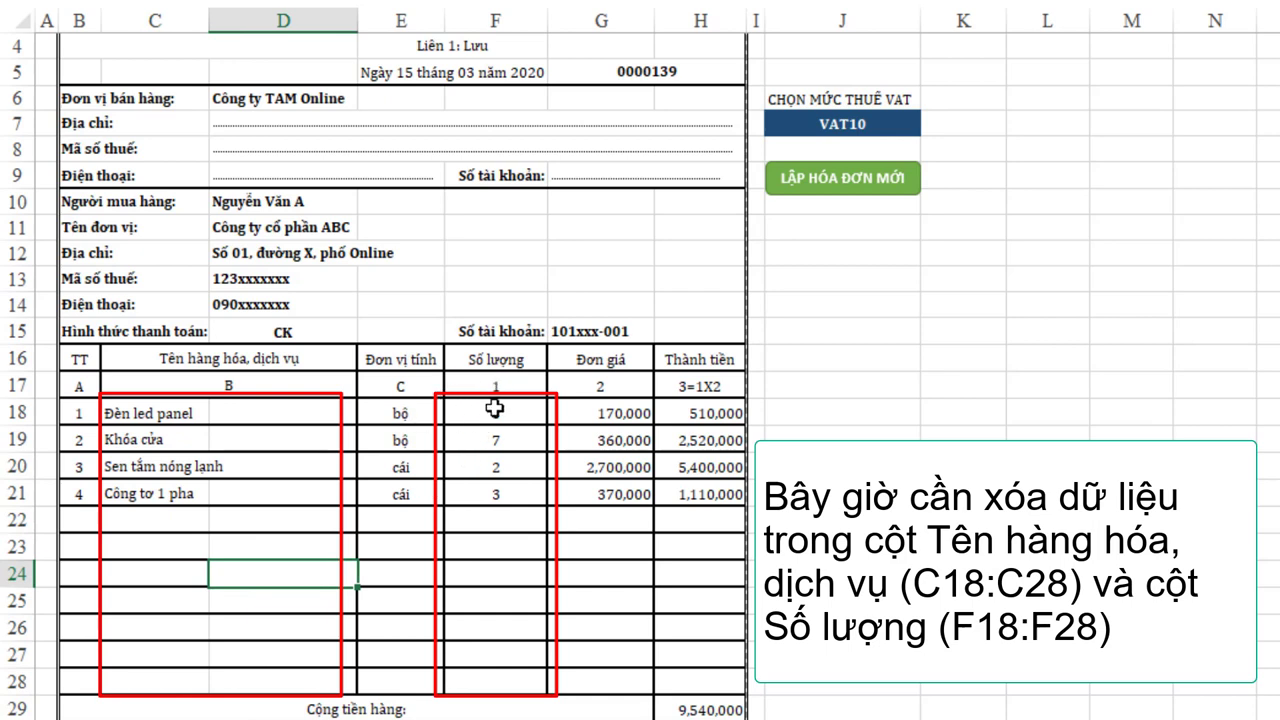
click(505, 410)
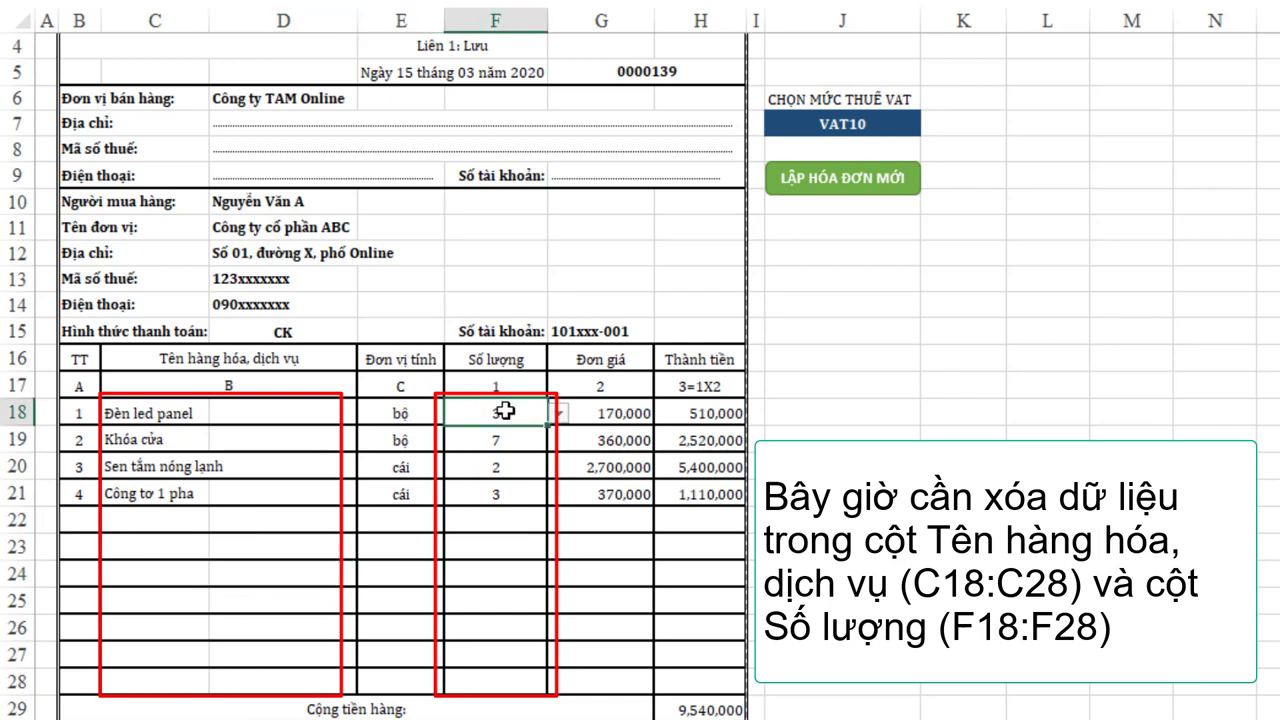
drag(505, 410, 514, 682)
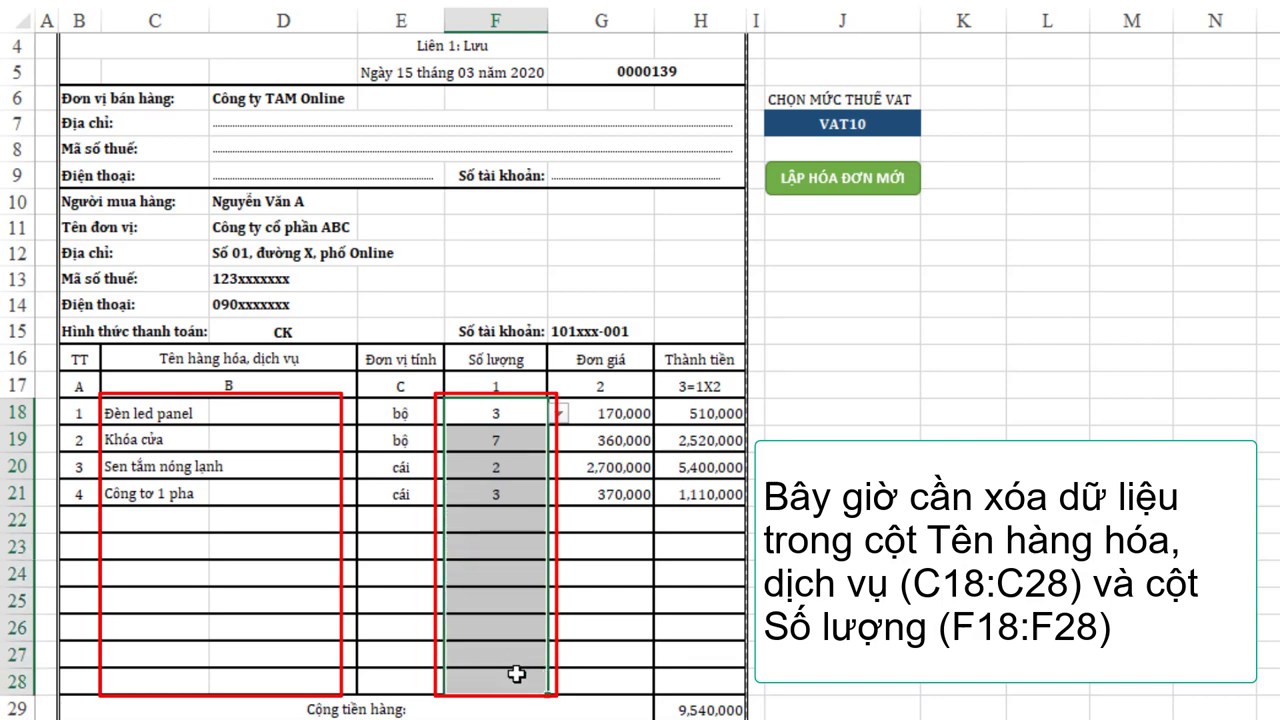
click(620, 620)
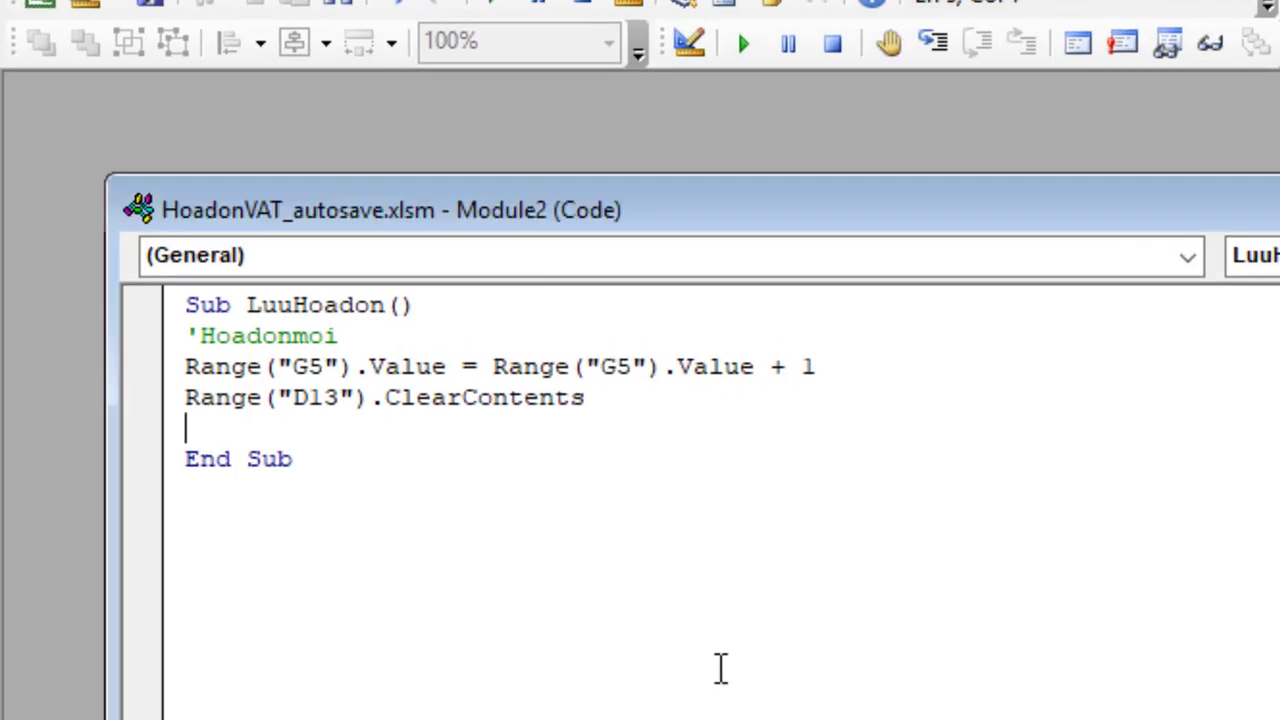
Step: Add Range("C18:C28").ClearContents to LuuHoadon, then return to Excel
text(Range)
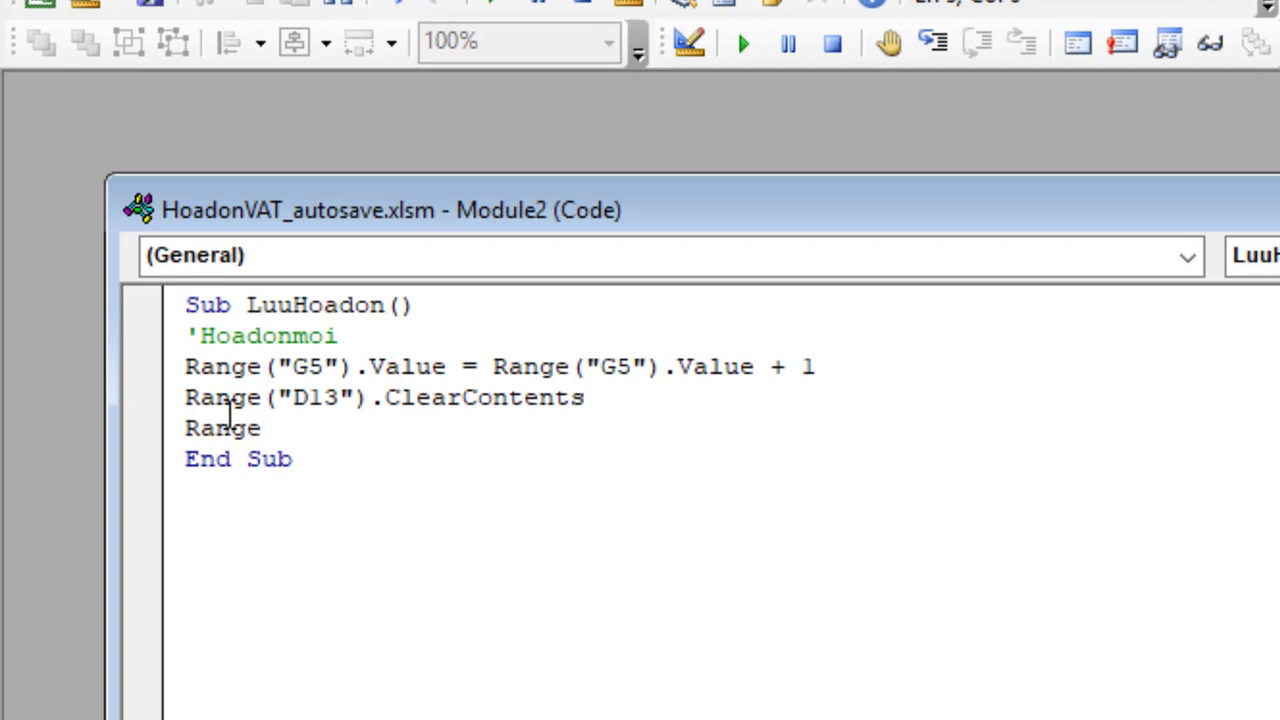
text(()
text(C)
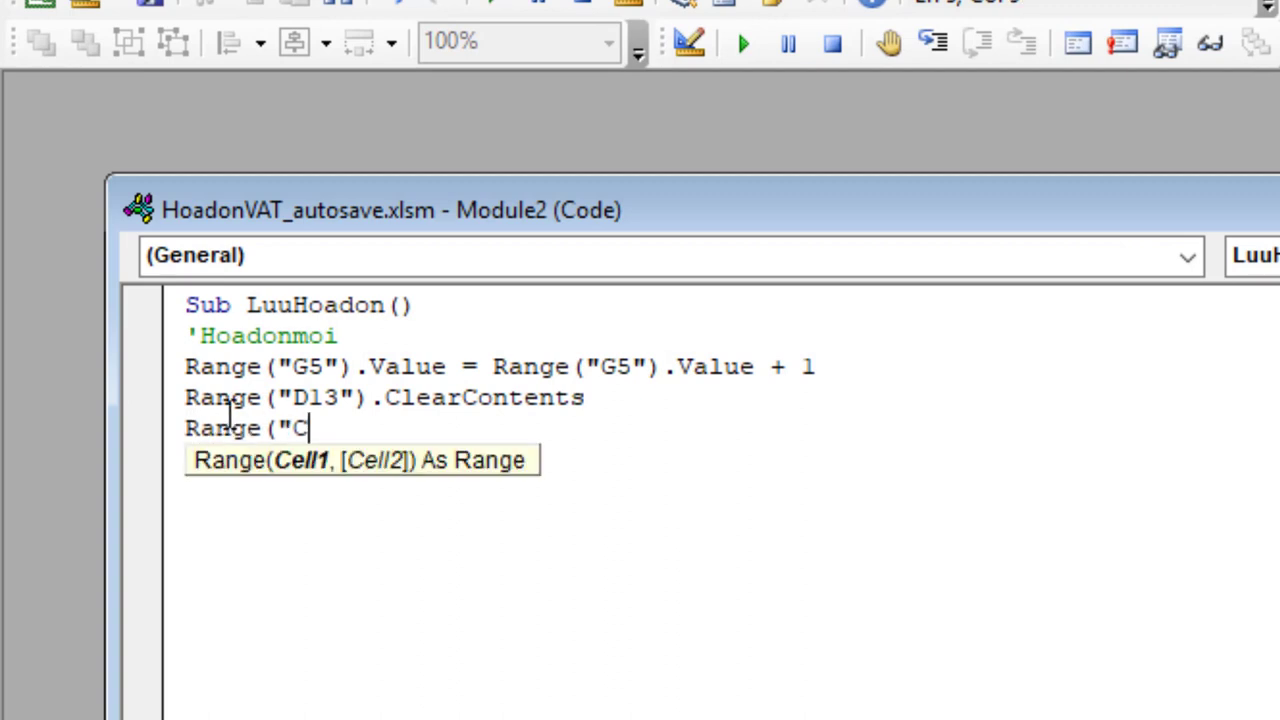
text(18:C)
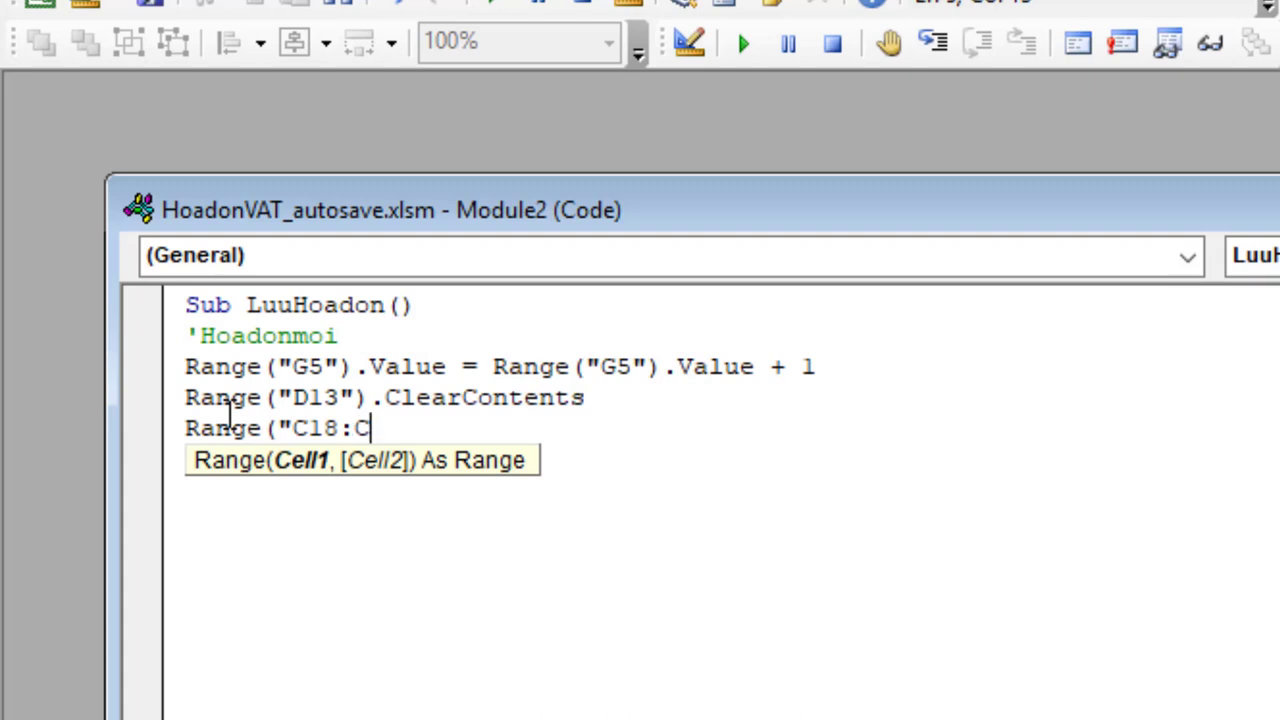
text(28"))
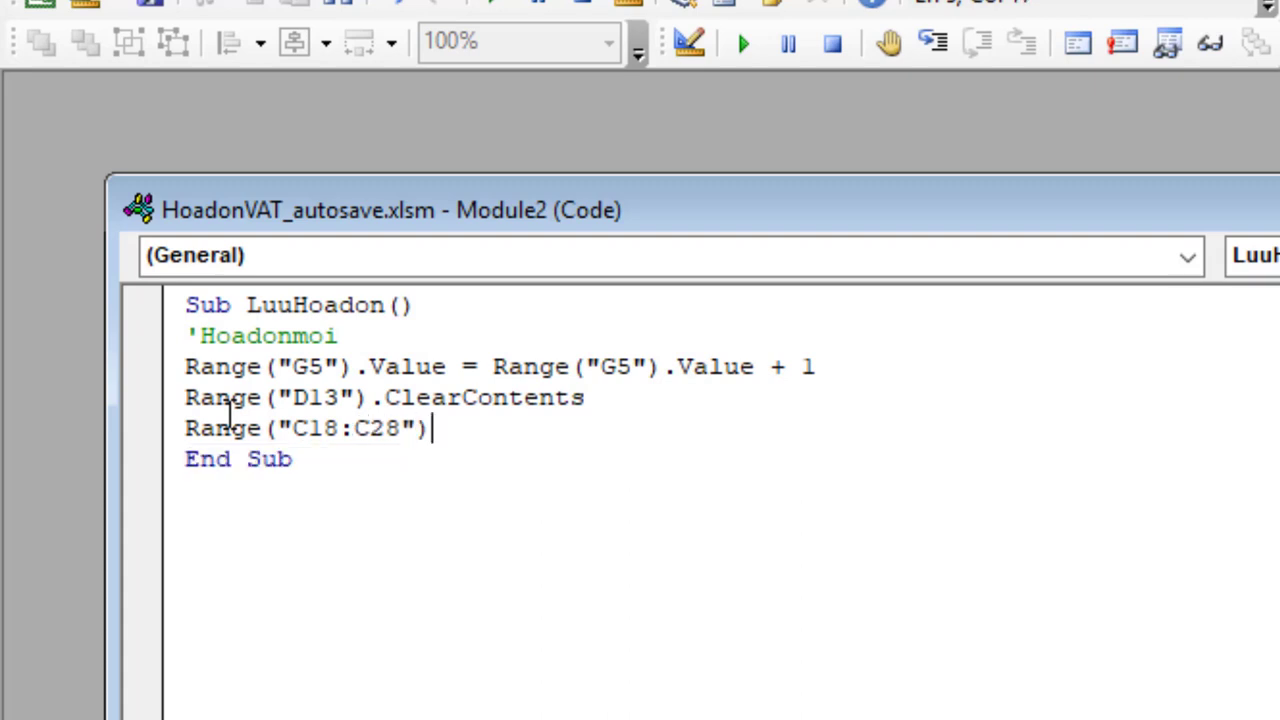
text(.c)
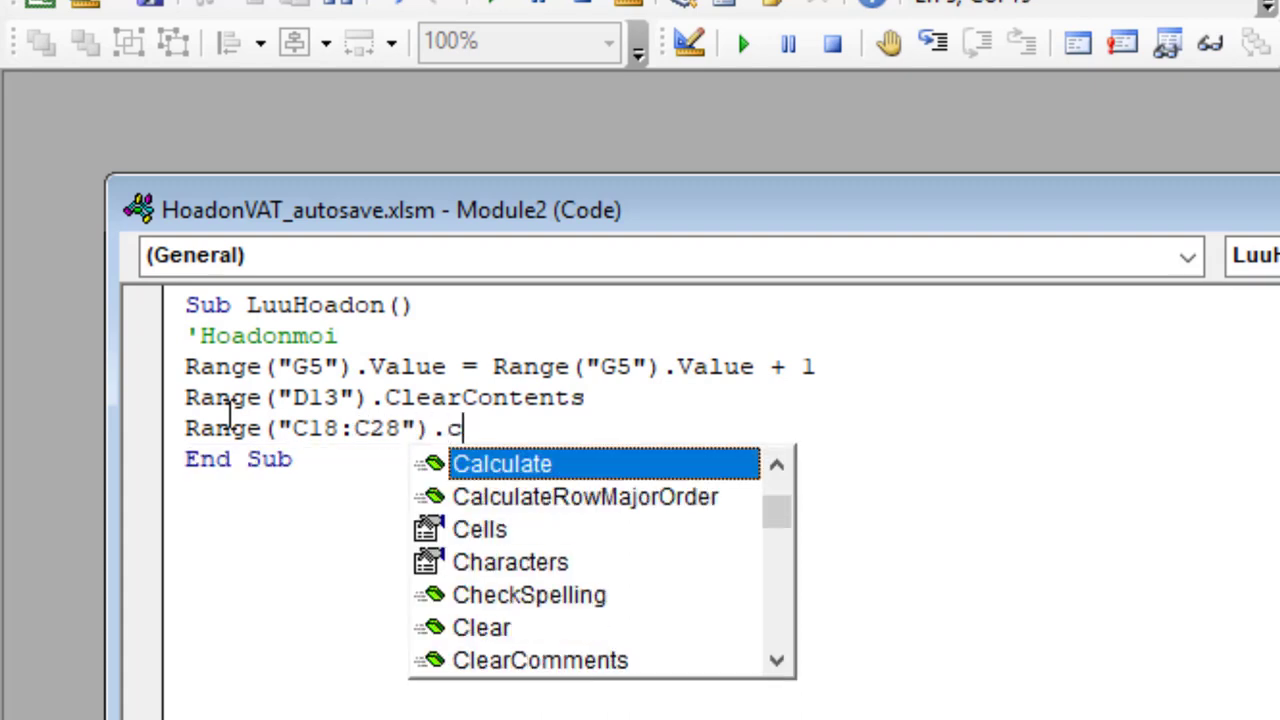
text(l)
double_click(549, 541)
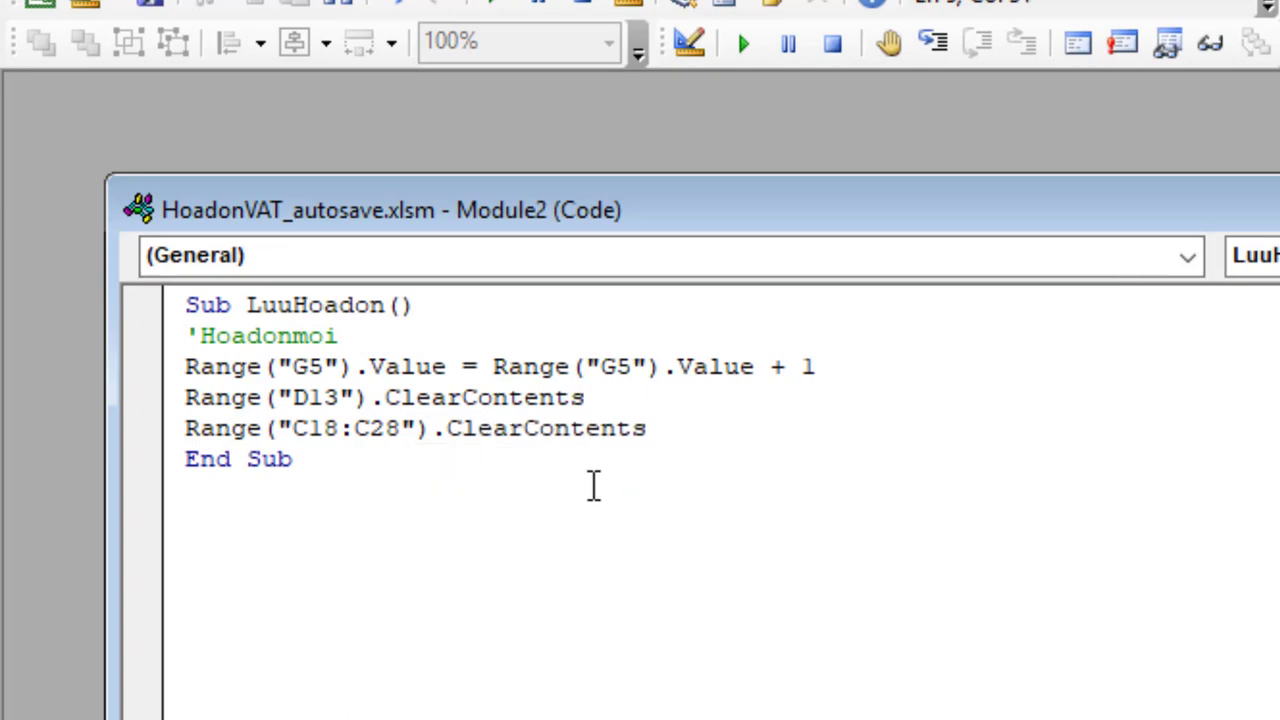
key(Return)
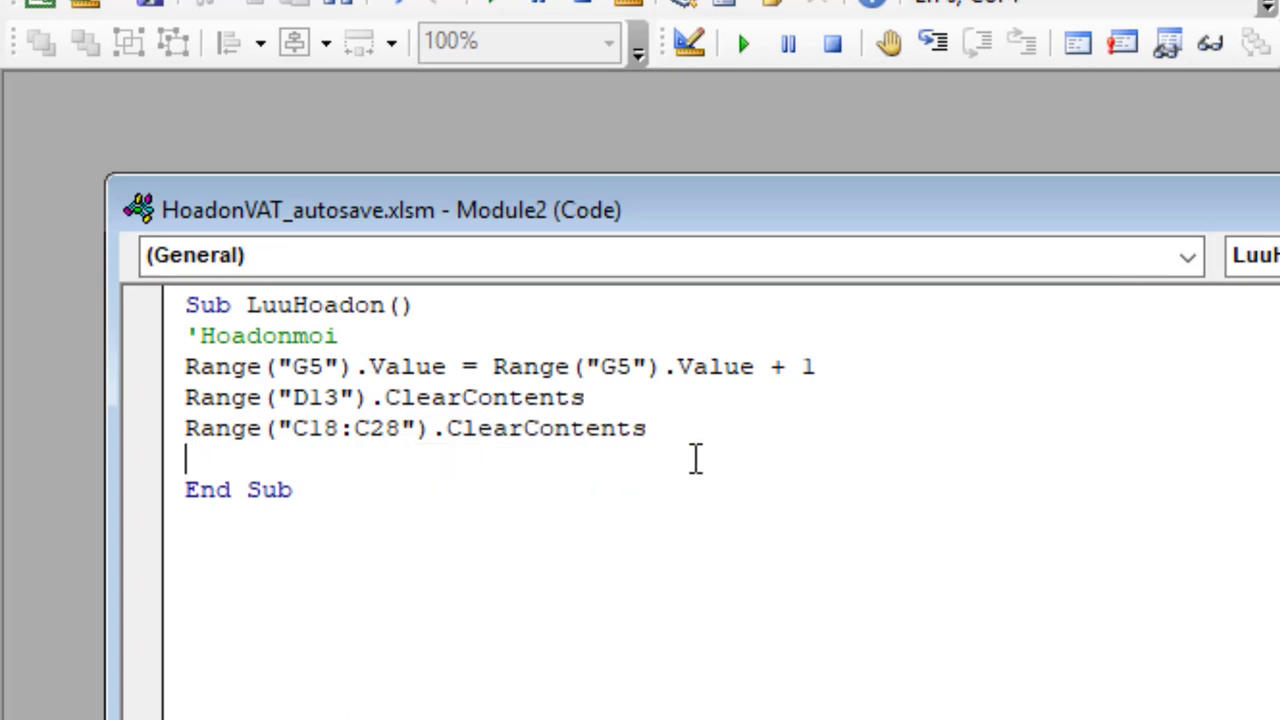
key(alt+F11)
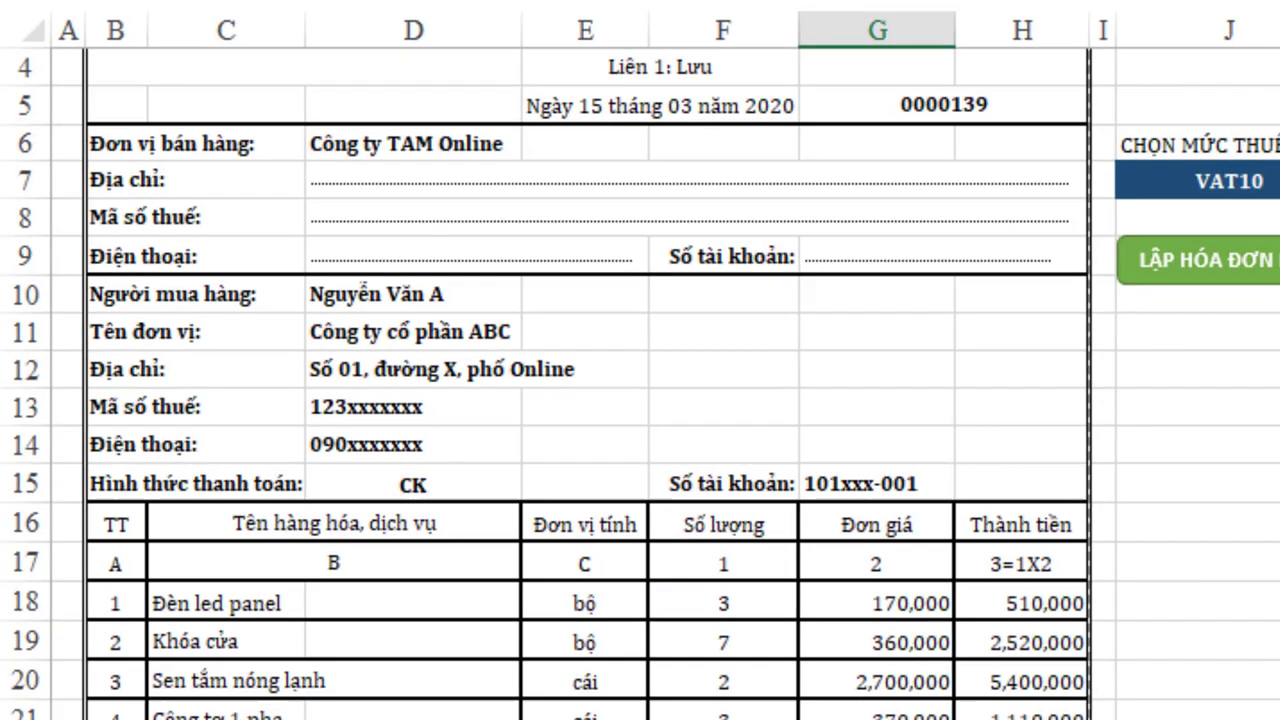
Step: Test the macro (invoice 0000140), see leftover quantities in F18:F28, and reopen the code
click(869, 190)
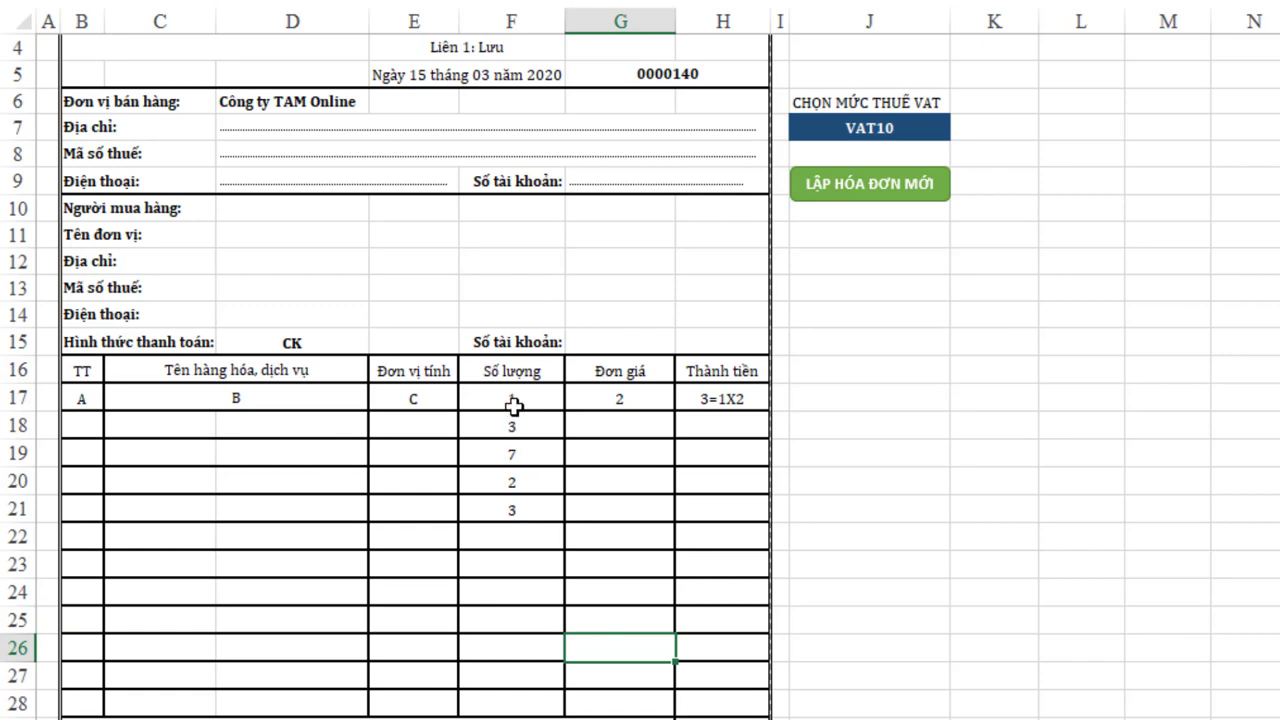
drag(516, 425, 524, 702)
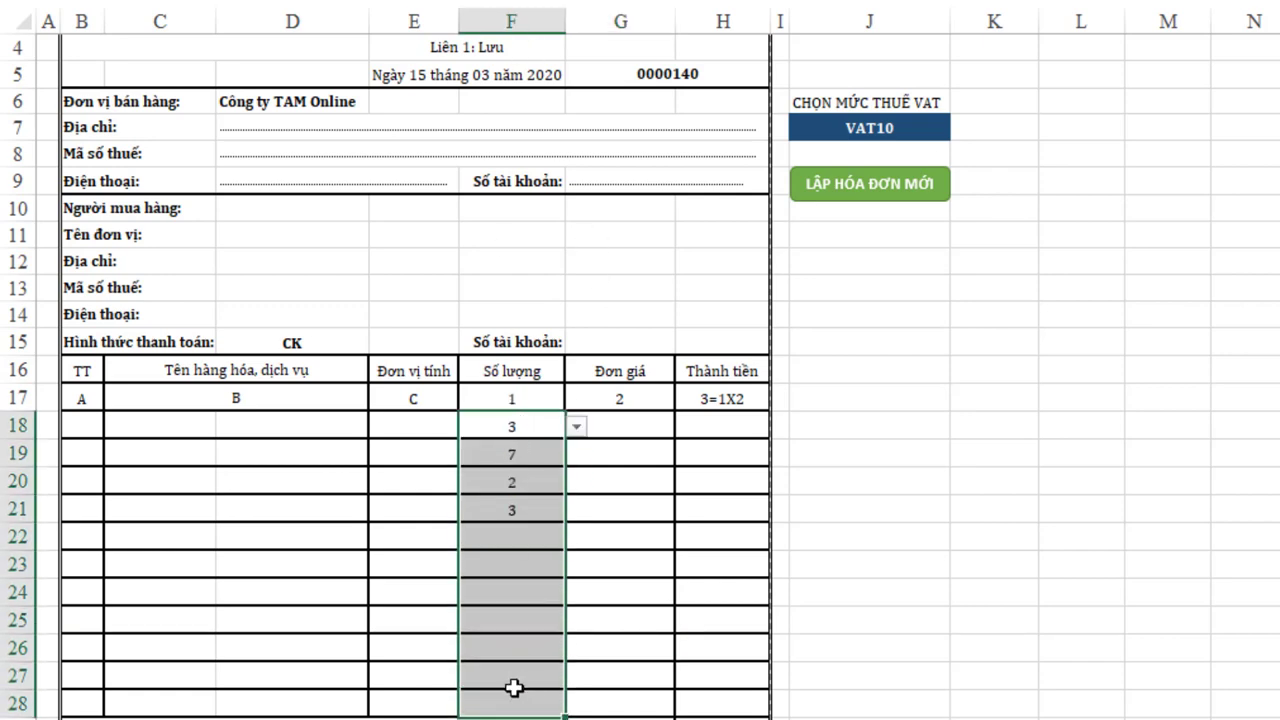
click(790, 690)
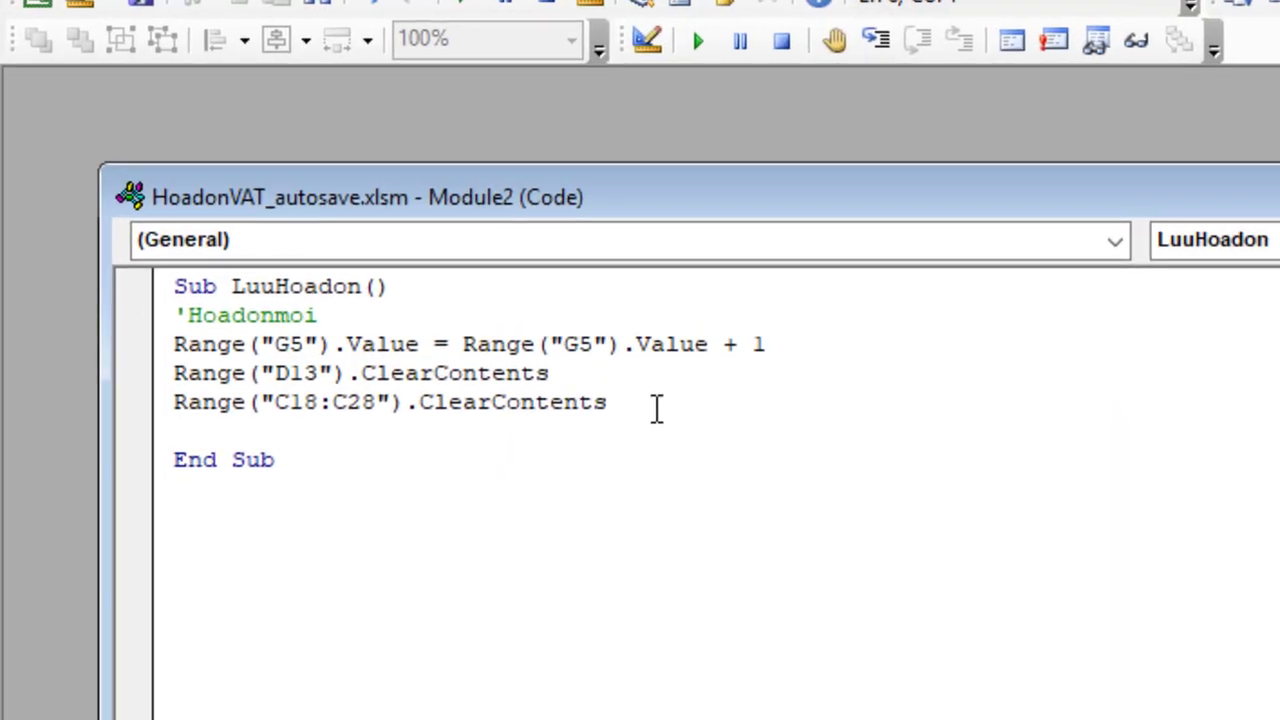
Step: Add Range("F18:F28").ClearContents as a new line in LuuHoadon
key(Return)
text(ra)
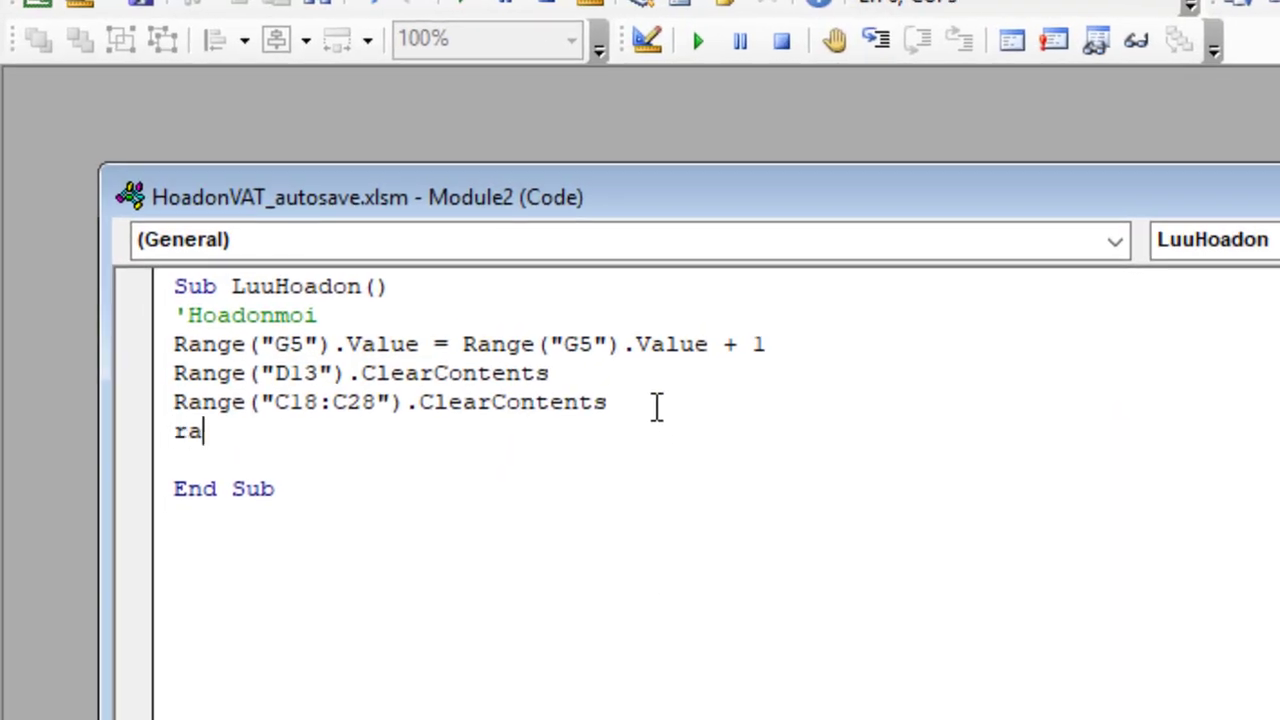
text(nge("F)
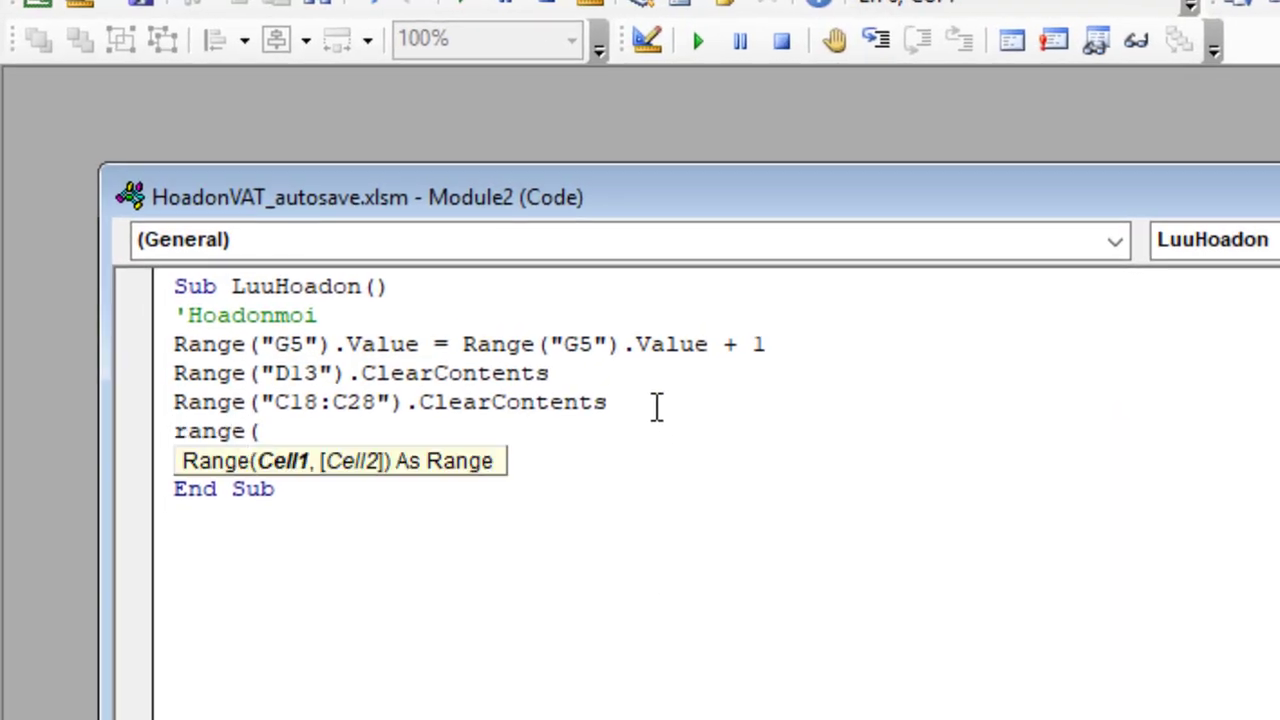
text(18:F)
text(28"))
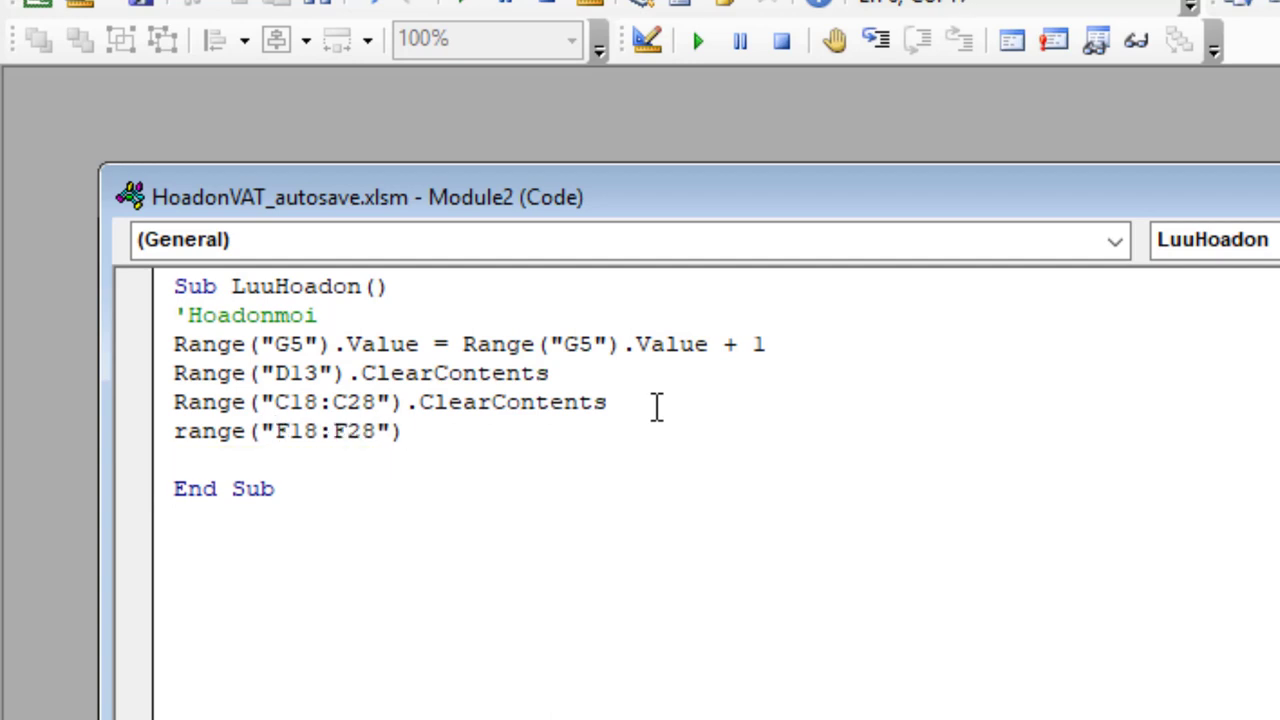
text(.Clea)
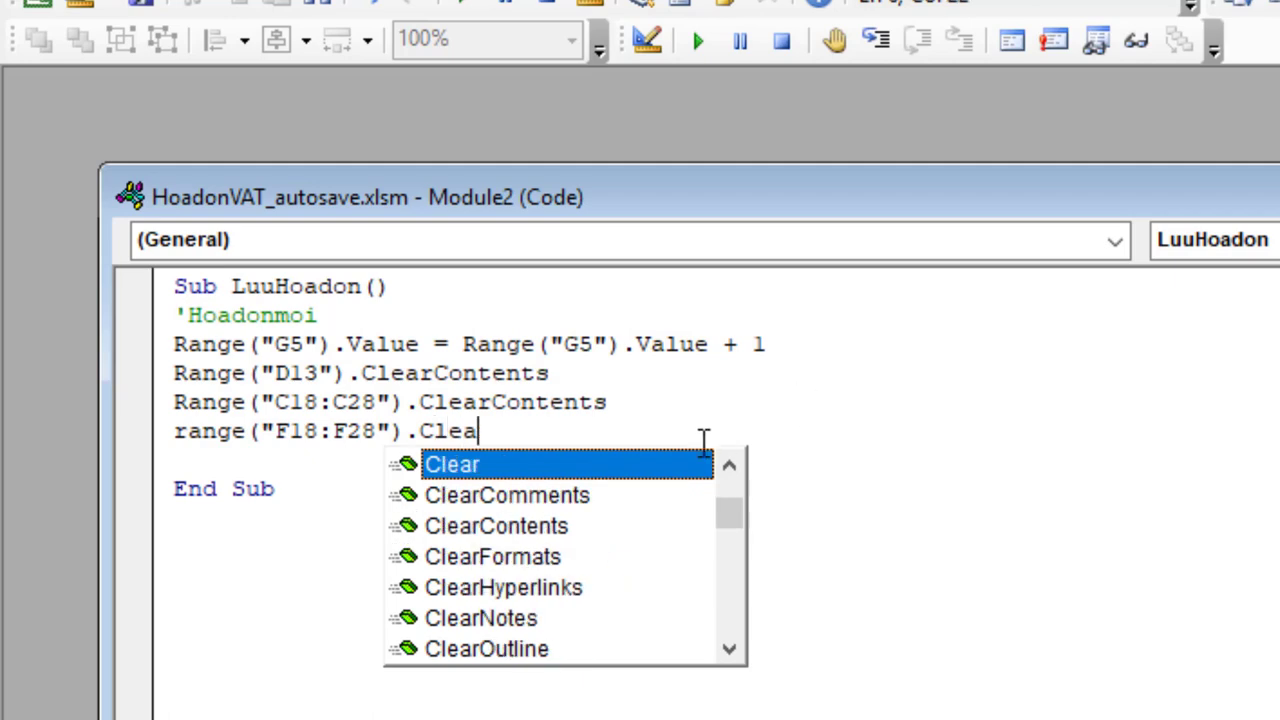
click(548, 524)
double_click(548, 526)
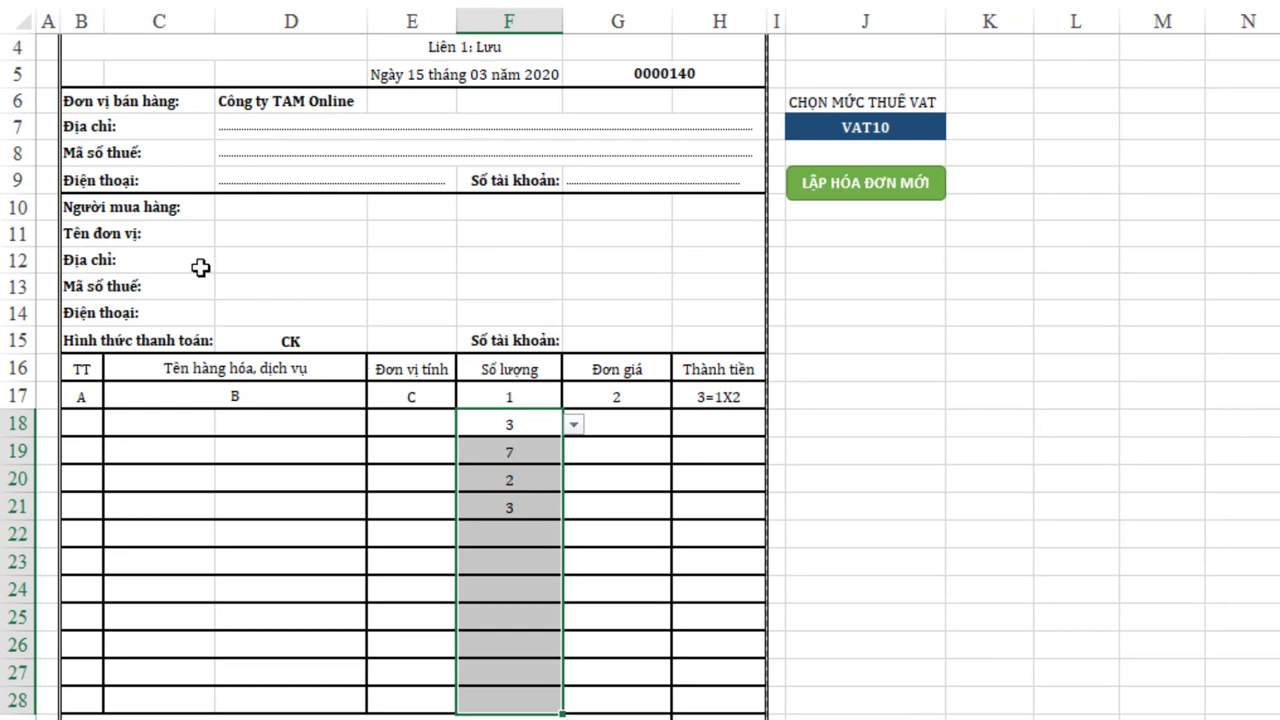
Step: Fill item rows 18 and 19 with Thép tấm and Khóa cửa
click(237, 288)
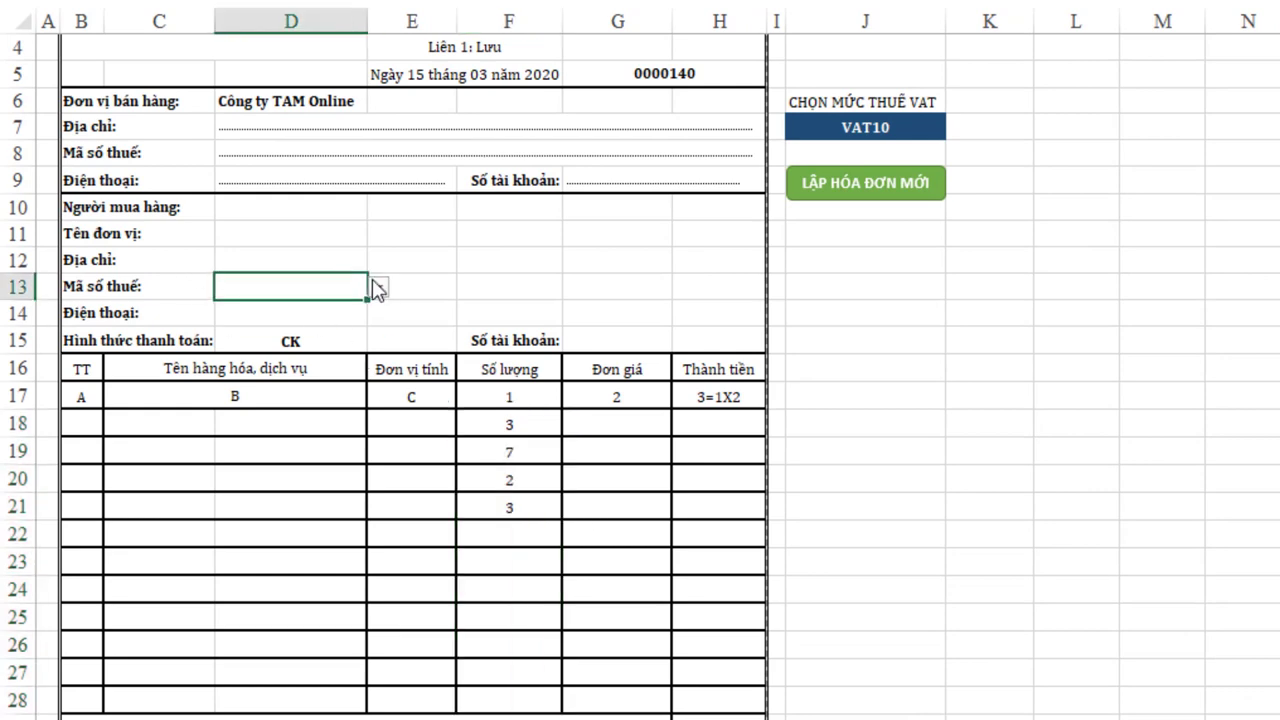
click(378, 287)
click(185, 423)
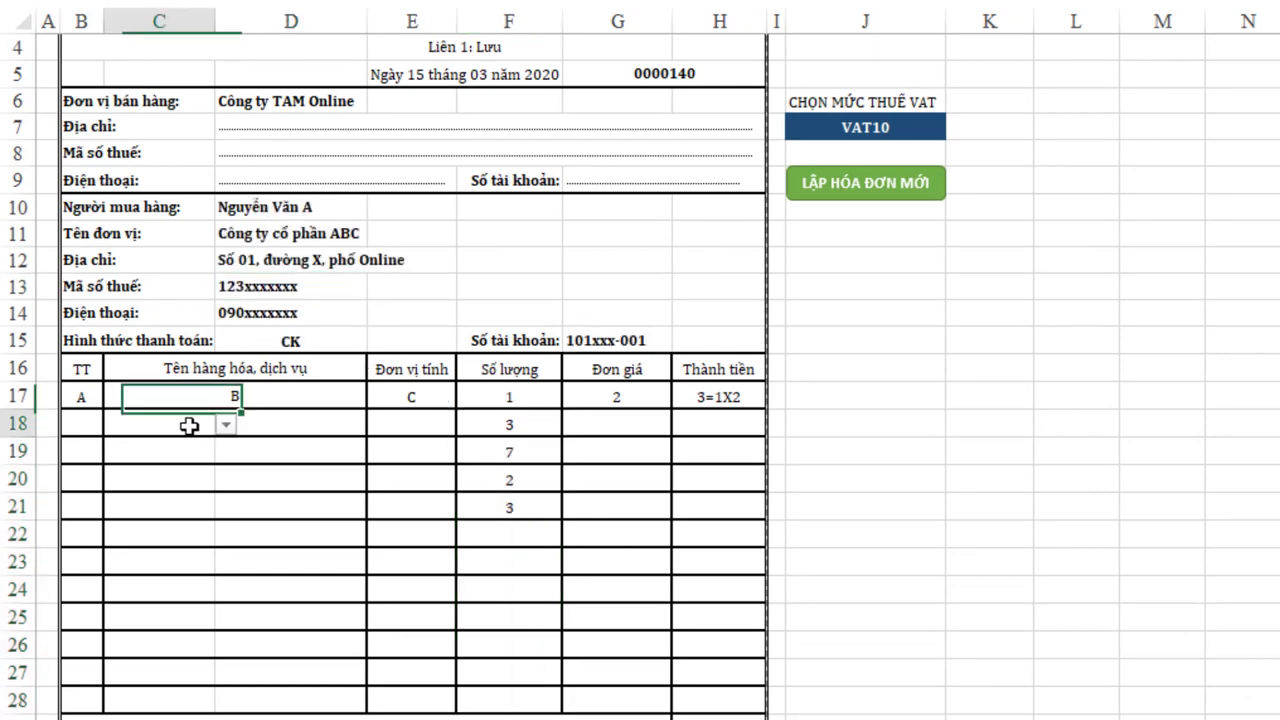
click(228, 424)
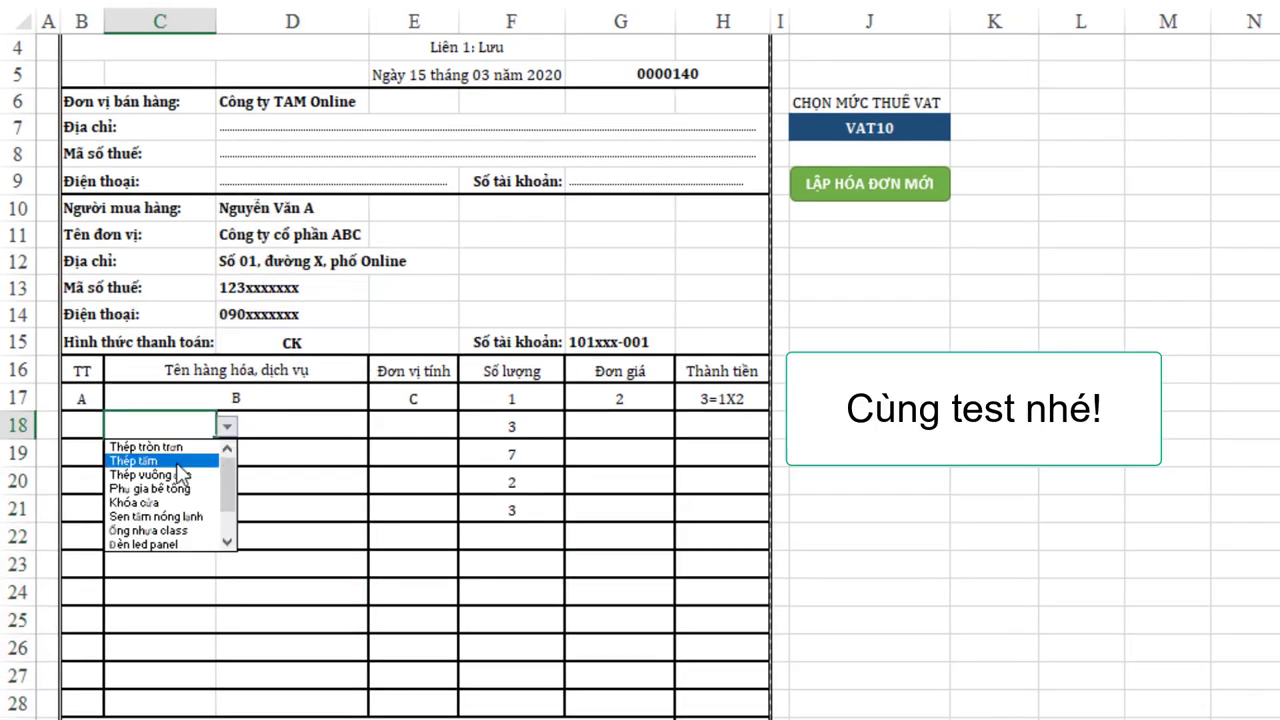
click(180, 462)
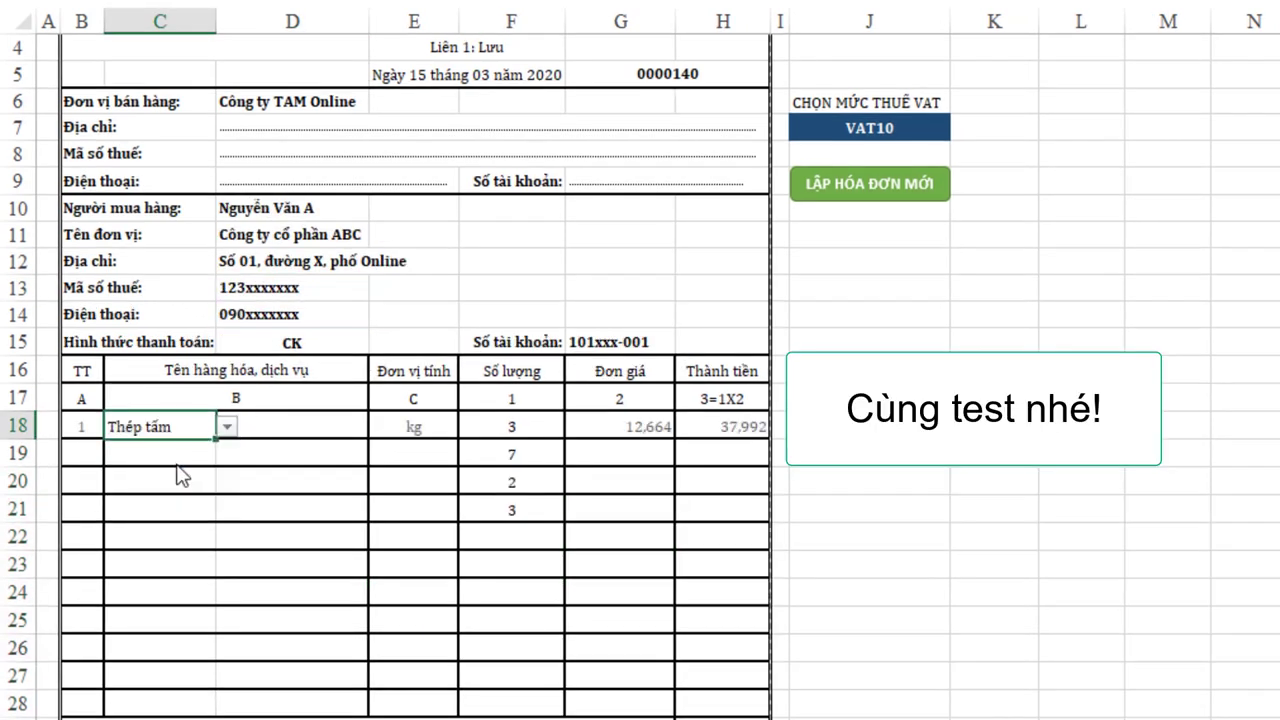
click(189, 454)
click(227, 453)
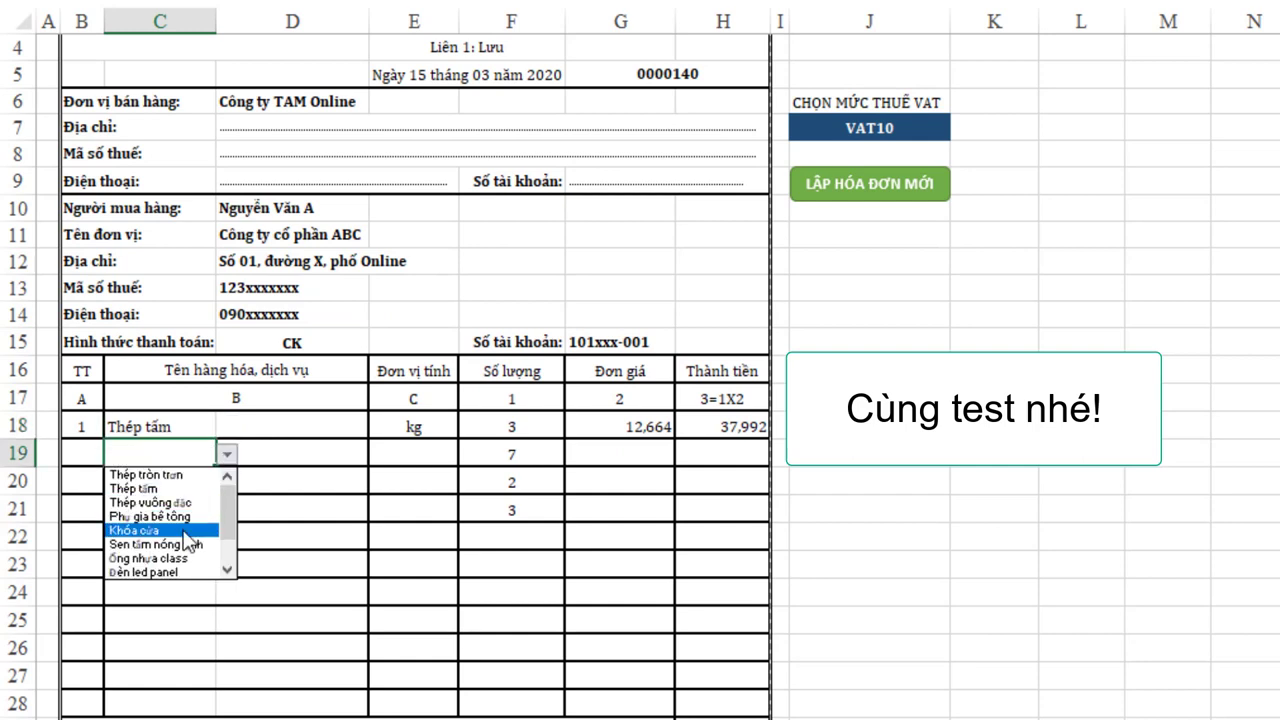
click(150, 530)
Step: Fill item rows 20 and 21 with Sen tắm nóng lạnh entries
click(175, 480)
click(224, 482)
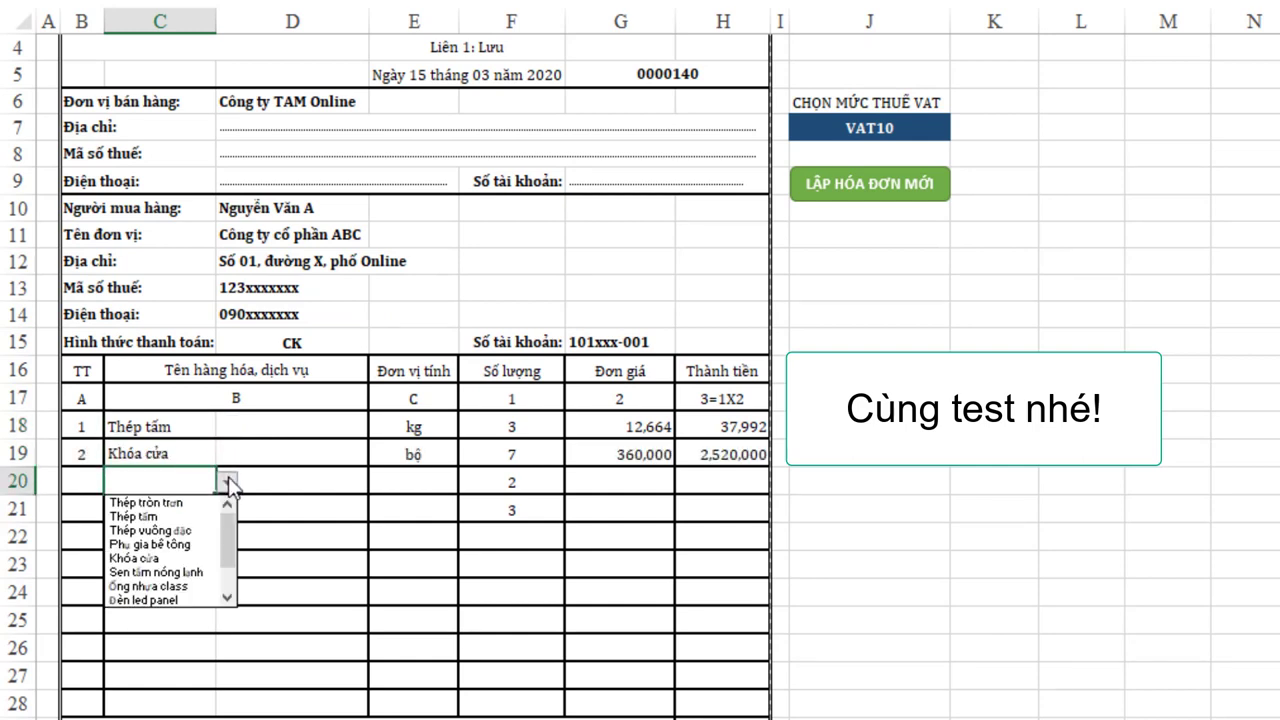
click(155, 571)
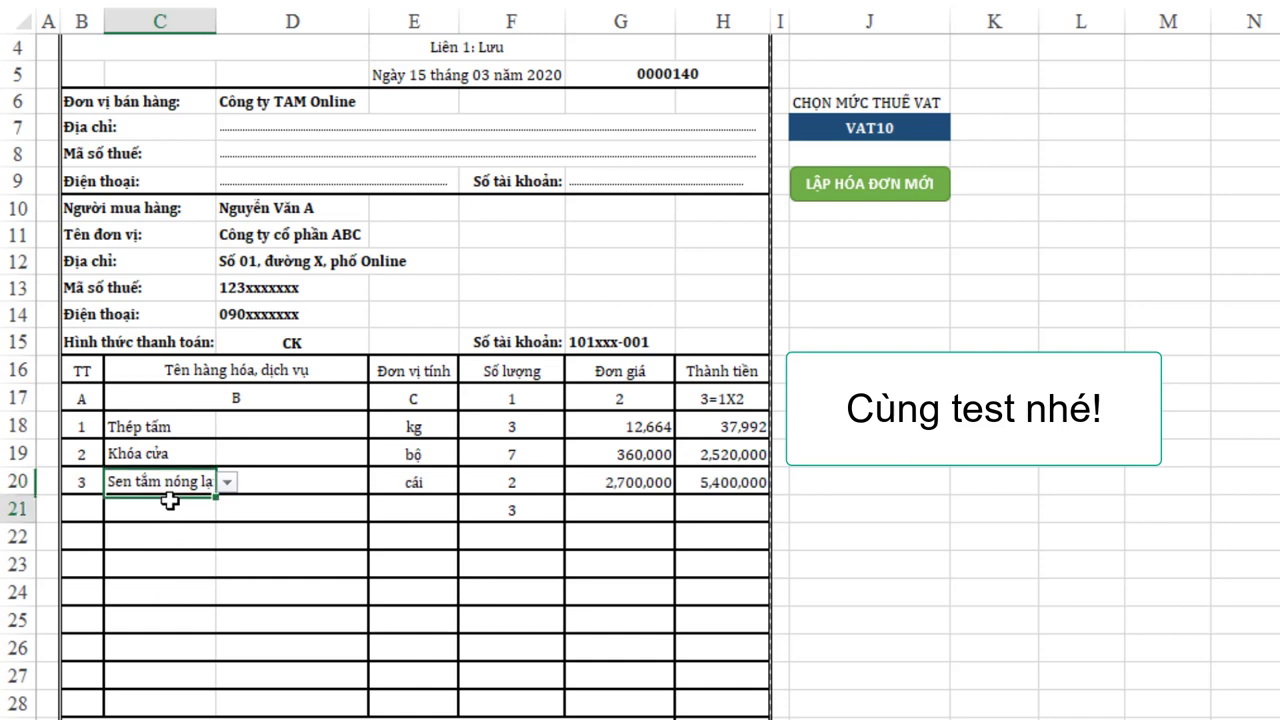
click(185, 508)
click(227, 509)
click(160, 600)
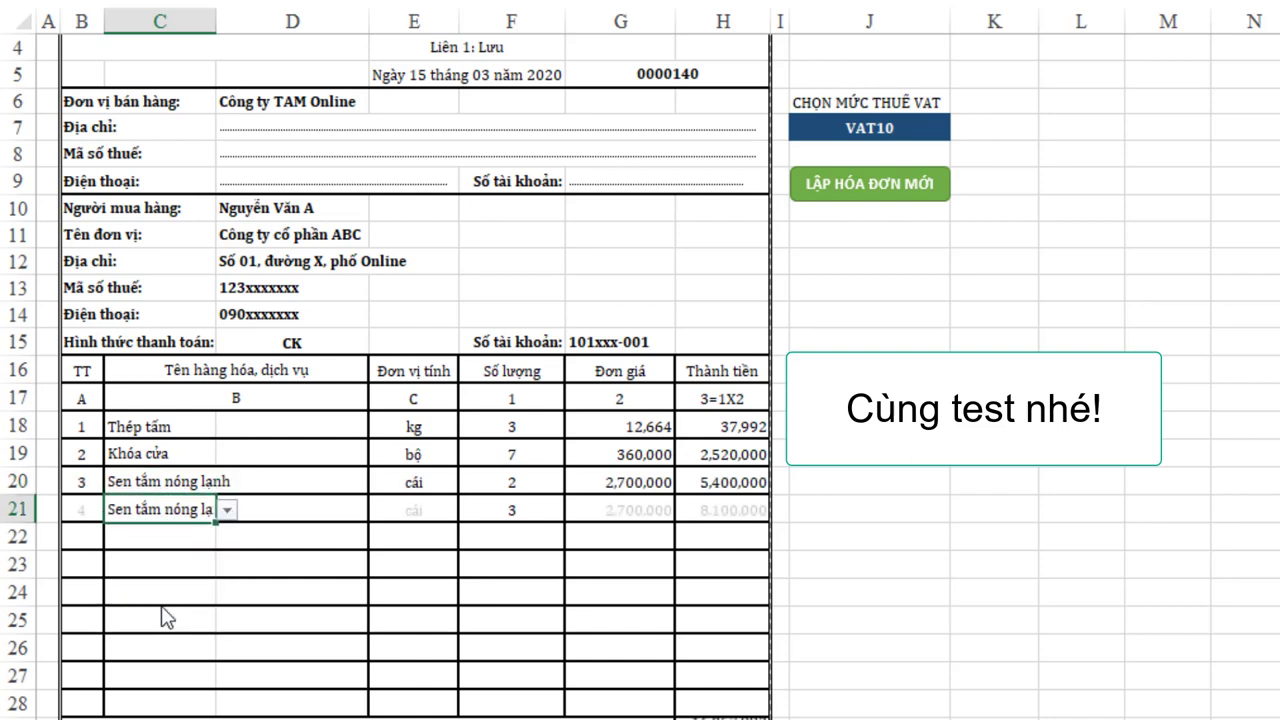
click(160, 592)
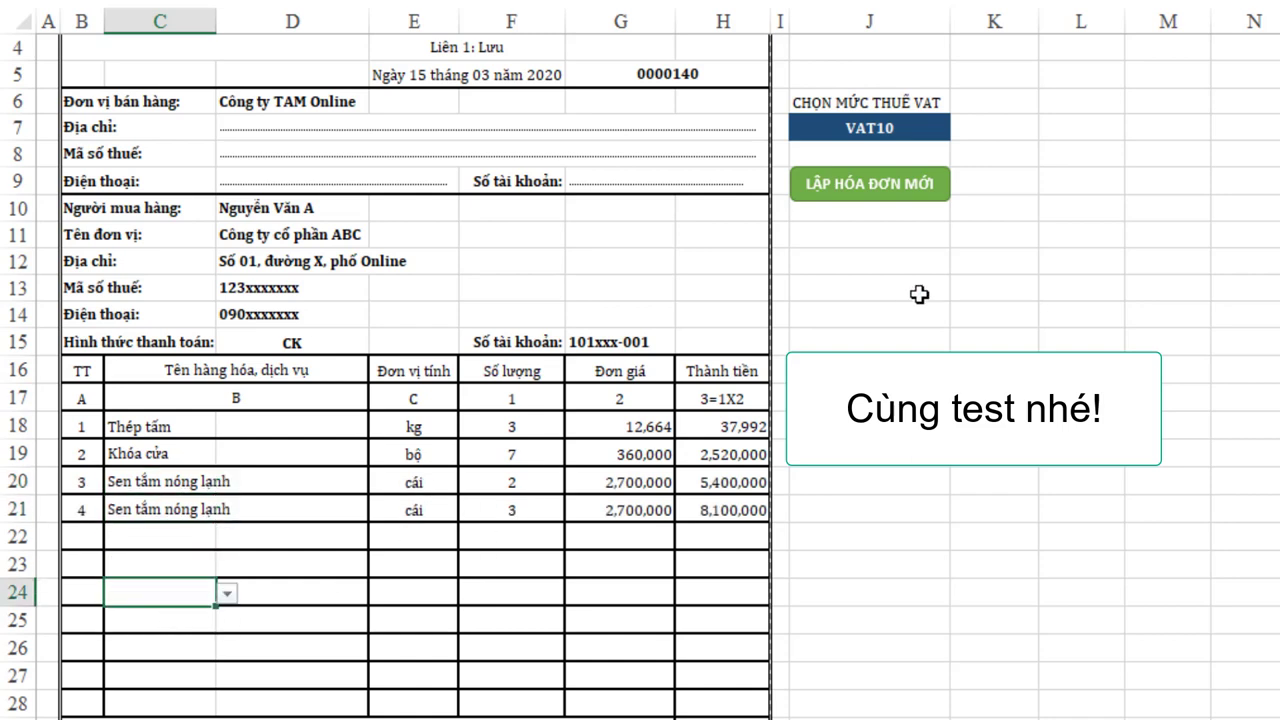
Step: Run the new-invoice macro, advancing to 0000141 with buyer, items and quantities cleared
scroll(666, 536, down, 2)
scroll(666, 536, up, 3)
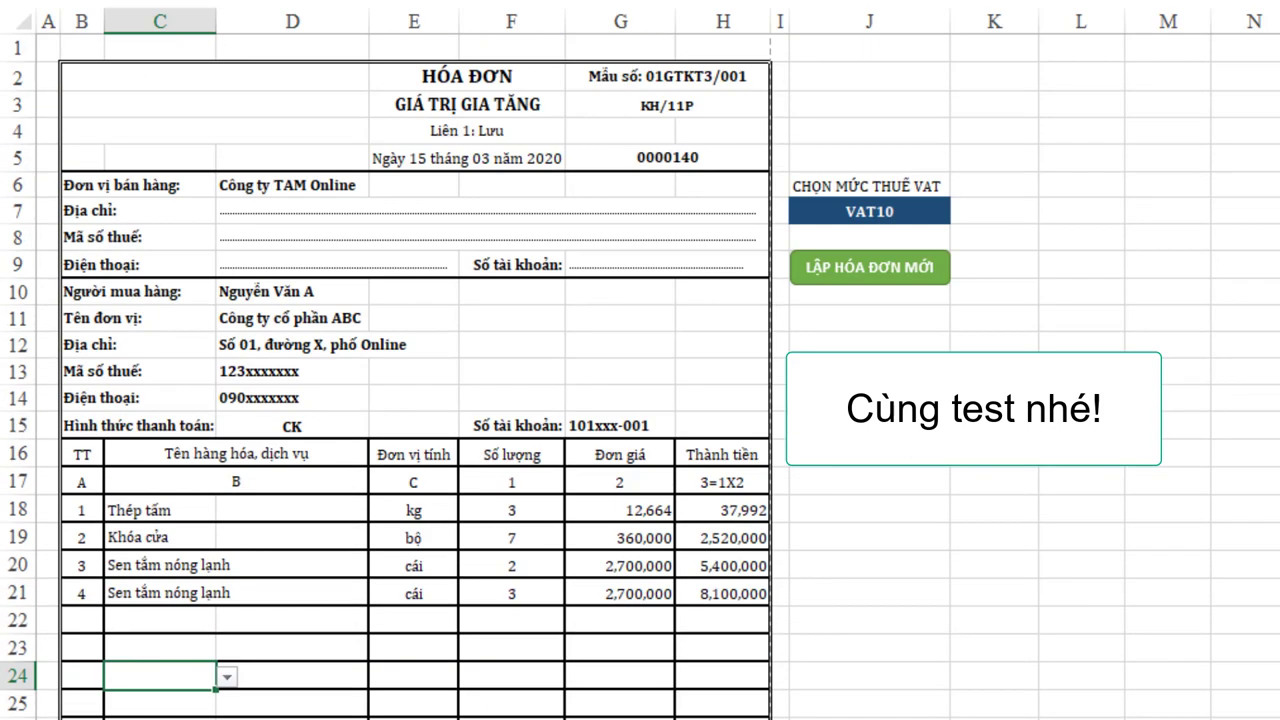
click(870, 280)
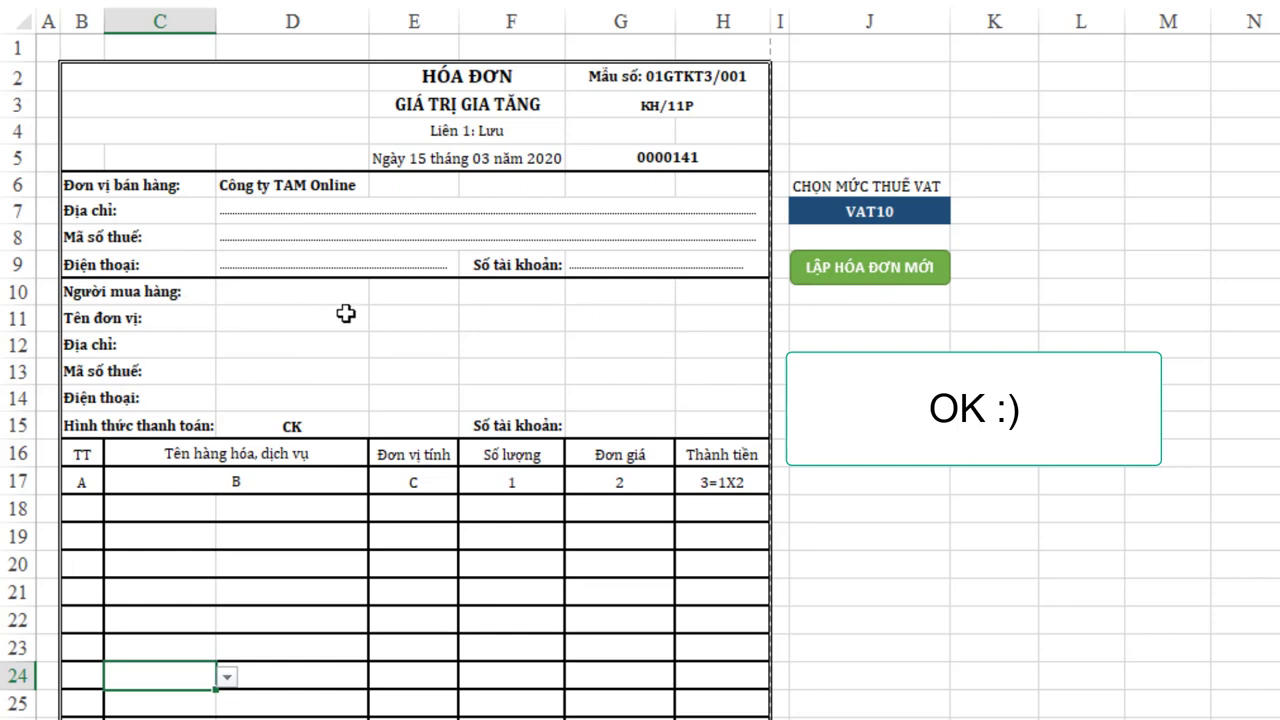
scroll(117, 490, down, 1)
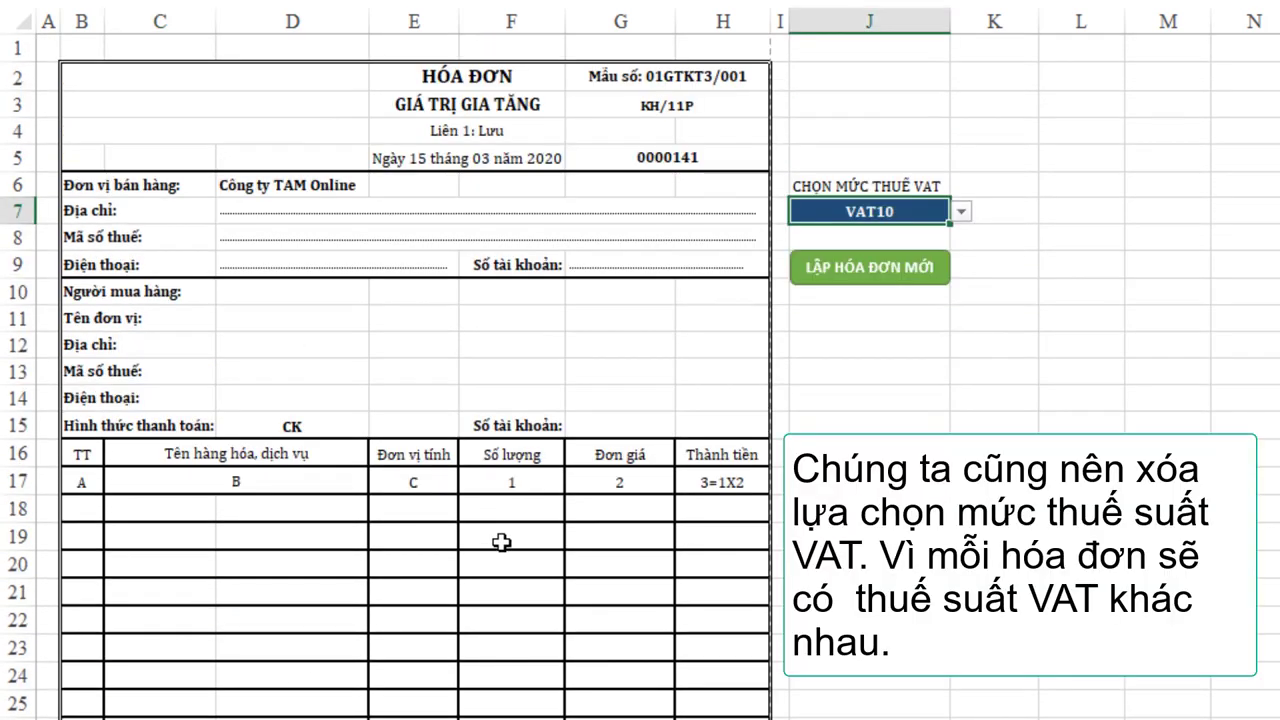
Step: Check the cleared invoice's totals and VAT10 cell J7, then go back to the LuuHoadon code
scroll(500, 540, down, 3)
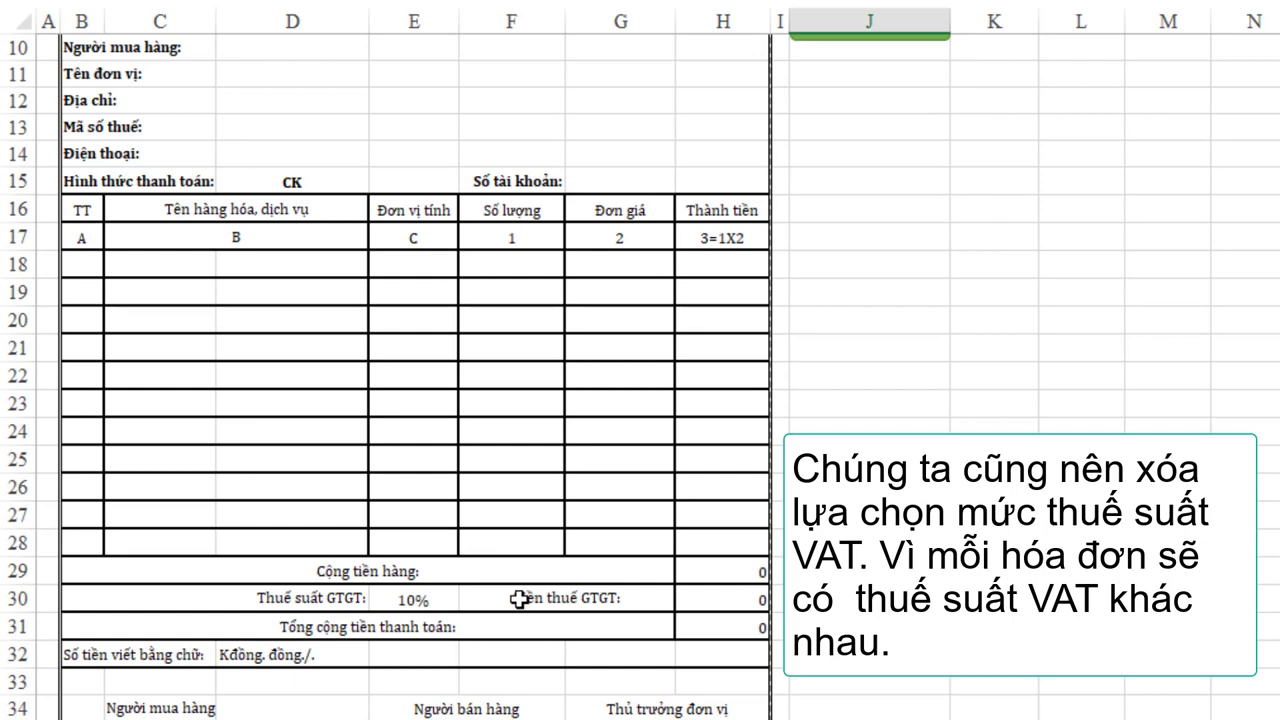
scroll(756, 513, up, 3)
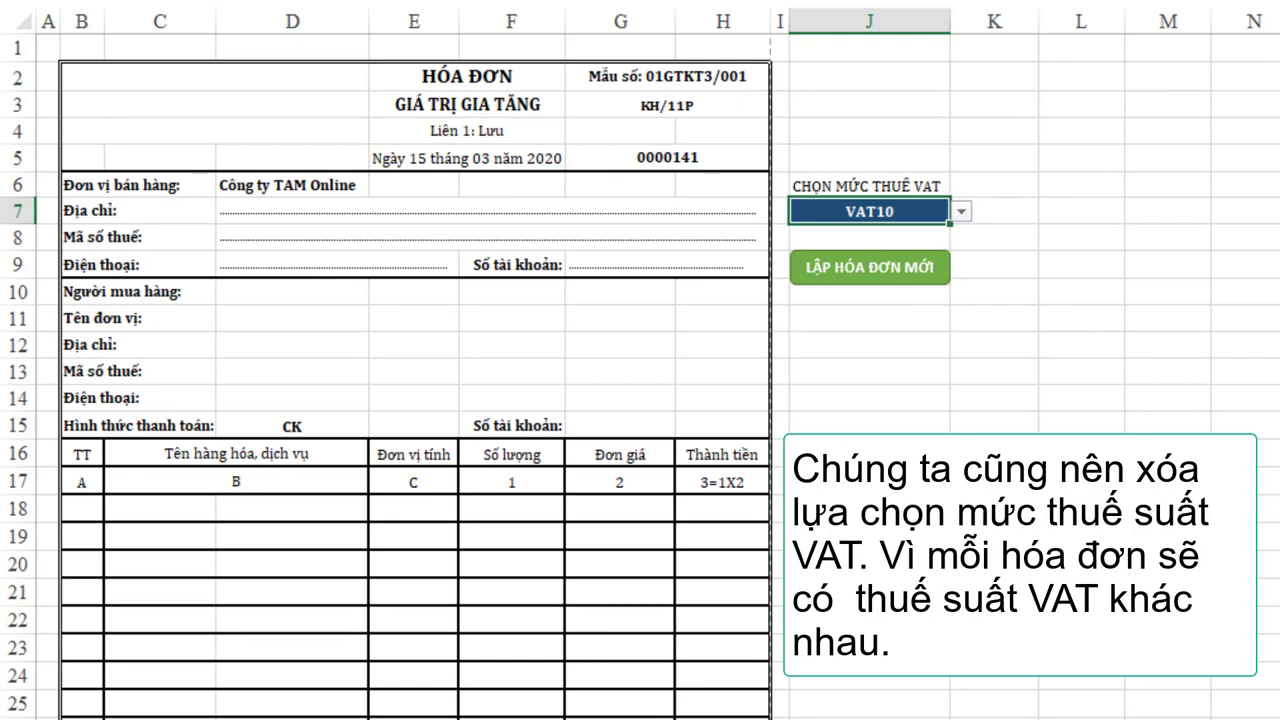
click(790, 680)
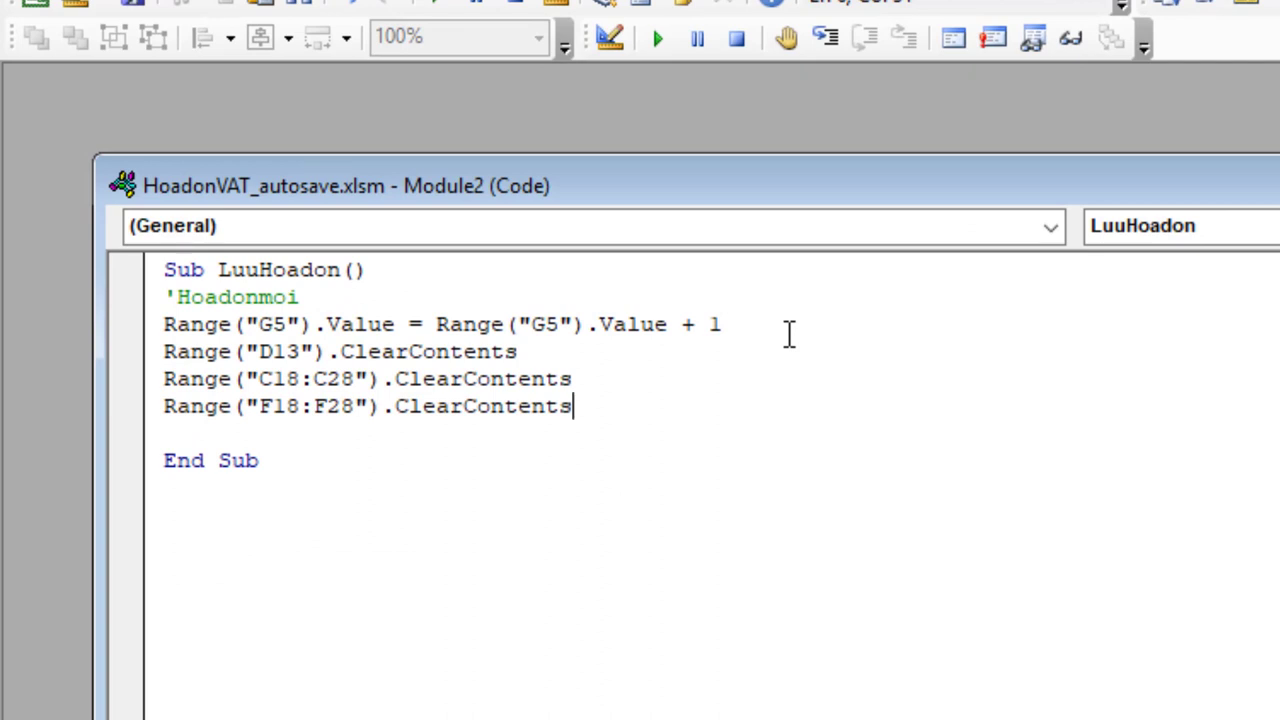
Step: Begin a new range(" line just before End Sub in LuuHoadon
click(187, 424)
text(nge)
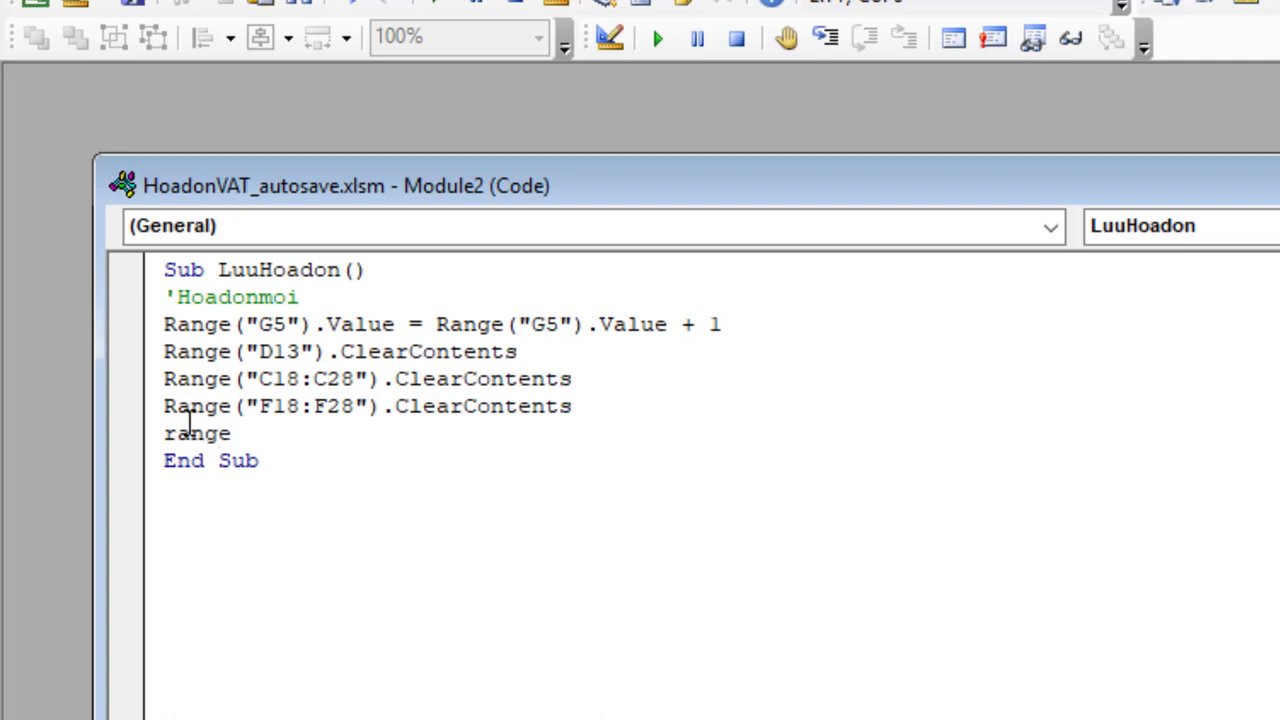
text(("J7").cle)
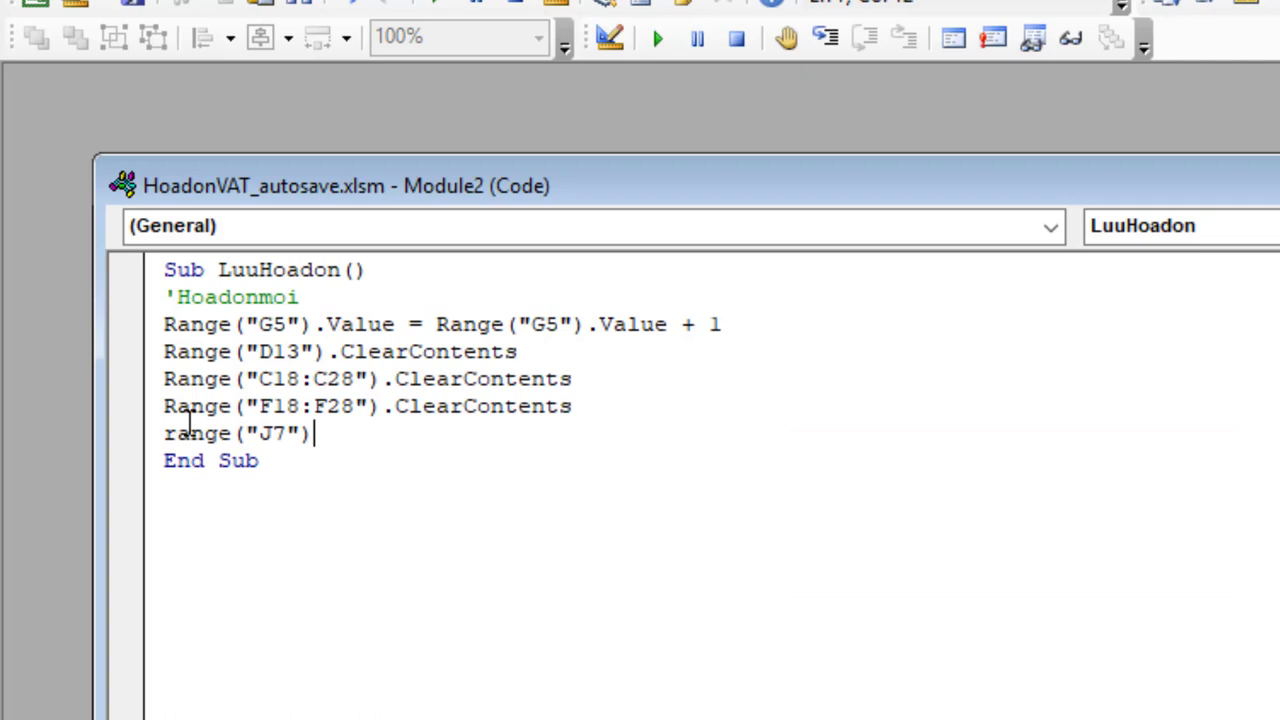
Step: Complete the line Range("J7").ClearContents in LuuHoadon and start a new line
text(.)
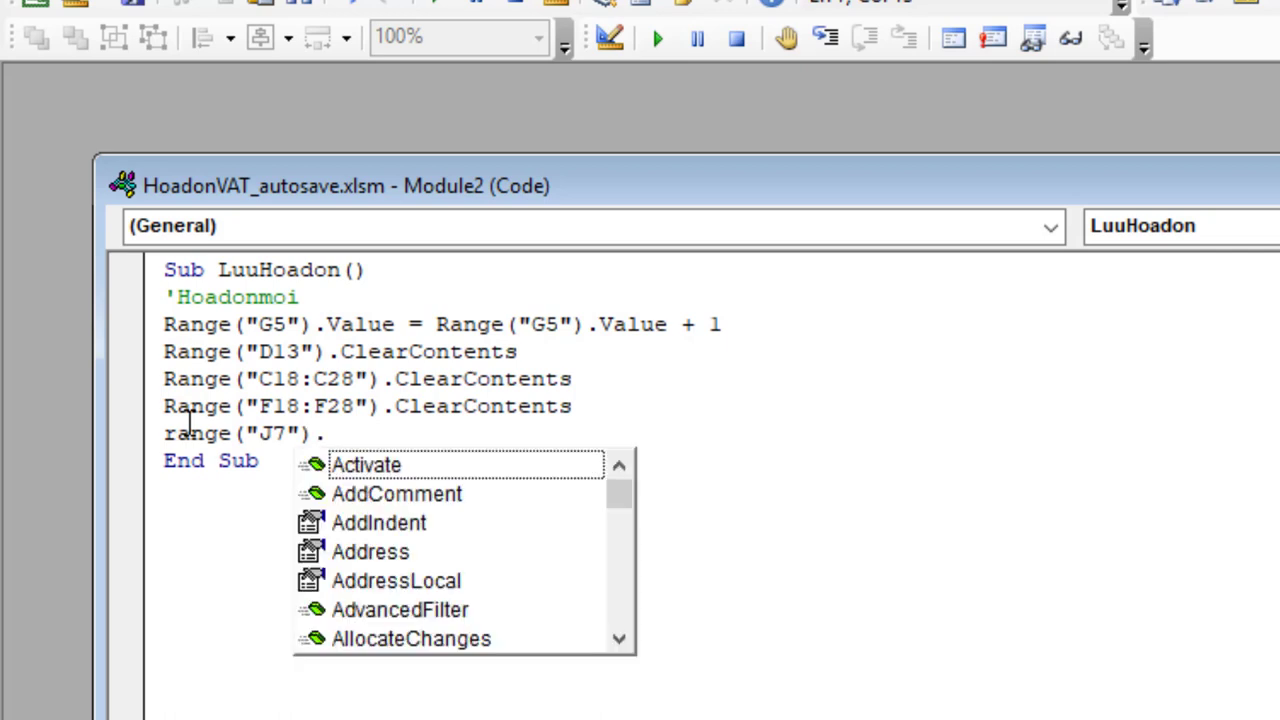
text(cle)
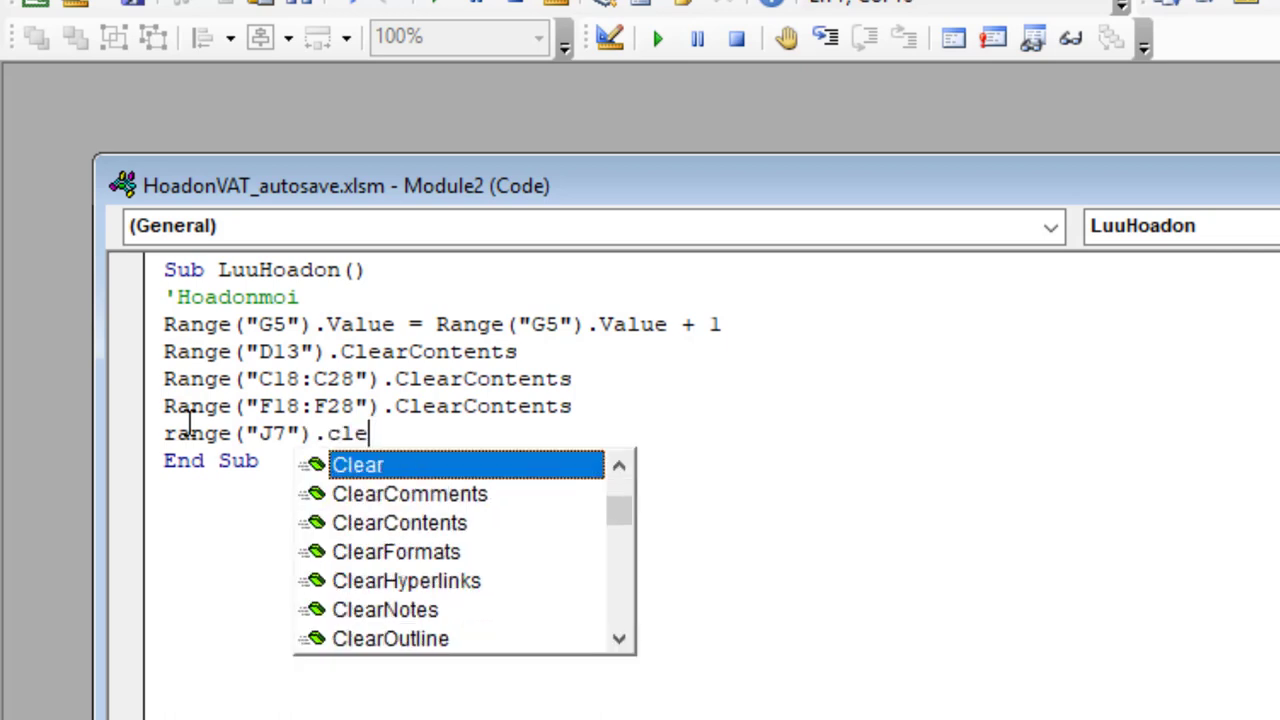
double_click(420, 522)
key(Return)
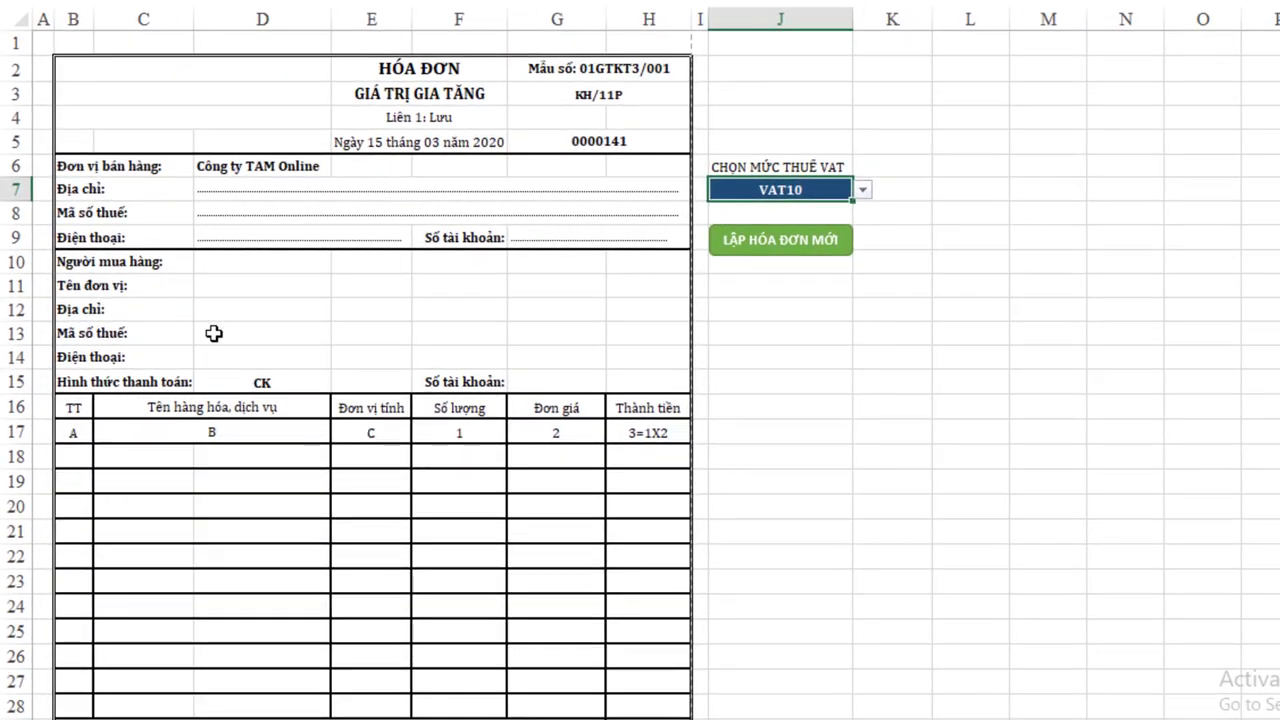
Step: Pick a buyer from the D13 tax-code list to fill the buyer details
click(291, 334)
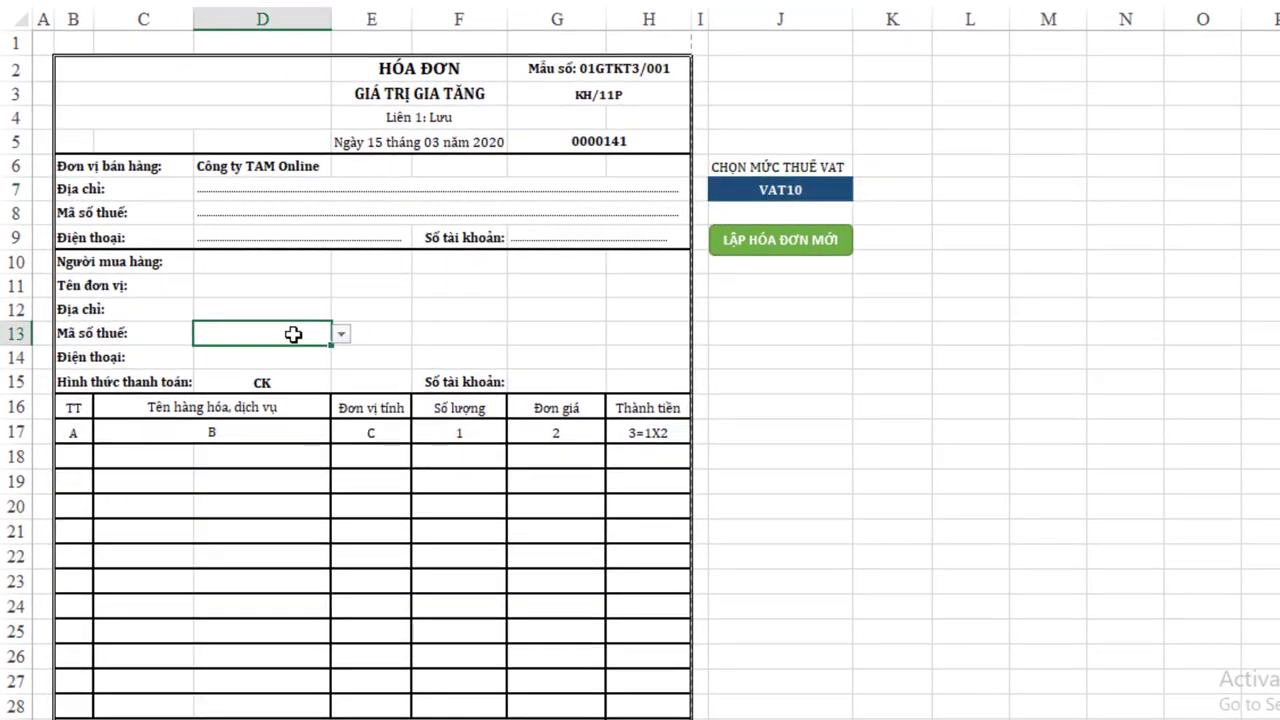
click(342, 334)
click(245, 378)
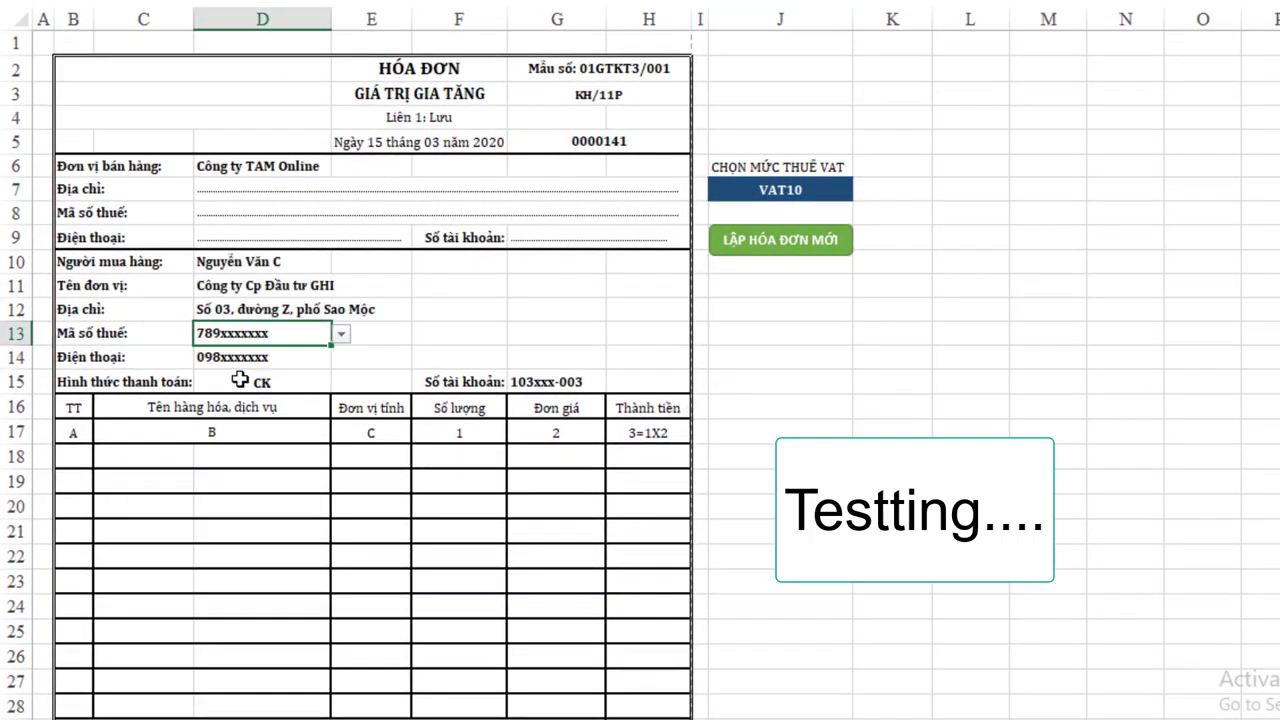
Step: Fill item rows 18–21 with Khóa cửa, Phụ gia bê tông, Sen tắm nóng lạnh and Công tơ 1 pha
click(150, 455)
click(200, 457)
click(154, 506)
click(203, 494)
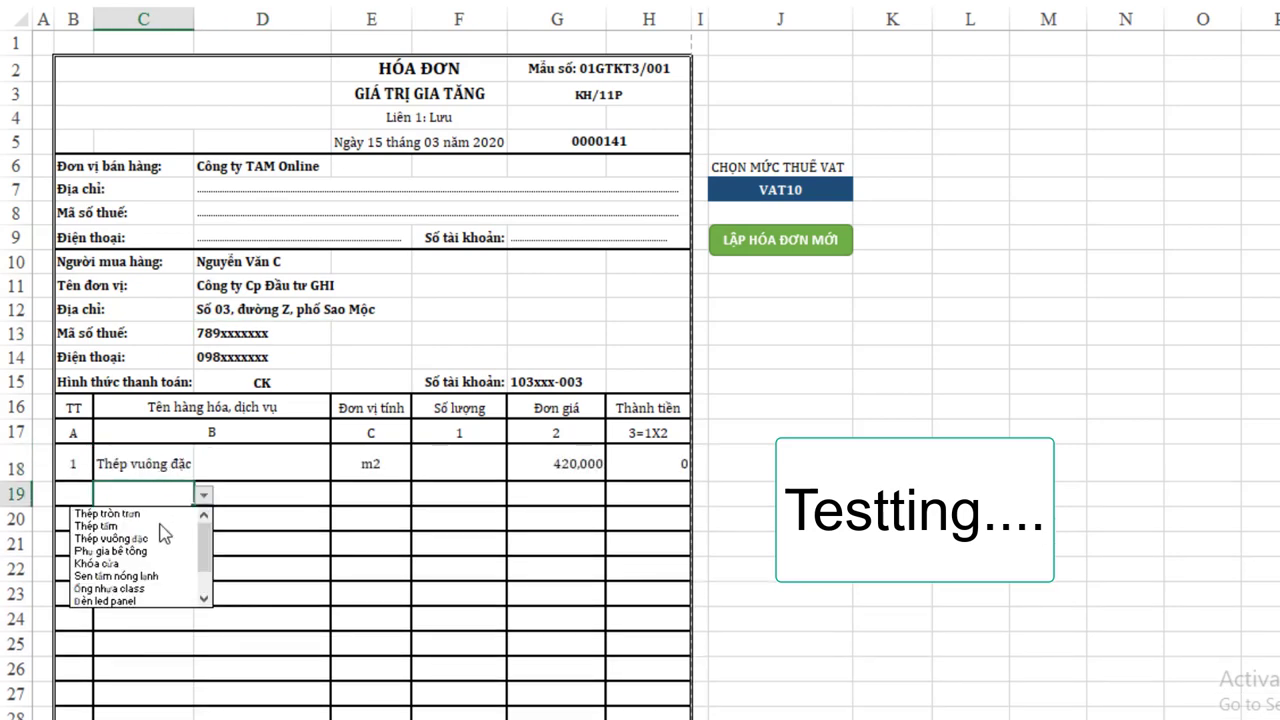
click(150, 552)
click(143, 520)
click(203, 520)
click(140, 603)
click(147, 545)
click(203, 545)
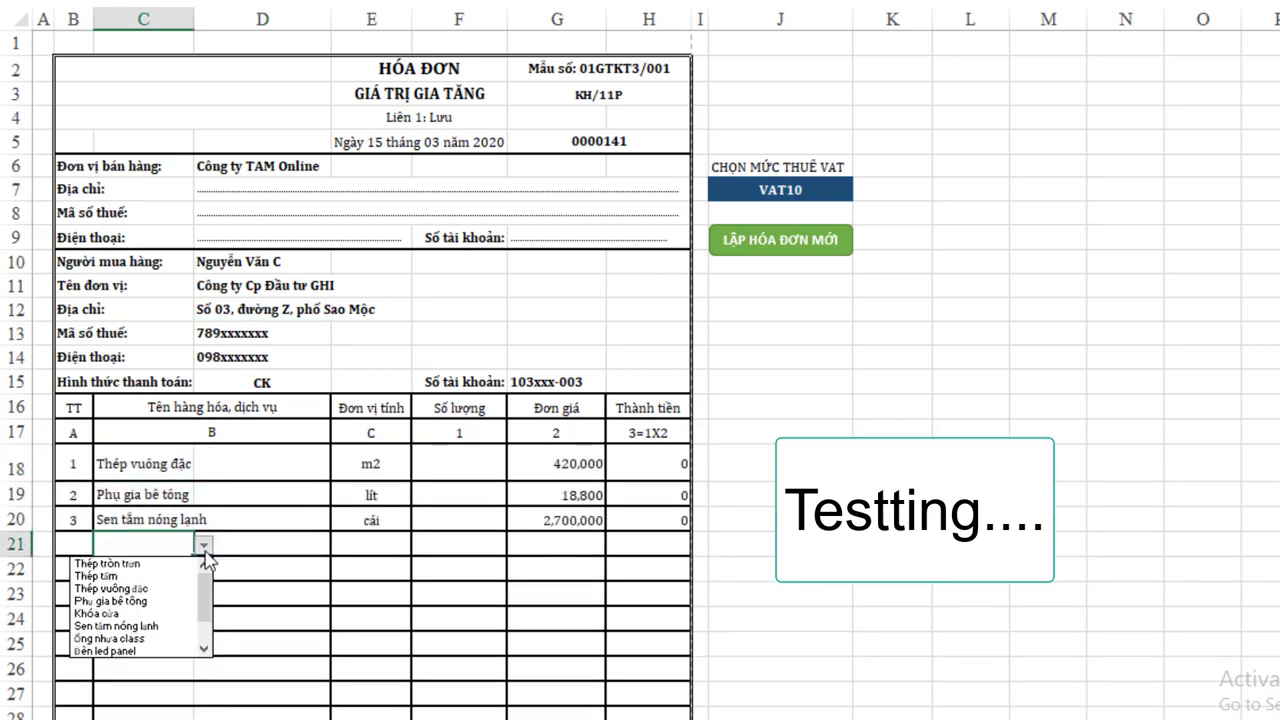
click(143, 618)
click(205, 545)
click(105, 625)
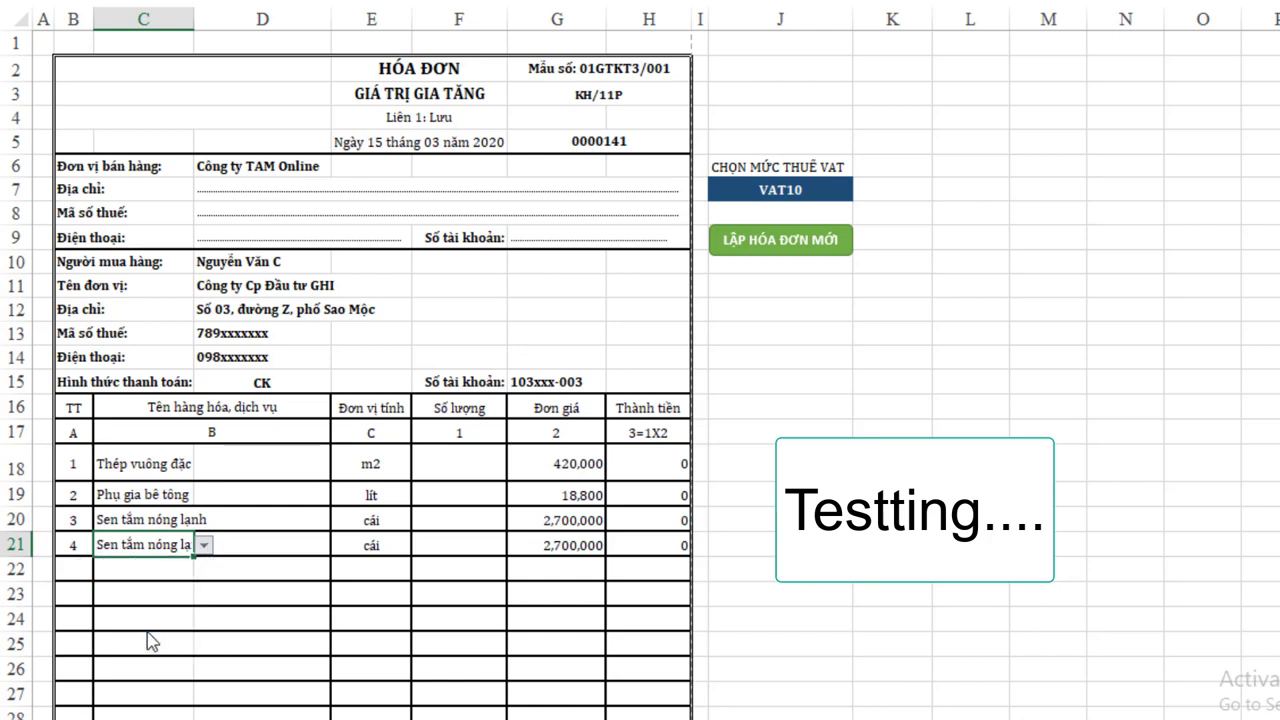
click(150, 463)
click(204, 463)
click(100, 500)
click(190, 548)
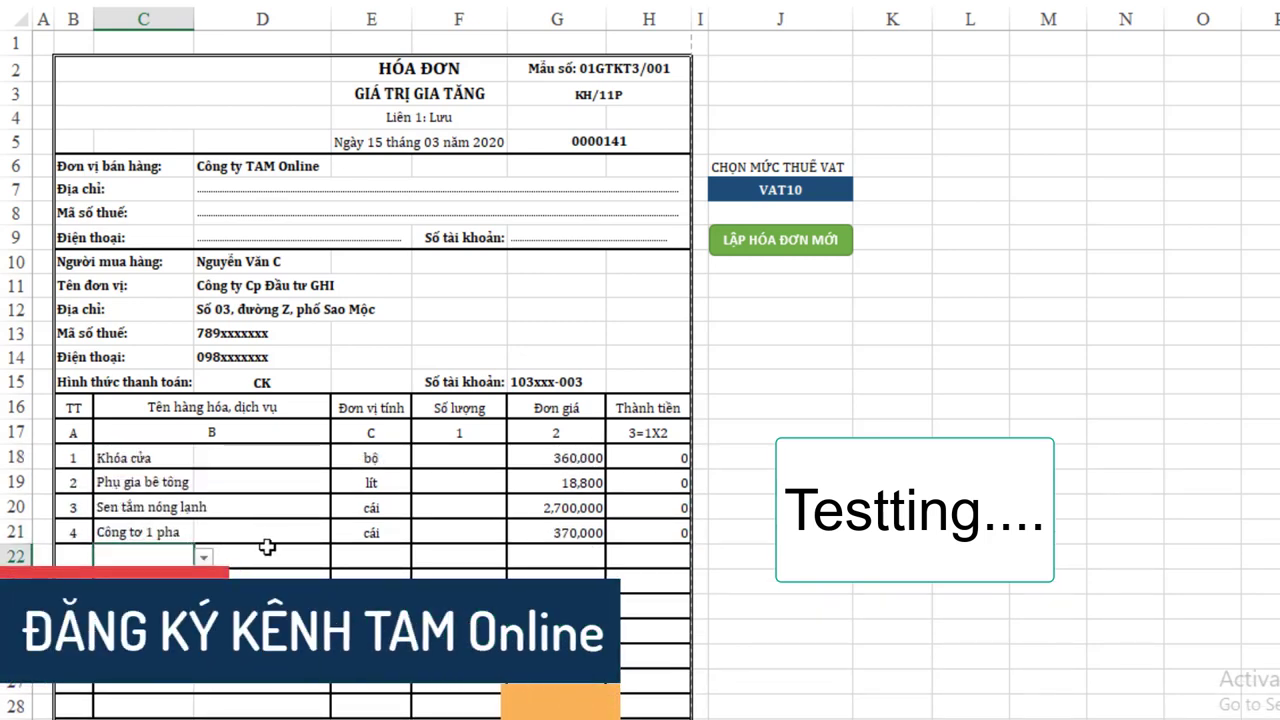
Step: Set the four item quantities to 4, 3, 6 and 5
click(474, 457)
text(4)
key(Return)
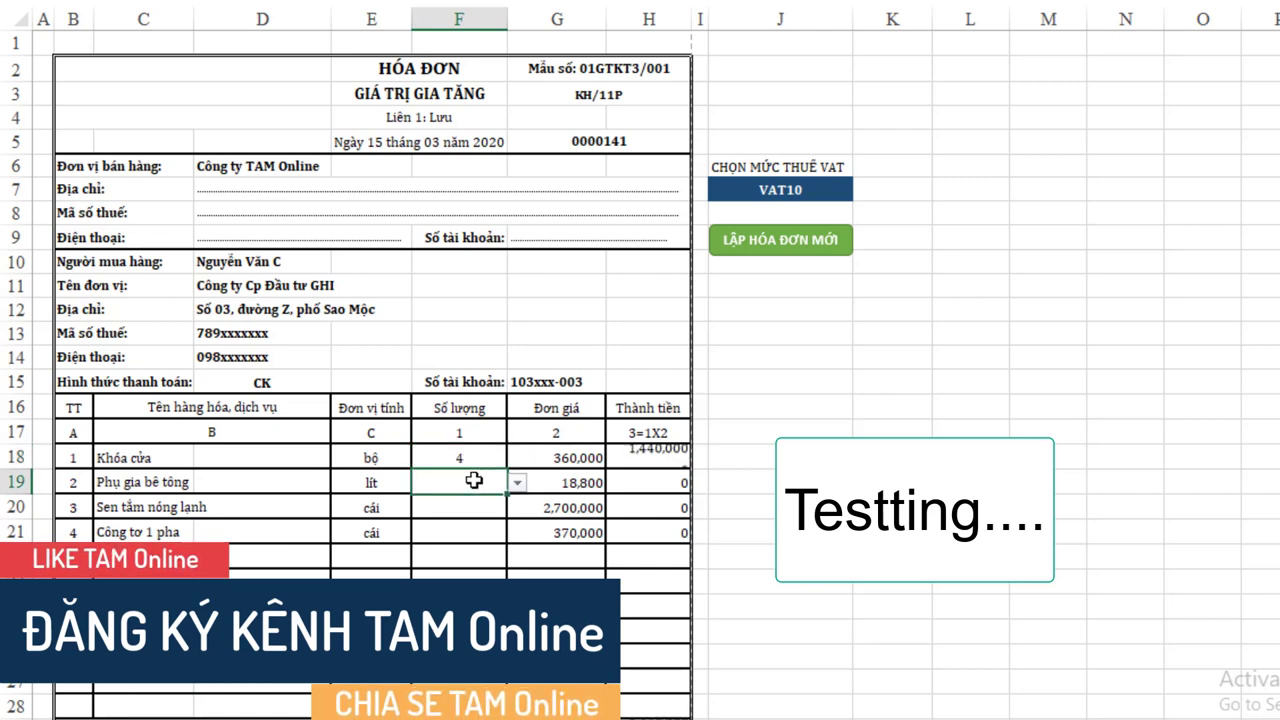
click(517, 482)
click(450, 528)
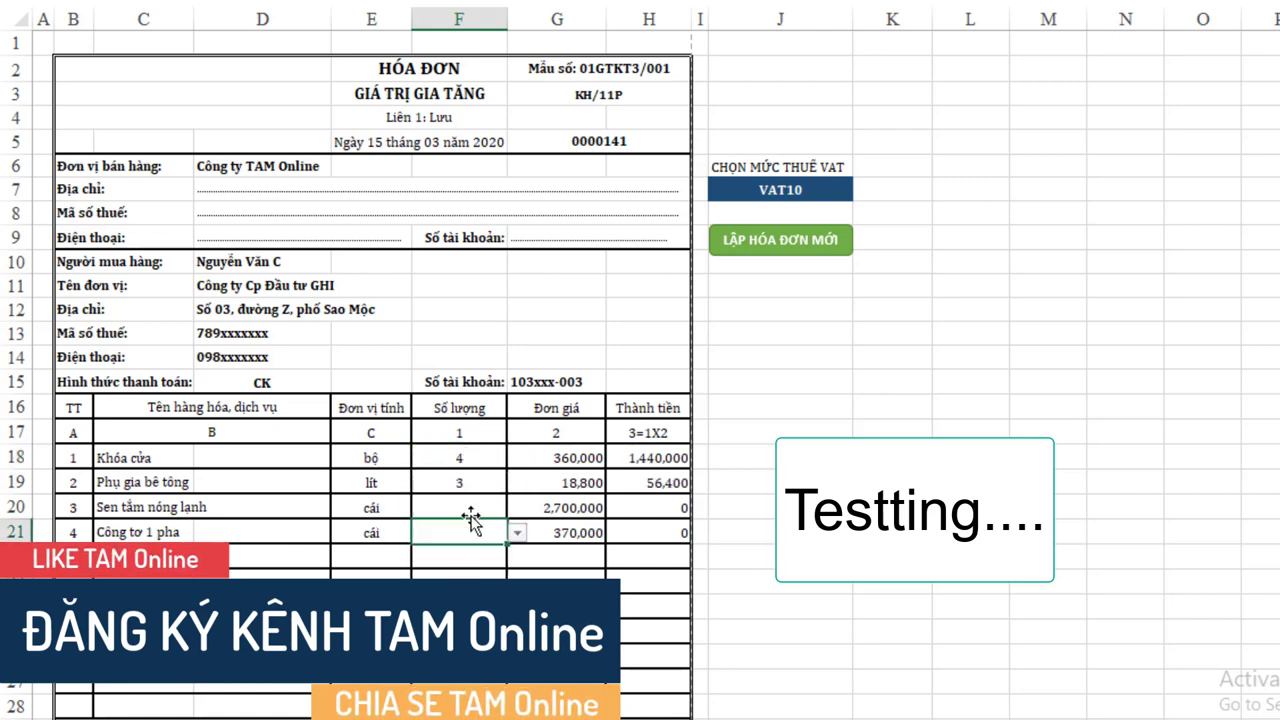
click(460, 507)
click(517, 507)
click(471, 531)
click(471, 531)
click(517, 532)
click(395, 600)
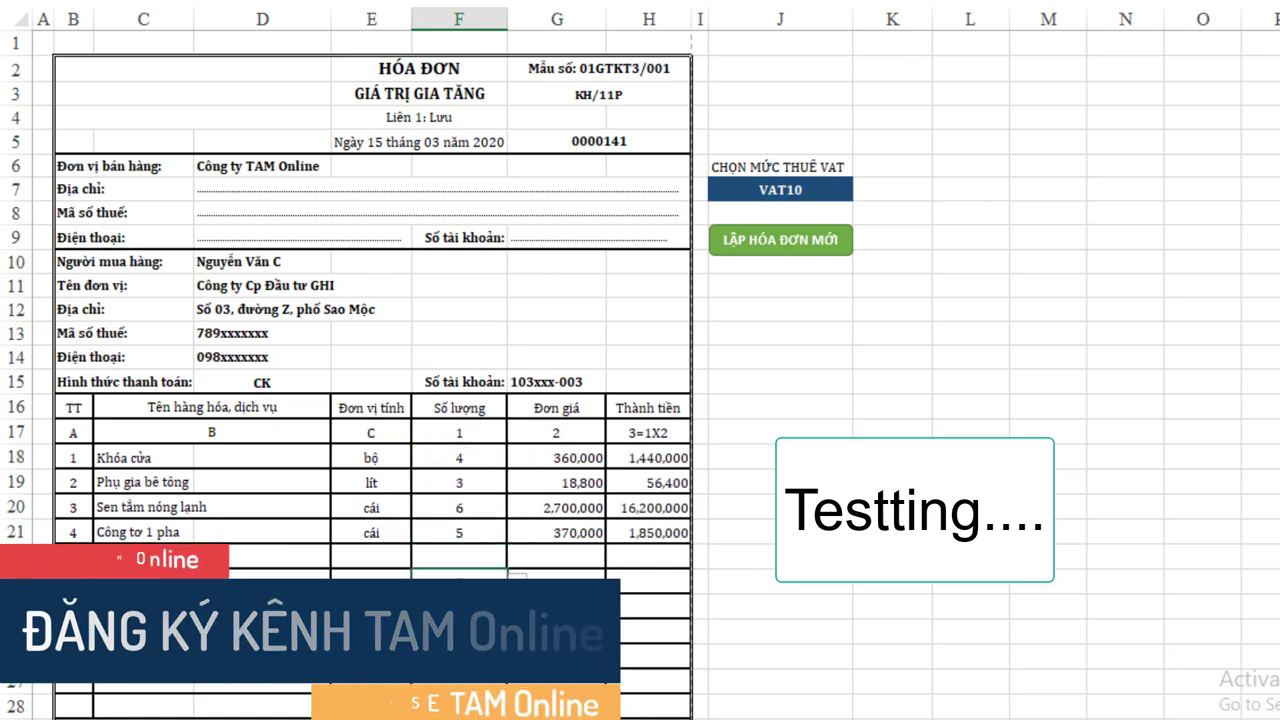
Step: Check the totals, then reset the sheet to a blank invoice with LẬP HÓA ĐƠN MỚI
key(Return)
scroll(489, 503, down, 2)
key(Return)
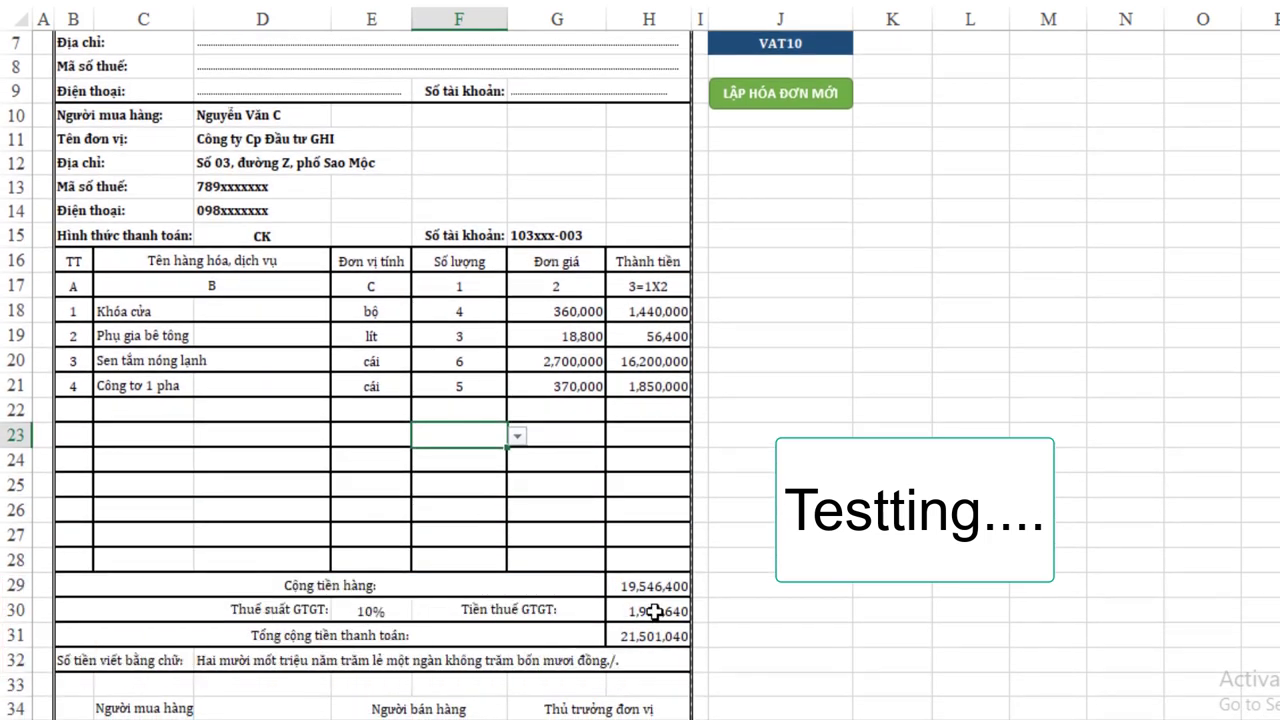
click(405, 540)
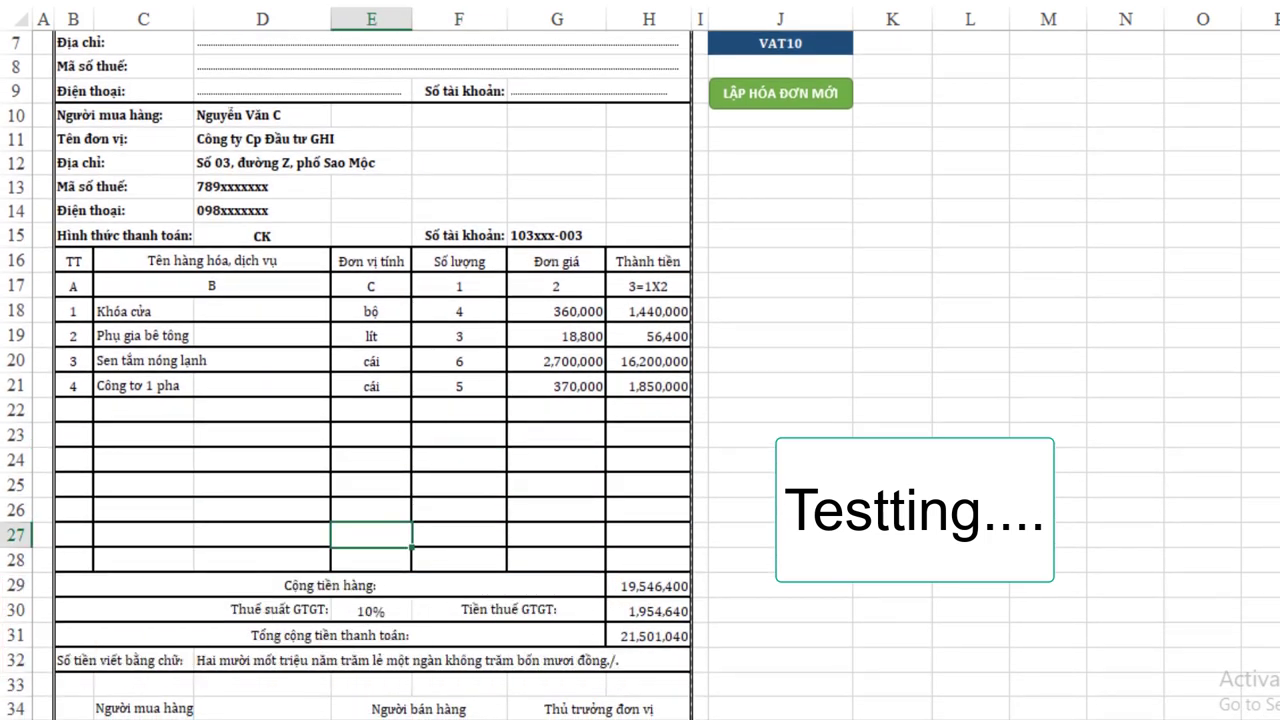
click(775, 100)
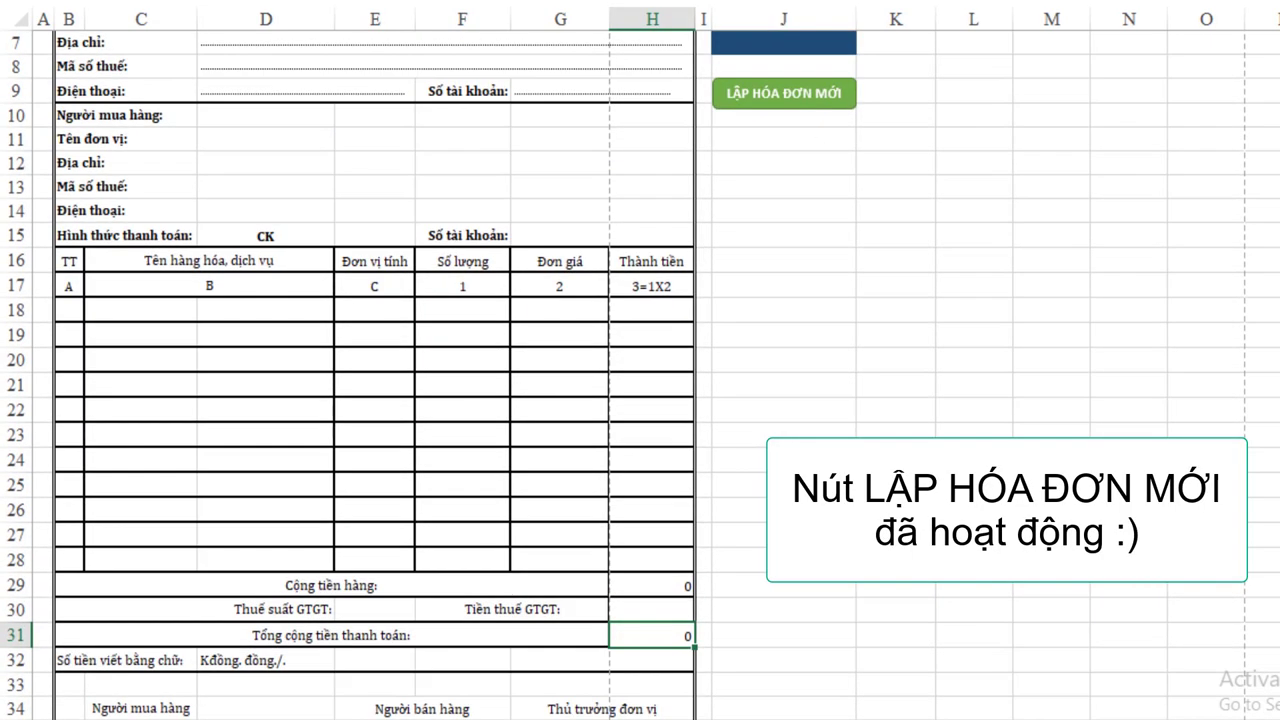
Step: Pick a buyer from the D13 tax-code list for invoice 0000143
scroll(374, 400, down, 2)
scroll(769, 300, up, 2)
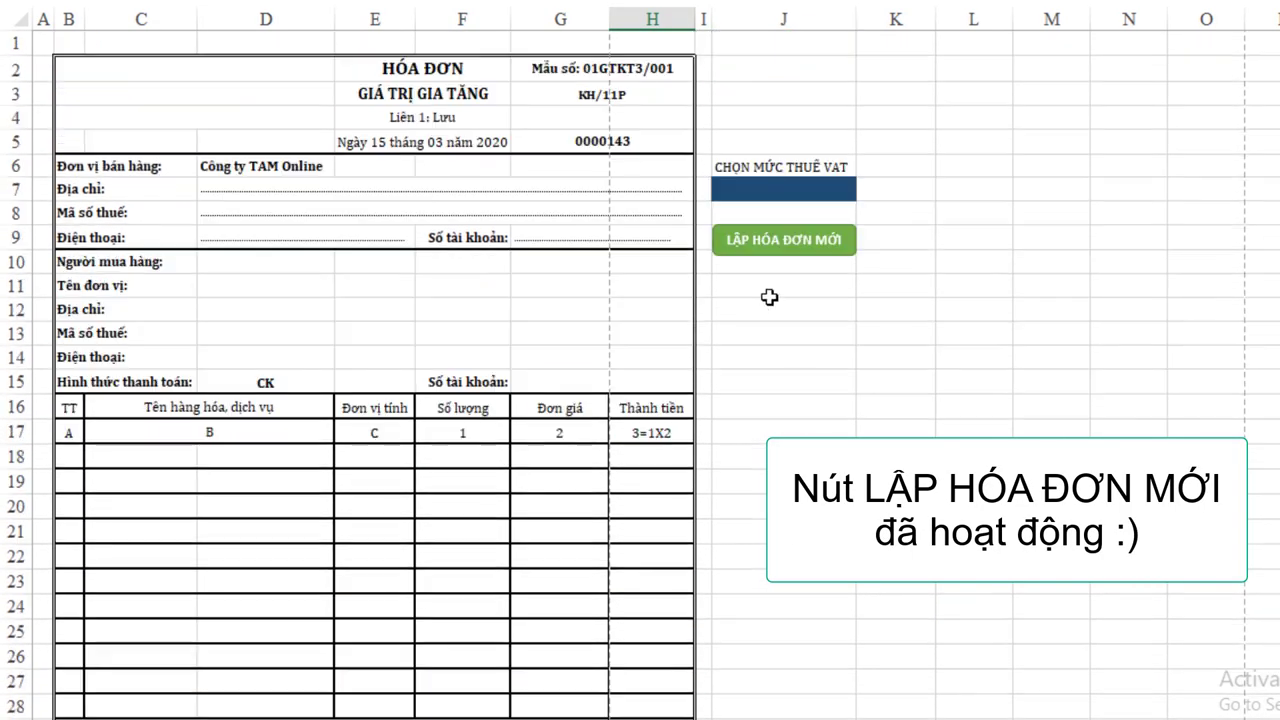
click(211, 338)
click(344, 333)
click(262, 350)
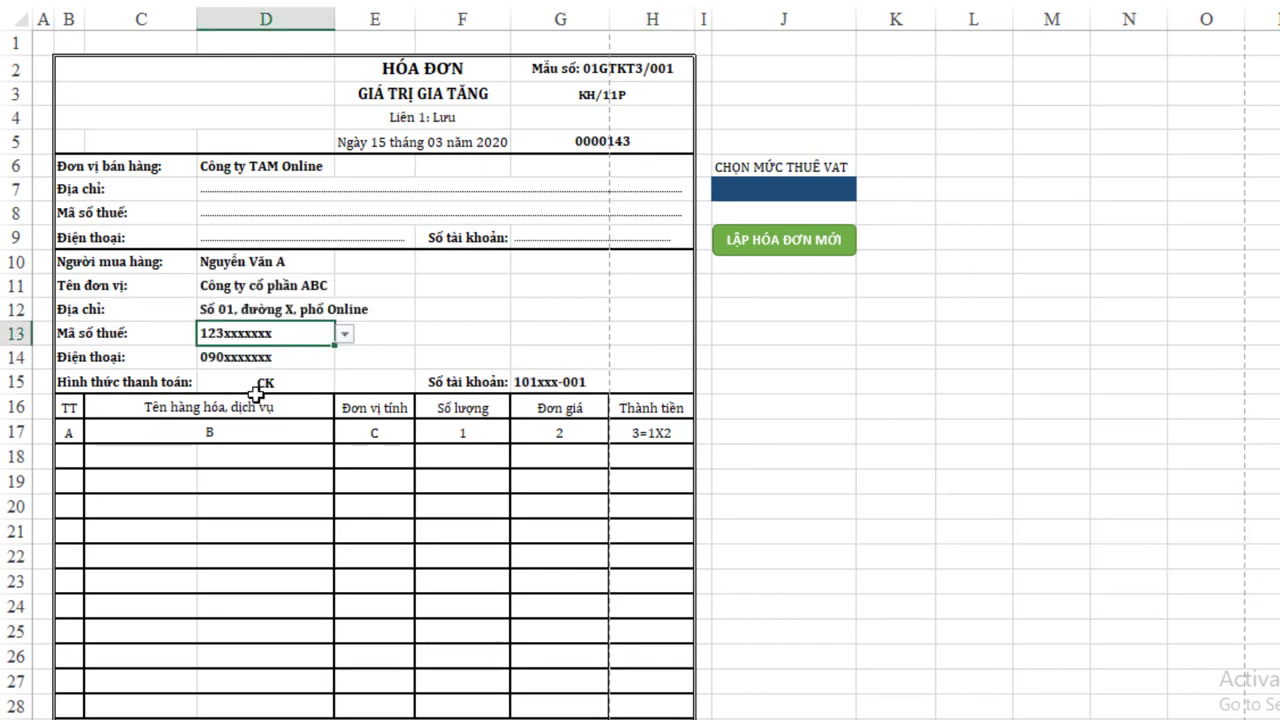
Step: Choose items Công tơ 1 pha, Ống nhựa class and Đèn led panel in rows 18–20
click(149, 458)
click(207, 458)
click(130, 486)
click(207, 458)
click(184, 491)
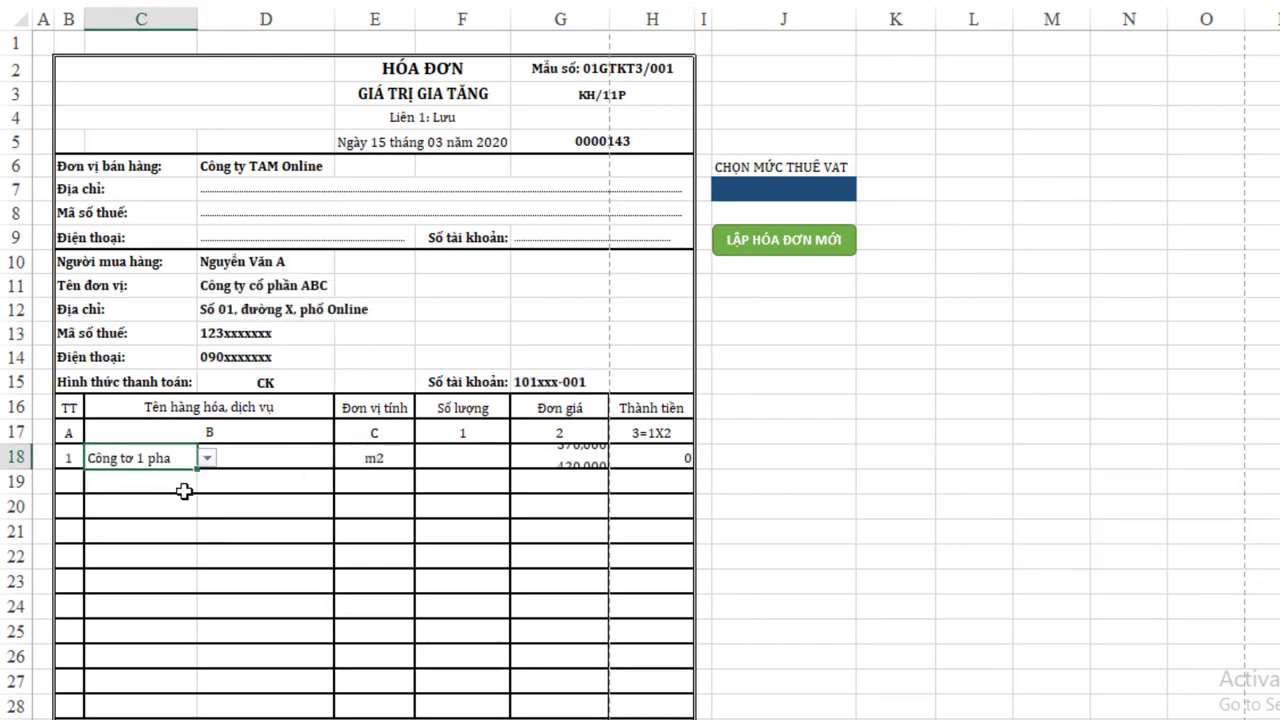
click(184, 486)
click(207, 482)
click(166, 518)
click(185, 507)
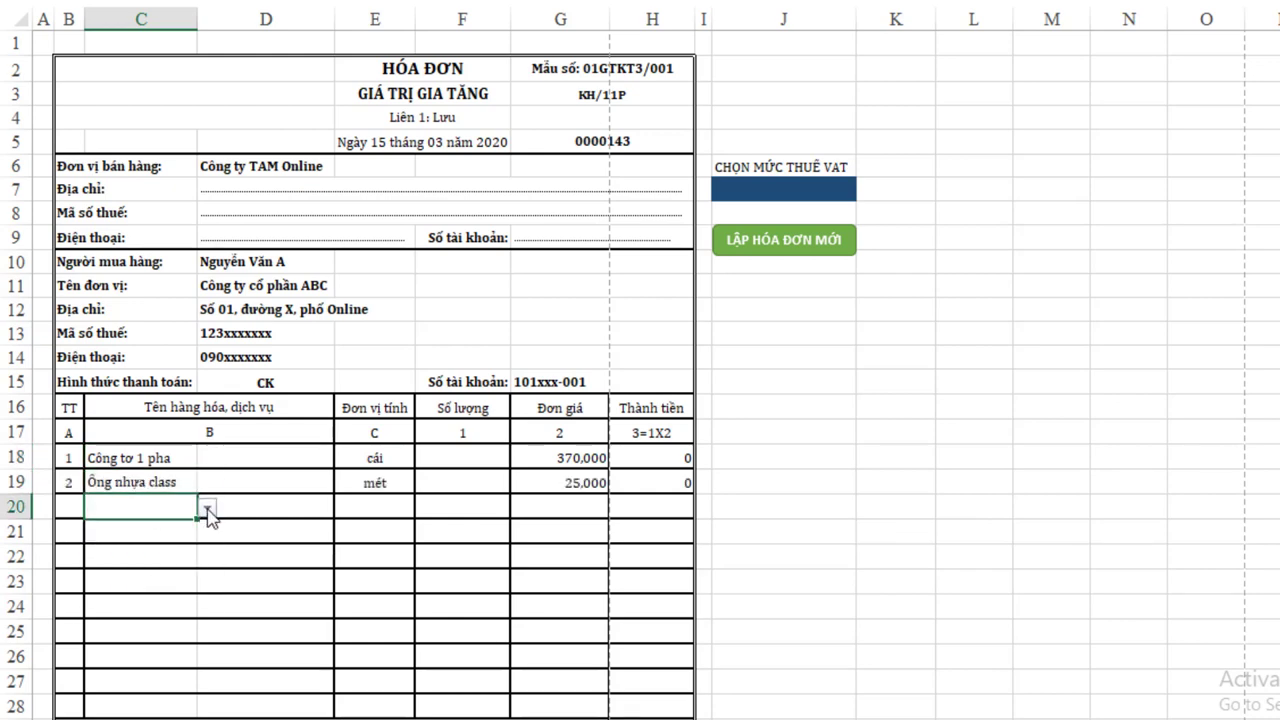
click(207, 510)
click(145, 614)
Step: Set the three item quantities to 3, 8 and 4
click(458, 456)
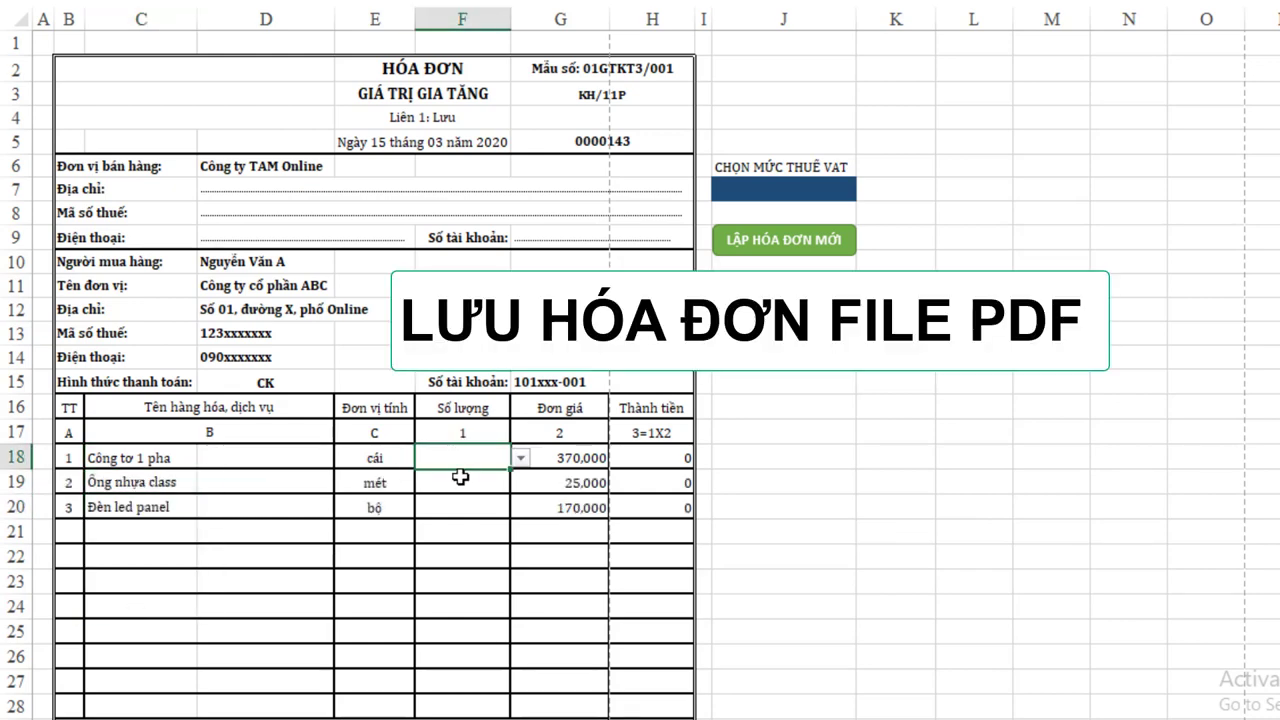
click(520, 457)
click(460, 500)
click(460, 482)
click(520, 482)
click(460, 590)
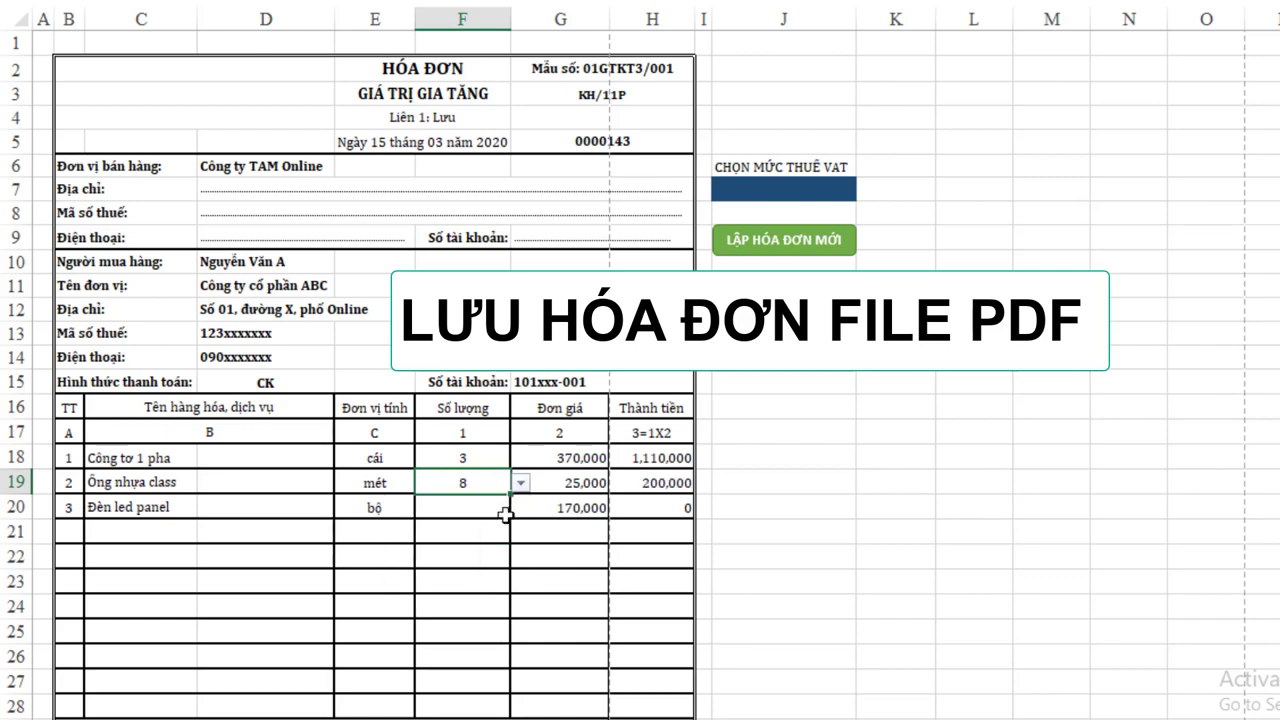
click(506, 515)
click(520, 507)
click(429, 566)
click(460, 557)
scroll(600, 531, down, 4)
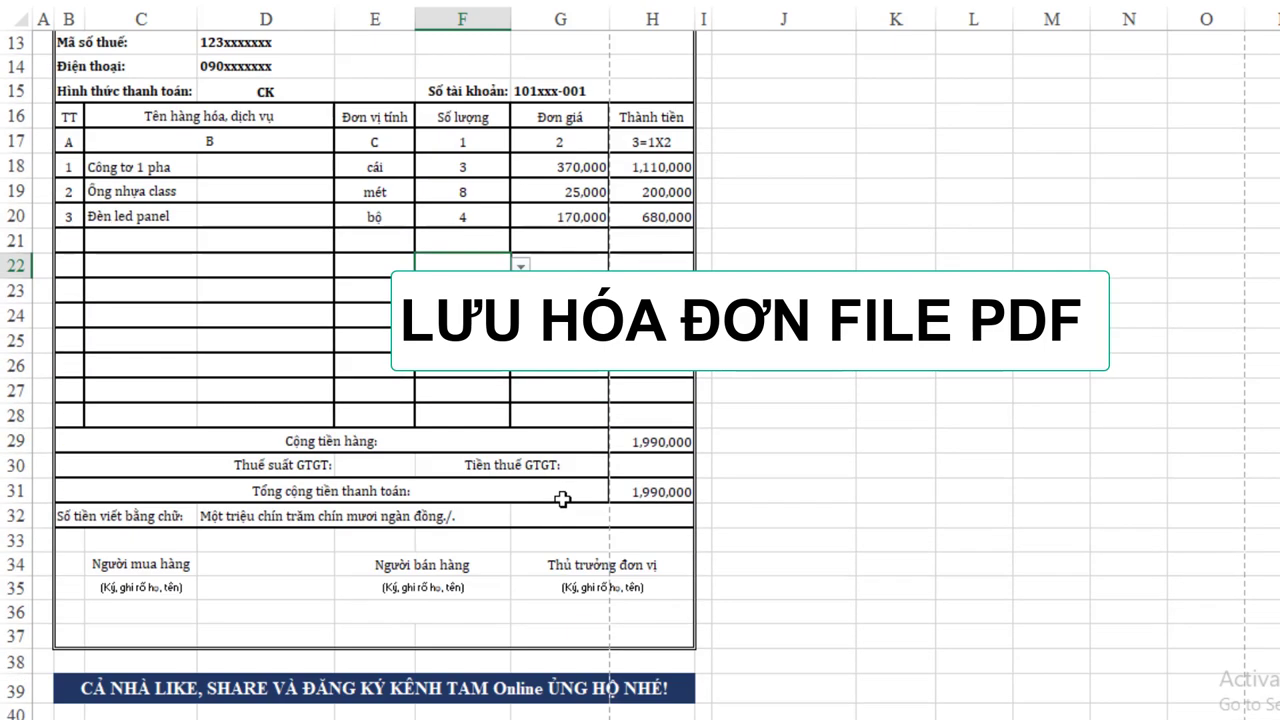
scroll(558, 498, up, 3)
scroll(808, 194, up, 1)
Step: Set the VAT rate in J7 to VAT10 and check the 2,189,000 total
click(820, 190)
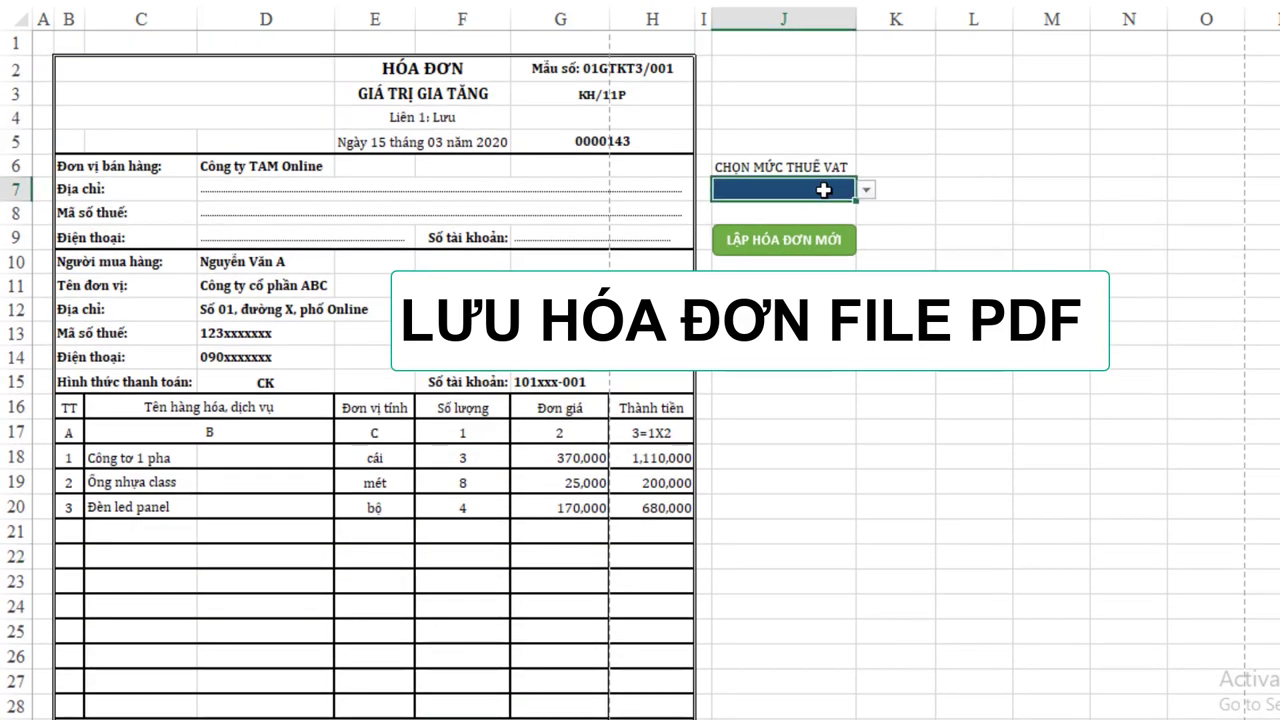
click(866, 189)
click(828, 208)
click(784, 309)
scroll(522, 434, down, 4)
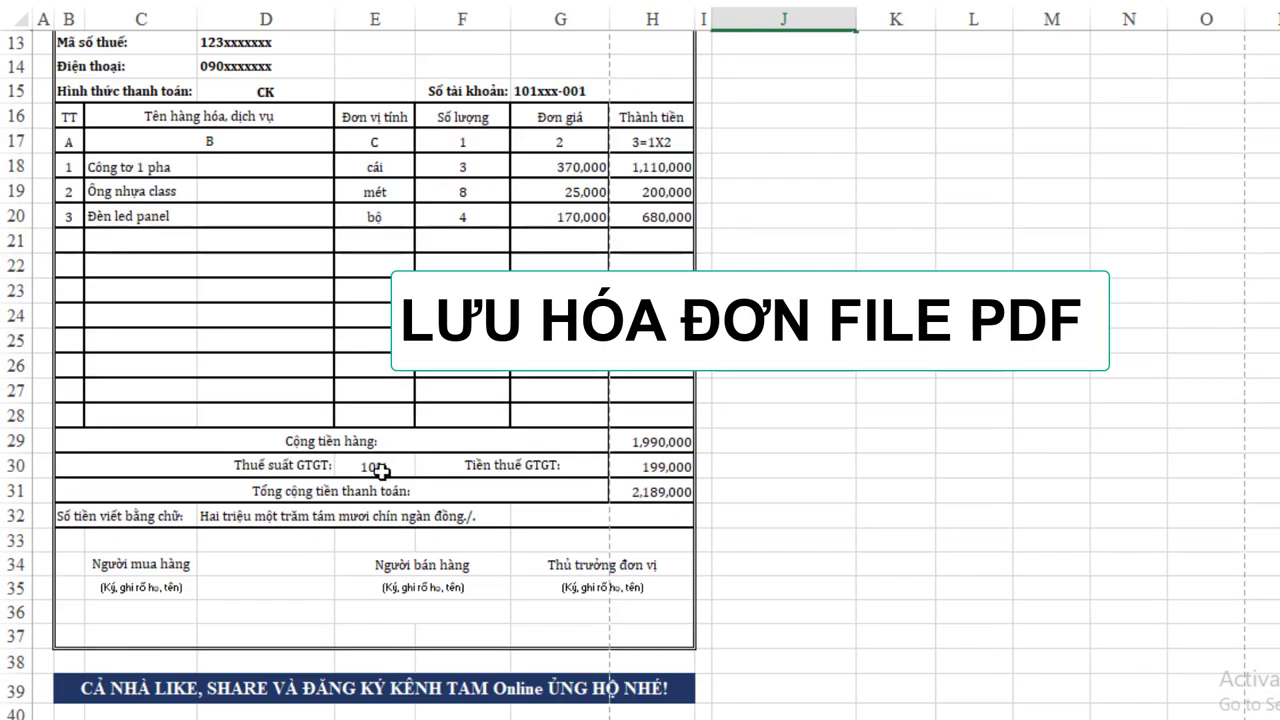
scroll(865, 185, up, 3)
click(838, 116)
click(866, 116)
click(770, 142)
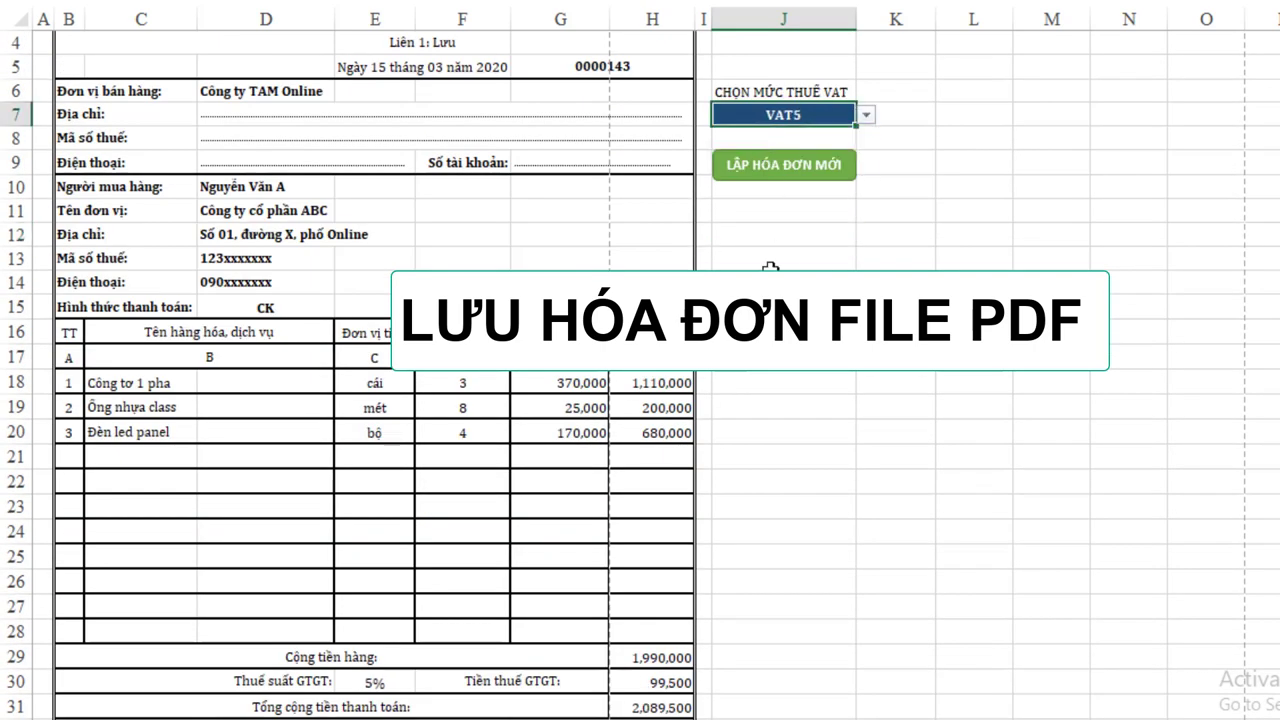
scroll(380, 503, down, 3)
scroll(670, 478, up, 3)
click(866, 114)
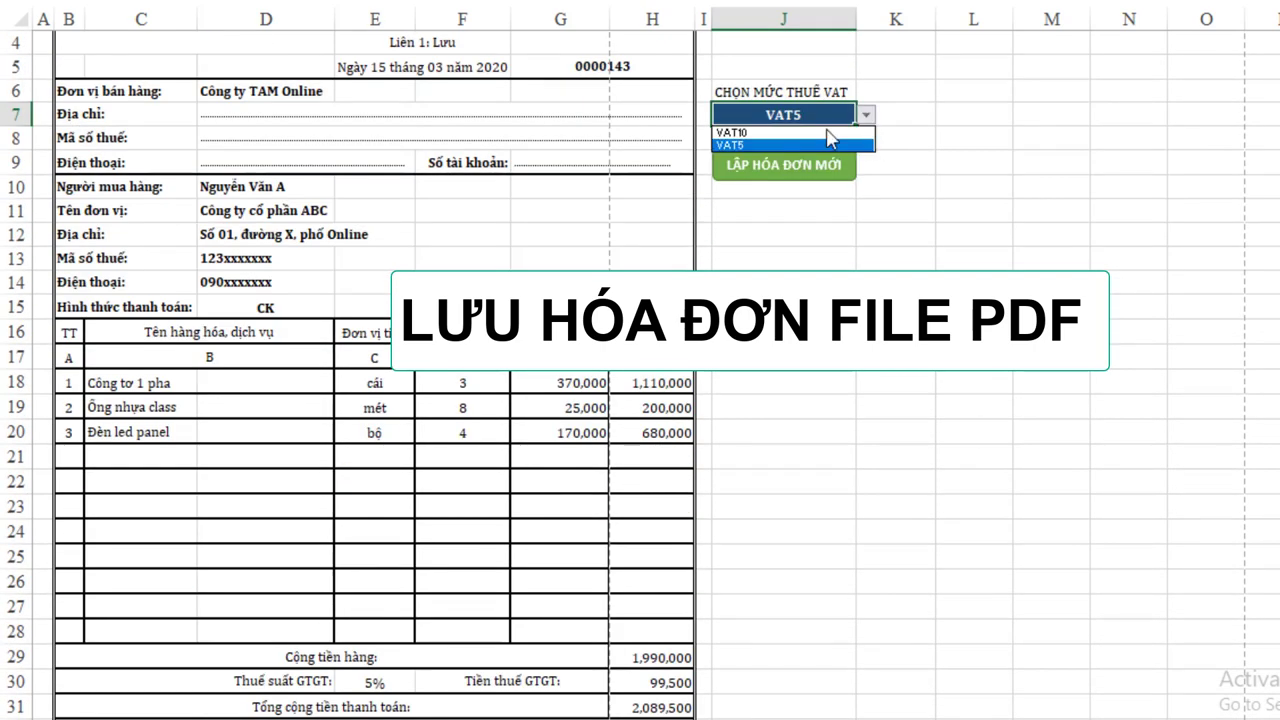
click(829, 130)
click(803, 190)
scroll(803, 190, down, 2)
scroll(803, 190, down, 1)
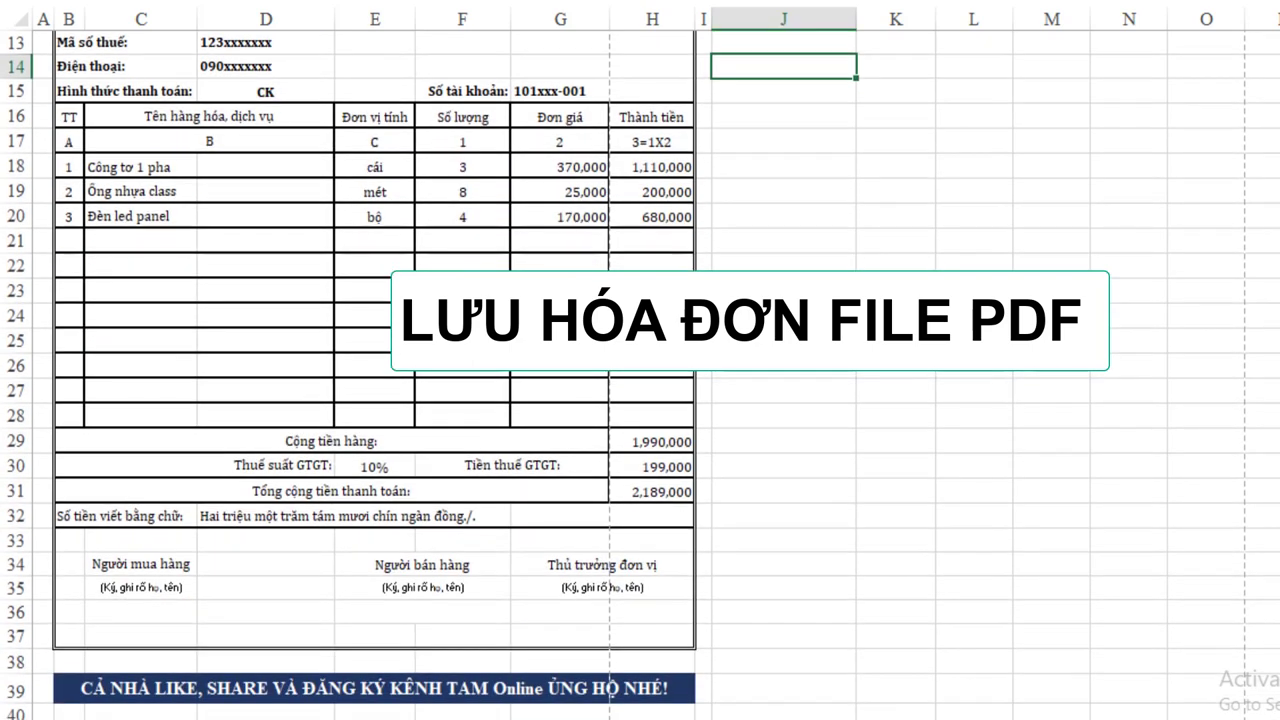
scroll(803, 190, down, 1)
scroll(845, 379, up, 2)
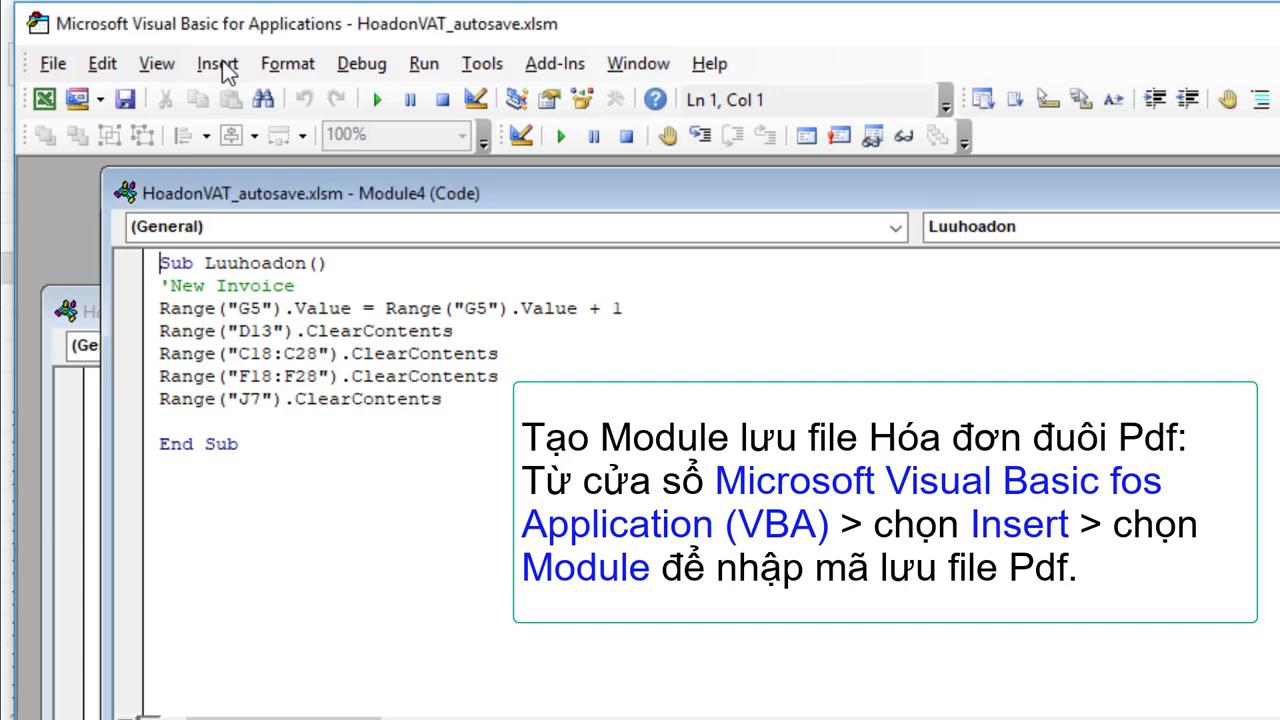
Step: Insert a new code module, Module6, and move its window up
click(218, 64)
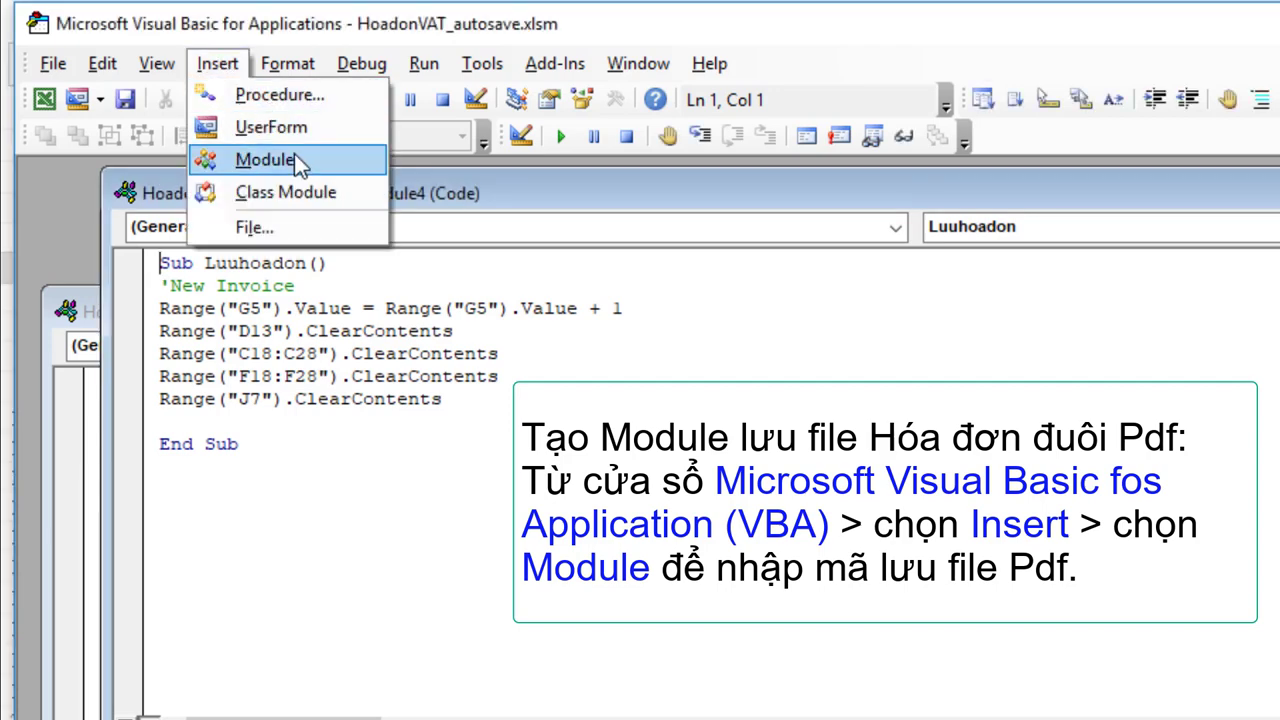
click(266, 160)
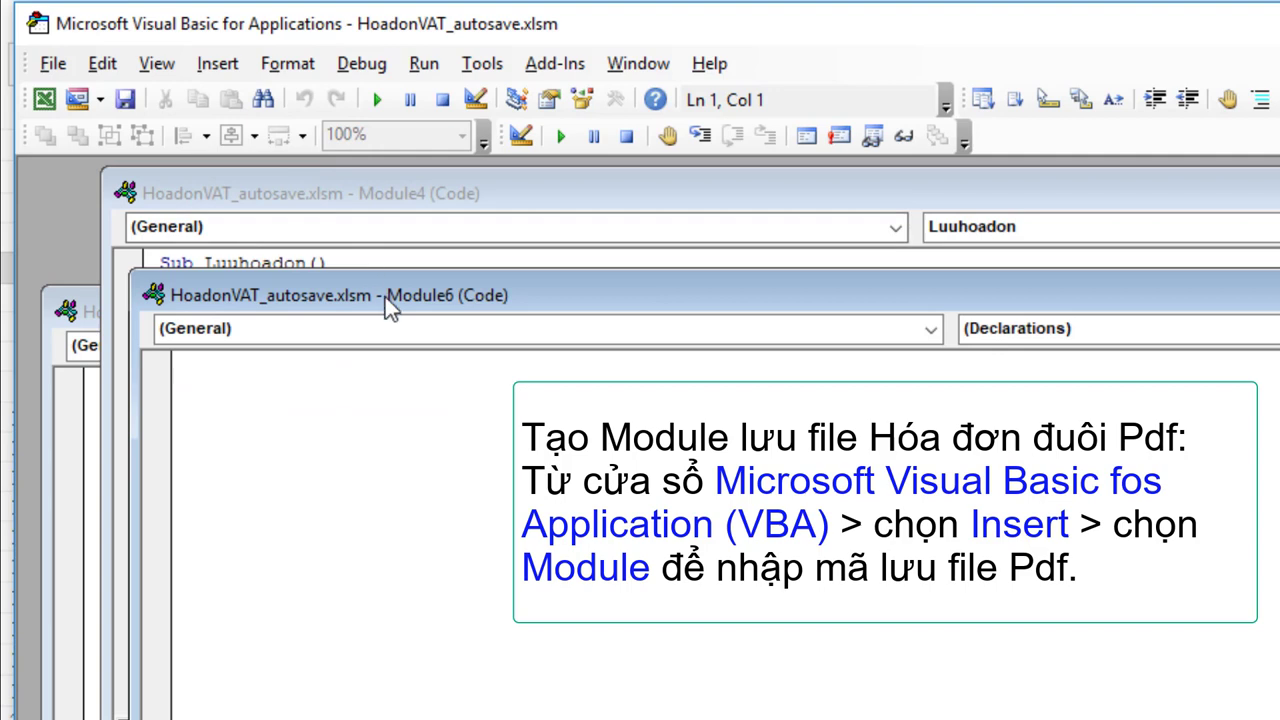
drag(385, 297, 380, 220)
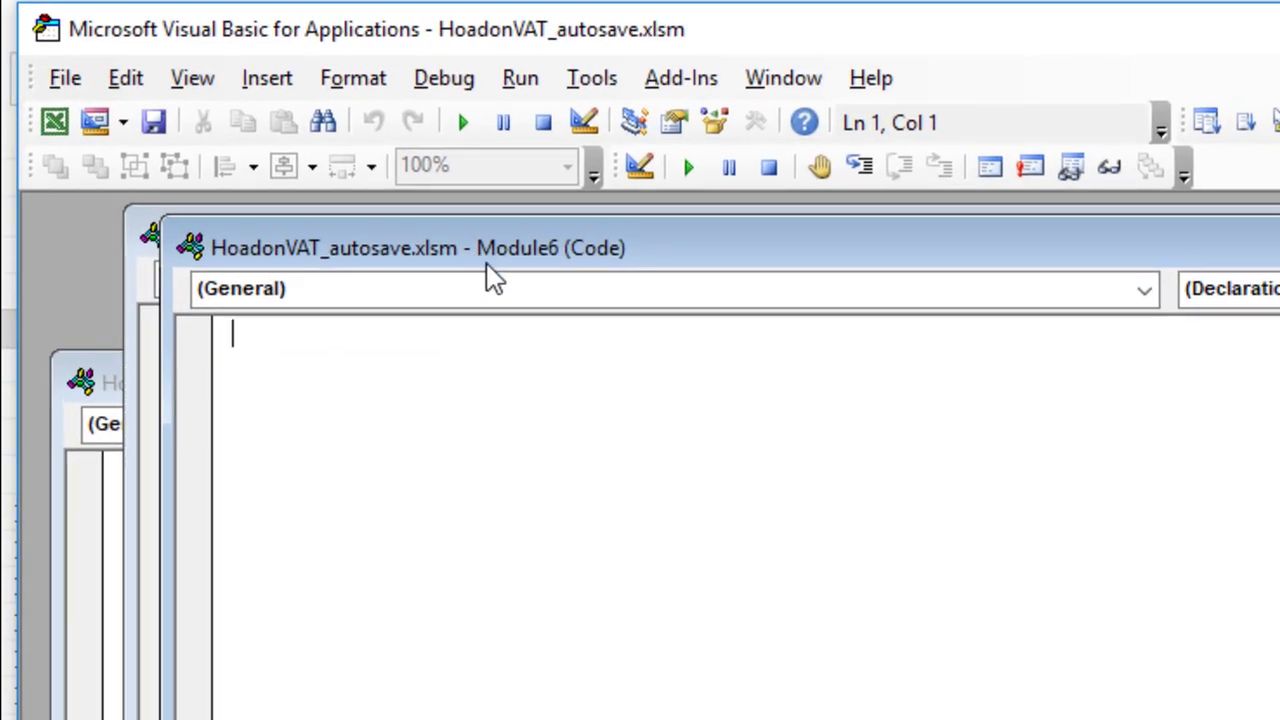
Step: Type the procedure header Sub LuuhoadonVAT() and begin a range( line below it
text(Sub )
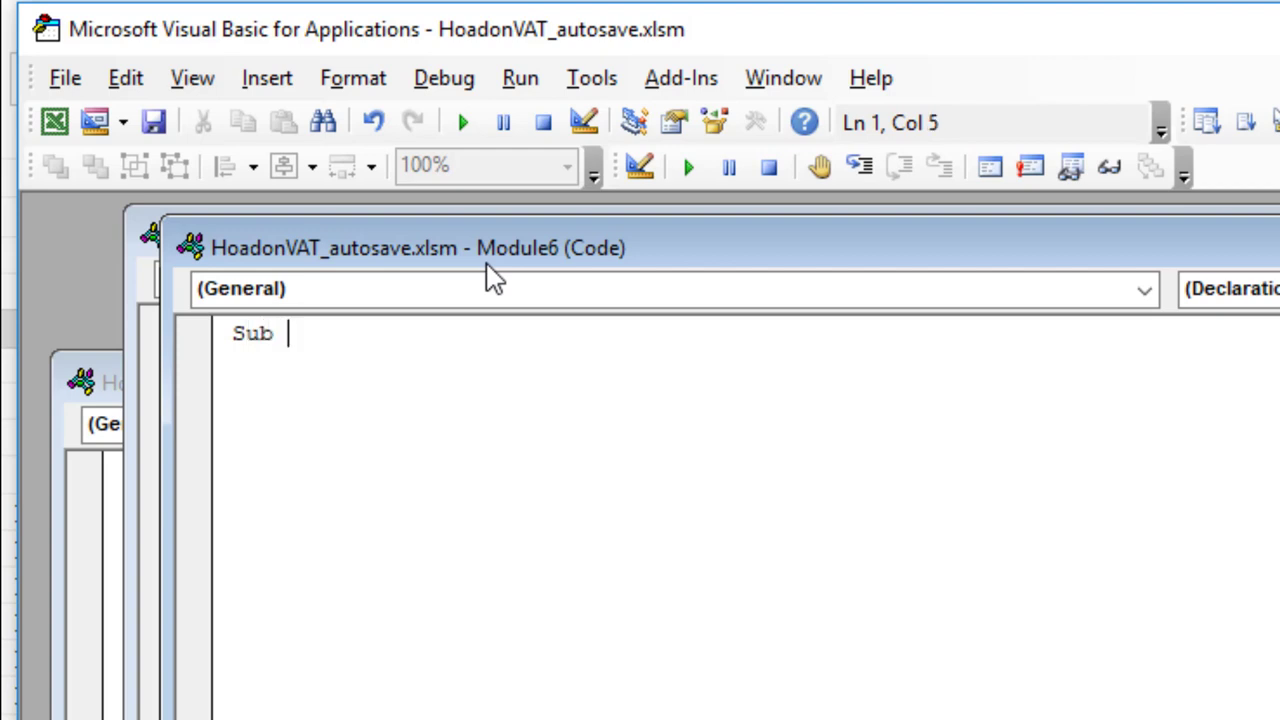
text(L)
text(uu)
text(h)
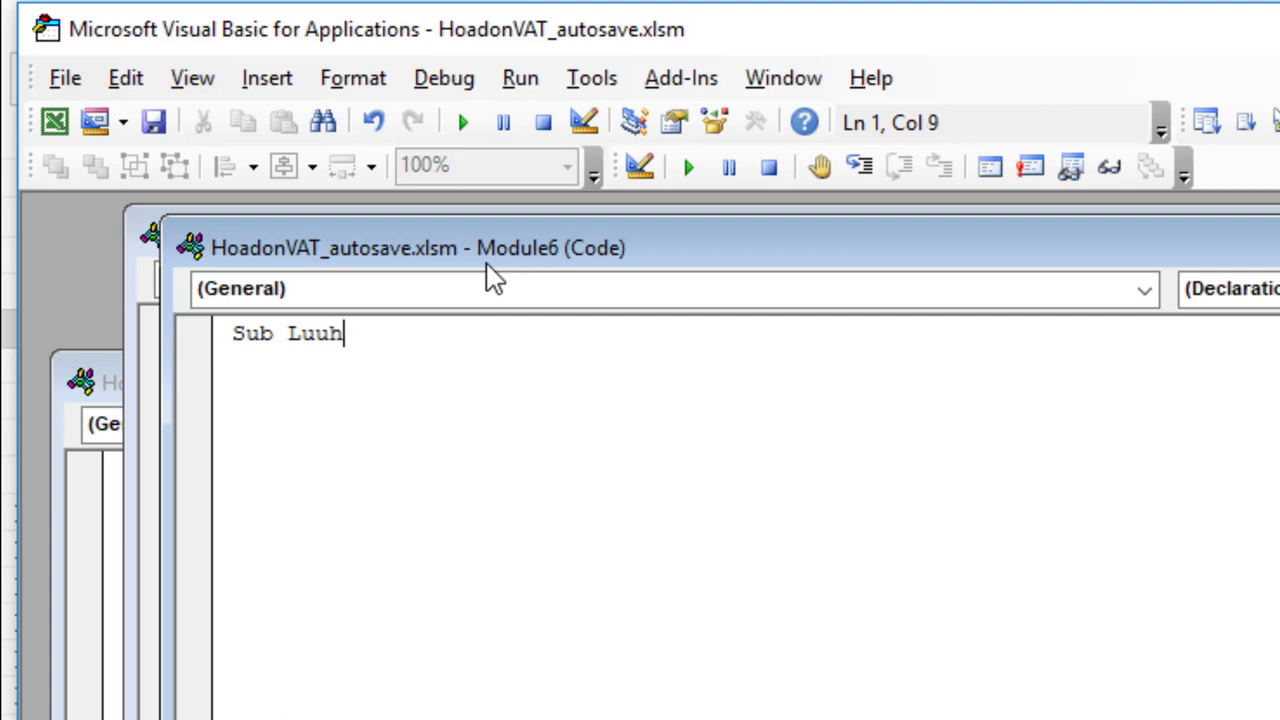
text(oado)
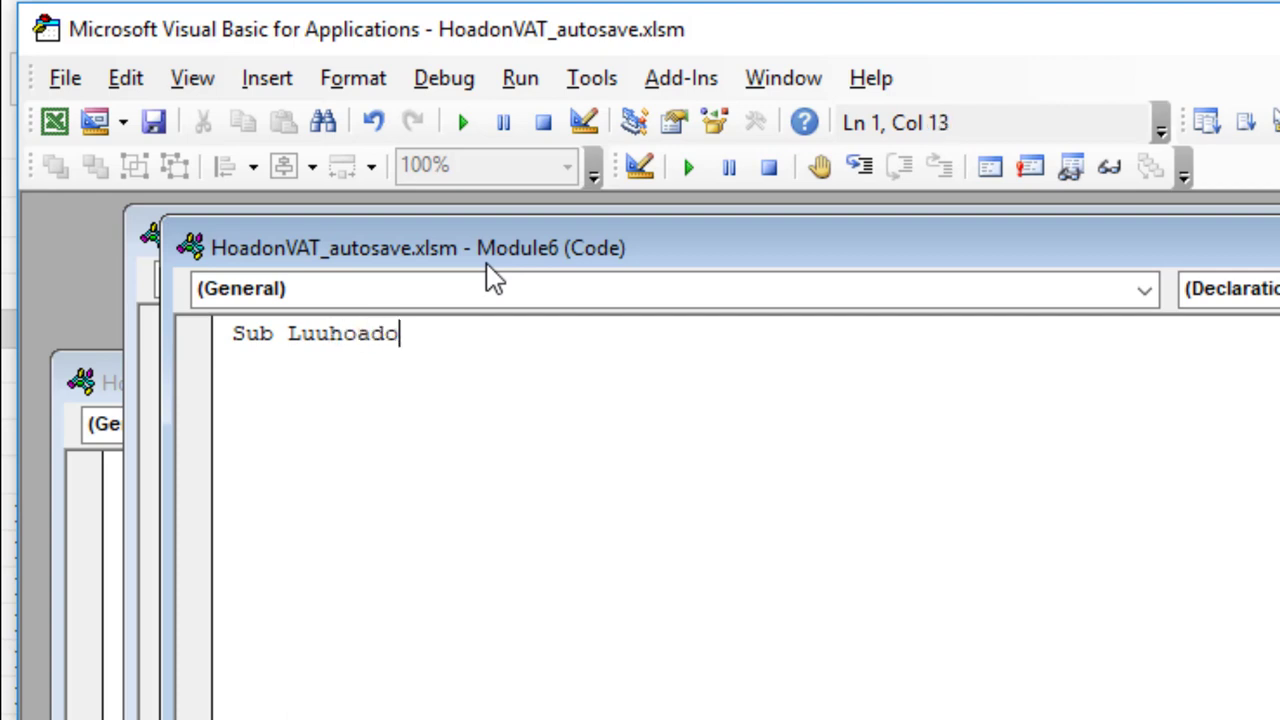
text(nVAT)
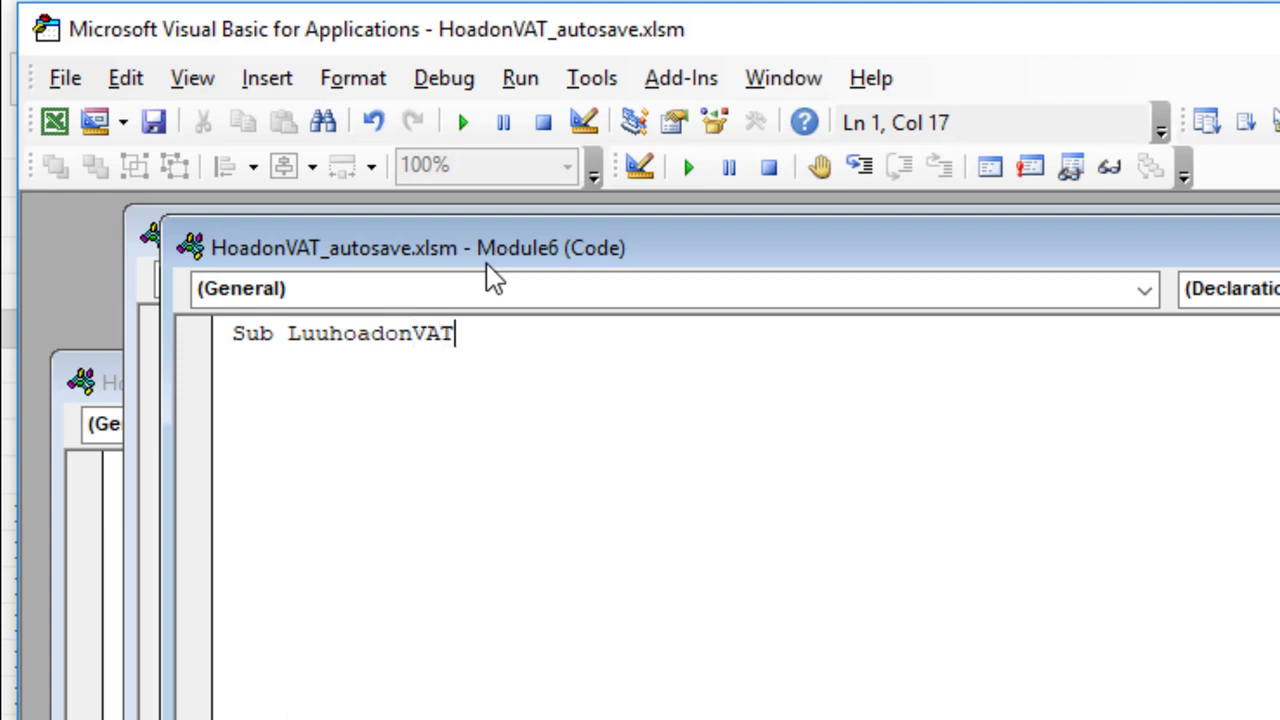
text(())
key(Return)
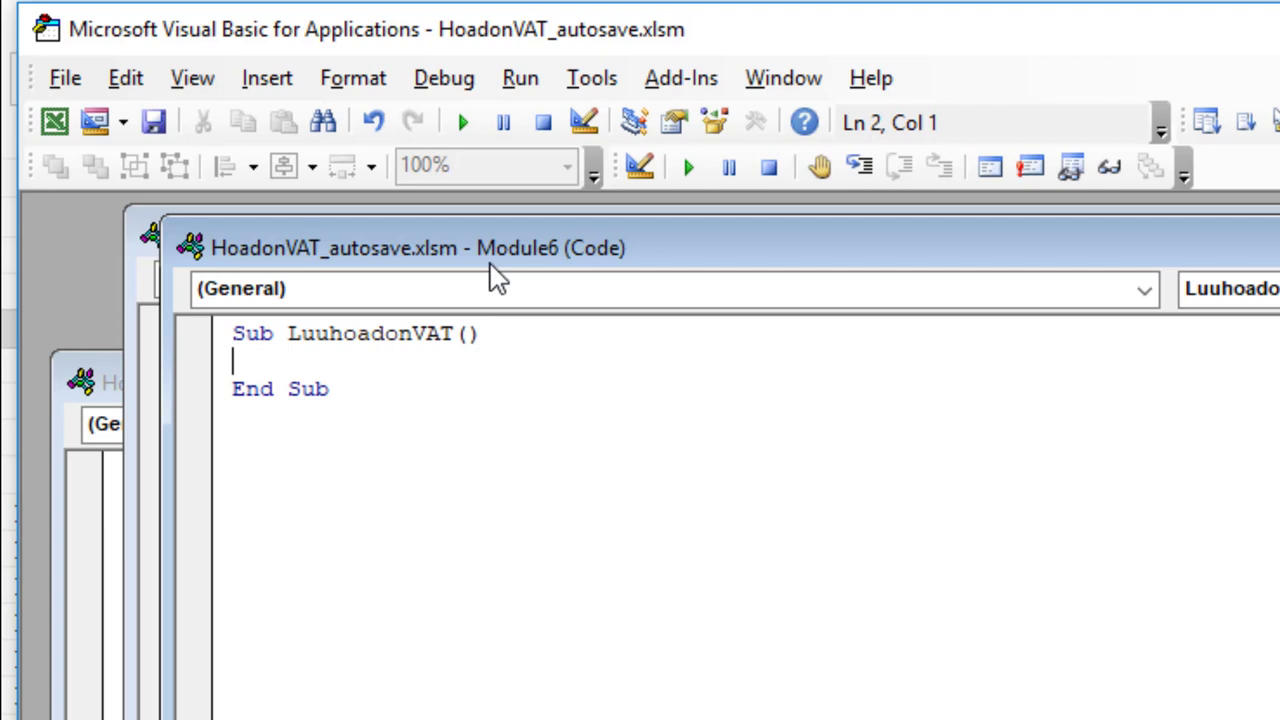
text(range)
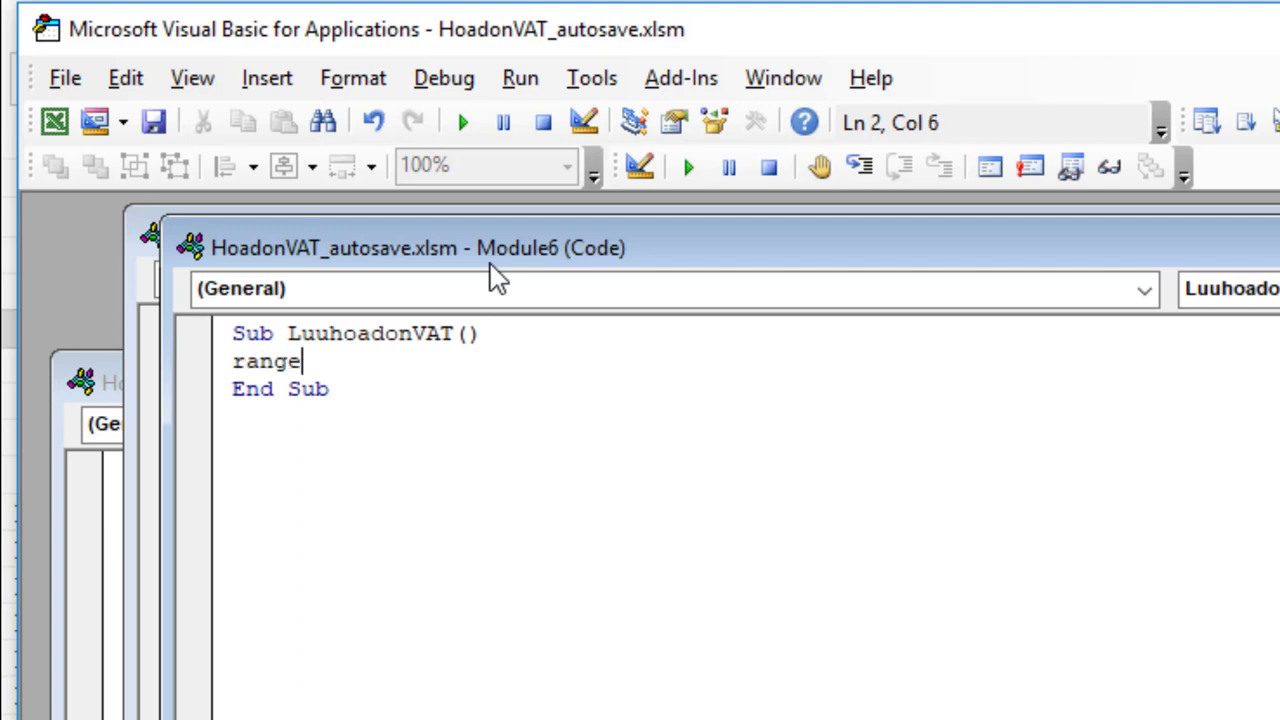
text(()
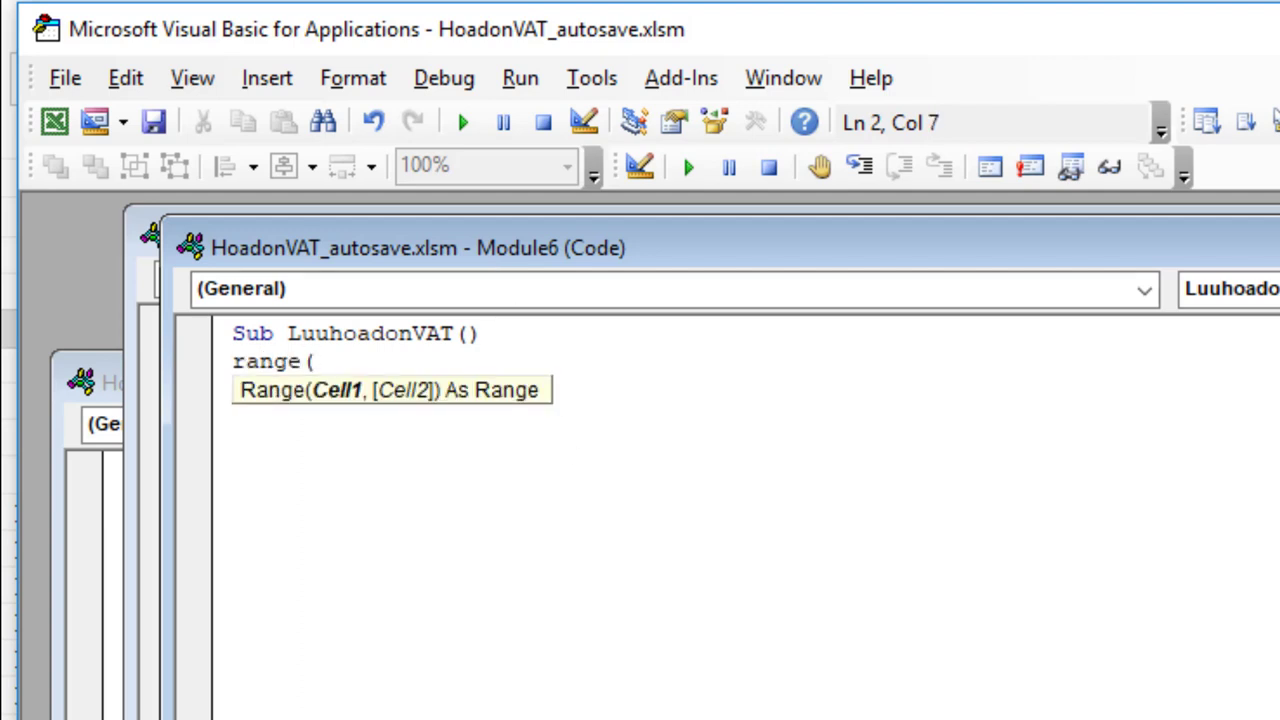
Step: Switch to the invoice worksheet and start a selection at cell A1
key(alt+F11)
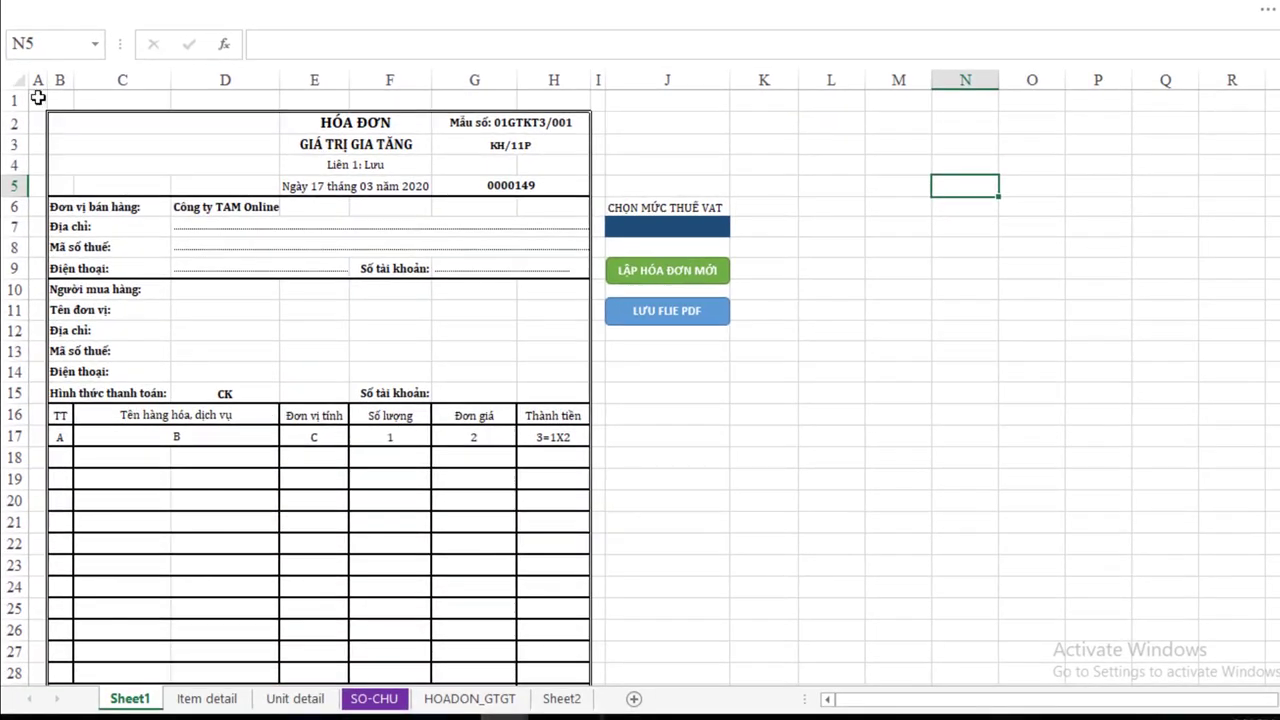
click(38, 100)
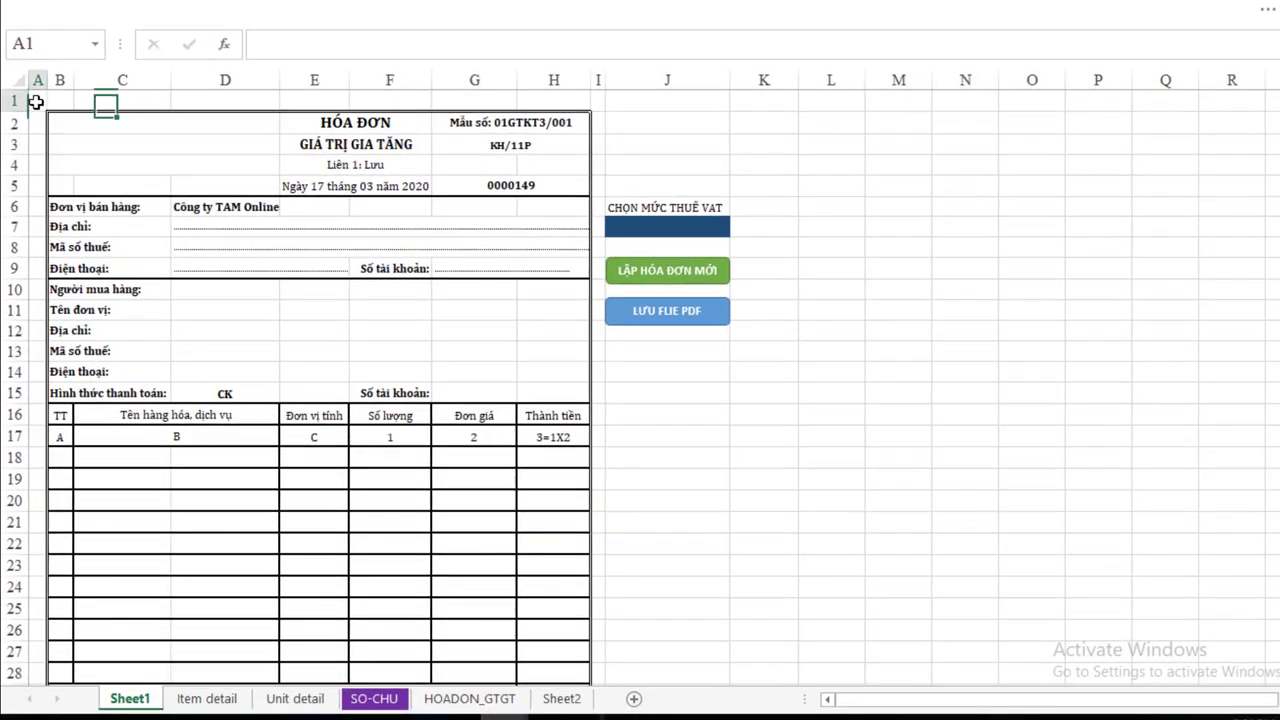
scroll(406, 346, down, 3)
Step: Select the invoice area A1:I40 to confirm the export range
scroll(443, 366, down, 3)
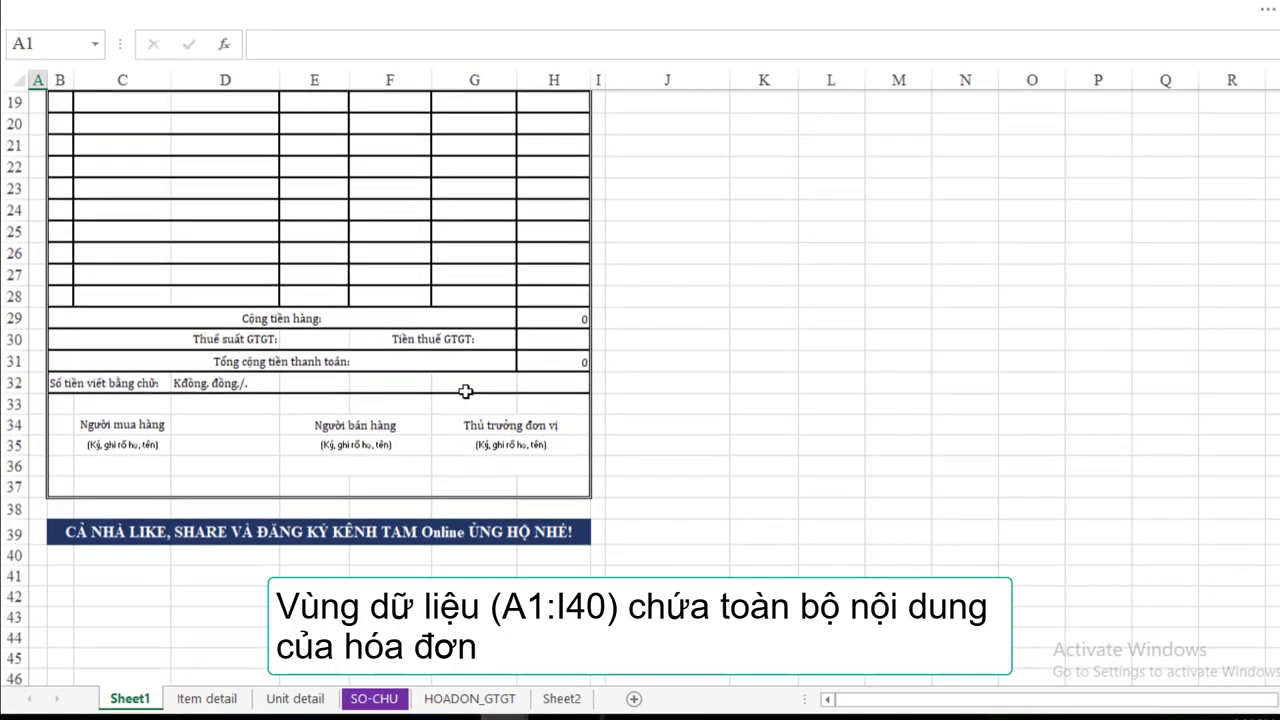
shift+click(596, 557)
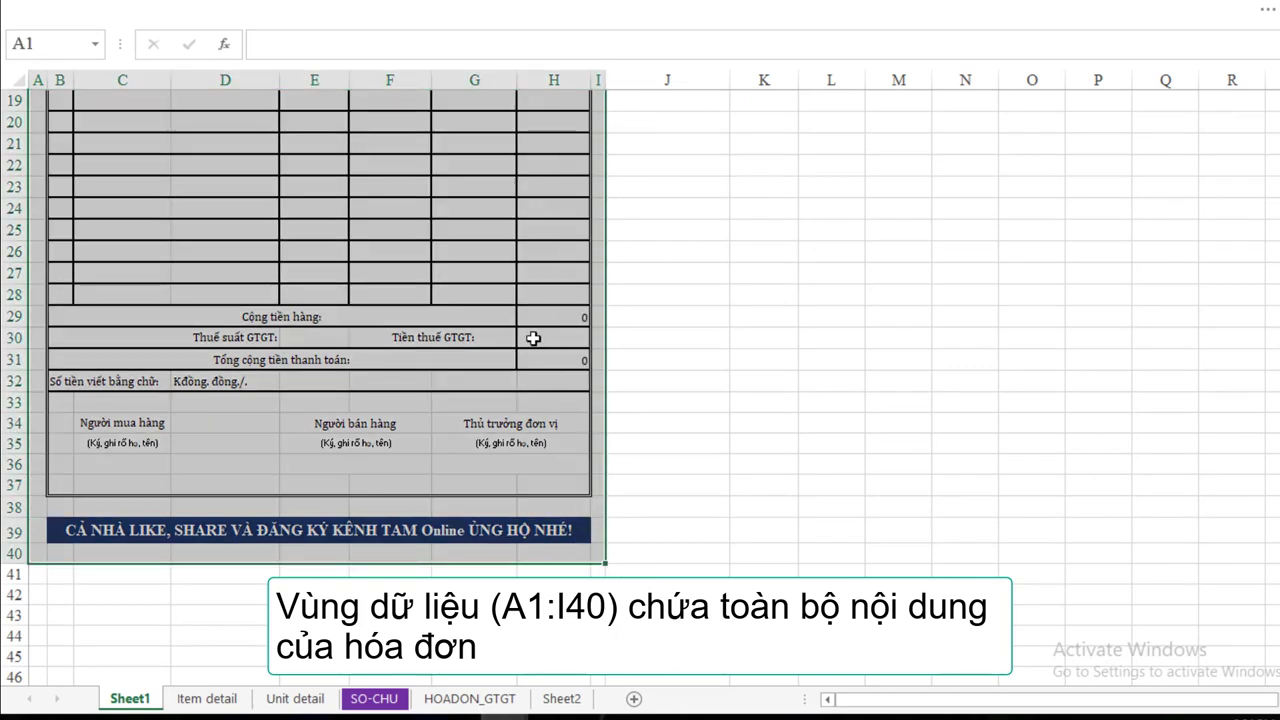
scroll(367, 328, up, 3)
scroll(367, 328, up, 3)
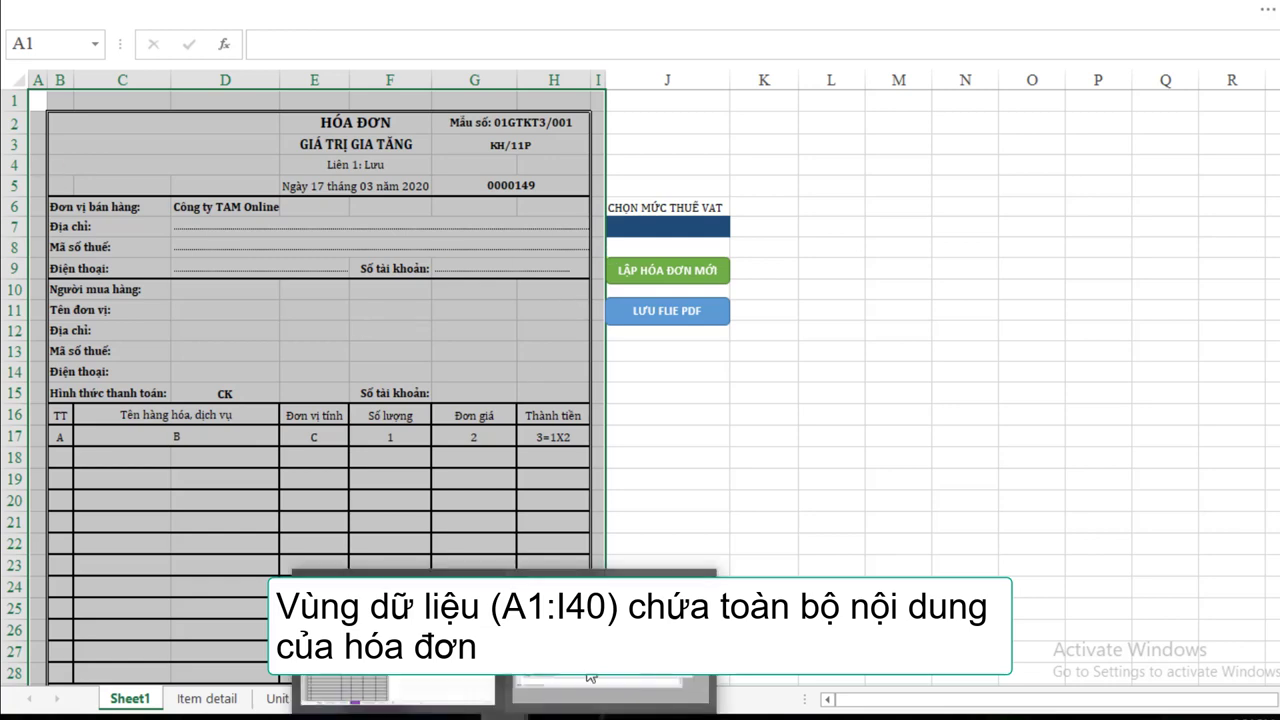
Step: Write range("A1:I40").ExportAsFixedFormat xlTypePDF, Filename:= _ with an opening quote on the next line
click(612, 688)
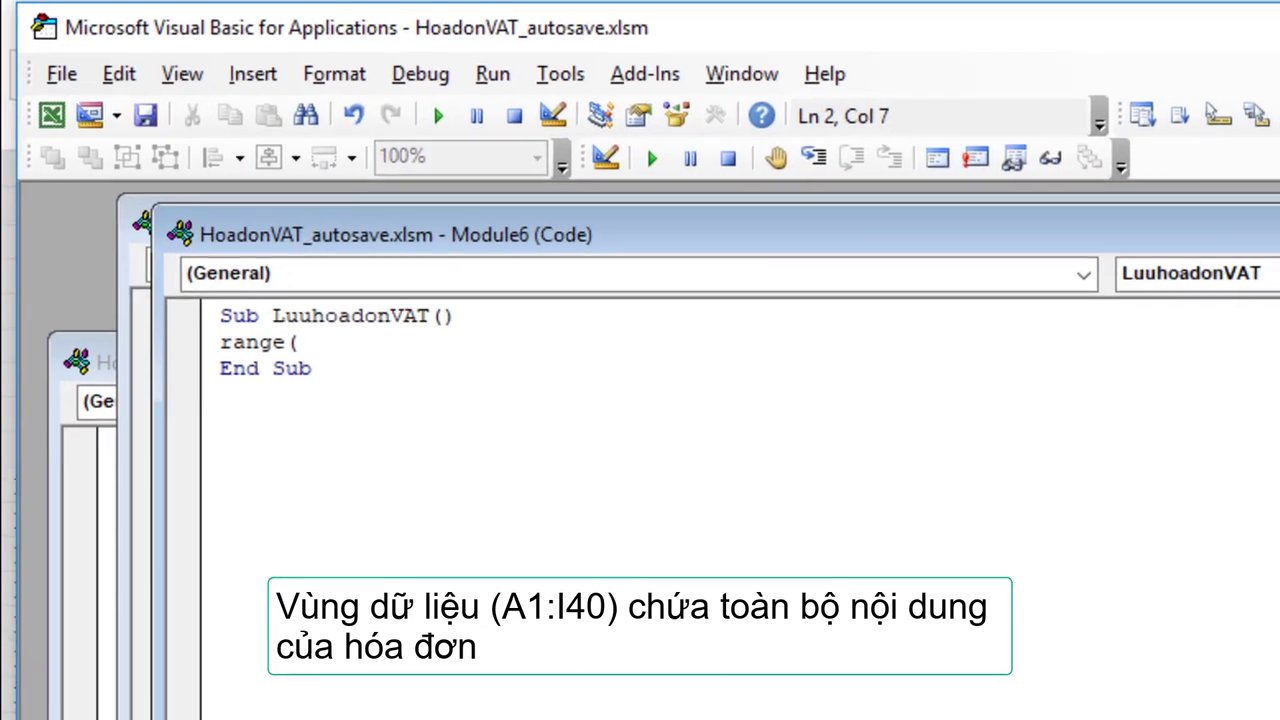
text("A)
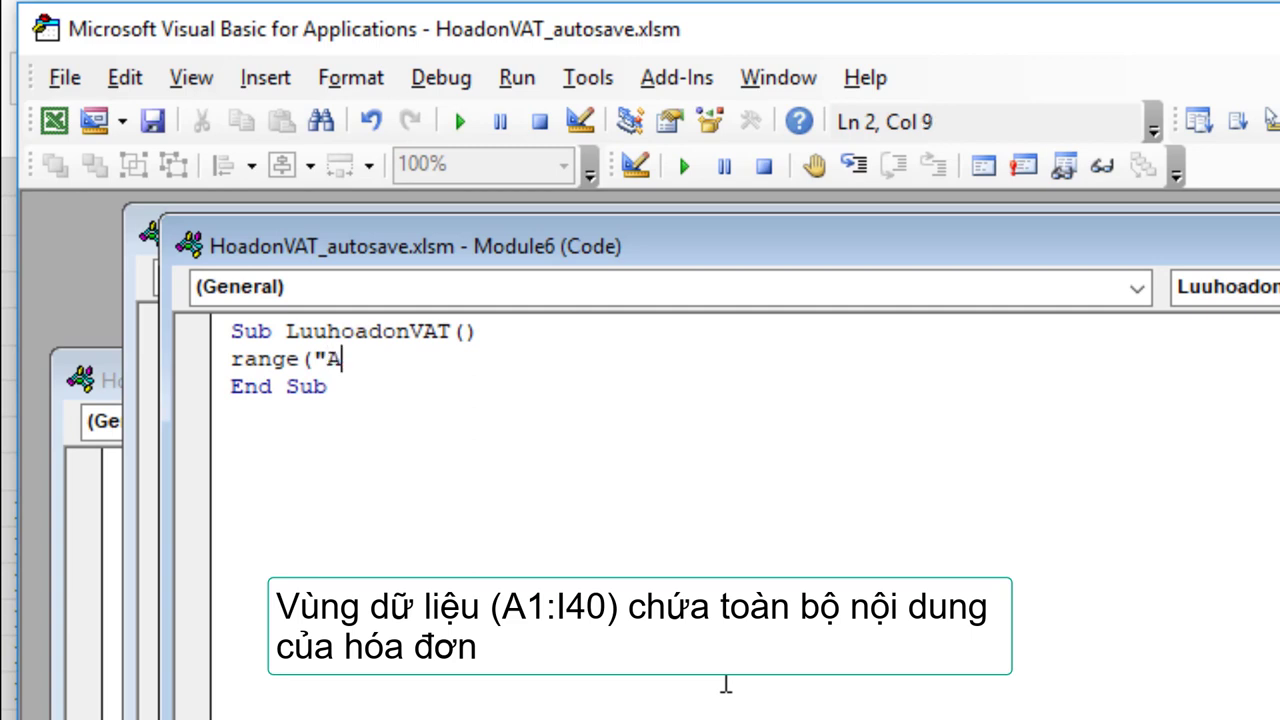
text(1)
text(:I)
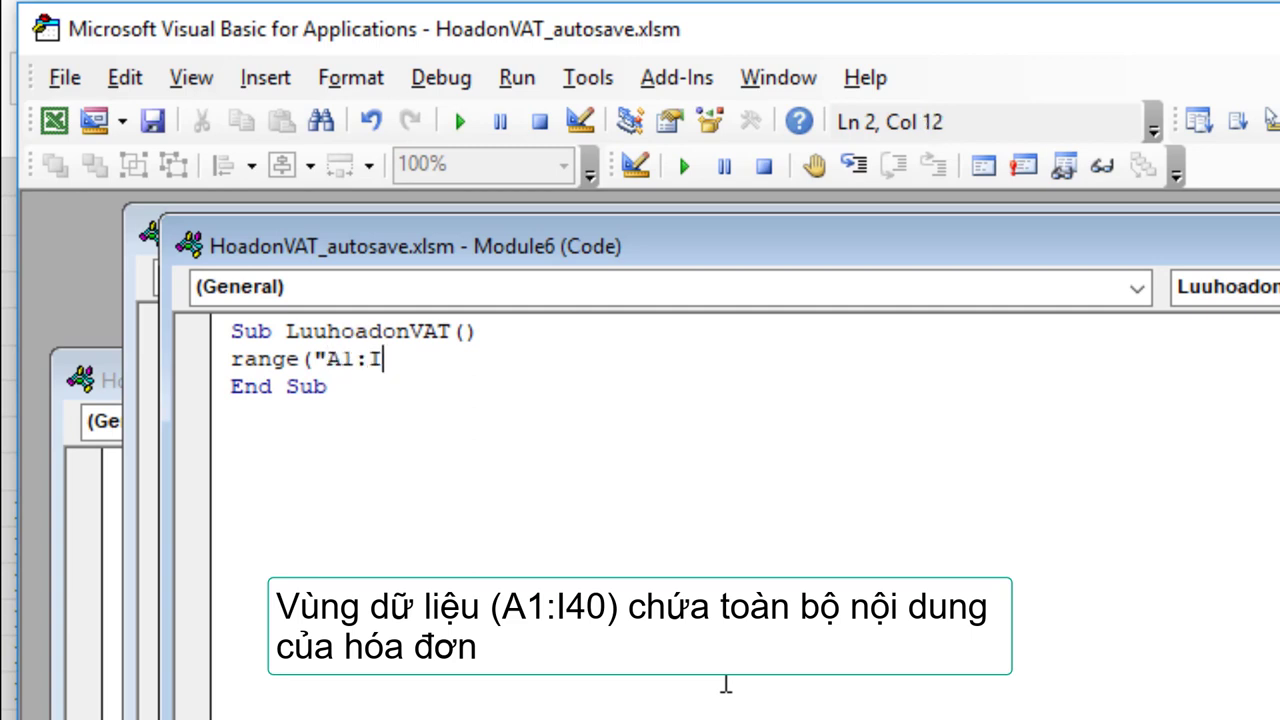
text(40)
text("))
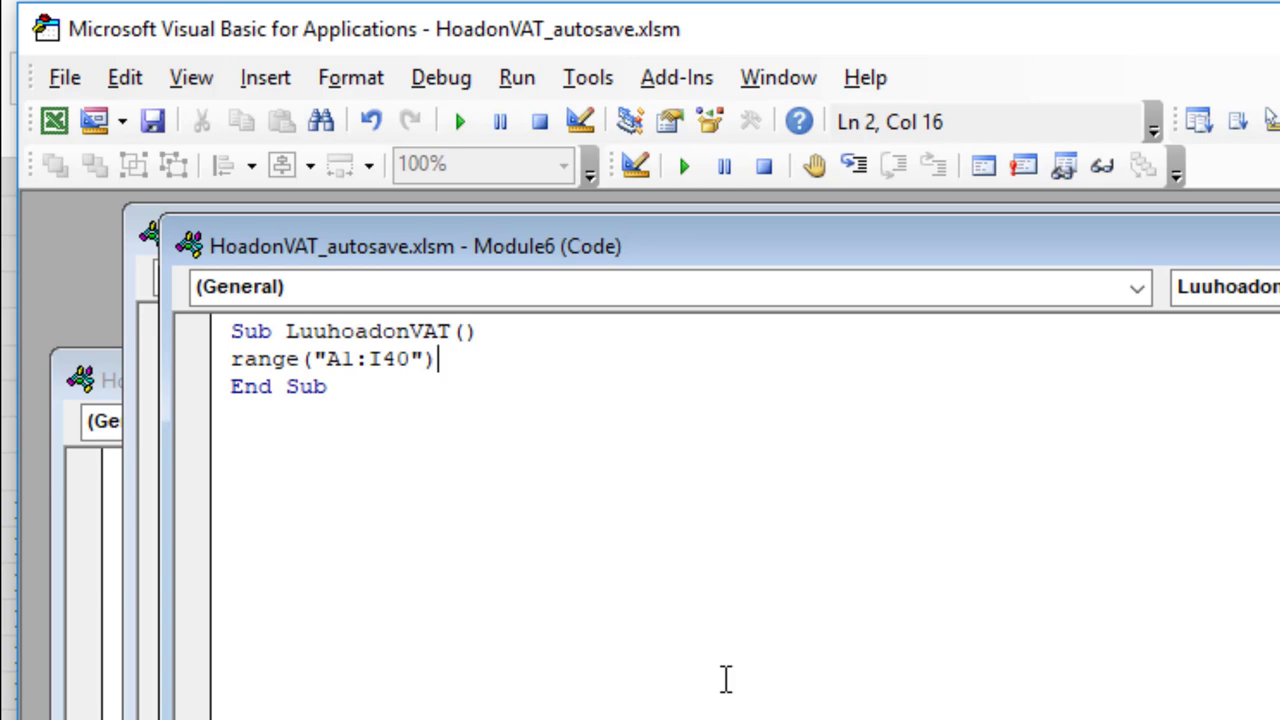
text(.)
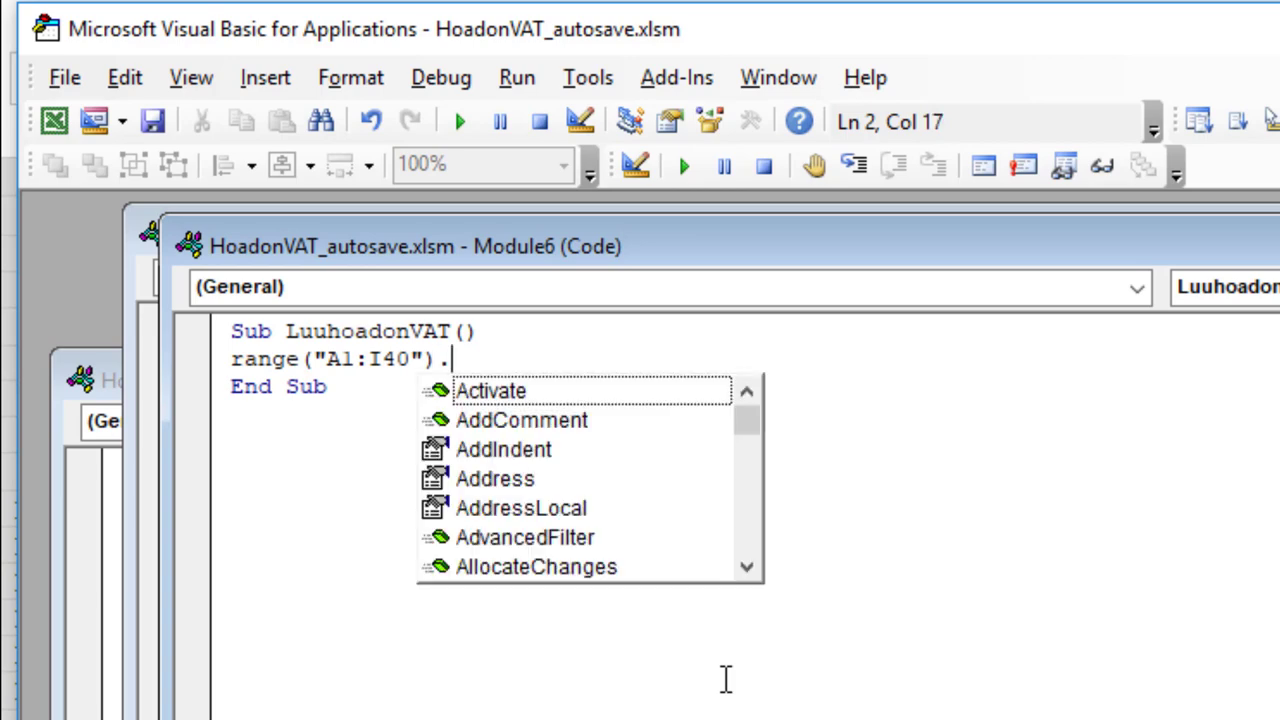
text(E)
double_click(630, 546)
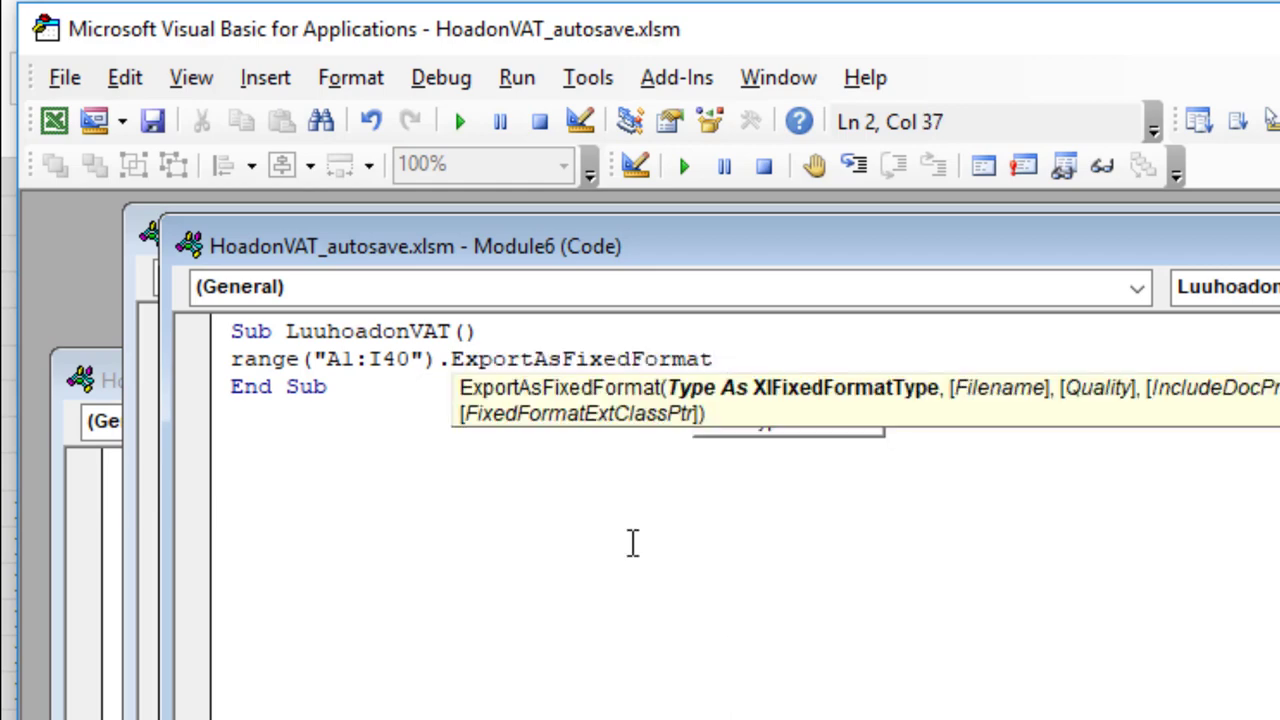
text(x)
double_click(795, 392)
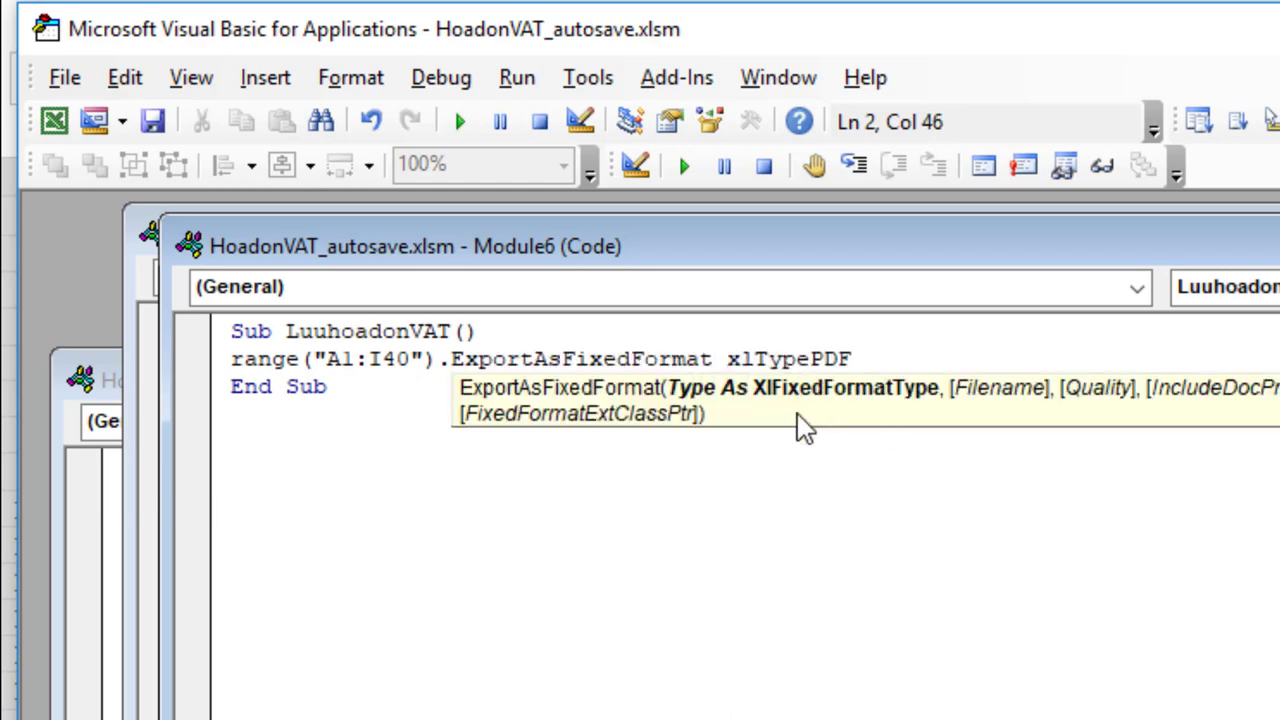
text(, )
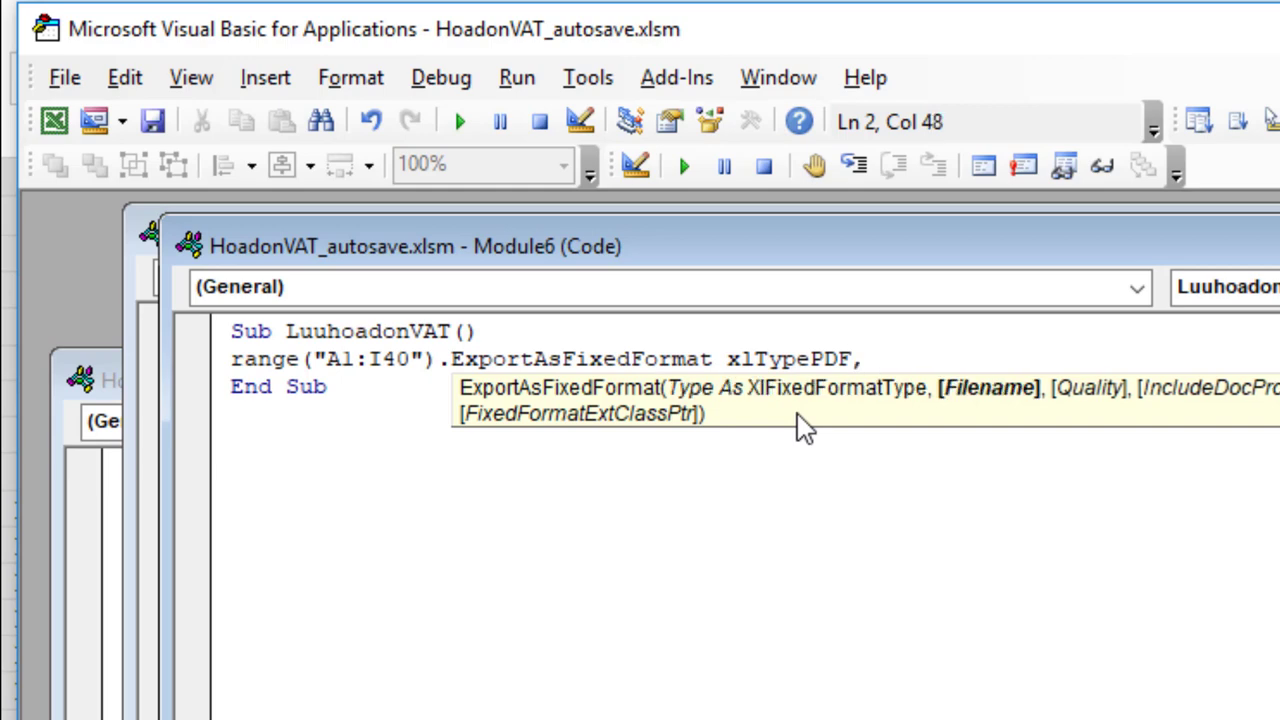
text(File)
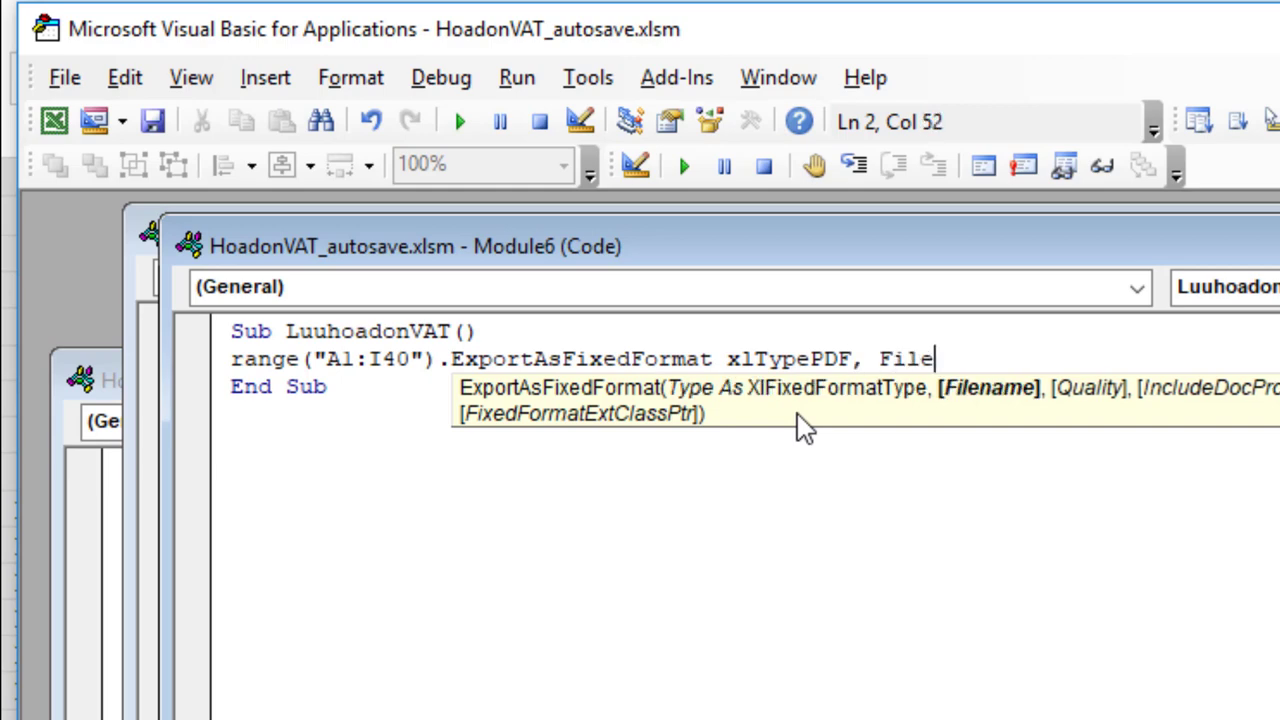
text(name)
text(:)
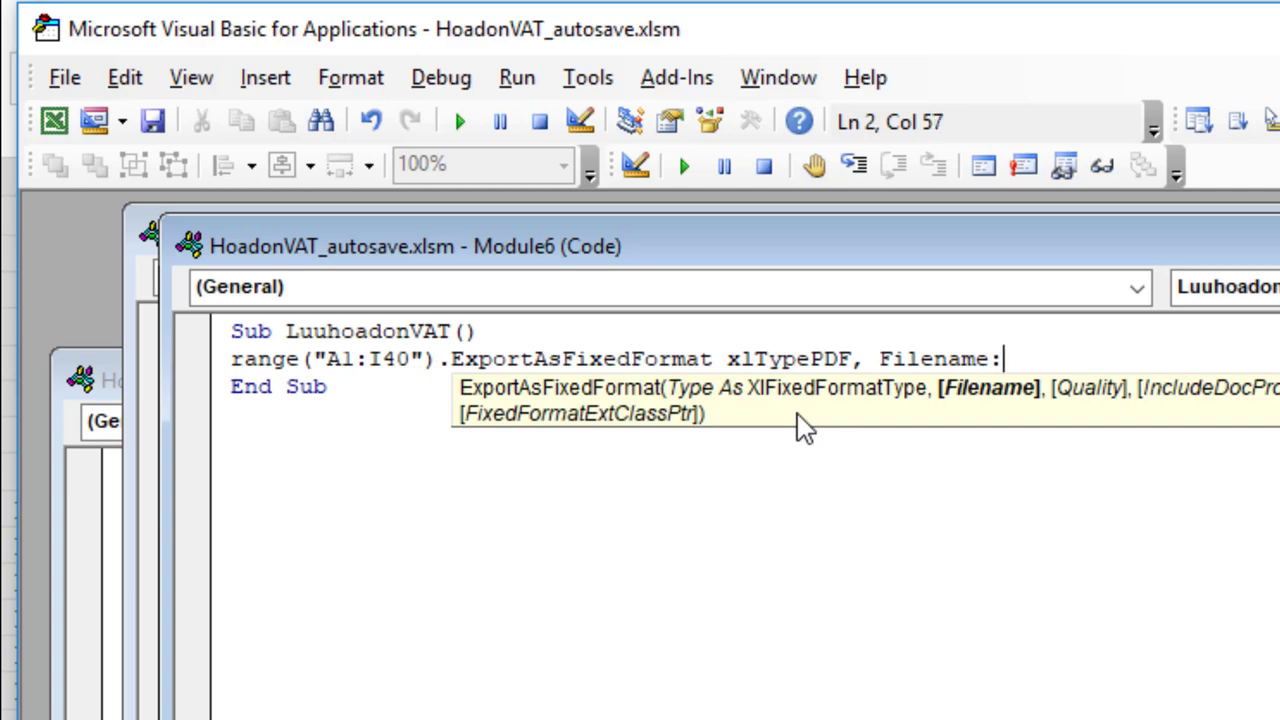
text(=)
text( _)
key(Return)
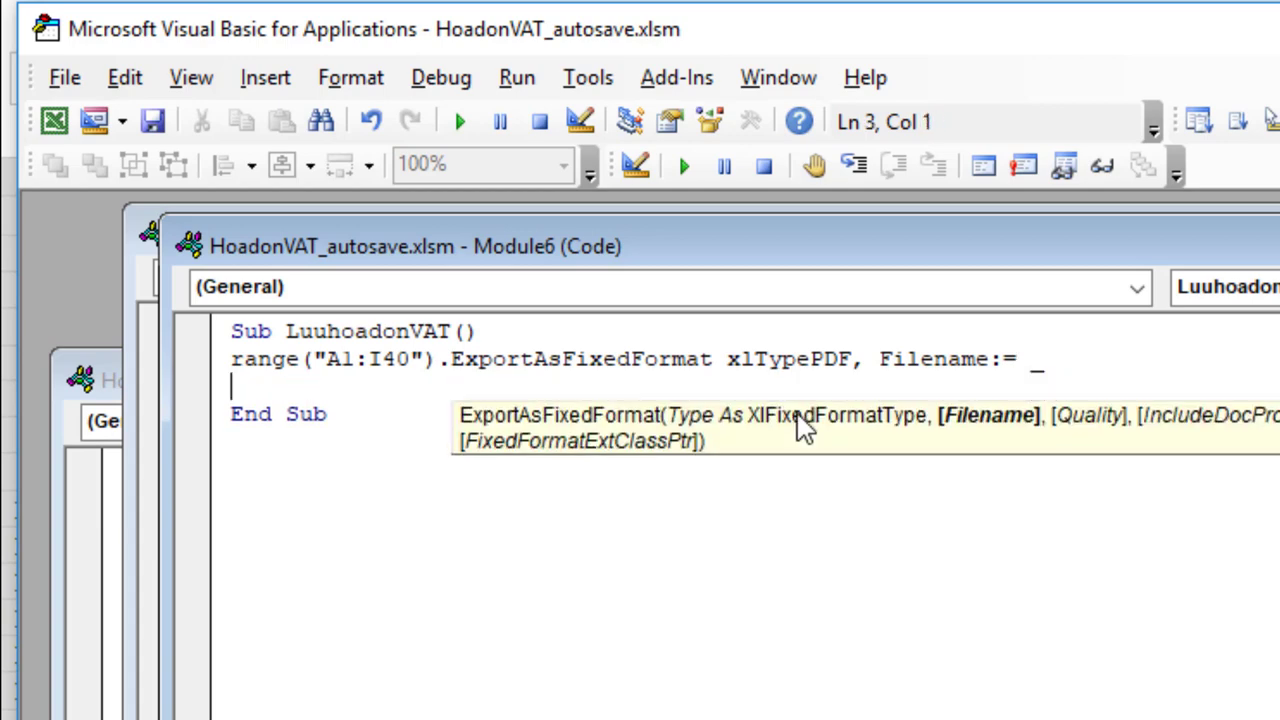
text(")
key(alt+Tab)
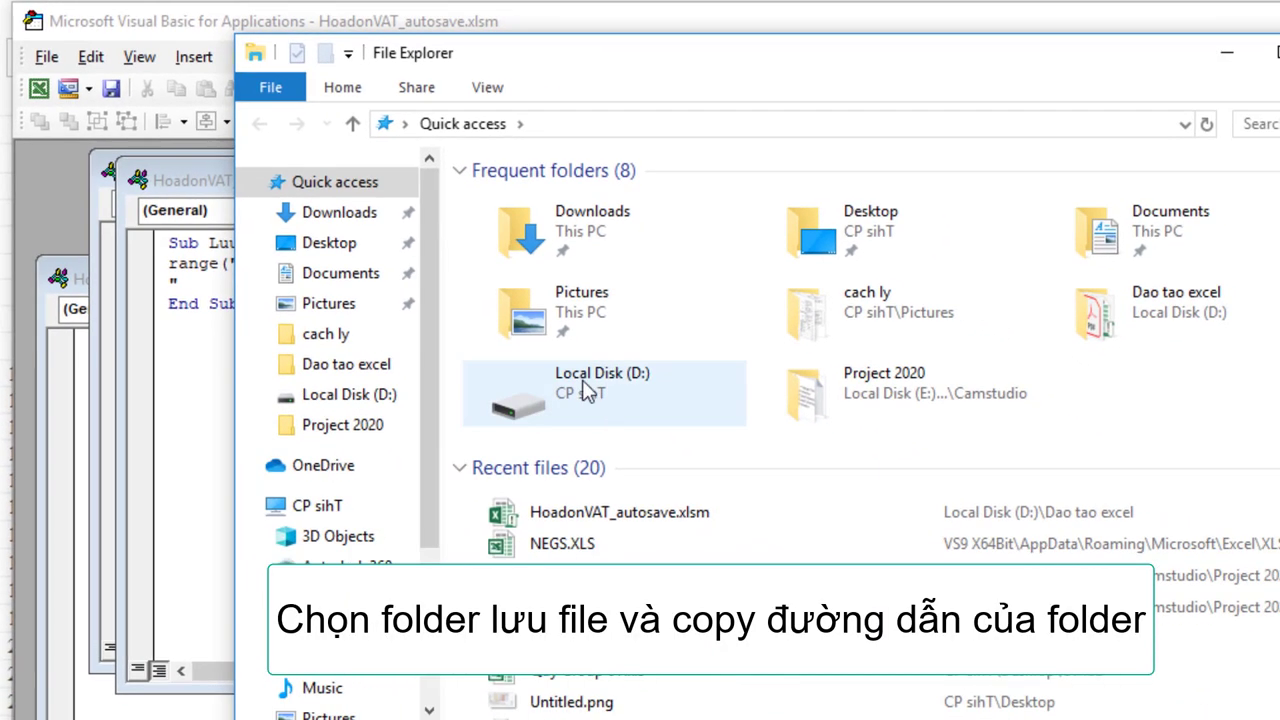
Step: Navigate to D:\Dao tao excel\Excel To PDF and copy that path from the address bar
double_click(1167, 309)
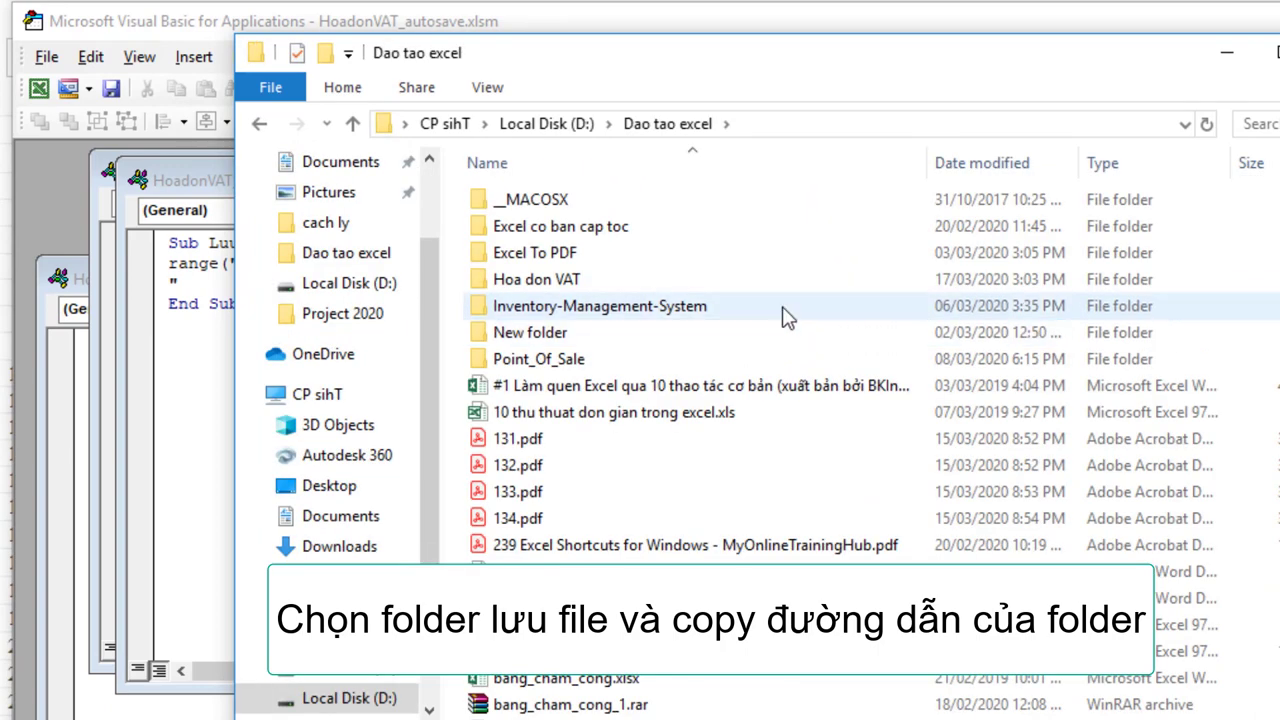
double_click(542, 262)
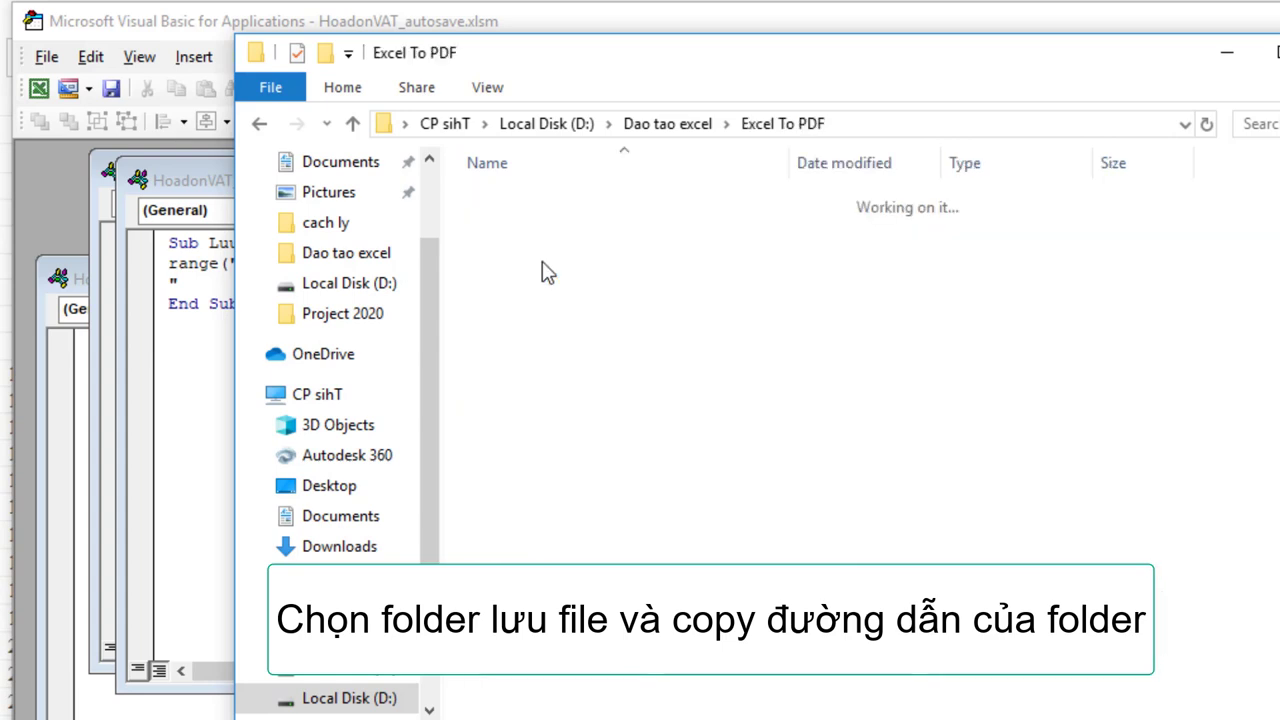
click(850, 134)
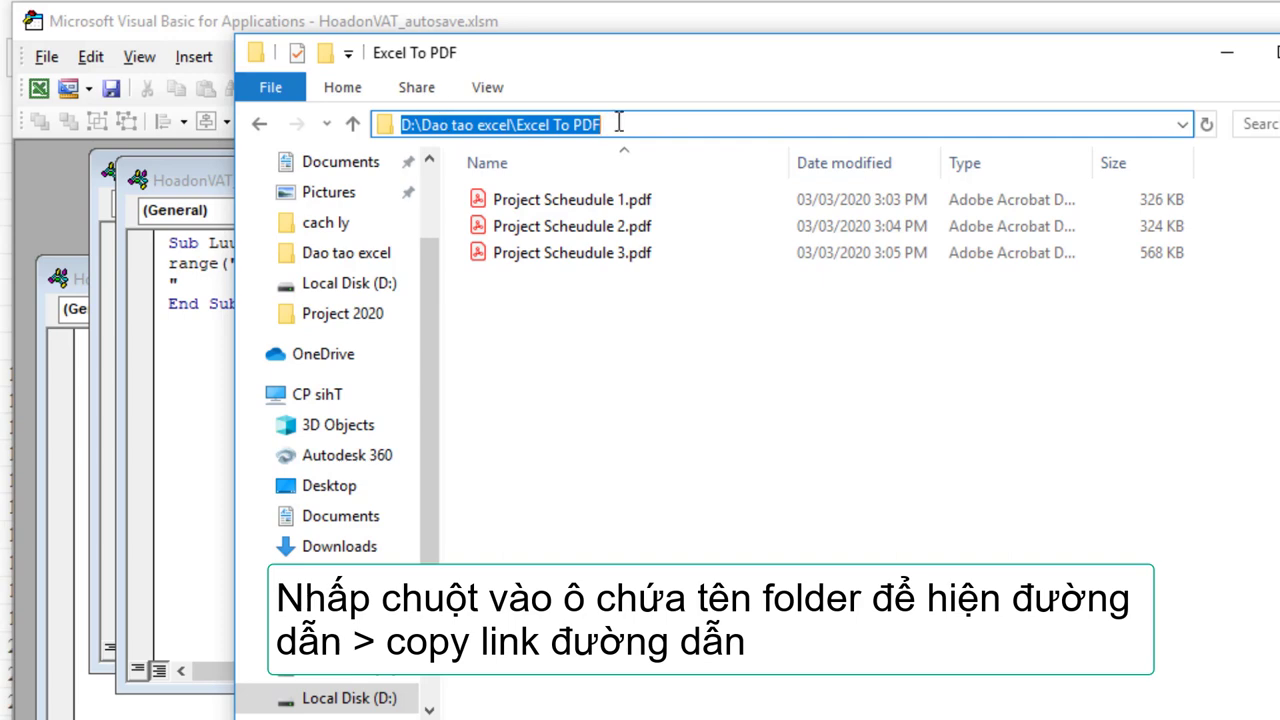
drag(614, 123, 398, 124)
right_click(440, 124)
click(518, 205)
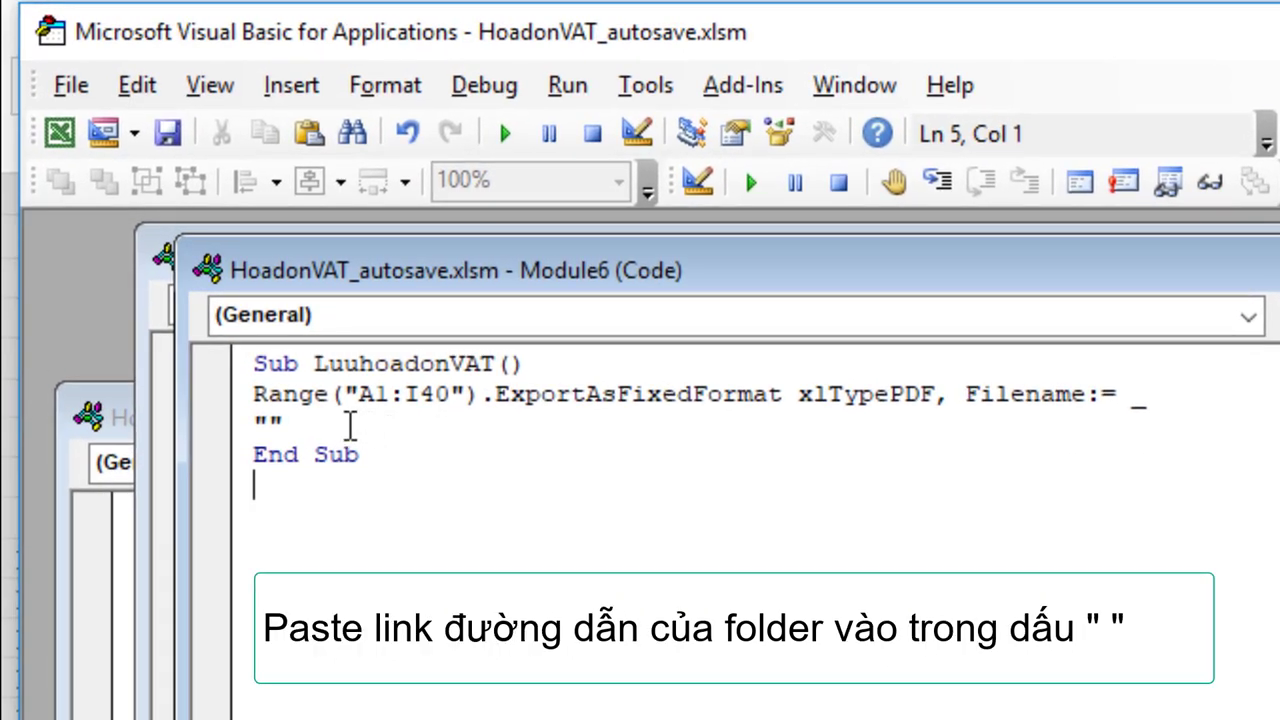
Step: Paste "D:\Dao tao excel\Excel To PDF\" into the Filename string and append & range( after it
click(268, 424)
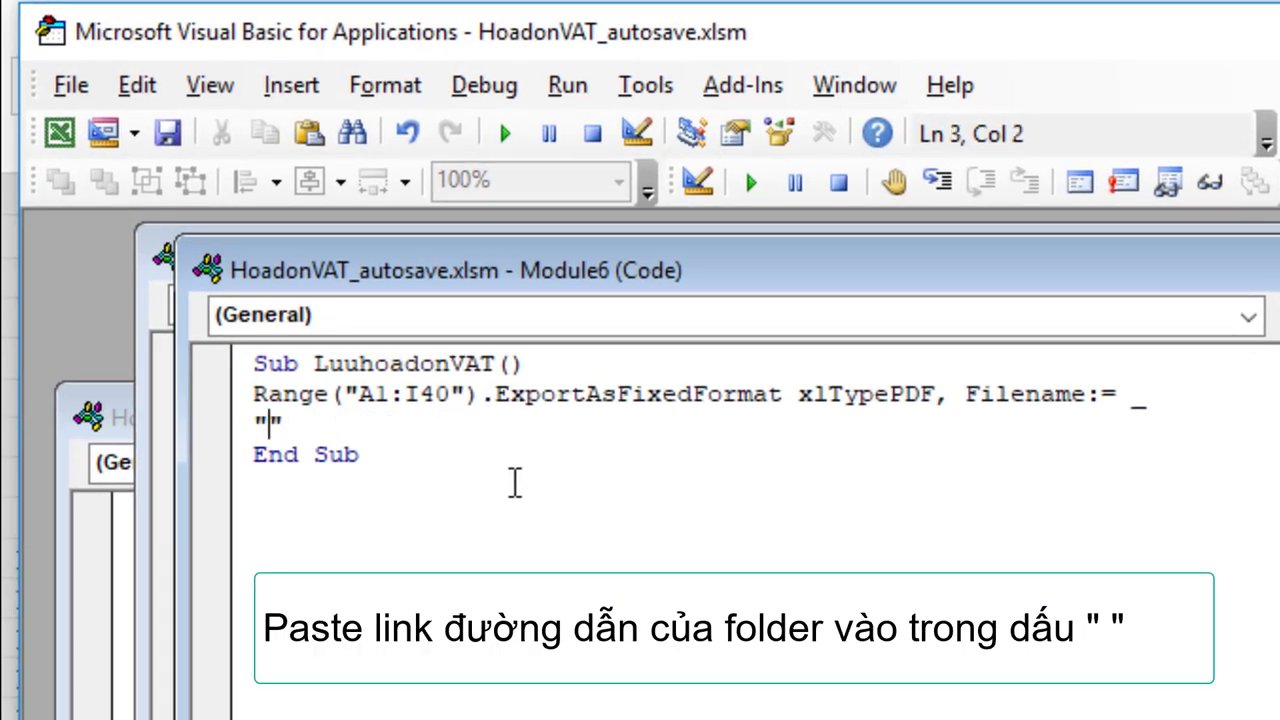
key(ctrl+v)
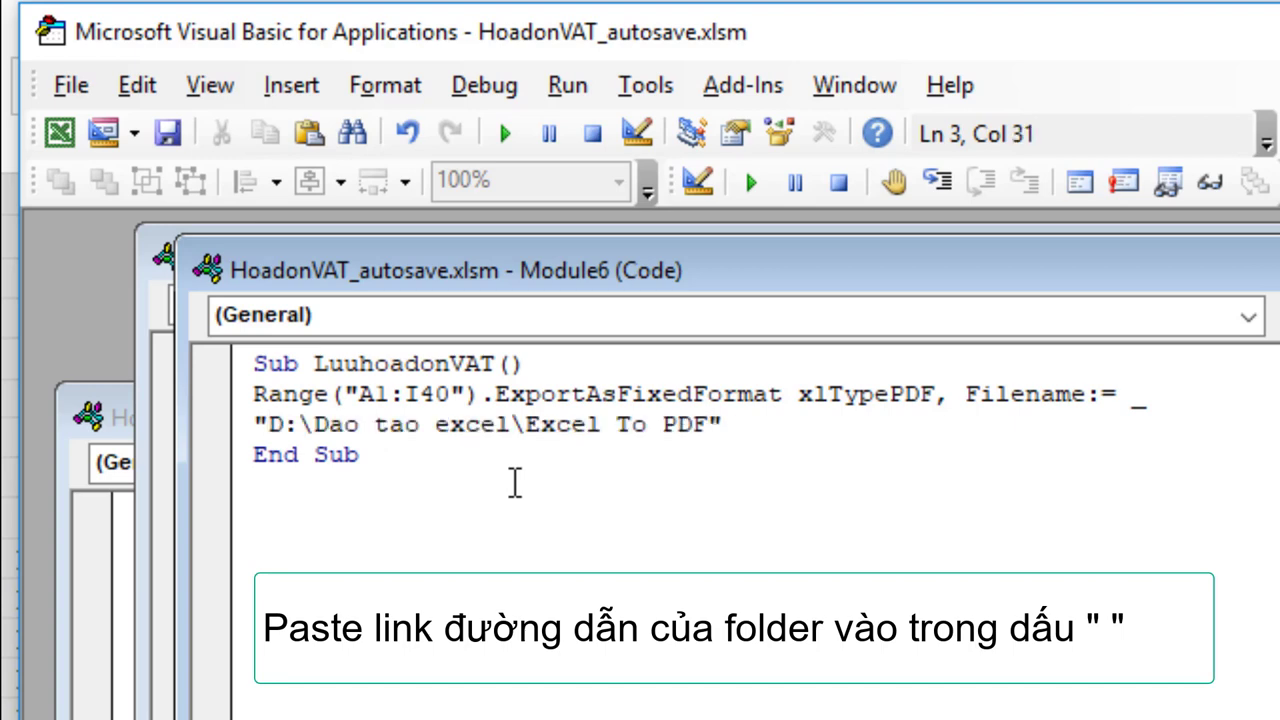
text(\)
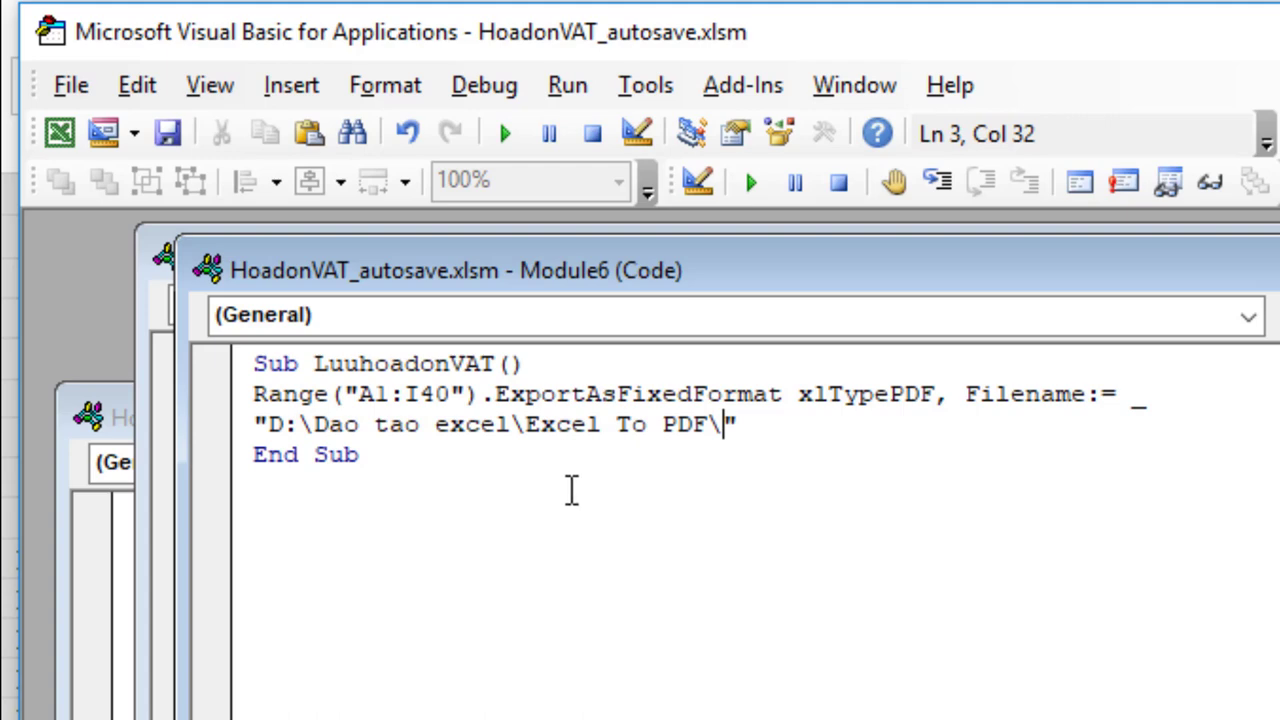
click(765, 427)
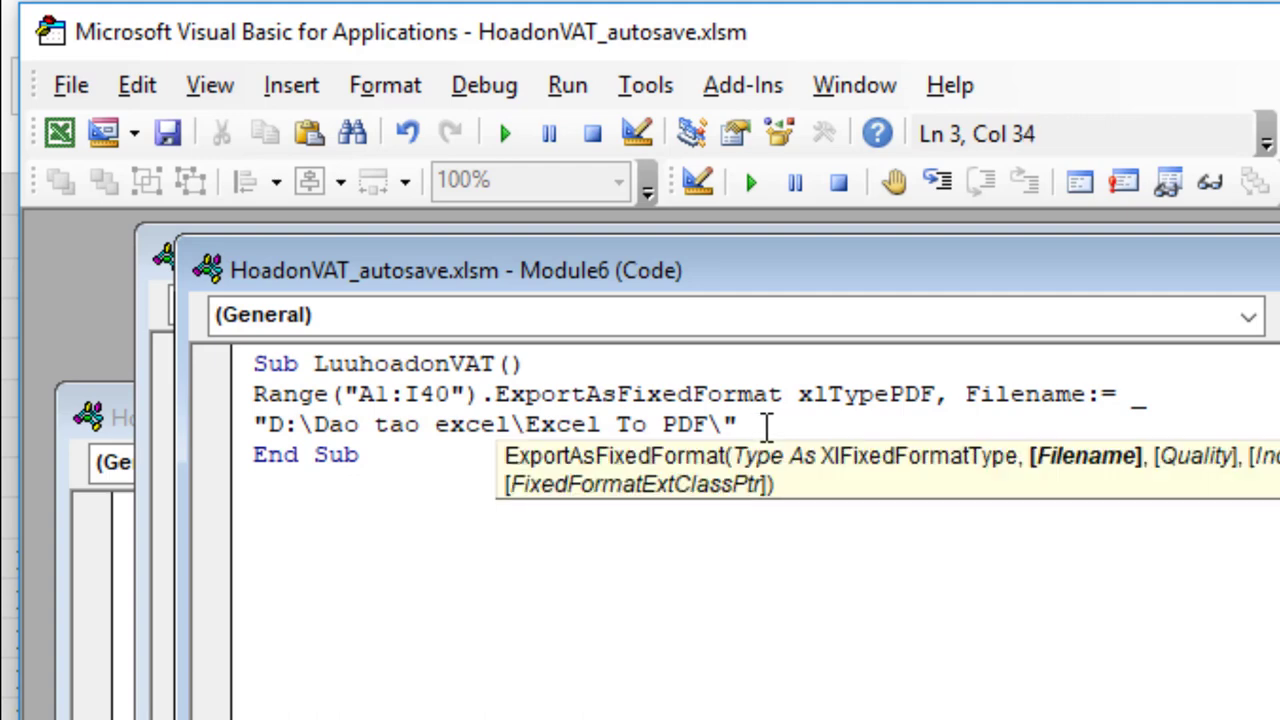
text(&)
text( r)
text(ange)
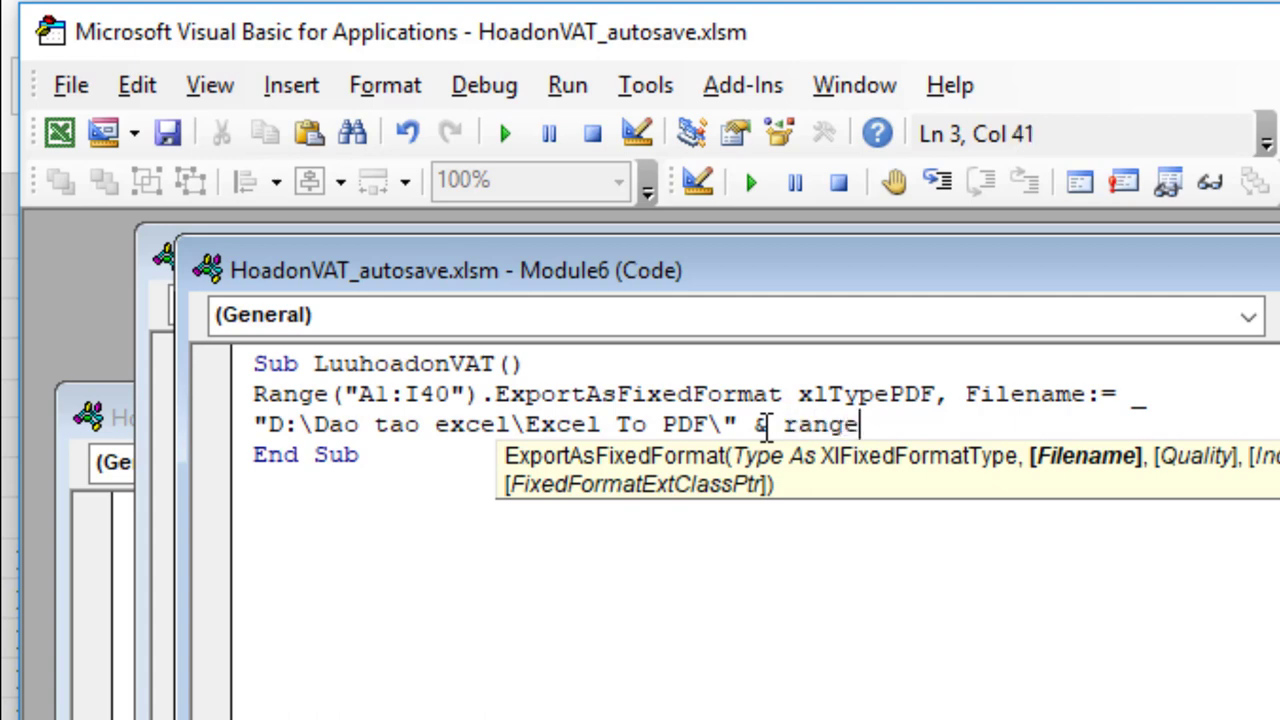
text(()
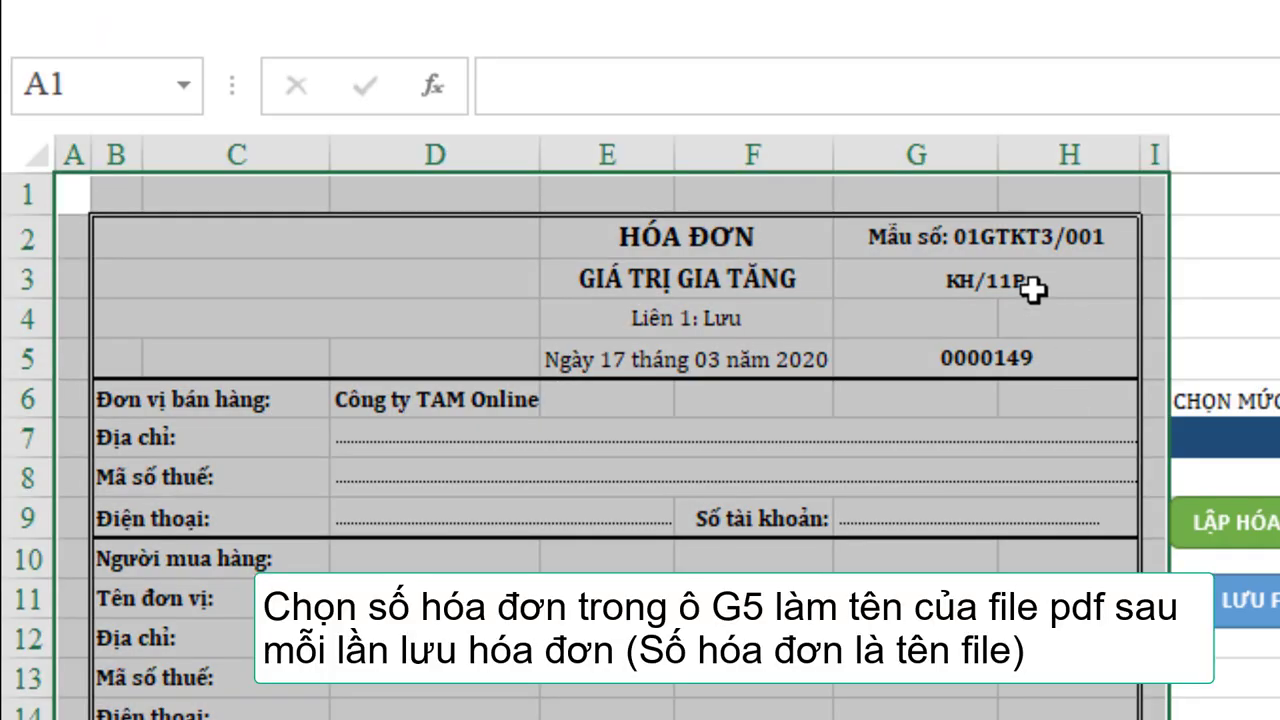
Step: Complete the Filename with Range("G5").Value and add Openafterpublish:=True to the export line
click(994, 356)
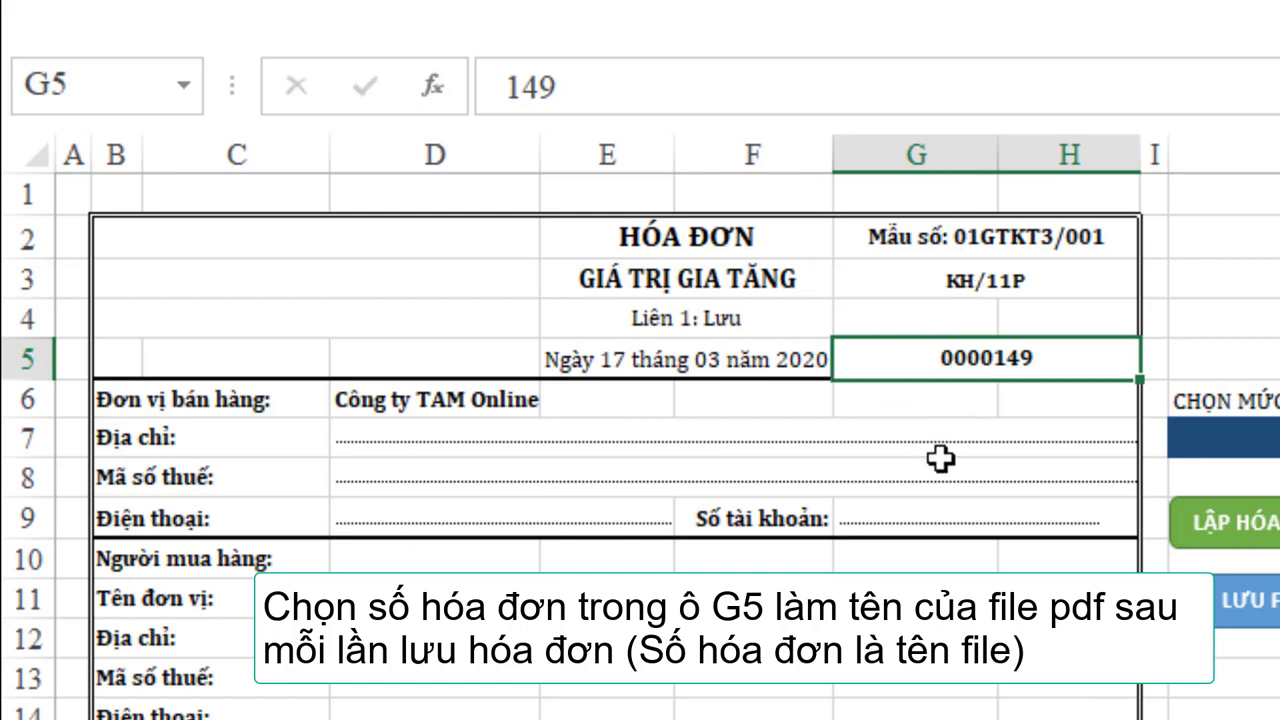
key(alt+F11)
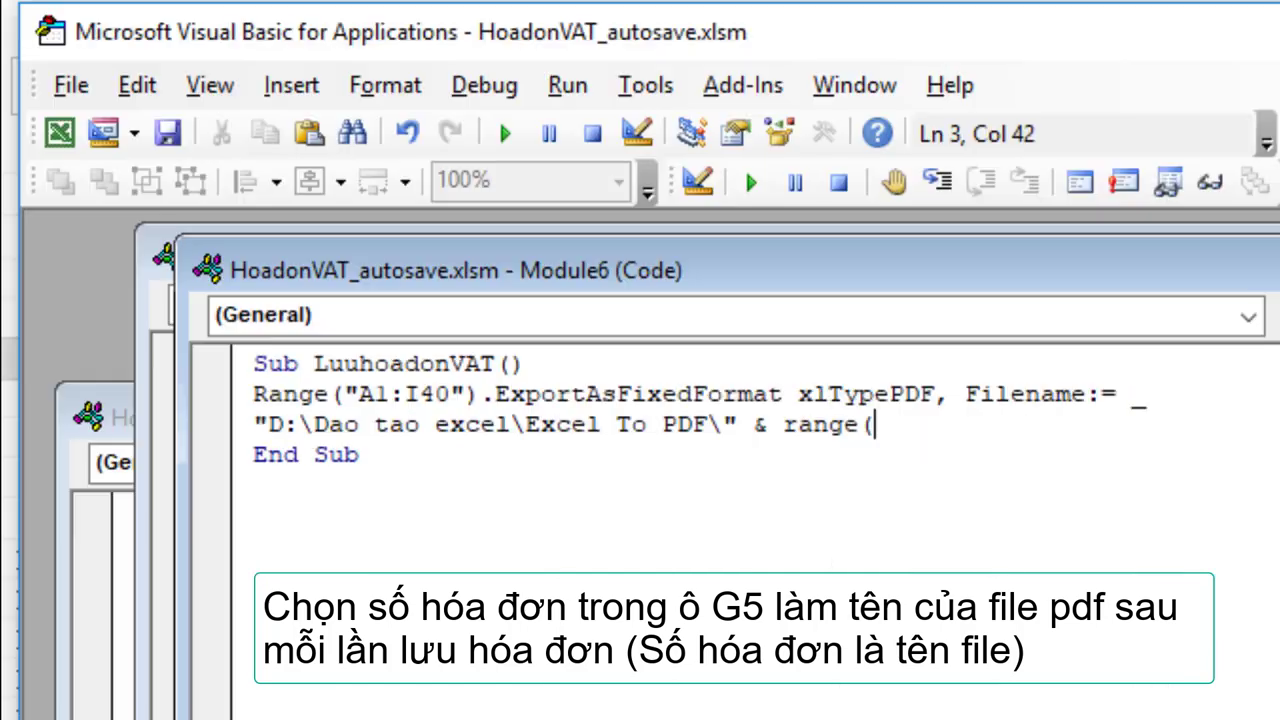
text(")
text(G5")
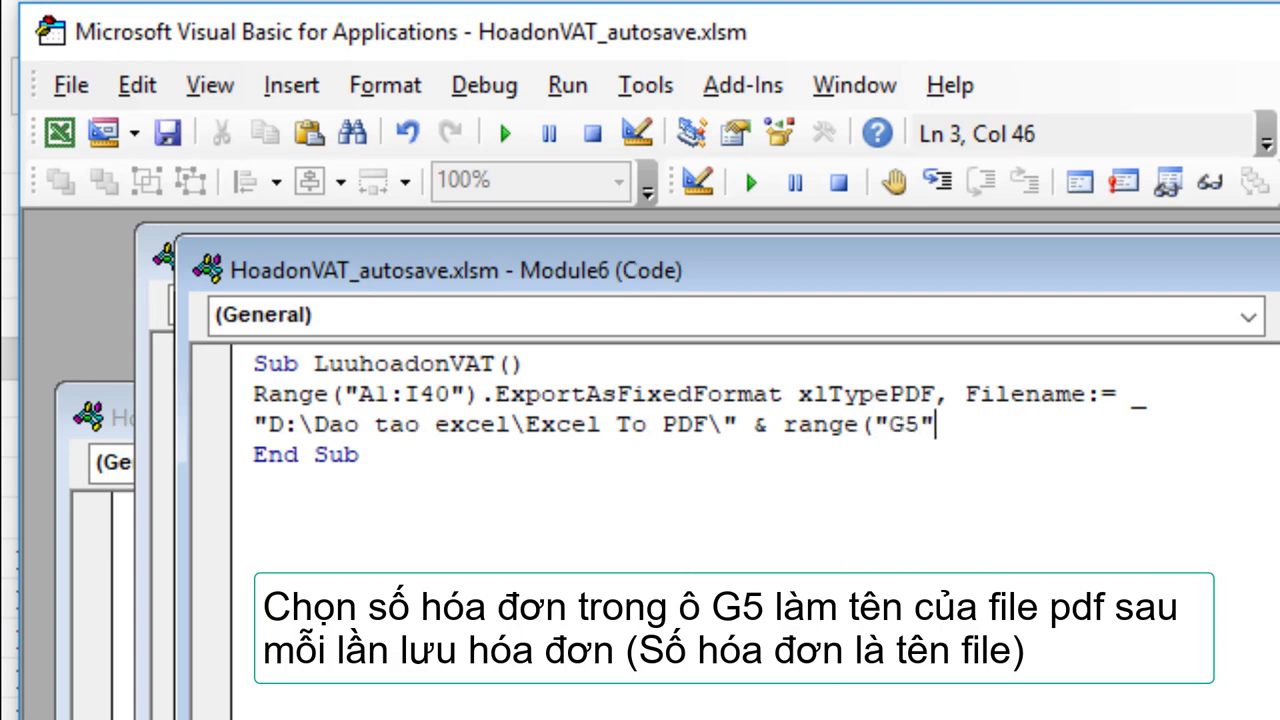
text())
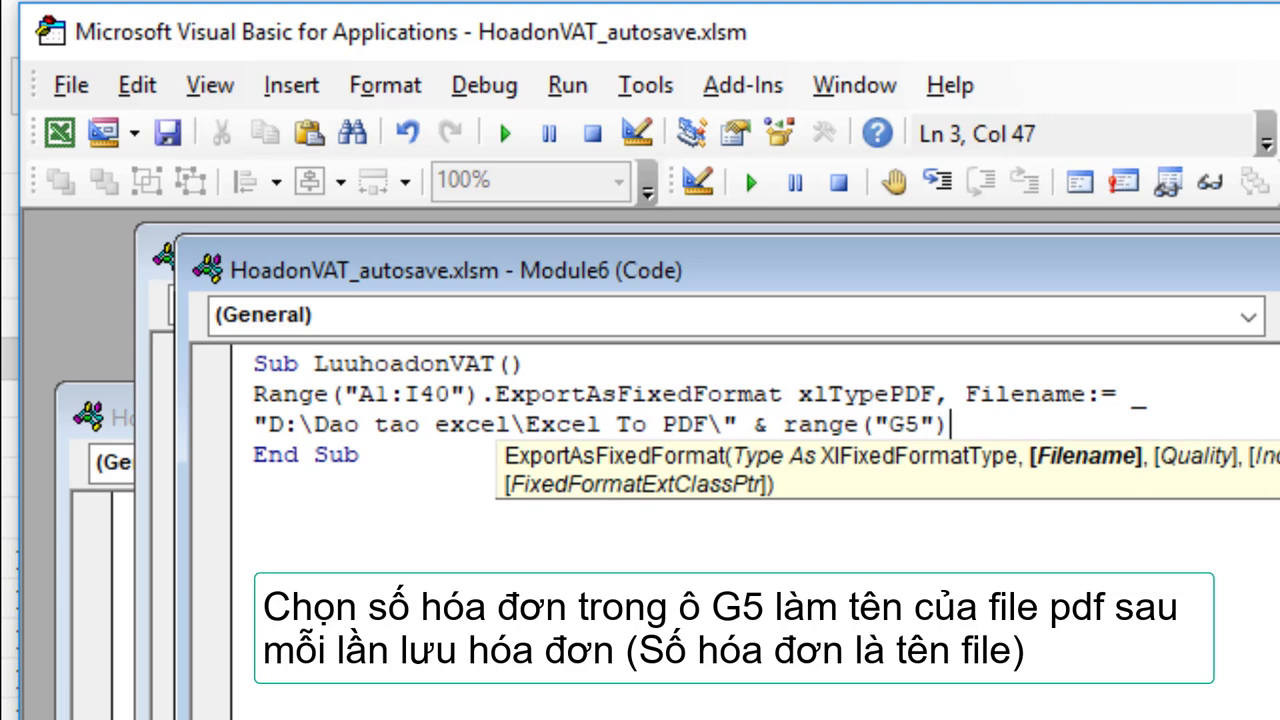
text(.Va)
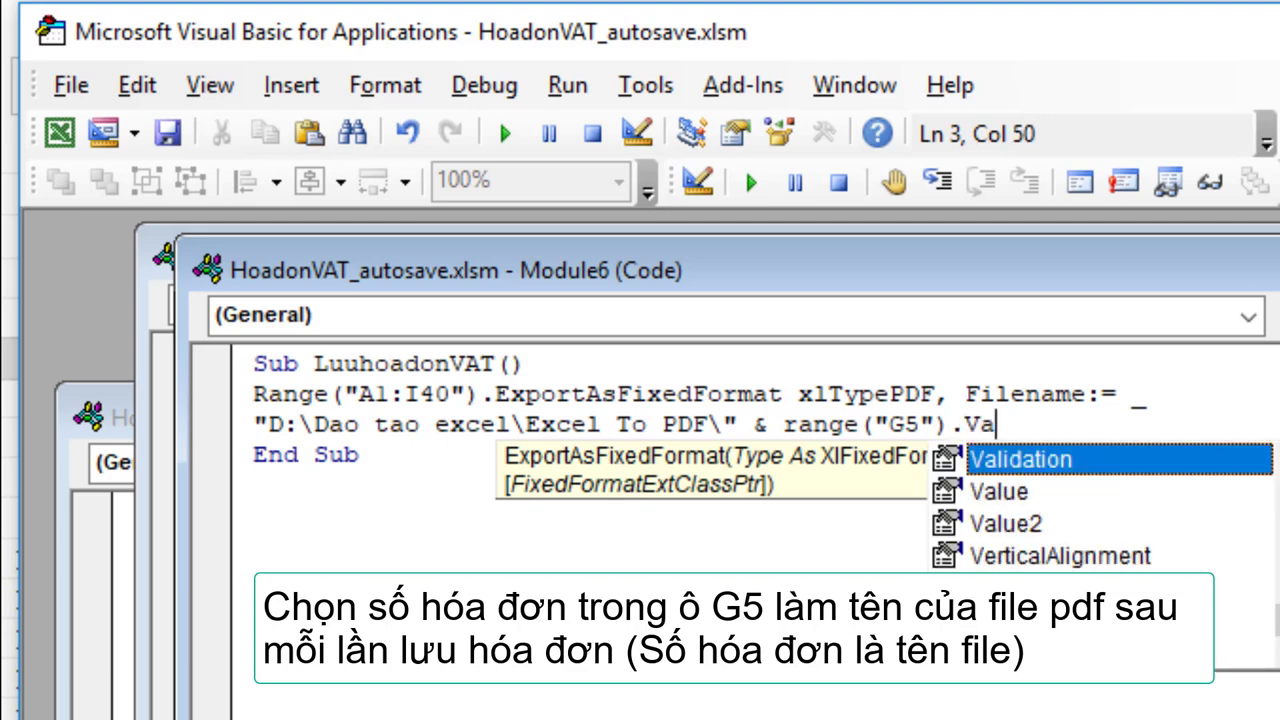
click(1071, 492)
double_click(1071, 492)
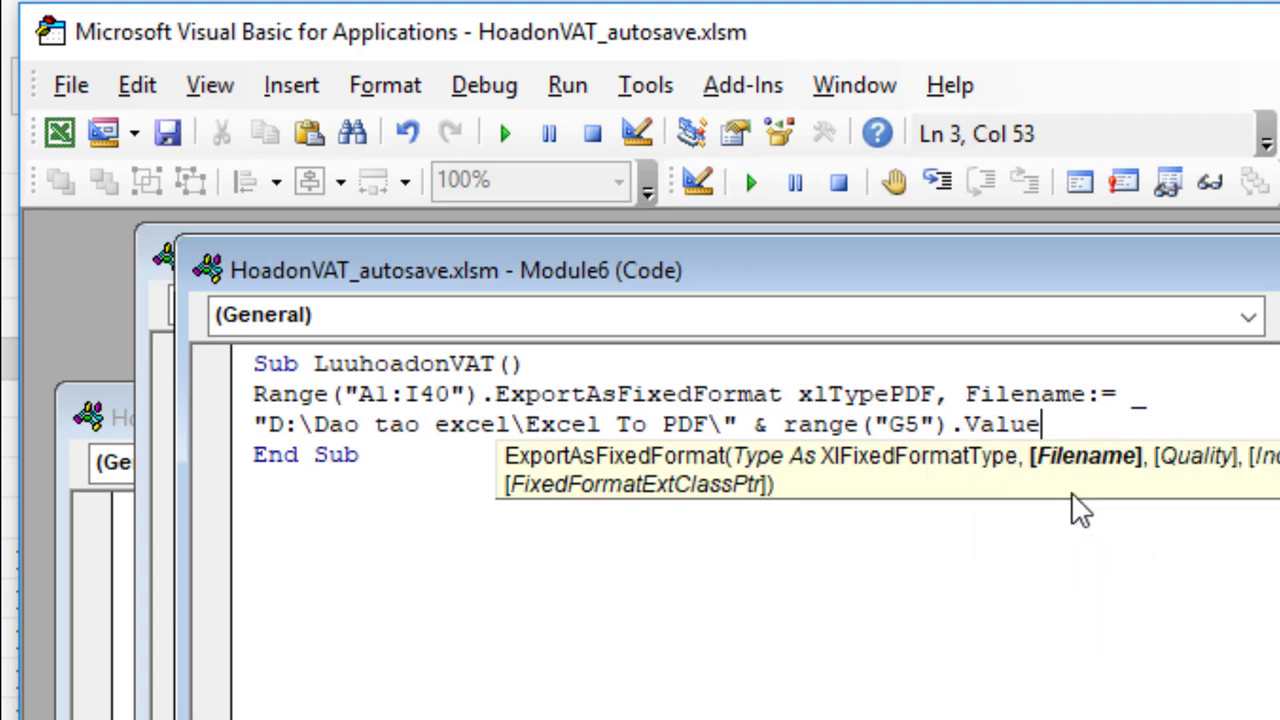
text(, O)
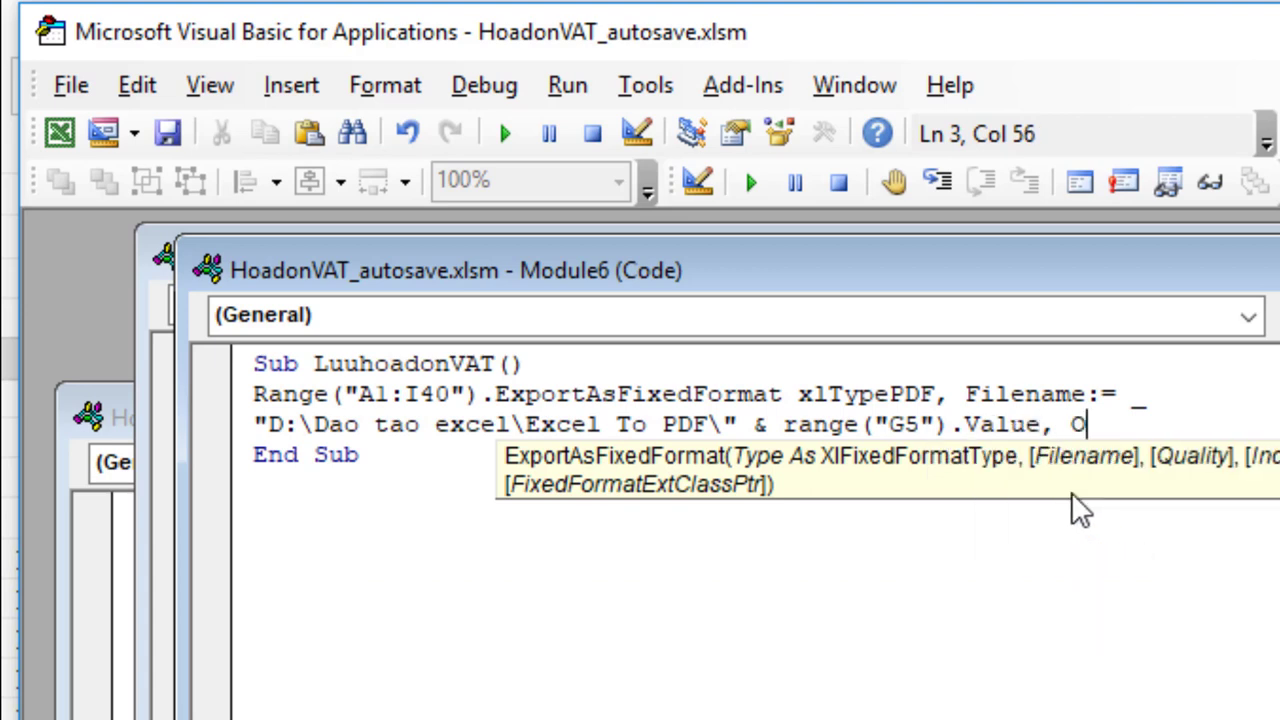
text(pena)
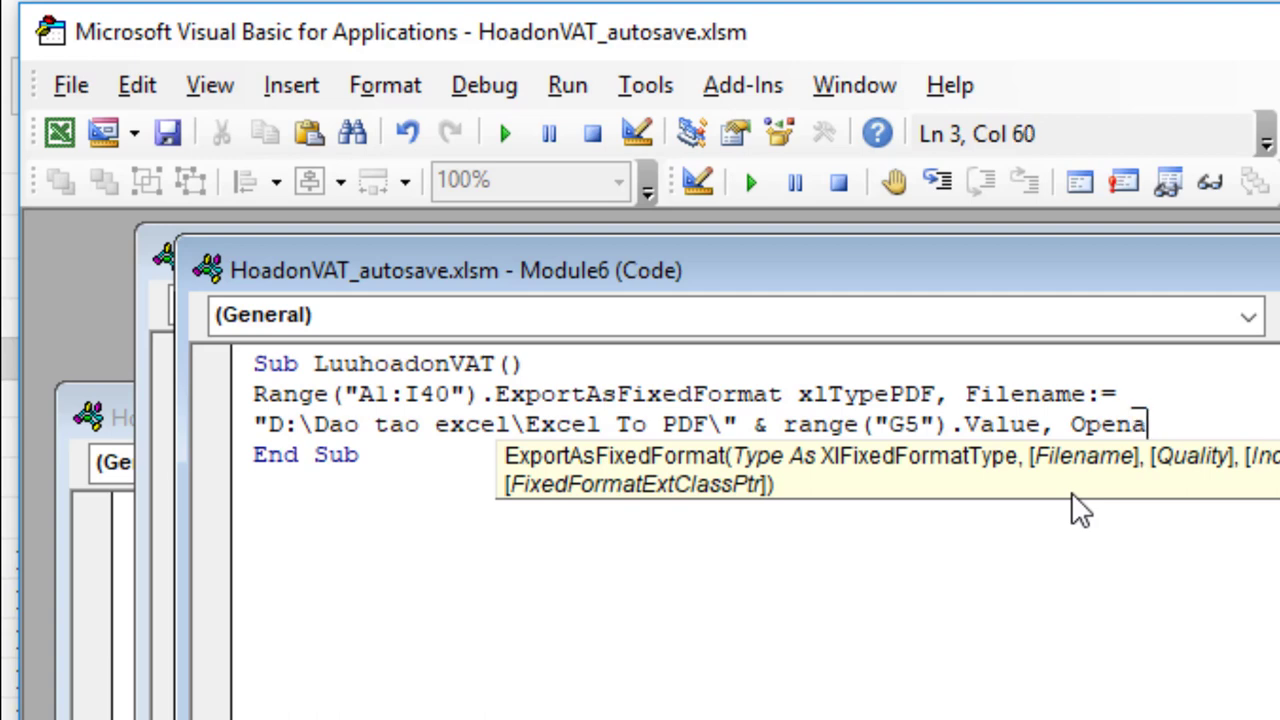
text(f)
text(ter)
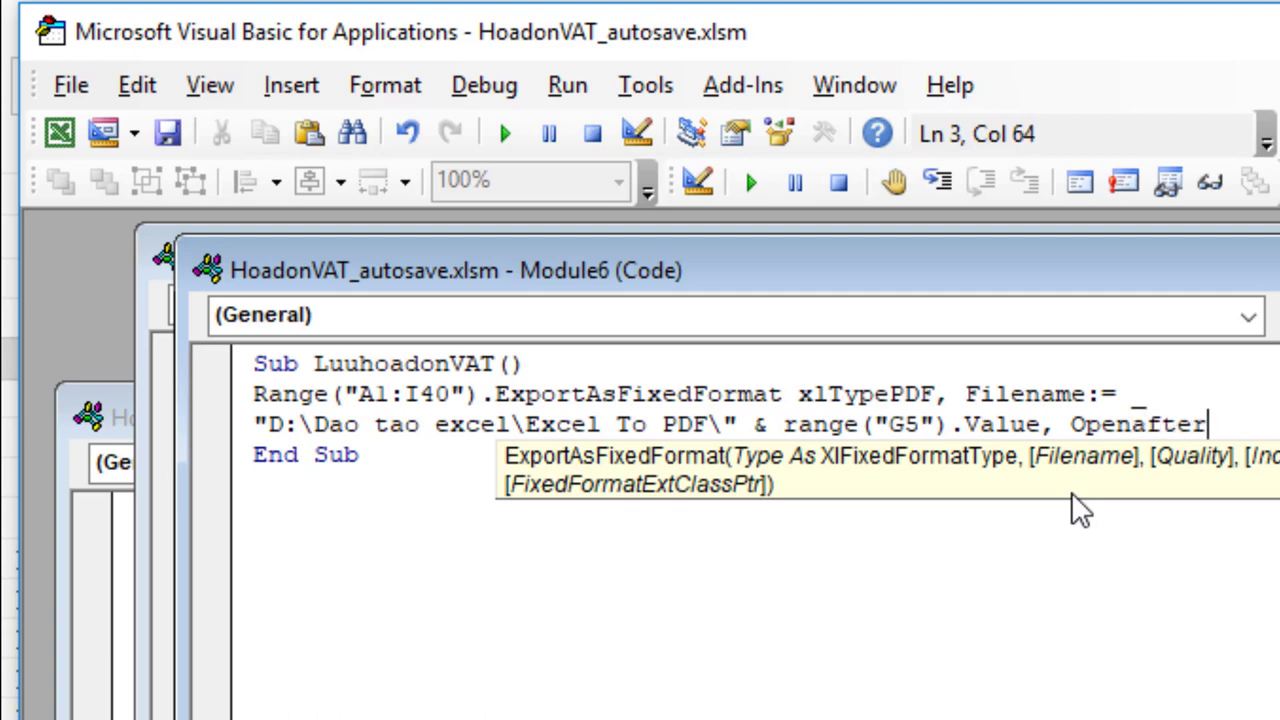
text(pu)
text(b)
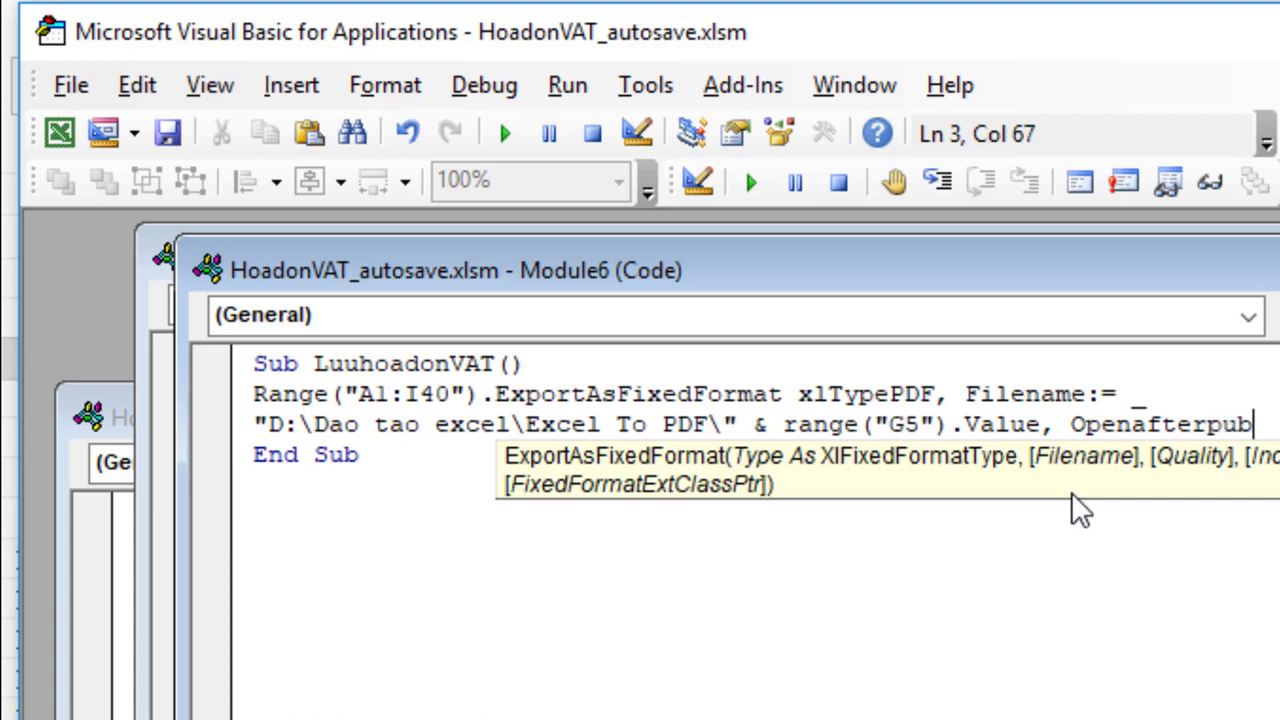
text(l)
text(ish)
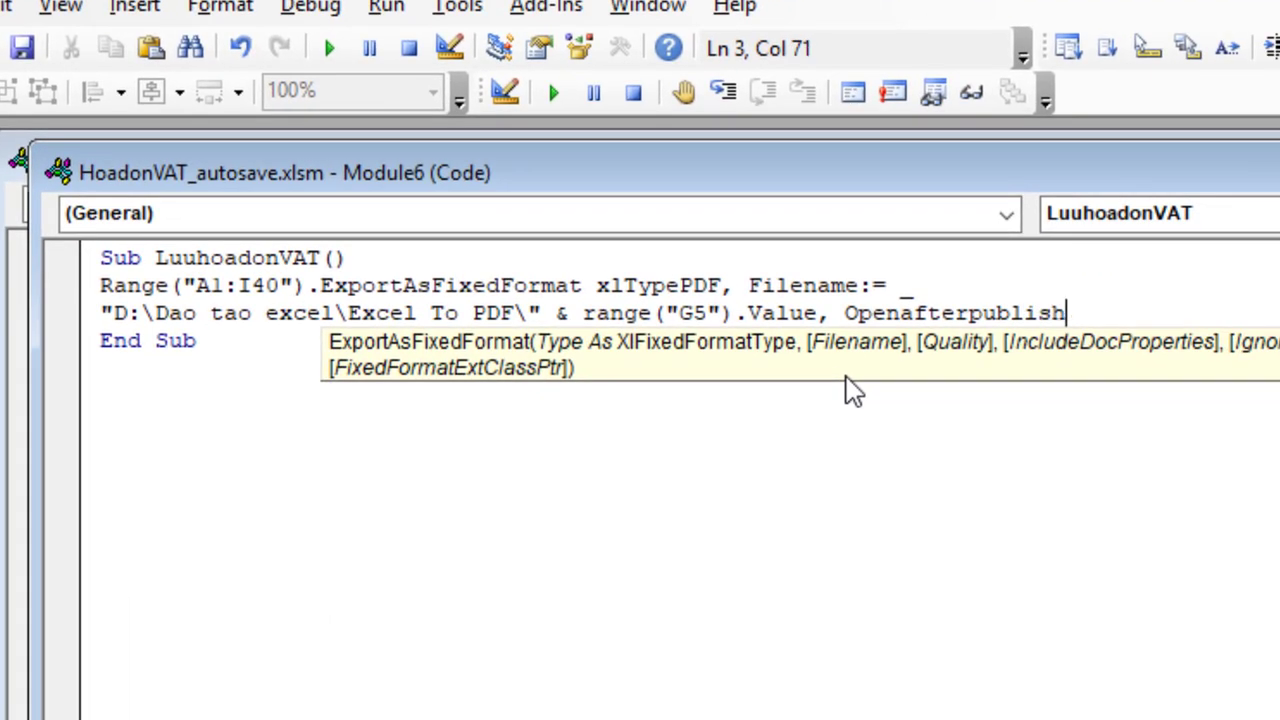
text(:)
text(=)
text(Tr)
text(ue)
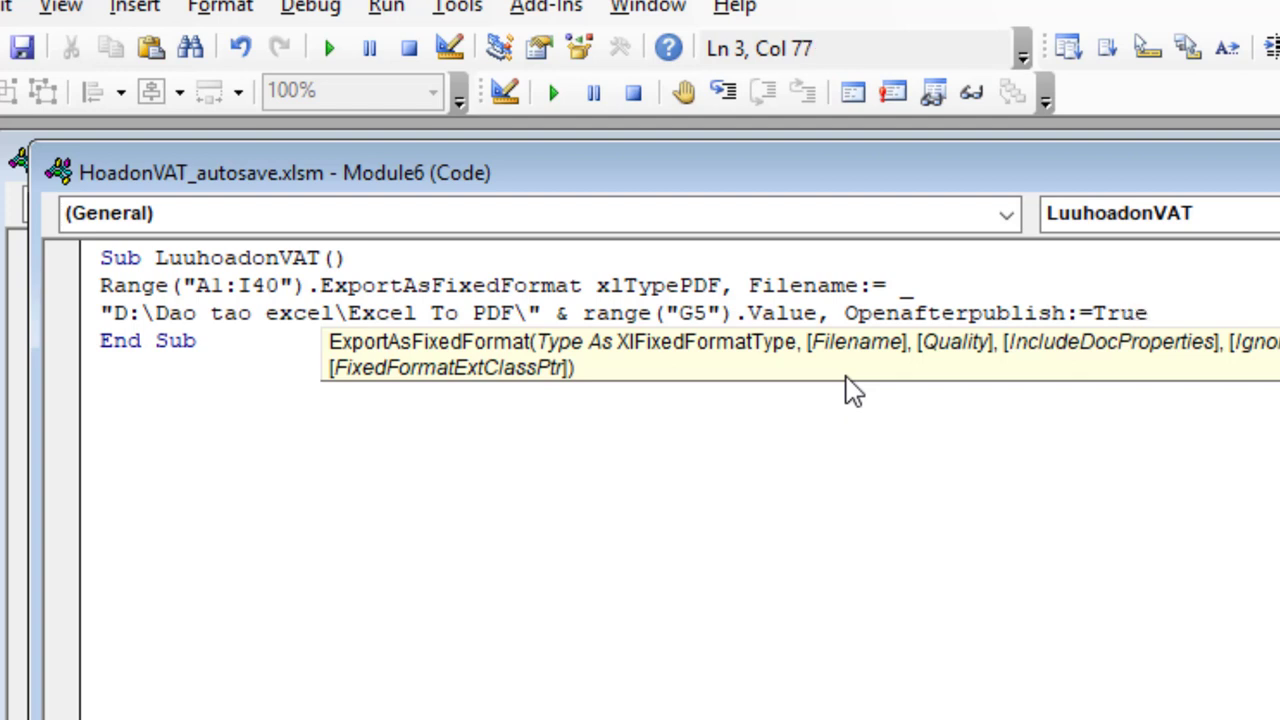
key(Return)
Step: Assign the LuuhoadonVAT macro to the LƯU FLIE PDF button
click(484, 455)
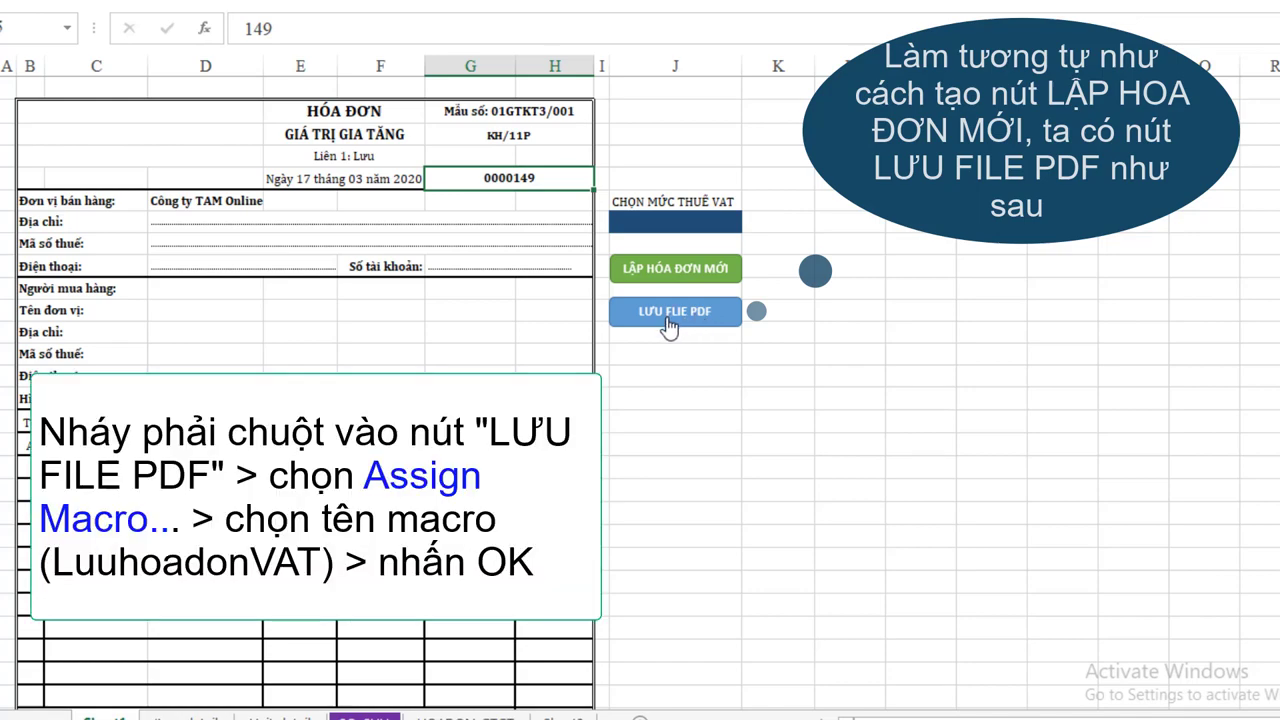
right_click(668, 328)
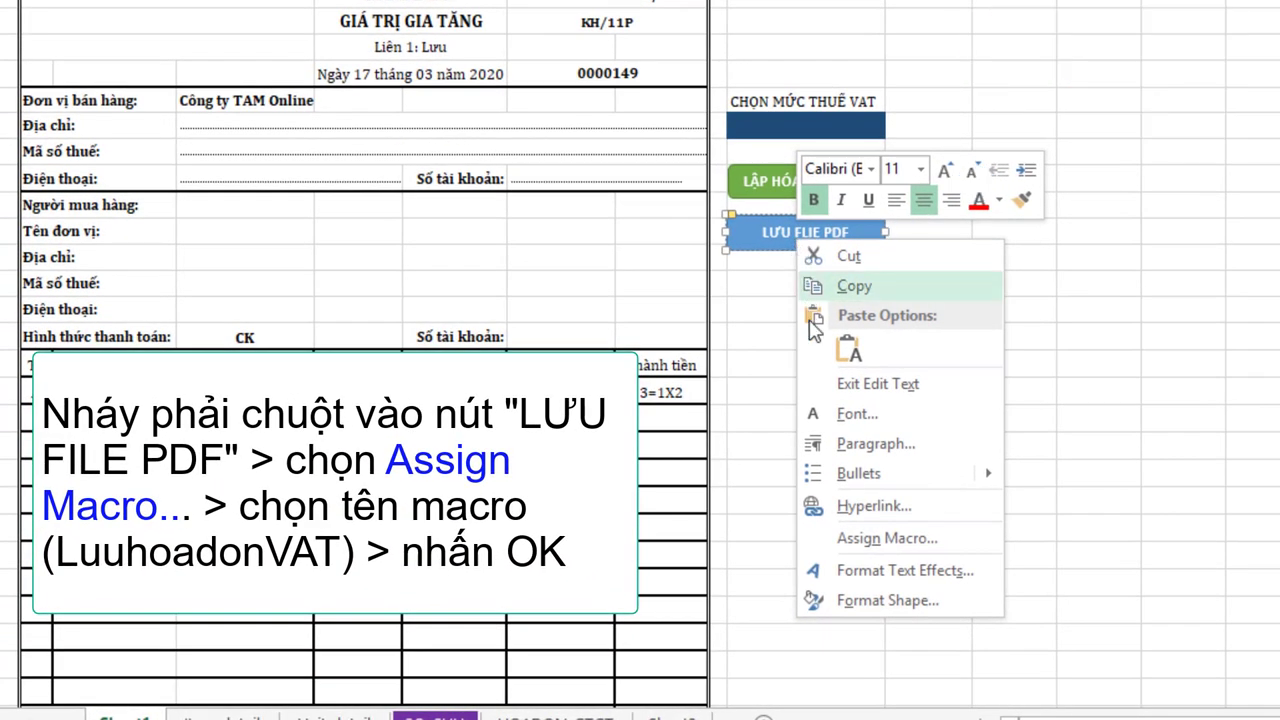
click(881, 545)
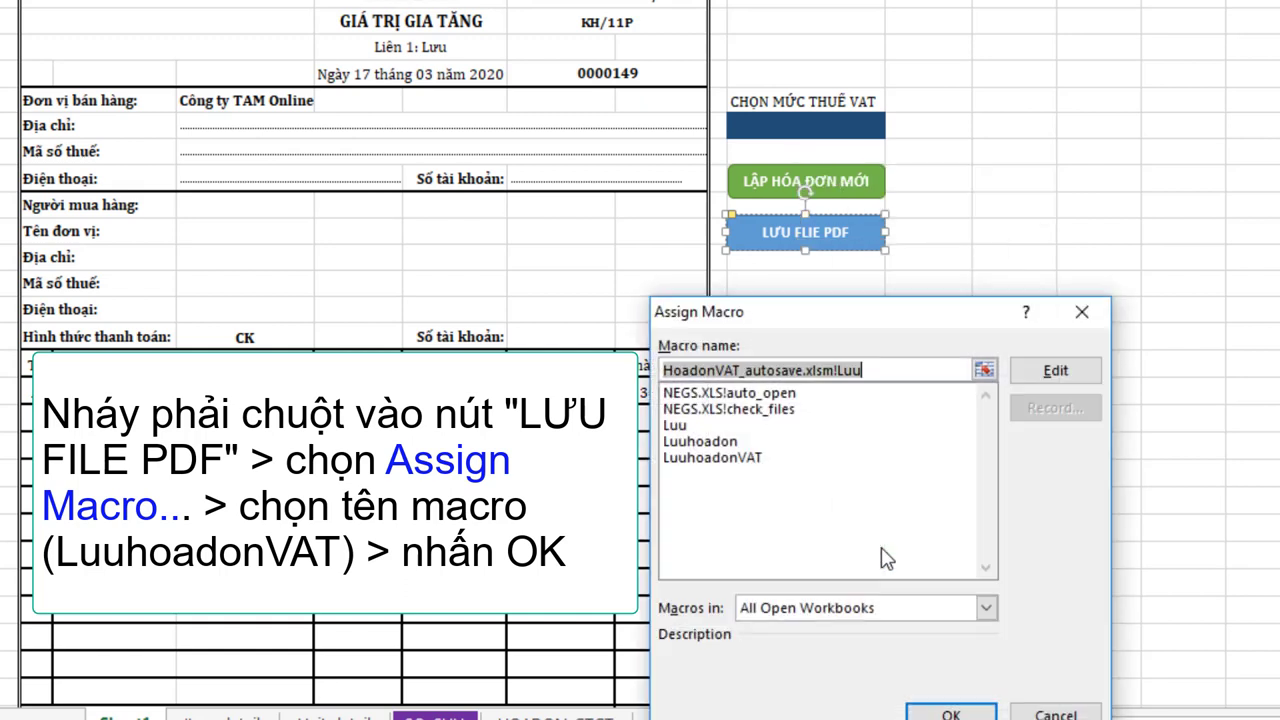
click(748, 460)
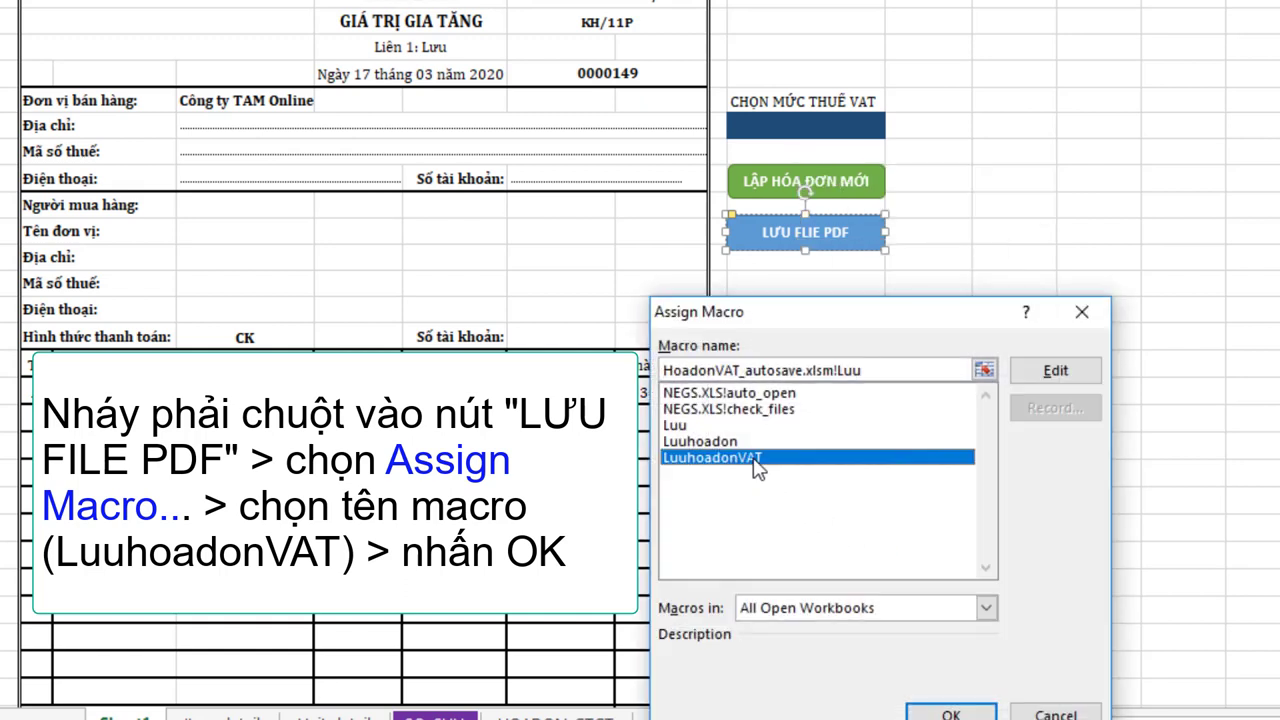
click(951, 714)
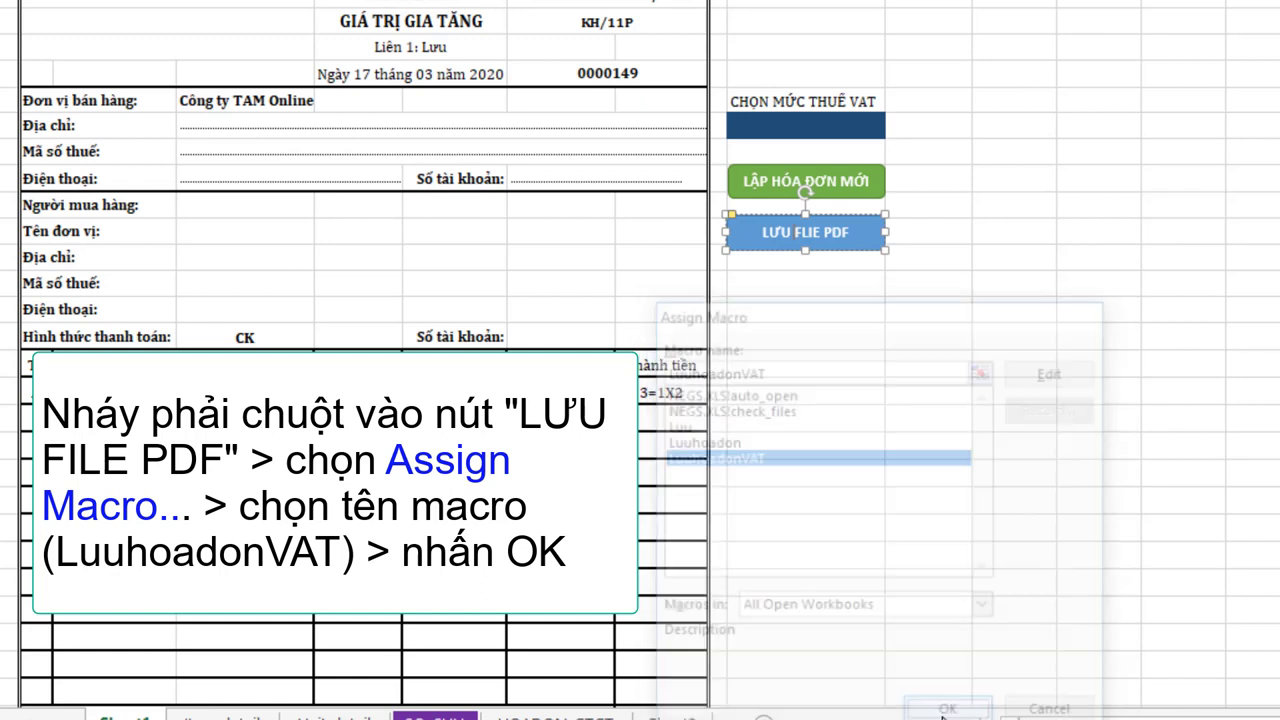
click(1015, 292)
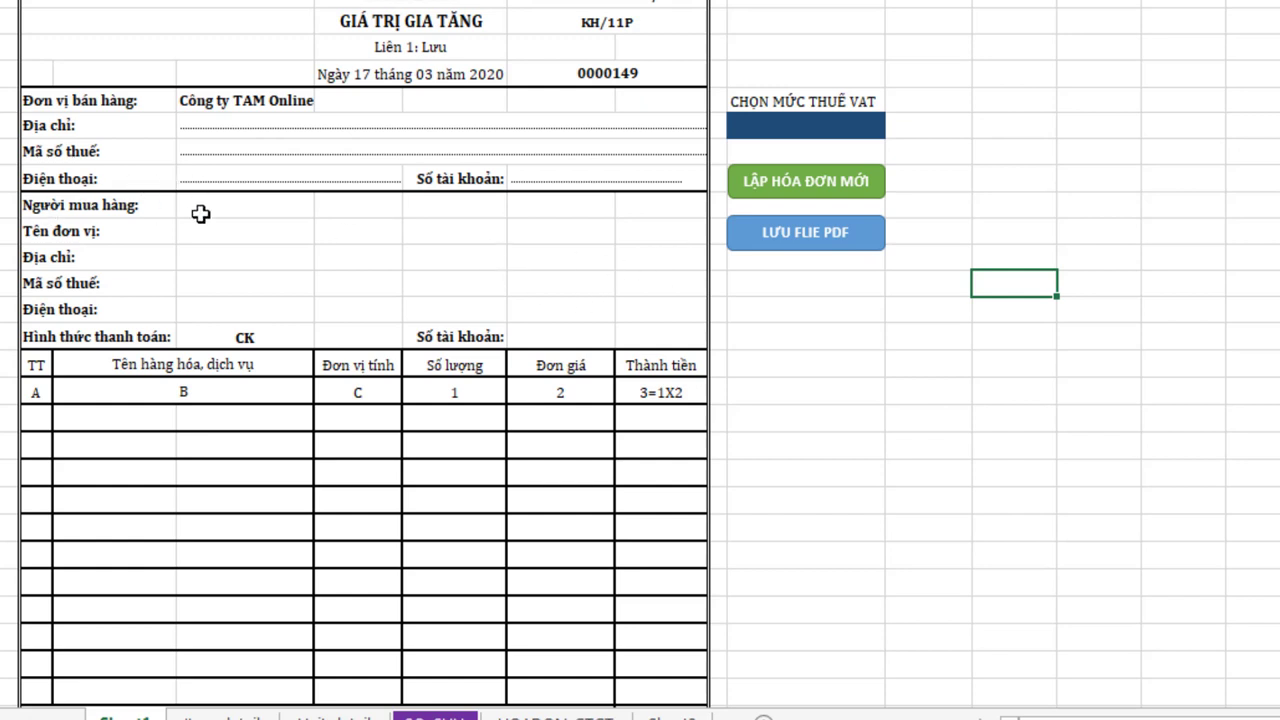
Step: Pick the first buyer tax code from the Mã số thuế dropdown to fill the buyer details
click(208, 284)
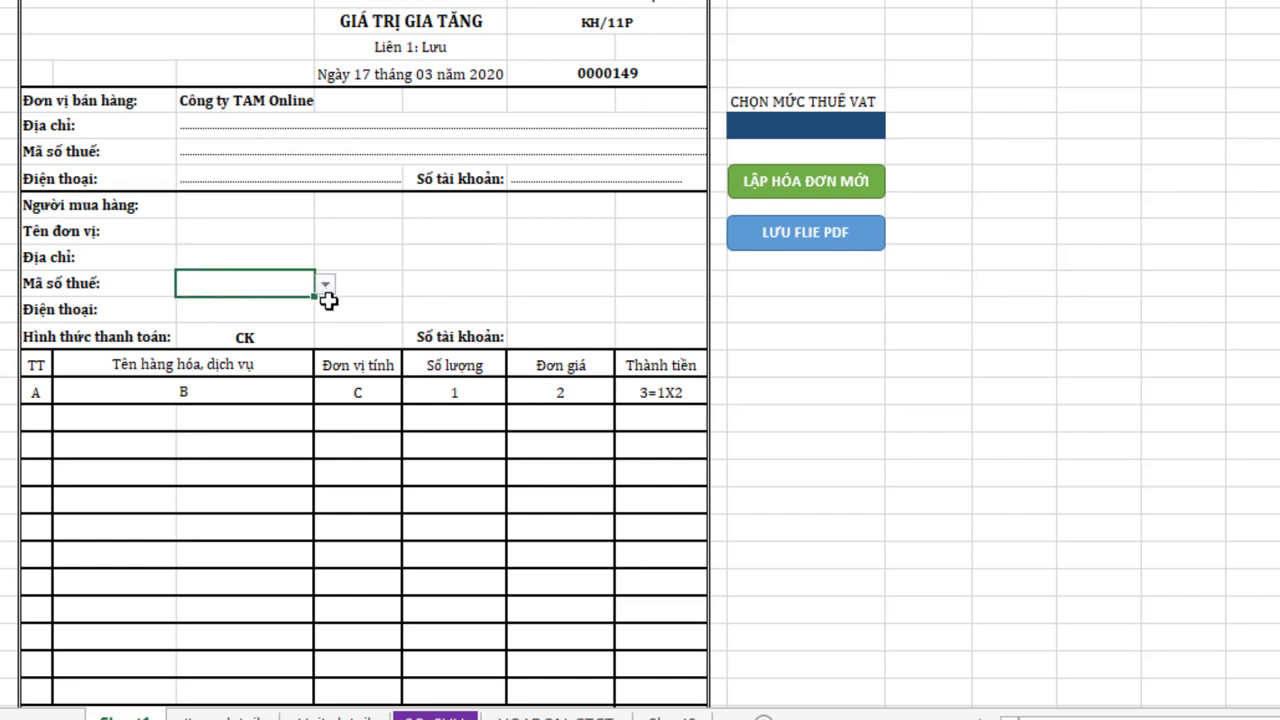
click(325, 285)
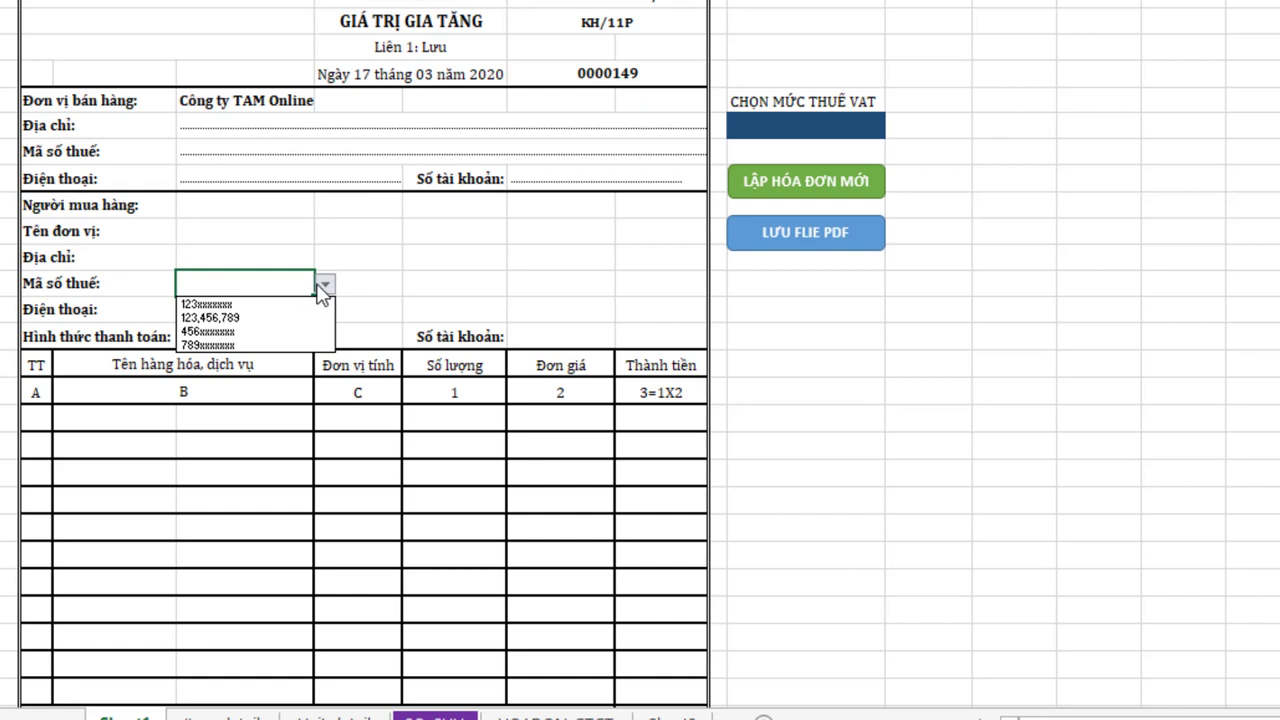
click(258, 304)
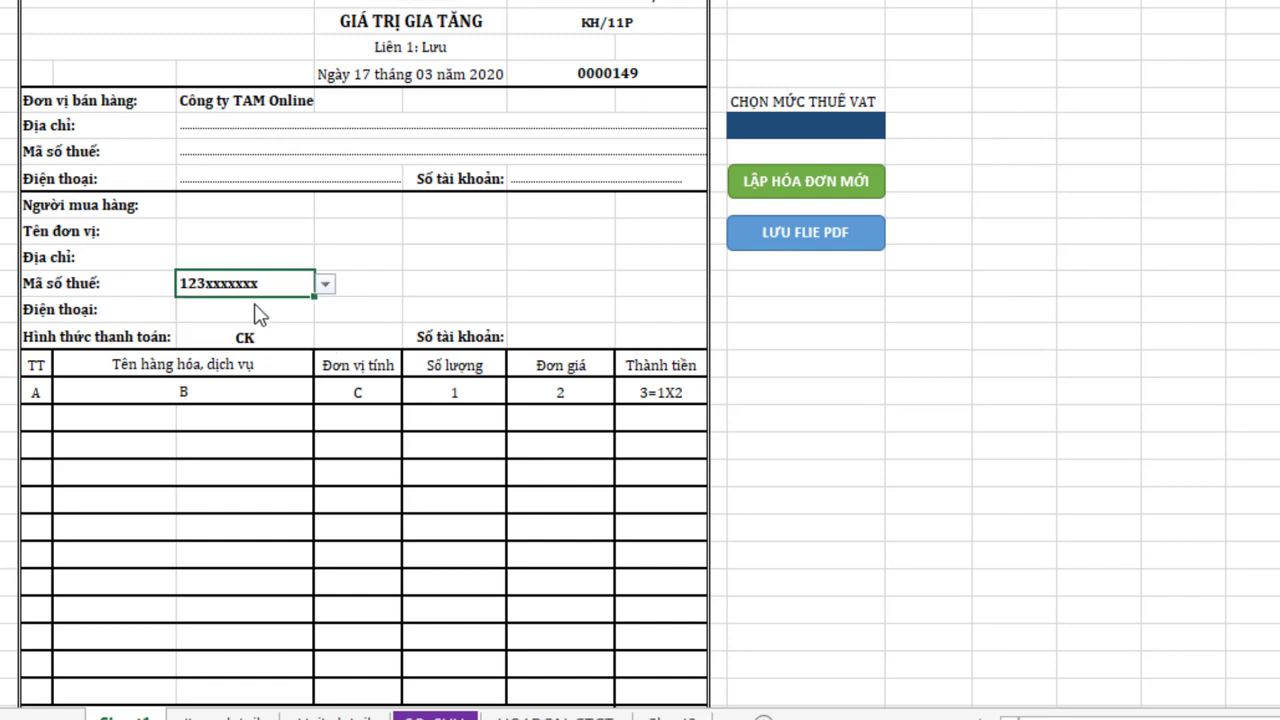
Step: Choose Thép vuông đặc, Khóa cửa, Vòi sen and Thép tấm as items in rows 1–4
click(155, 412)
click(198, 428)
click(146, 468)
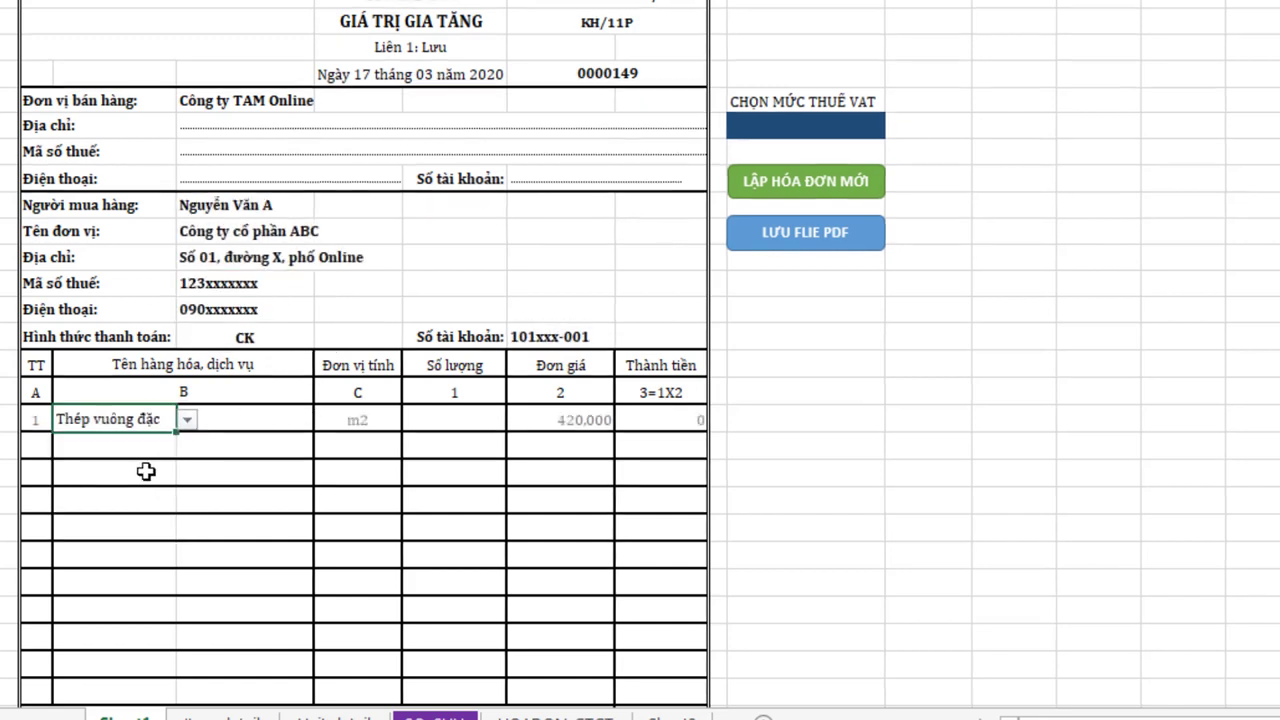
click(128, 460)
click(172, 461)
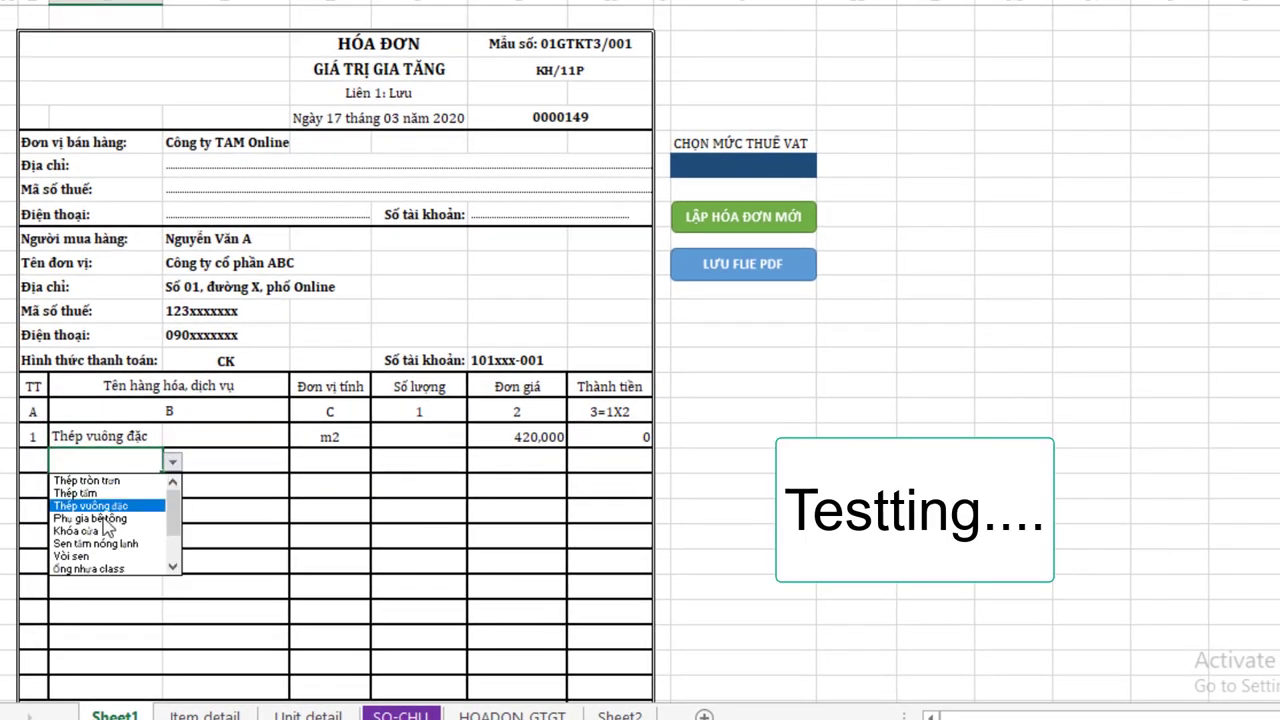
click(100, 530)
click(150, 484)
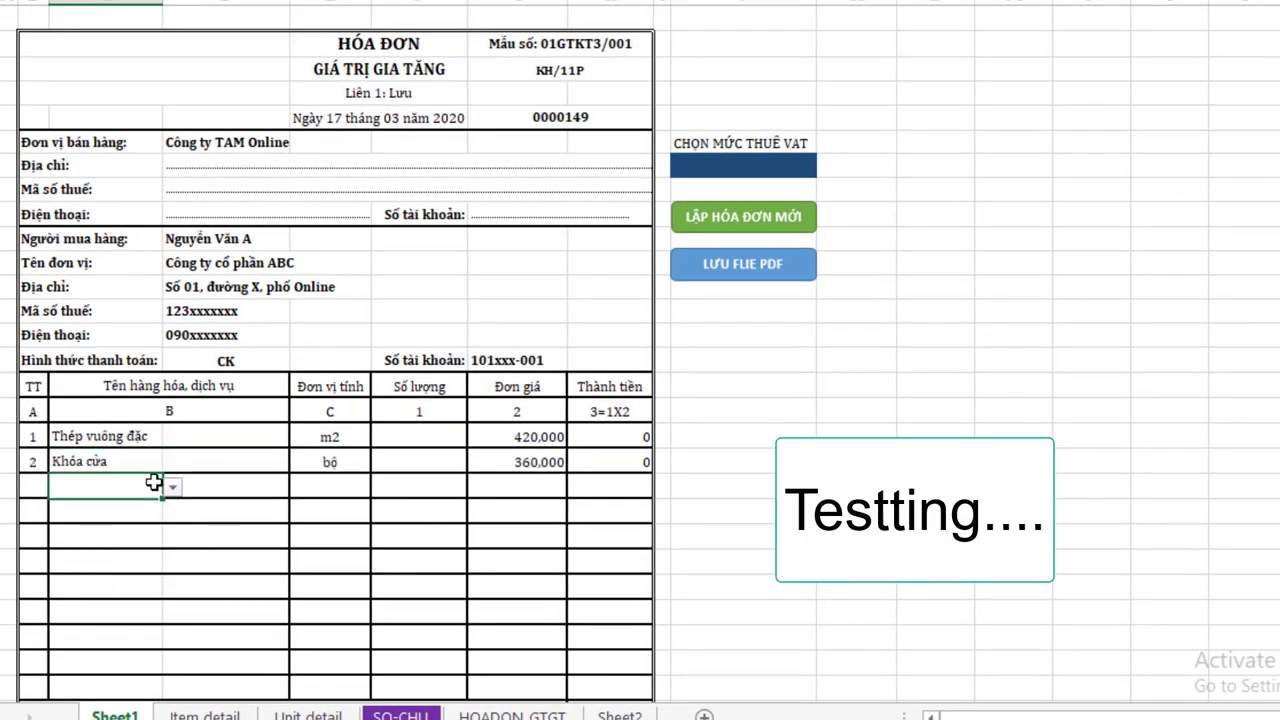
click(174, 487)
click(95, 583)
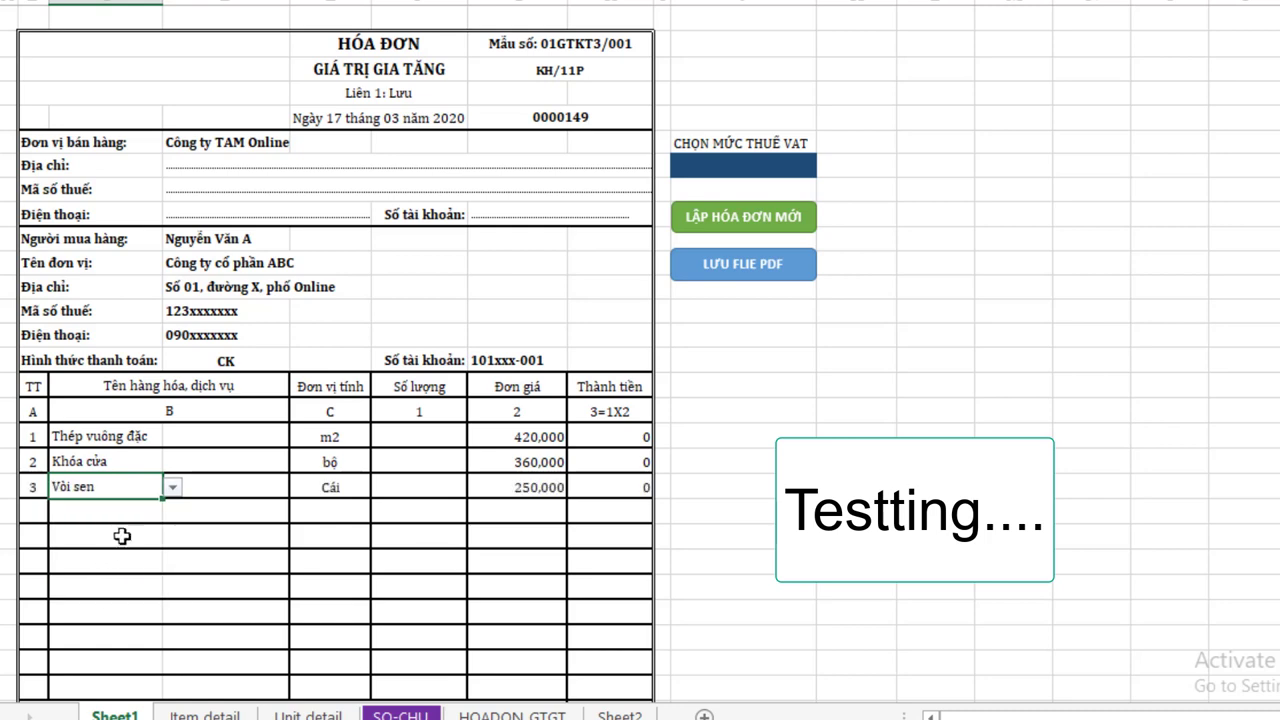
click(122, 510)
click(172, 511)
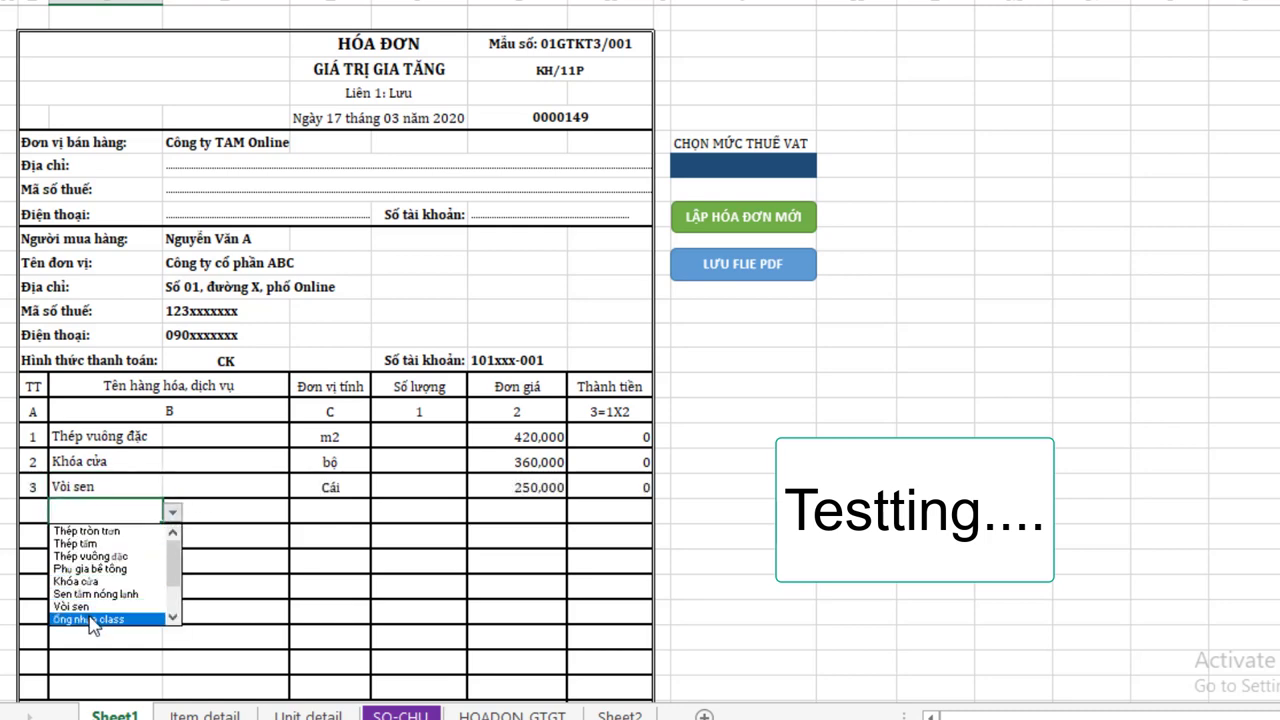
click(91, 544)
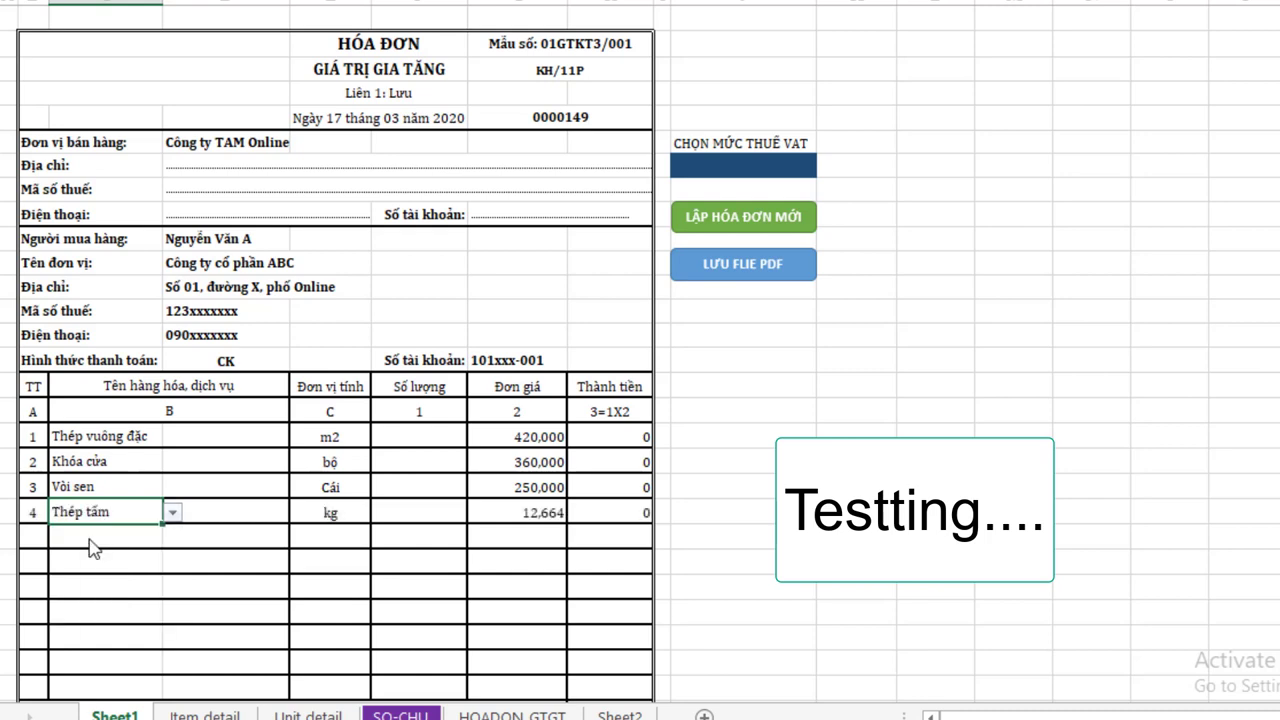
Step: Set the first two item quantities to 3 and 2
click(419, 437)
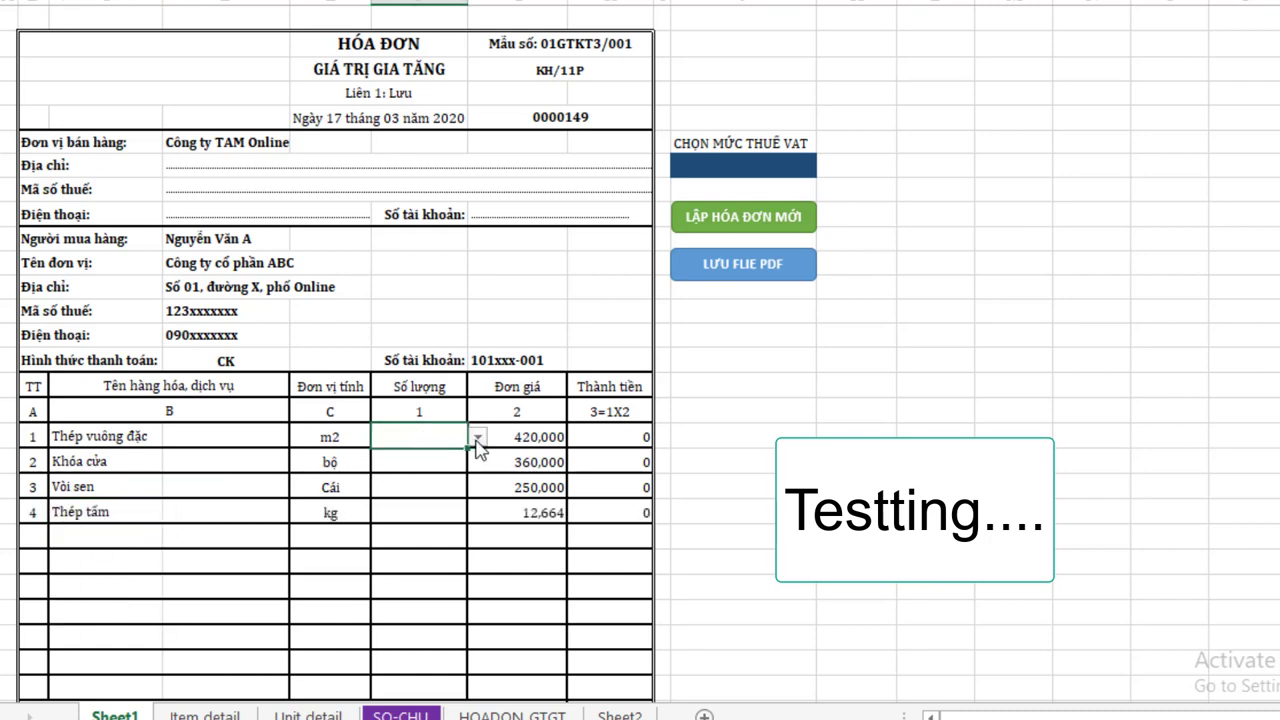
click(478, 437)
click(402, 487)
click(412, 467)
click(479, 463)
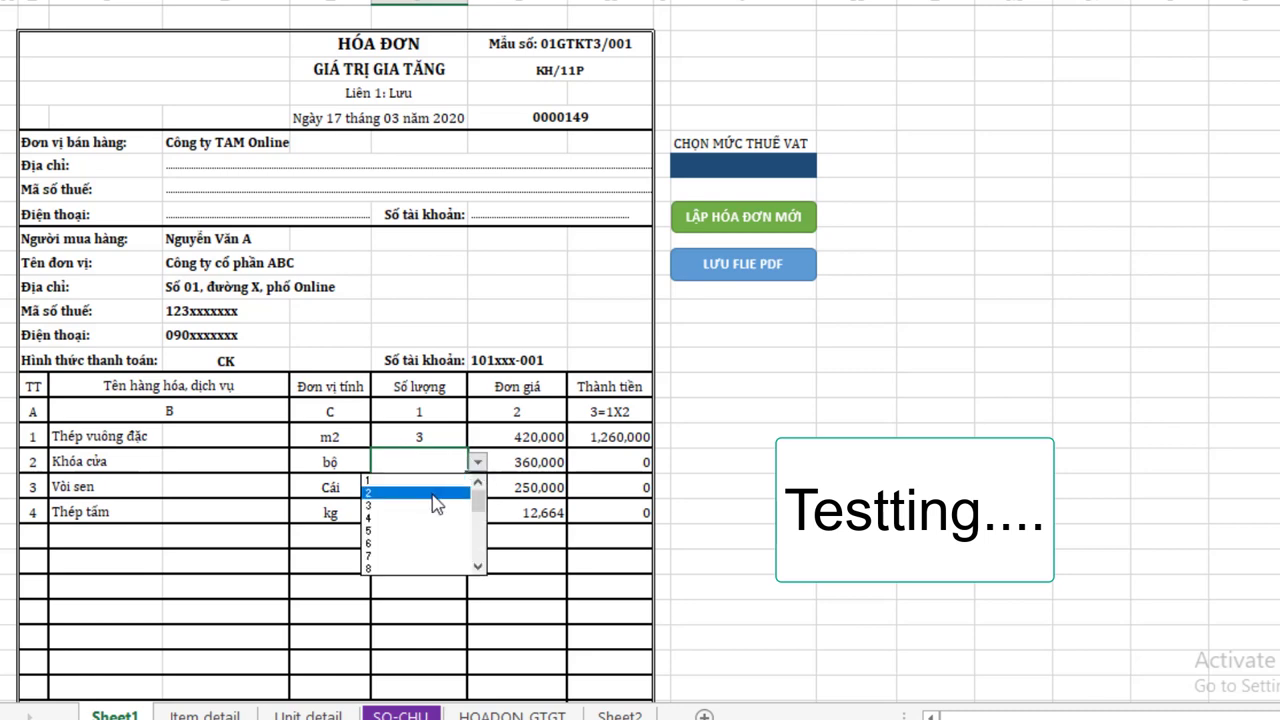
click(433, 493)
Step: Set the third and fourth quantities to 6 and 17, then review the 3,695,288 subtotal
click(424, 485)
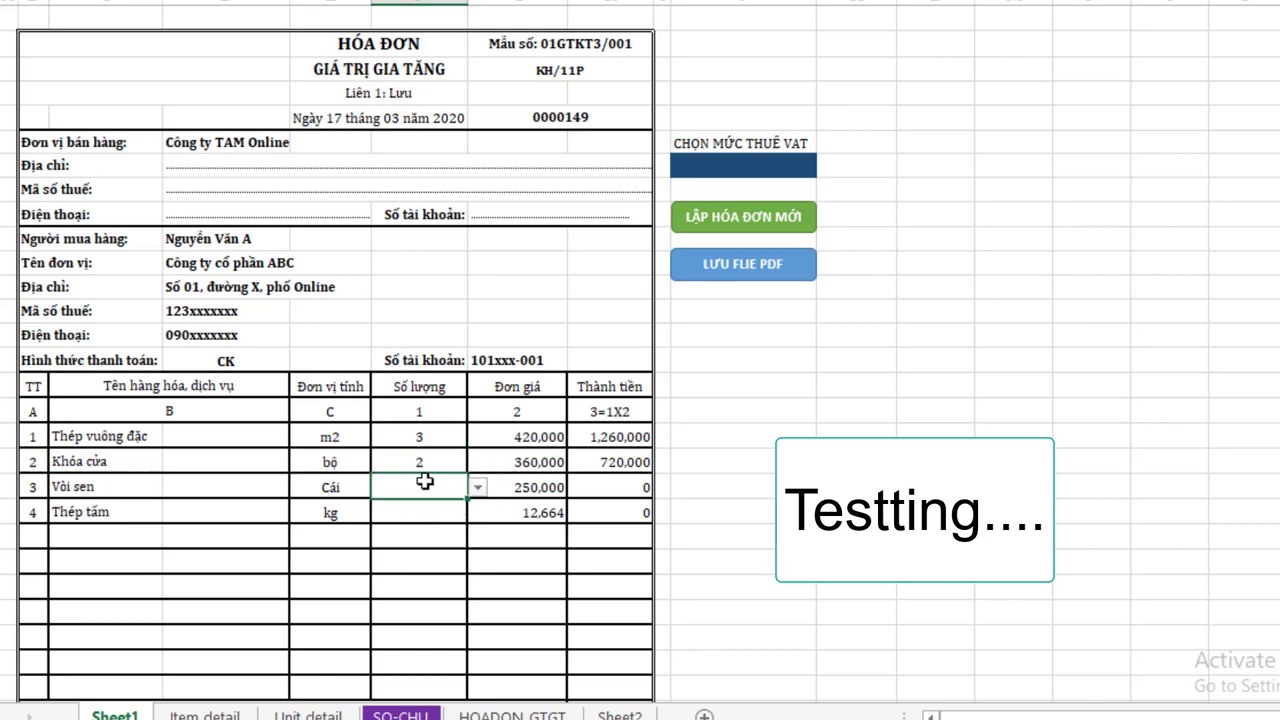
click(478, 489)
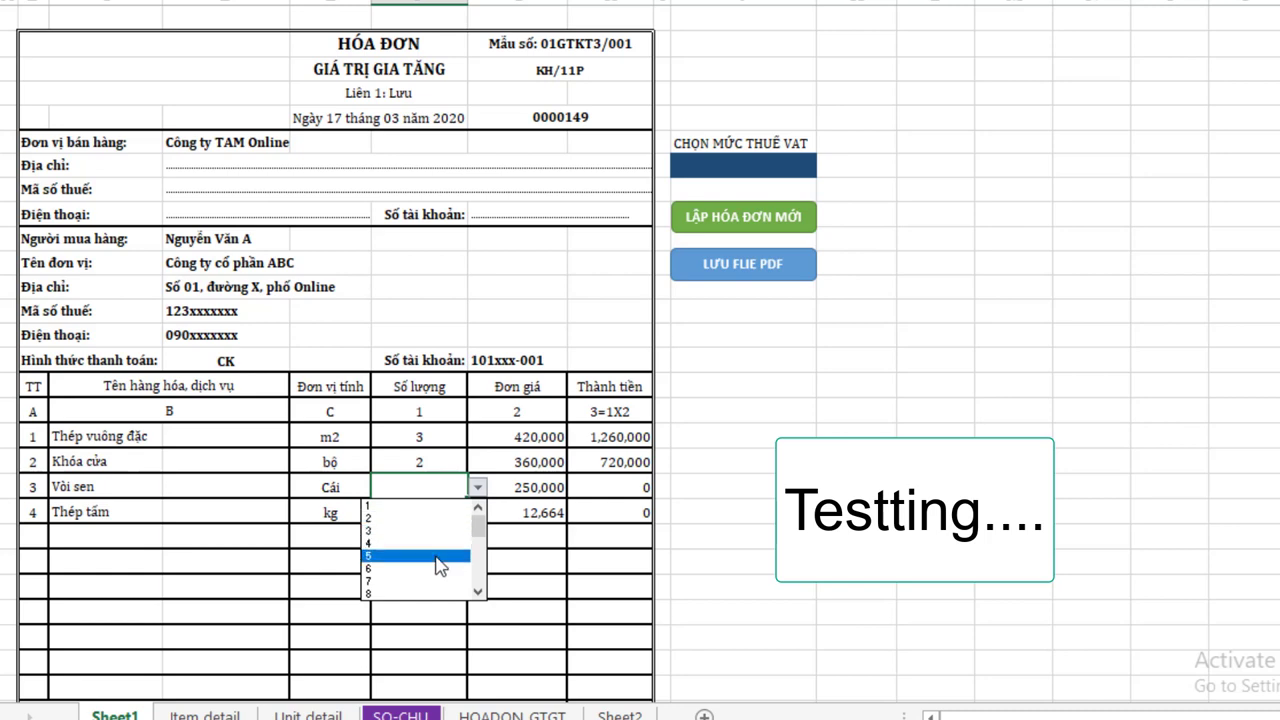
click(420, 551)
click(419, 518)
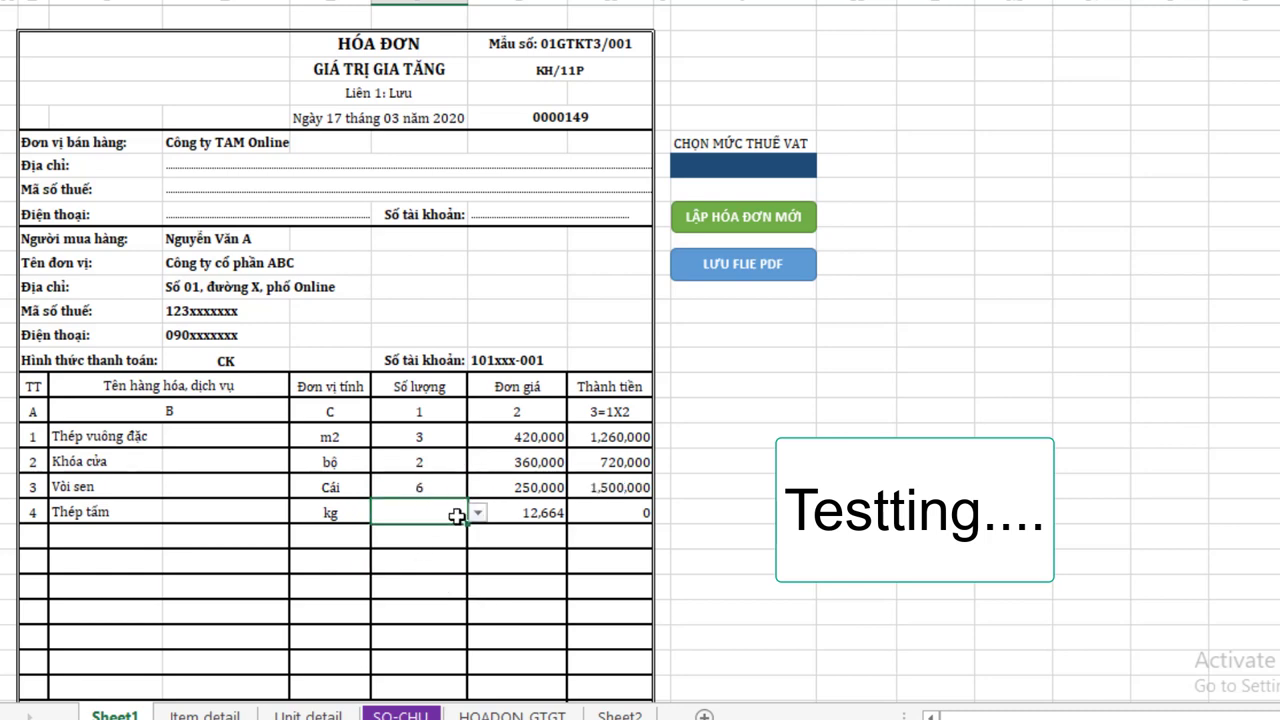
click(478, 512)
drag(482, 566, 476, 598)
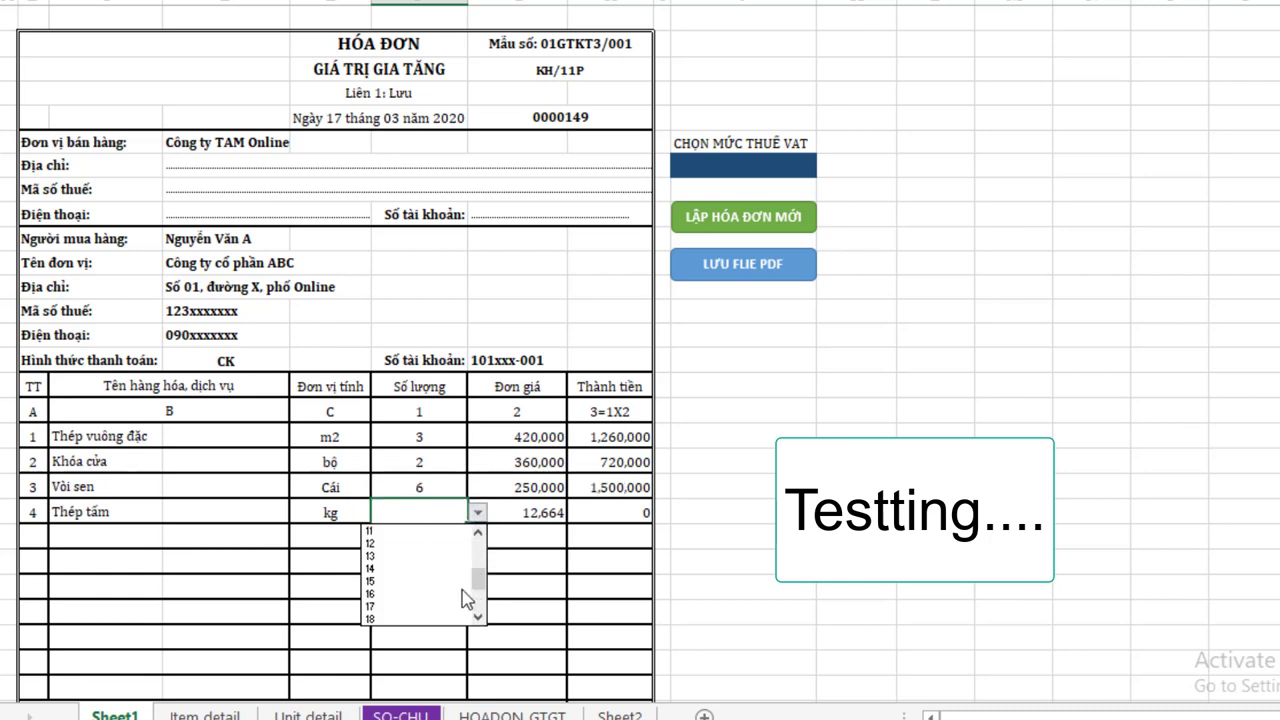
click(409, 607)
click(410, 592)
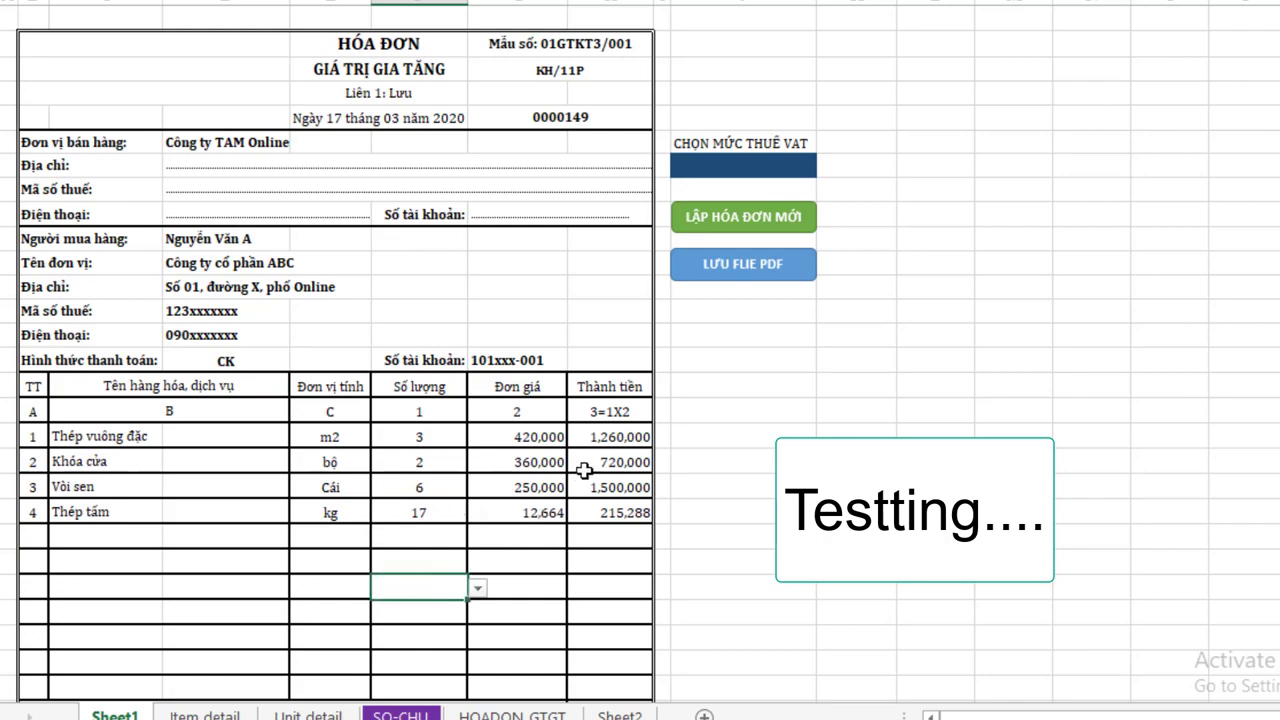
scroll(584, 470, down, 3)
scroll(584, 465, down, 1)
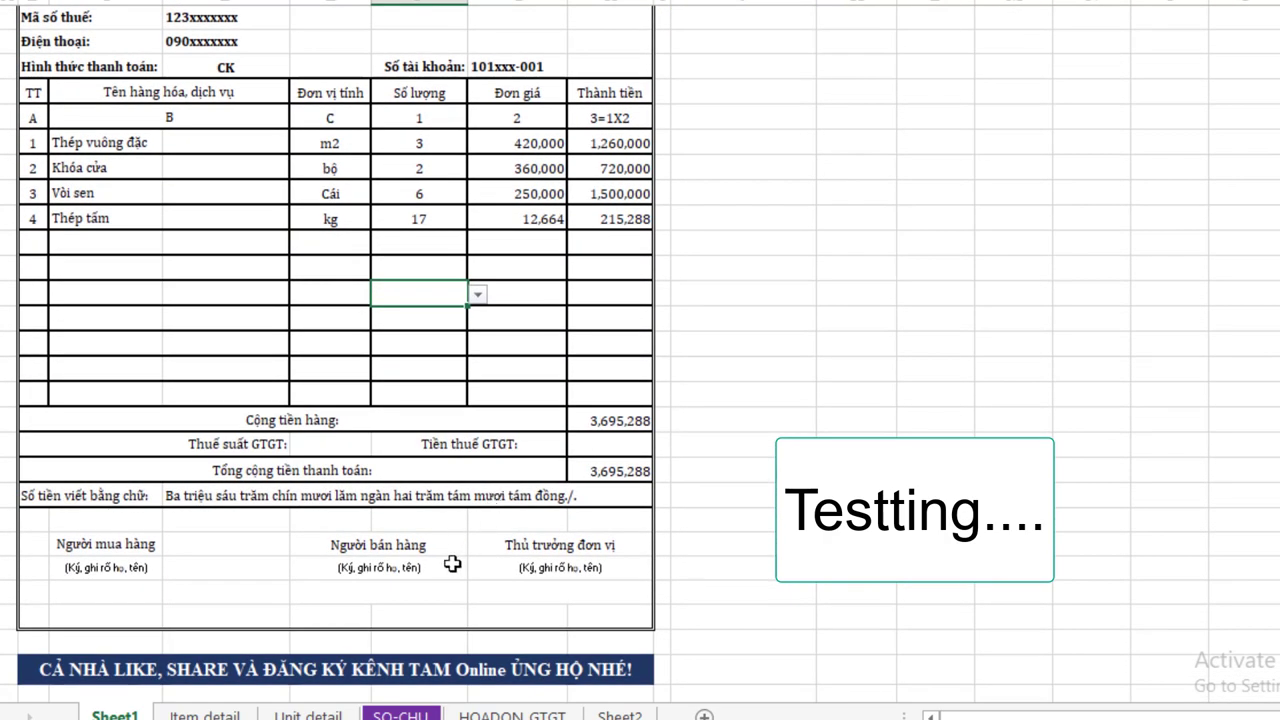
scroll(443, 557, up, 3)
scroll(477, 523, up, 1)
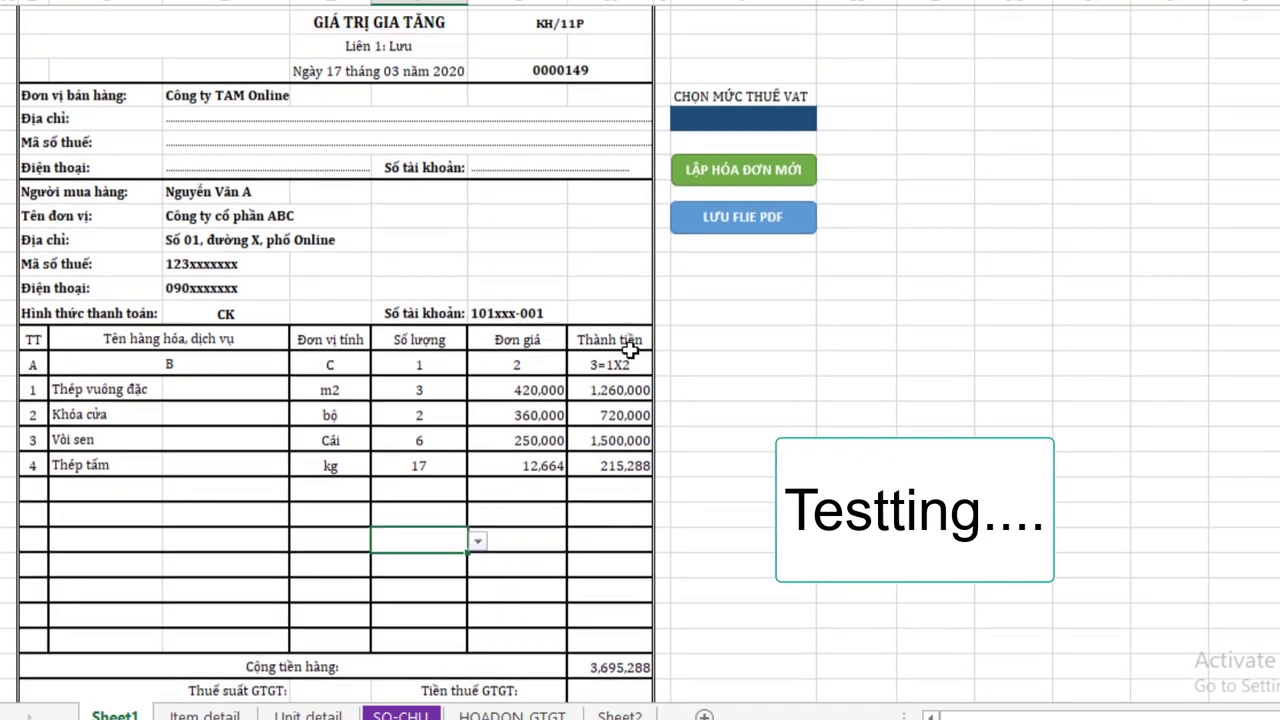
Step: Choose VAT10 in CHỌN MỨC THUẾ VAT and check the 369,529 tax and 4,064,817 total
click(721, 165)
click(827, 168)
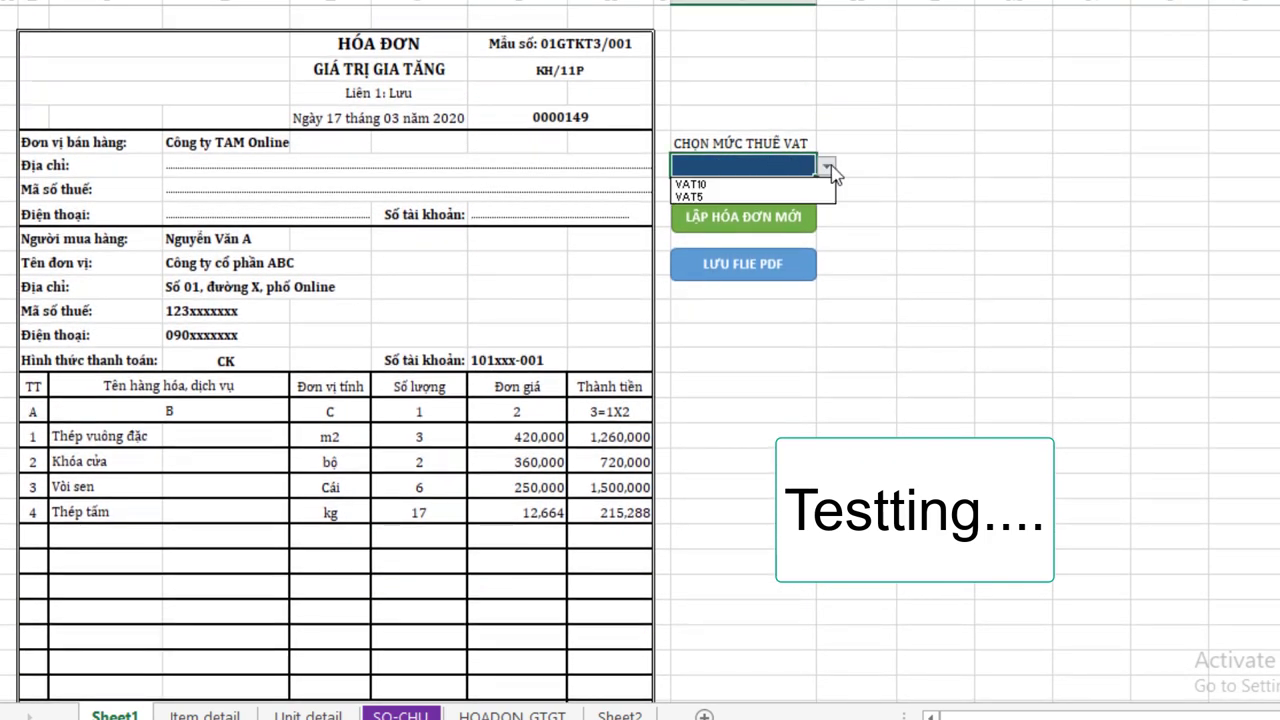
click(725, 184)
scroll(504, 338, down, 3)
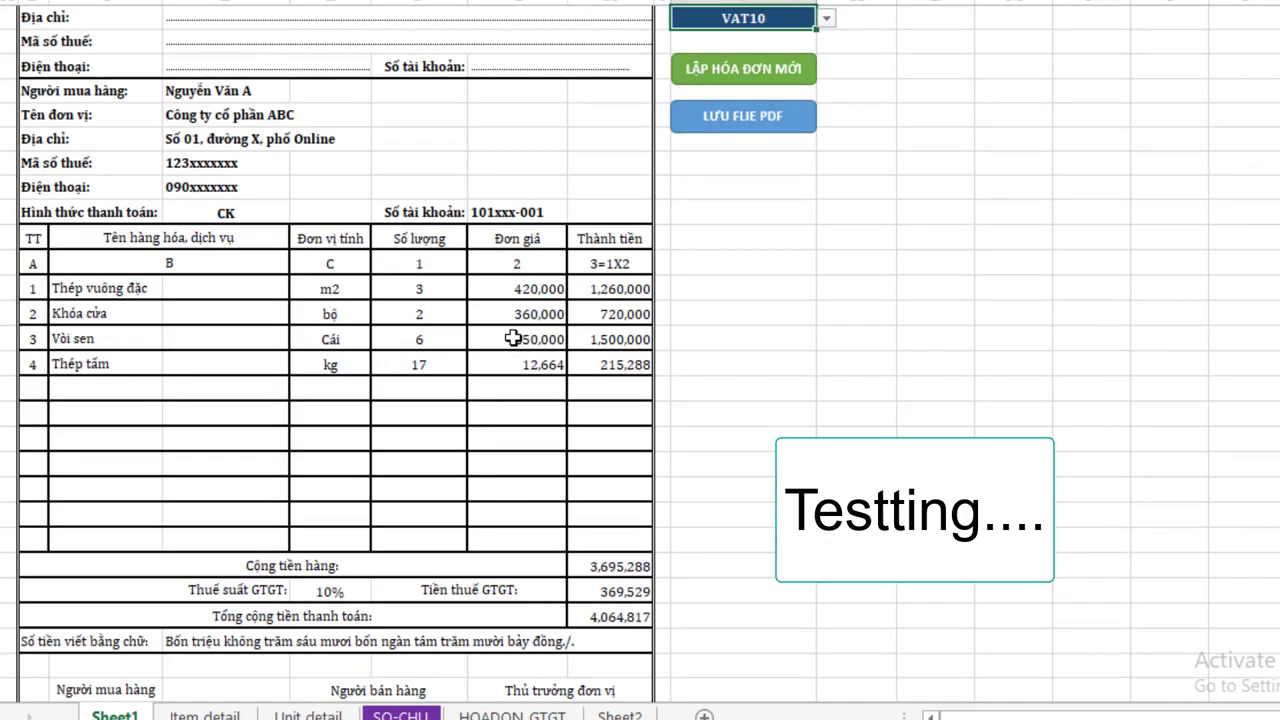
scroll(488, 401, down, 1)
scroll(460, 450, down, 1)
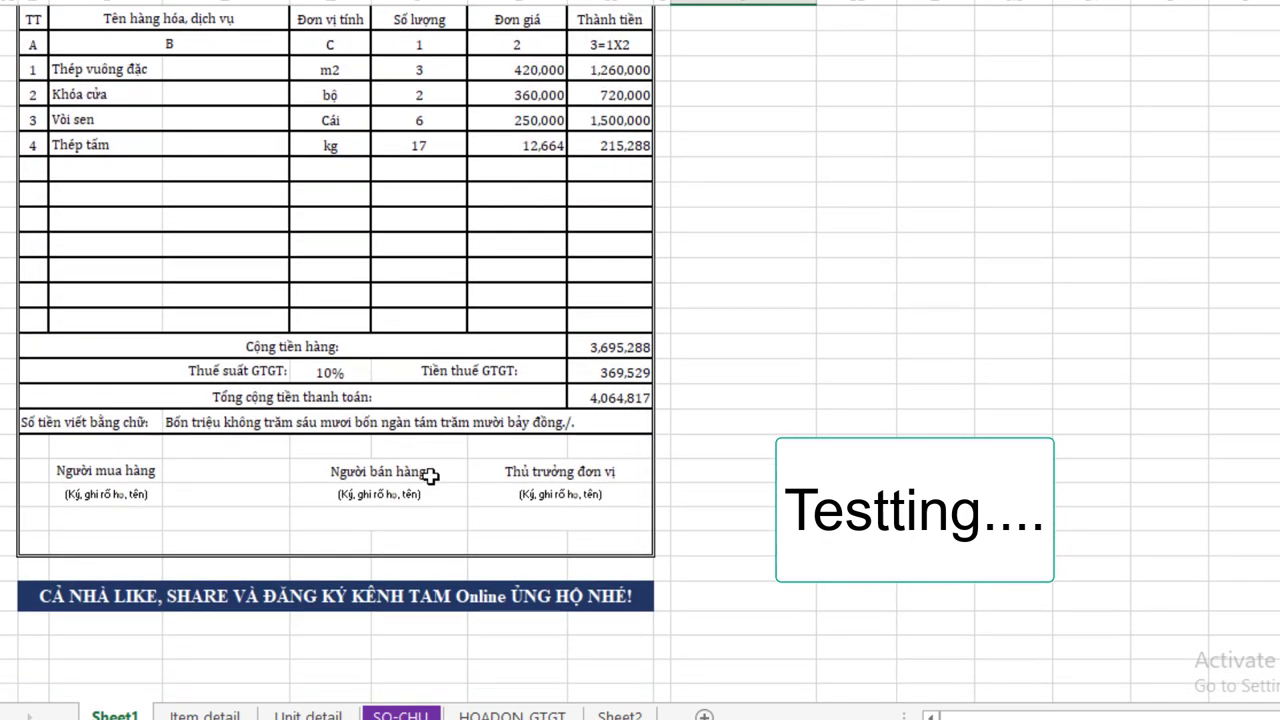
scroll(429, 477, up, 3)
scroll(428, 476, up, 2)
scroll(429, 476, up, 1)
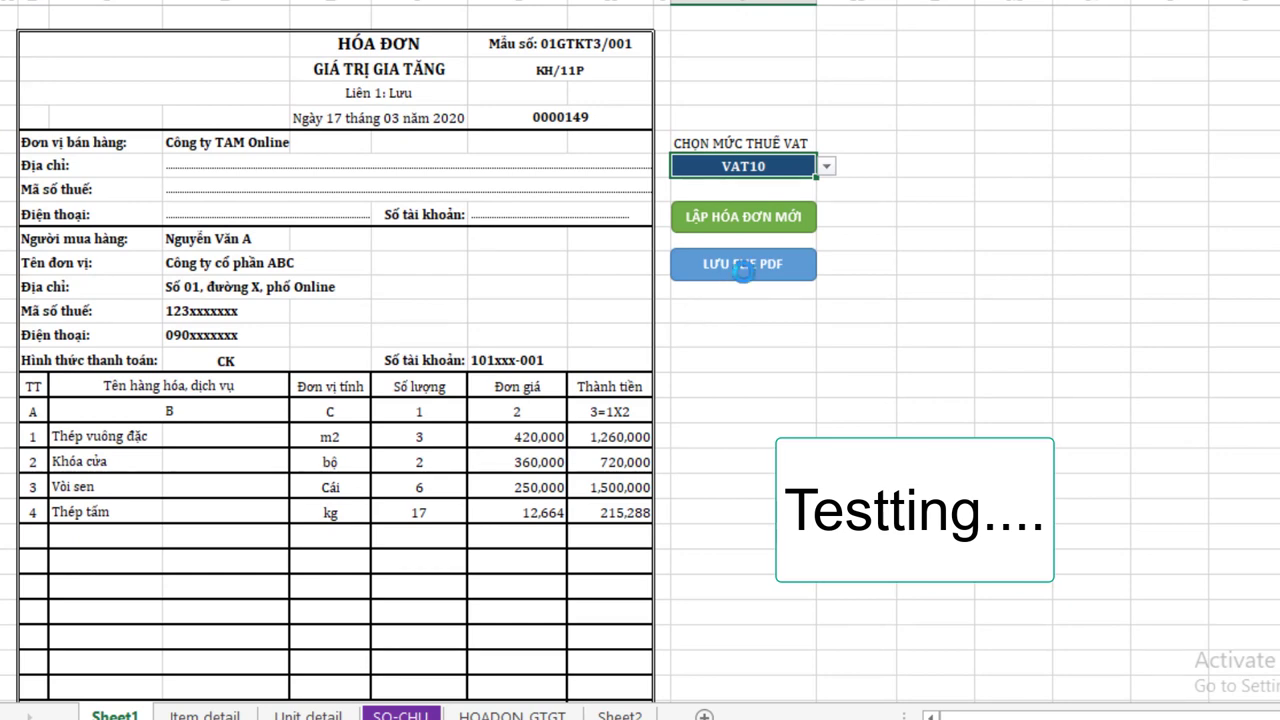
Step: Export invoice 0000149 as 149.pdf with the LƯU FILE PDF button
click(743, 272)
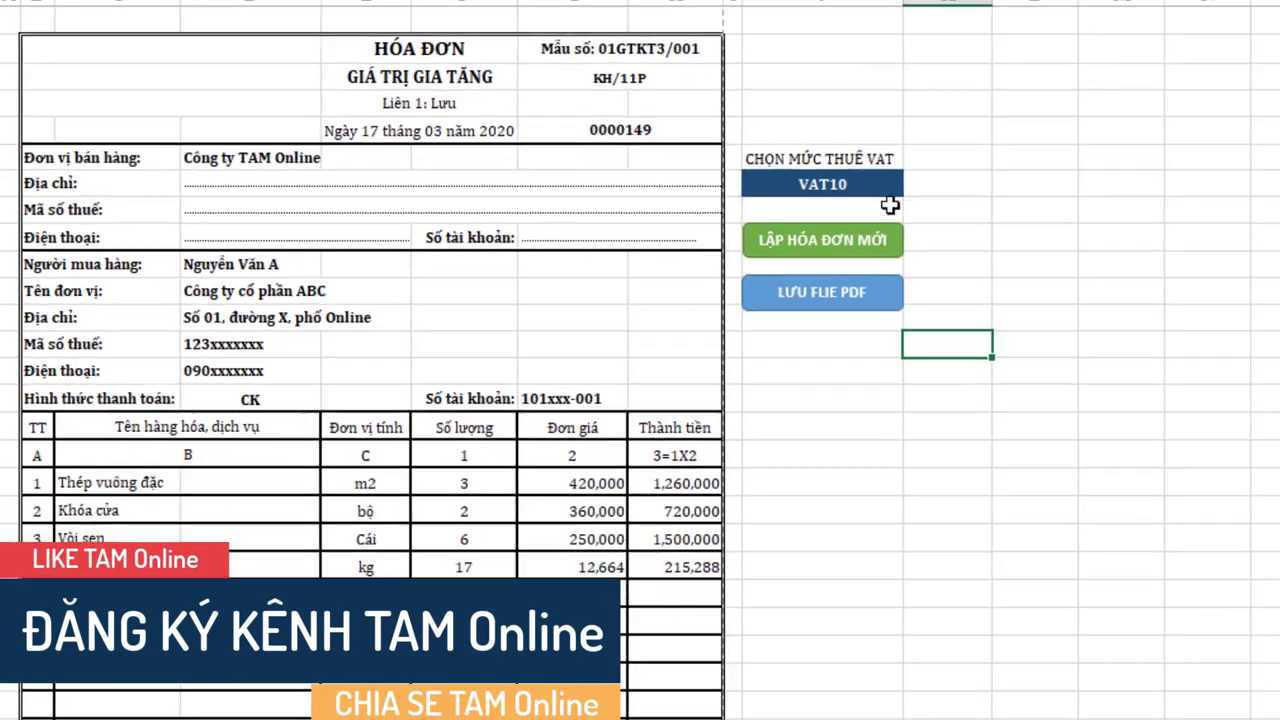
scroll(851, 460, down, 2)
scroll(851, 460, down, 1)
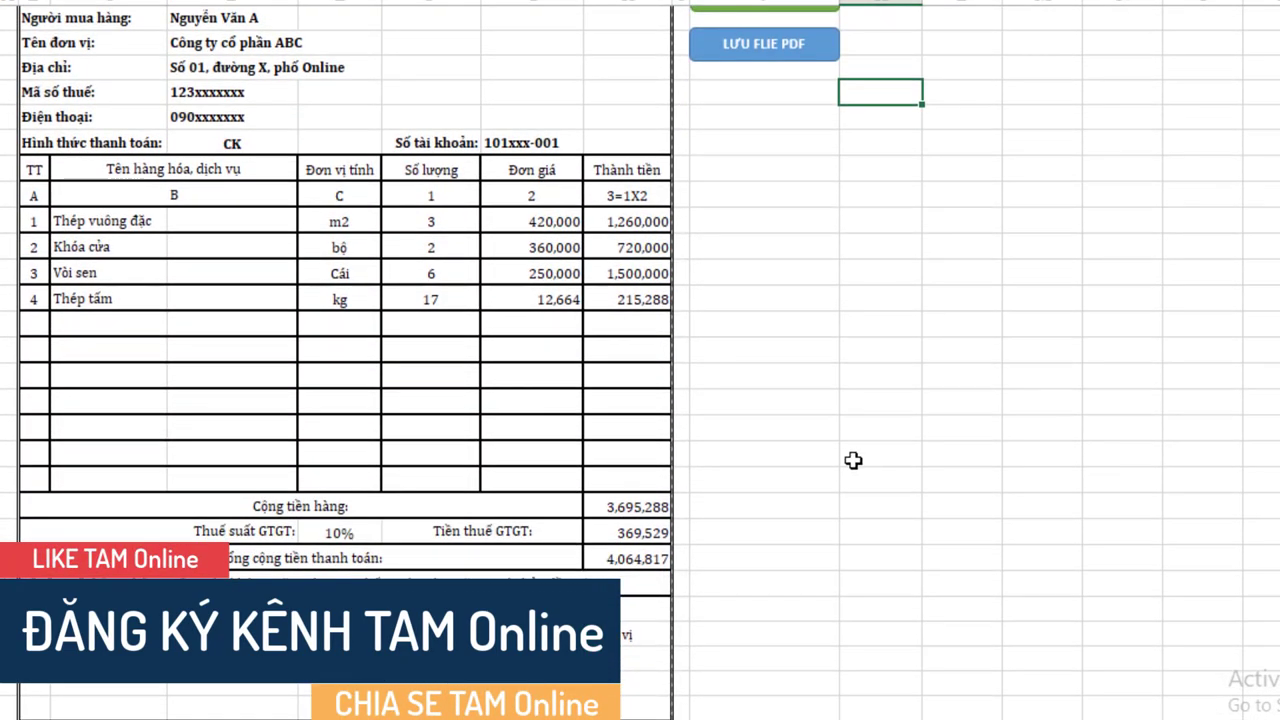
scroll(849, 454, up, 2)
scroll(834, 395, up, 1)
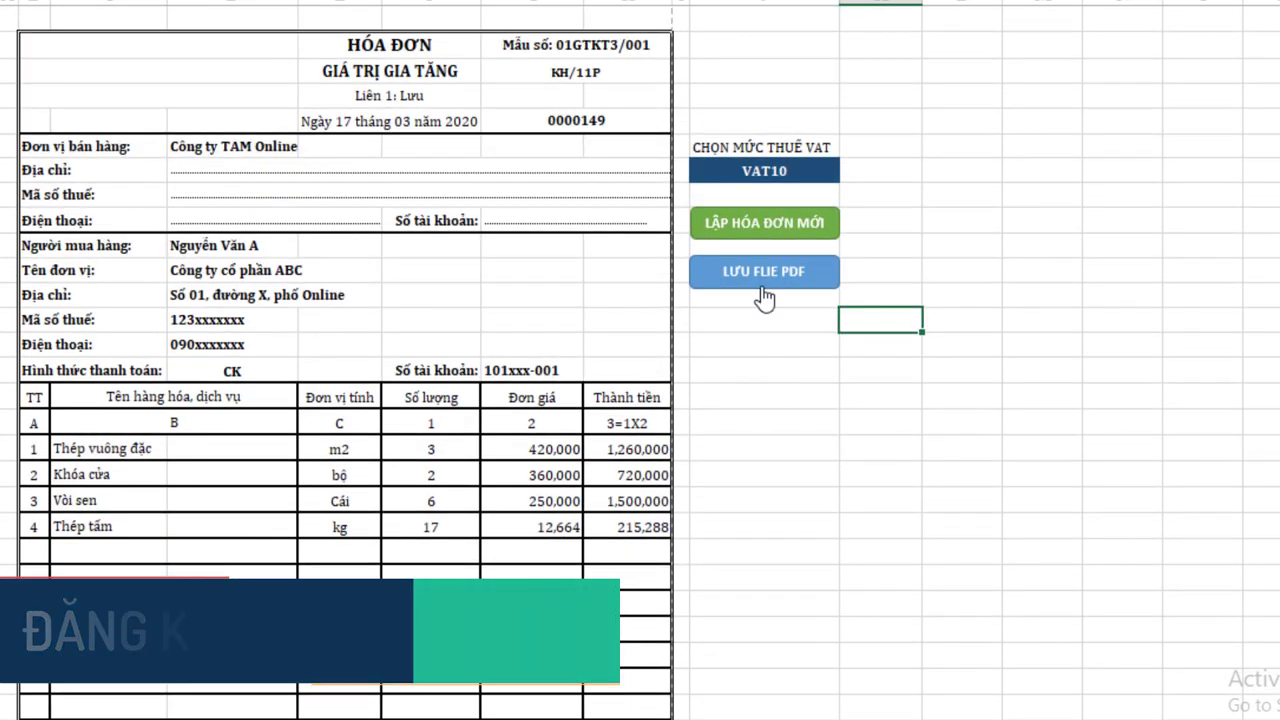
Step: Start new invoice 0000150 with LẬP HÓA ĐƠN MỚI and pick the buyer's tax code
click(785, 232)
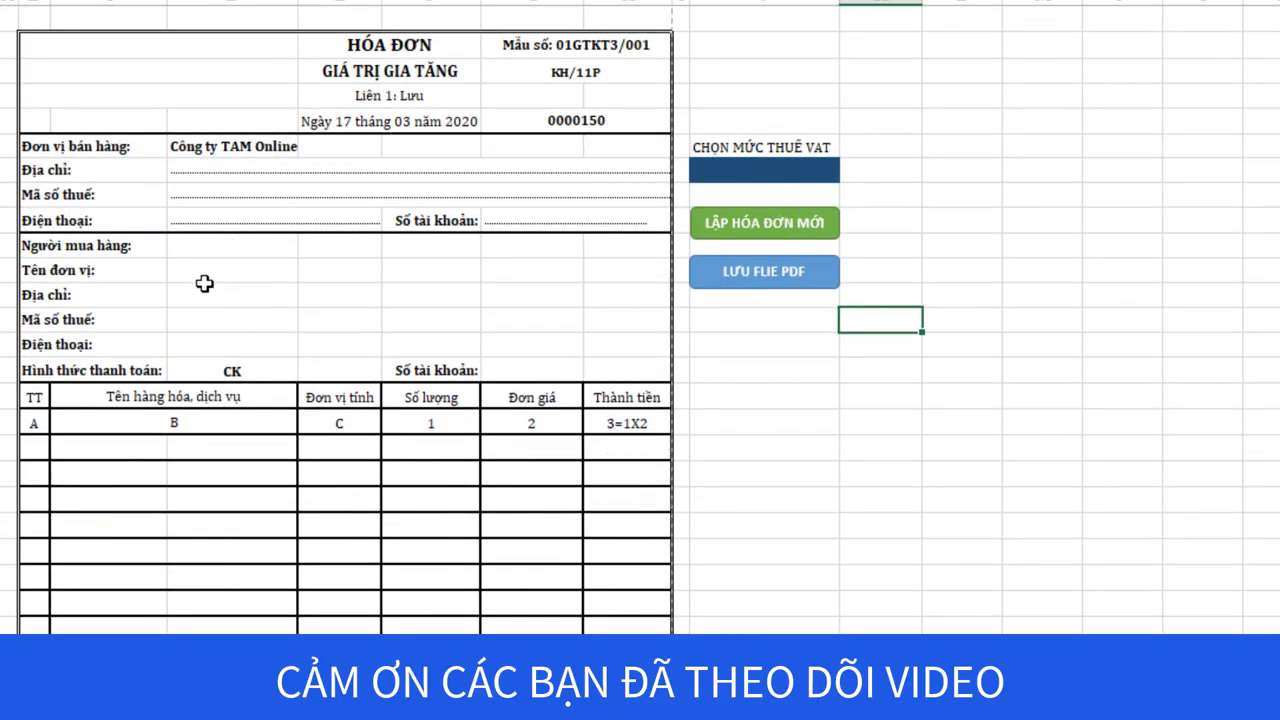
click(202, 320)
click(309, 320)
click(255, 366)
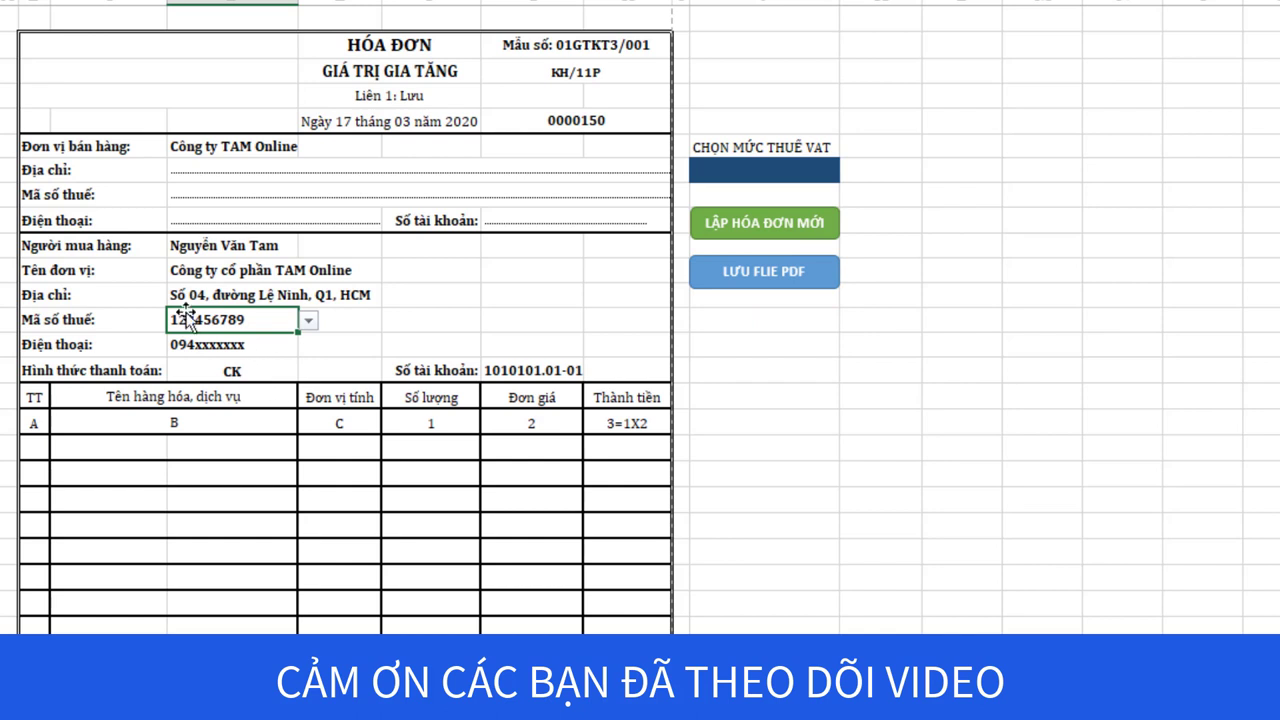
Step: Choose Khóa cửa, Công tơ 1 pha, Ống luồn đàn hồi and Vòi sen as the four items
click(128, 449)
click(176, 449)
click(140, 525)
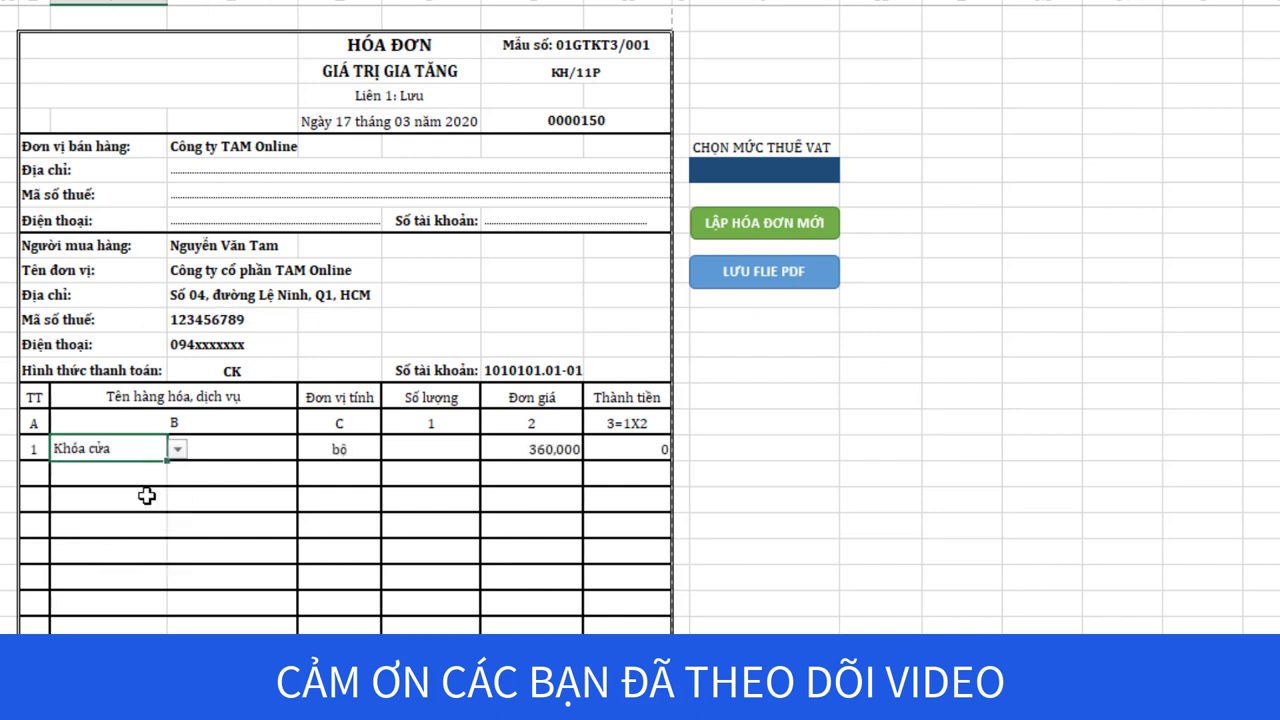
click(155, 477)
click(176, 474)
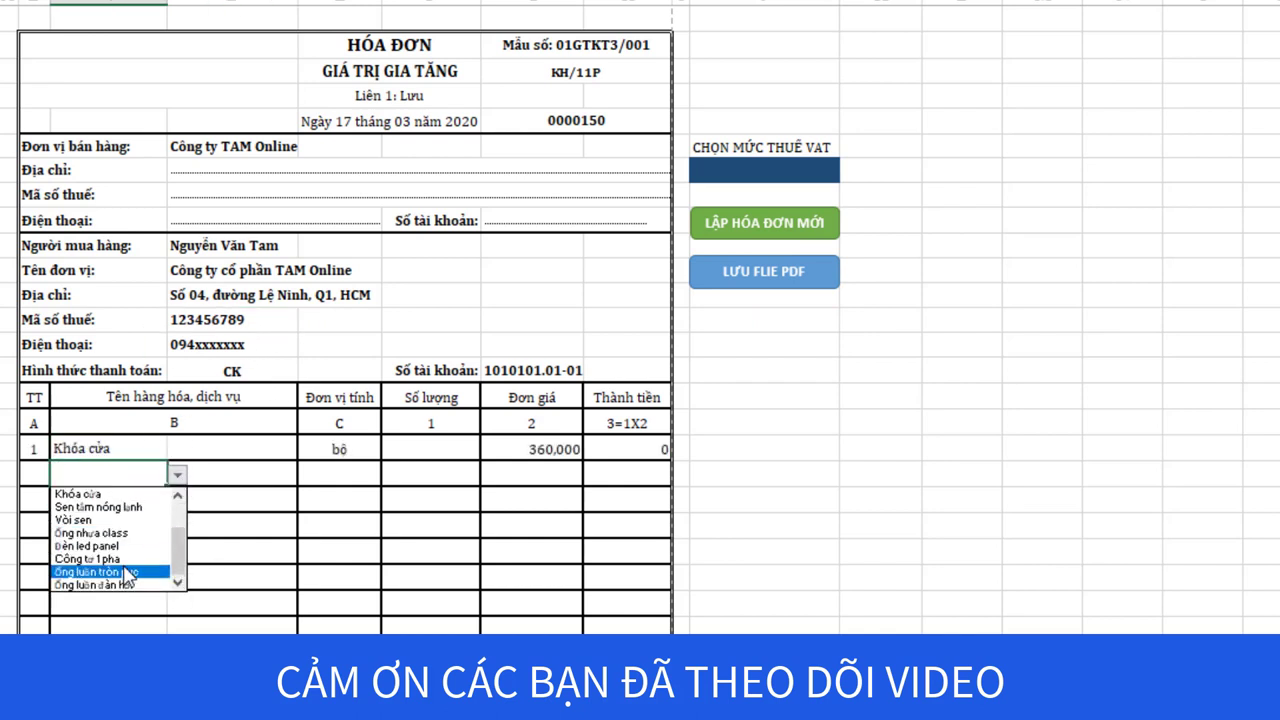
click(100, 558)
click(106, 500)
click(177, 500)
scroll(100, 560, down, 2)
click(90, 610)
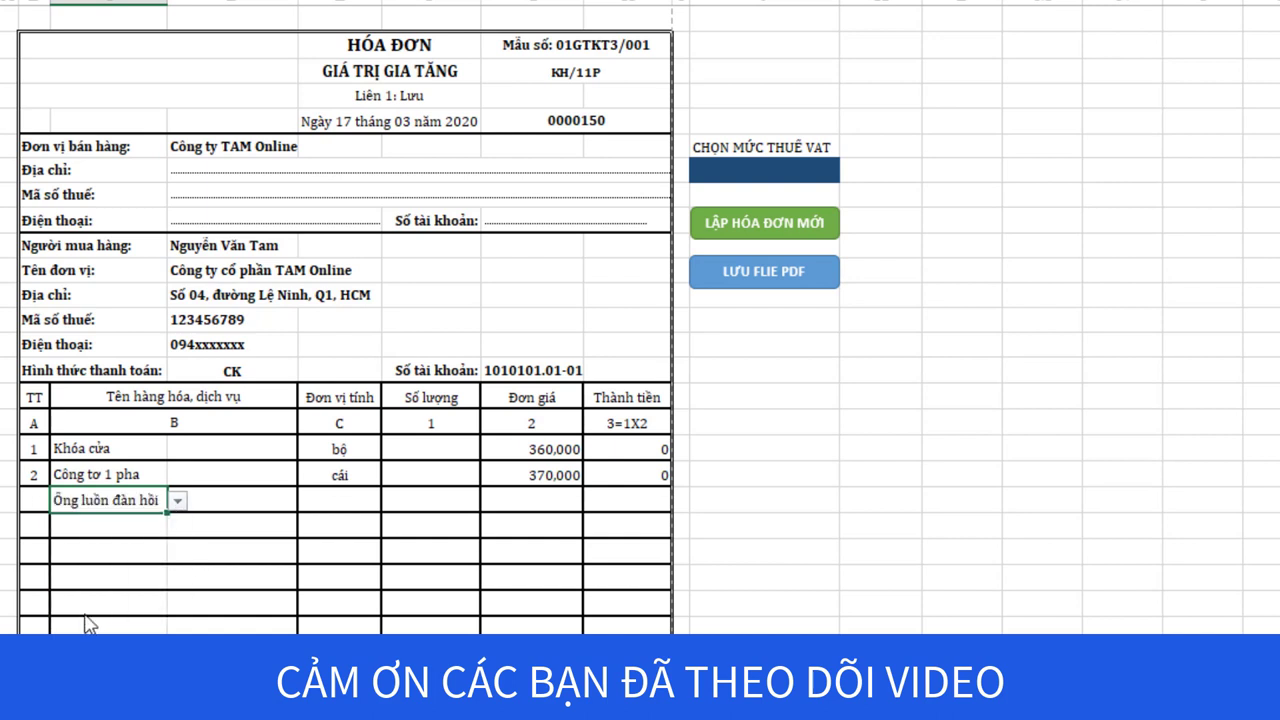
click(110, 524)
click(177, 526)
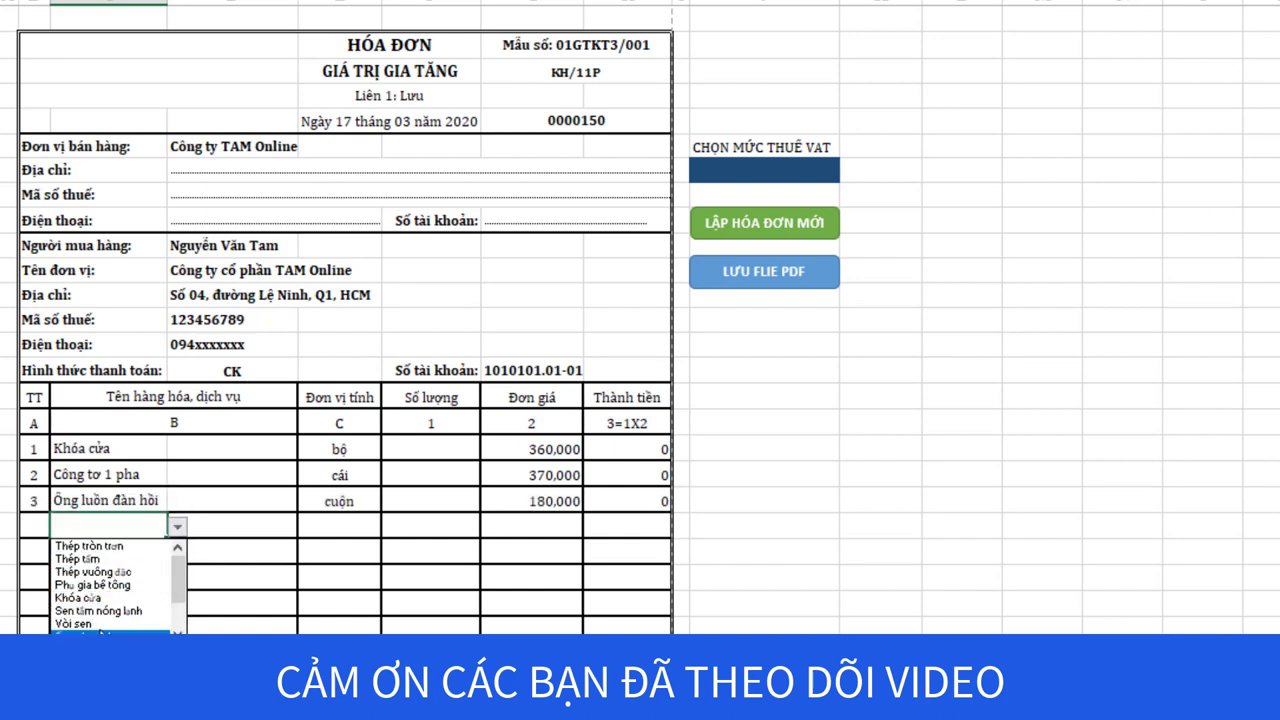
click(80, 623)
Step: Set the four item quantities to 3, 6, 6 and 8
click(460, 450)
click(492, 450)
click(423, 508)
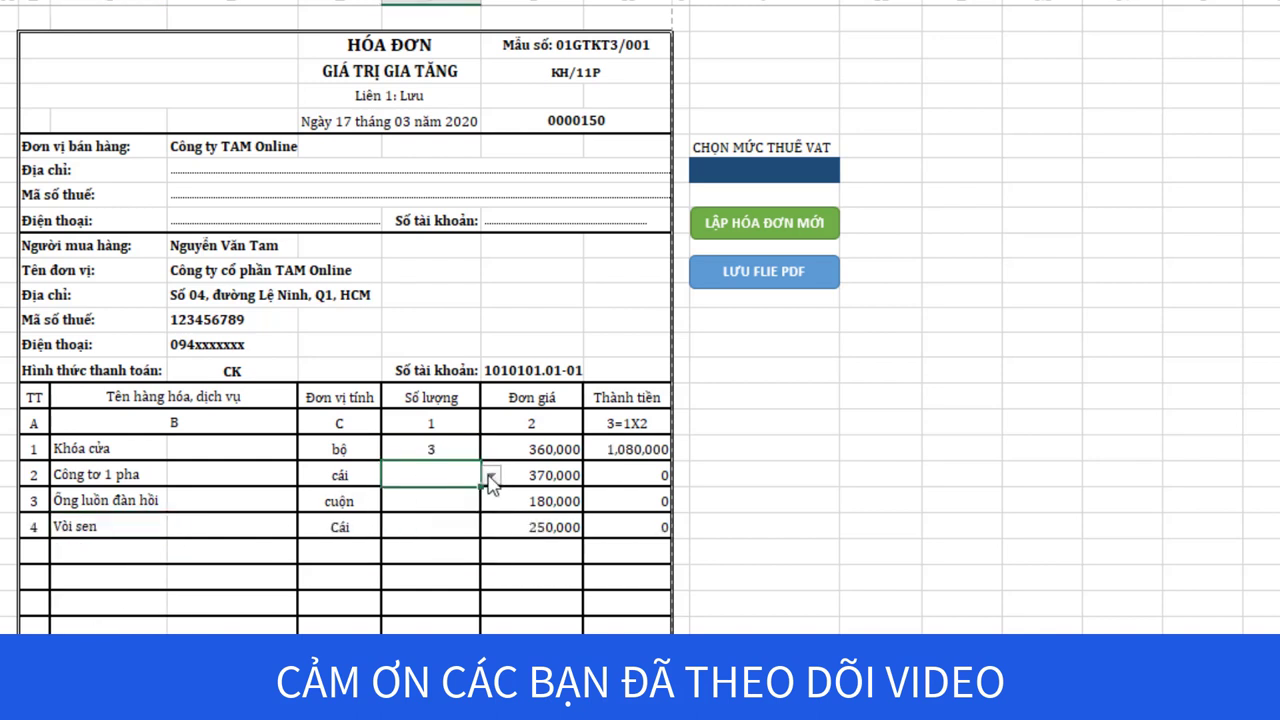
click(492, 476)
click(434, 517)
click(492, 501)
click(420, 591)
click(470, 527)
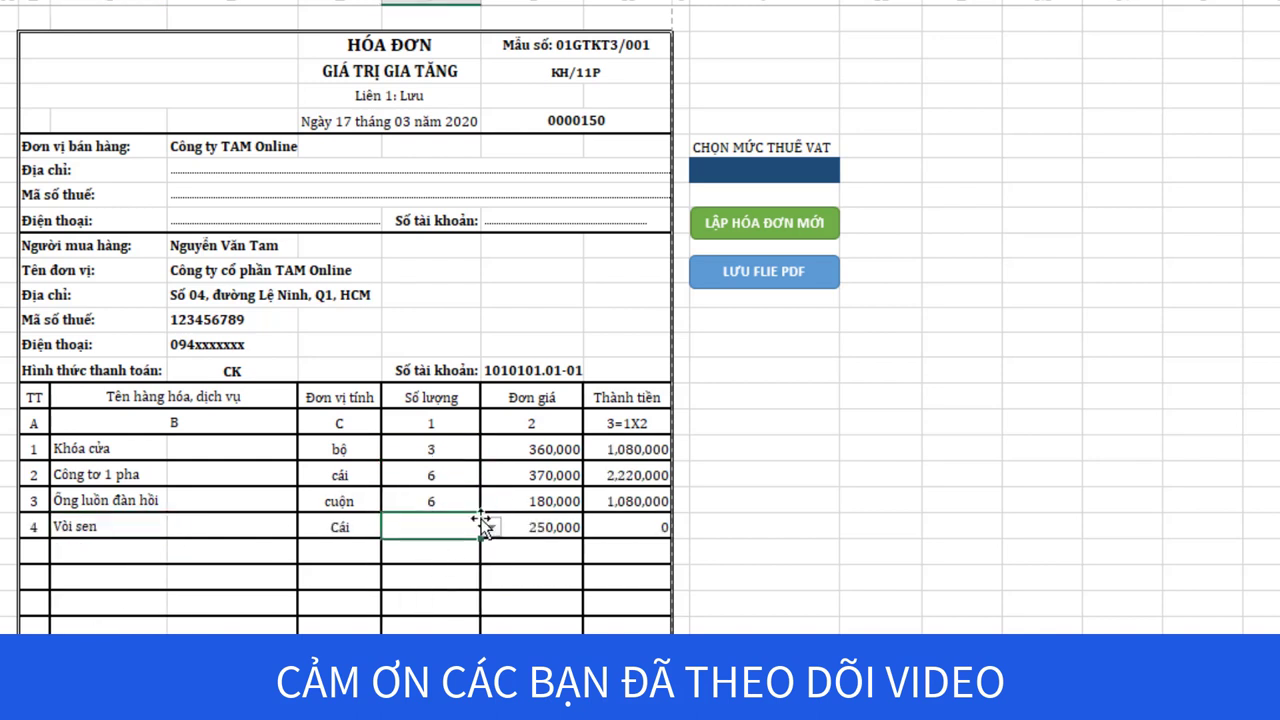
click(492, 527)
click(405, 628)
click(405, 628)
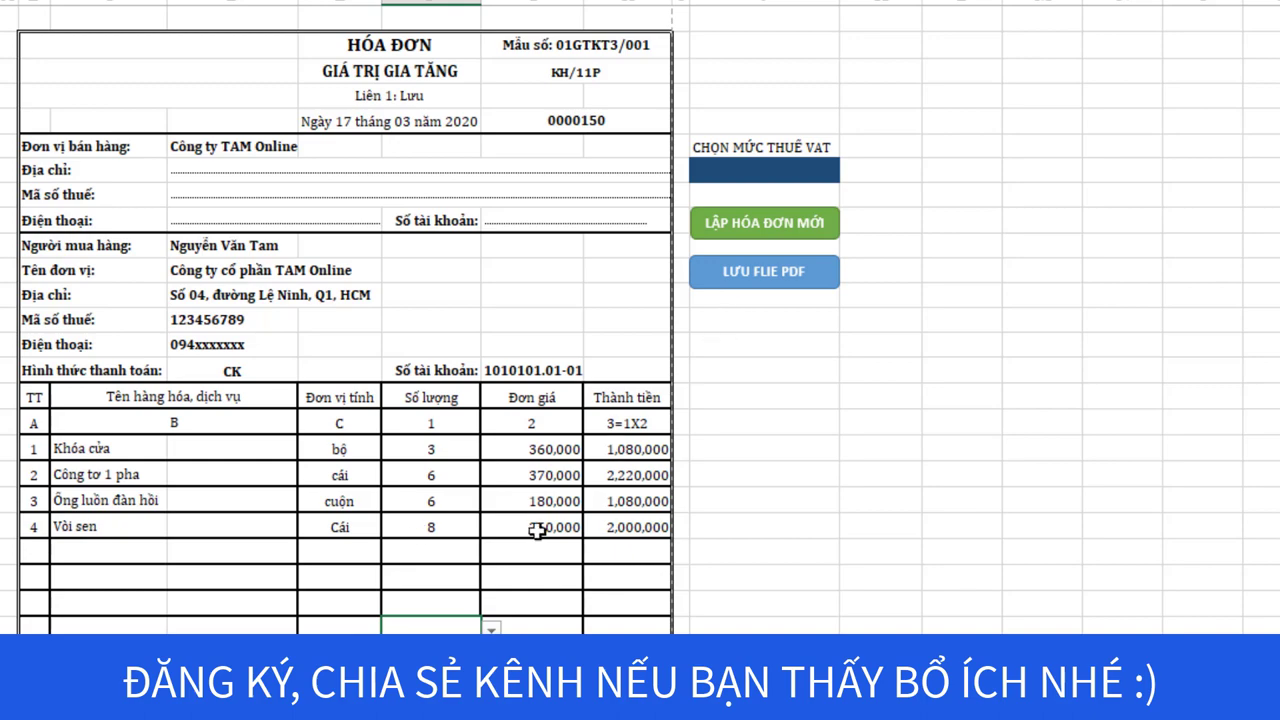
scroll(537, 530, down, 4)
scroll(577, 531, up, 4)
Step: Apply the VAT10 rate and check the 7,018,000 grand total
click(761, 173)
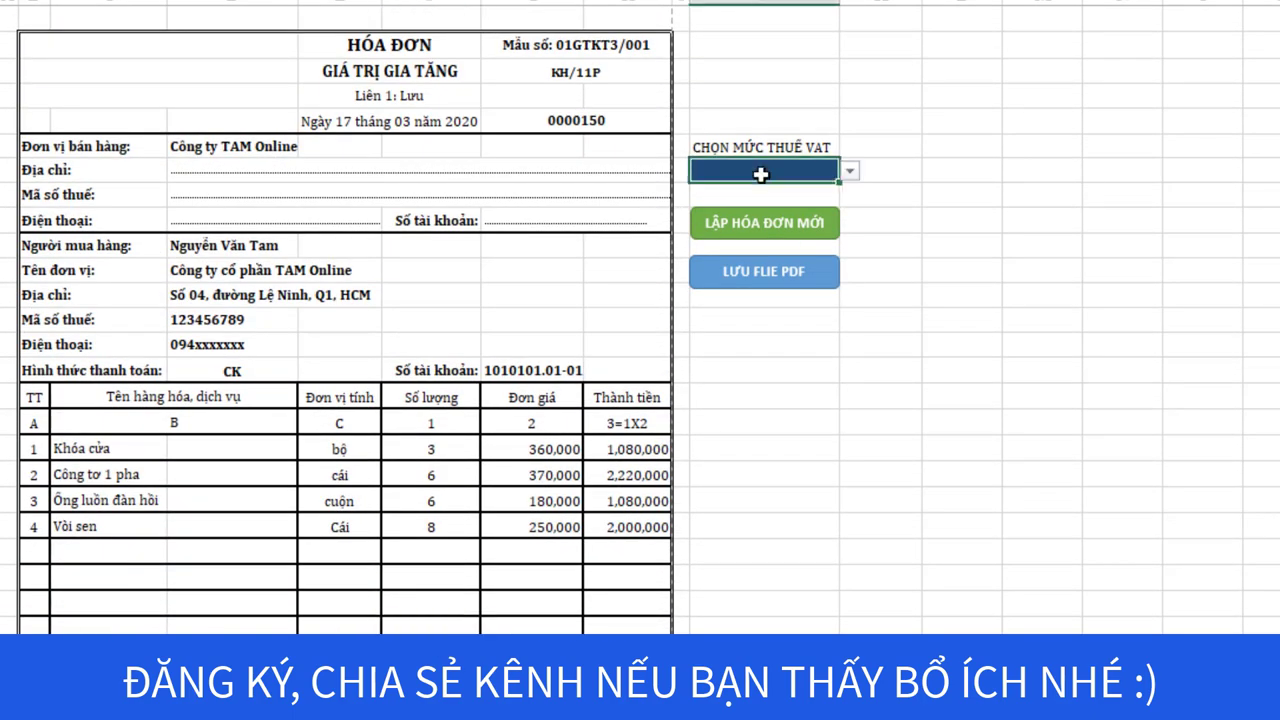
click(849, 171)
click(815, 190)
scroll(303, 532, down, 3)
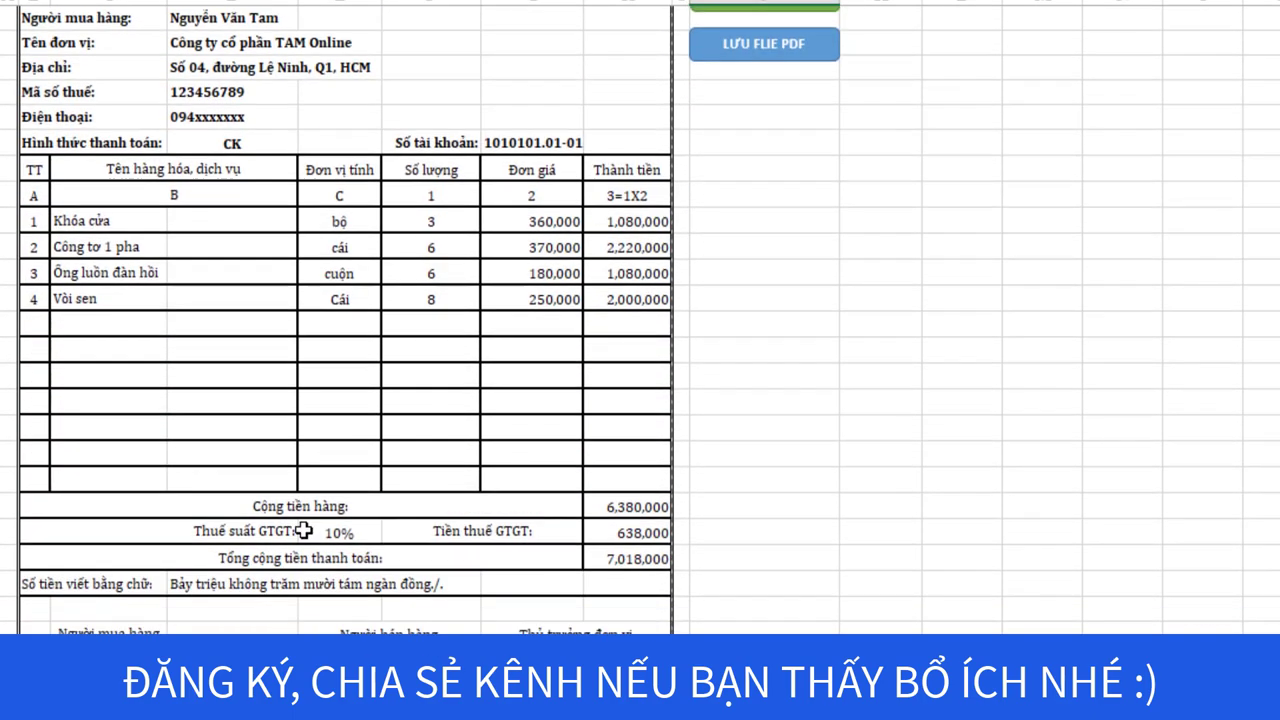
scroll(540, 541, up, 3)
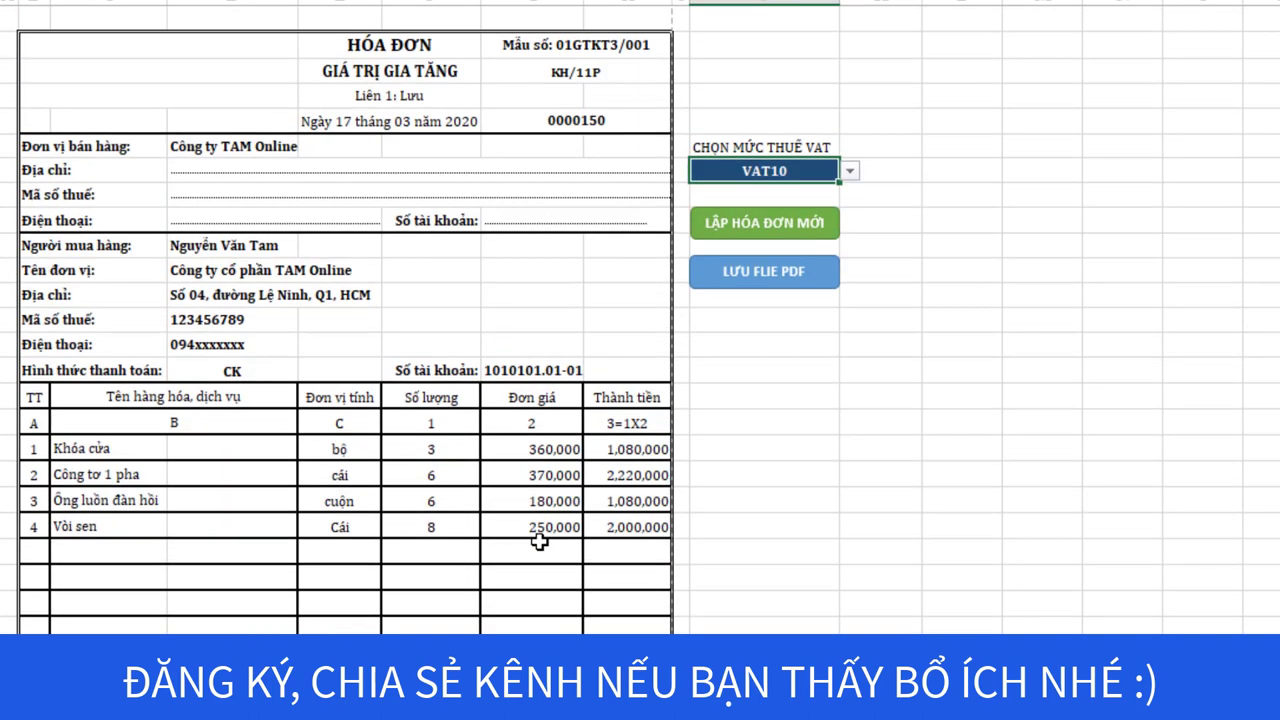